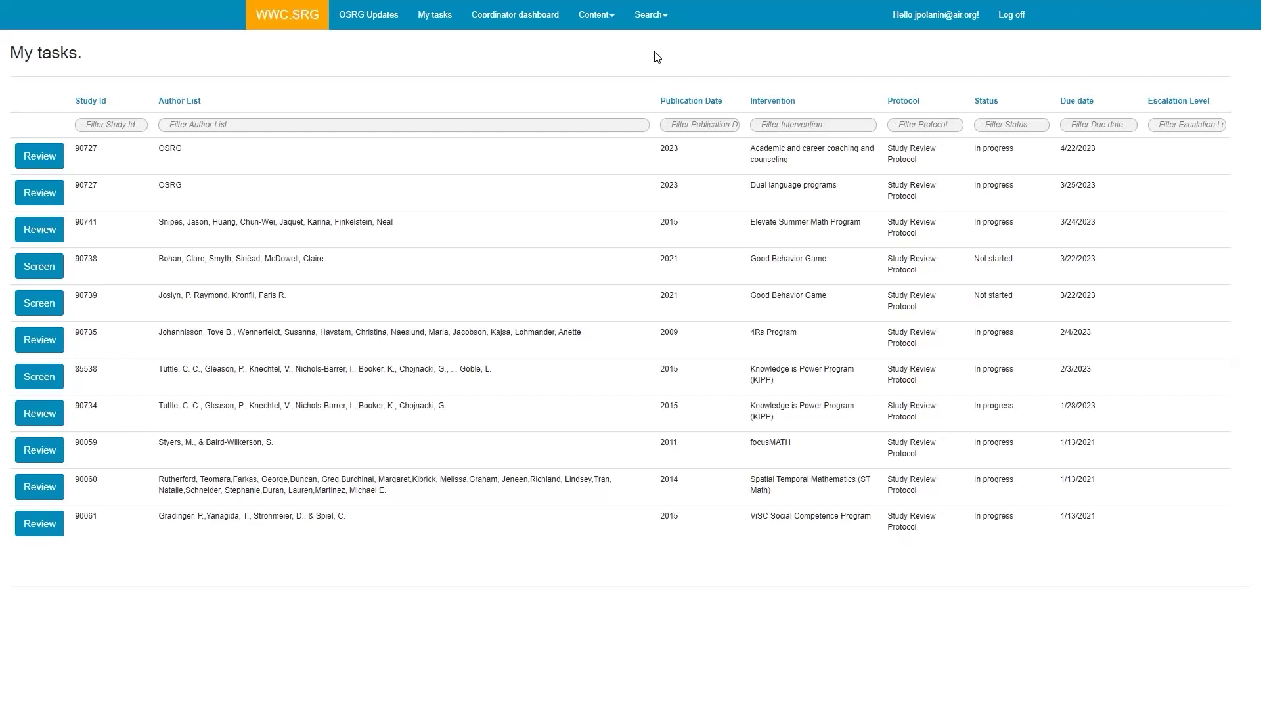
Step: Open the resource search page to view the list of user guidance documents
{"action": "left_click", "coordinate": [654, 17]}
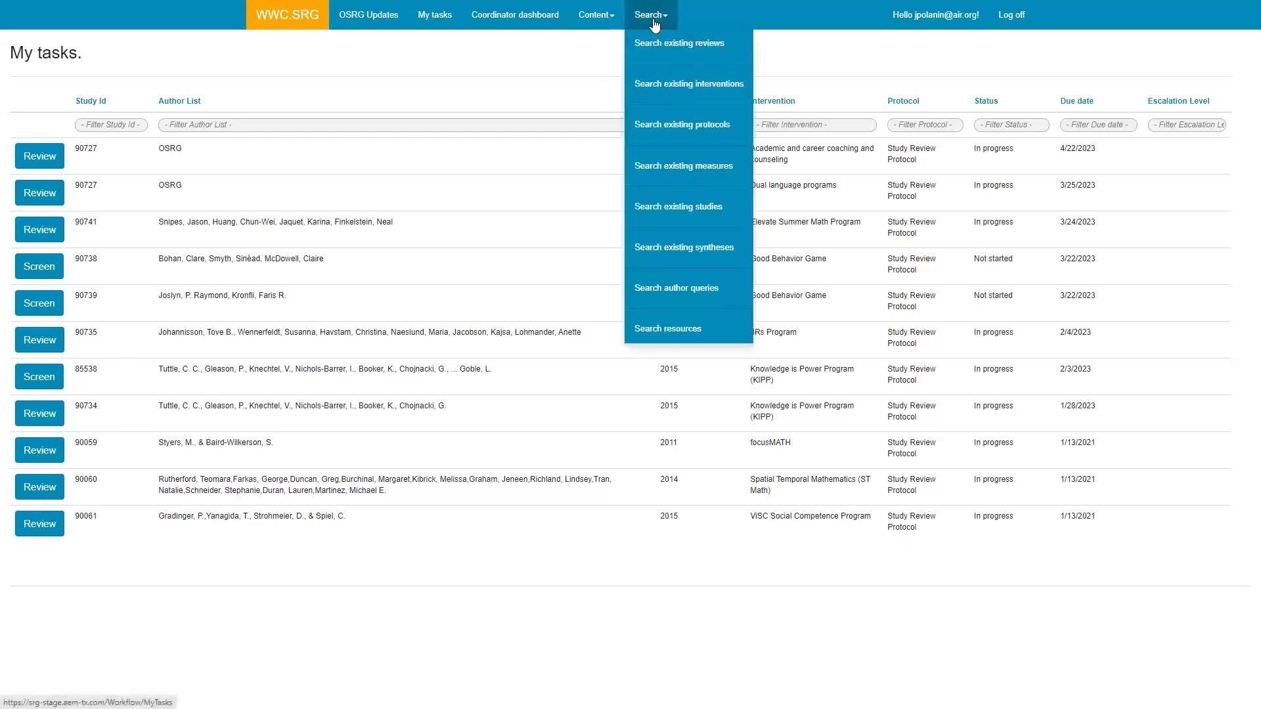
{"action": "left_click", "coordinate": [693, 334]}
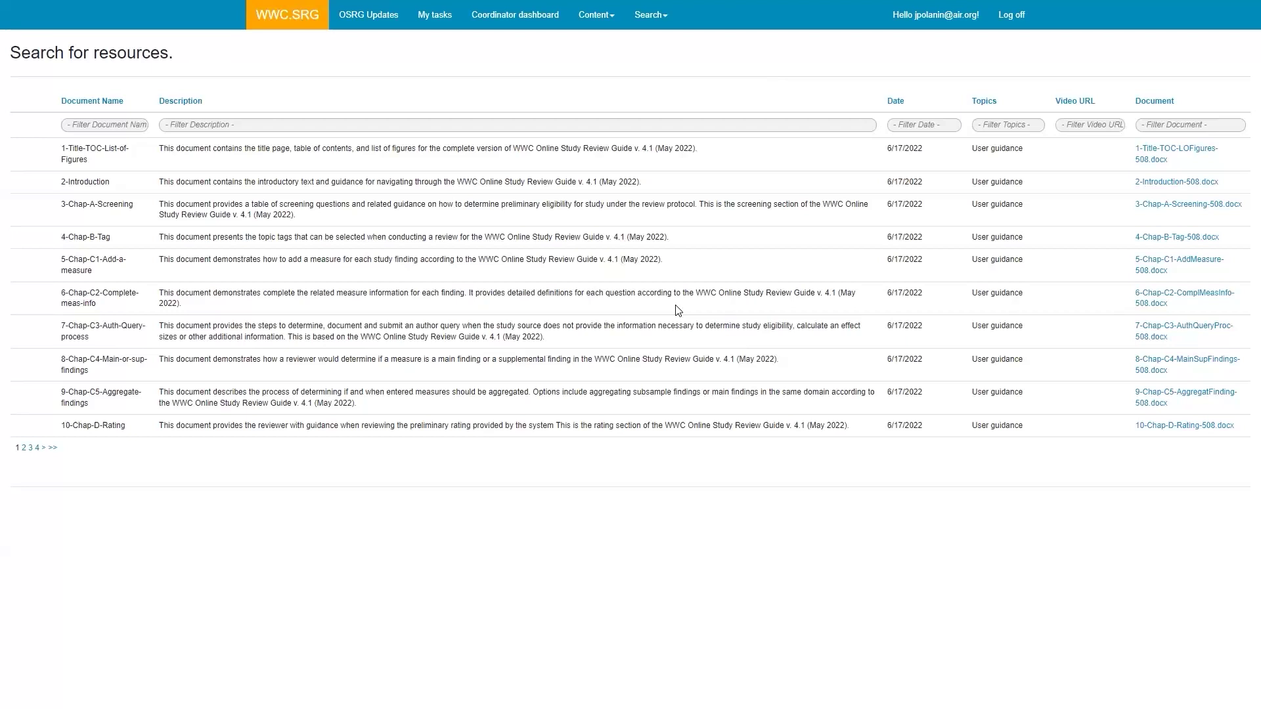
Step: Return to the task list and open the review for the Elevate Summer Math Program
{"action": "left_click", "coordinate": [658, 24]}
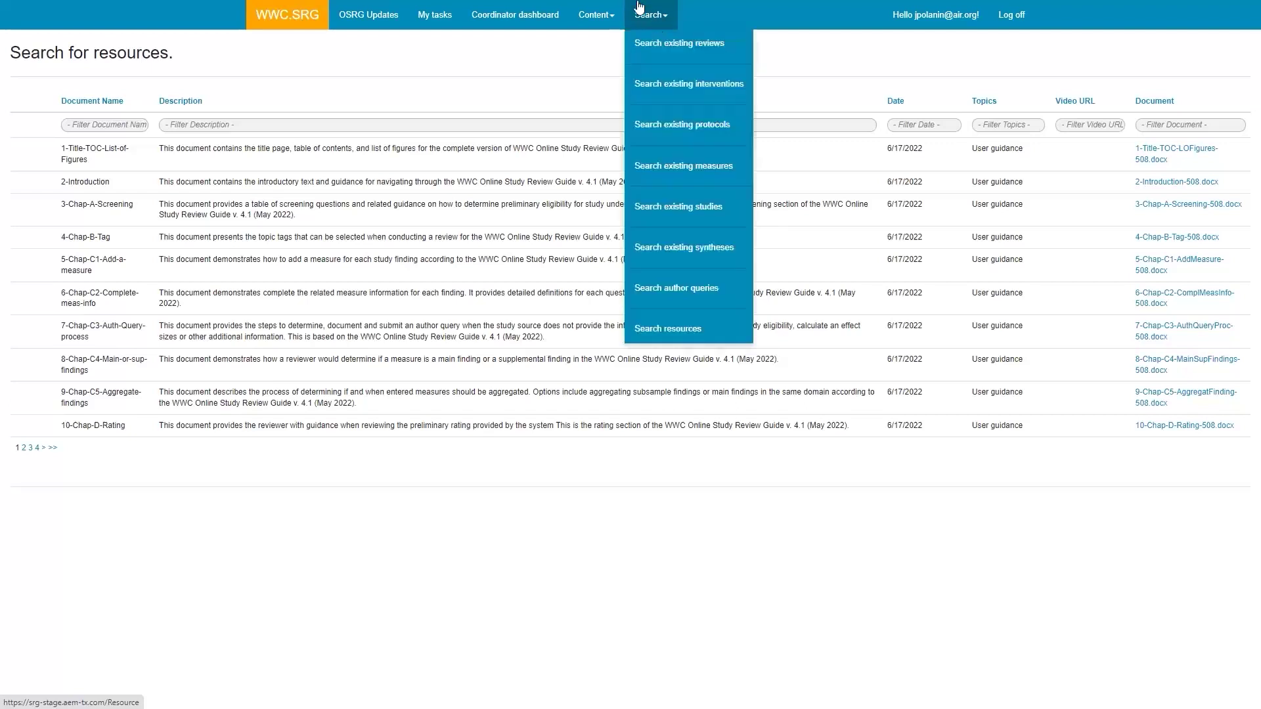
{"action": "left_click", "coordinate": [435, 14]}
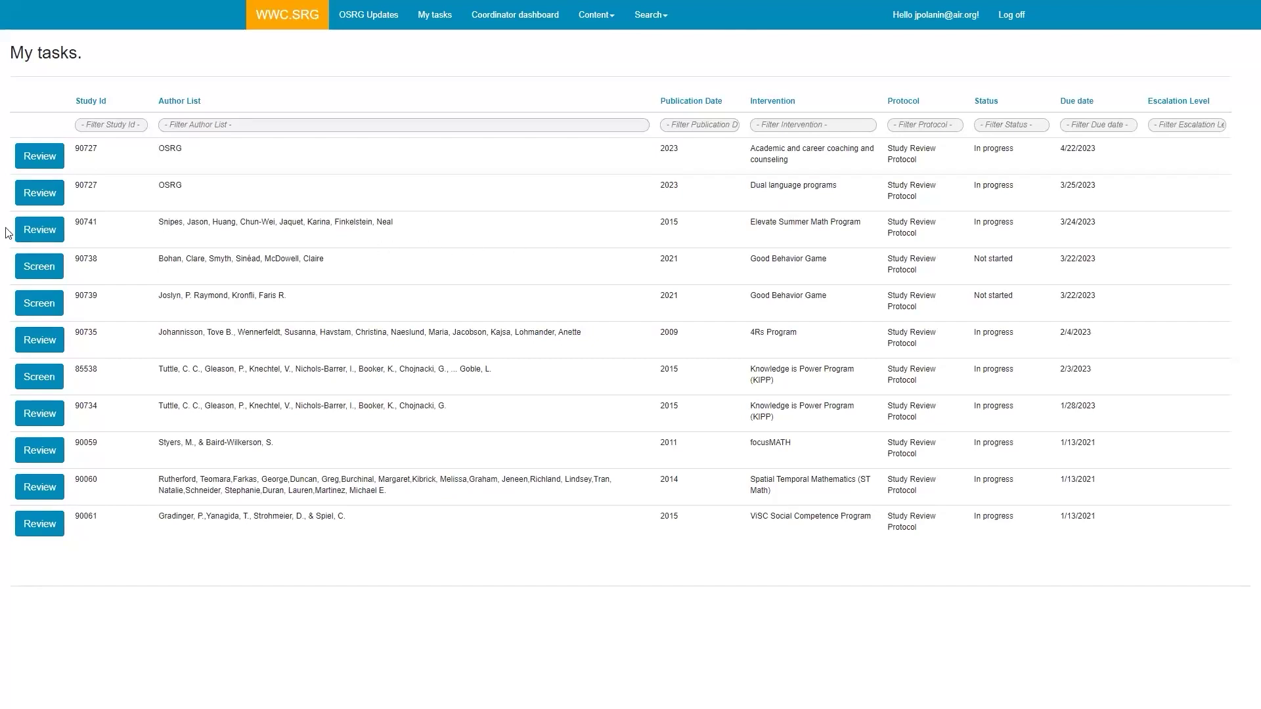
{"action": "left_click", "coordinate": [40, 231]}
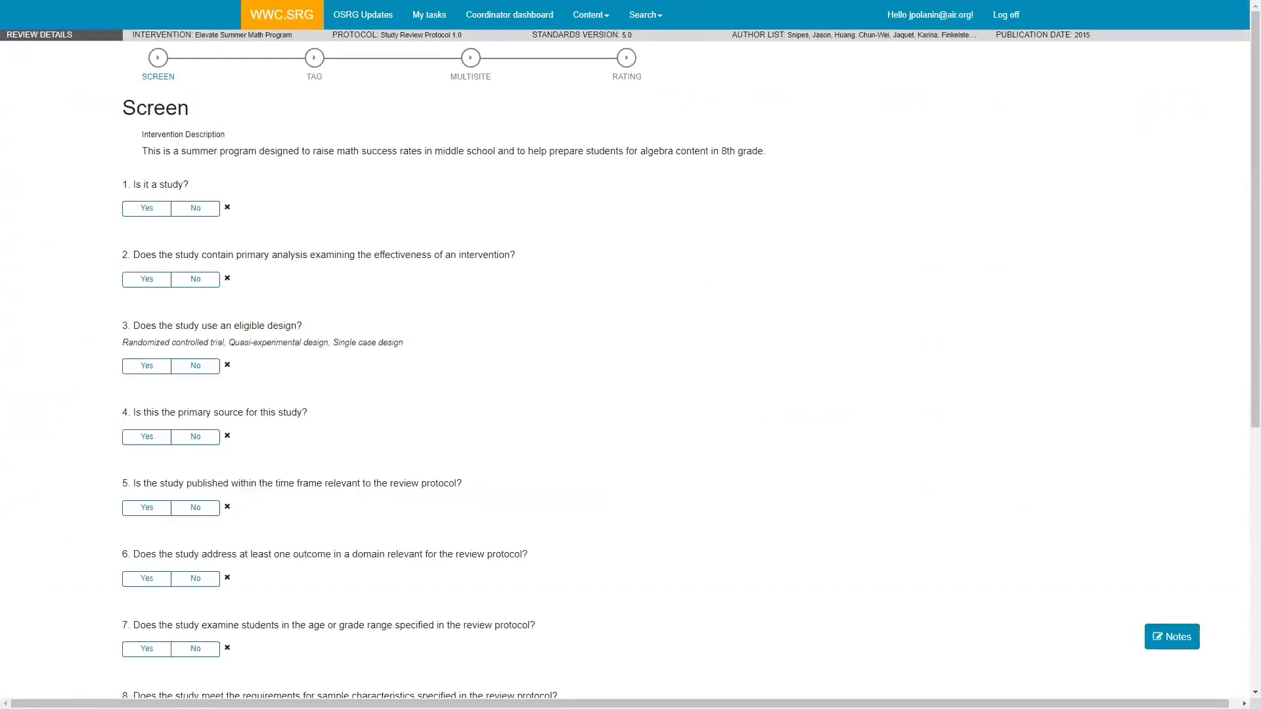
Step: Switch to Adobe Acrobat and examine the cover page of the Elevate Math summer program report
{"action": "key", "text": "alt+Tab"}
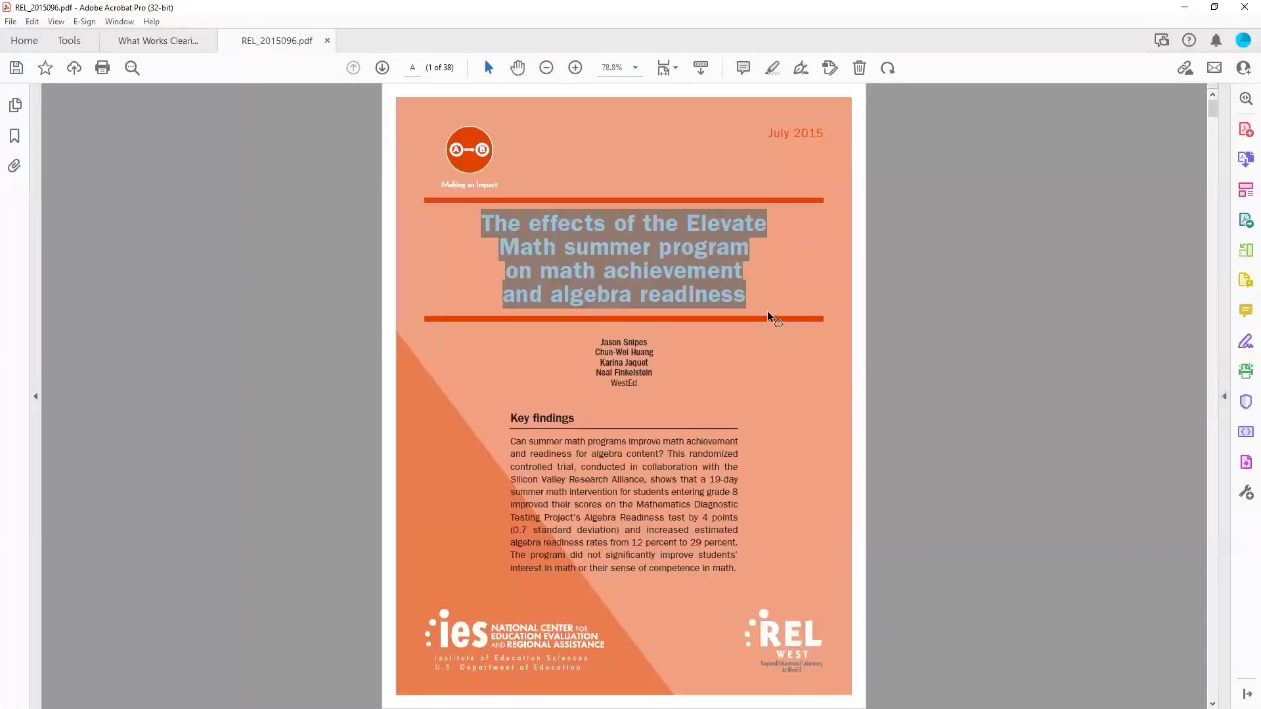
{"action": "left_click", "coordinate": [780, 311]}
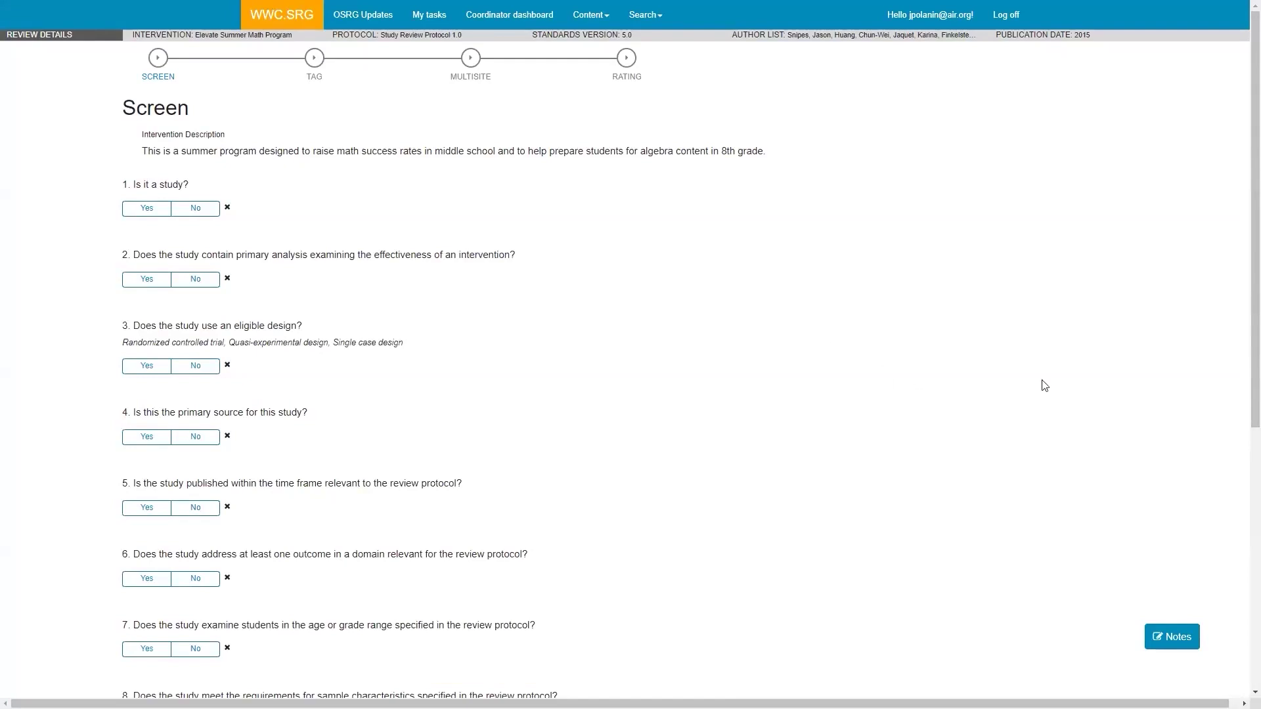
Step: Open the review notes and look through all note sections from Overview to Additional Notes
{"action": "left_click", "coordinate": [1169, 639]}
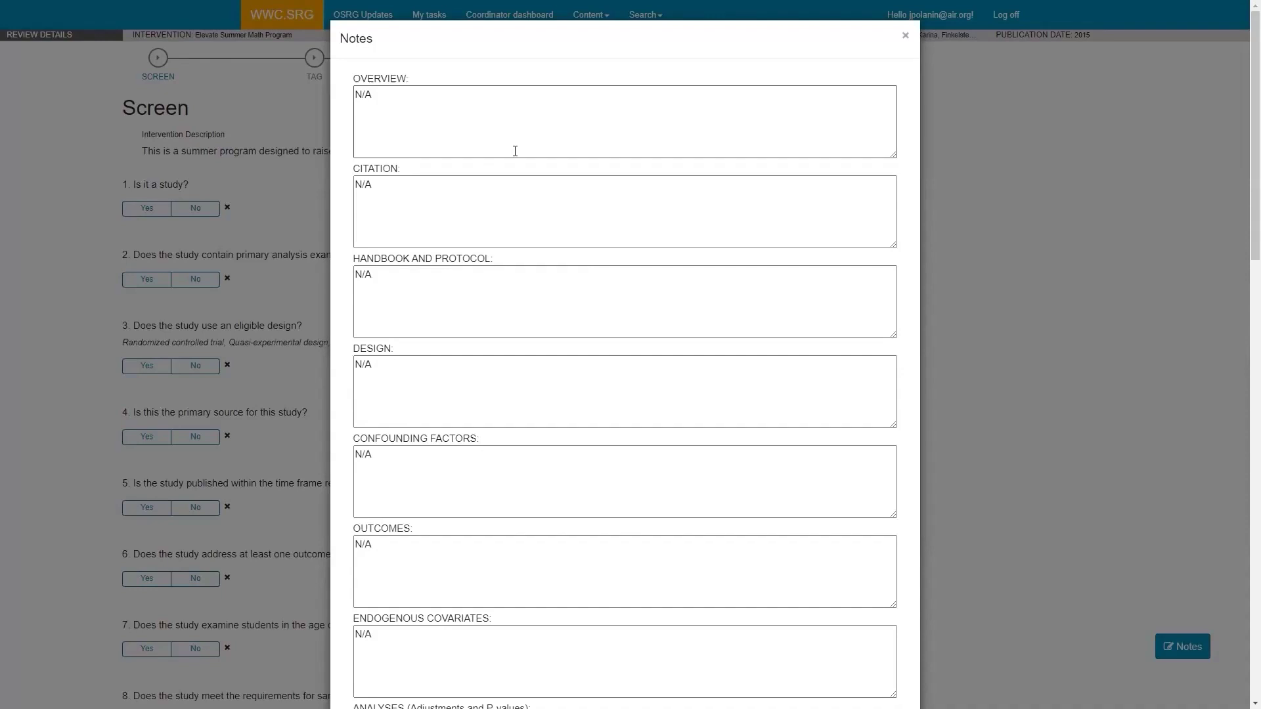
{"action": "scroll", "coordinate": [515, 151], "scroll_direction": "down", "scroll_amount": 5}
{"action": "scroll", "coordinate": [517, 155], "scroll_direction": "down", "scroll_amount": 2}
{"action": "scroll", "coordinate": [517, 155], "scroll_direction": "down", "scroll_amount": 1}
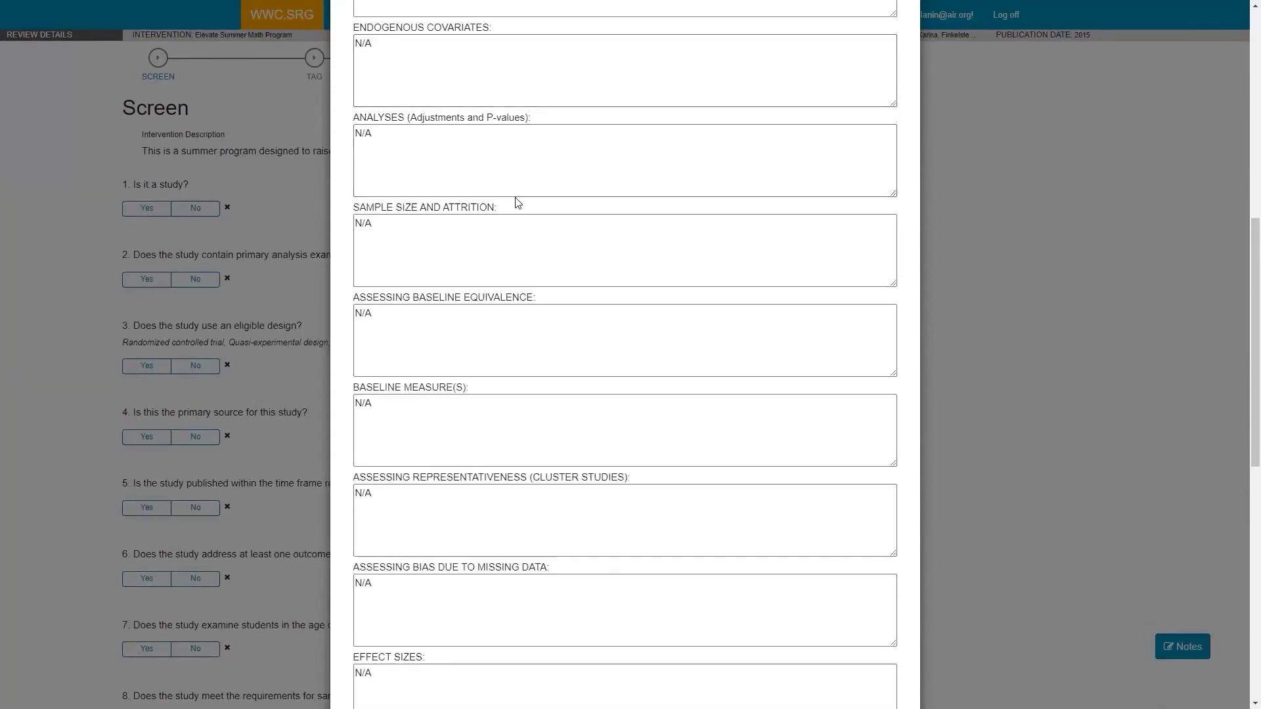
{"action": "scroll", "coordinate": [519, 218], "scroll_direction": "down", "scroll_amount": 1}
{"action": "scroll", "coordinate": [519, 218], "scroll_direction": "down", "scroll_amount": 3}
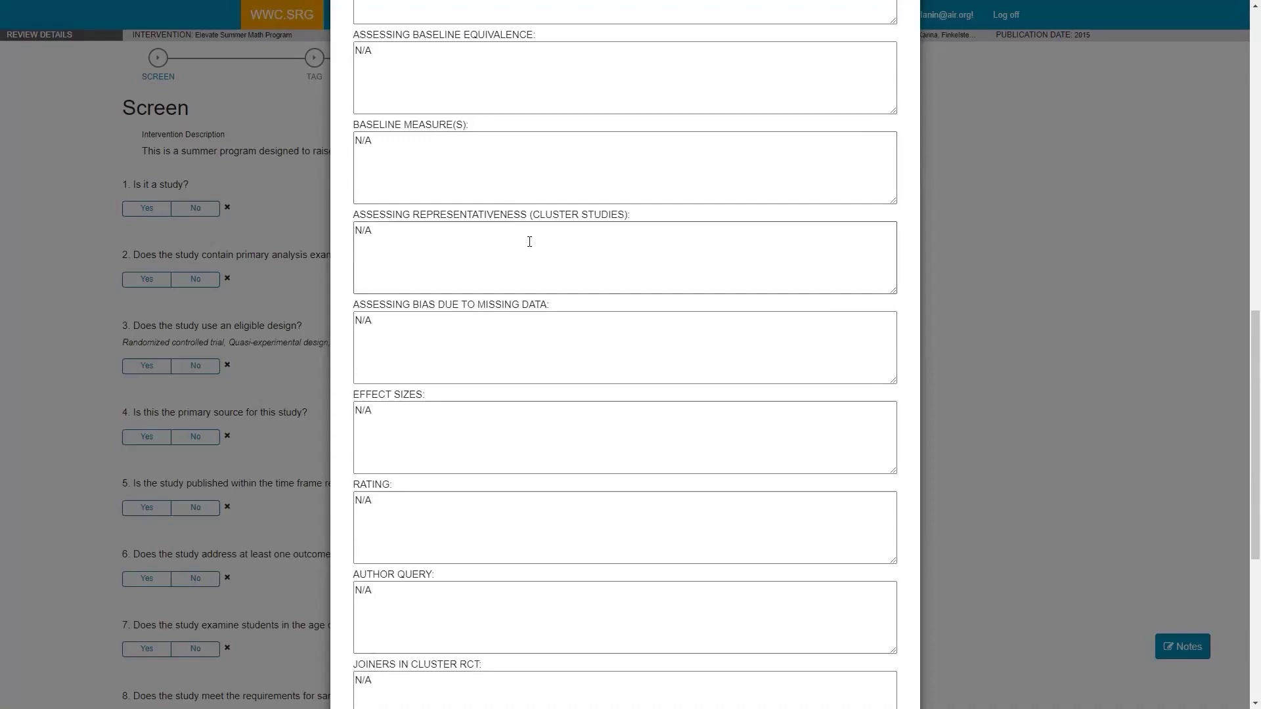
{"action": "scroll", "coordinate": [529, 242], "scroll_direction": "down", "scroll_amount": 6}
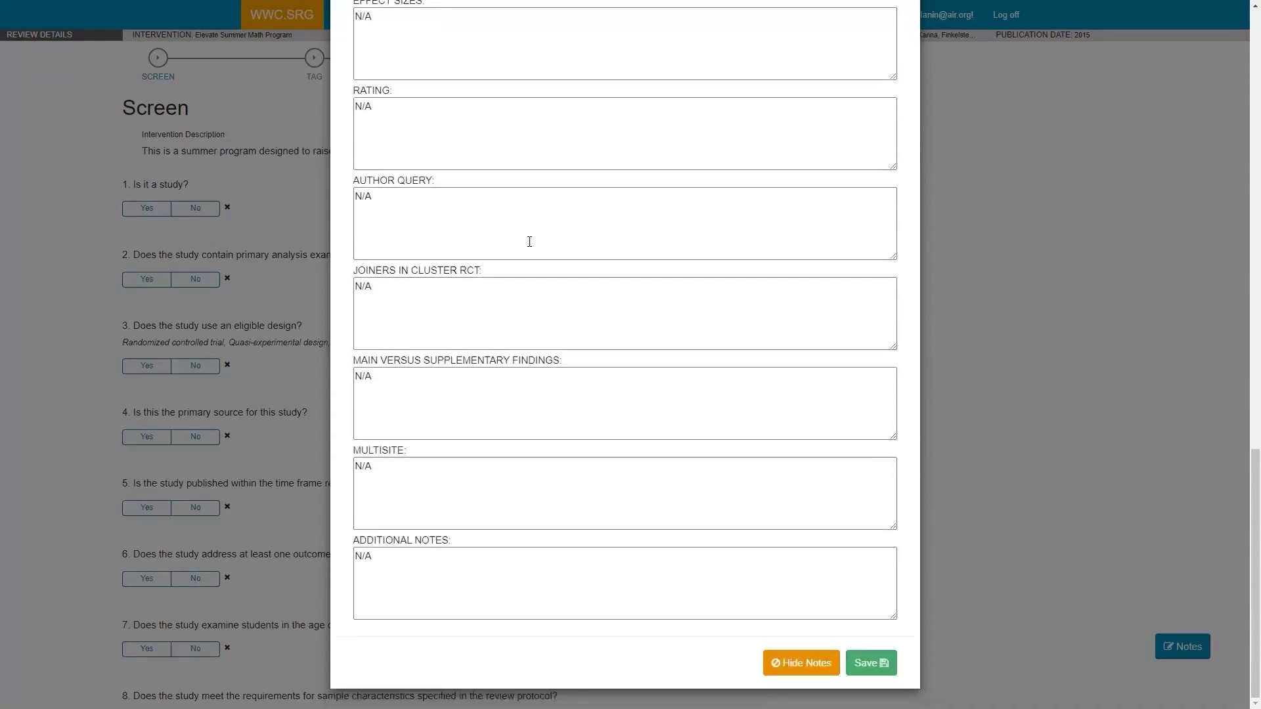
{"action": "scroll", "coordinate": [530, 241], "scroll_direction": "up", "scroll_amount": 20}
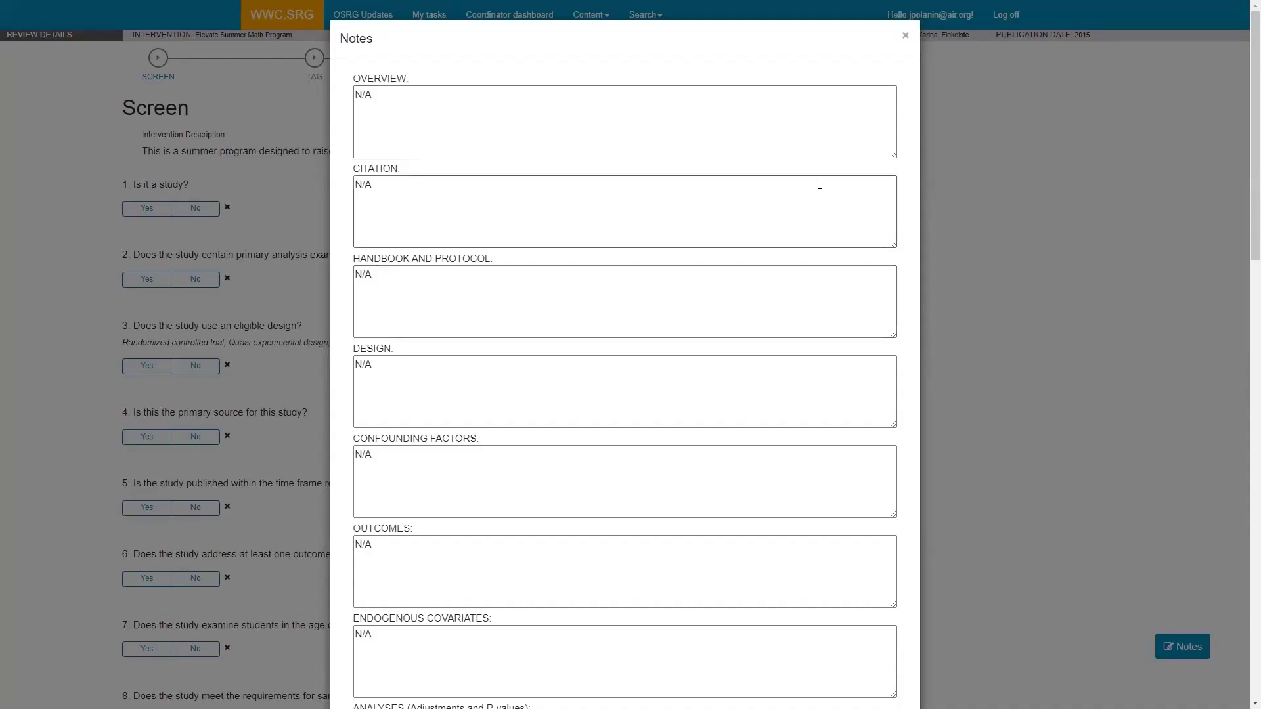
Step: Replace the Overview note with "This study was published in 2016, and it examined the effects of the Elevate Summer Math Program"
{"action": "left_click", "coordinate": [809, 101]}
{"action": "key", "text": "ctrl+a"}
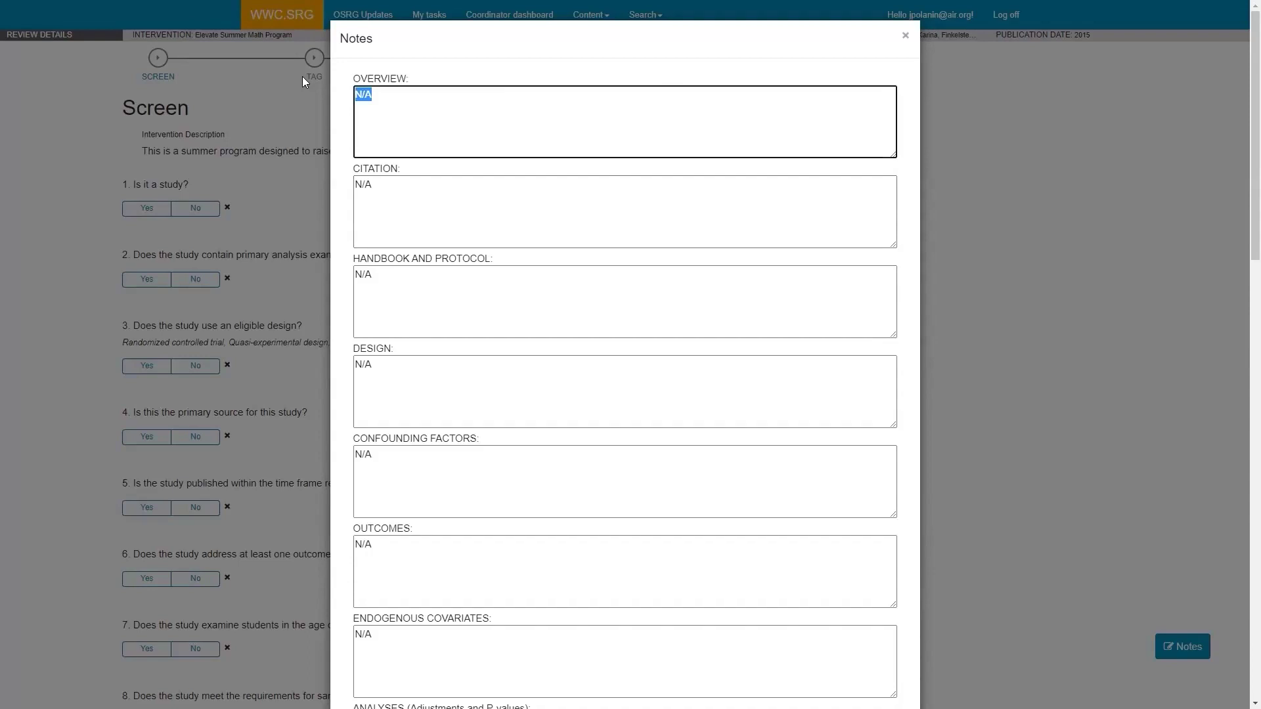
{"action": "type", "text": "Thsi"}
{"action": "key", "text": "BackSpace"}
{"action": "key", "text": "BackSpace"}
{"action": "type", "text": "is study was "}
{"action": "type", "text": "publsihed"}
{"action": "key", "text": "BackSpace"}
{"action": "key", "text": "BackSpace"}
{"action": "key", "text": "BackSpace"}
{"action": "key", "text": "BackSpace"}
{"action": "key", "text": "BackSpace"}
{"action": "key", "text": "BackSpace"}
{"action": "type", "text": "sihed"}
{"action": "key", "text": "BackSpace"}
{"action": "key", "text": "BackSpace"}
{"action": "key", "text": "BackSpace"}
{"action": "key", "text": "BackSpace"}
{"action": "key", "text": "BackSpace"}
{"action": "type", "text": "ished in 201"}
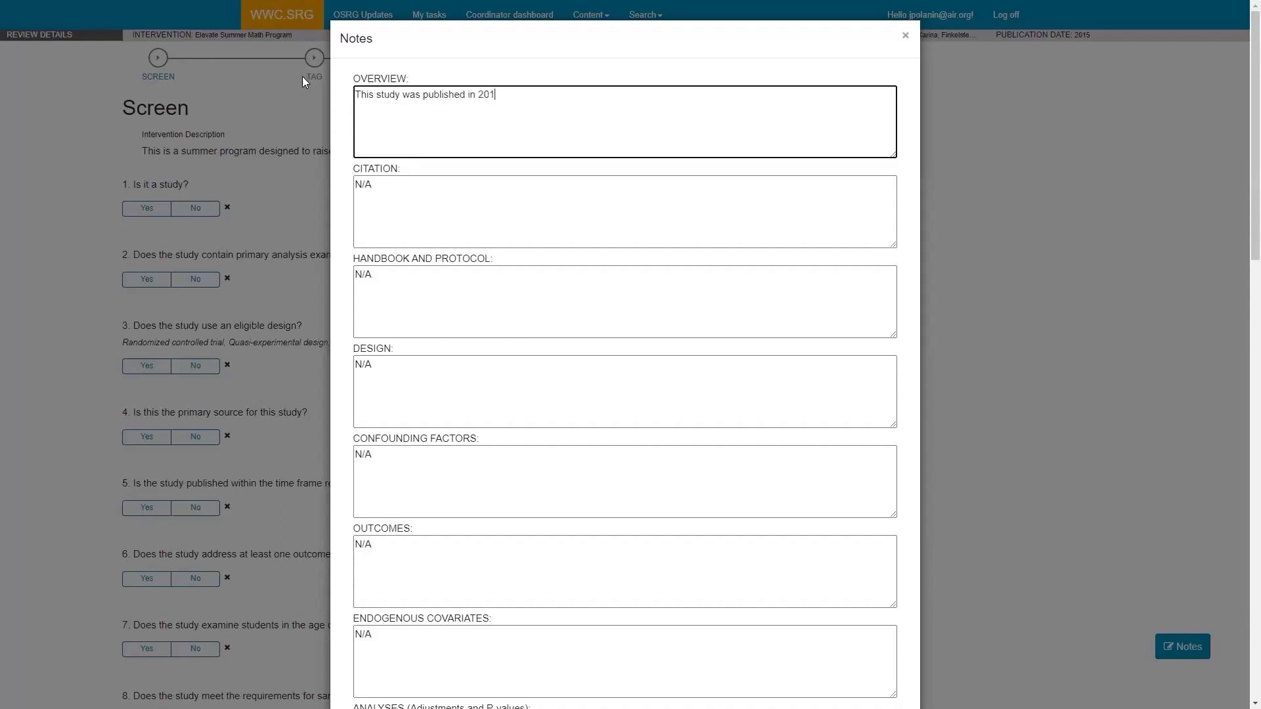
{"action": "type", "text": "6, and it examined the effects of the Ele"}
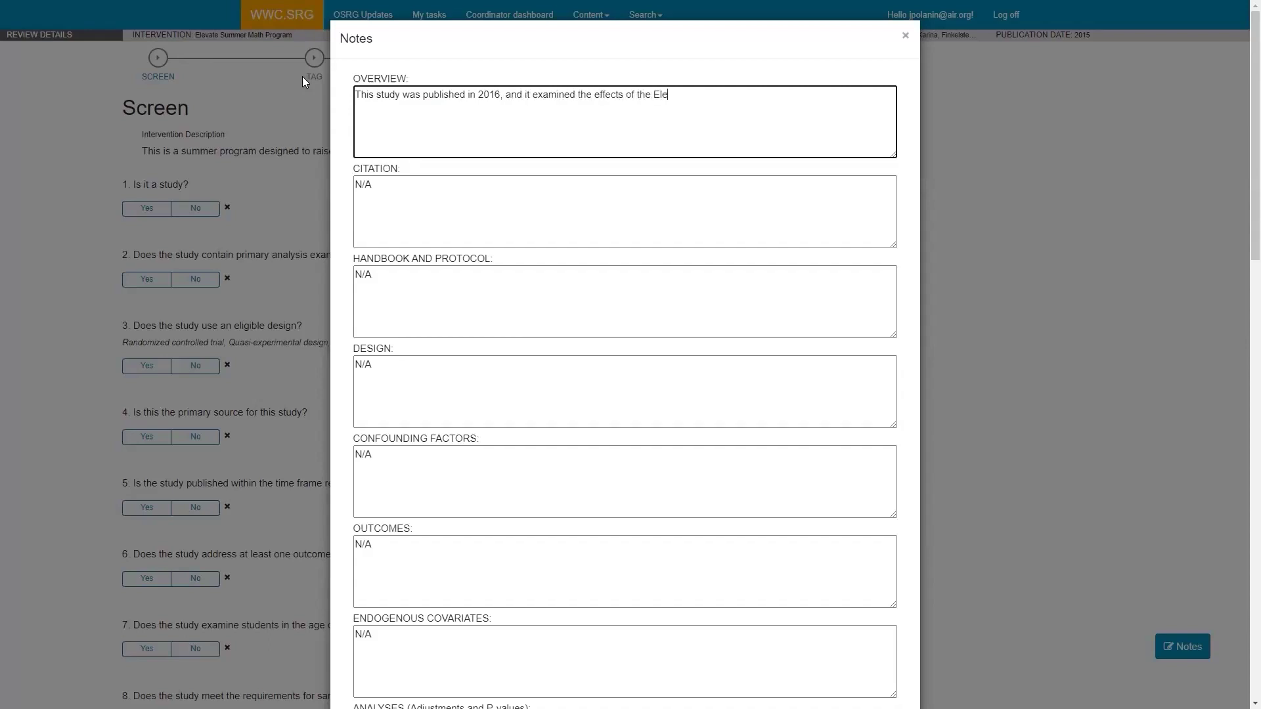
{"action": "type", "text": "vate Summer Math Program o"}
Step: Finish the first Overview sentence with "on math achievement and algebra readiness."
{"action": "type", "text": "n math achivem"}
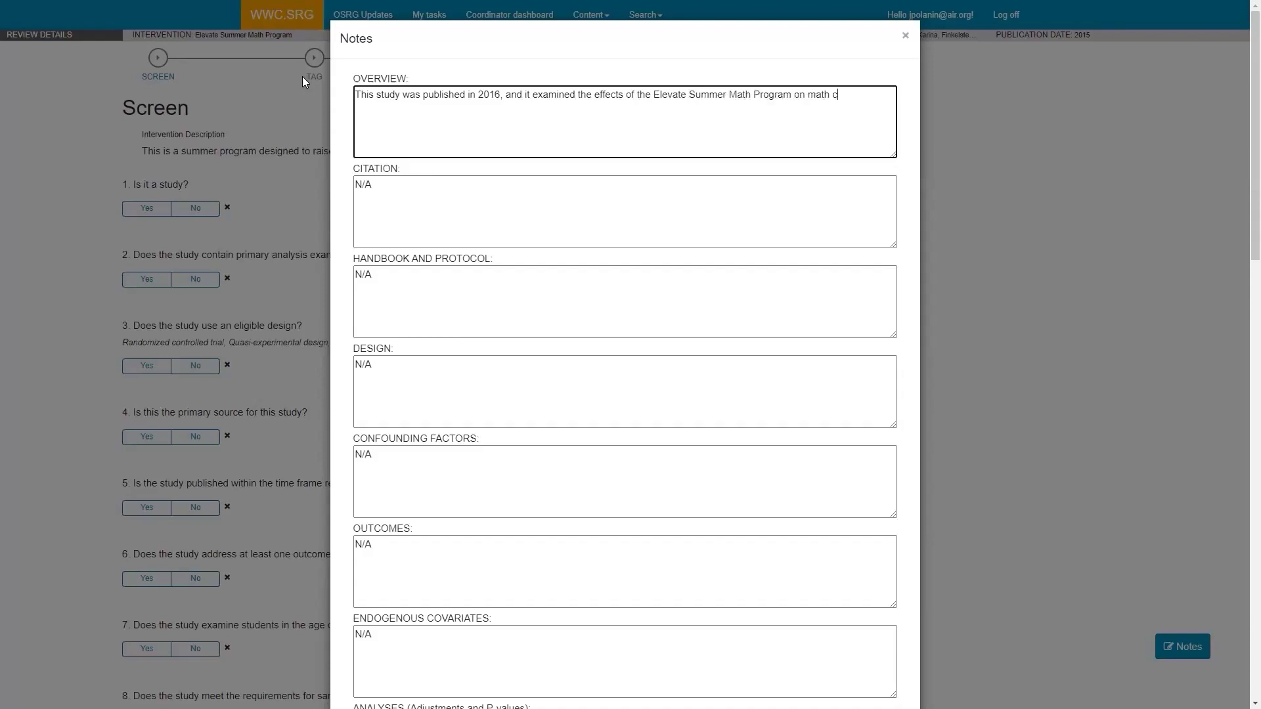
{"action": "key", "text": "BackSpace"}
{"action": "key", "text": "BackSpace"}
{"action": "key", "text": "BackSpace"}
{"action": "type", "text": "evement and al"}
{"action": "type", "text": "gebra readie"}
{"action": "type", "text": "ss. STudent"}
Step: Add to the Overview "Students in grade 7 from eight school districts in California were randomly assigned to the intervention"
{"action": "key", "text": "BackSpace"}
{"action": "key", "text": "BackSpace"}
{"action": "key", "text": "BackSpace"}
{"action": "key", "text": "BackSpace"}
{"action": "key", "text": "BackSpace"}
{"action": "key", "text": "BackSpace"}
{"action": "type", "text": "tu"}
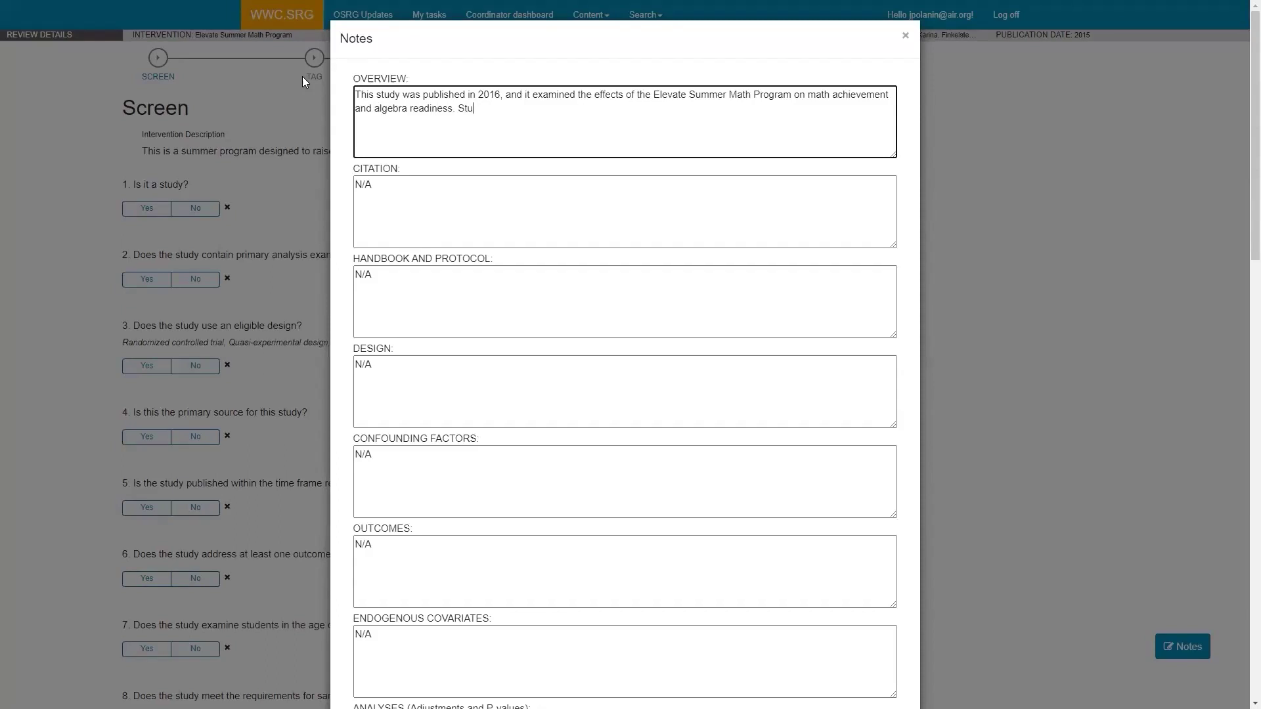
{"action": "type", "text": "dents in grade 7 from eight schools"}
{"action": "key", "text": "BackSpace"}
{"action": "type", "text": "districts in C"}
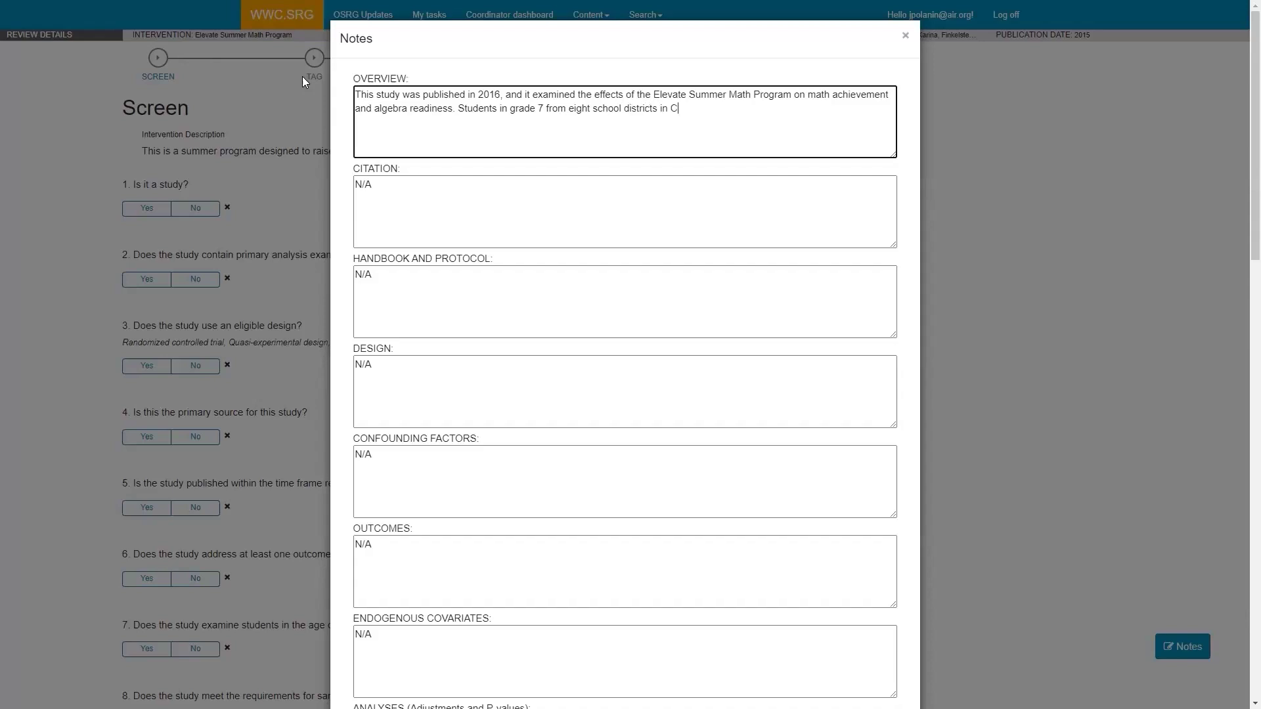
{"action": "type", "text": "alifornia were randomly assigned to the interve"}
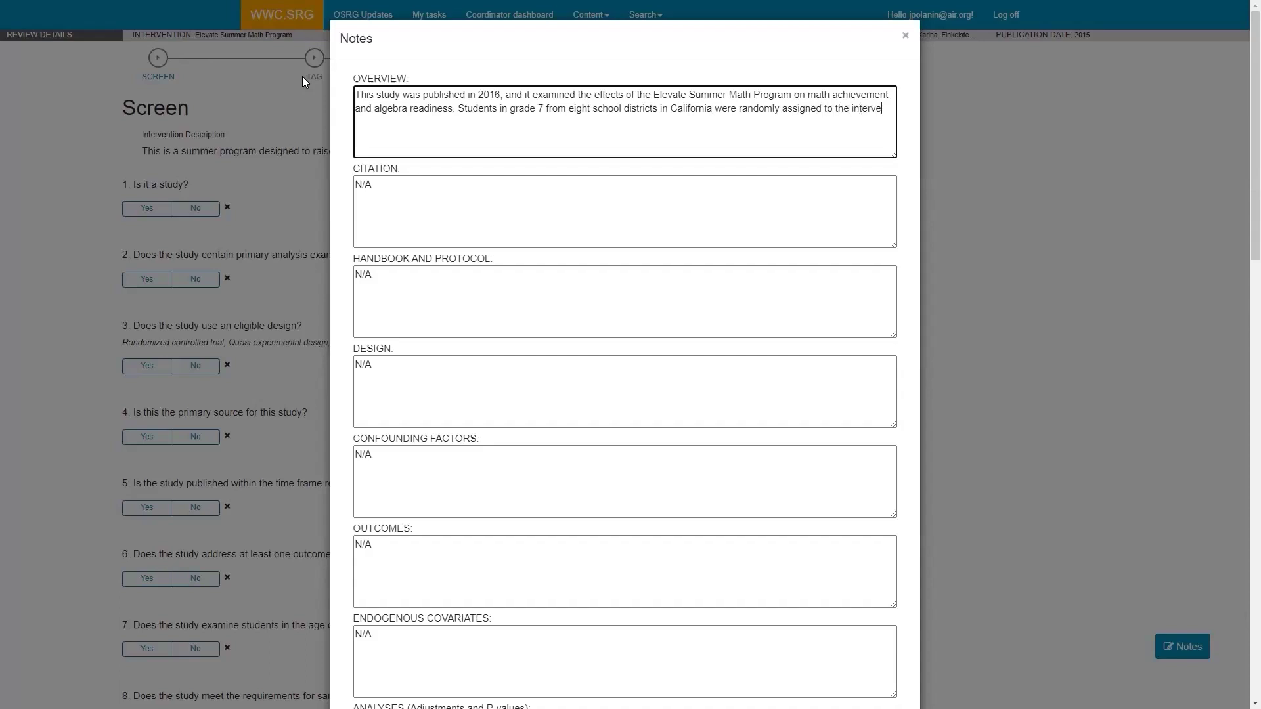
Step: Continue the Overview with "group, which received access to the program at the beginning of the summer, or to a wait-list comparison"
{"action": "type", "text": "ntion group, whic rece"}
{"action": "key", "text": "BackSpace"}
{"action": "key", "text": "BackSpace"}
{"action": "key", "text": "BackSpace"}
{"action": "key", "text": "BackSpace"}
{"action": "key", "text": "BackSpace"}
{"action": "type", "text": "h received access to the program at the beginning fo th"}
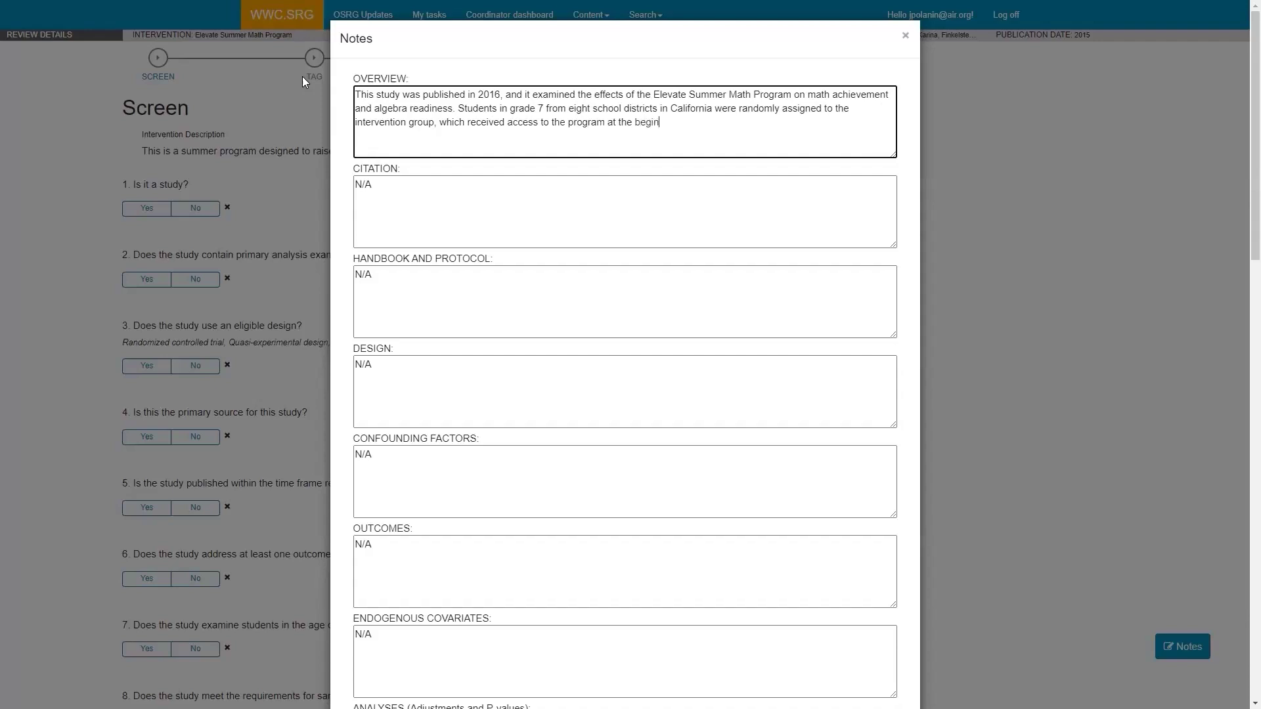
{"action": "key", "text": "BackSpace"}
{"action": "key", "text": "BackSpace"}
{"action": "key", "text": "BackSpace"}
{"action": "key", "text": "BackSpace"}
{"action": "key", "text": "BackSpace"}
{"action": "type", "text": "of the summer, or to a wait-list compari"}
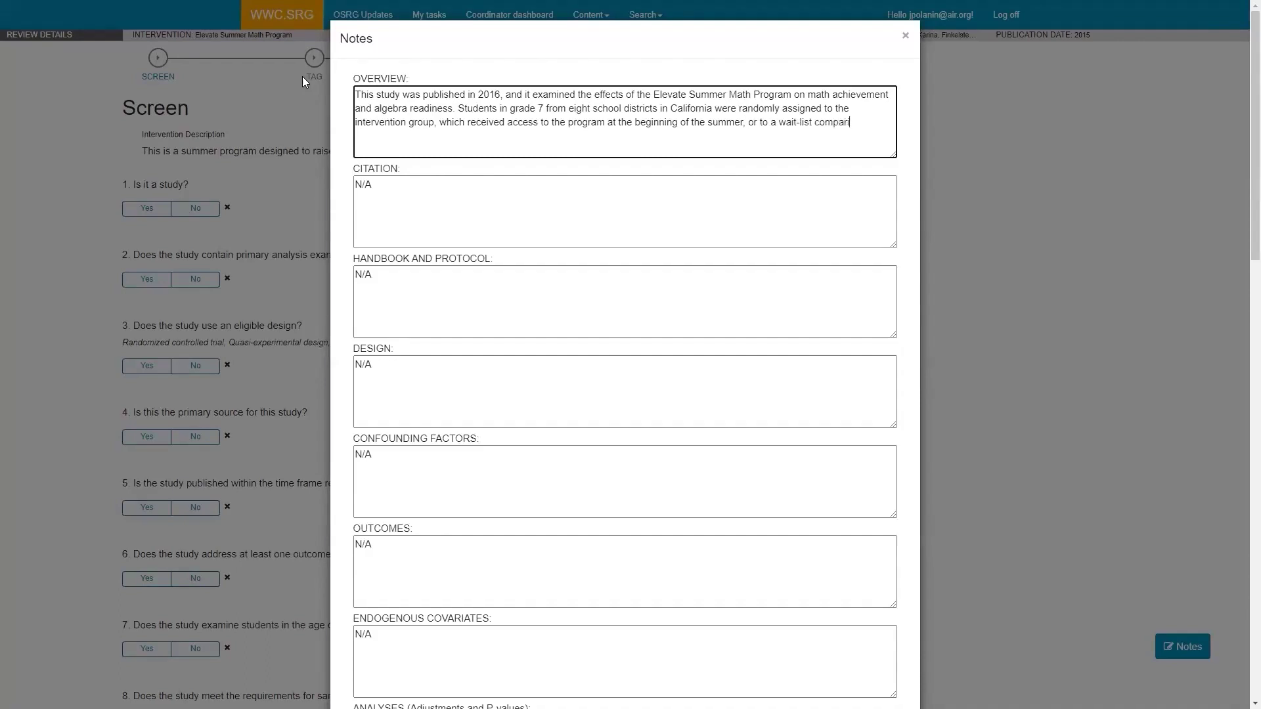
Step: Continue the Overview with "group that received access to the program later in the summer. Math interest and math self-efficacy were"
{"action": "type", "text": "son group that received access to the program later in teh su"}
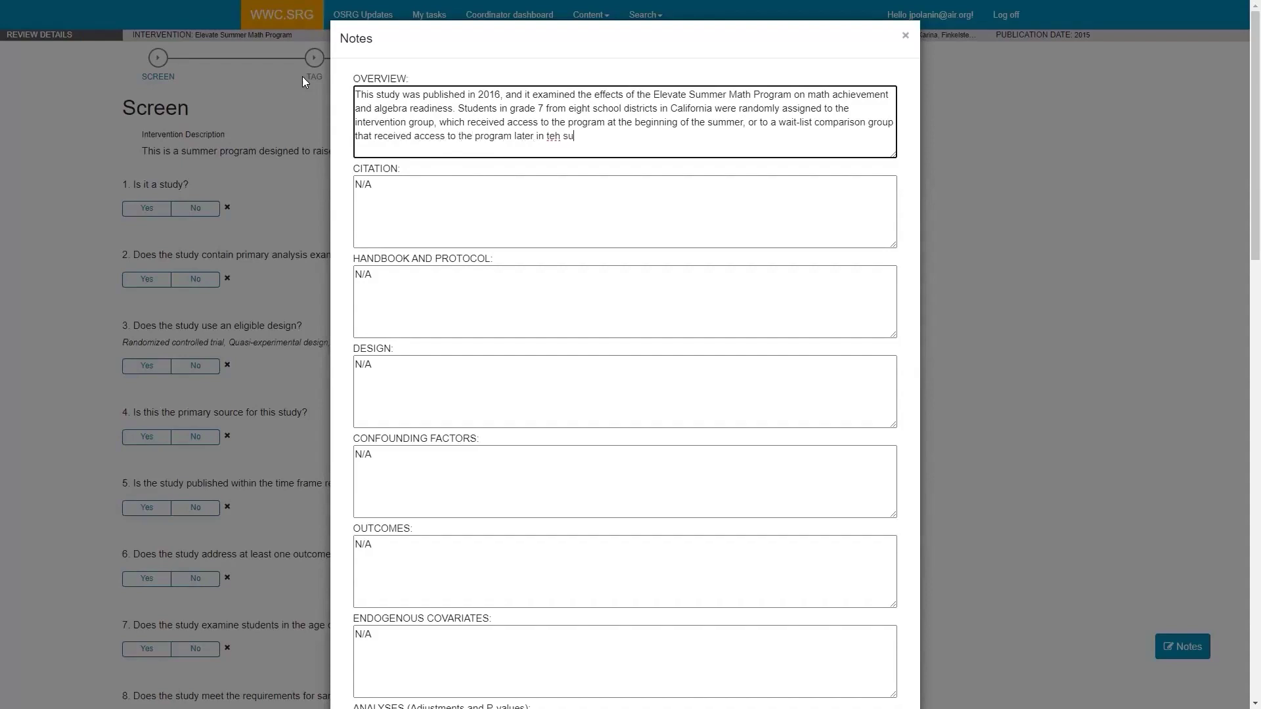
{"action": "key", "text": "BackSpace"}
{"action": "type", "text": "he summer. Math interest and math self-efficacy were "}
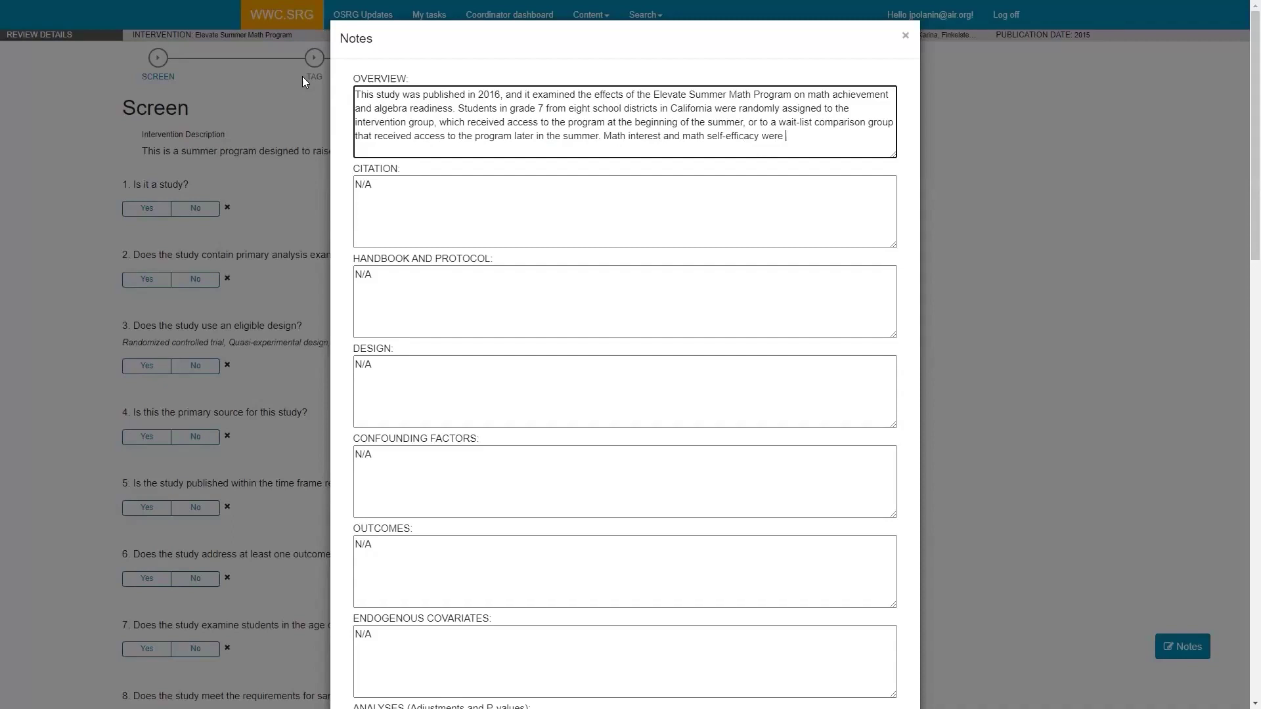
Step: Continue the Overview with "also assessed in the study, but this review does not include those outcomes because they were not part of an eligible domain"
{"action": "type", "text": "also a"}
{"action": "key", "text": "BackSpace"}
{"action": "type", "text": "assessed in the st"}
{"action": "type", "text": "udy, but this revie"}
{"action": "type", "text": "w does not incl"}
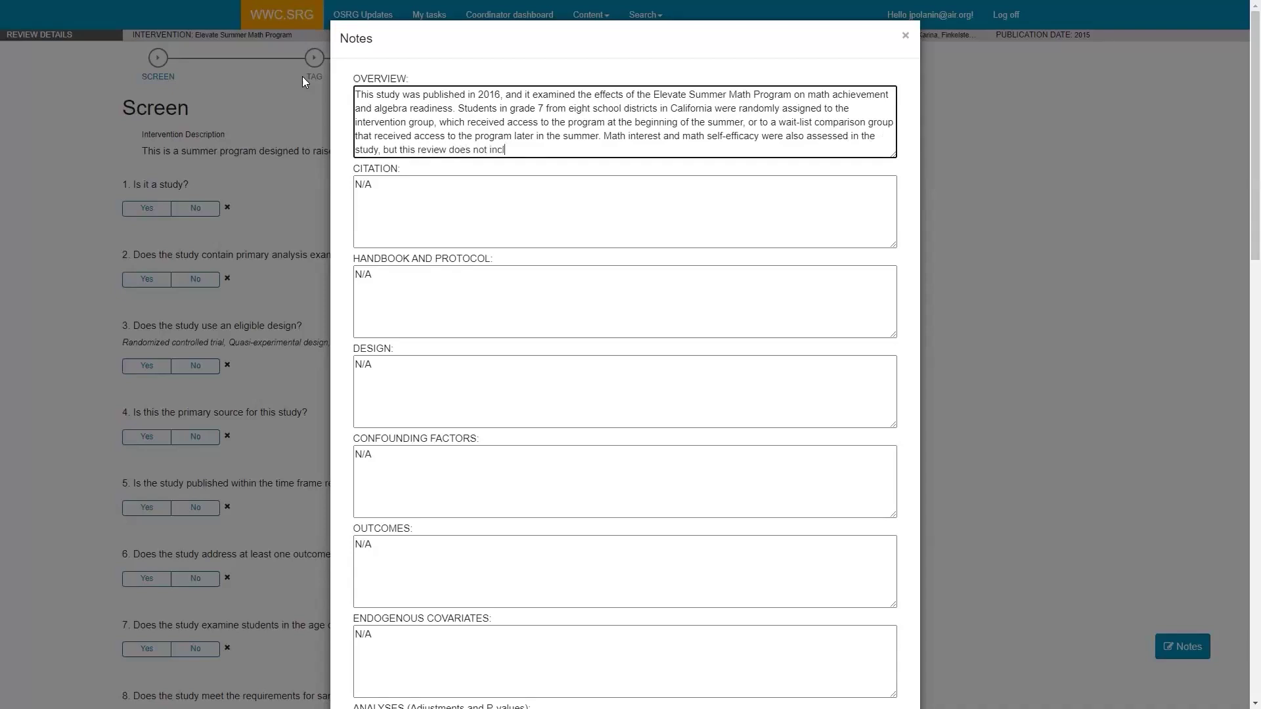
{"action": "type", "text": "ude those outcomes because they were not part of an eligible domain i nth"}
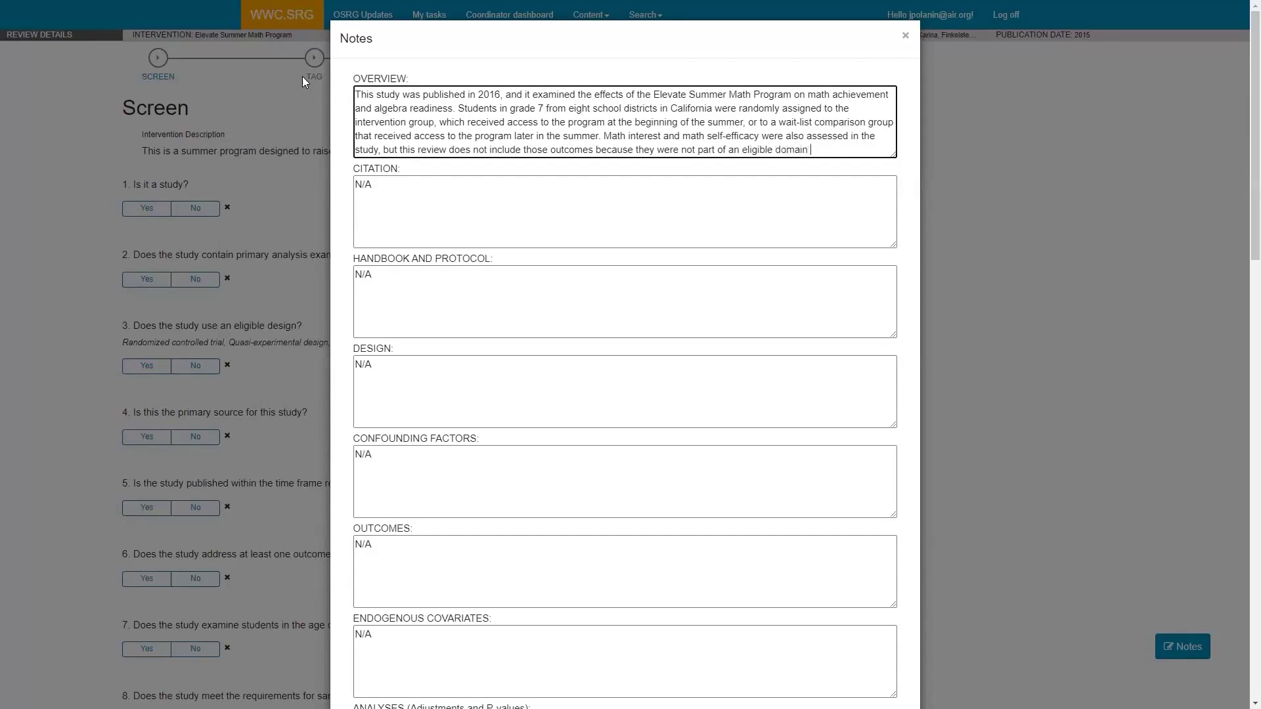
Step: Finish the Overview note with "in the Study Review Protocol, version 5.0."
{"action": "key", "text": "BackSpace"}
{"action": "key", "text": "BackSpace"}
{"action": "key", "text": "BackSpace"}
{"action": "key", "text": "BackSpace"}
{"action": "type", "text": "n the STu"}
{"action": "key", "text": "BackSpace"}
{"action": "key", "text": "BackSpace"}
{"action": "type", "text": "tudy Review protoc"}
{"action": "key", "text": "BackSpace"}
{"action": "key", "text": "BackSpace"}
{"action": "key", "text": "BackSpace"}
{"action": "key", "text": "BackSpace"}
{"action": "key", "text": "BackSpace"}
{"action": "key", "text": "BackSpace"}
{"action": "type", "text": "Protocol"}
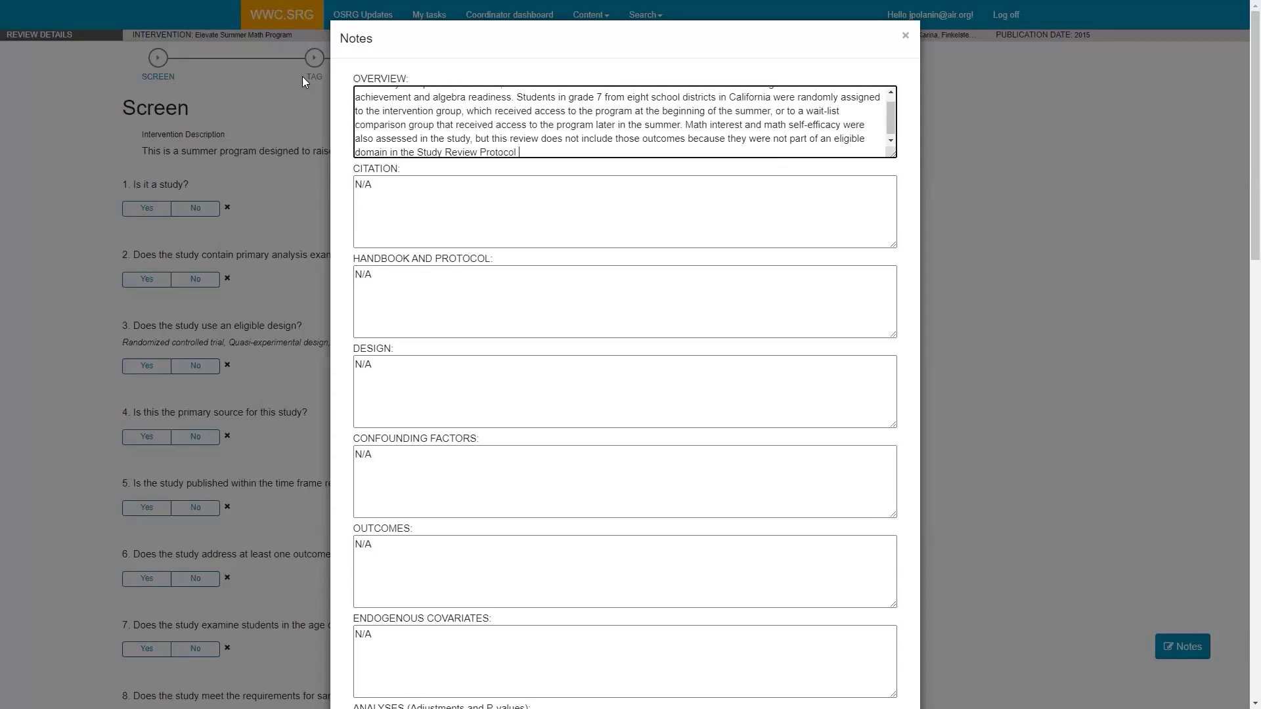
{"action": "type", "text": "."}
{"action": "key", "text": "BackSpace"}
{"action": "type", "text": ", version 5.0."}
Step: Check the start of the Overview text and save the review notes
{"action": "scroll", "coordinate": [618, 130], "scroll_direction": "up", "scroll_amount": 1}
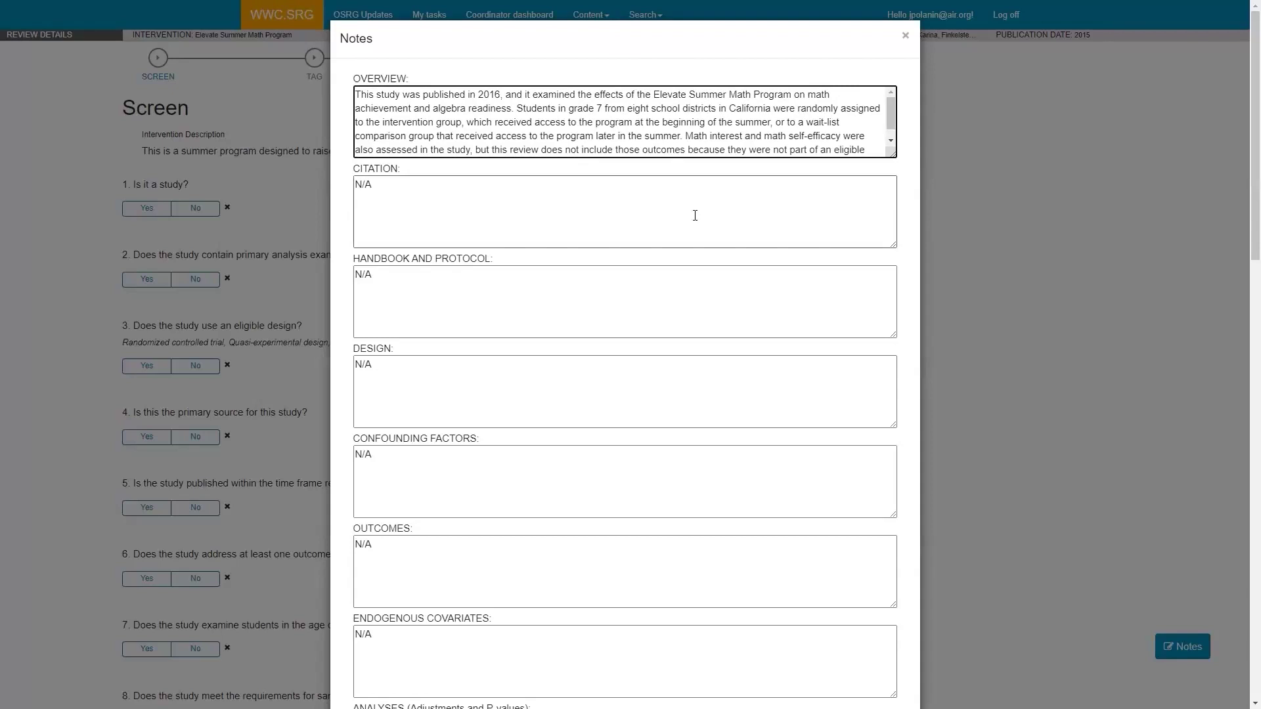
{"action": "scroll", "coordinate": [761, 364], "scroll_direction": "down", "scroll_amount": 15}
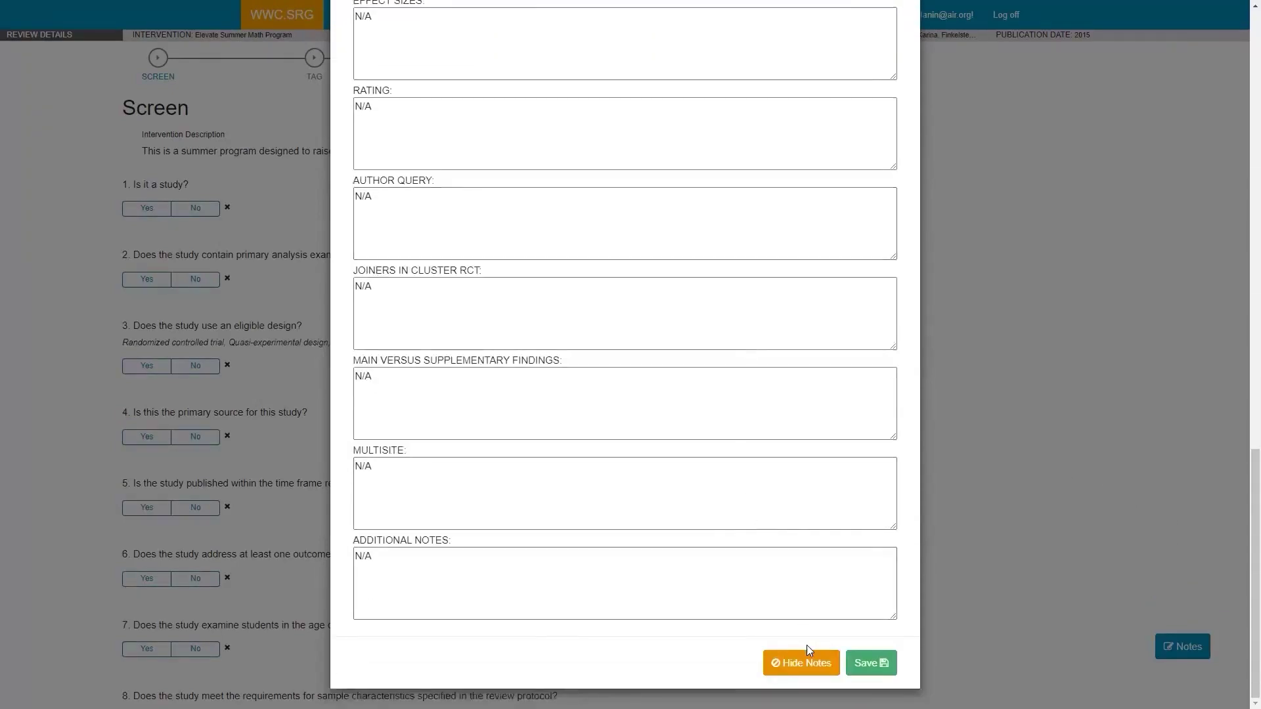
{"action": "left_click", "coordinate": [881, 665]}
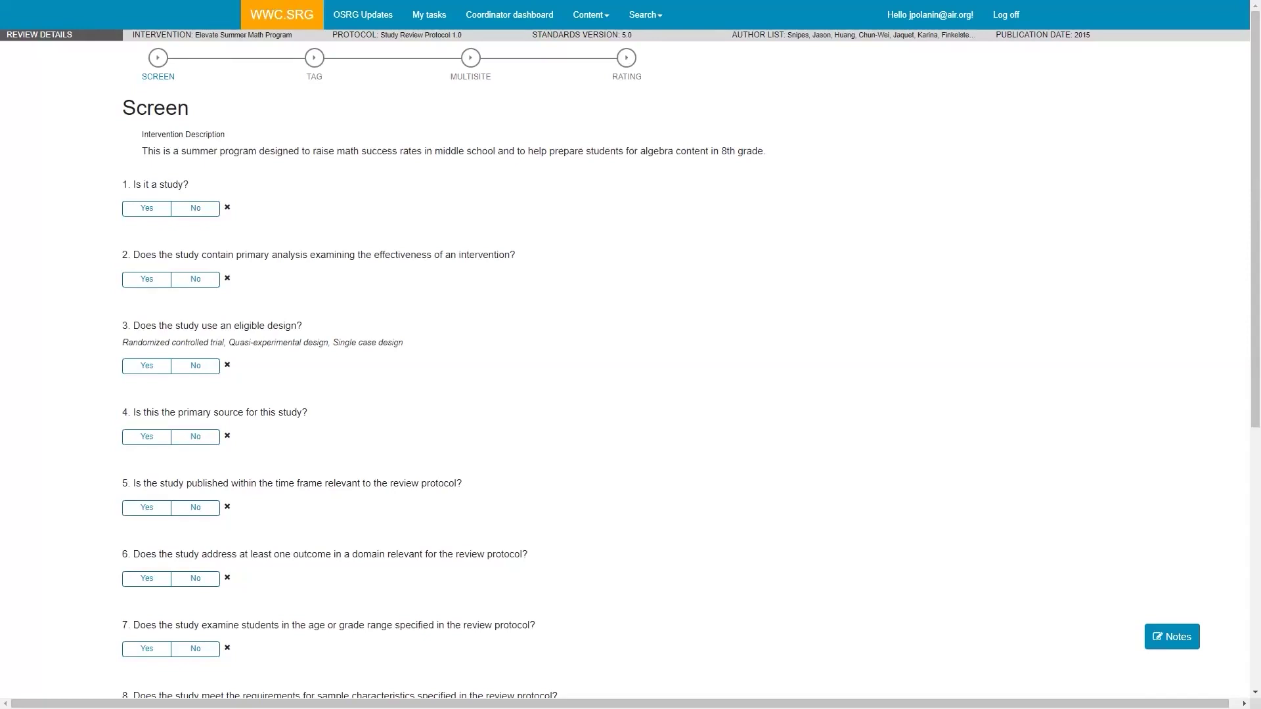
Step: Answer Yes to screening questions 1 through 4, covering study status, primary analysis, eligible design and primary source
{"action": "left_click", "coordinate": [132, 210]}
{"action": "left_click", "coordinate": [154, 281]}
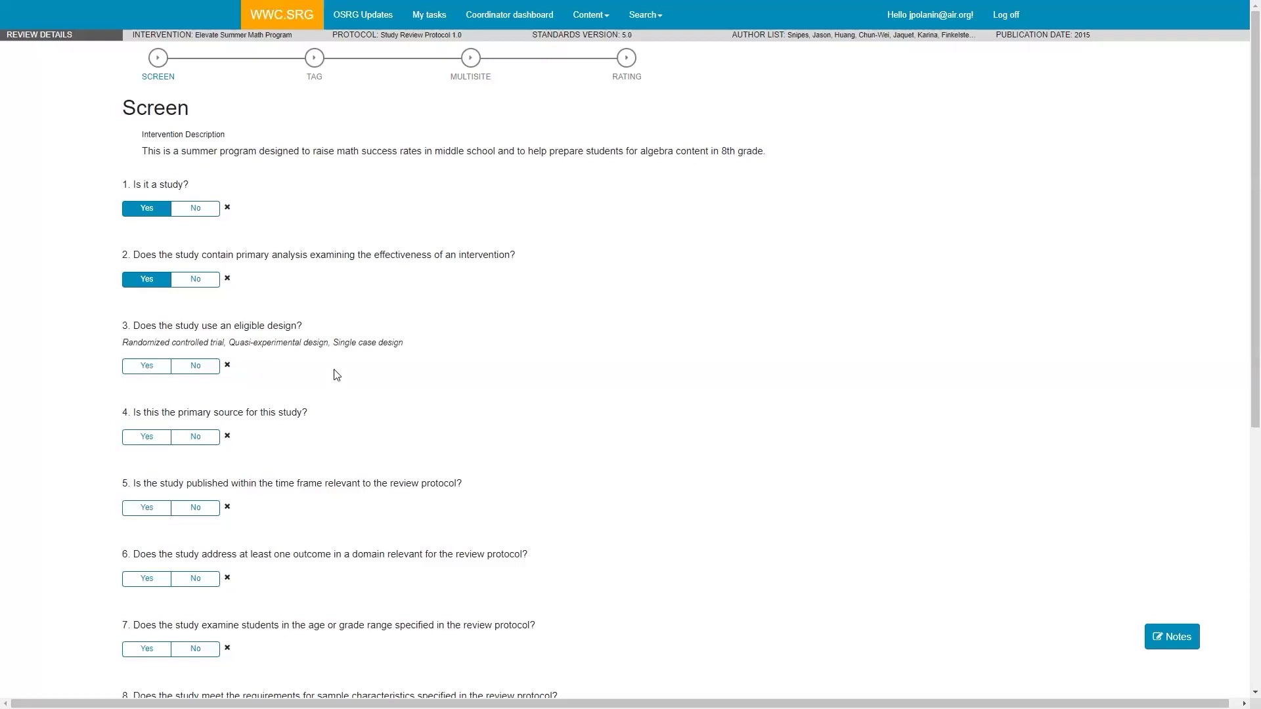
{"action": "scroll", "coordinate": [363, 368], "scroll_direction": "down", "scroll_amount": 6}
{"action": "scroll", "coordinate": [368, 430], "scroll_direction": "up", "scroll_amount": 6}
{"action": "left_click", "coordinate": [147, 367]}
{"action": "scroll", "coordinate": [343, 342], "scroll_direction": "down", "scroll_amount": 2}
{"action": "left_click", "coordinate": [148, 306]}
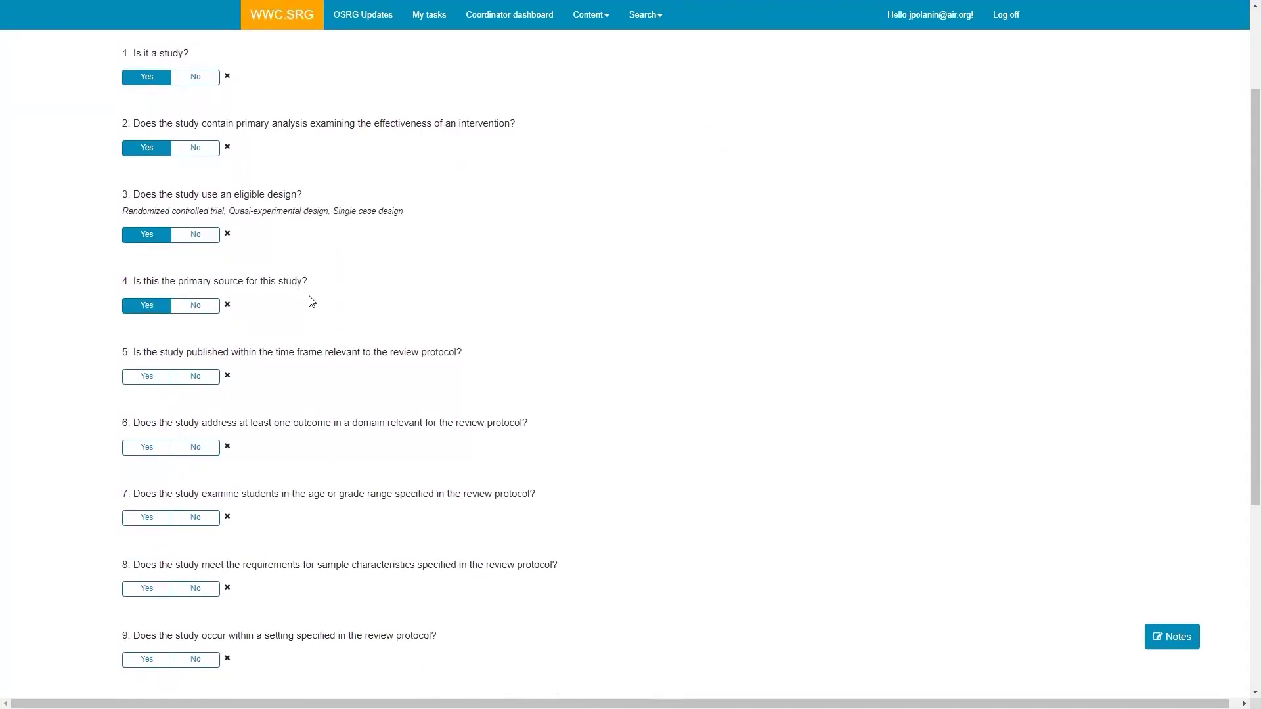
Step: Answer Yes to screening questions 5 through 8, covering time frame, outcome domain, grade range and sample characteristics
{"action": "scroll", "coordinate": [312, 304], "scroll_direction": "down", "scroll_amount": 1}
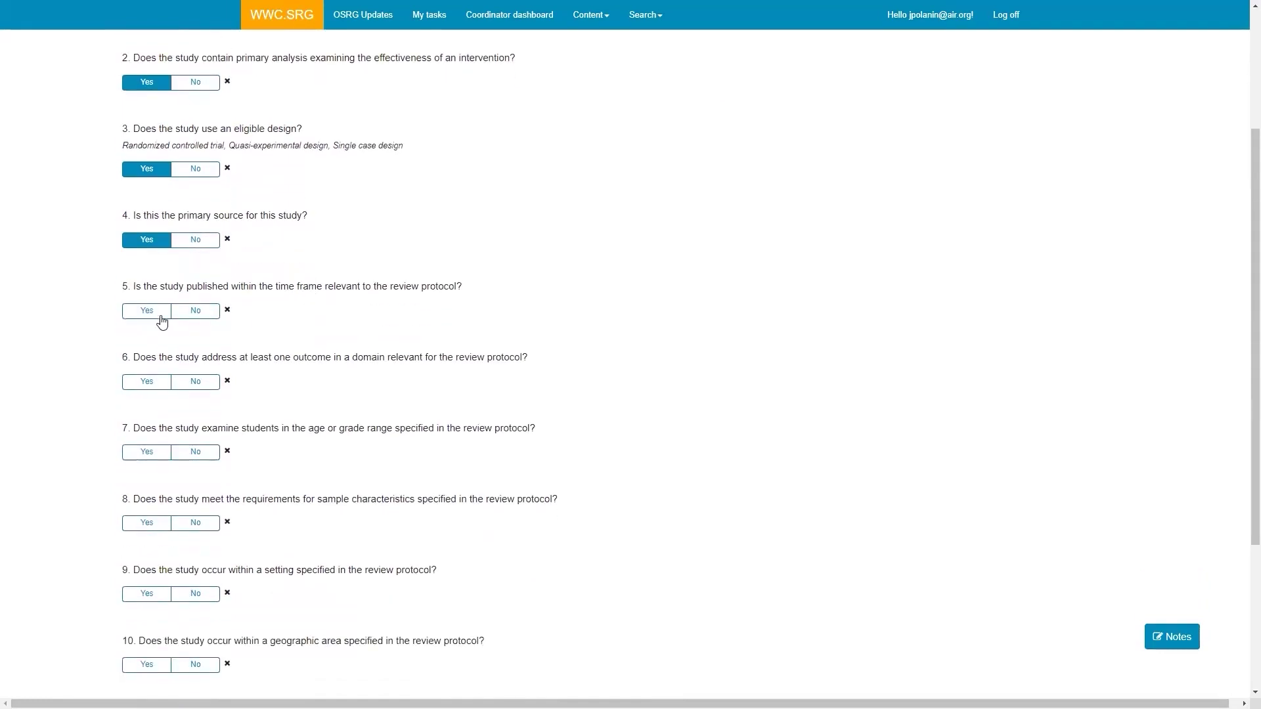
{"action": "left_click", "coordinate": [151, 312]}
{"action": "scroll", "coordinate": [334, 324], "scroll_direction": "down", "scroll_amount": 2}
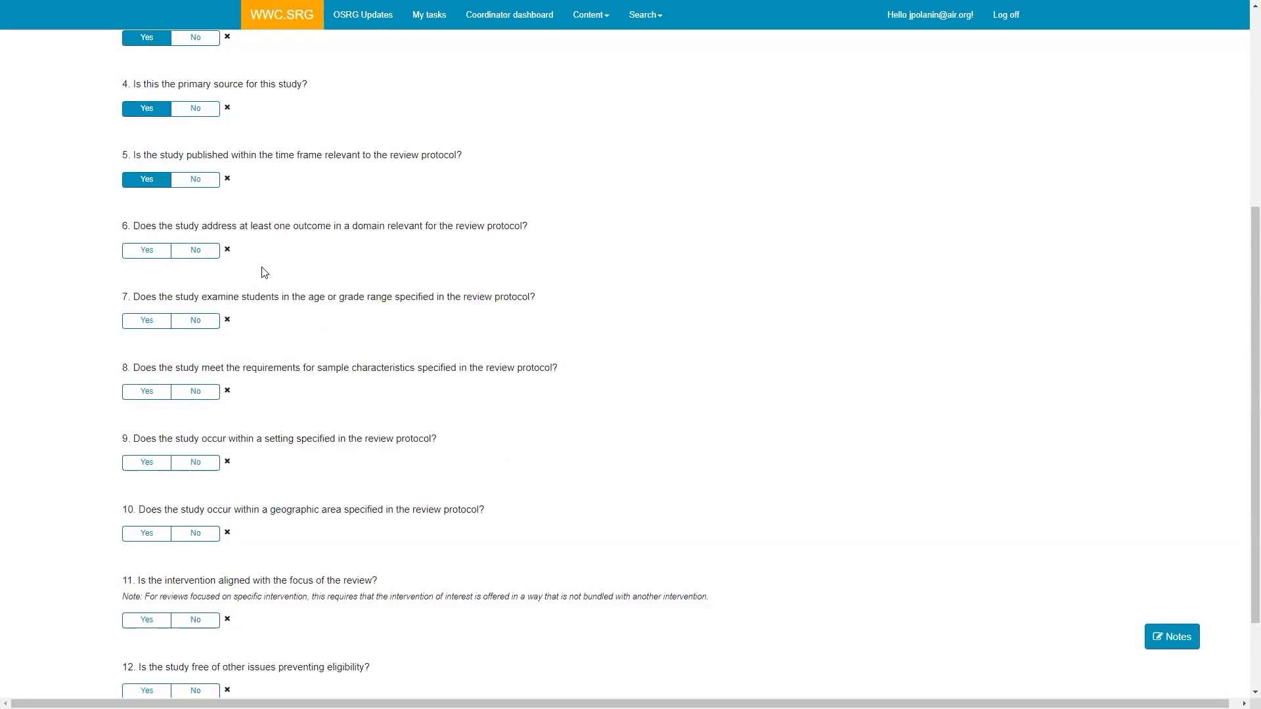
{"action": "left_click", "coordinate": [144, 251]}
{"action": "left_click", "coordinate": [150, 315]}
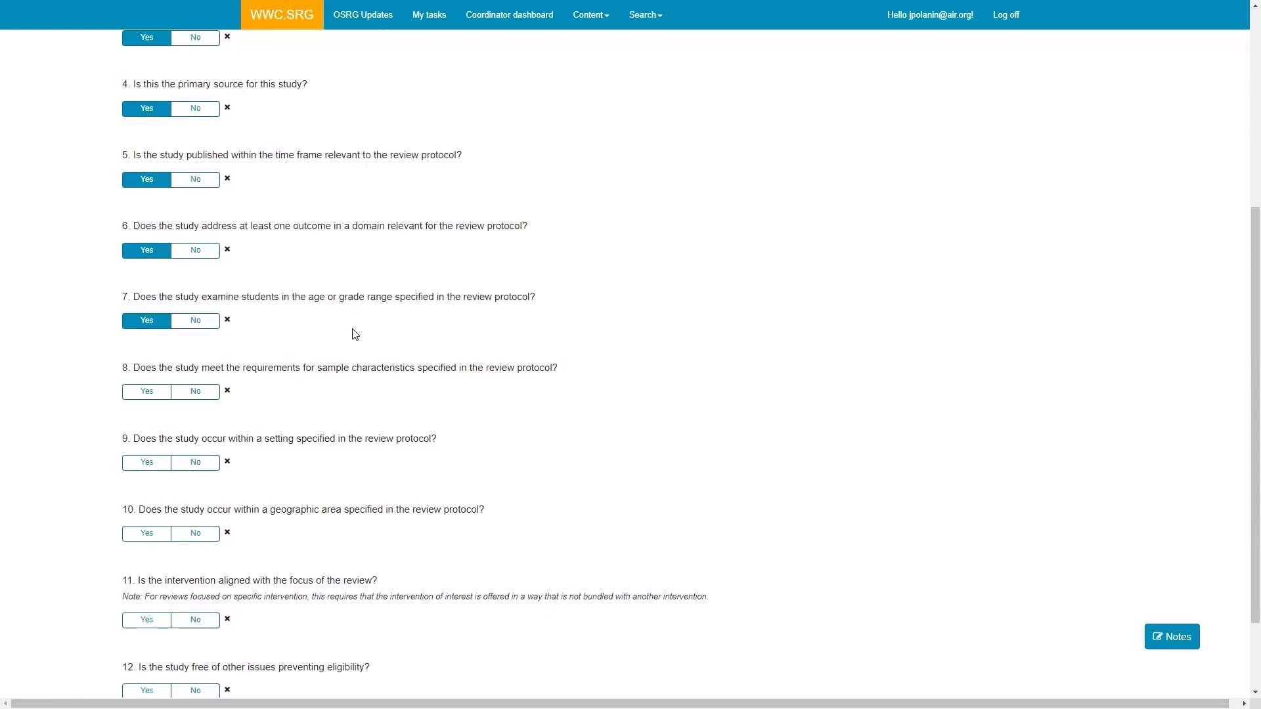
{"action": "scroll", "coordinate": [352, 328], "scroll_direction": "down", "scroll_amount": 3}
{"action": "left_click", "coordinate": [164, 299]}
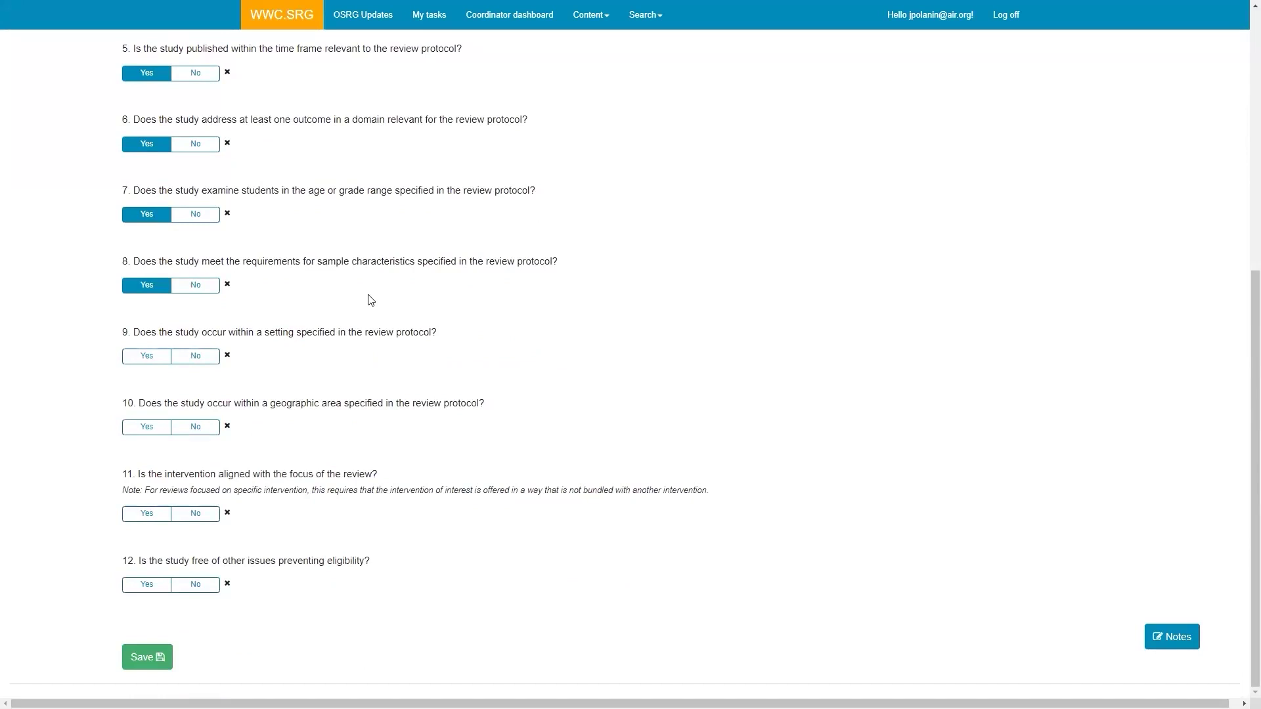
Step: Answer Yes to screening questions 9 through 12, covering setting, geographic area, intervention focus and other issues, and save to continue to the tags
{"action": "left_click", "coordinate": [134, 360]}
{"action": "left_click", "coordinate": [161, 429]}
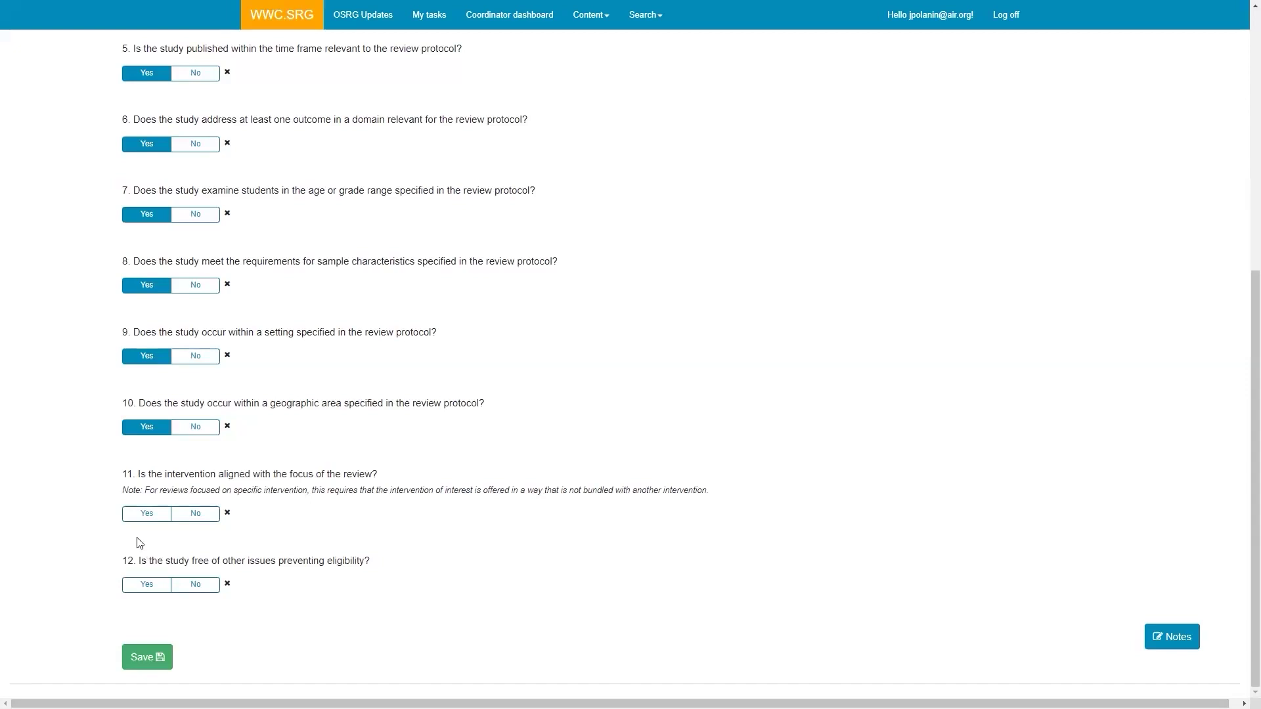
{"action": "left_click_drag", "start_coordinate": [122, 490], "coordinate": [718, 496]}
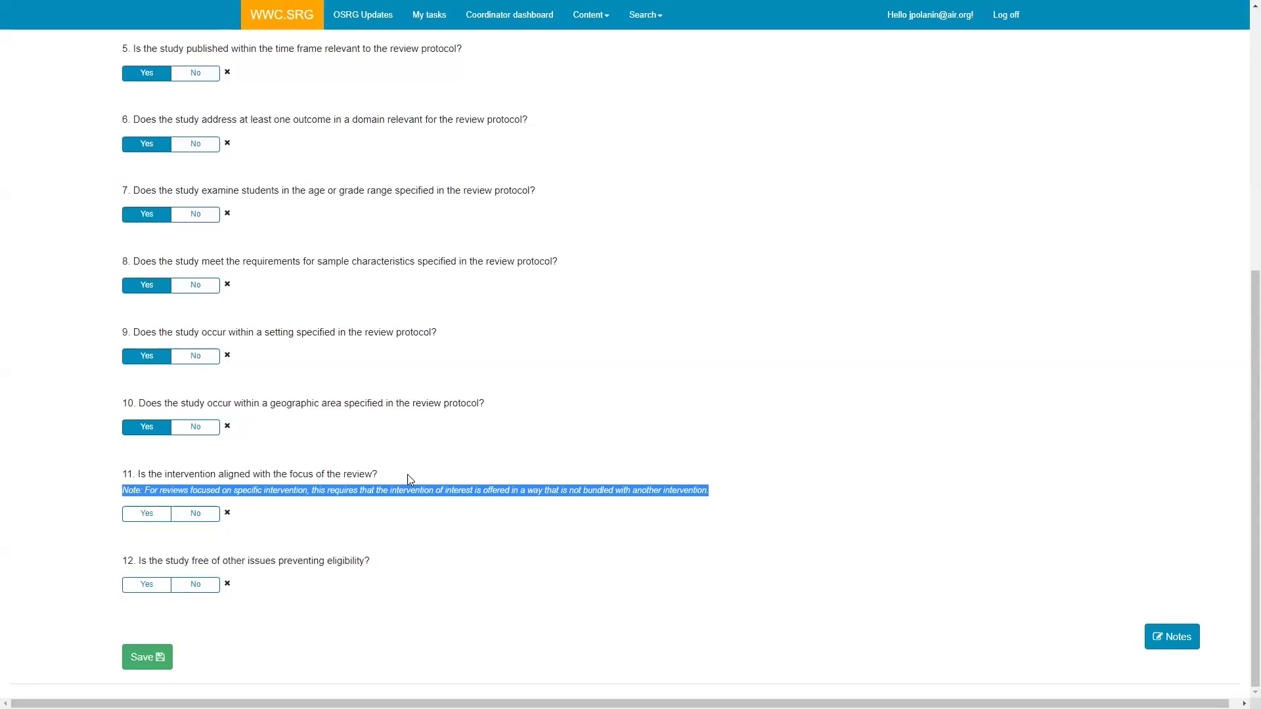
{"action": "left_click", "coordinate": [159, 522]}
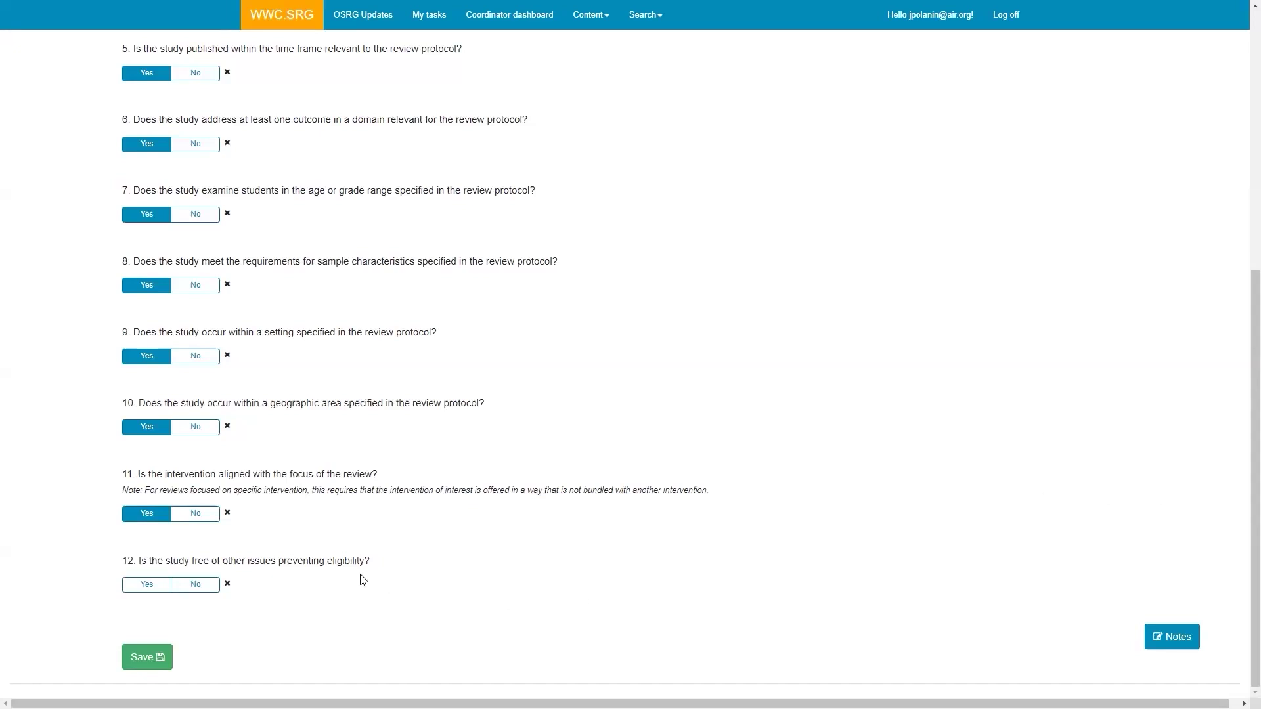
{"action": "left_click", "coordinate": [152, 588]}
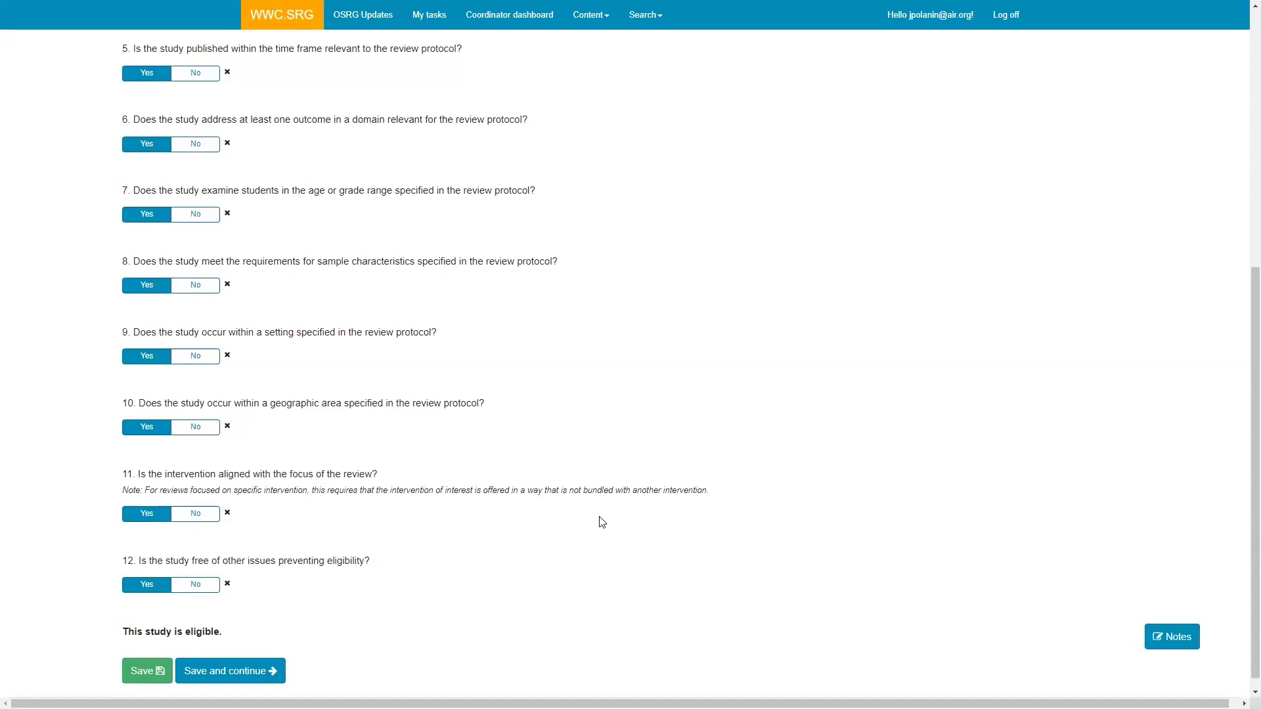
{"action": "left_click", "coordinate": [228, 671]}
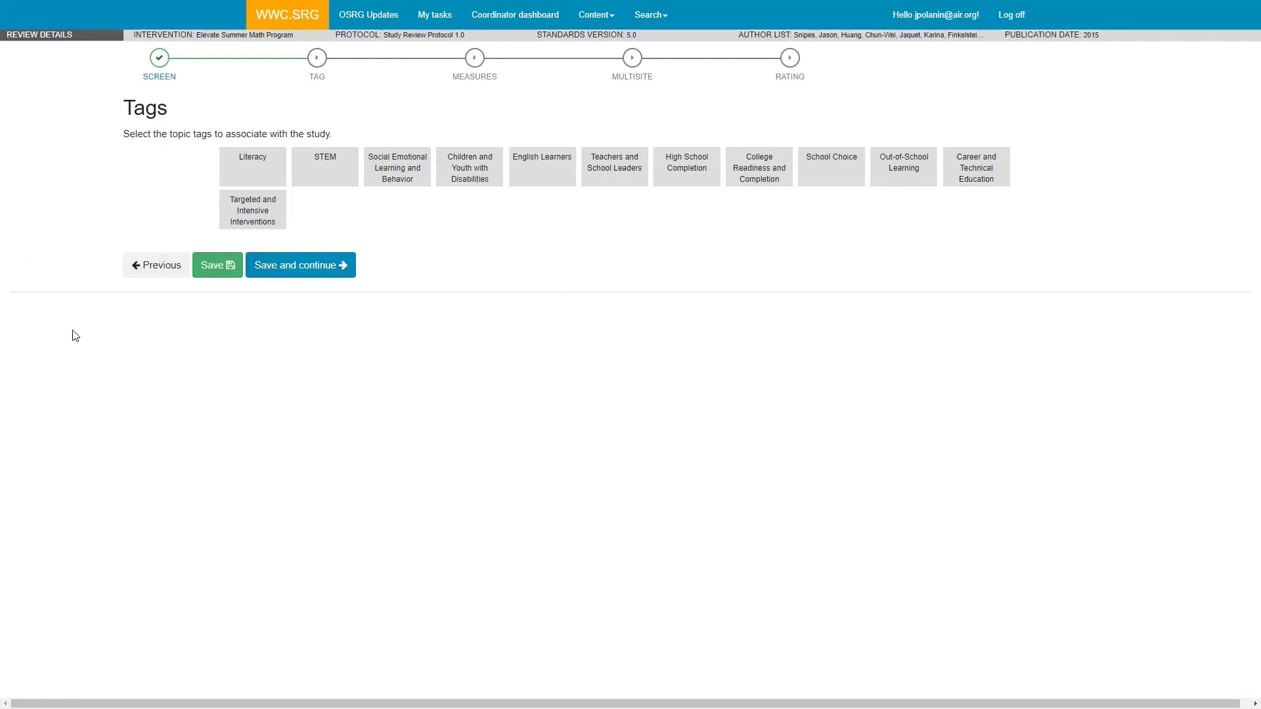
Step: Tag the study with the STEM topic, save to continue to the measures, and view the study's PDF report in Acrobat
{"action": "left_click", "coordinate": [321, 185]}
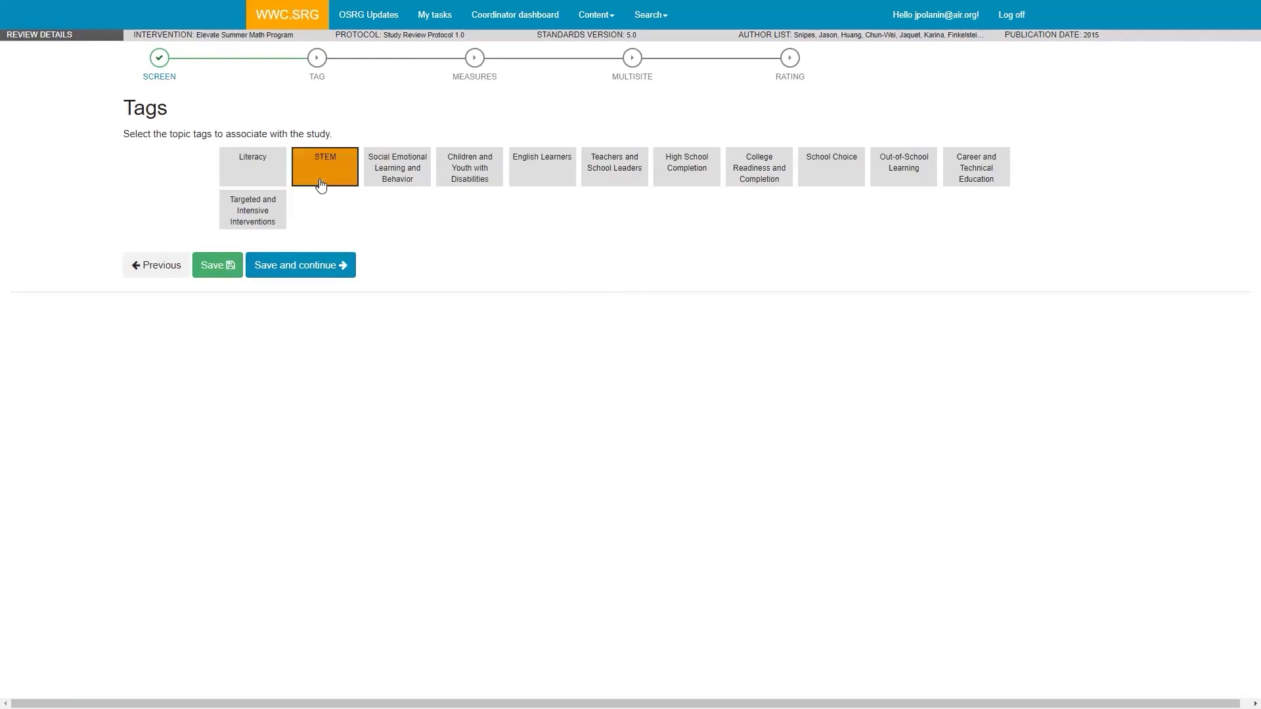
{"action": "left_click", "coordinate": [265, 266]}
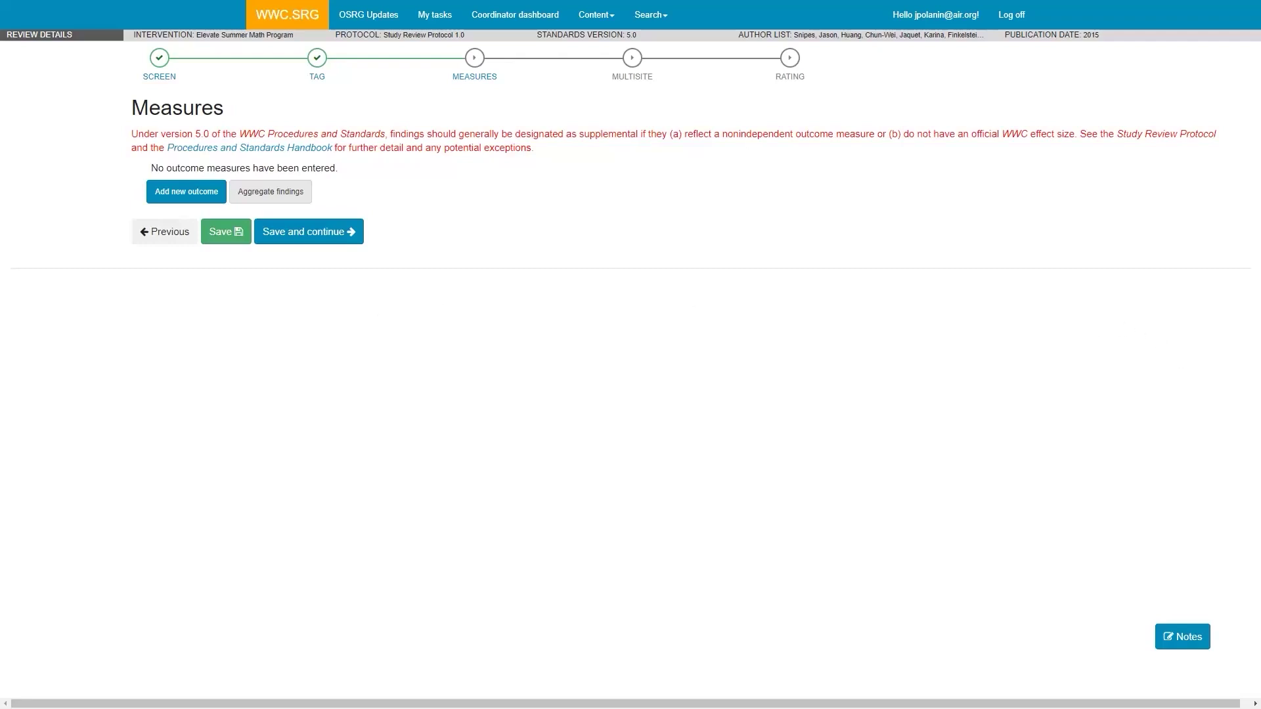
{"action": "key", "text": "alt+Tab"}
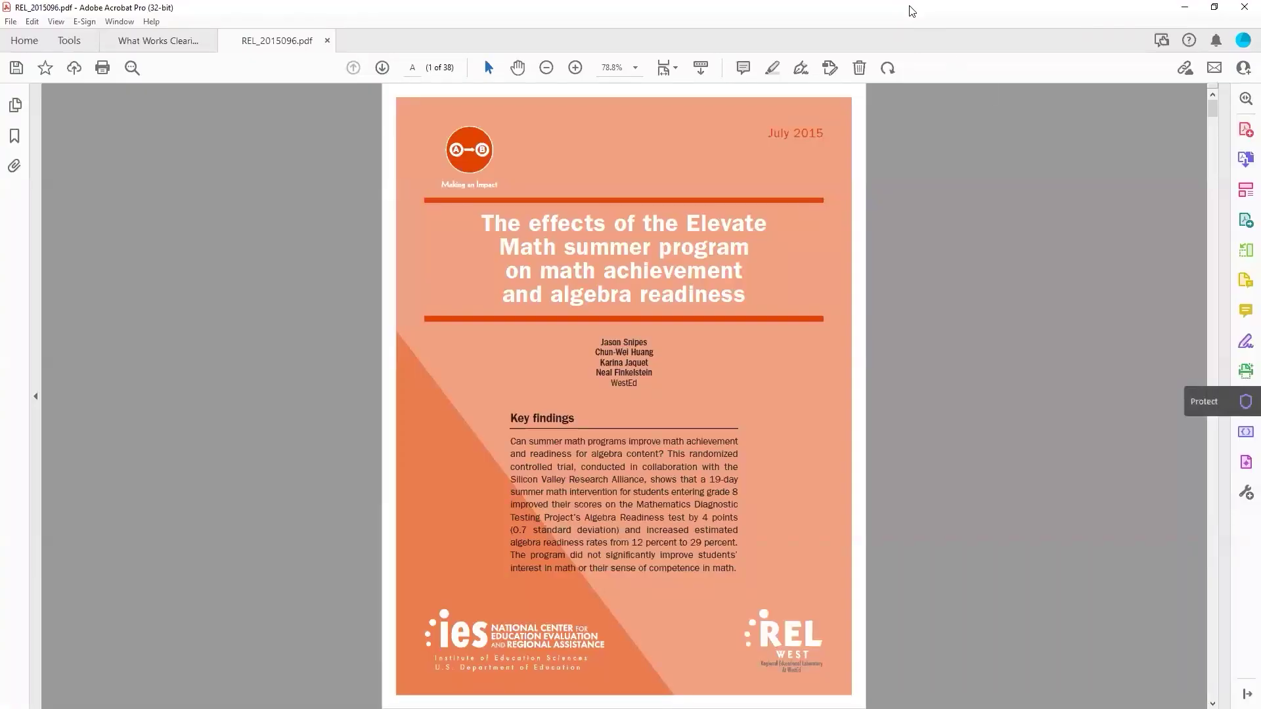
{"action": "key", "text": "alt+Tab"}
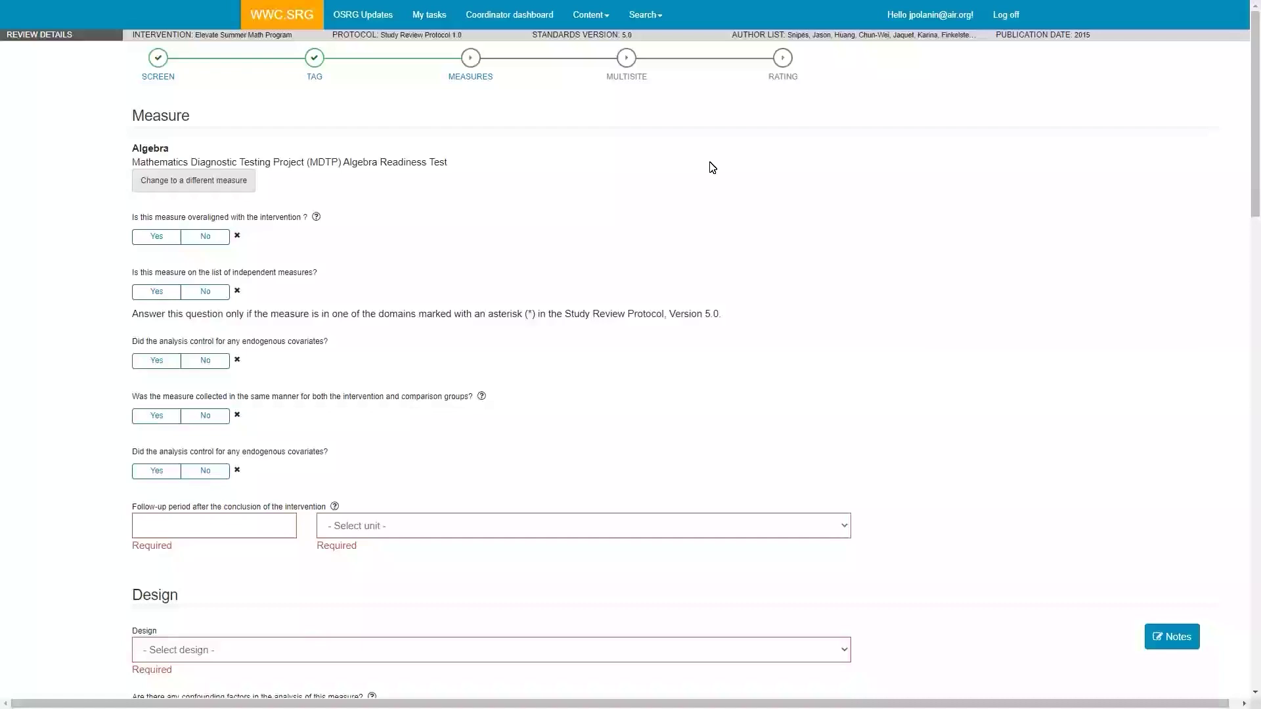
Step: Search the measures for "mathematics diagnostic testing project" and select Mathematics Diagnostic Testing Project (MDTP) Algebra Readiness Test for this outcome
{"action": "left_click_drag", "start_coordinate": [130, 143], "coordinate": [466, 165]}
{"action": "left_click", "coordinate": [466, 165]}
{"action": "left_click", "coordinate": [192, 186]}
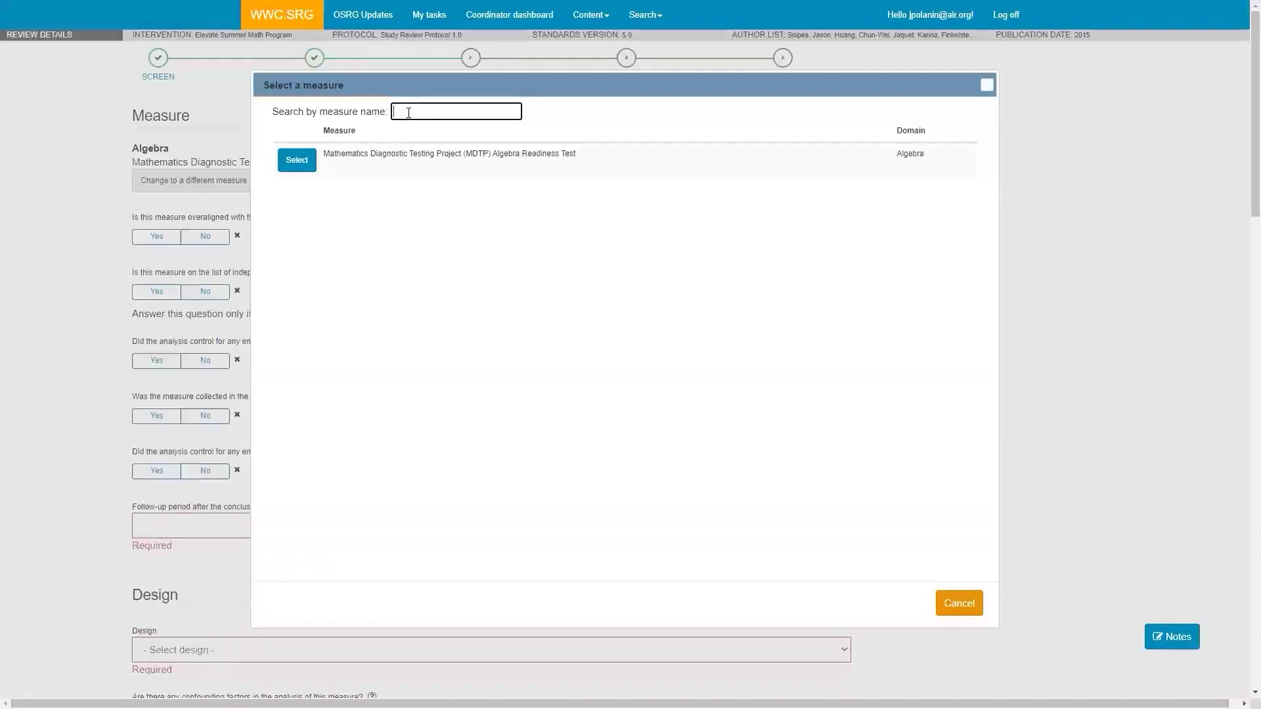
{"action": "type", "text": "mathe"}
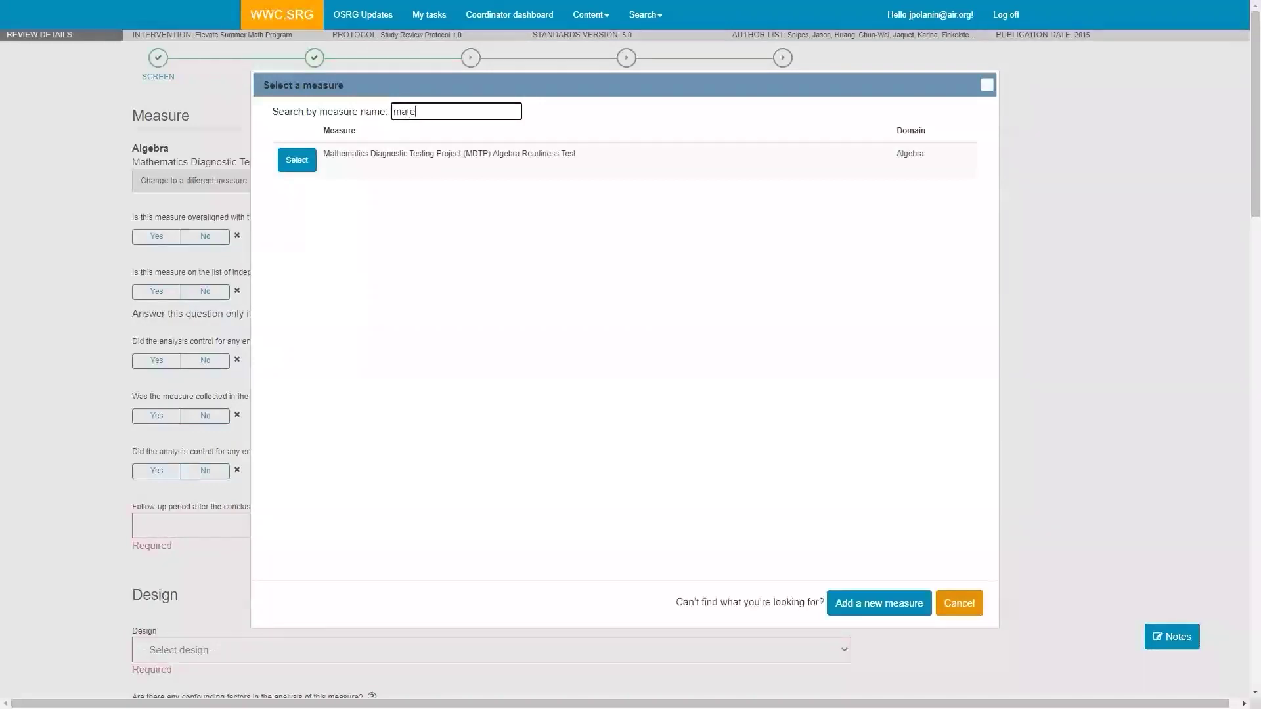
{"action": "type", "text": "matics d"}
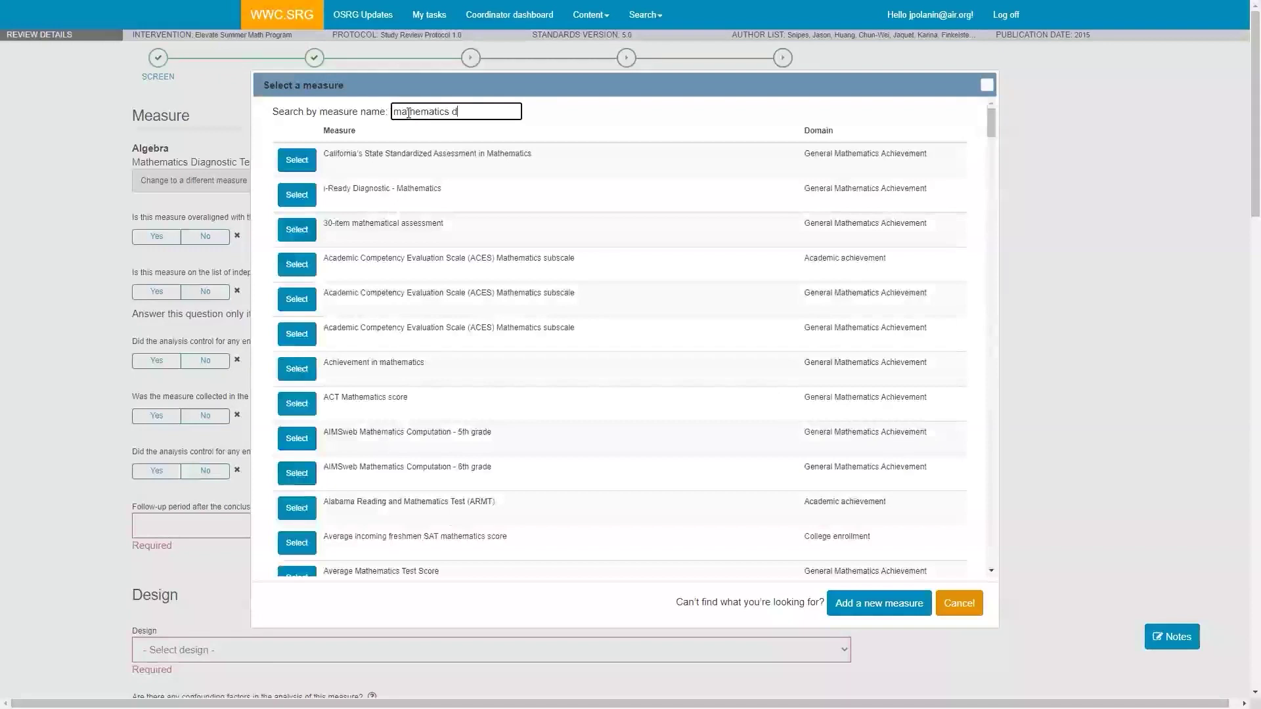
{"action": "type", "text": "iagnostic testing project"}
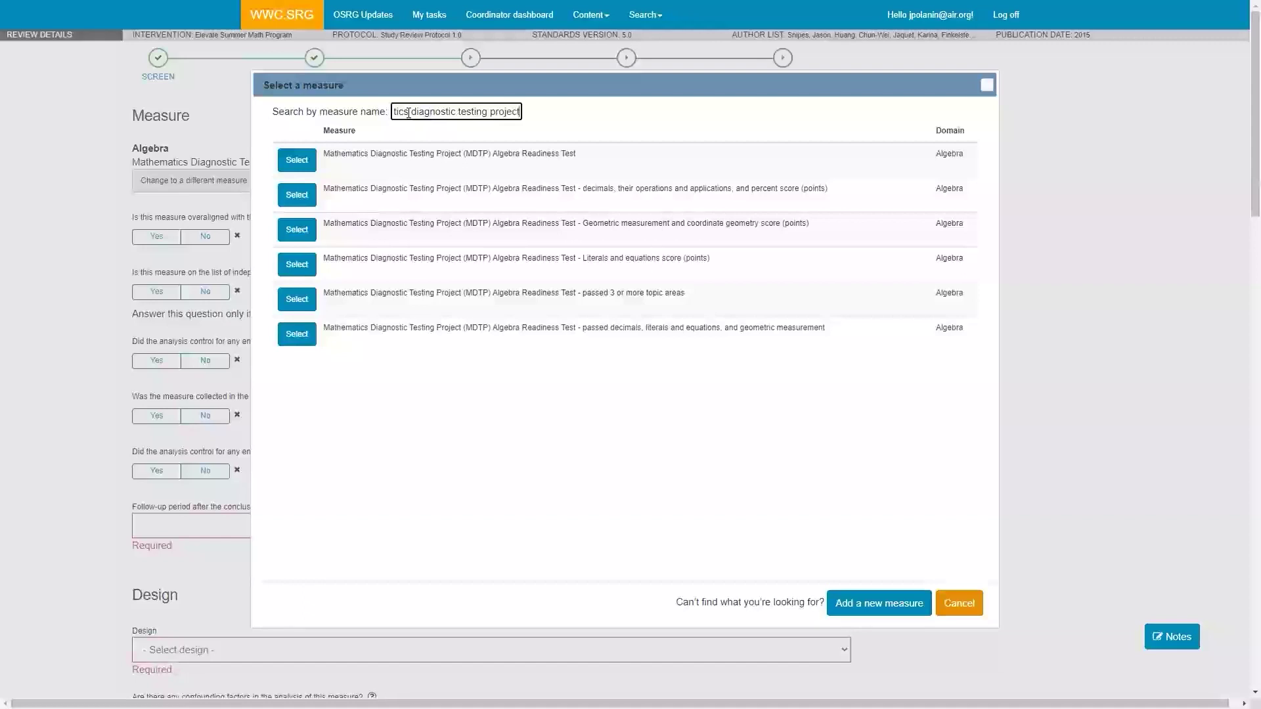
{"action": "left_click", "coordinate": [302, 169]}
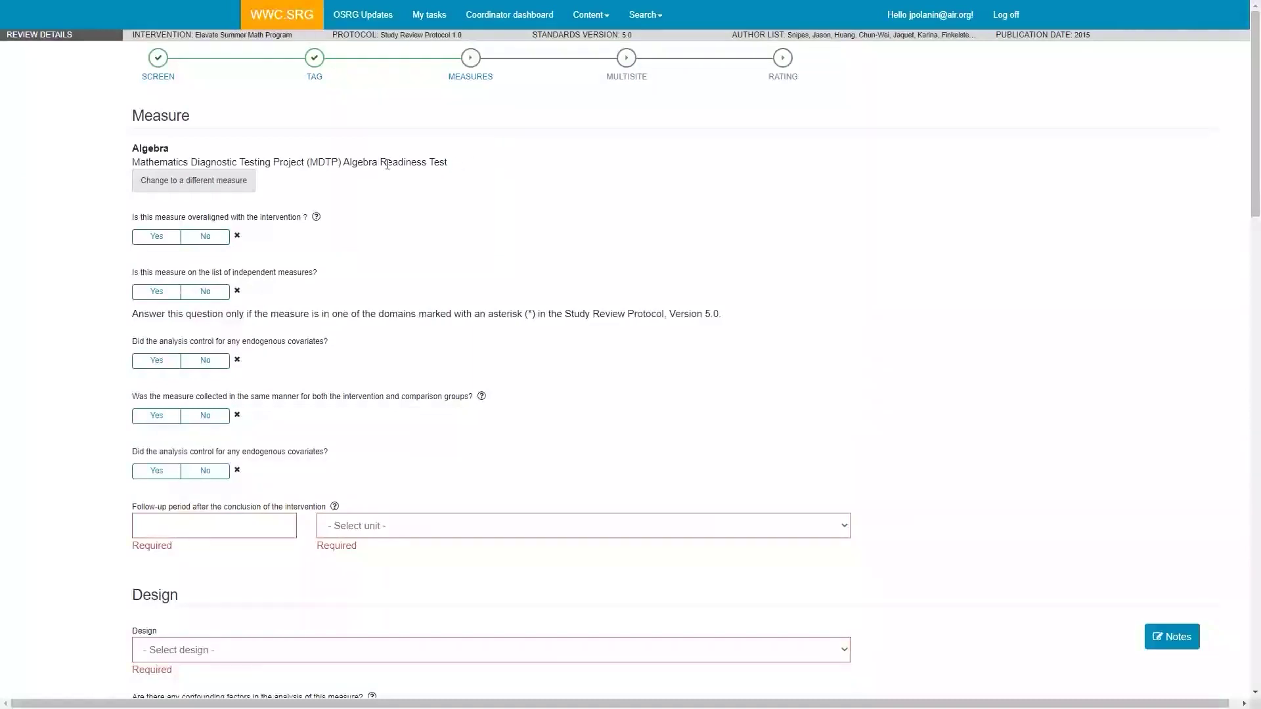
Step: Answer No to the measure being overaligned with the intervention and Yes to it being on the list of independent measures
{"action": "mouse_move", "coordinate": [319, 218]}
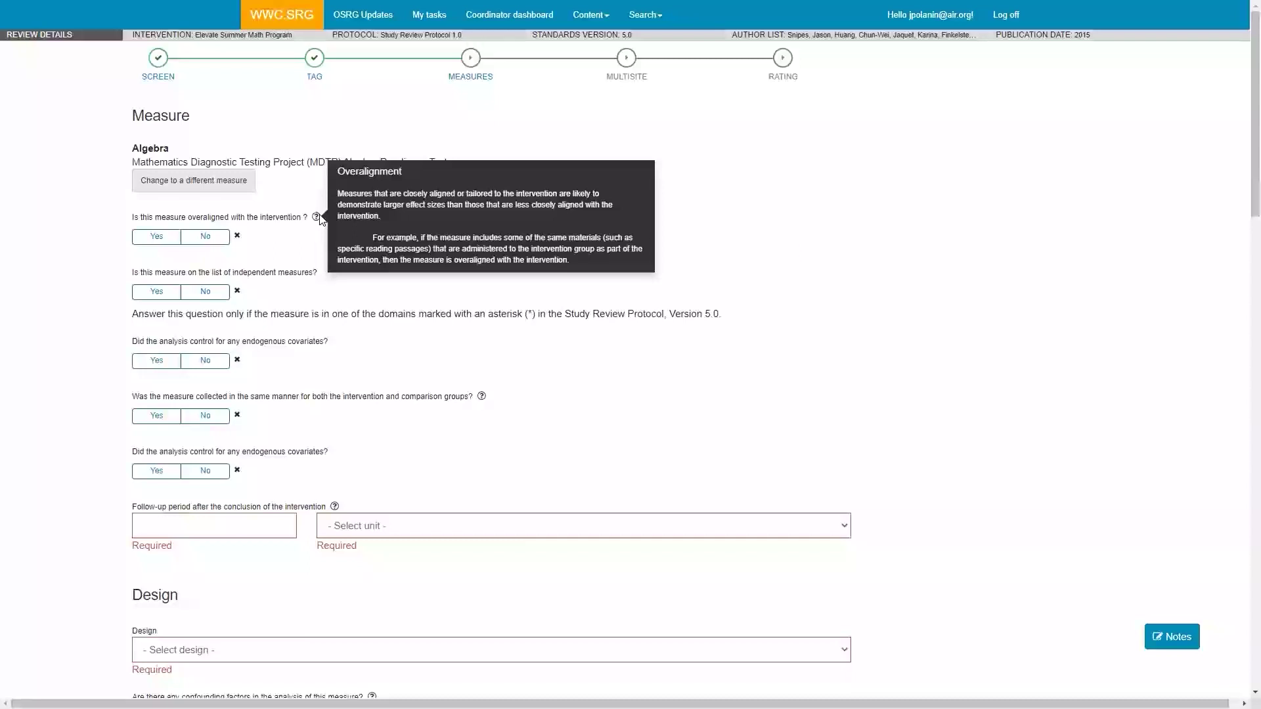
{"action": "left_click", "coordinate": [201, 239]}
{"action": "left_click", "coordinate": [202, 241]}
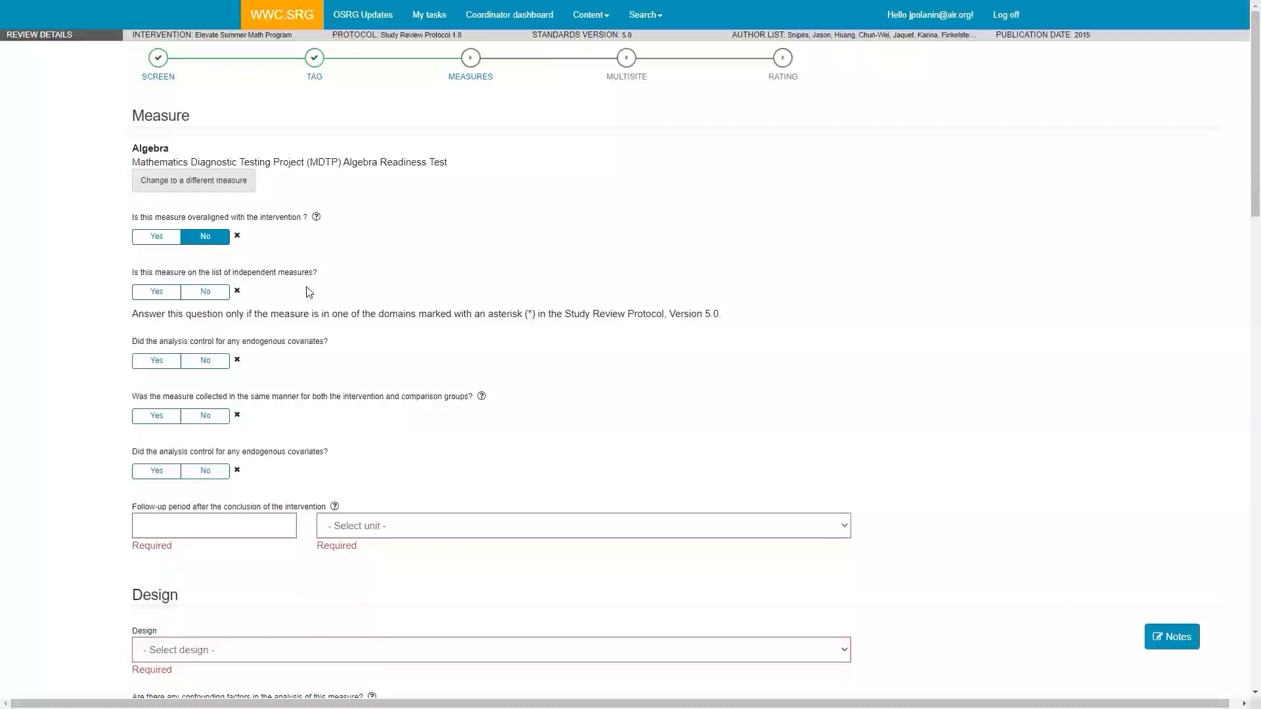
{"action": "left_click", "coordinate": [157, 293]}
{"action": "left_click", "coordinate": [237, 293]}
{"action": "left_click", "coordinate": [146, 296]}
Step: Answer No to the first endogenous covariates question and Yes to the measure being collected in the same manner for both groups
{"action": "mouse_move", "coordinate": [630, 6]}
{"action": "left_click", "coordinate": [204, 361]}
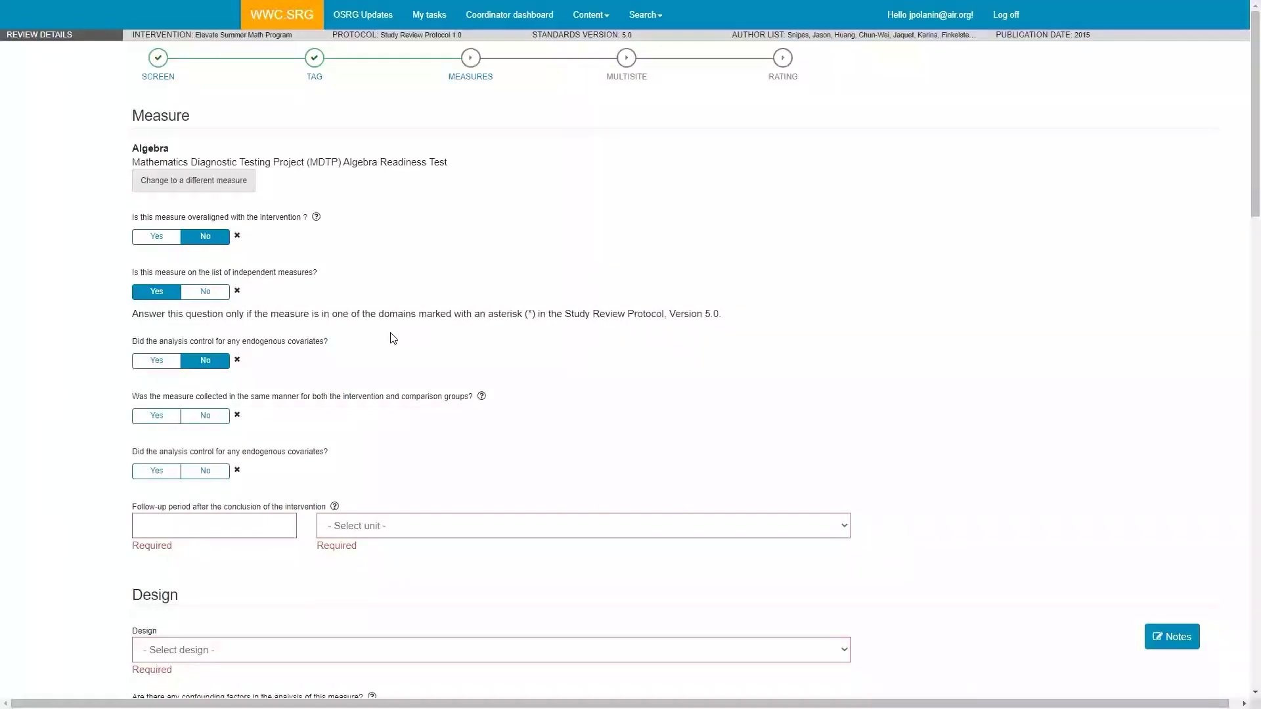
{"action": "left_click", "coordinate": [144, 420]}
Step: Set the follow-up period after the conclusion of the intervention to 0 Days
{"action": "scroll", "coordinate": [378, 447], "scroll_direction": "down", "scroll_amount": 2}
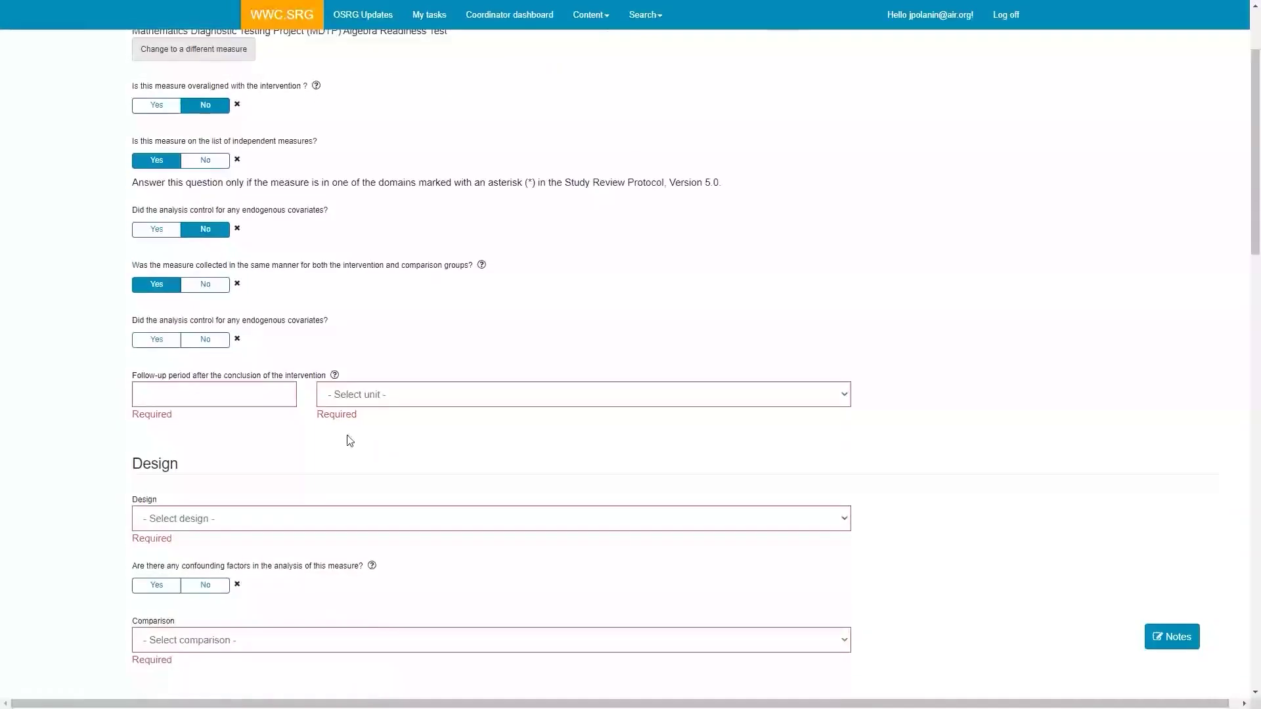
{"action": "left_click", "coordinate": [200, 389]}
{"action": "type", "text": "0"}
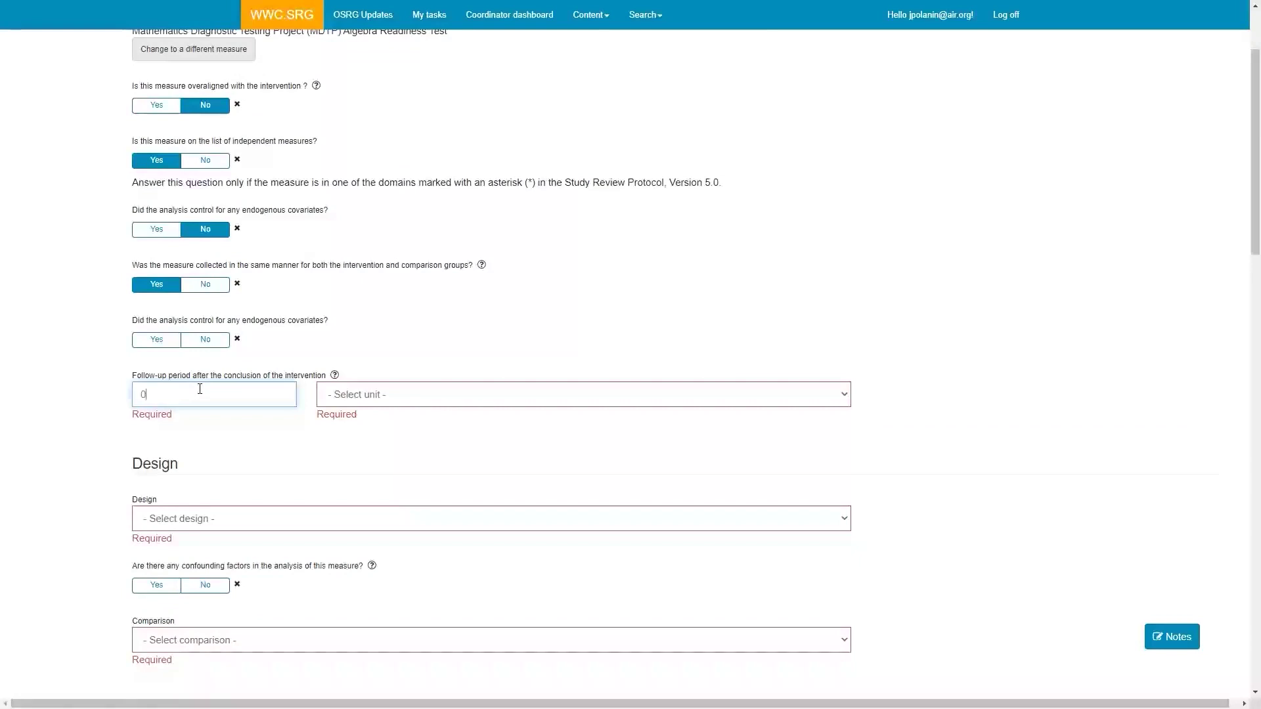
{"action": "left_click", "coordinate": [339, 394]}
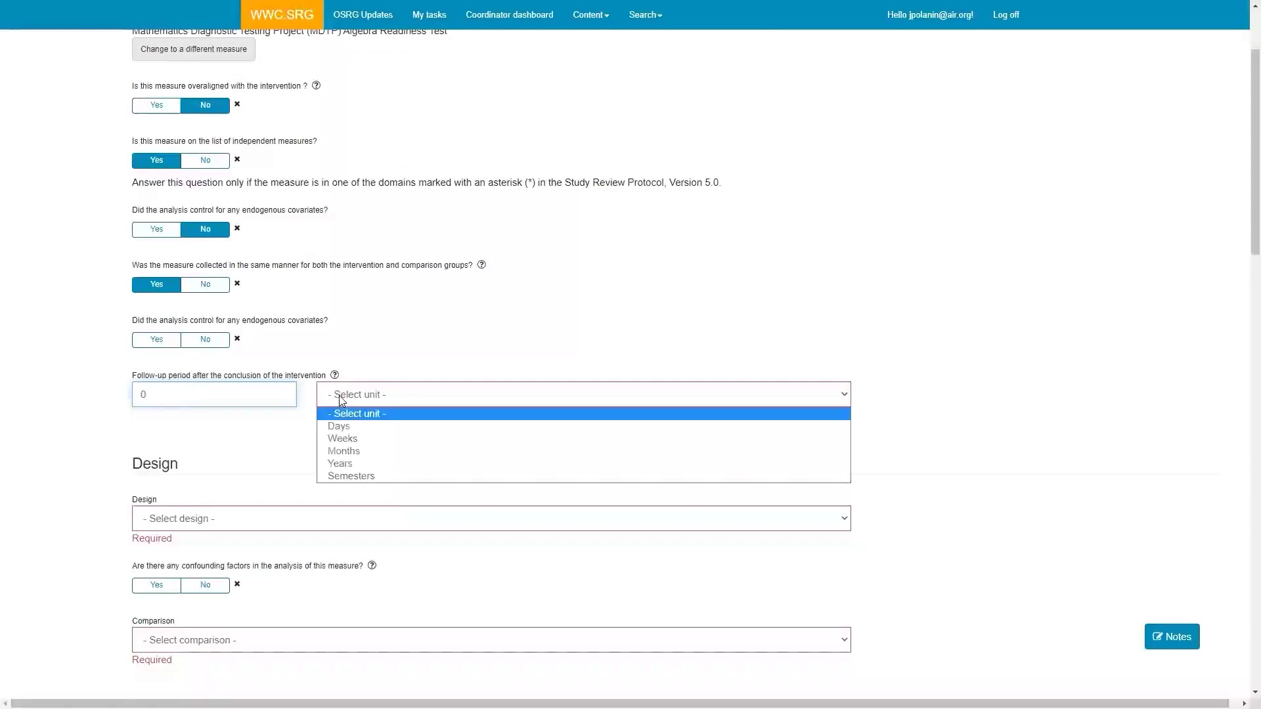
{"action": "left_click", "coordinate": [354, 426]}
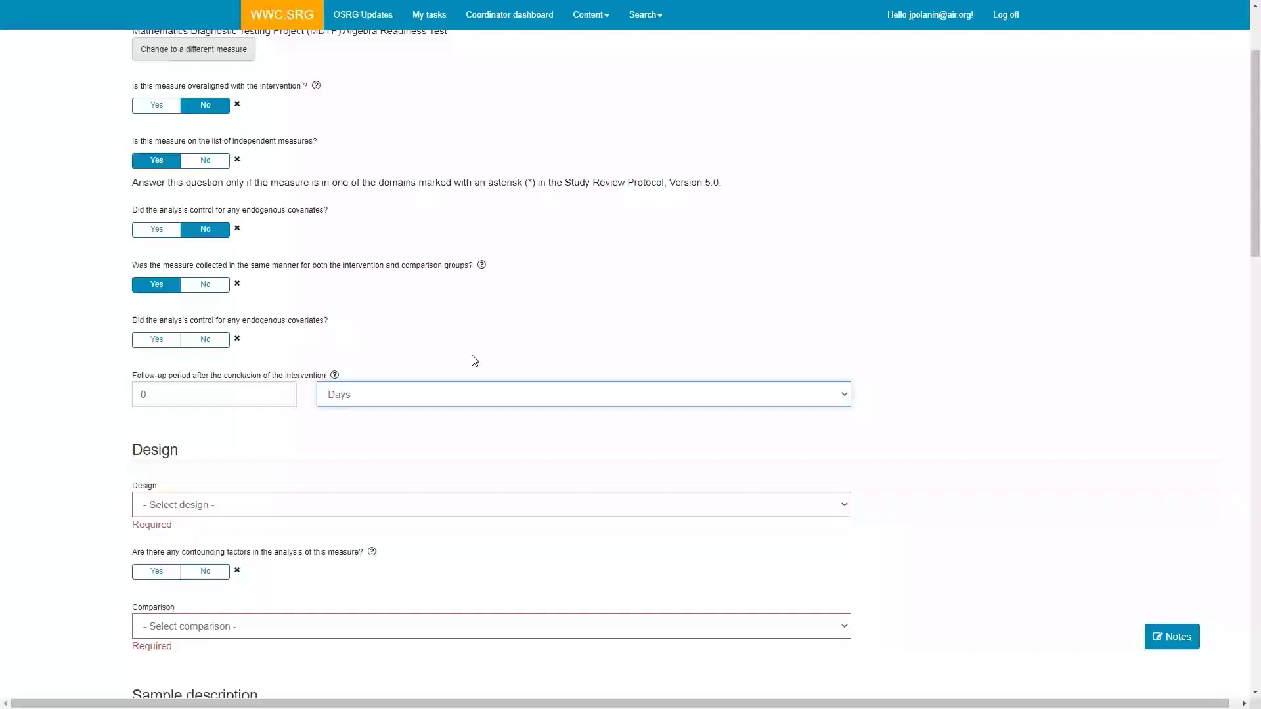
Step: Set the design to Randomized controlled trial and answer No to both compromised random assignment and confounding factors
{"action": "scroll", "coordinate": [459, 360], "scroll_direction": "down", "scroll_amount": 2}
{"action": "left_click", "coordinate": [256, 379]}
{"action": "left_click", "coordinate": [234, 406]}
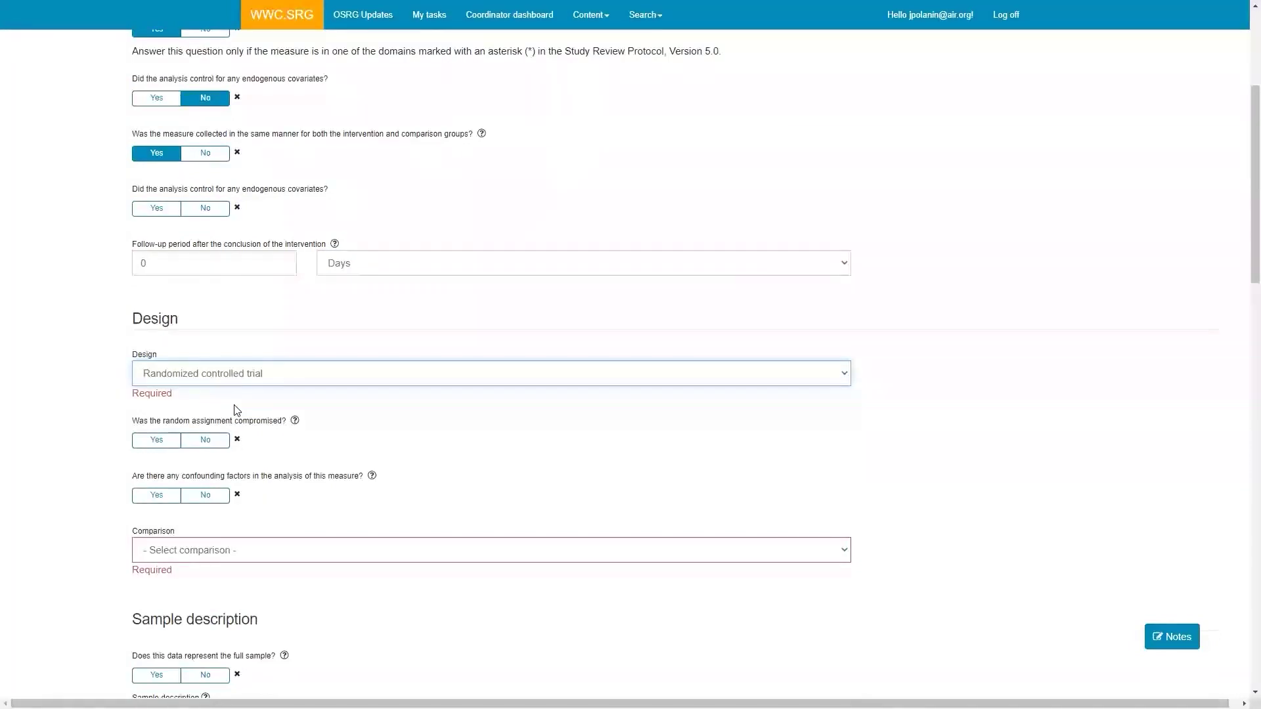
{"action": "left_click", "coordinate": [300, 430]}
{"action": "left_click", "coordinate": [294, 408]}
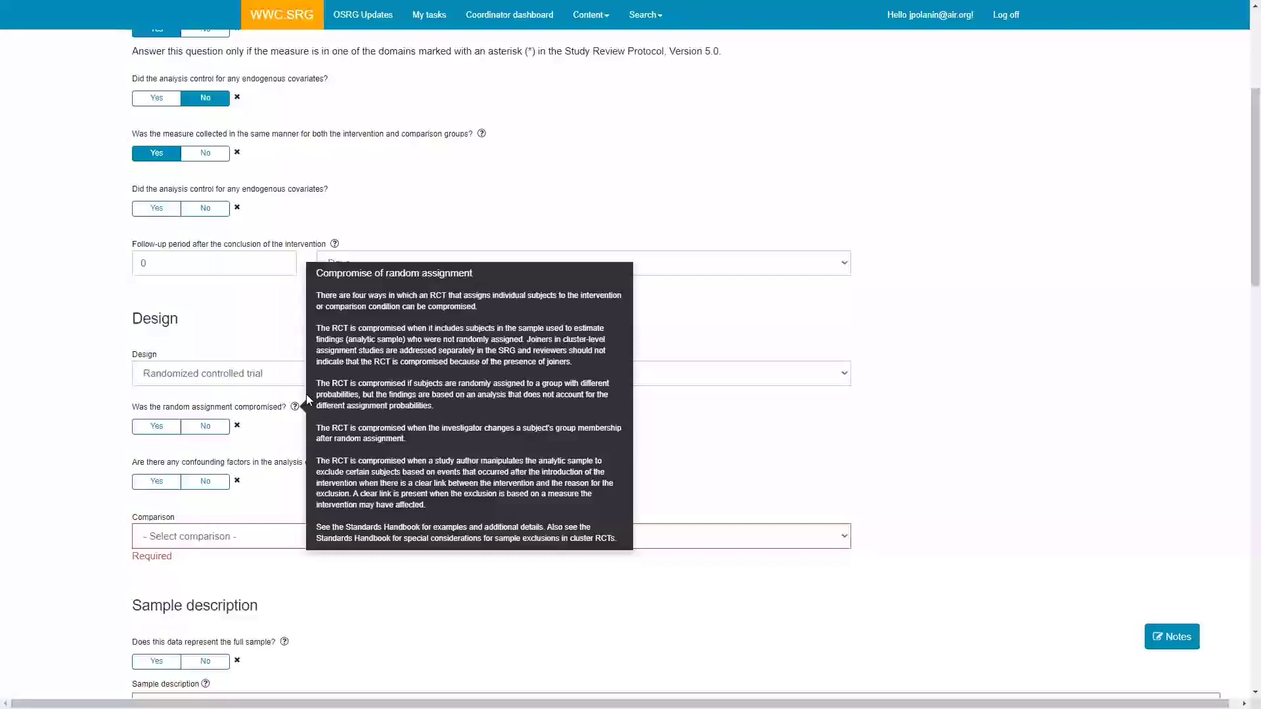
{"action": "left_click", "coordinate": [203, 430]}
{"action": "scroll", "coordinate": [230, 394], "scroll_direction": "down", "scroll_amount": 2}
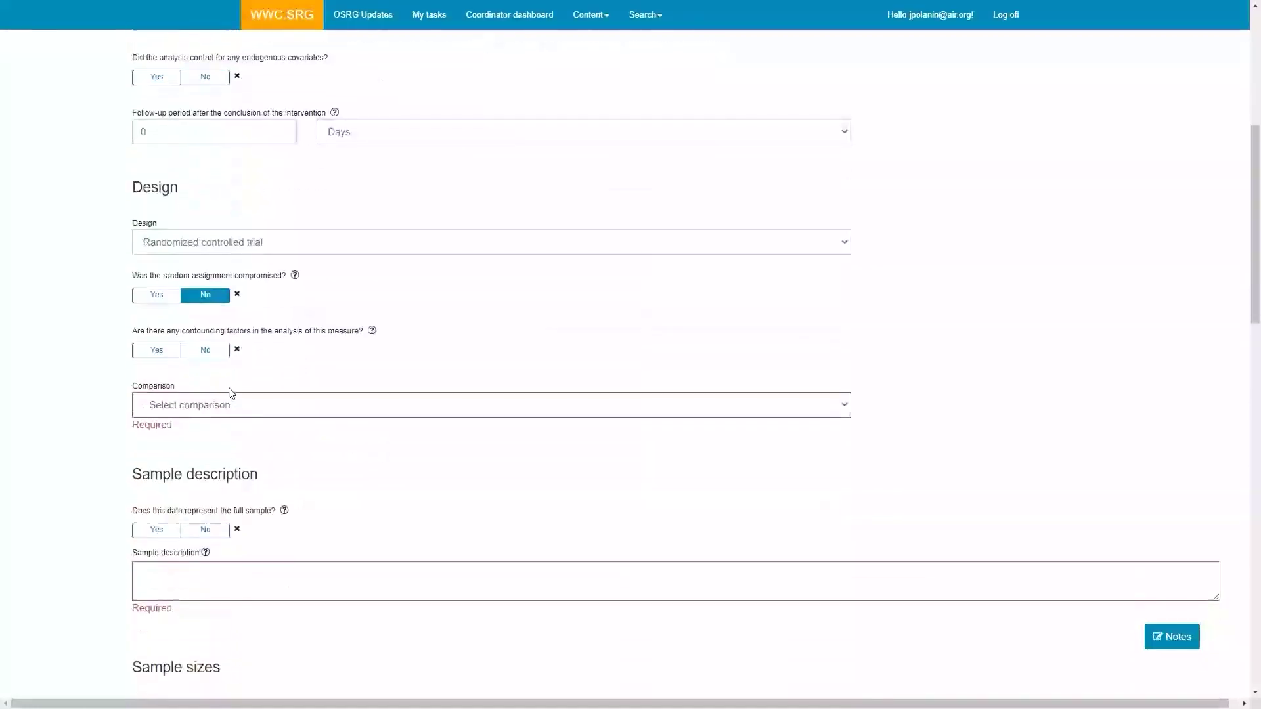
{"action": "left_click", "coordinate": [216, 355]}
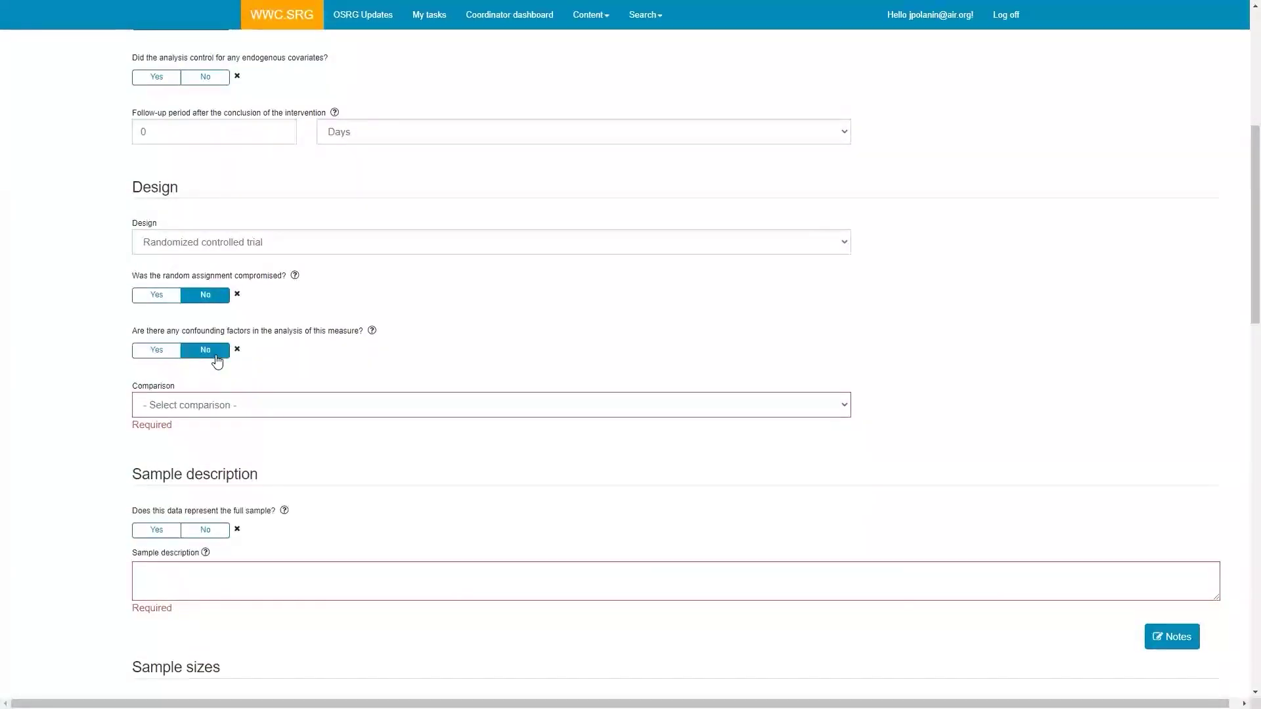
Step: Set the comparison to None and answer Yes to the data representing the full sample
{"action": "scroll", "coordinate": [459, 332], "scroll_direction": "down", "scroll_amount": 1}
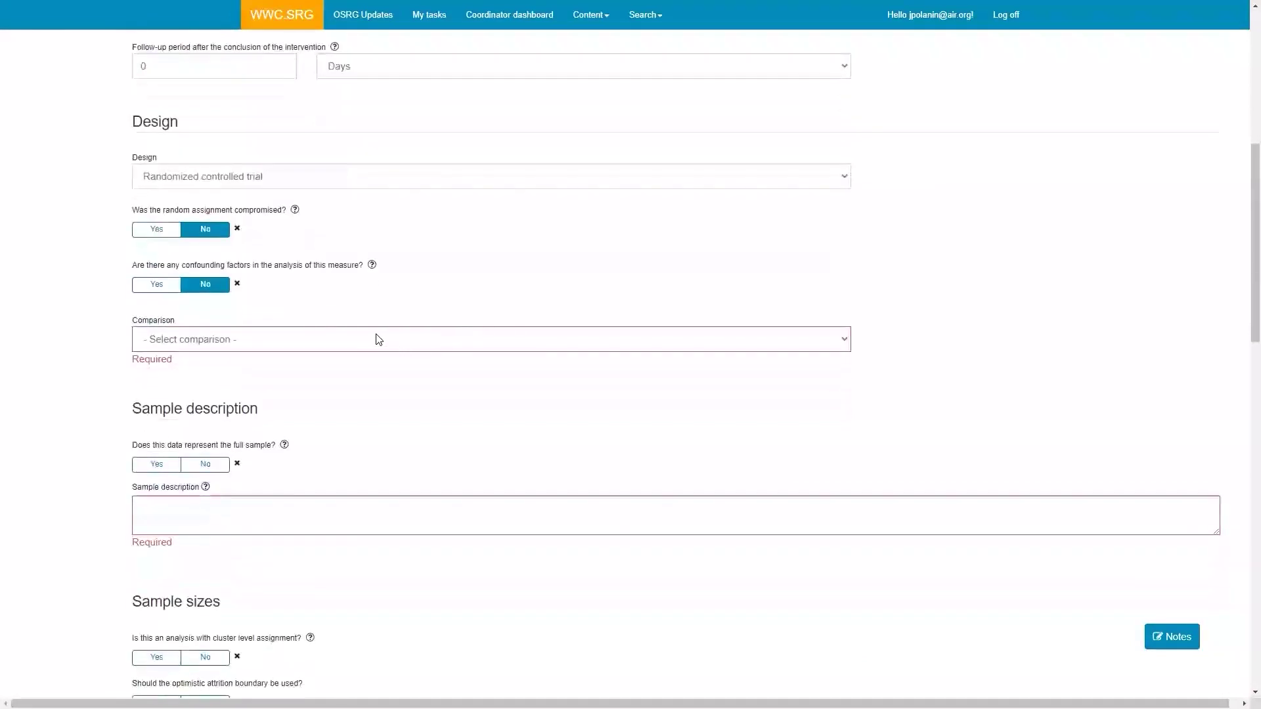
{"action": "left_click", "coordinate": [379, 339]}
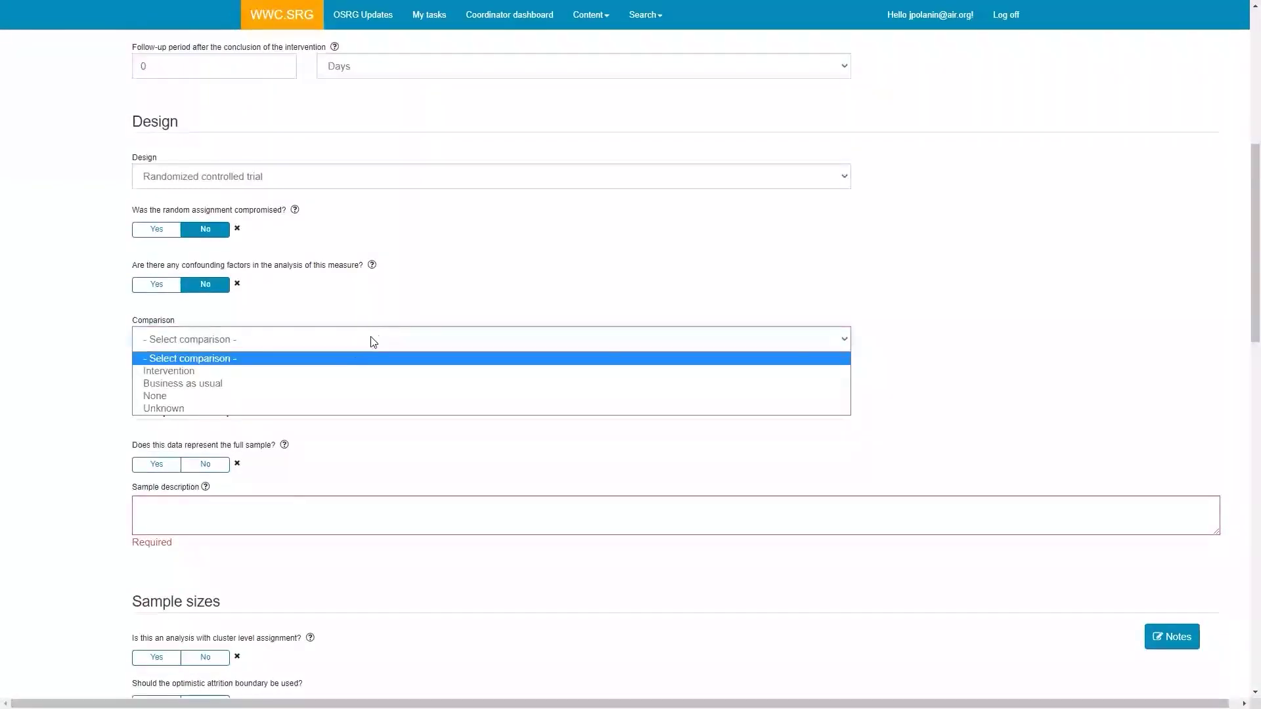
{"action": "left_click", "coordinate": [304, 397]}
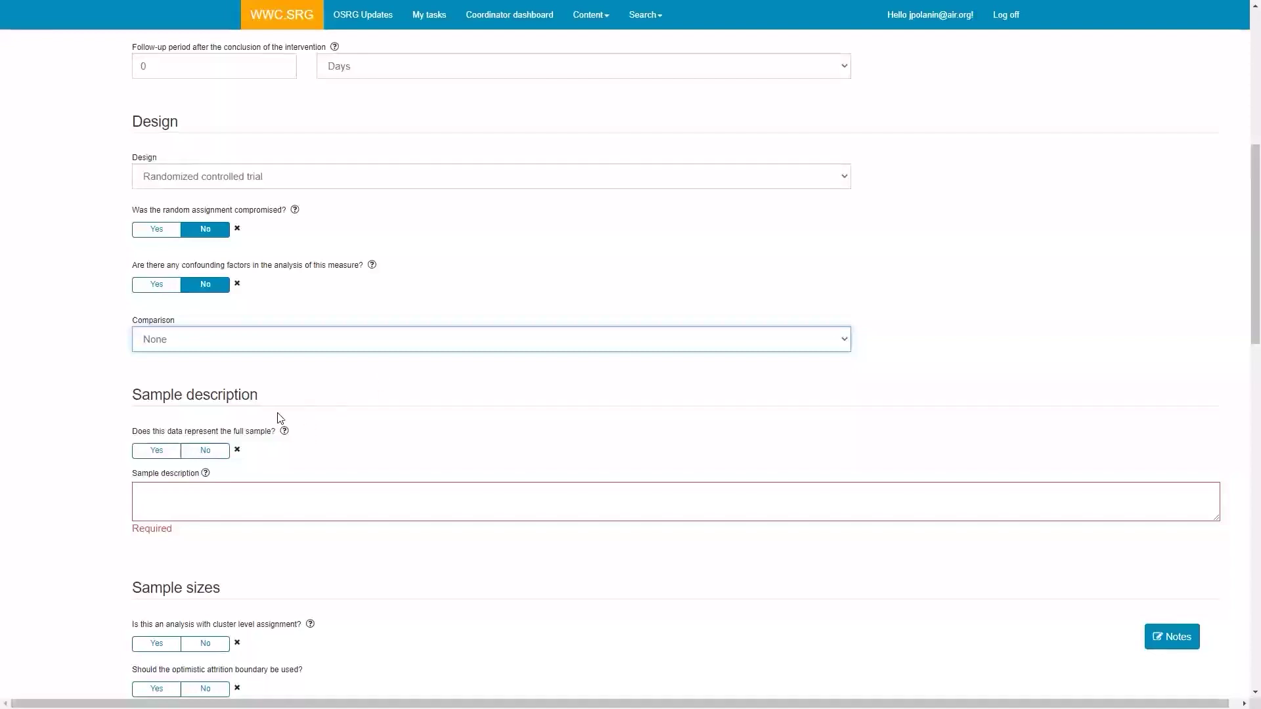
{"action": "scroll", "coordinate": [312, 372], "scroll_direction": "down", "scroll_amount": 2}
{"action": "scroll", "coordinate": [311, 371], "scroll_direction": "down", "scroll_amount": 1}
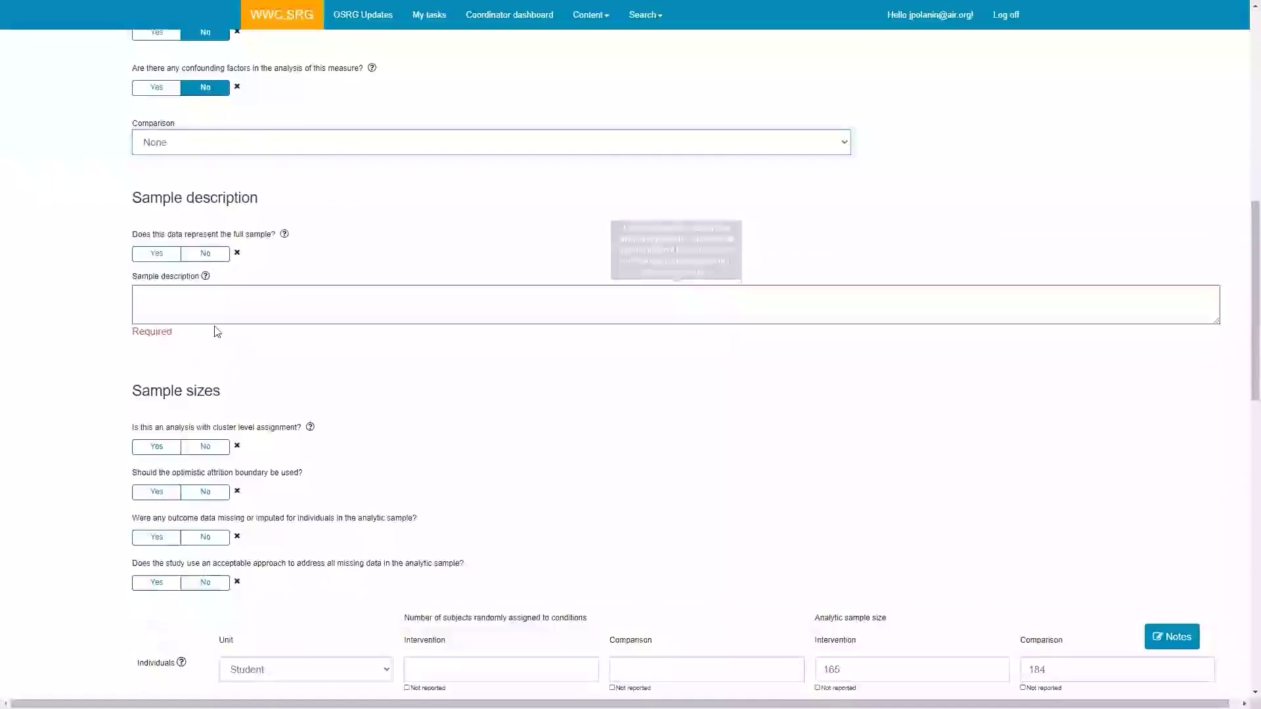
{"action": "left_click", "coordinate": [158, 254]}
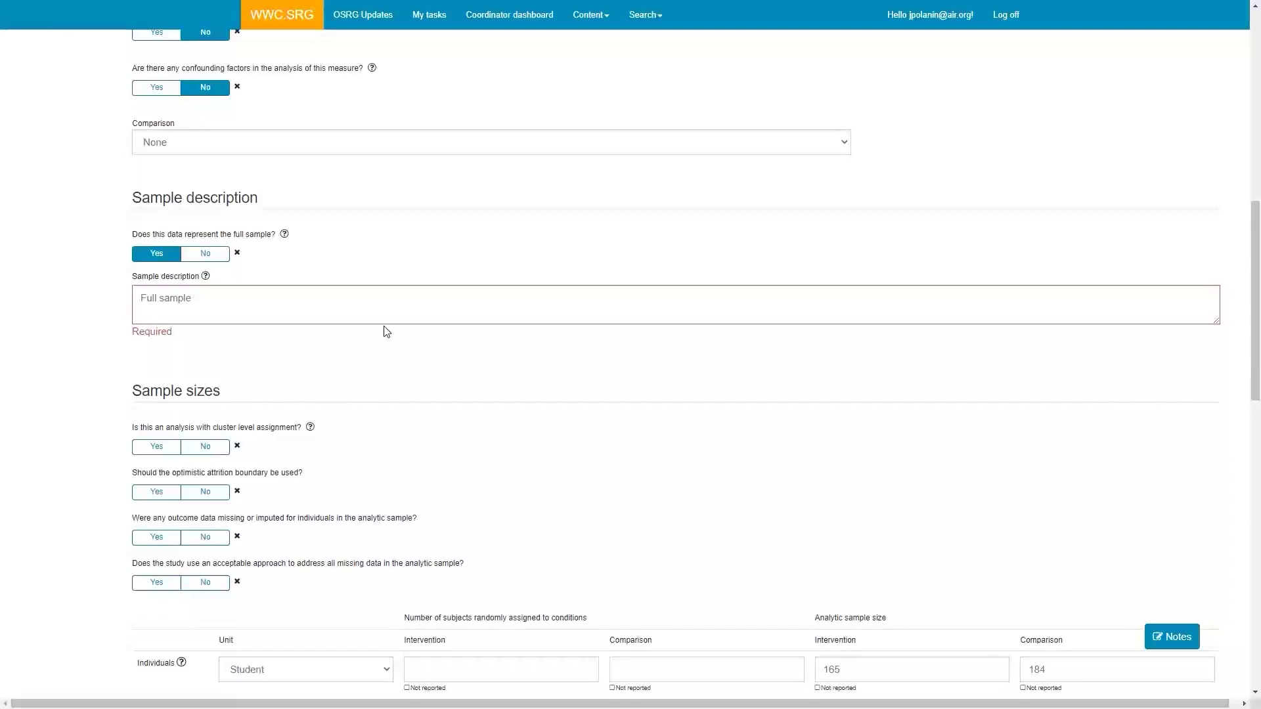
Step: Answer No to cluster-level assignment and Yes to using the optimistic attrition boundary under Sample sizes
{"action": "scroll", "coordinate": [388, 318], "scroll_direction": "down", "scroll_amount": 2}
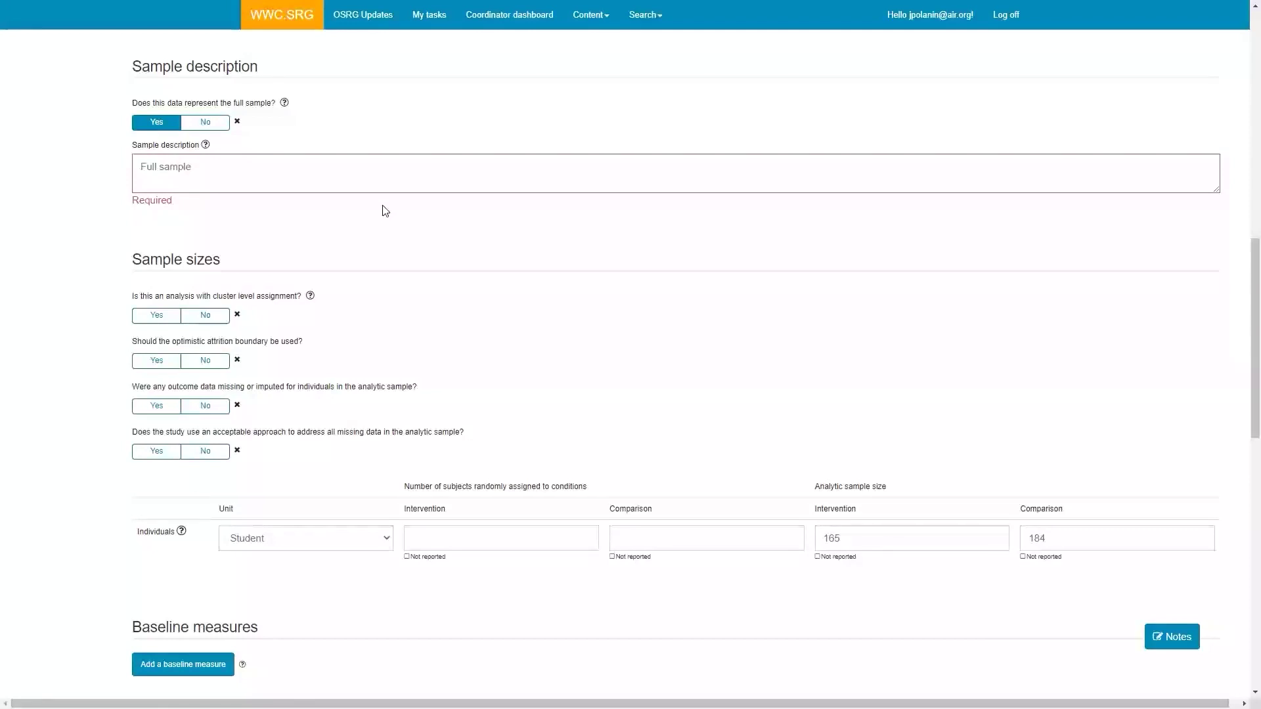
{"action": "left_click", "coordinate": [310, 295]}
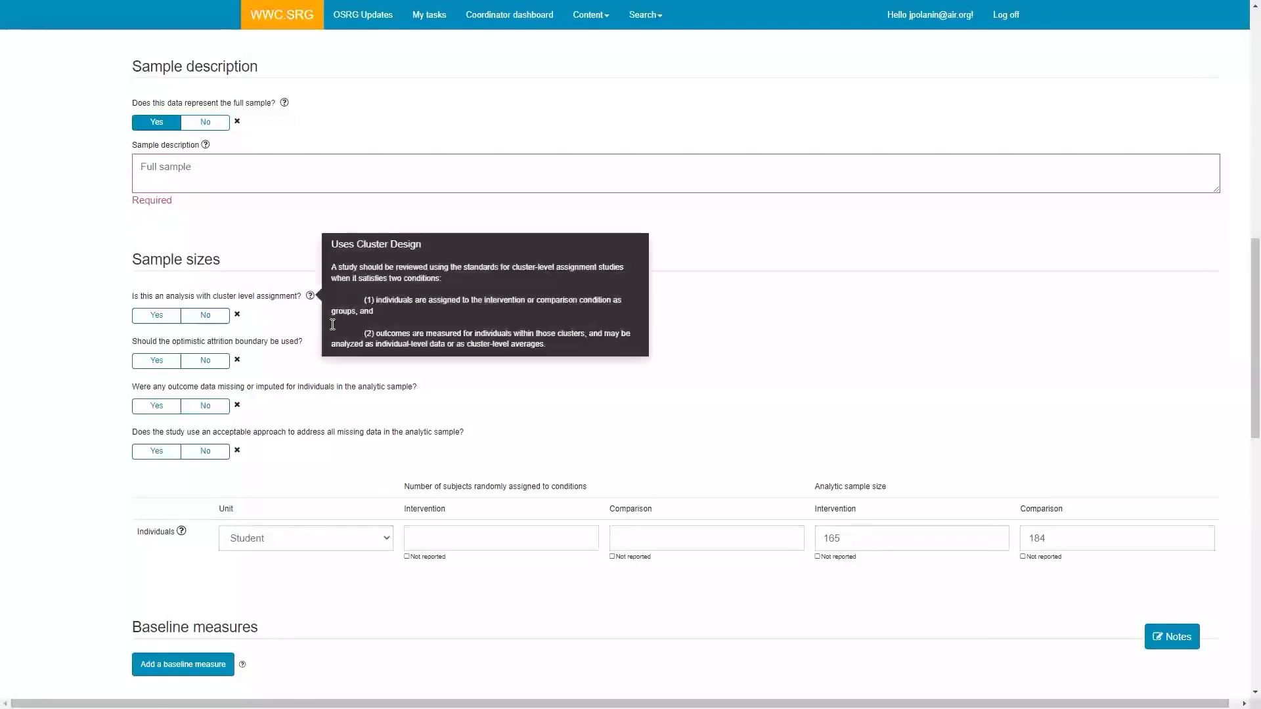
{"action": "left_click", "coordinate": [243, 230]}
{"action": "left_click", "coordinate": [157, 315]}
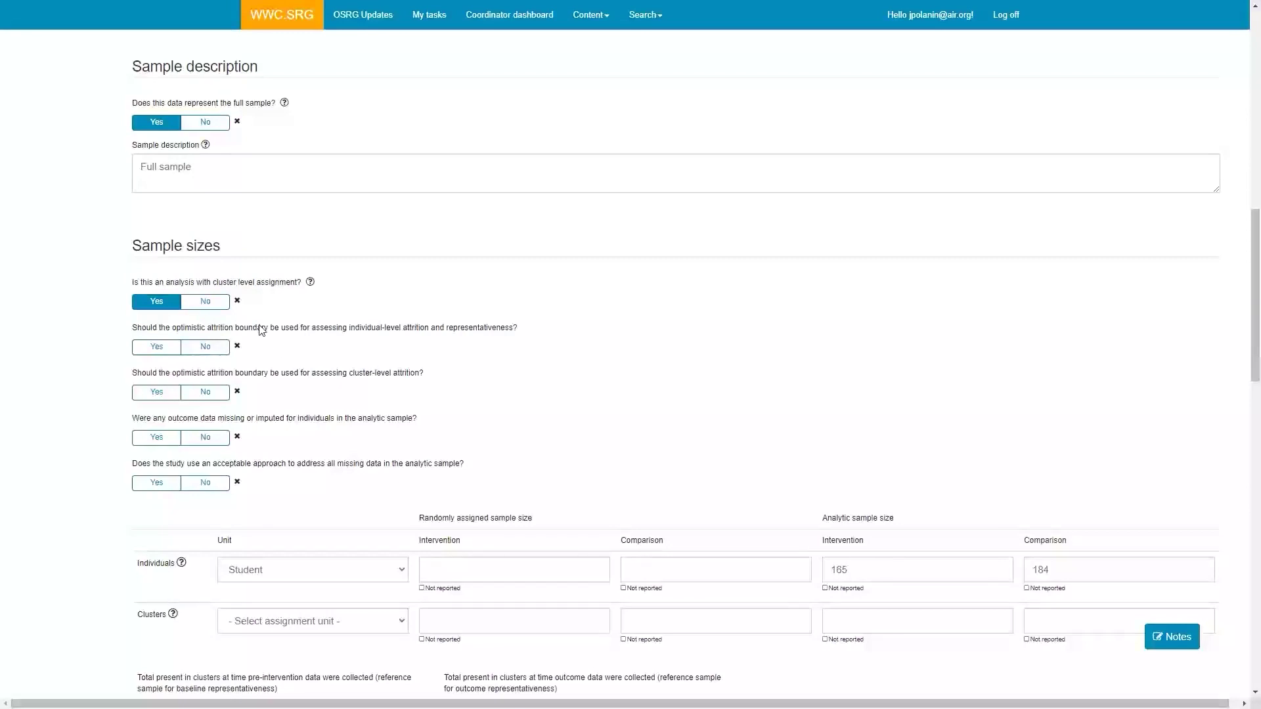
{"action": "left_click", "coordinate": [209, 304]}
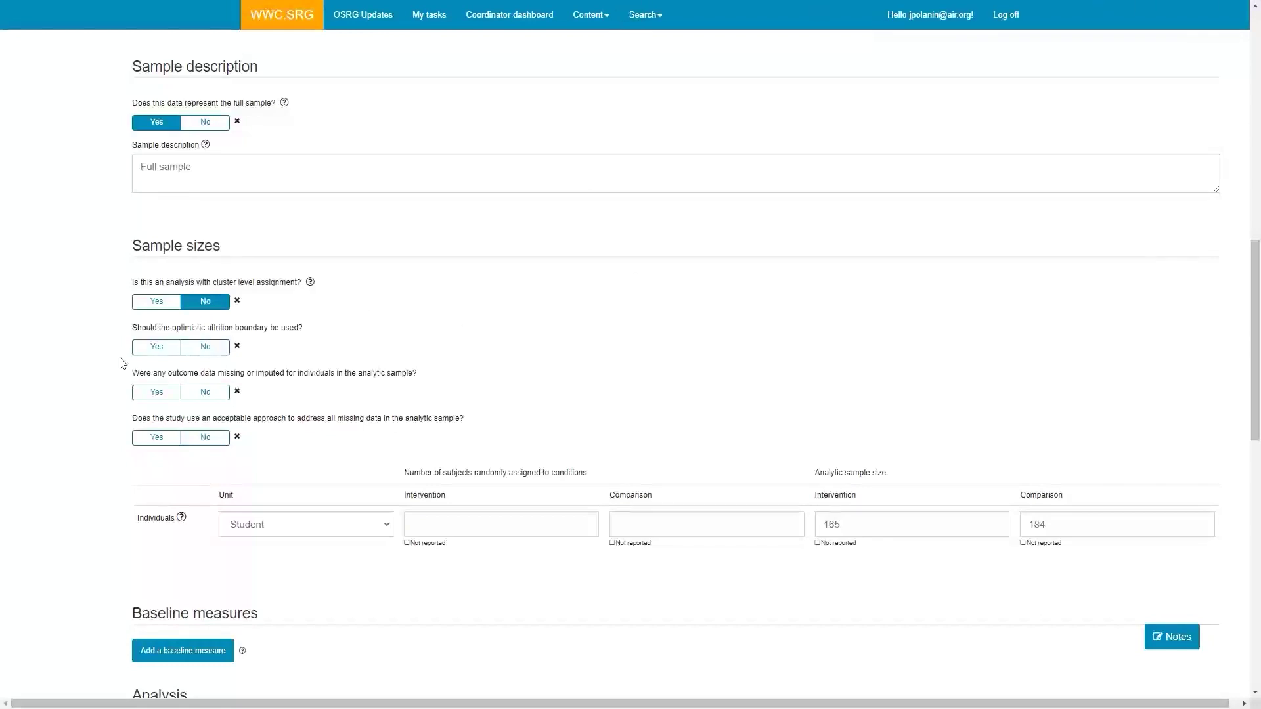
{"action": "left_click", "coordinate": [153, 349]}
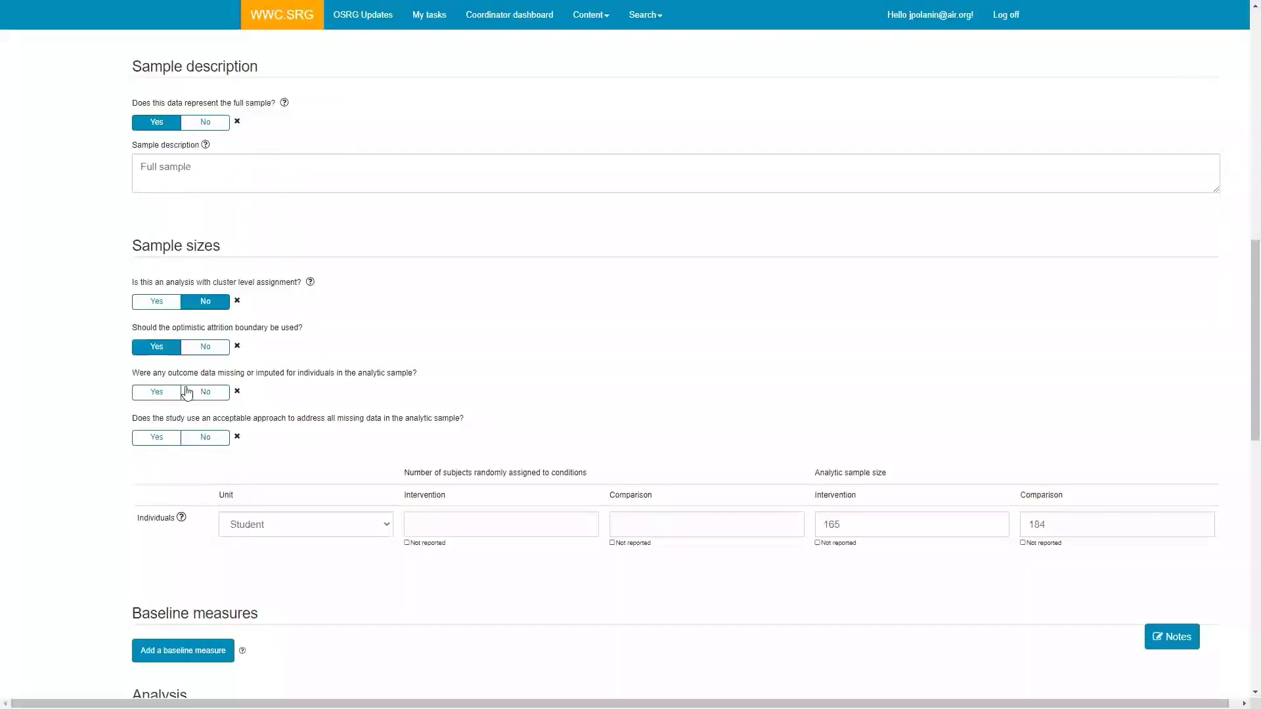
Step: Answer Yes to missing or imputed outcome data and Yes to an acceptable approach for addressing all missing data
{"action": "left_click", "coordinate": [154, 394]}
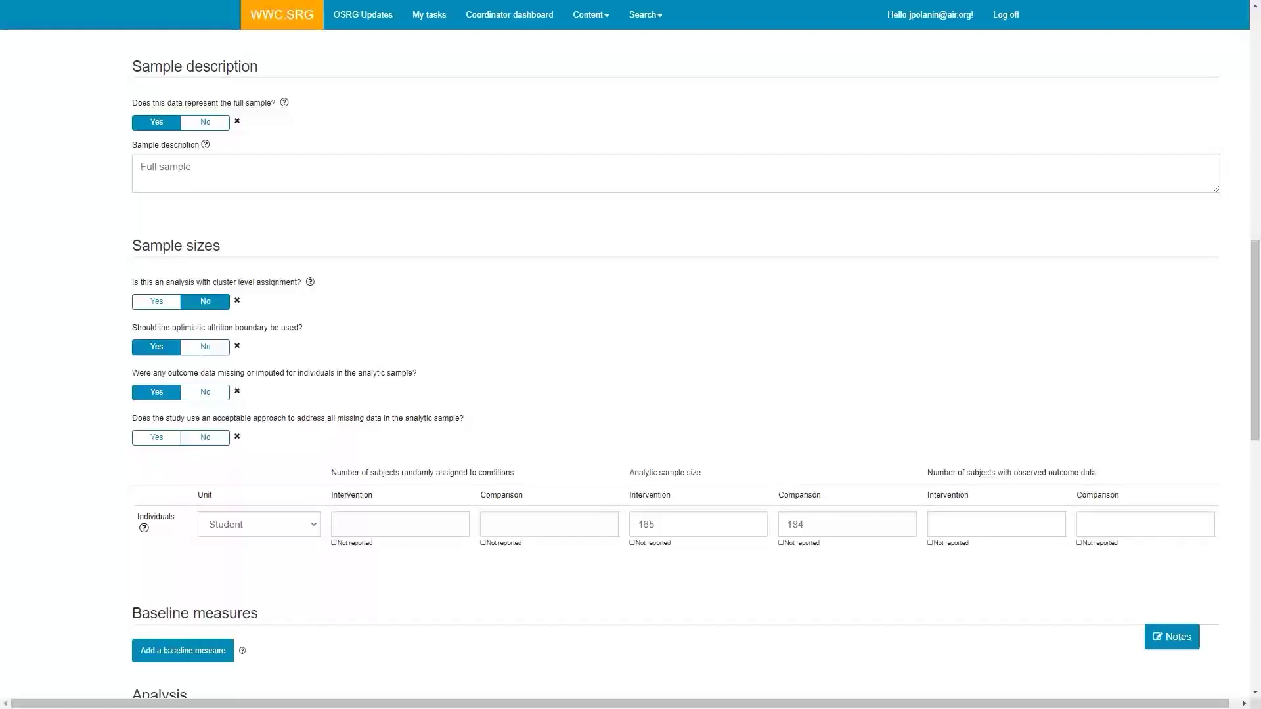
{"action": "left_click", "coordinate": [150, 442]}
Step: Clear the intervention and comparison values under Analytic sample size
{"action": "double_click", "coordinate": [668, 525]}
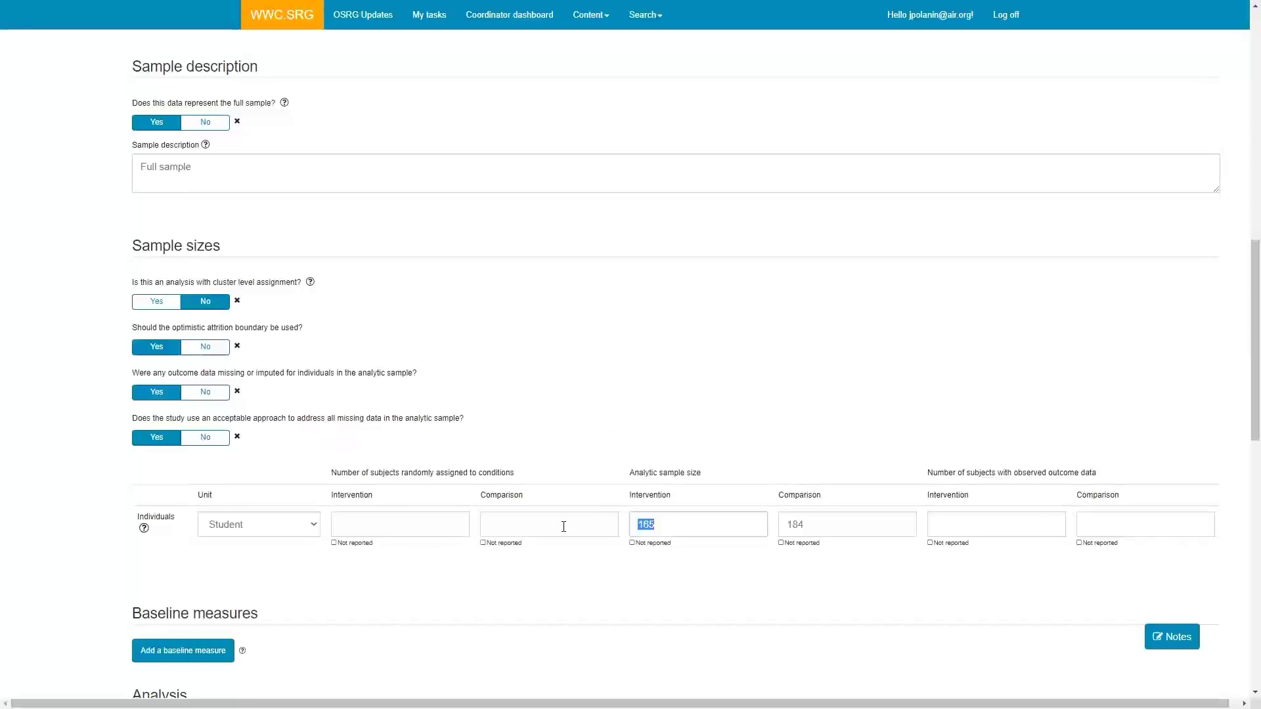
{"action": "key", "text": "BackSpace"}
{"action": "key", "text": "Tab"}
{"action": "key", "text": "BackSpace"}
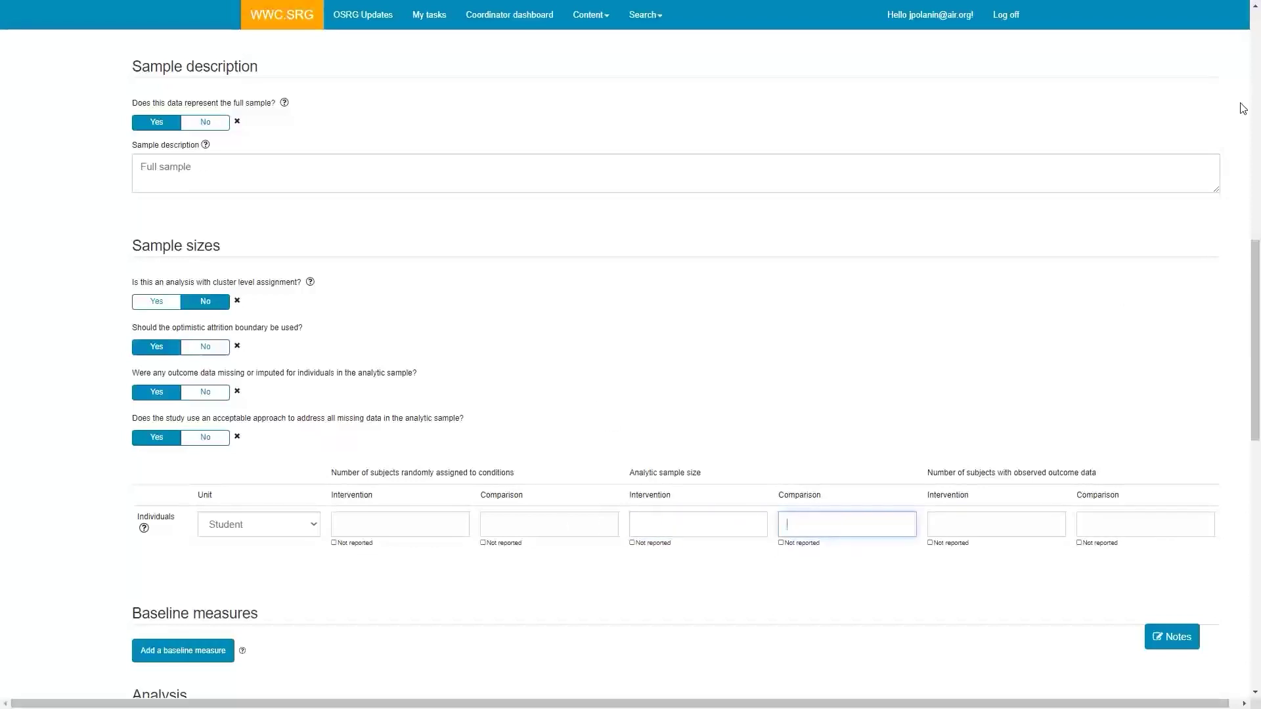
{"action": "key", "text": "Tab"}
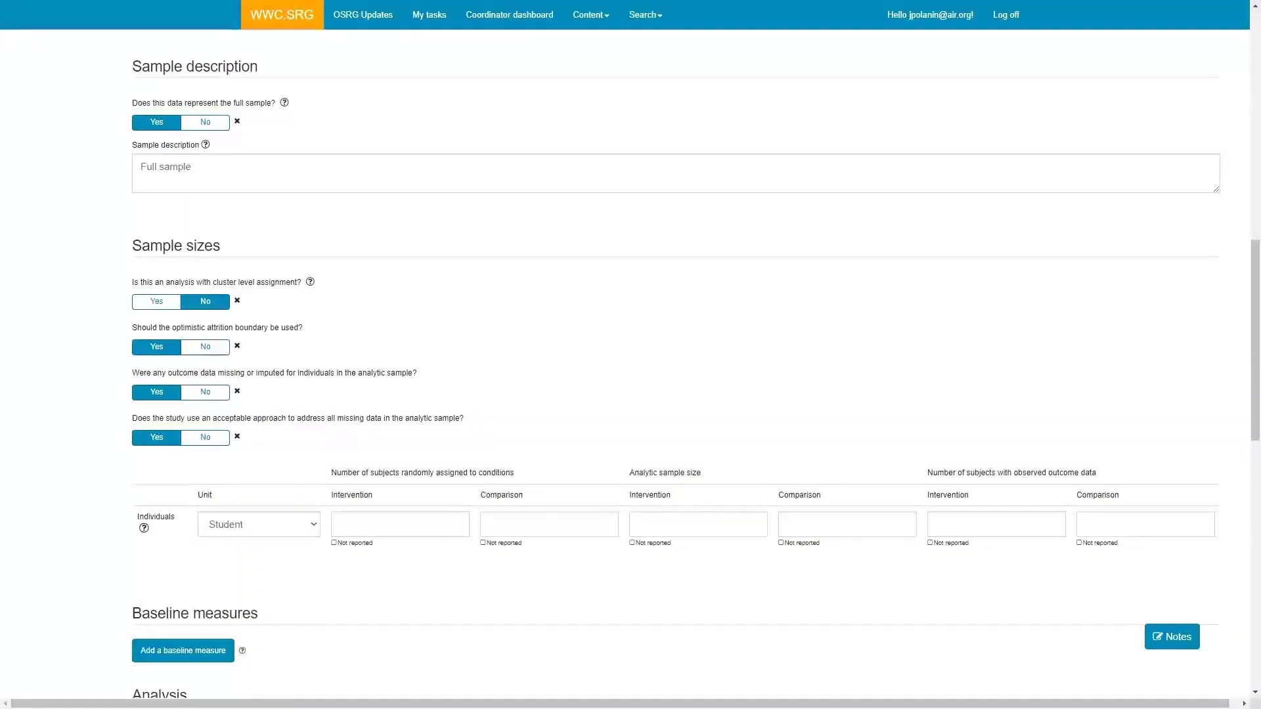
{"action": "left_click", "coordinate": [847, 524]}
Step: Enter 239 intervention and 238 comparison students as the numbers randomly assigned to conditions
{"action": "left_click", "coordinate": [432, 525]}
{"action": "type", "text": "239"}
{"action": "key", "text": "Tab"}
{"action": "type", "text": "238"}
{"action": "key", "text": "Tab"}
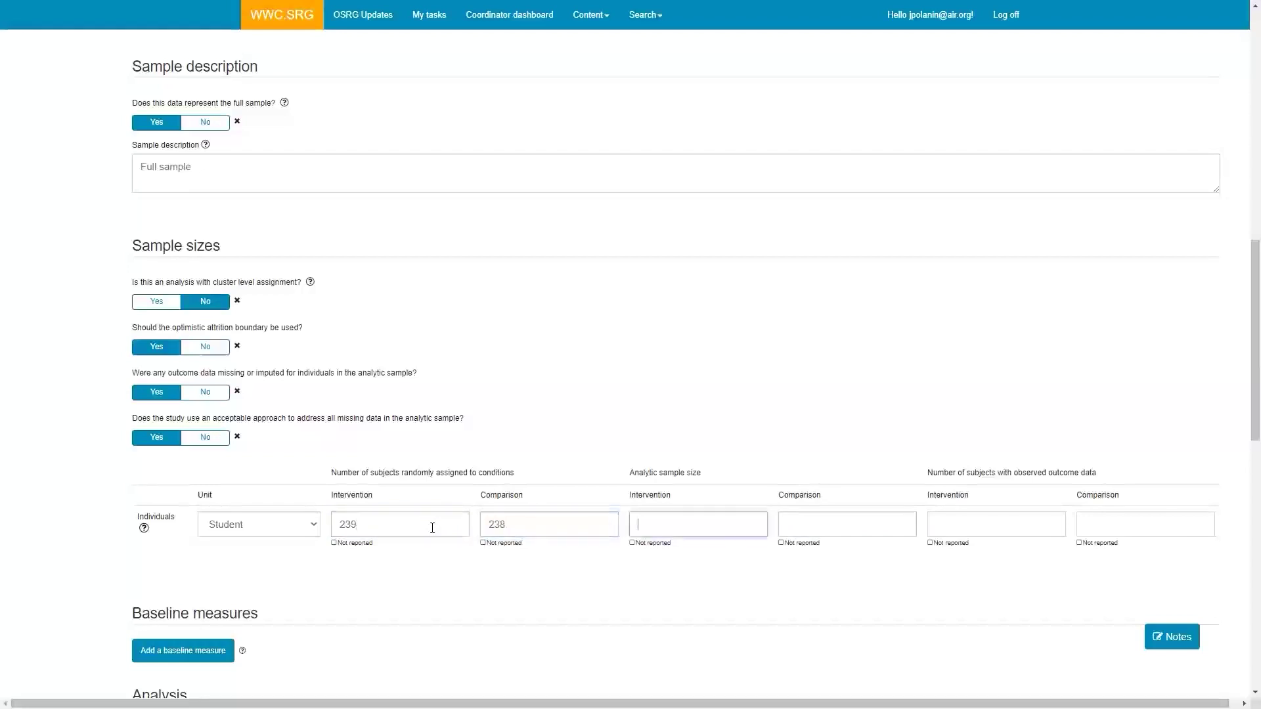
Step: Enter 165 intervention and 184 comparison students for both the analytic sample size and the subjects with observed outcome data
{"action": "type", "text": "165"}
{"action": "key", "text": "Tab"}
{"action": "type", "text": "184"}
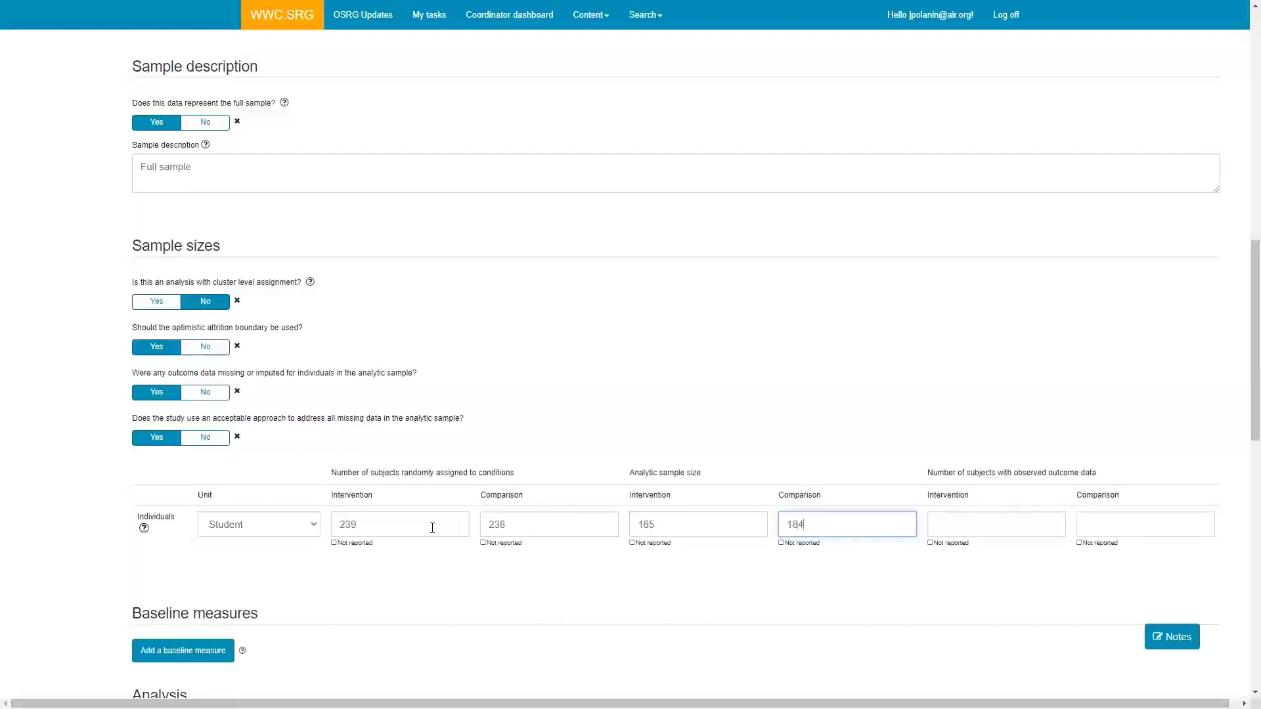
{"action": "key", "text": "Tab"}
{"action": "type", "text": "165"}
{"action": "key", "text": "Tab"}
{"action": "type", "text": "184"}
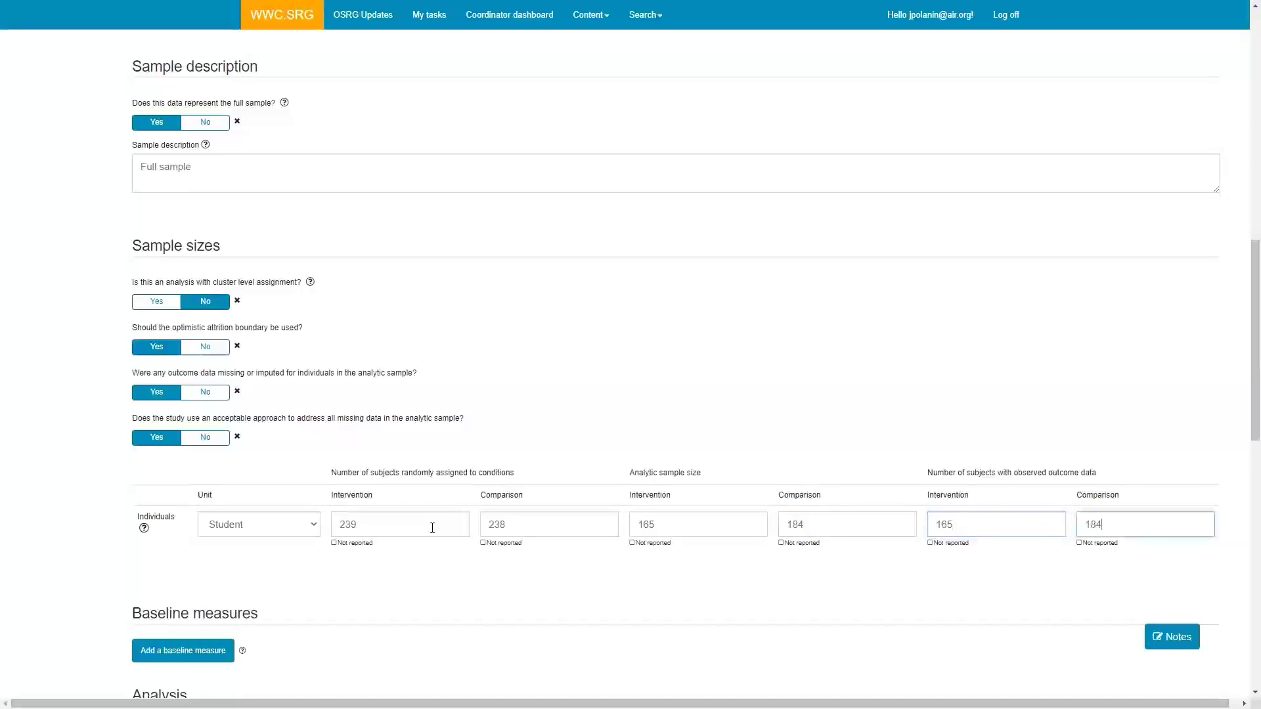
{"action": "left_click", "coordinate": [608, 565]}
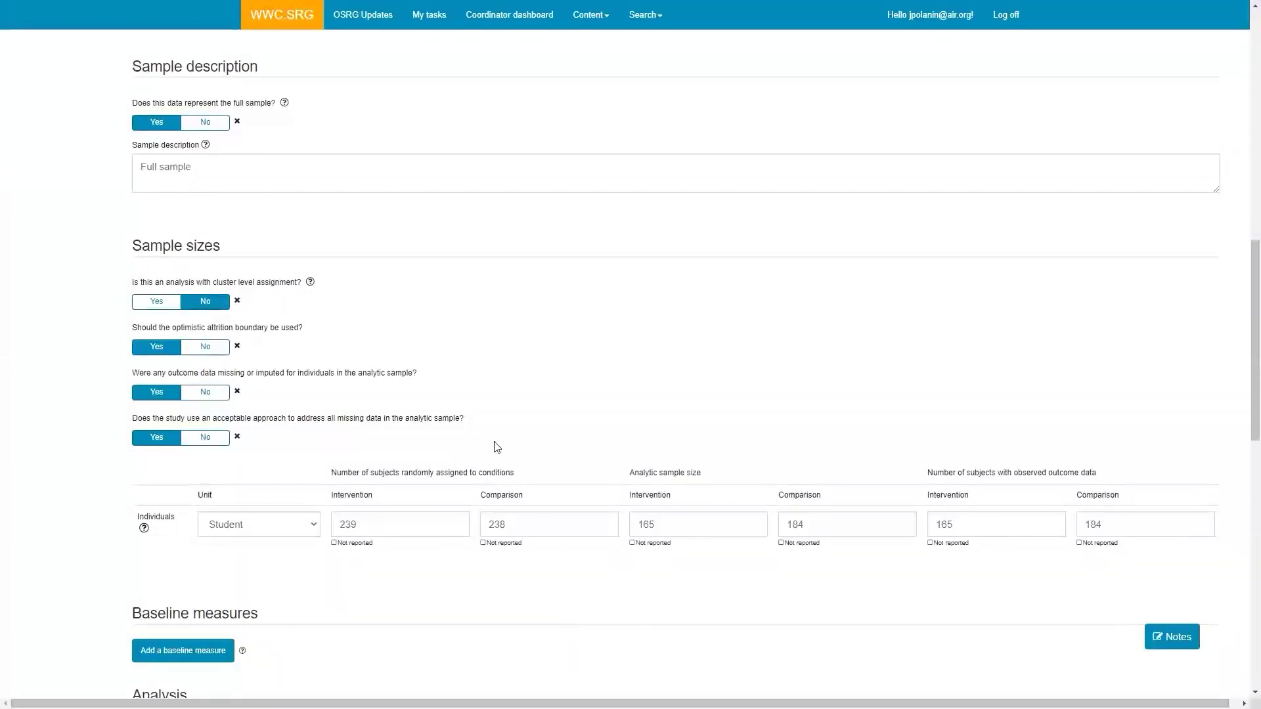
Step: Add a baseline measure and search the existing measures for "California Standards Test"
{"action": "scroll", "coordinate": [515, 428], "scroll_direction": "down", "scroll_amount": 3}
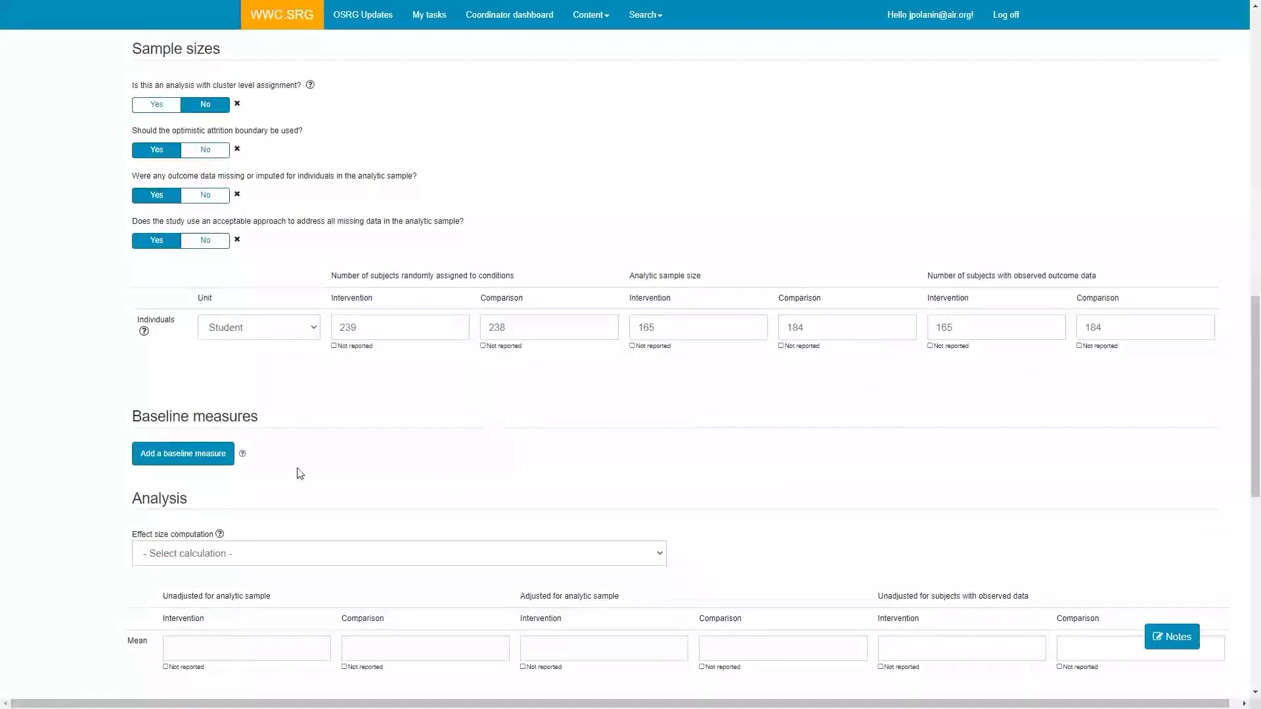
{"action": "left_click", "coordinate": [175, 459]}
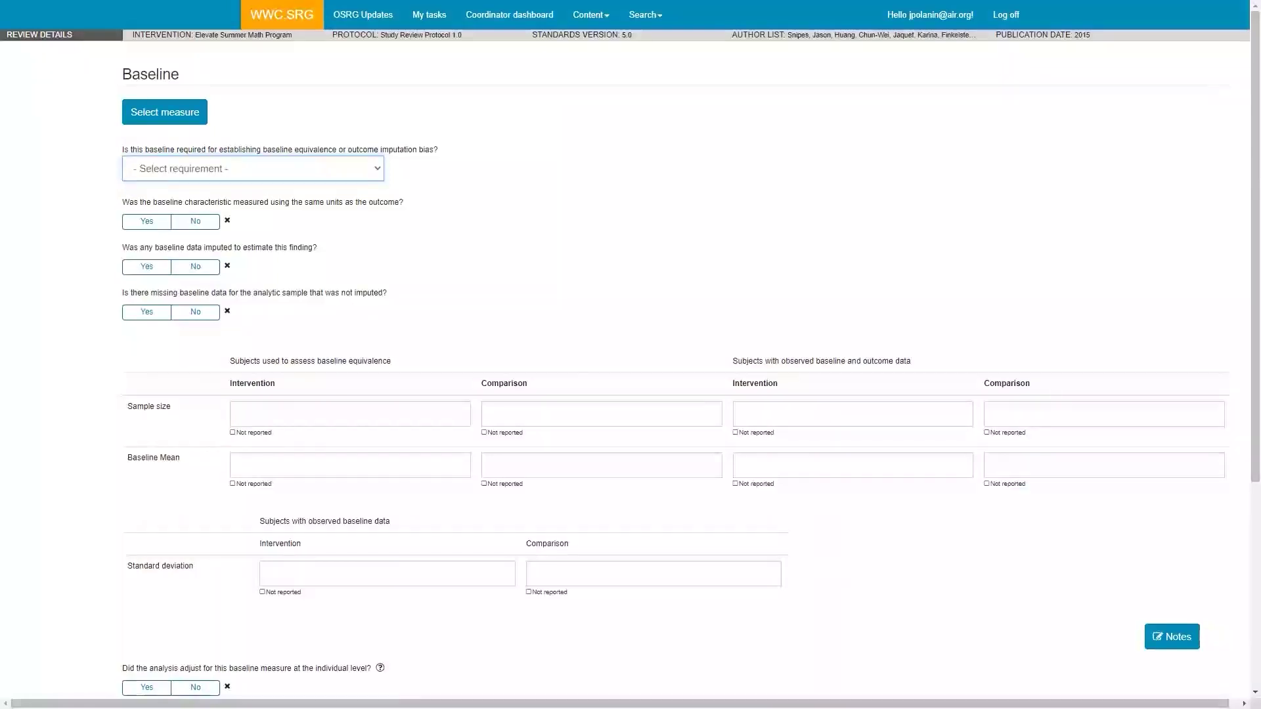
{"action": "left_click", "coordinate": [176, 121]}
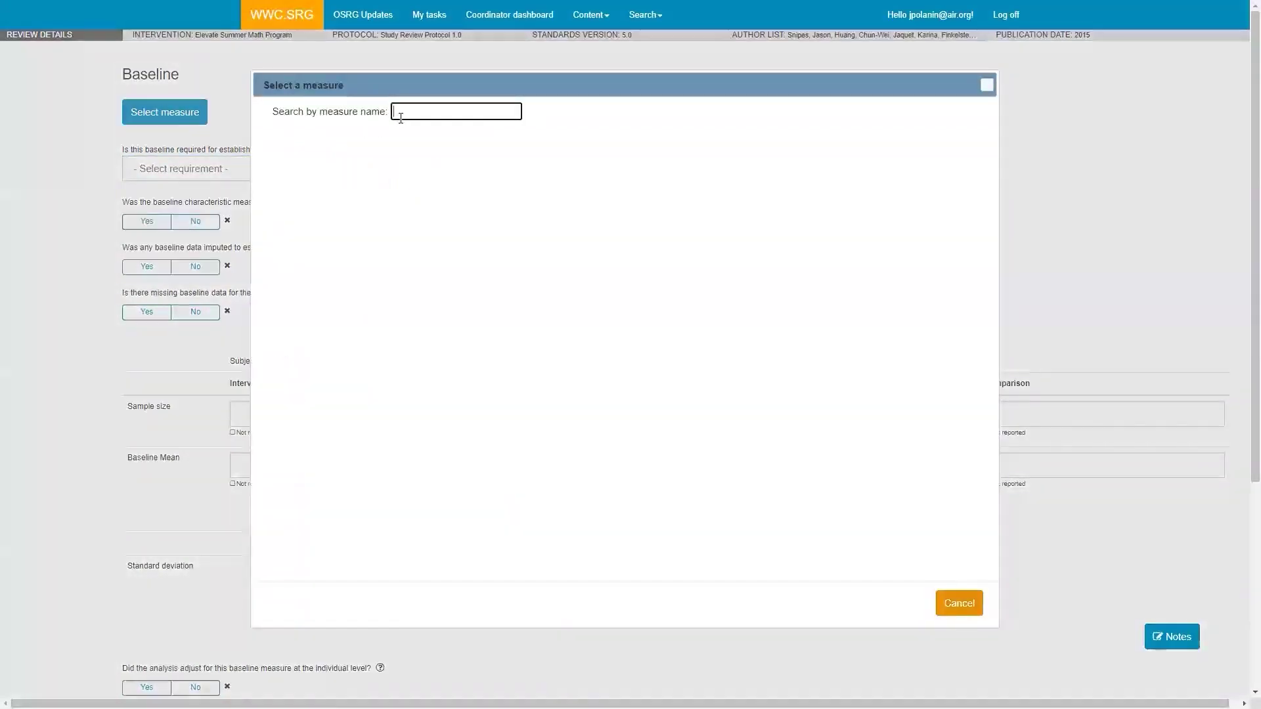
{"action": "type", "text": "Cali"}
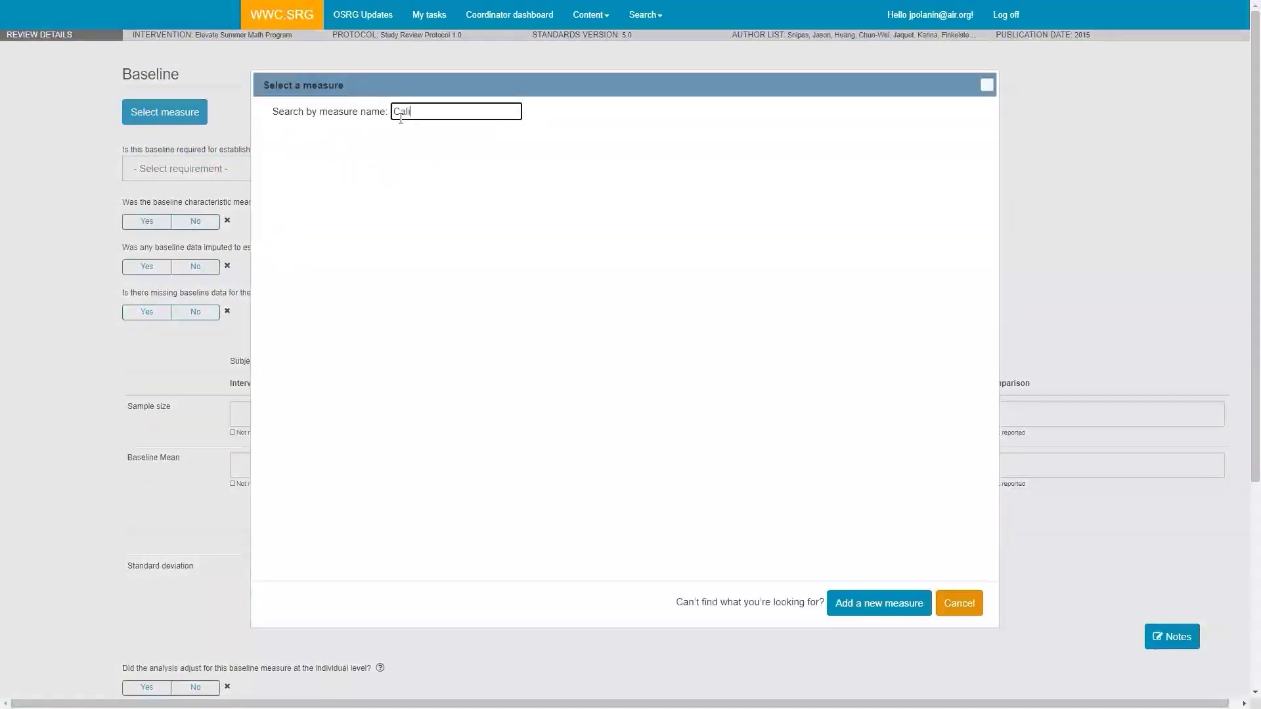
{"action": "type", "text": "fornia Standards Test"}
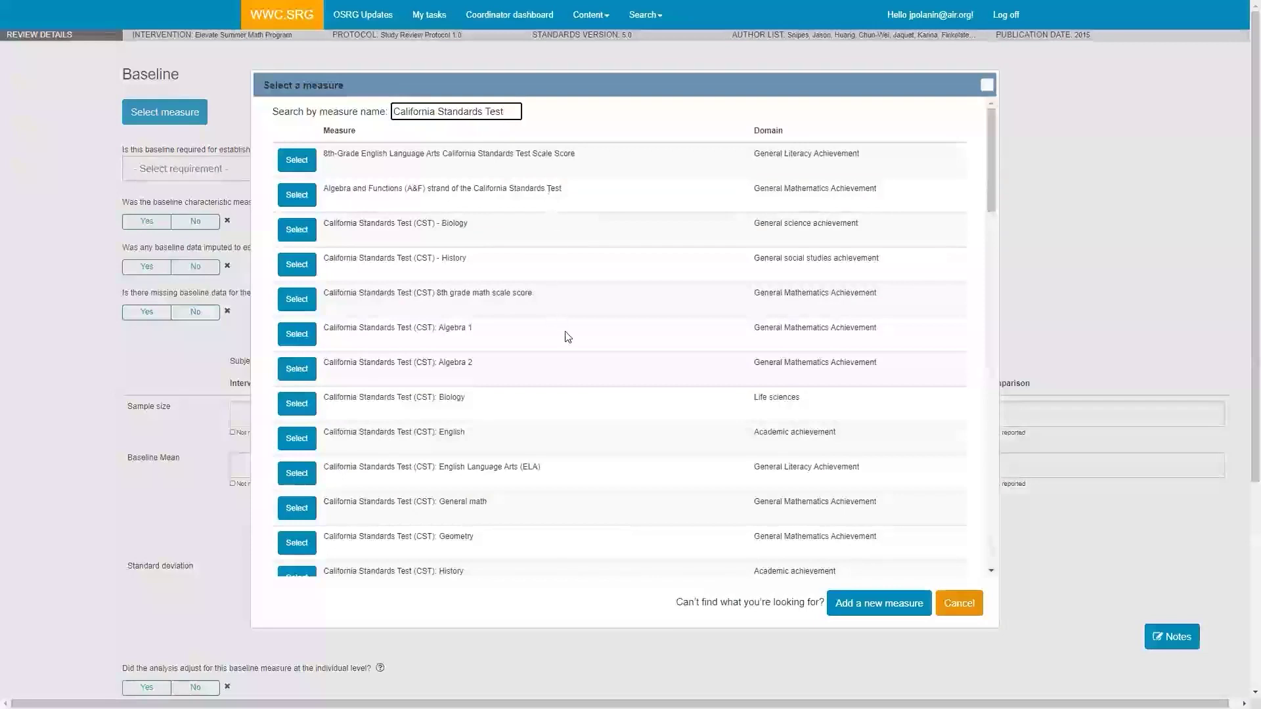
Step: Look through the California Standards Test measures and their domains for a suitable mathematics baseline
{"action": "scroll", "coordinate": [568, 337], "scroll_direction": "down", "scroll_amount": 1}
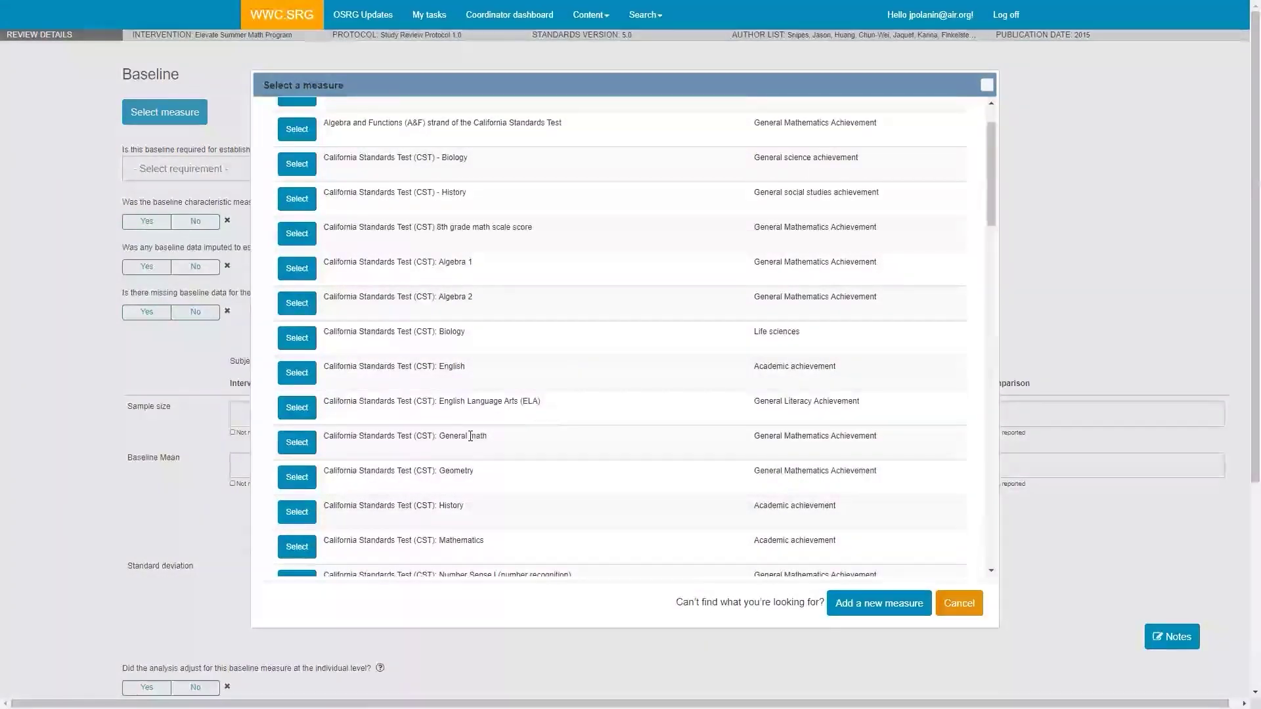
{"action": "scroll", "coordinate": [367, 436], "scroll_direction": "down", "scroll_amount": 1}
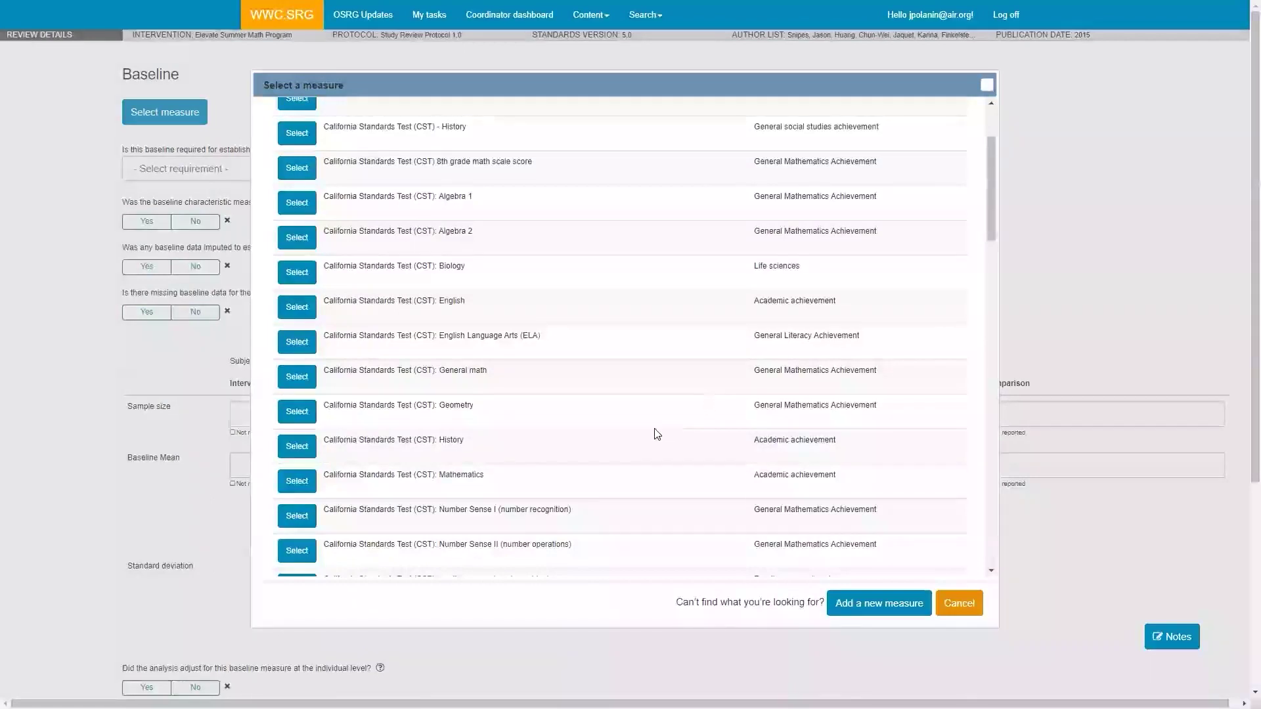
{"action": "scroll", "coordinate": [656, 433], "scroll_direction": "down", "scroll_amount": 1}
{"action": "scroll", "coordinate": [624, 418], "scroll_direction": "down", "scroll_amount": 3}
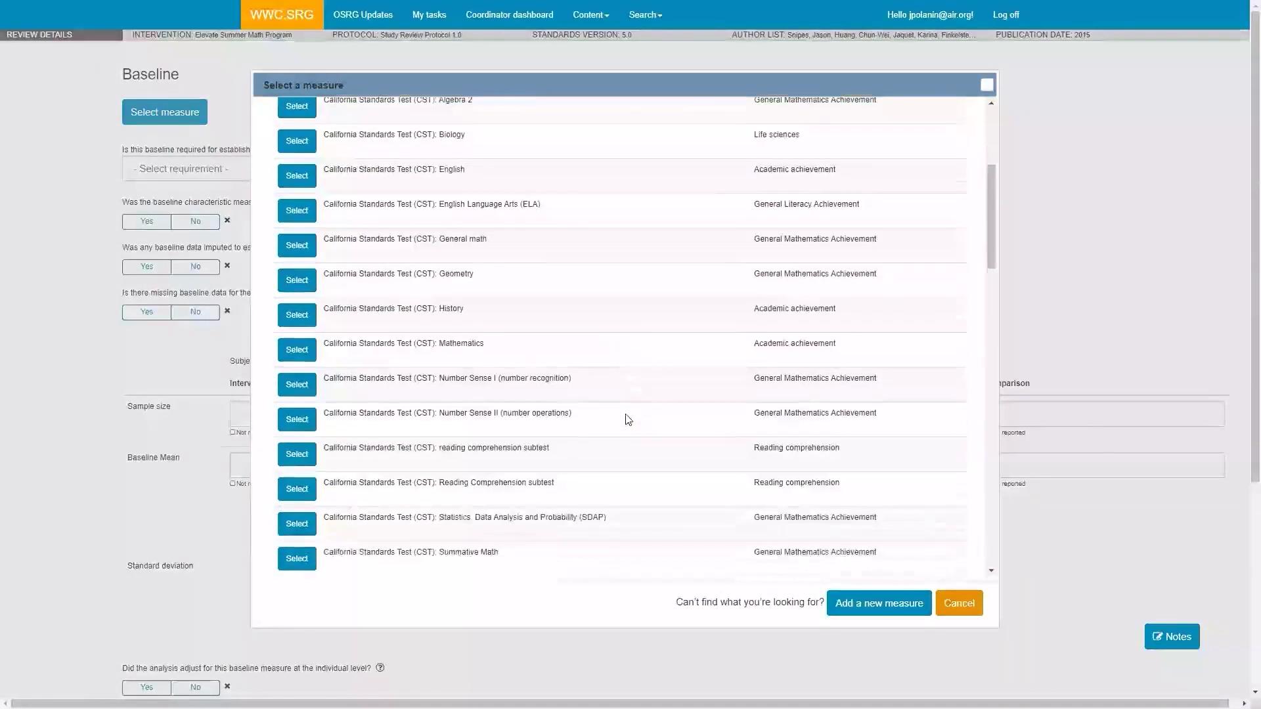
{"action": "scroll", "coordinate": [628, 419], "scroll_direction": "down", "scroll_amount": 2}
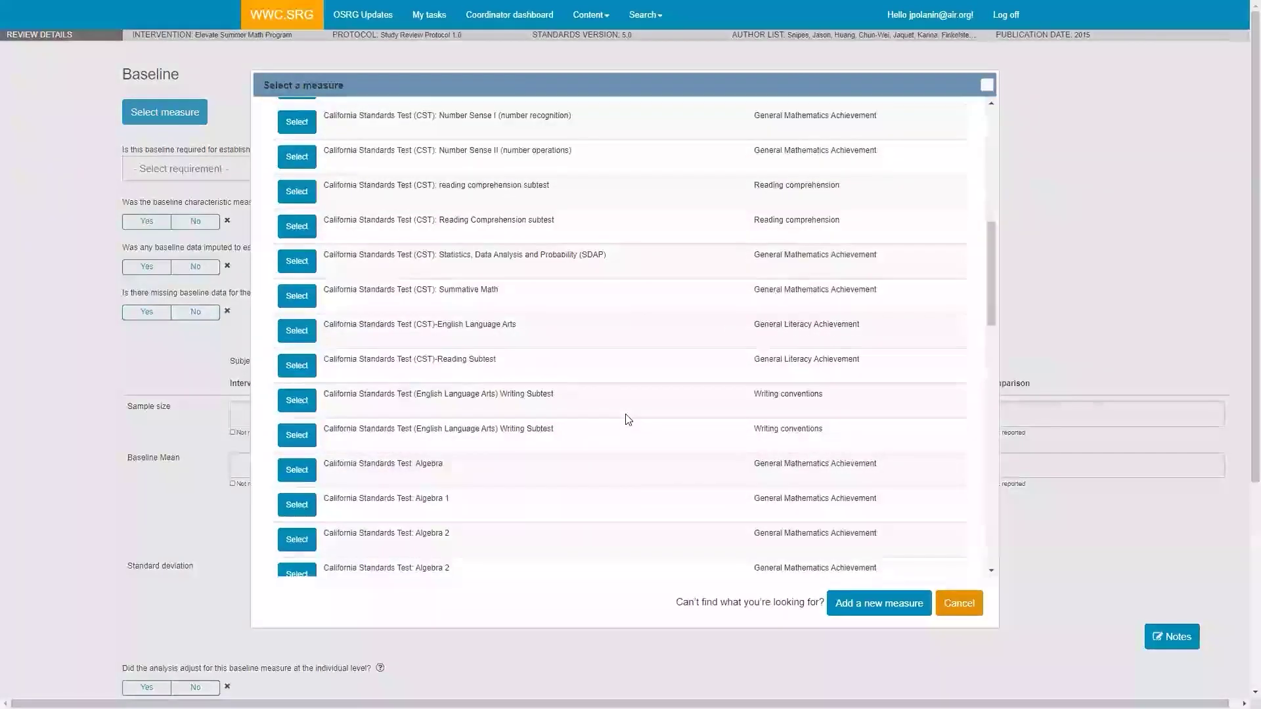
{"action": "scroll", "coordinate": [629, 419], "scroll_direction": "up", "scroll_amount": 8}
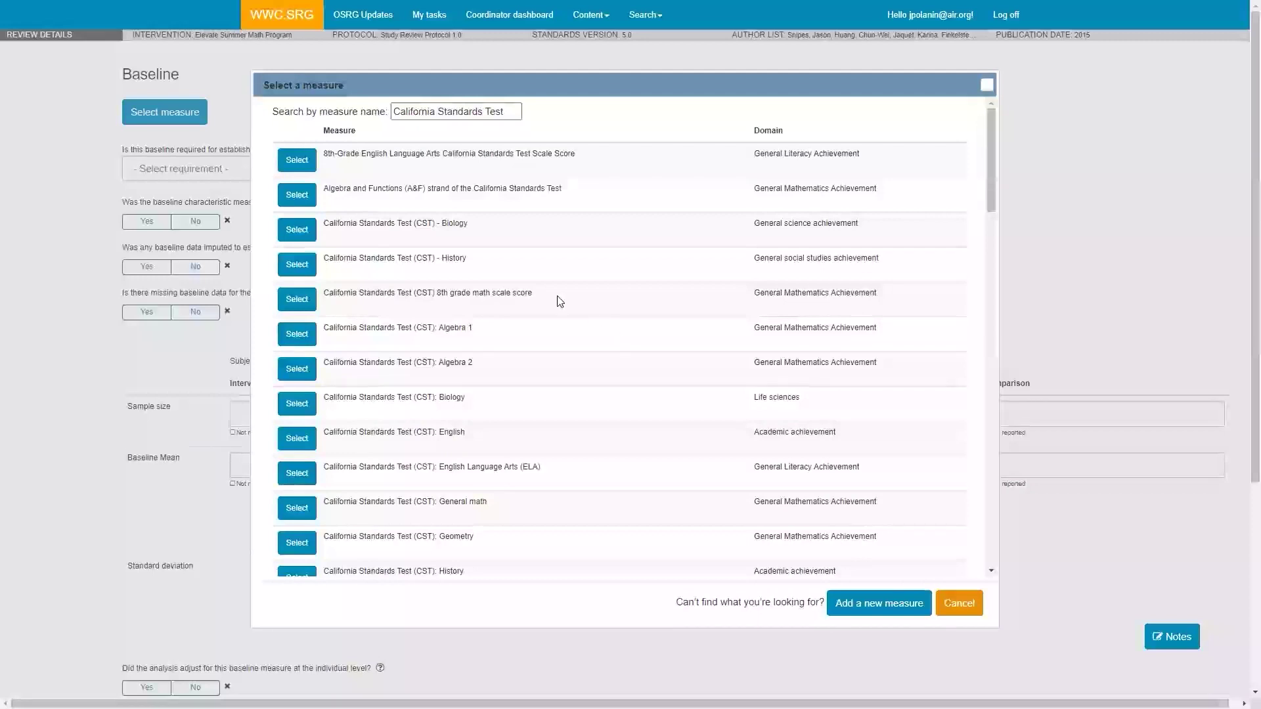
{"action": "scroll", "coordinate": [528, 339], "scroll_direction": "down", "scroll_amount": 4}
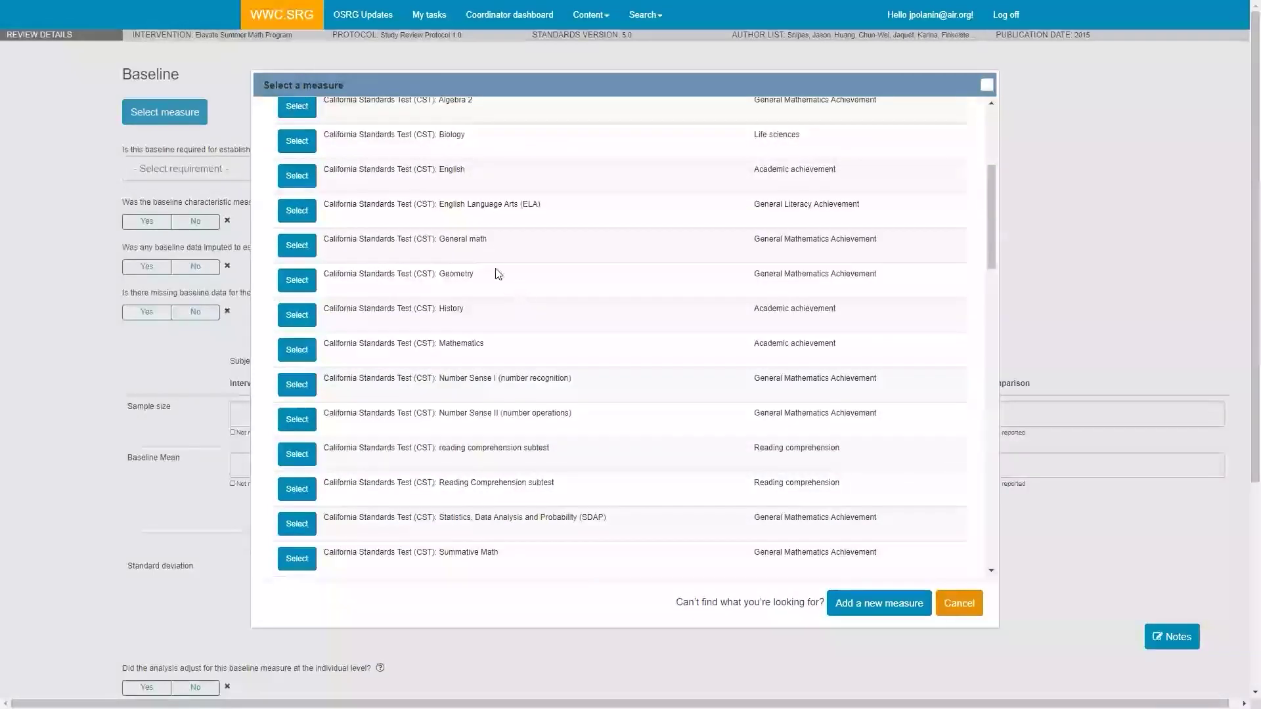
{"action": "scroll", "coordinate": [498, 258], "scroll_direction": "up", "scroll_amount": 2}
{"action": "scroll", "coordinate": [498, 258], "scroll_direction": "up", "scroll_amount": 2}
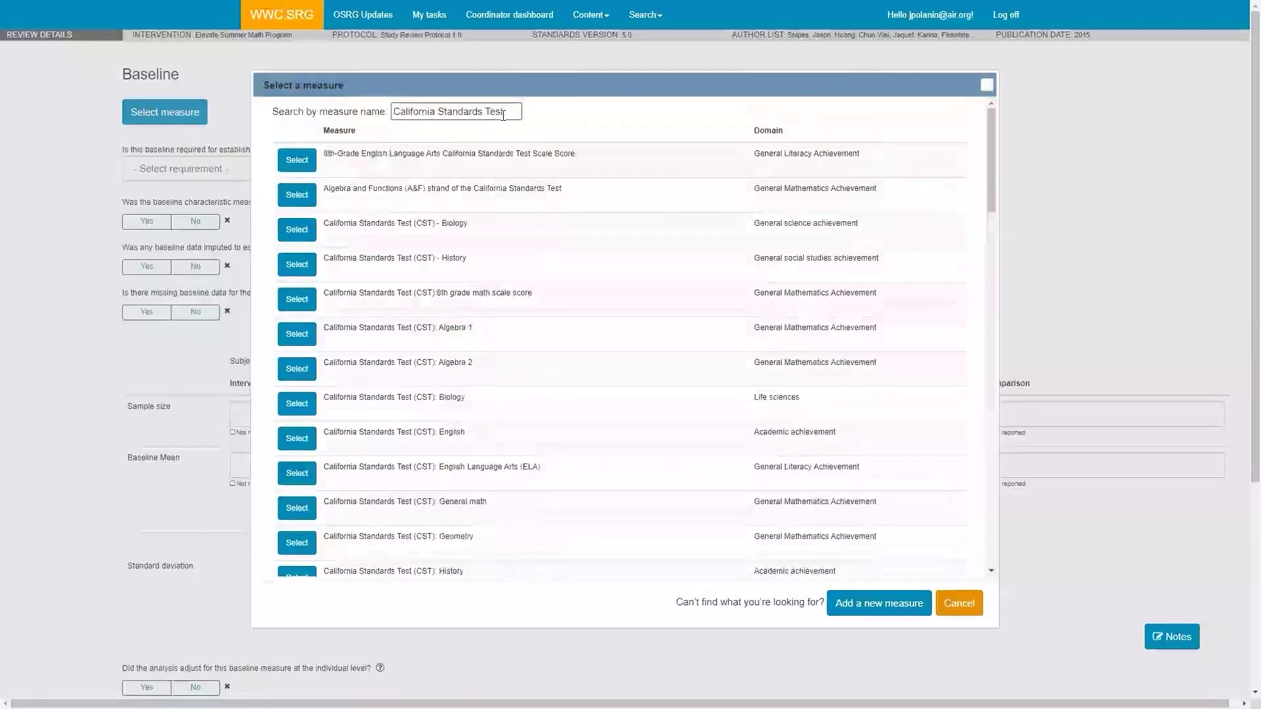
Step: Try narrowing the measure search by adding "General" and, in its place, "Math" to the measure name
{"action": "type", "text": "General"}
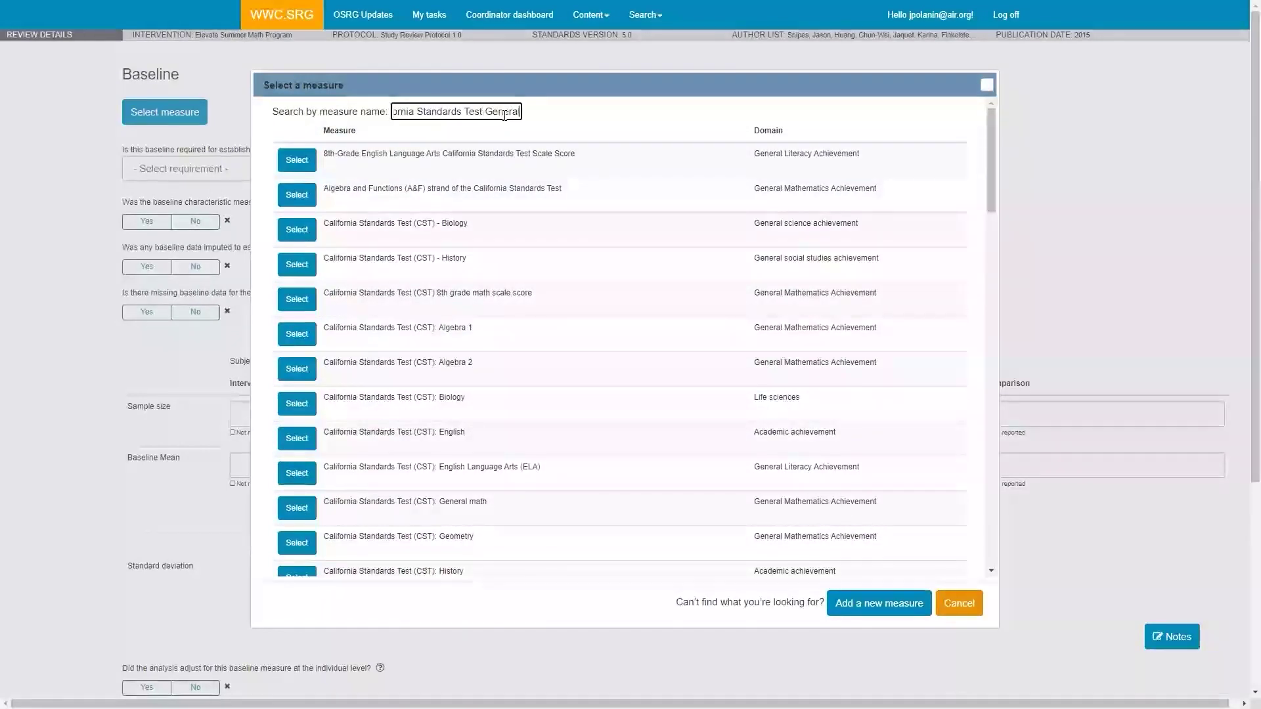
{"action": "key", "text": "BackSpace"}
{"action": "key", "text": "BackSpace"}
{"action": "key", "text": "BackSpace"}
{"action": "key", "text": "BackSpace"}
{"action": "key", "text": "BackSpace"}
{"action": "key", "text": "BackSpace"}
{"action": "key", "text": "BackSpace"}
{"action": "key", "text": "BackSpace"}
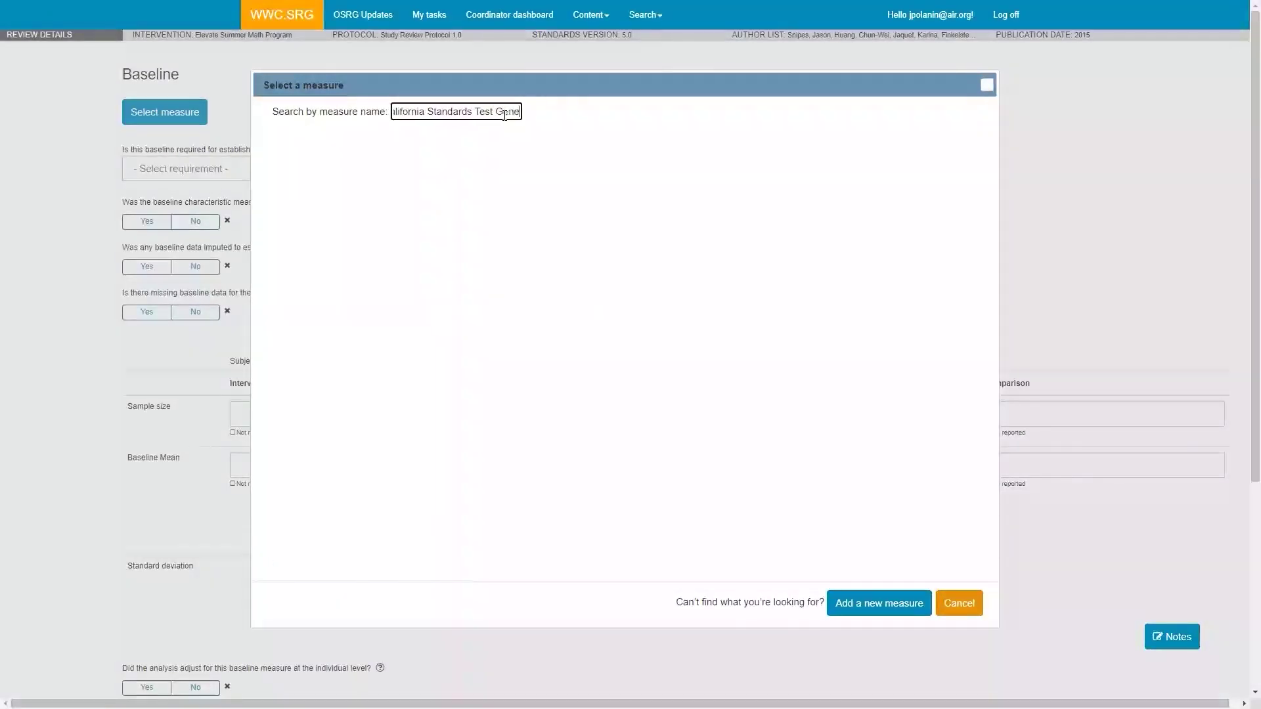
{"action": "type", "text": "Math"}
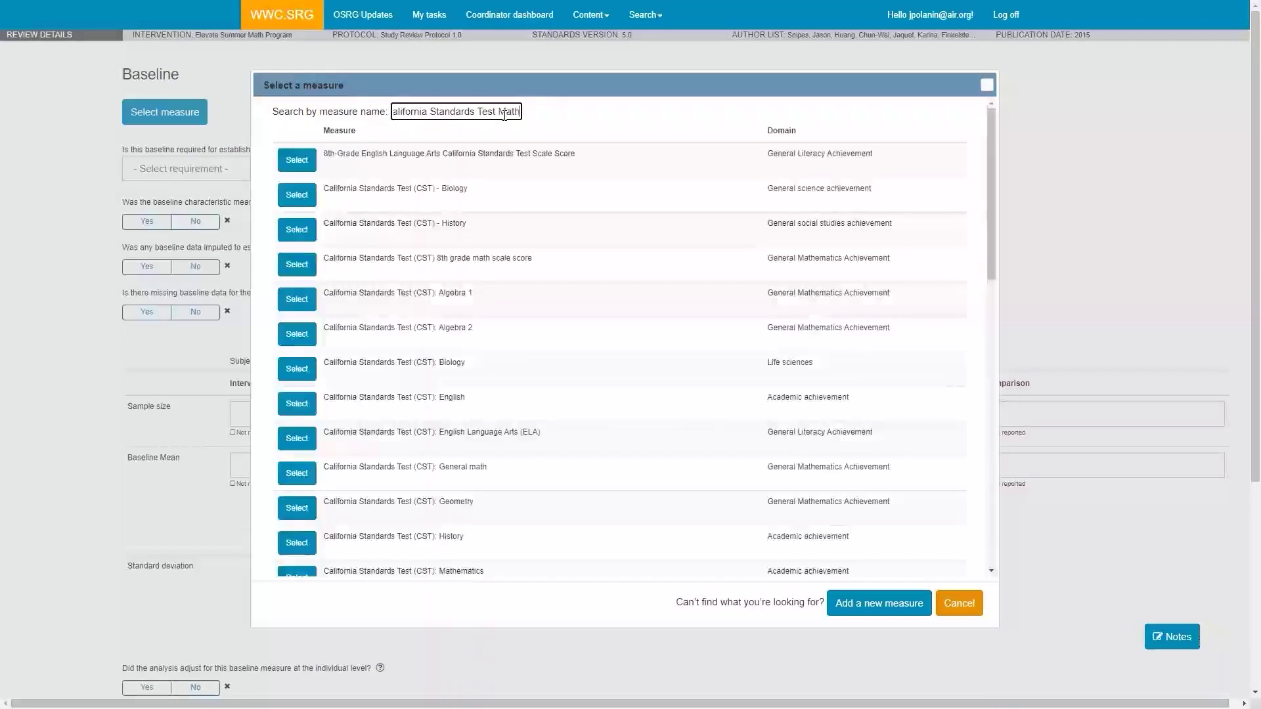
{"action": "key", "text": "BackSpace"}
{"action": "key", "text": "BackSpace"}
{"action": "key", "text": "BackSpace"}
{"action": "key", "text": "BackSpace"}
{"action": "key", "text": "BackSpace"}
Step: Refine the measure search to "California Standards Test (CST)"
{"action": "type", "text": "(C"}
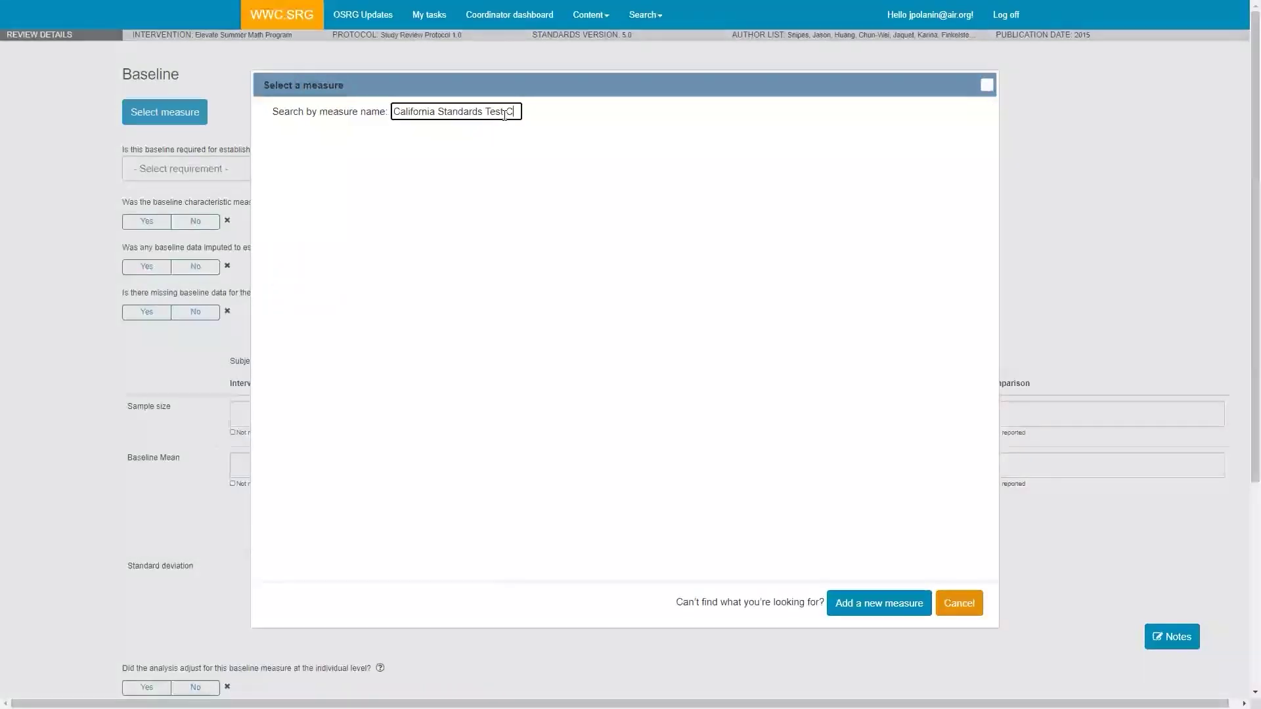
{"action": "type", "text": "ST) G"}
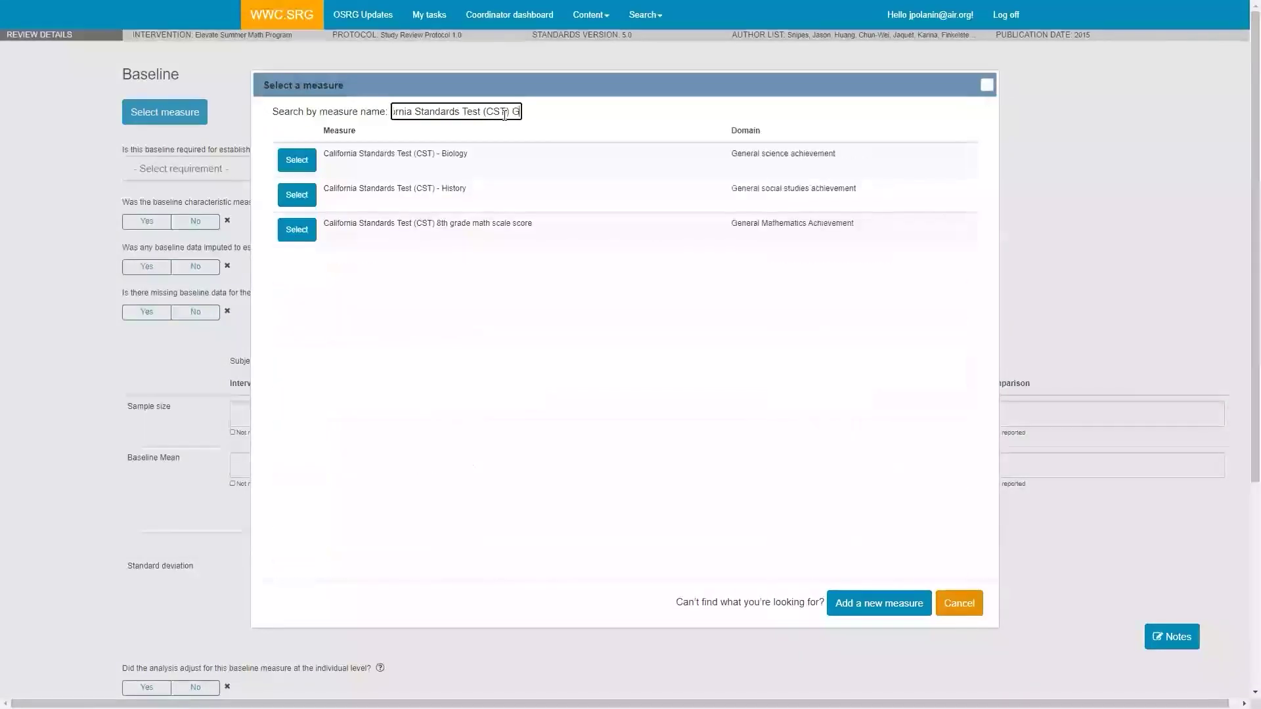
{"action": "key", "text": "BackSpace"}
{"action": "type", "text": "Math"}
{"action": "key", "text": "BackSpace"}
{"action": "key", "text": "BackSpace"}
{"action": "key", "text": "BackSpace"}
{"action": "key", "text": "BackSpace"}
{"action": "key", "text": "BackSpace"}
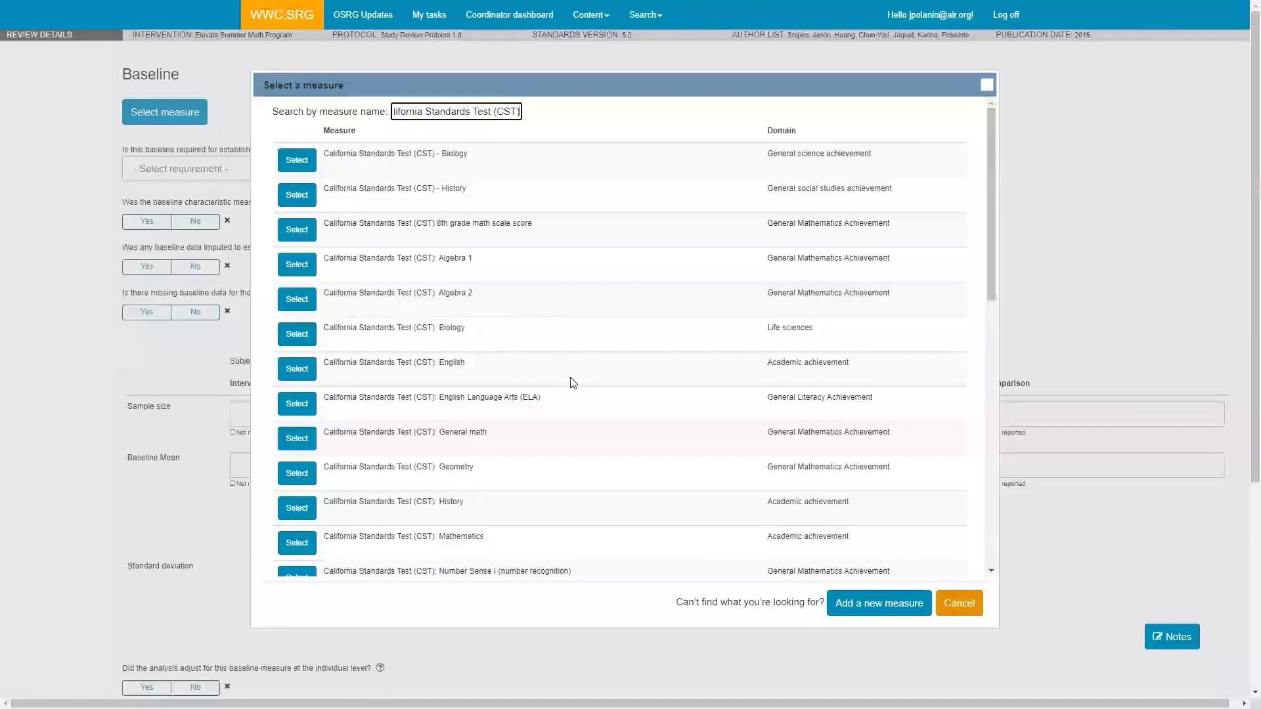
Step: Select "California Standards Test (CST): General math" in the General Mathematics Achievement domain as the baseline measure
{"action": "scroll", "coordinate": [571, 378], "scroll_direction": "down", "scroll_amount": 4}
{"action": "scroll", "coordinate": [604, 365], "scroll_direction": "down", "scroll_amount": 4}
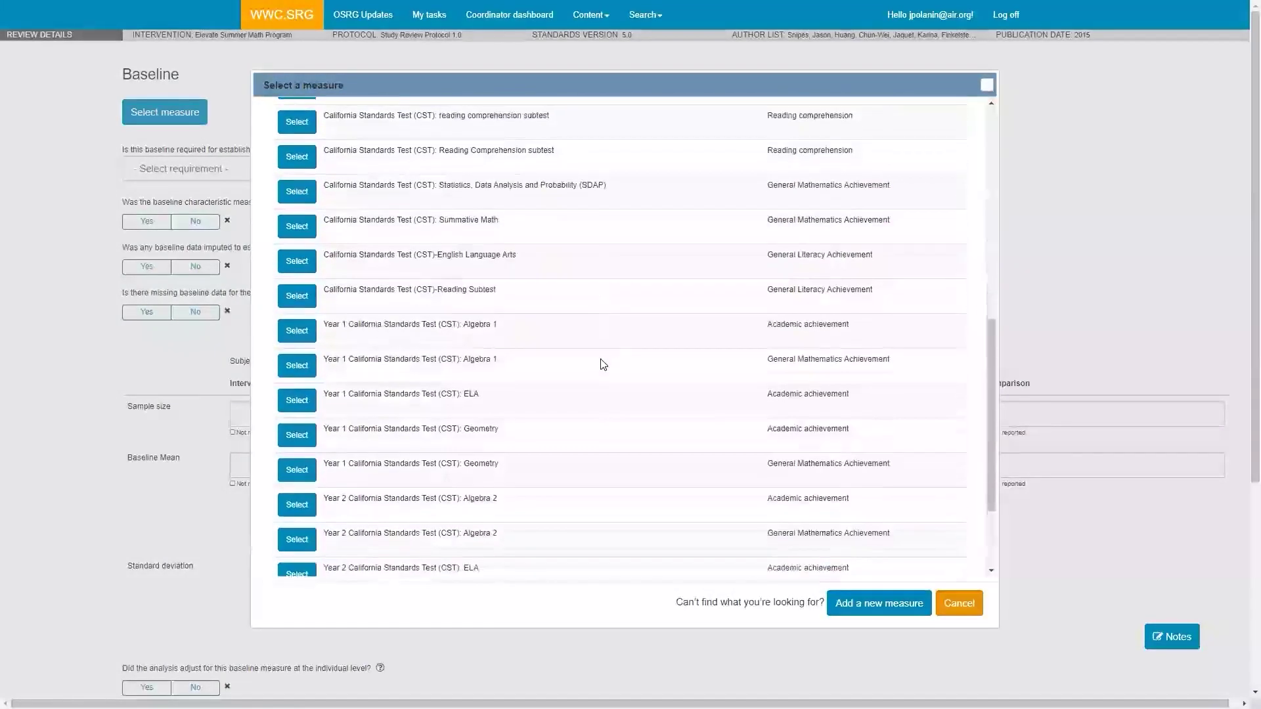
{"action": "scroll", "coordinate": [603, 365], "scroll_direction": "up", "scroll_amount": 5}
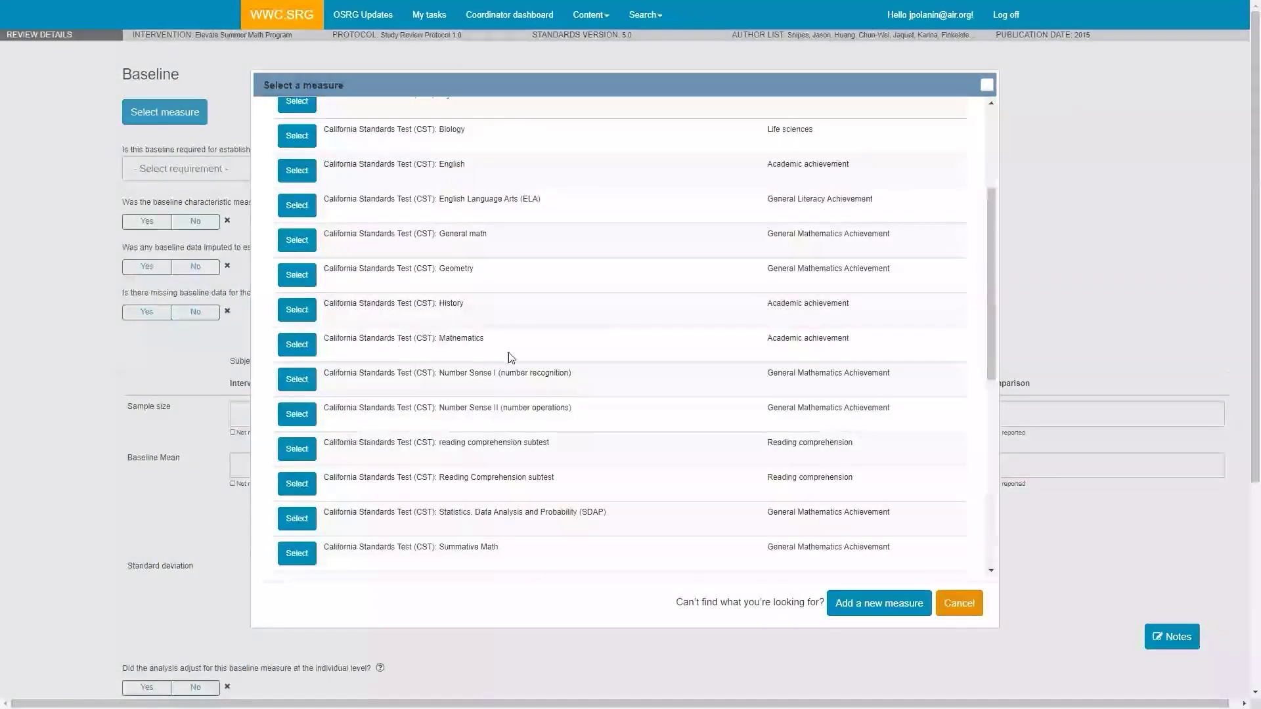
{"action": "scroll", "coordinate": [622, 352], "scroll_direction": "down", "scroll_amount": 1}
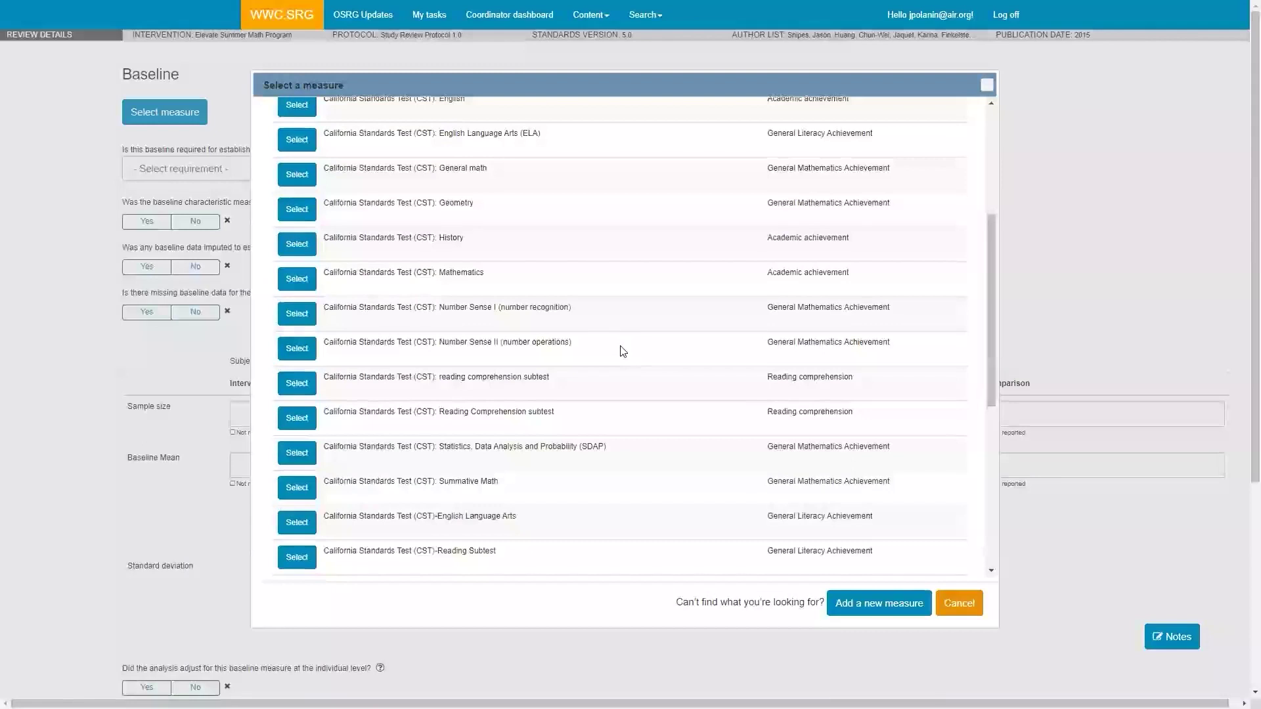
{"action": "scroll", "coordinate": [622, 352], "scroll_direction": "down", "scroll_amount": 3}
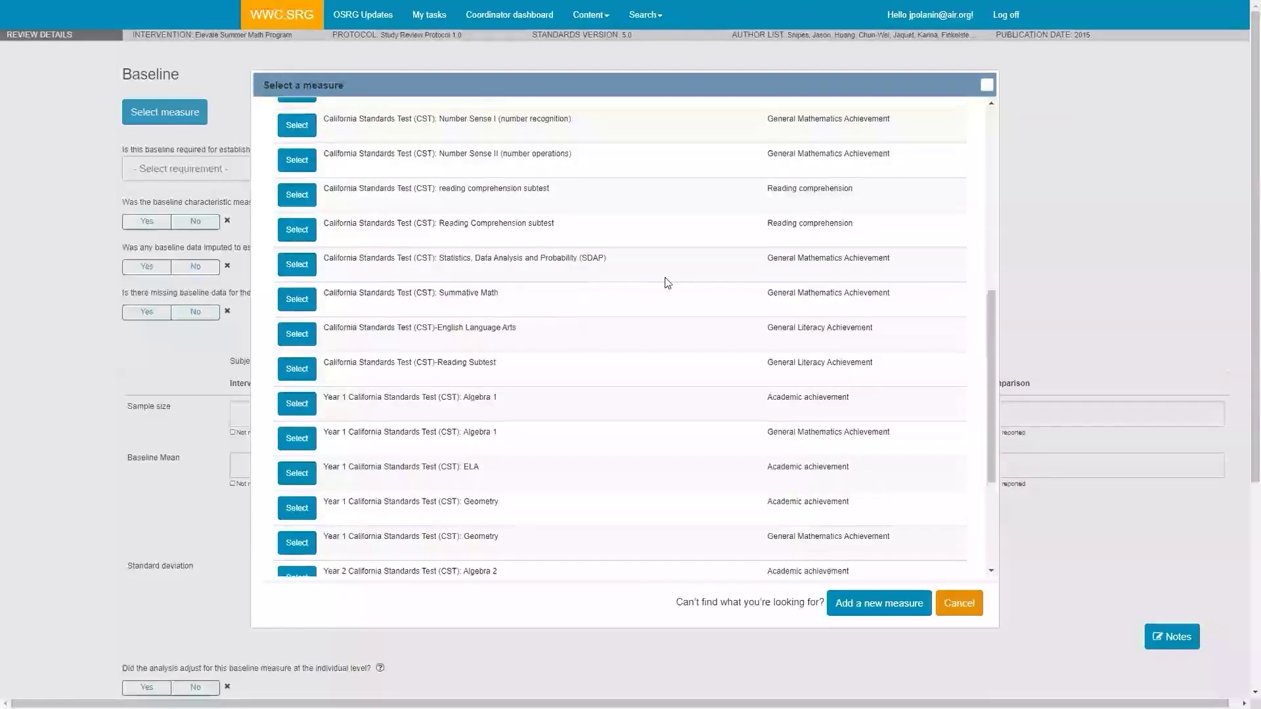
{"action": "scroll", "coordinate": [667, 282], "scroll_direction": "up", "scroll_amount": 1}
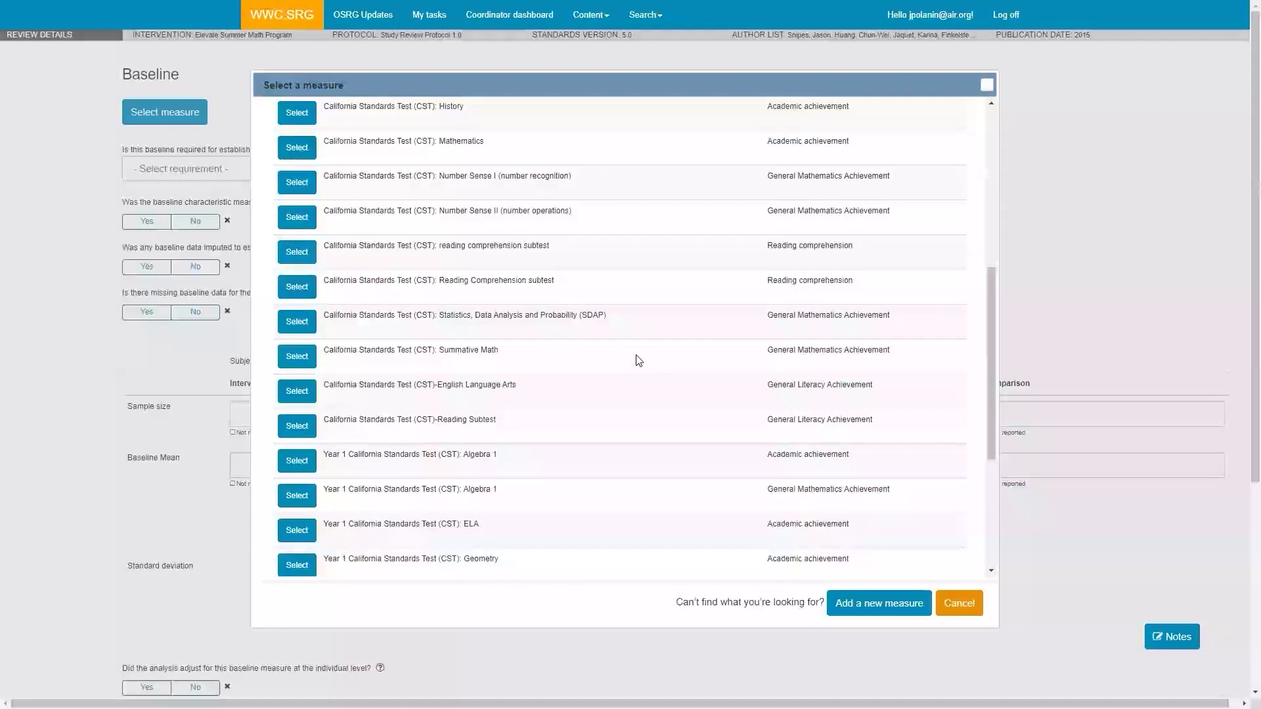
{"action": "scroll", "coordinate": [638, 359], "scroll_direction": "down", "scroll_amount": 1}
{"action": "scroll", "coordinate": [638, 359], "scroll_direction": "down", "scroll_amount": 1}
{"action": "scroll", "coordinate": [639, 360], "scroll_direction": "up", "scroll_amount": 4}
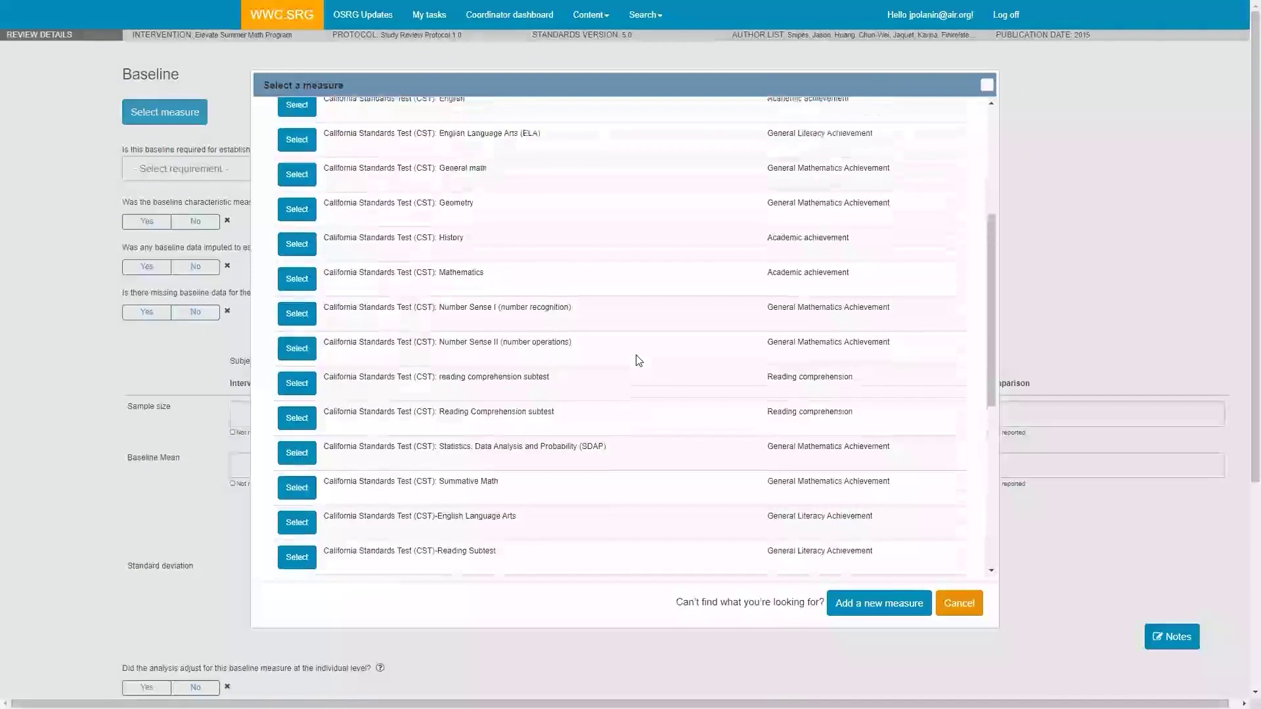
{"action": "scroll", "coordinate": [638, 360], "scroll_direction": "up", "scroll_amount": 1}
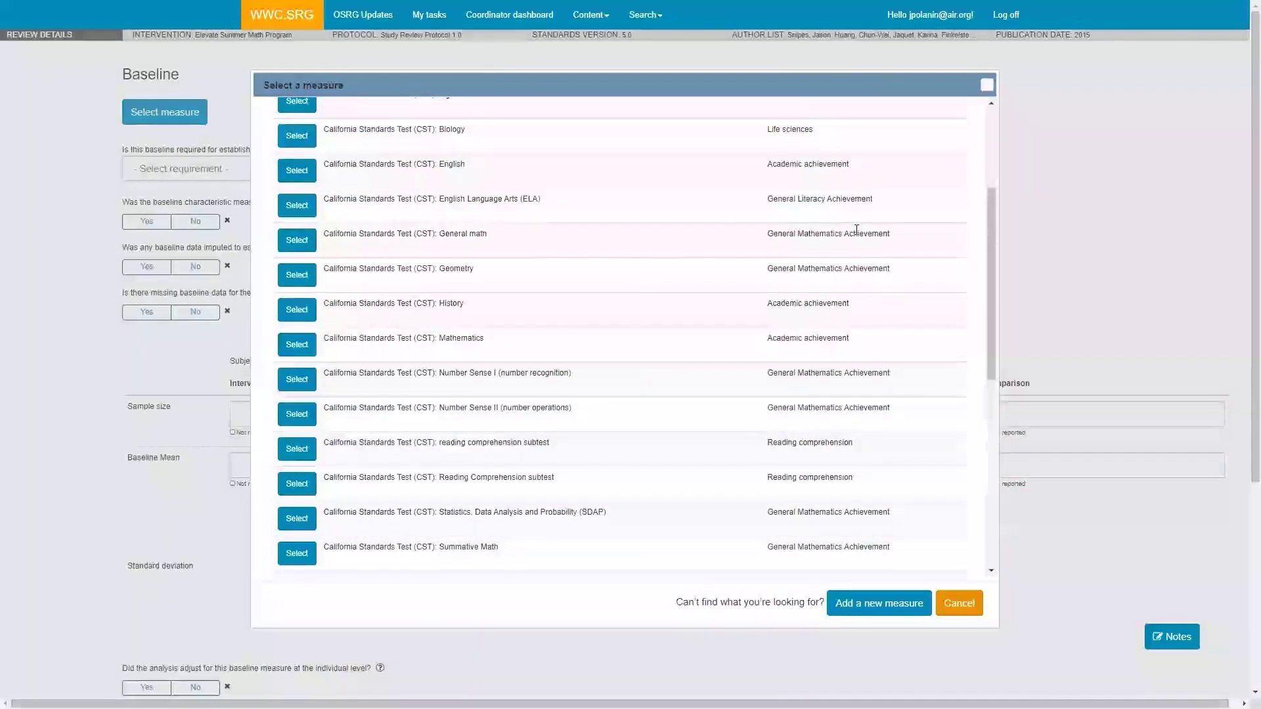
{"action": "left_click_drag", "start_coordinate": [530, 235], "coordinate": [326, 242]}
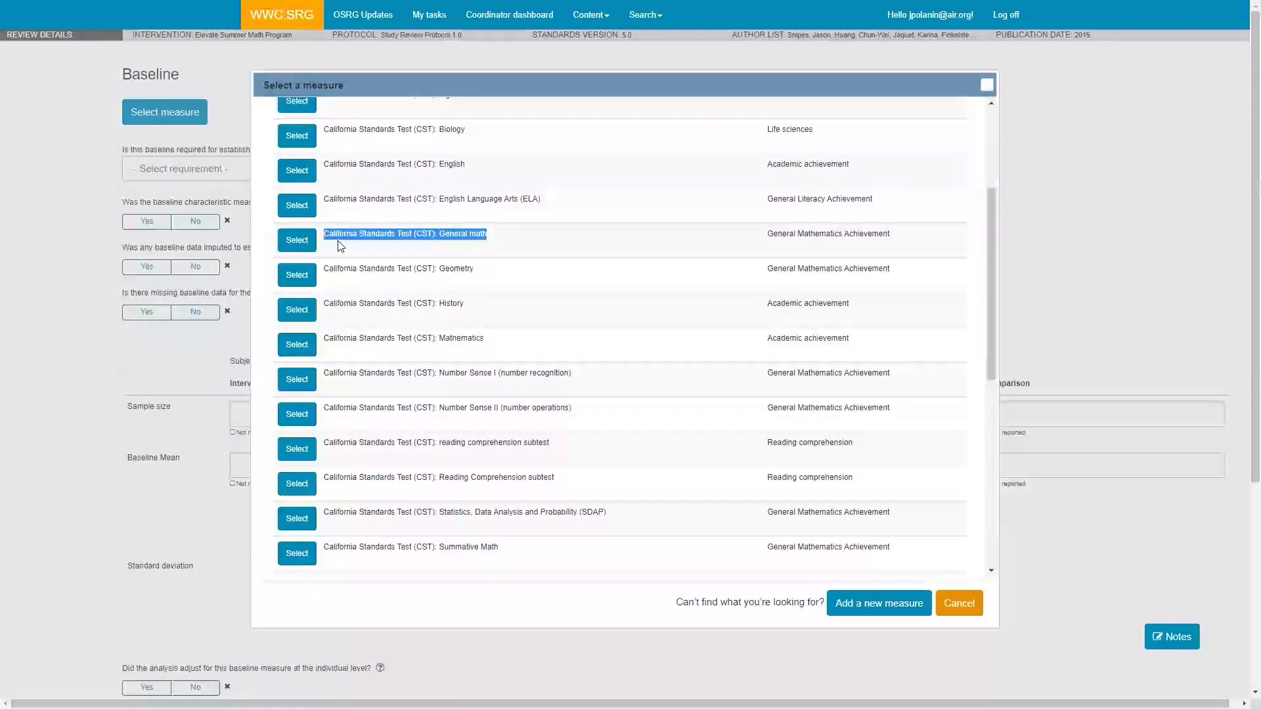
{"action": "left_click", "coordinate": [299, 241]}
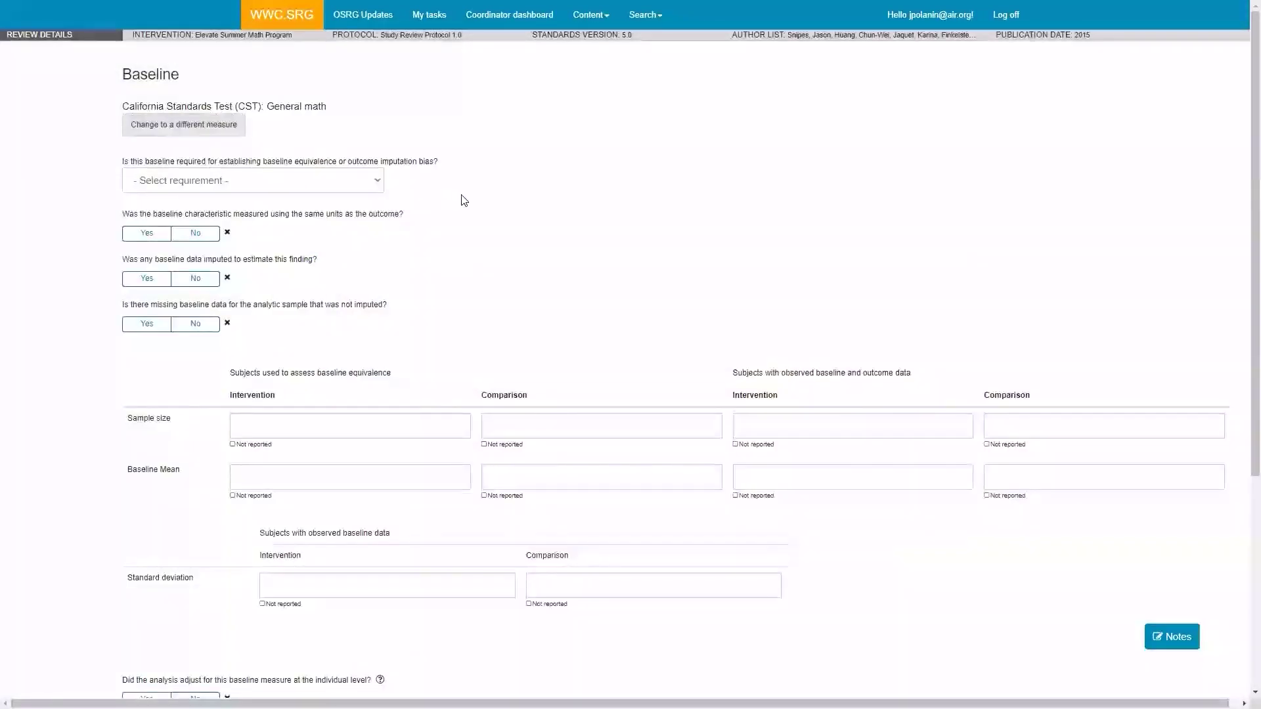
Step: Set the CST General math baseline's requirement for equivalence or outcome imputation bias to "Not required"
{"action": "left_click", "coordinate": [356, 182]}
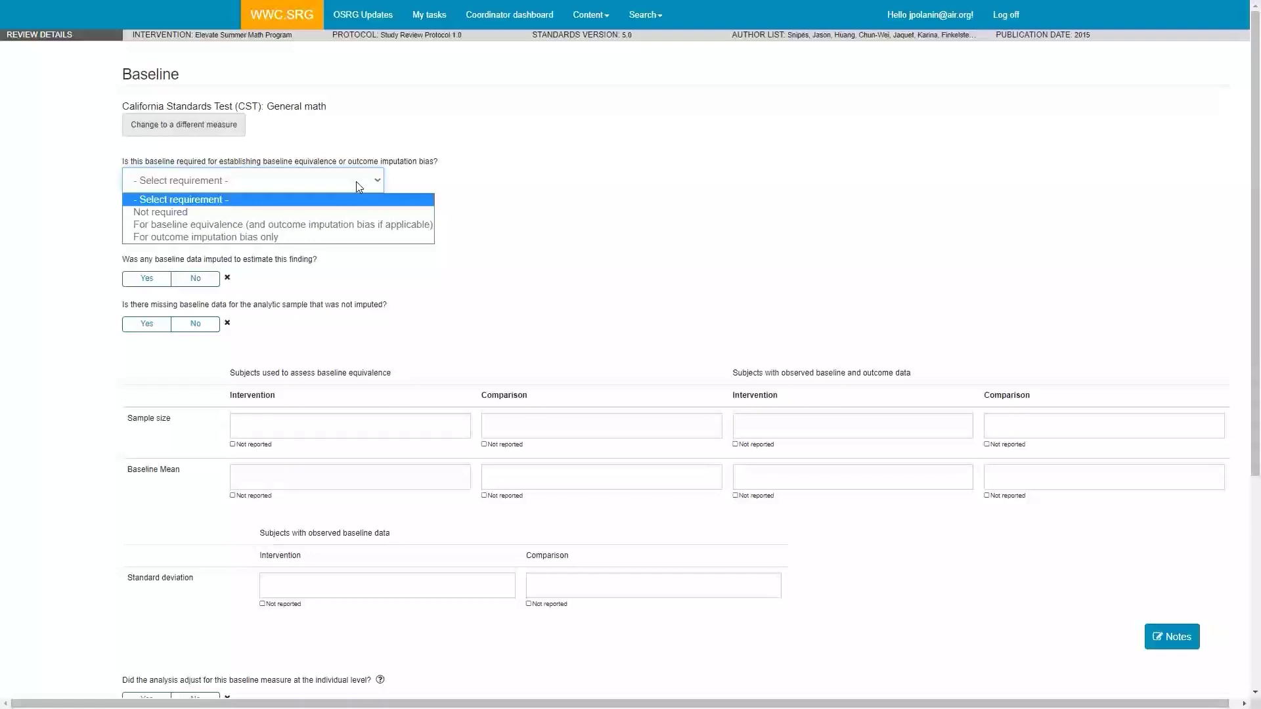
{"action": "left_click", "coordinate": [219, 212]}
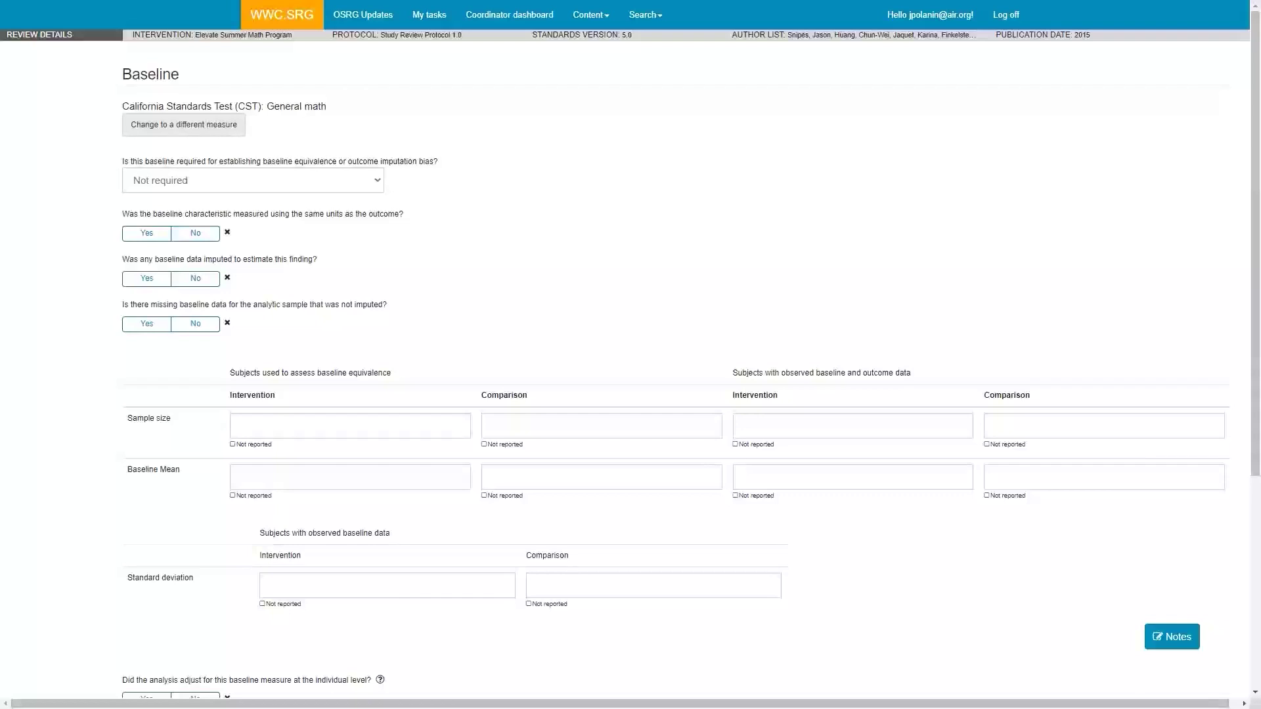
Step: Search the open reference document for "base" to check how the baseline was handled
{"action": "key", "text": "ctrl+f"}
{"action": "type", "text": "base"}
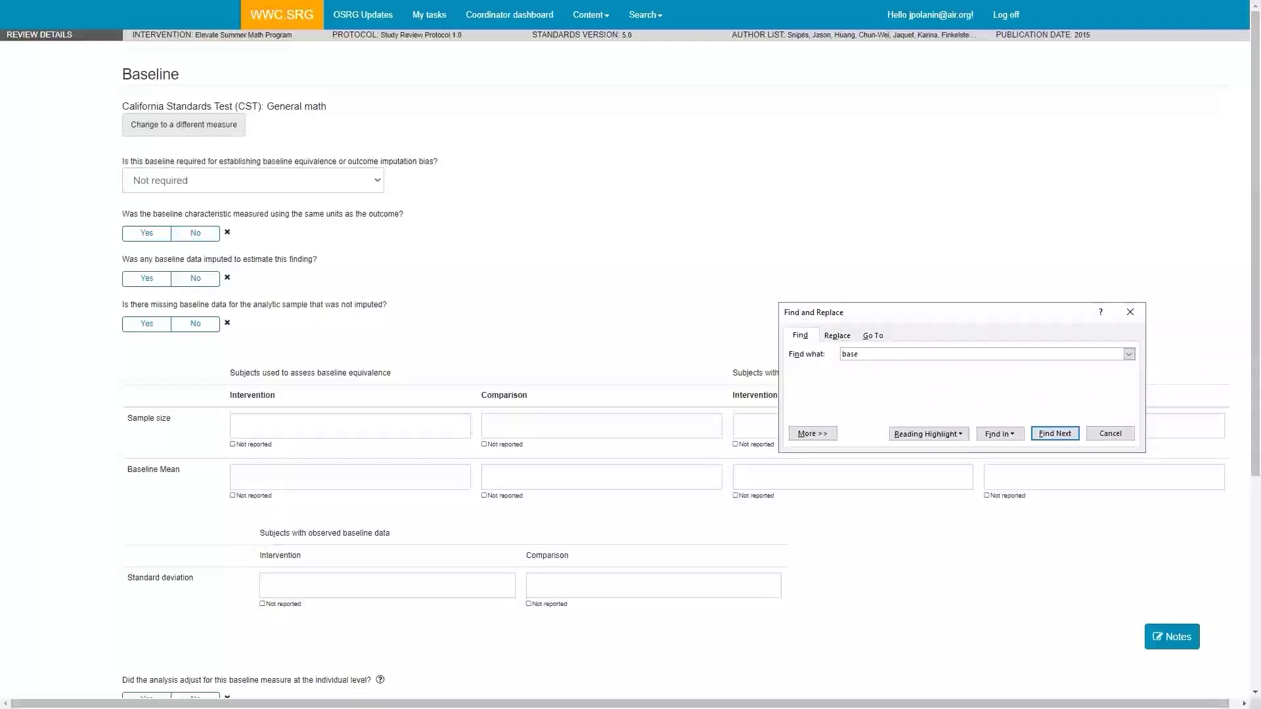
{"action": "left_click", "coordinate": [1129, 312]}
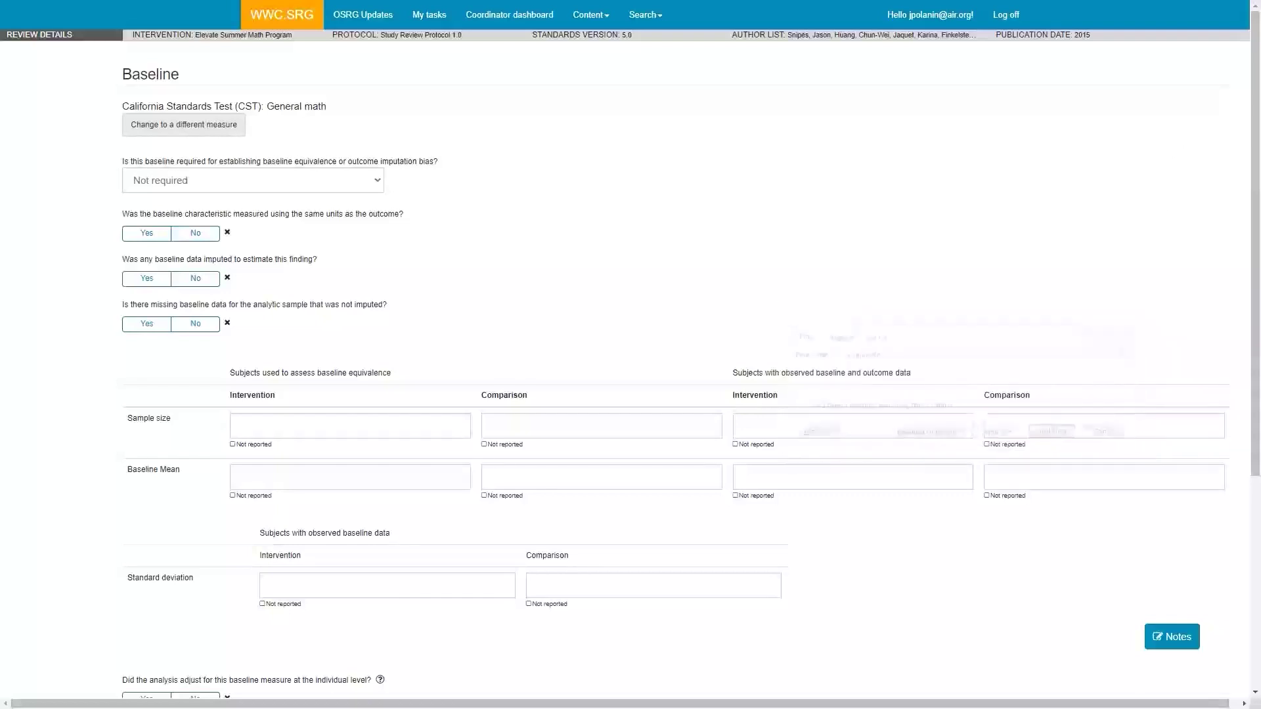
{"action": "key", "text": "ctrl+f"}
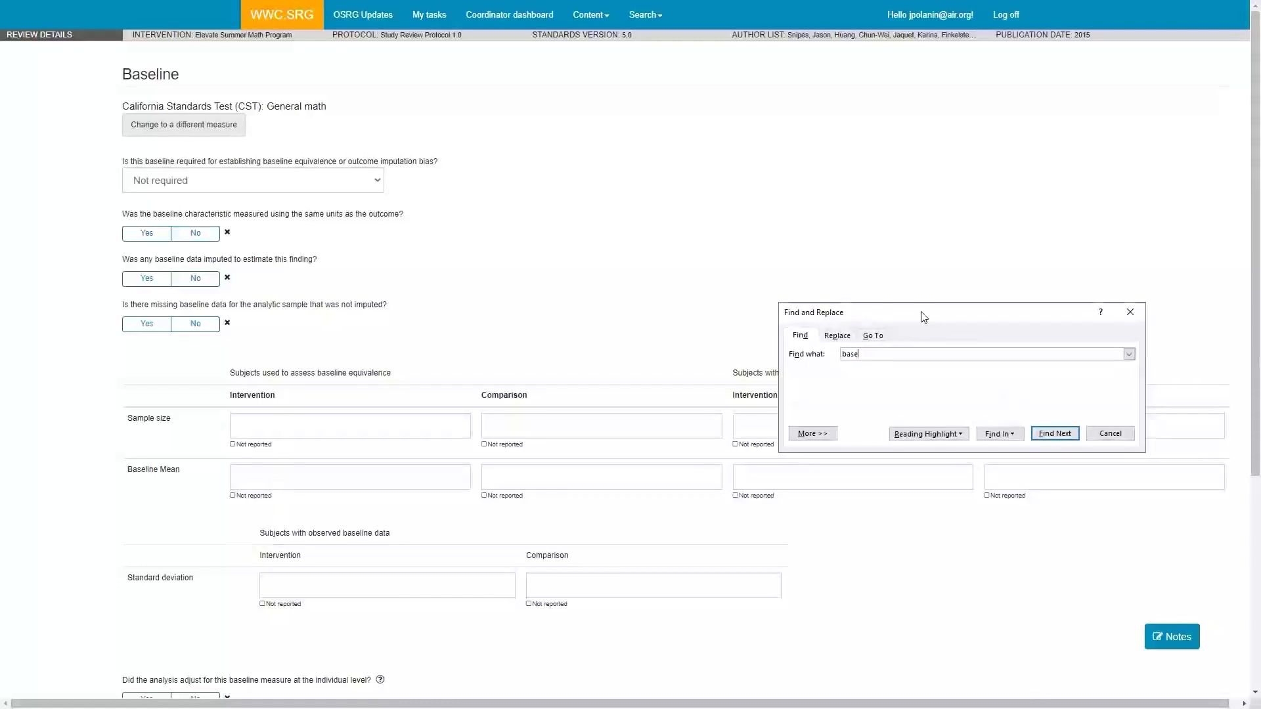
{"action": "key", "text": "Escape"}
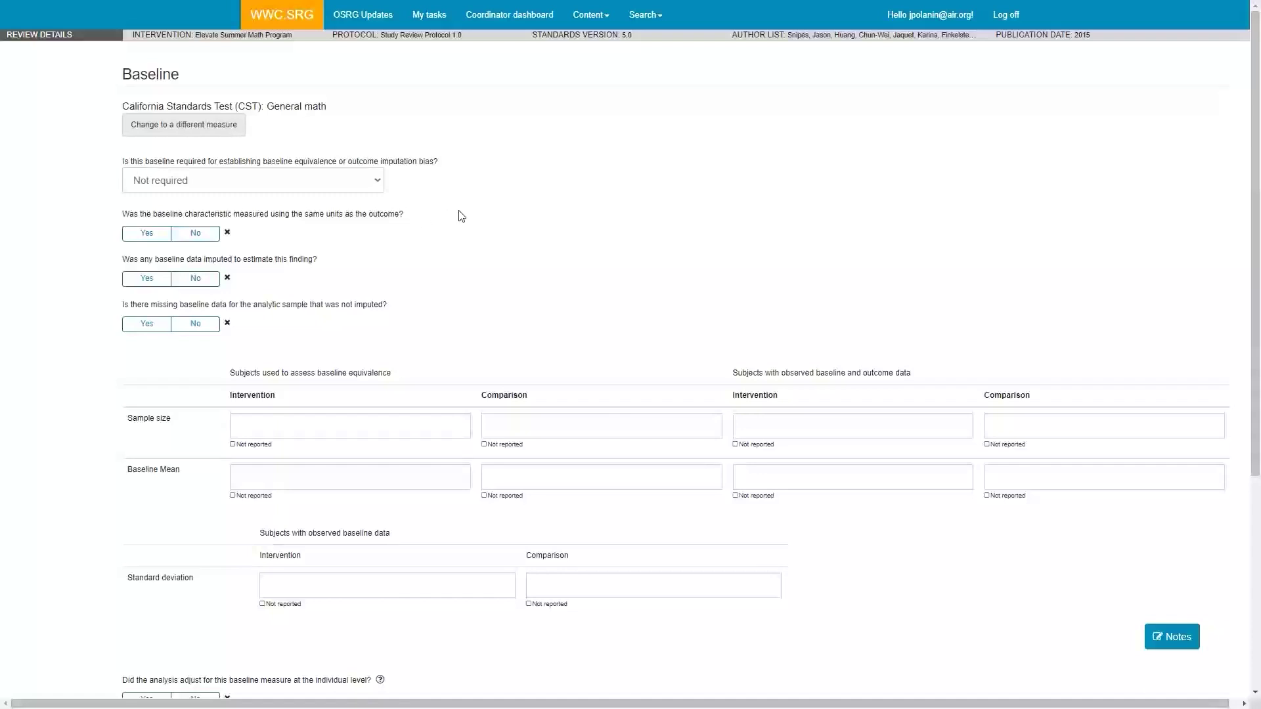
Step: Answer No to same units as the outcome, Yes to imputed baseline data, and No to missing baseline data that was not imputed
{"action": "left_click", "coordinate": [196, 232]}
{"action": "left_click", "coordinate": [147, 280]}
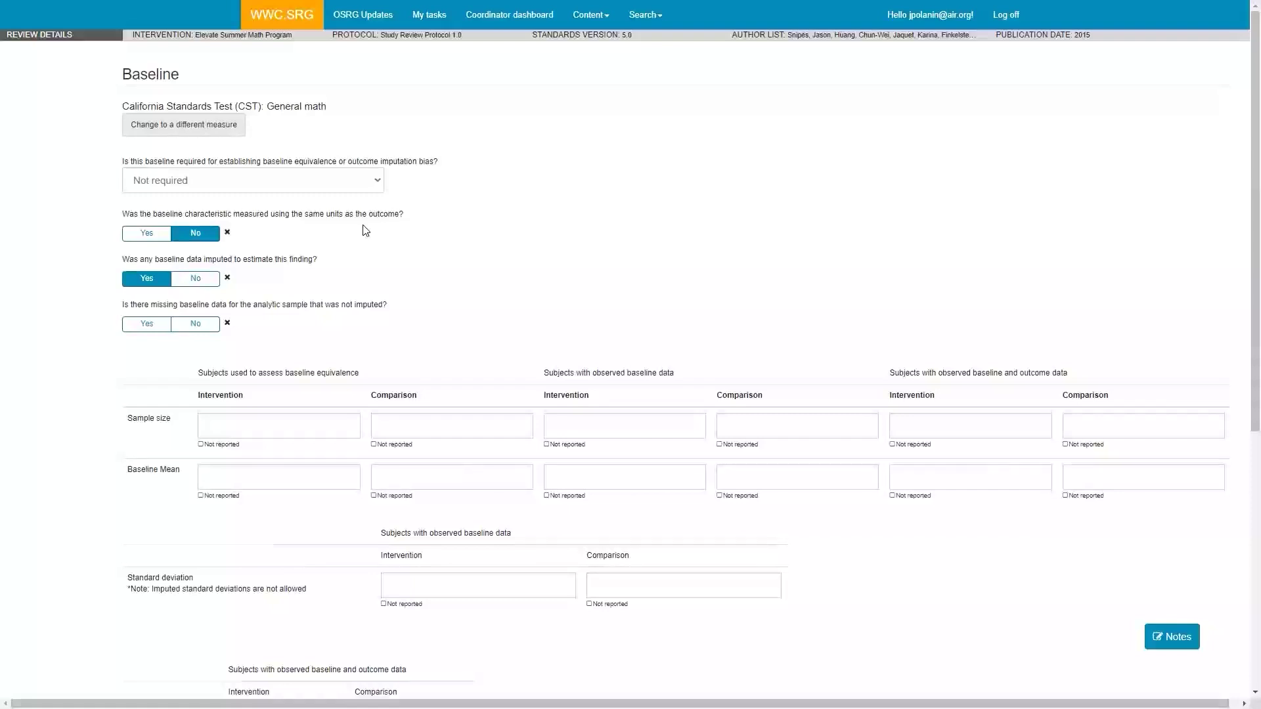
{"action": "left_click", "coordinate": [195, 323]}
{"action": "mouse_move", "coordinate": [629, 56]}
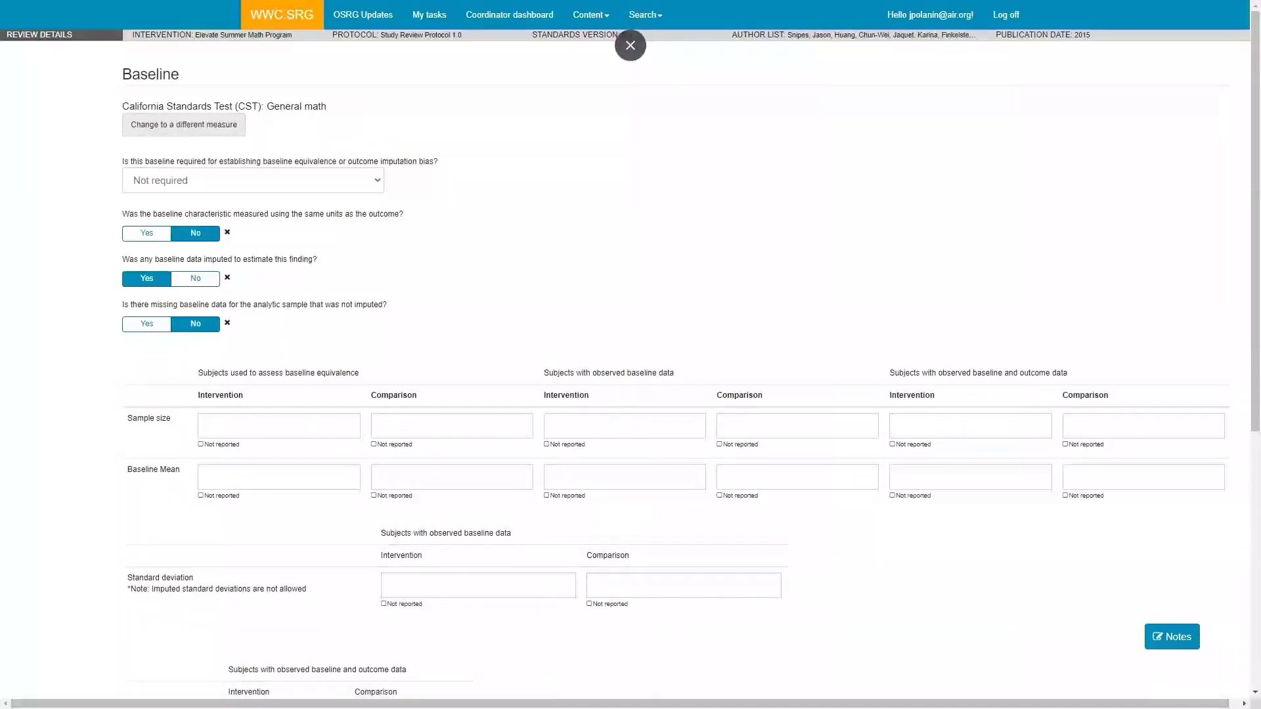
Step: Enter sample sizes of 164 intervention and 181 comparison for the subjects used to assess baseline equivalence
{"action": "left_click", "coordinate": [238, 427]}
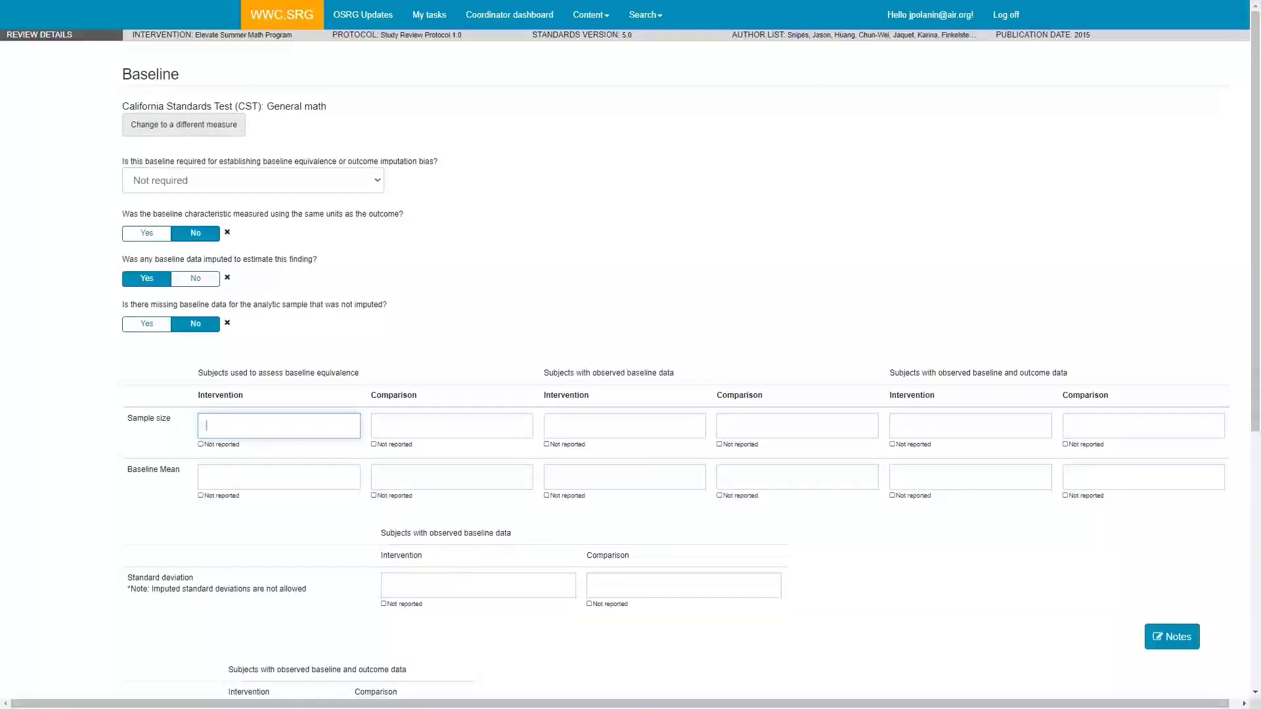
{"action": "type", "text": "165"}
{"action": "key", "text": "Tab"}
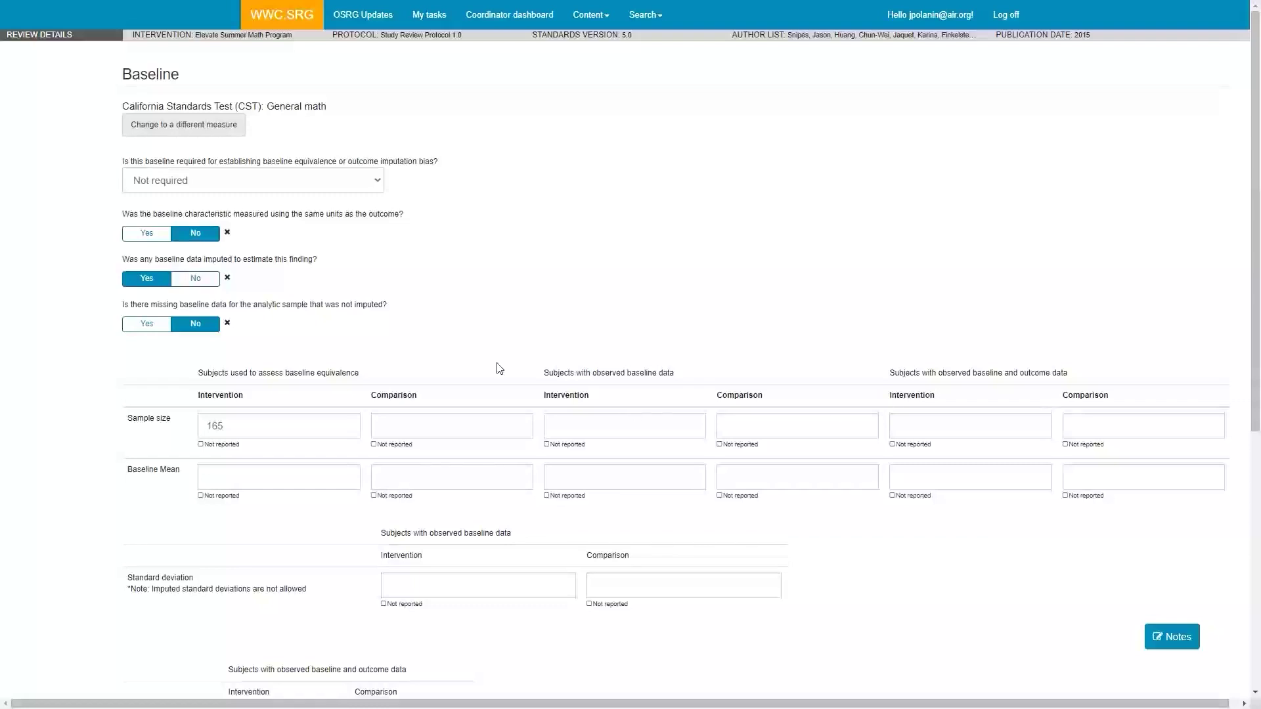
{"action": "left_click", "coordinate": [259, 429]}
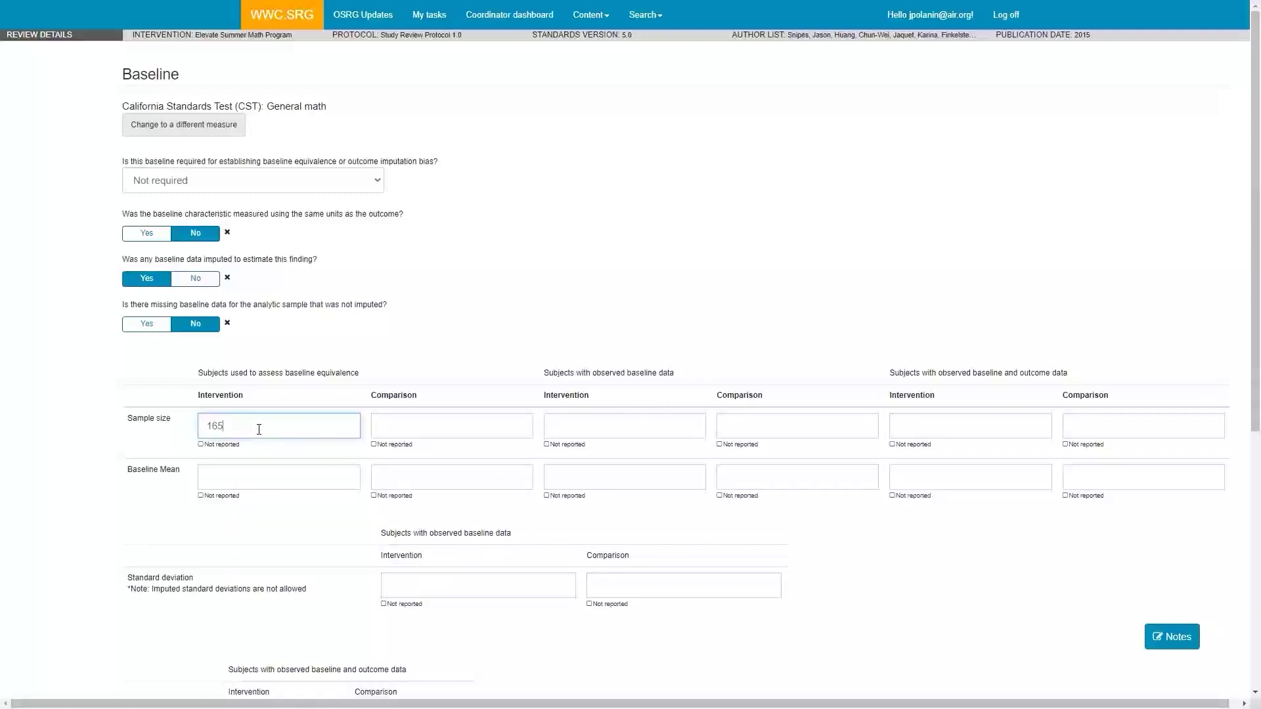
{"action": "key", "text": "Tab"}
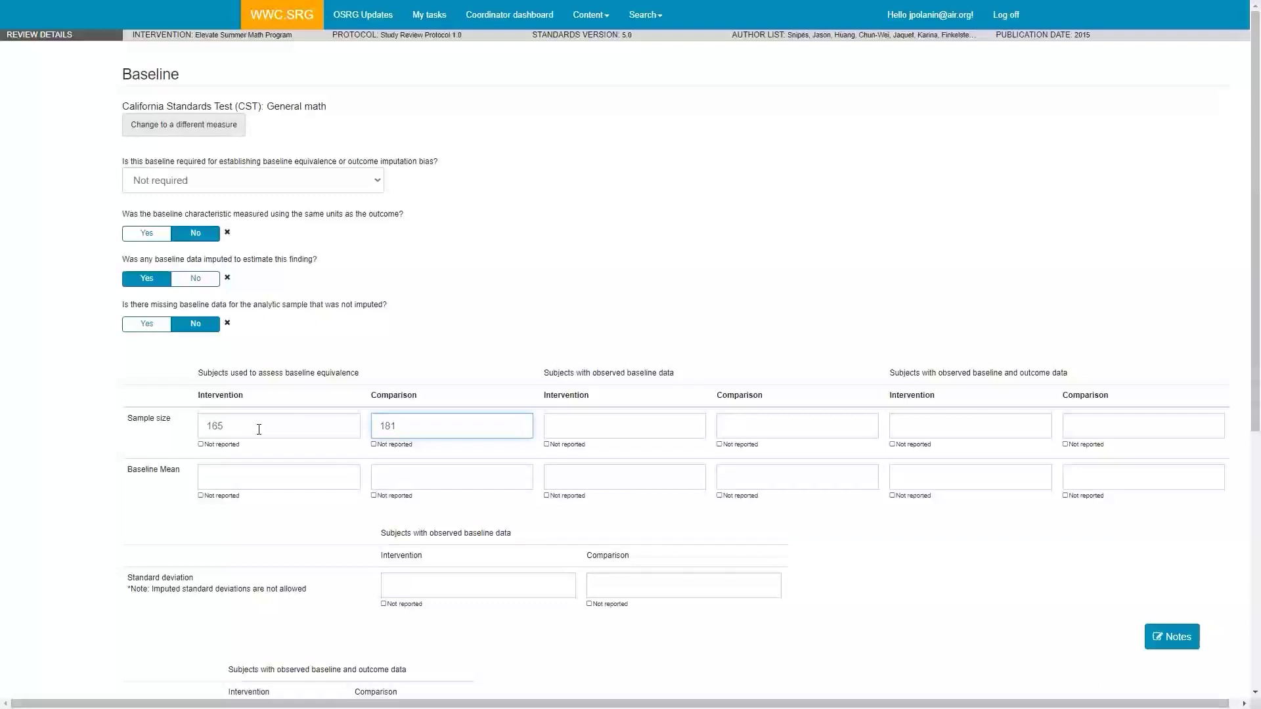
{"action": "key", "text": "BackSpace"}
{"action": "type", "text": "4"}
{"action": "left_click", "coordinate": [427, 431]}
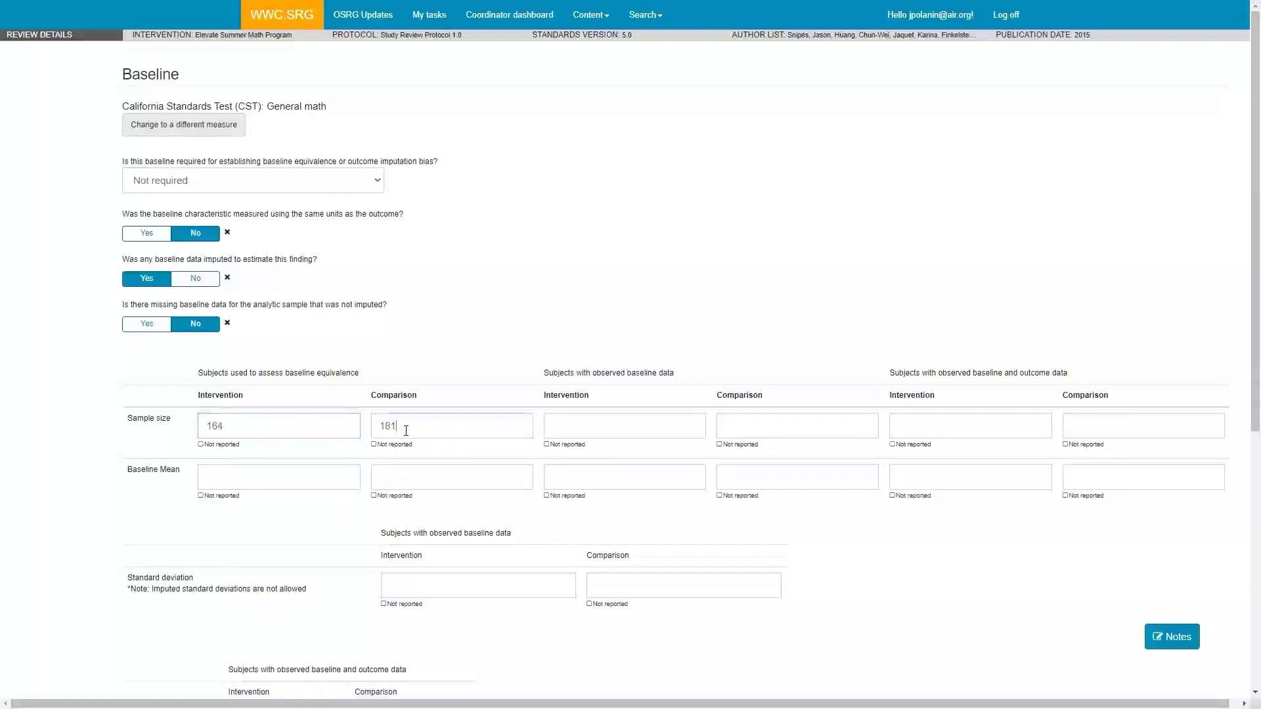
Step: Enter sample sizes of 165 intervention and 184 comparison for the subjects with observed baseline data
{"action": "left_click", "coordinate": [574, 426]}
{"action": "type", "text": "165"}
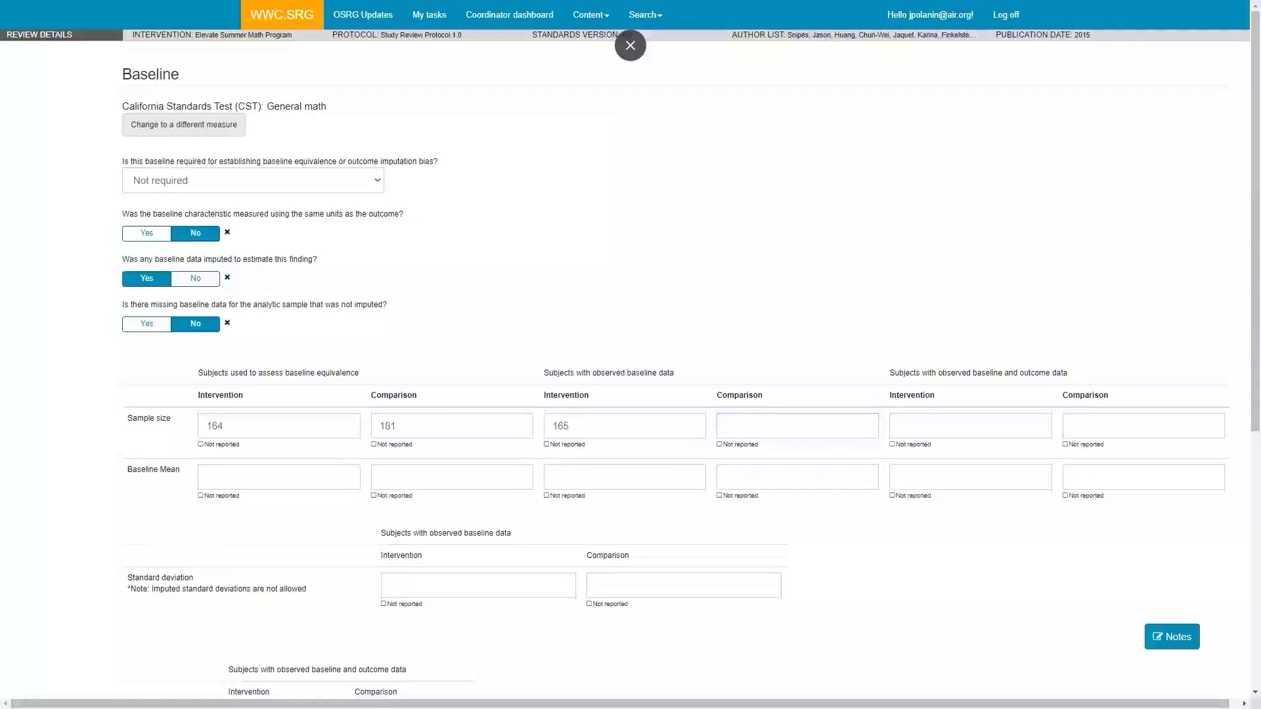
{"action": "left_click", "coordinate": [586, 423]}
{"action": "left_click", "coordinate": [782, 426]}
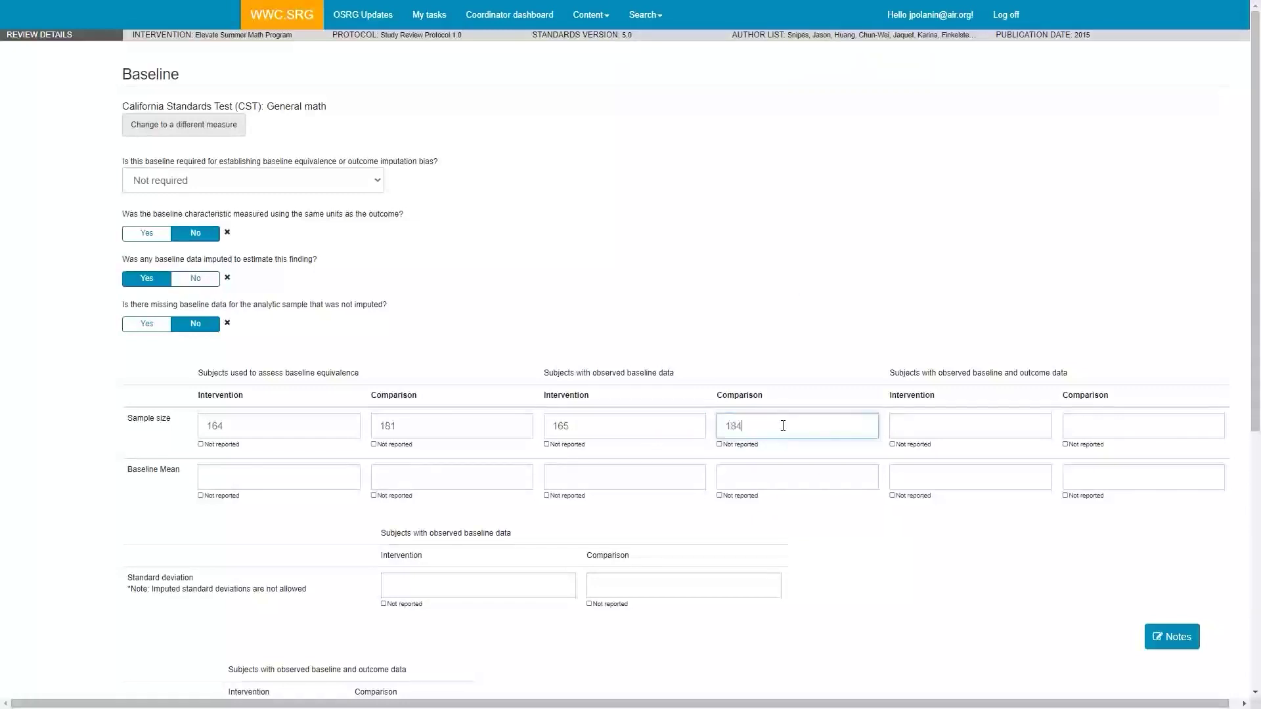
Step: Enter sample sizes of 164 intervention and 181 comparison for the subjects with observed baseline and outcome data
{"action": "type", "text": "1"}
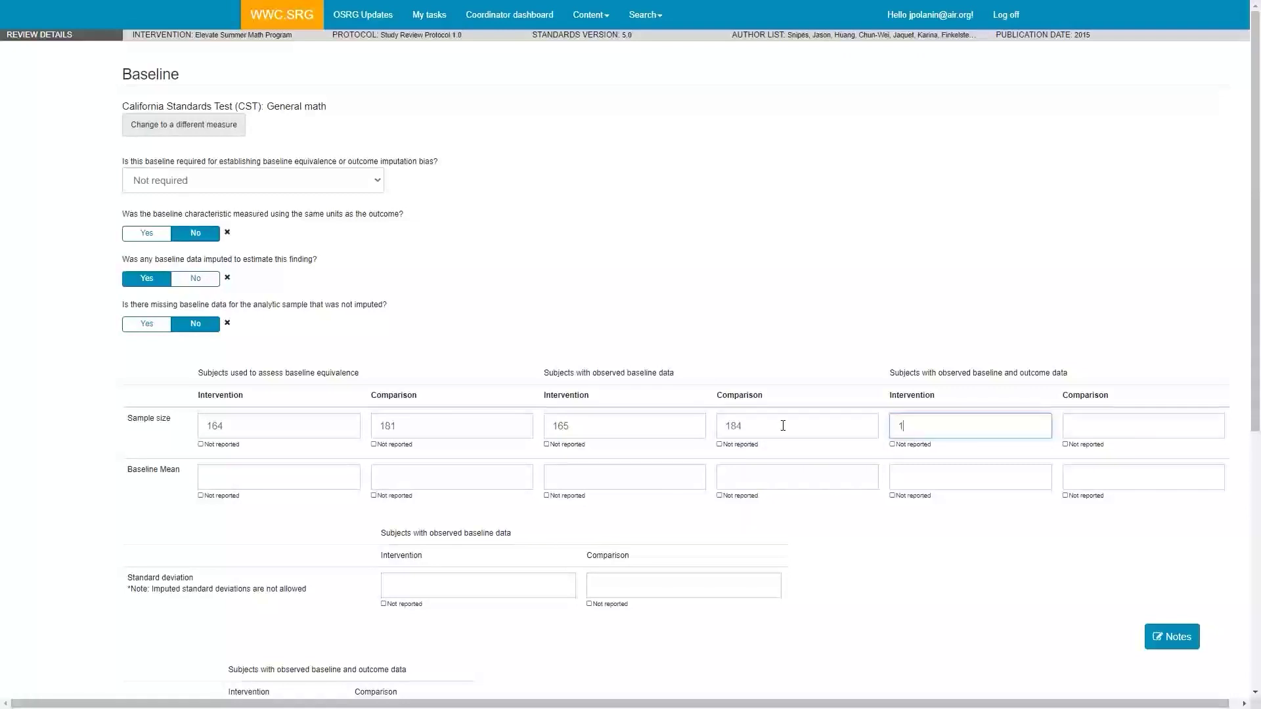
{"action": "type", "text": "64"}
{"action": "key", "text": "Tab"}
{"action": "type", "text": "181"}
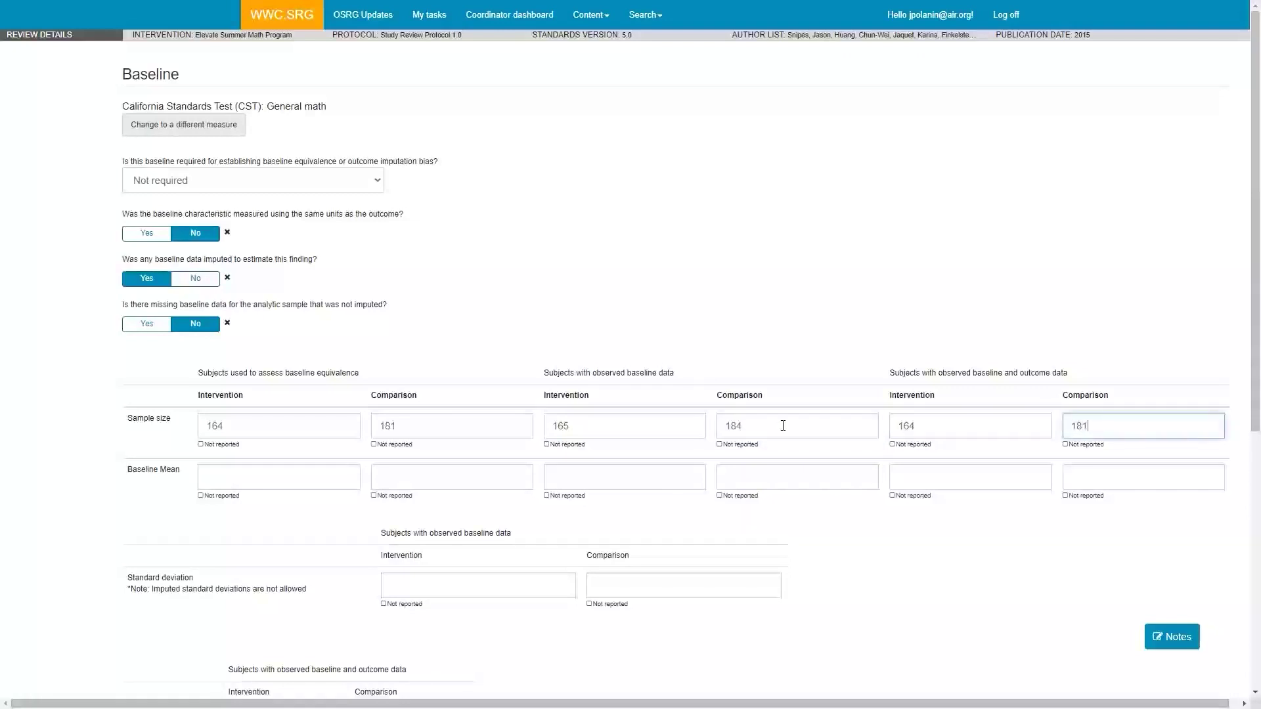
{"action": "left_click", "coordinate": [1033, 269]}
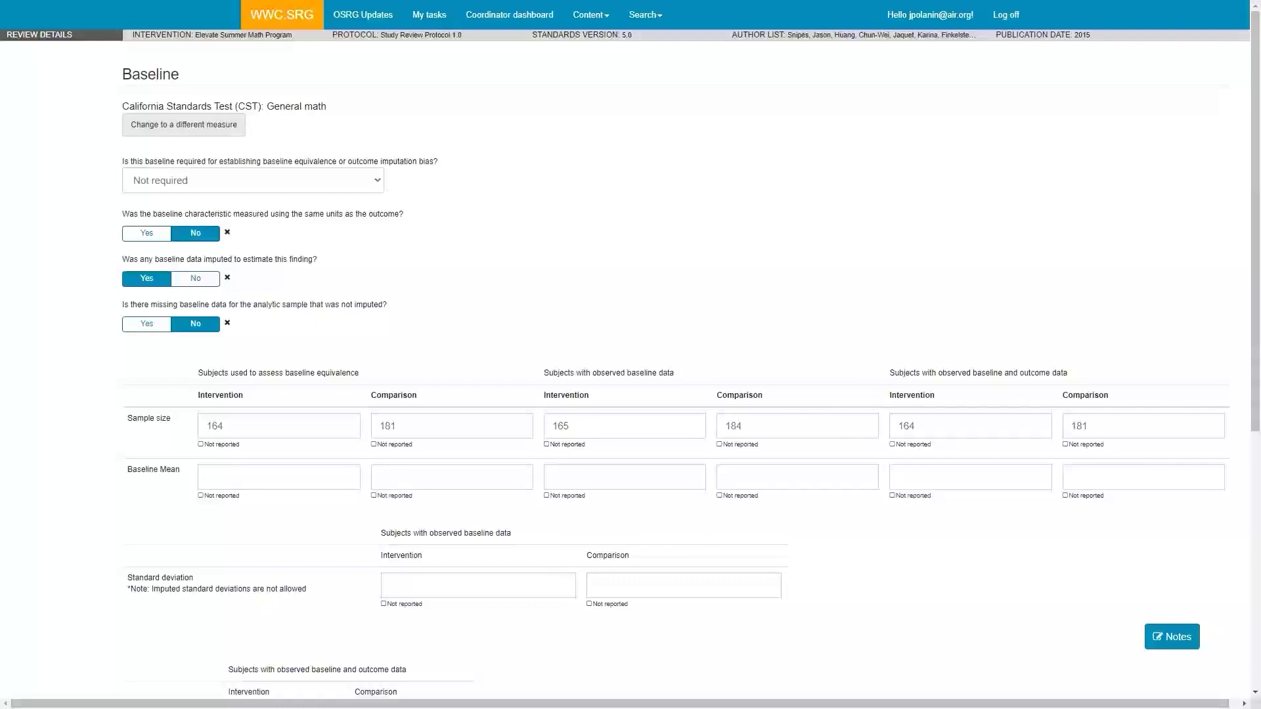
Step: Enter baseline means of 339.93 intervention and 333.20 comparison for the subjects used to assess baseline equivalence
{"action": "left_click", "coordinate": [309, 477]}
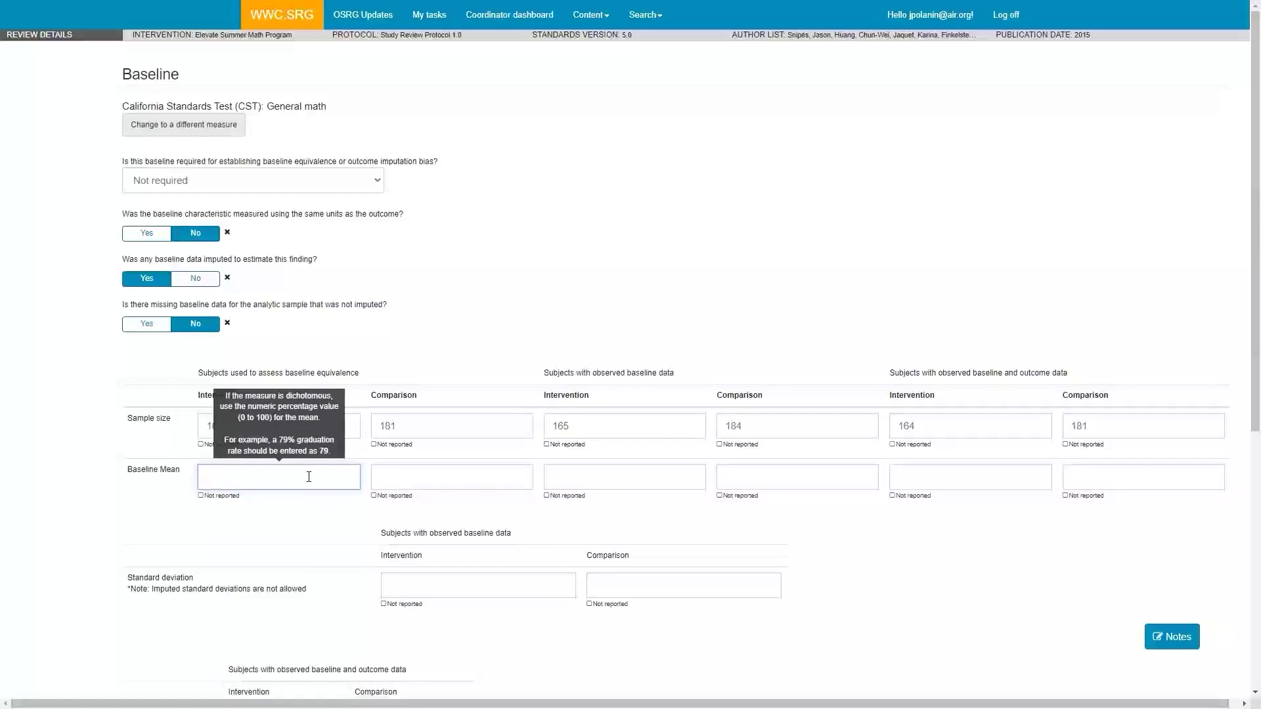
{"action": "type", "text": "339.93"}
{"action": "key", "text": "Tab"}
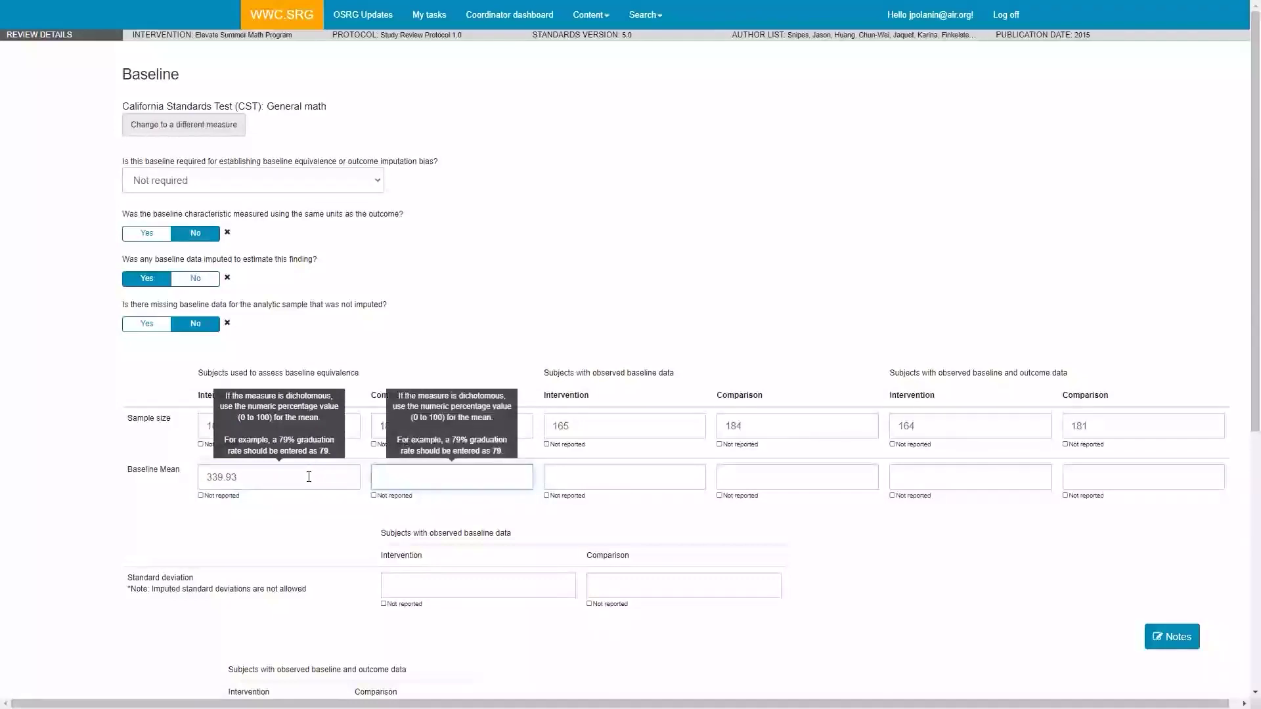
{"action": "type", "text": "333.20"}
{"action": "key", "text": "Tab"}
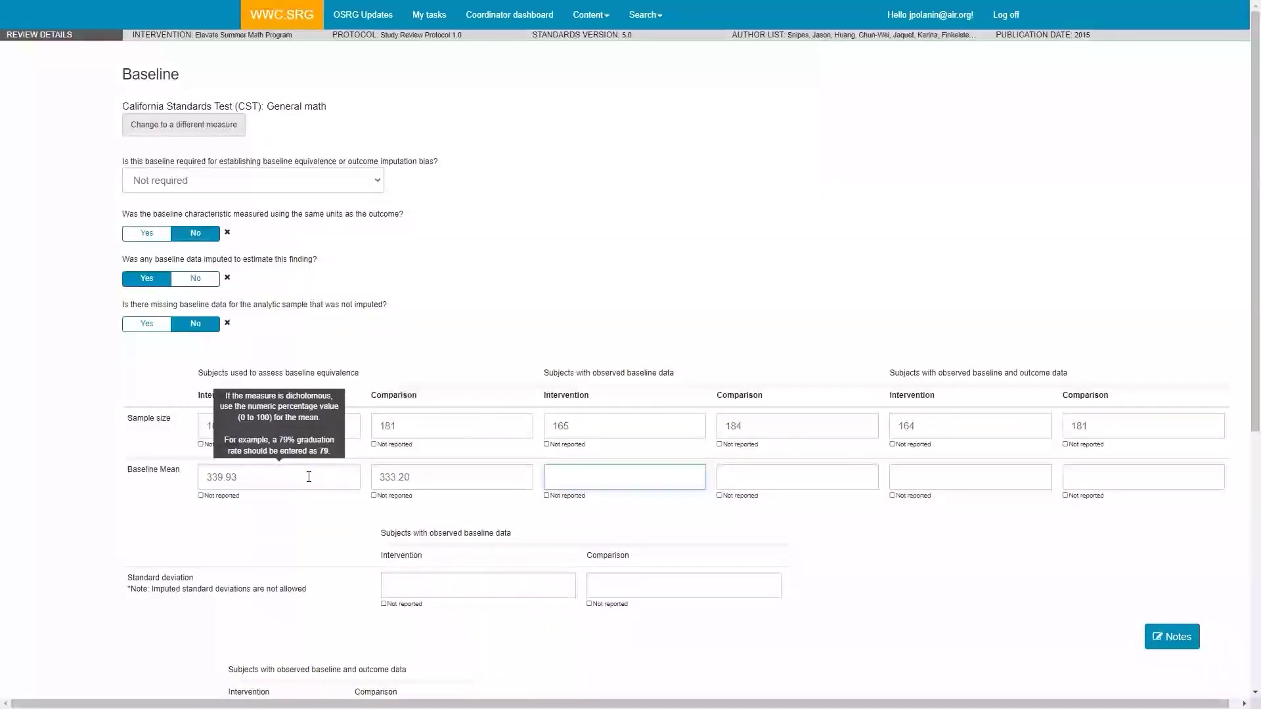
Step: Try marking both baseline means for subjects with observed baseline data as not reported, and clear the marks again
{"action": "left_click", "coordinate": [545, 384]}
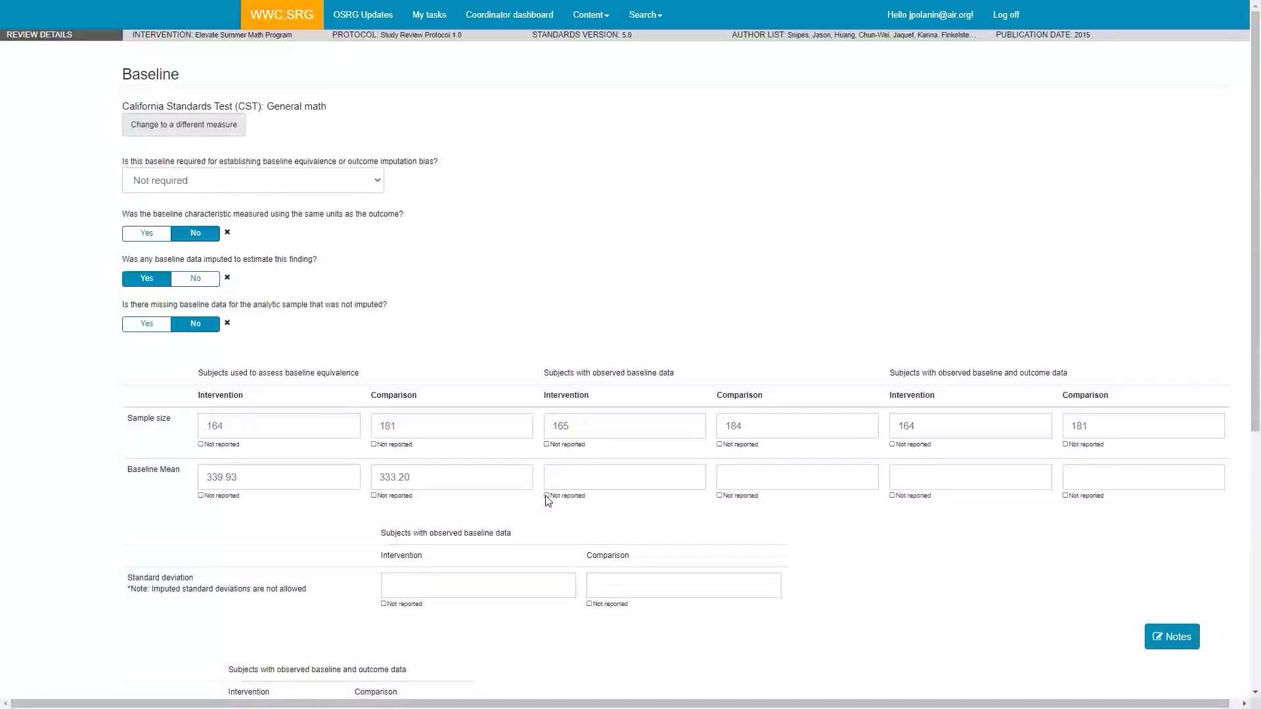
{"action": "left_click", "coordinate": [546, 496]}
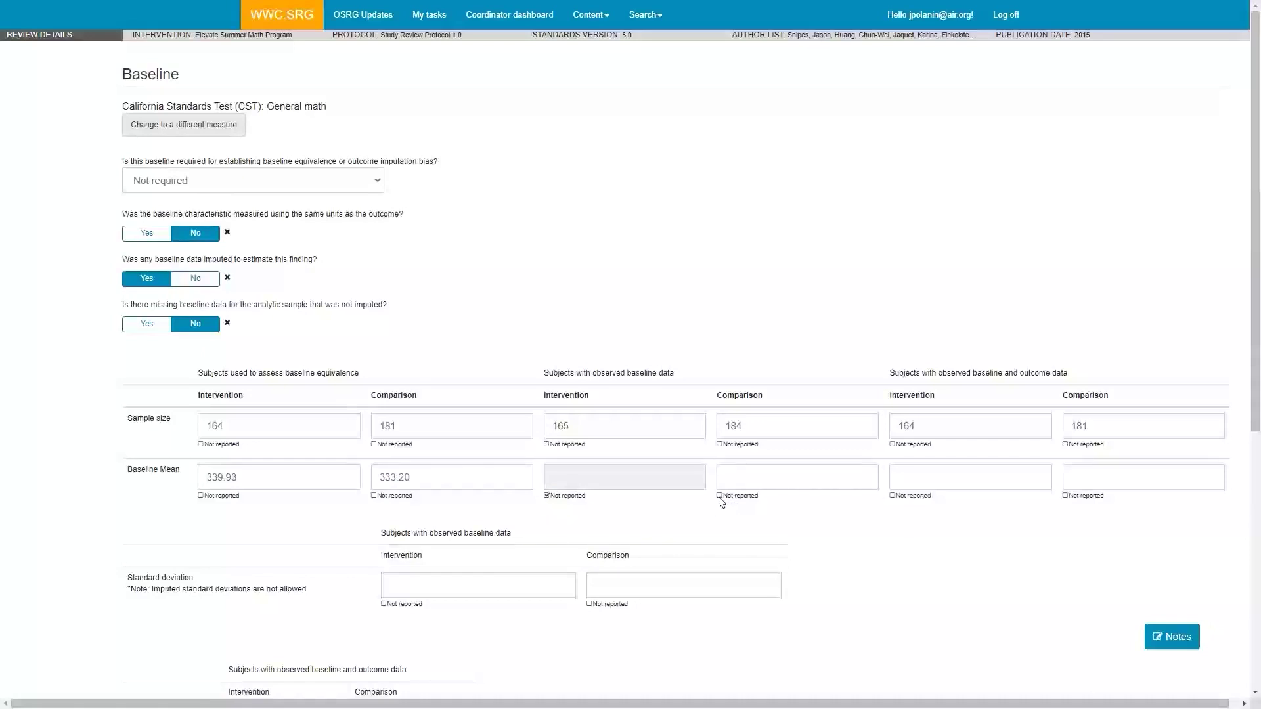
{"action": "left_click", "coordinate": [719, 496]}
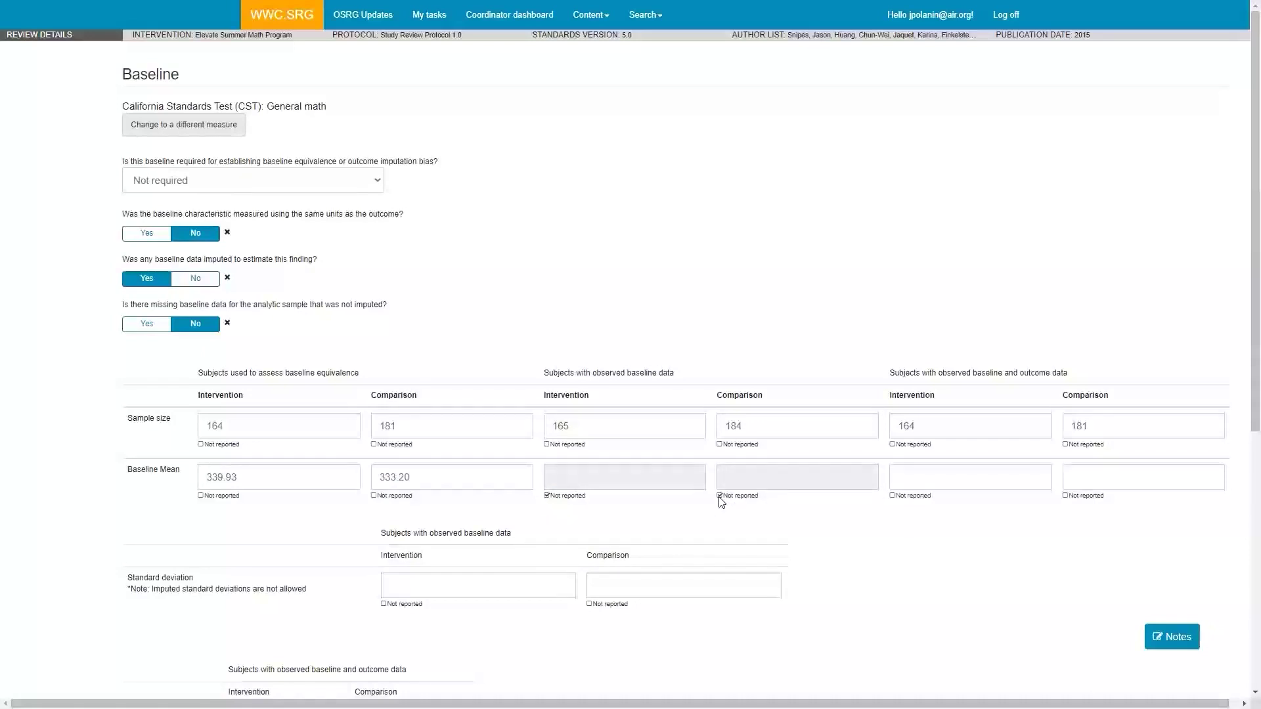
{"action": "left_click", "coordinate": [719, 496]}
{"action": "left_click", "coordinate": [547, 496]}
Step: Change the sample sizes for subjects with observed baseline data to 164 intervention and 181 comparison
{"action": "left_click", "coordinate": [591, 425]}
{"action": "key", "text": "Tab"}
{"action": "type", "text": "181"}
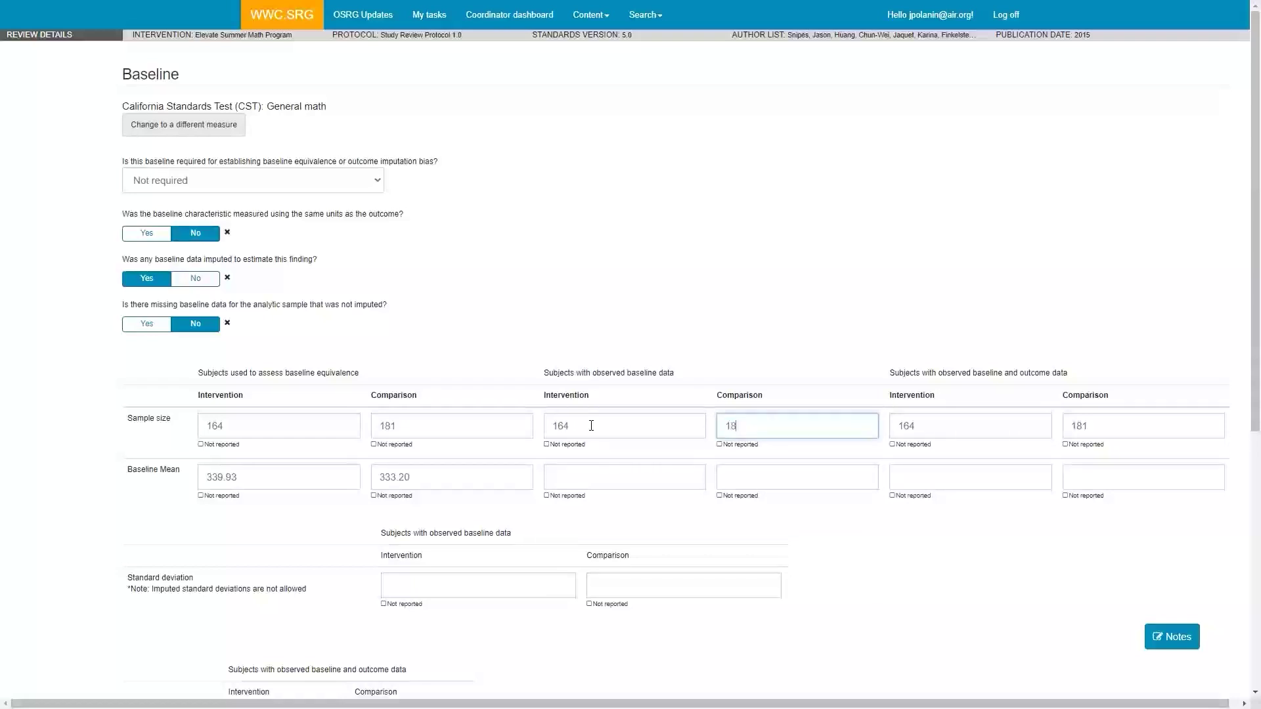
Step: Copy the baseline means 339.93 and 333.20 into the intervention and comparison fields for subjects with observed baseline data
{"action": "double_click", "coordinate": [286, 473]}
{"action": "key", "text": "ctrl+c"}
{"action": "left_click", "coordinate": [666, 477]}
{"action": "key", "text": "ctrl+v"}
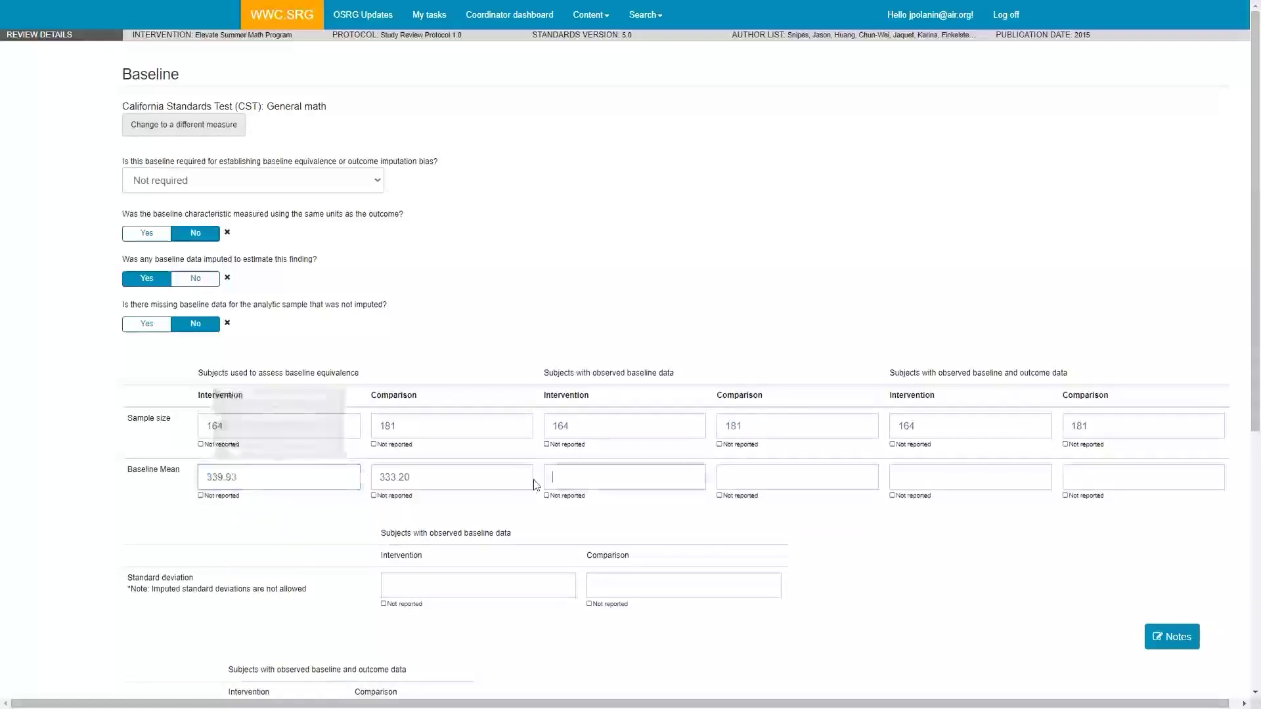
{"action": "key", "text": "shift+Tab"}
{"action": "key", "text": "ctrl+c"}
{"action": "left_click", "coordinate": [791, 478]}
{"action": "key", "text": "ctrl+v"}
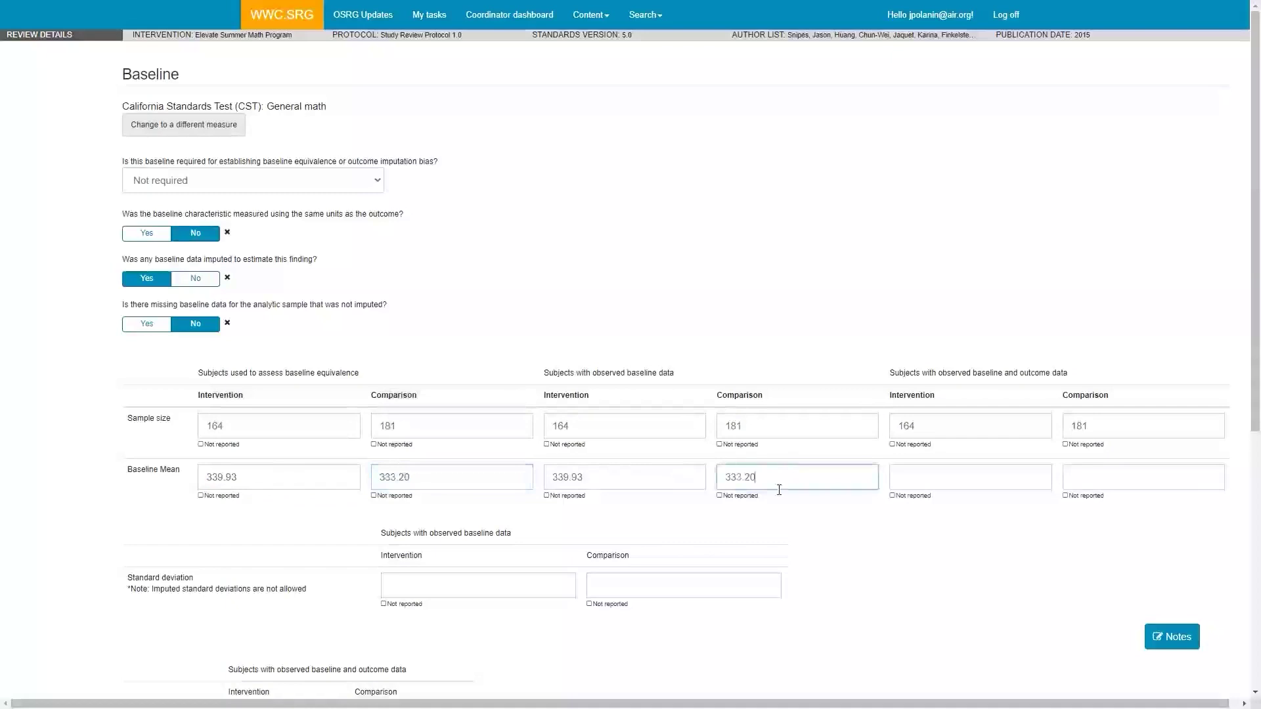
Step: Copy the baseline means 339.93 and 333.20 into the intervention and comparison fields for subjects with observed baseline and outcome data
{"action": "left_click", "coordinate": [994, 481]}
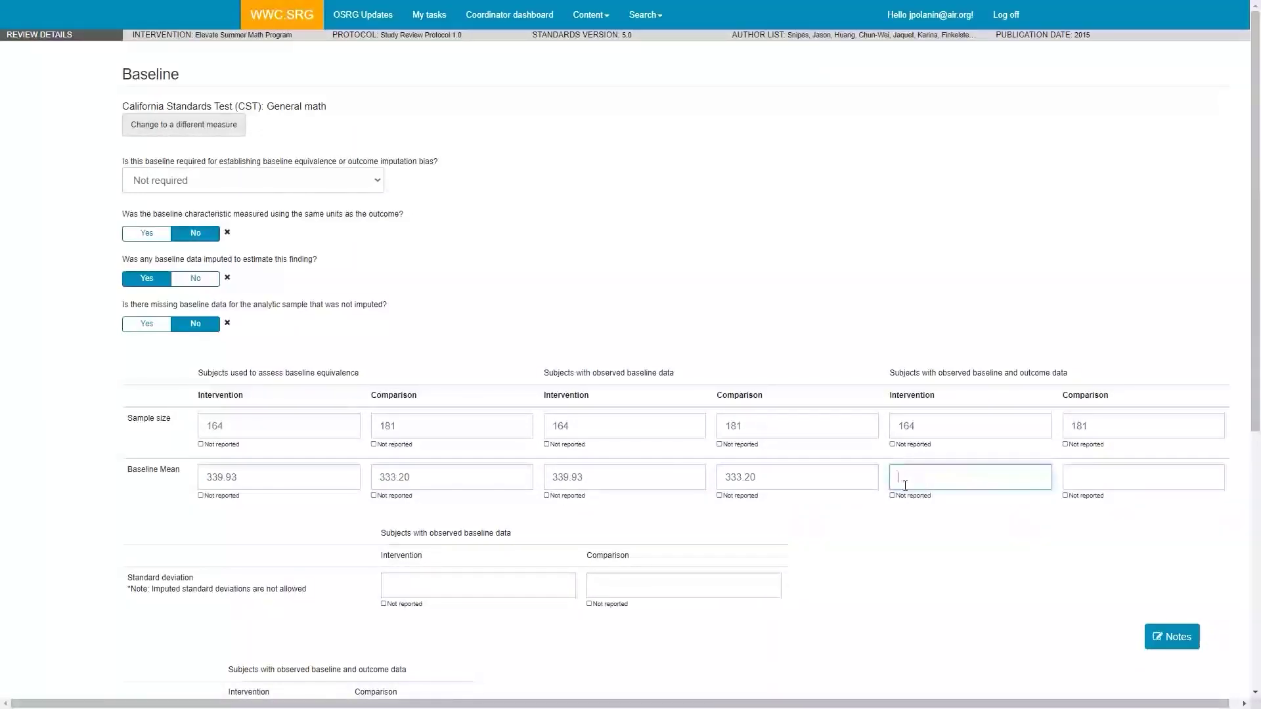
{"action": "key", "text": "shift+Tab"}
{"action": "key", "text": "shift+Tab"}
{"action": "key", "text": "ctrl+c"}
{"action": "key", "text": "Tab"}
{"action": "key", "text": "Tab"}
{"action": "key", "text": "ctrl+v"}
{"action": "key", "text": "shift+Tab"}
{"action": "key", "text": "ctrl+c"}
{"action": "key", "text": "Tab"}
{"action": "key", "text": "Tab"}
{"action": "key", "text": "ctrl+v"}
{"action": "left_click", "coordinate": [1039, 541]}
Step: Enter standard deviations of 38.09 intervention and 29.6 comparison for the subjects with observed baseline data
{"action": "scroll", "coordinate": [936, 524], "scroll_direction": "down", "scroll_amount": 2}
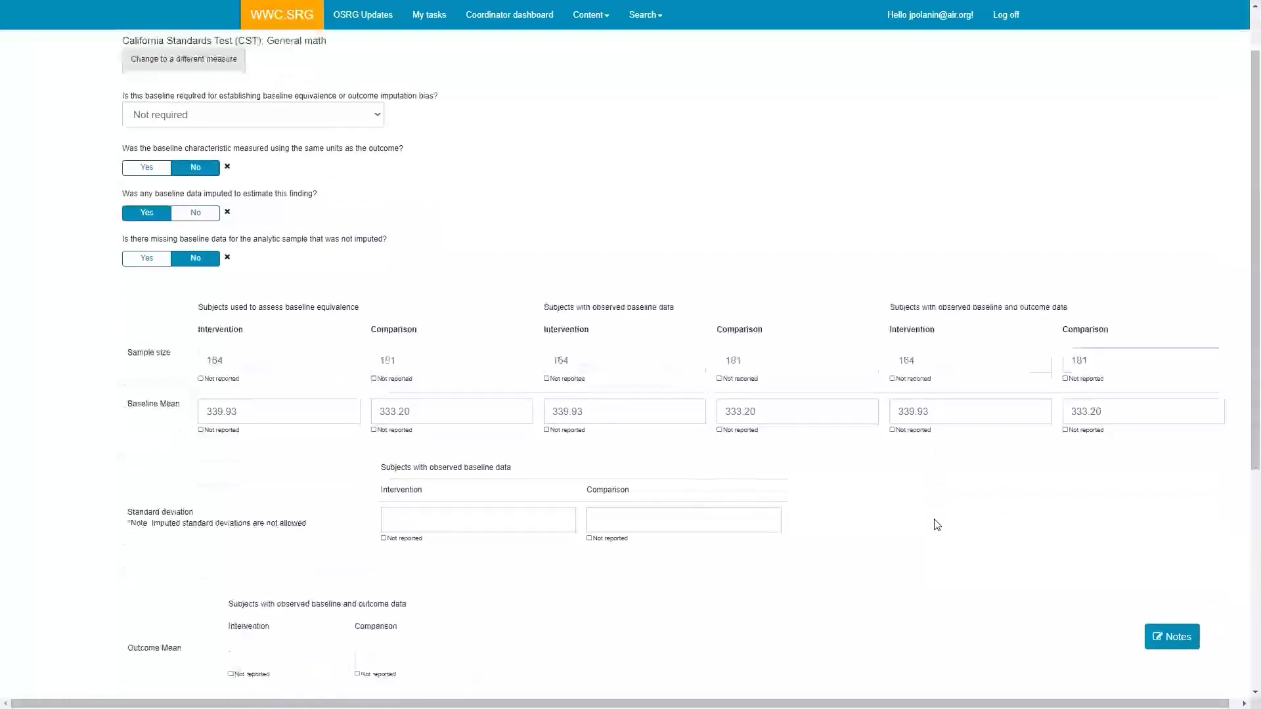
{"action": "left_click", "coordinate": [497, 461]}
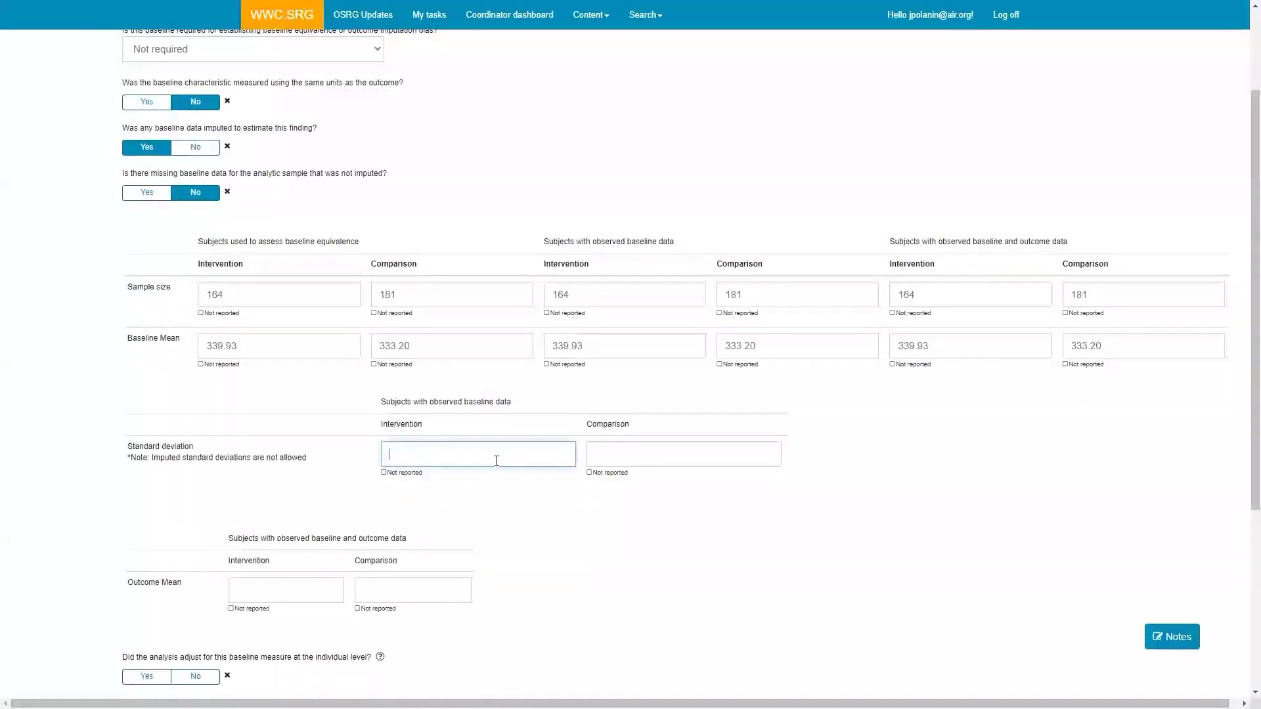
{"action": "type", "text": "38.09"}
{"action": "key", "text": "Tab"}
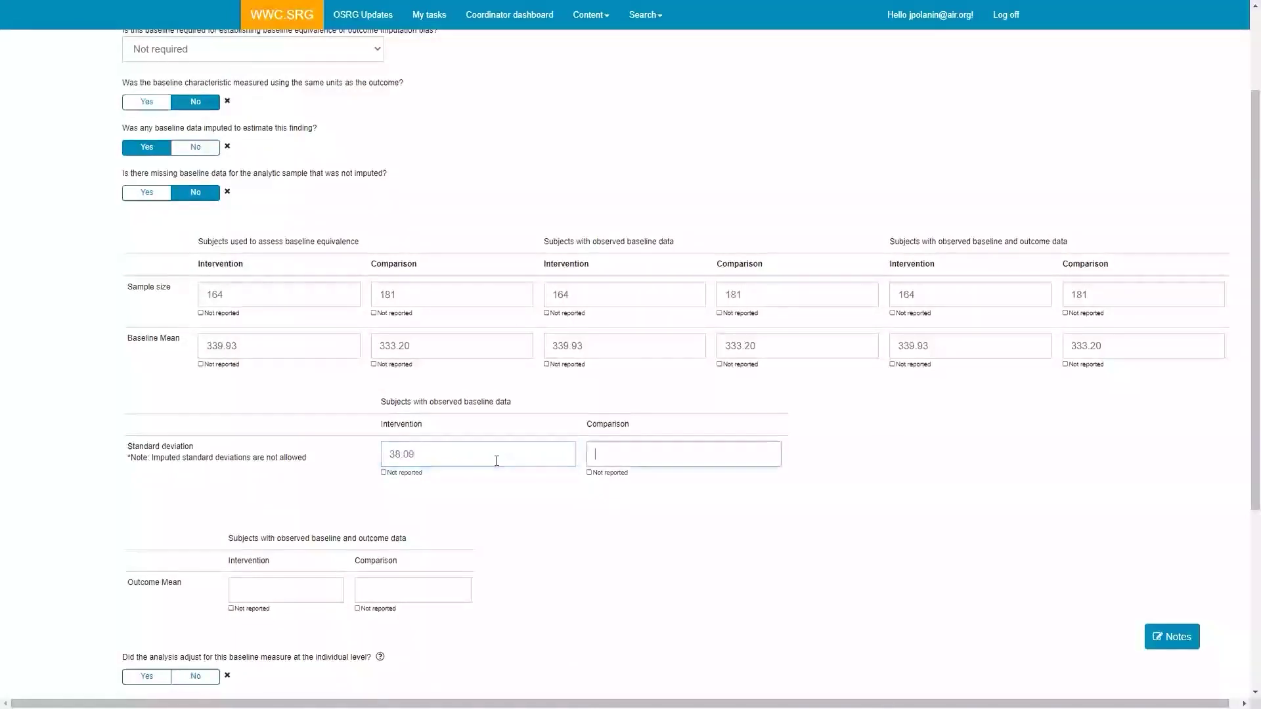
{"action": "type", "text": "29.6"}
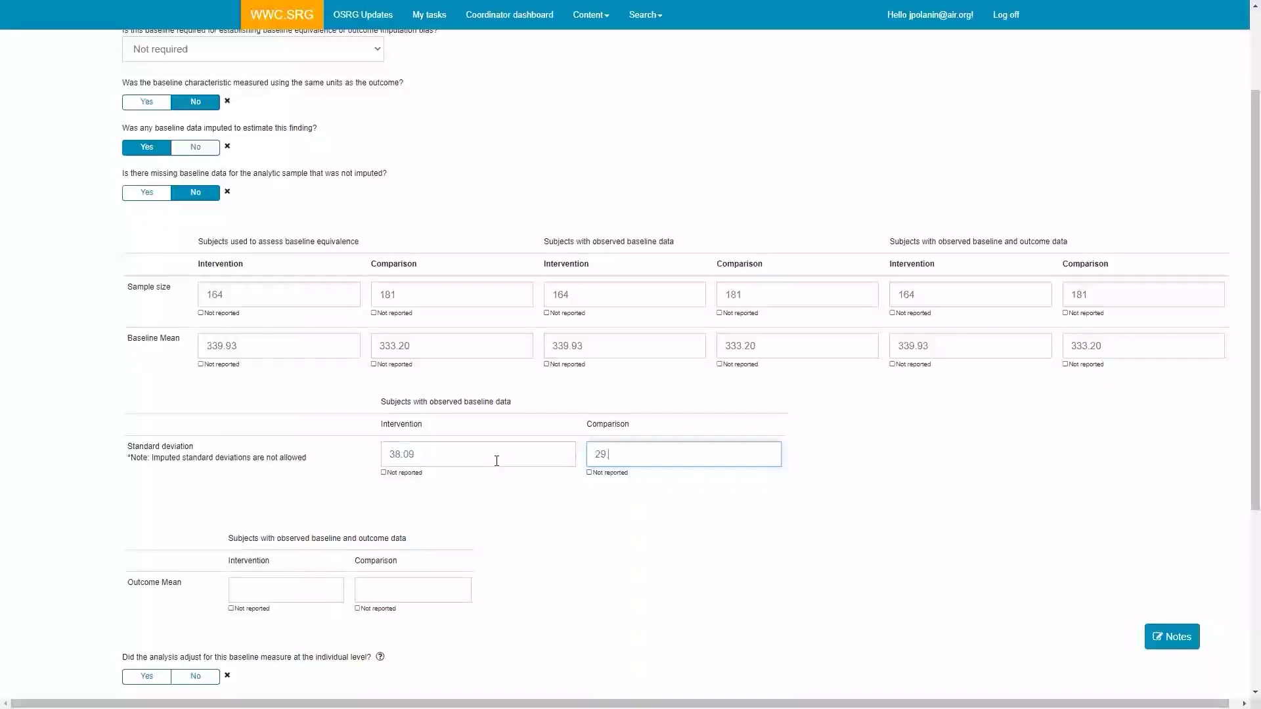
{"action": "left_click", "coordinate": [519, 578]}
Step: Copy the baseline means into the outcome means, giving 339.93 for intervention and 333.20 for comparison
{"action": "scroll", "coordinate": [519, 578], "scroll_direction": "down", "scroll_amount": 2}
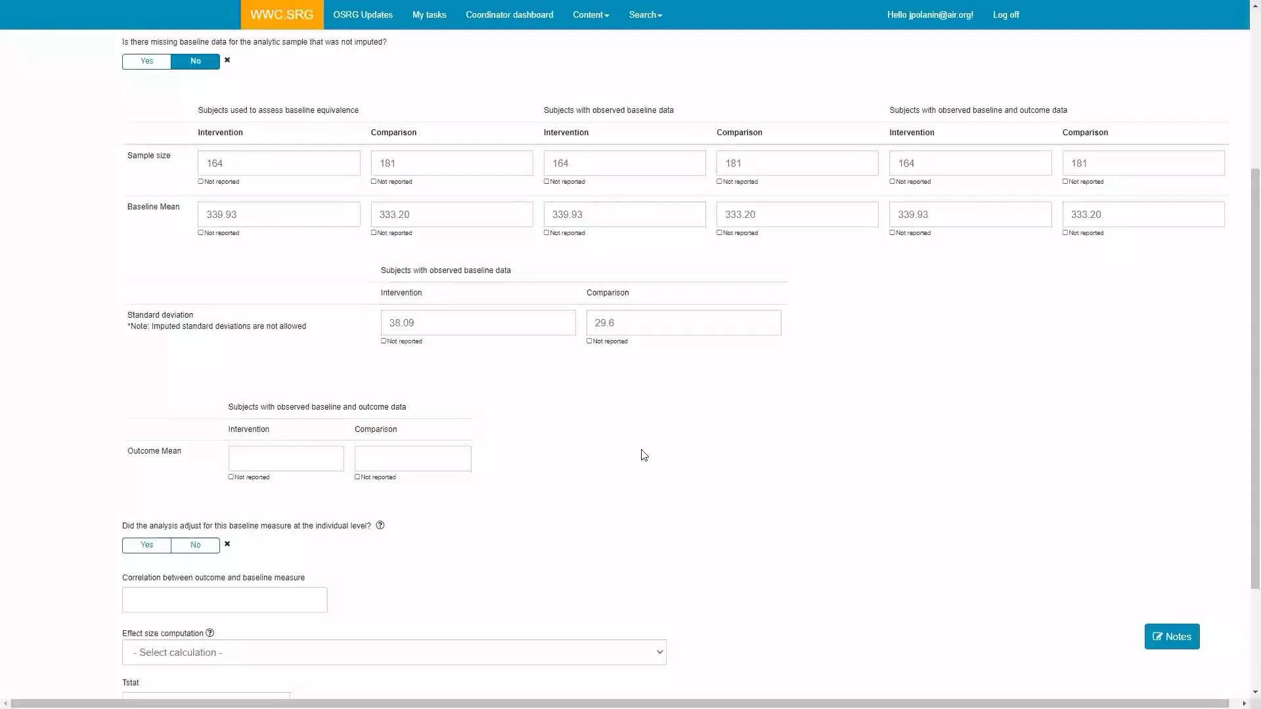
{"action": "double_click", "coordinate": [887, 221]}
{"action": "key", "text": "ctrl+c"}
{"action": "left_click", "coordinate": [244, 458]}
{"action": "key", "text": "ctrl+v"}
{"action": "key", "text": "Tab"}
{"action": "key", "text": "ctrl+c"}
{"action": "left_click", "coordinate": [388, 459]}
{"action": "key", "text": "ctrl+v"}
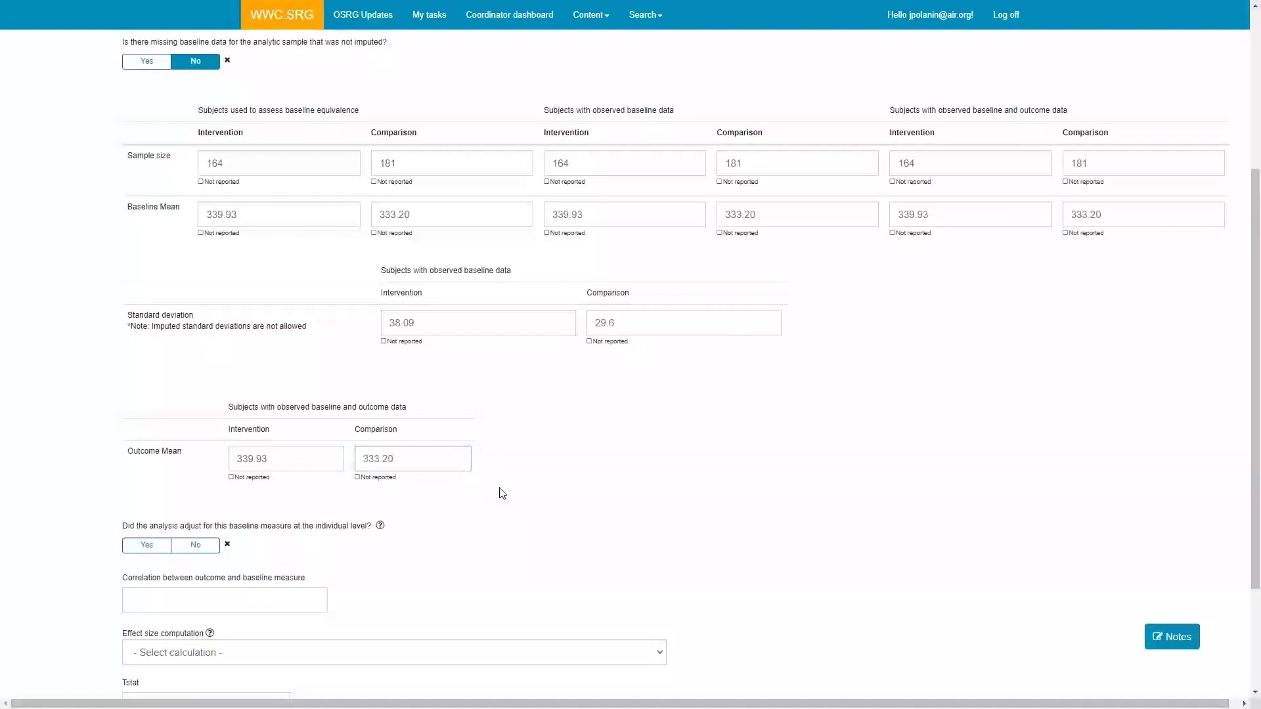
{"action": "scroll", "coordinate": [502, 493], "scroll_direction": "down", "scroll_amount": 2}
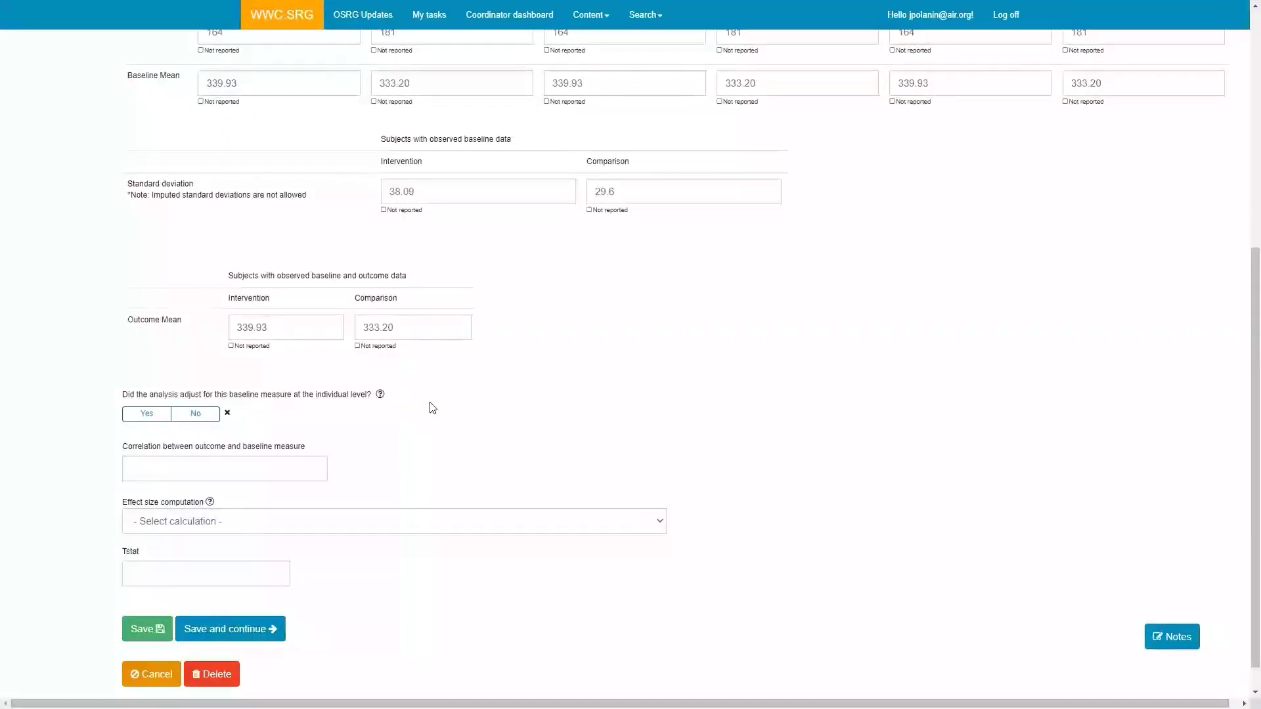
Step: Record that the analysis adjusted for this baseline measure at the individual level, using Regression or ANCOVA as the method
{"action": "left_click", "coordinate": [139, 418]}
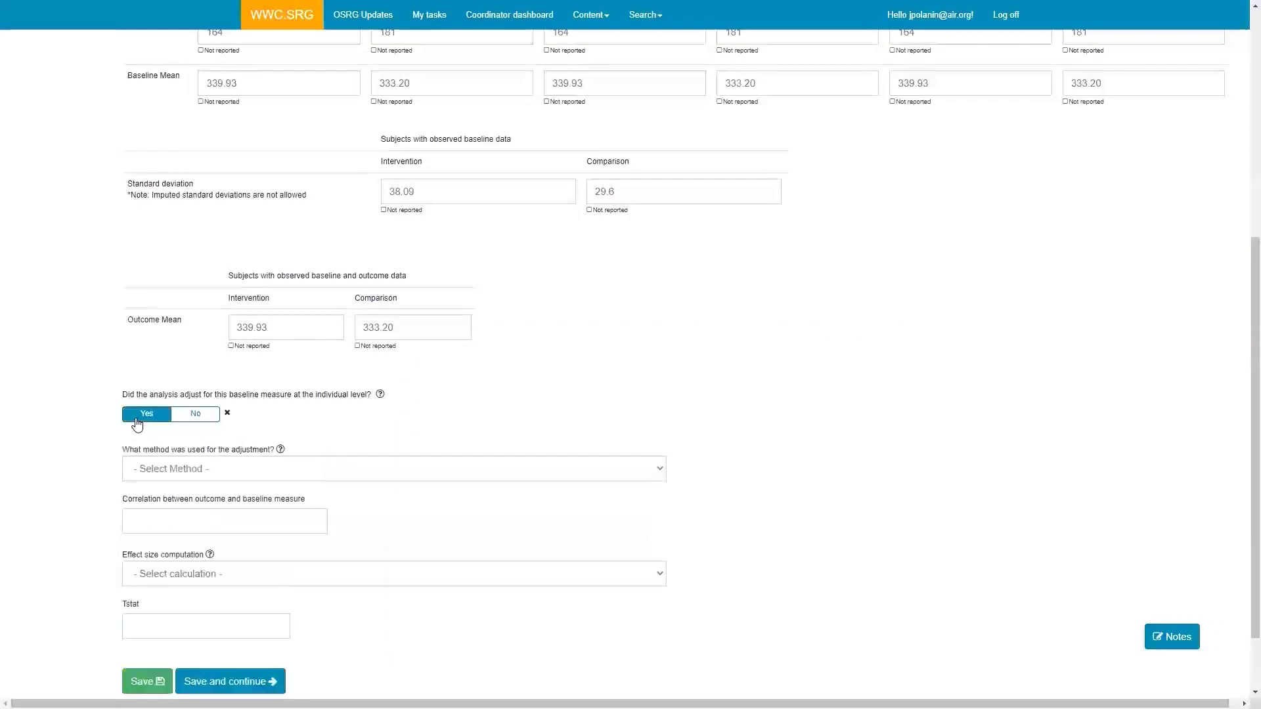
{"action": "left_click", "coordinate": [201, 463]}
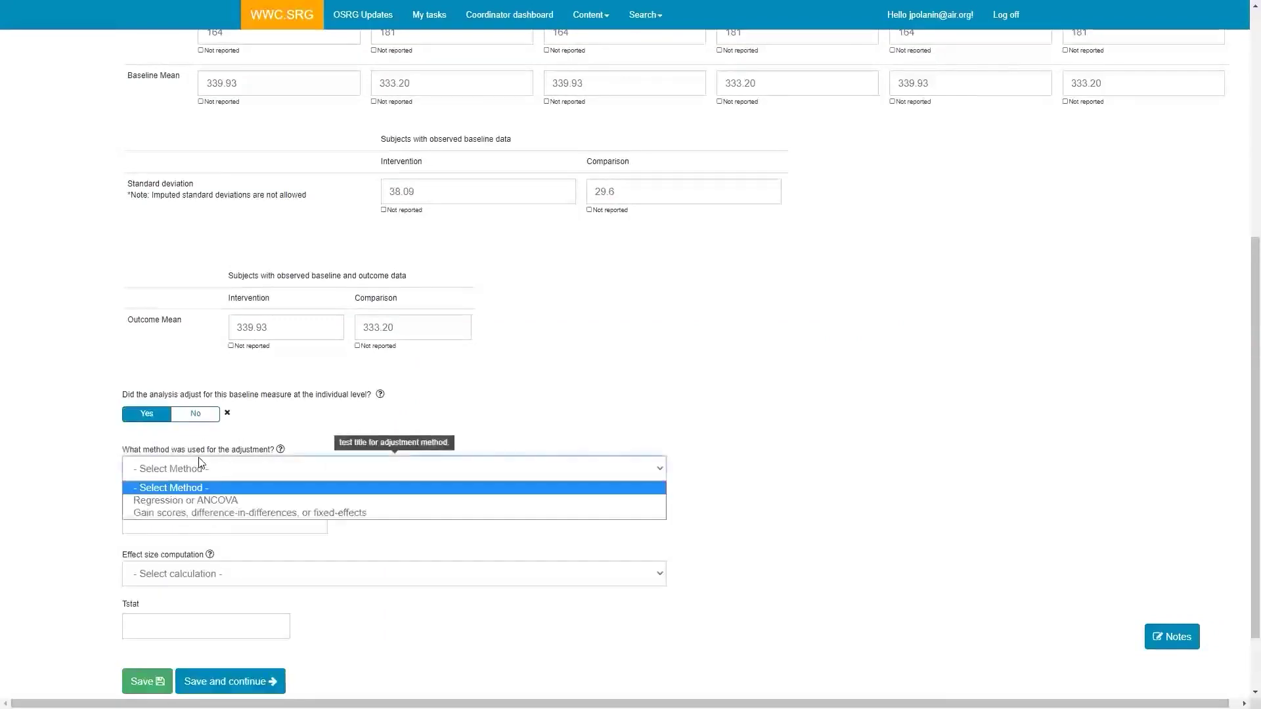
{"action": "left_click", "coordinate": [210, 499]}
{"action": "left_click", "coordinate": [234, 525]}
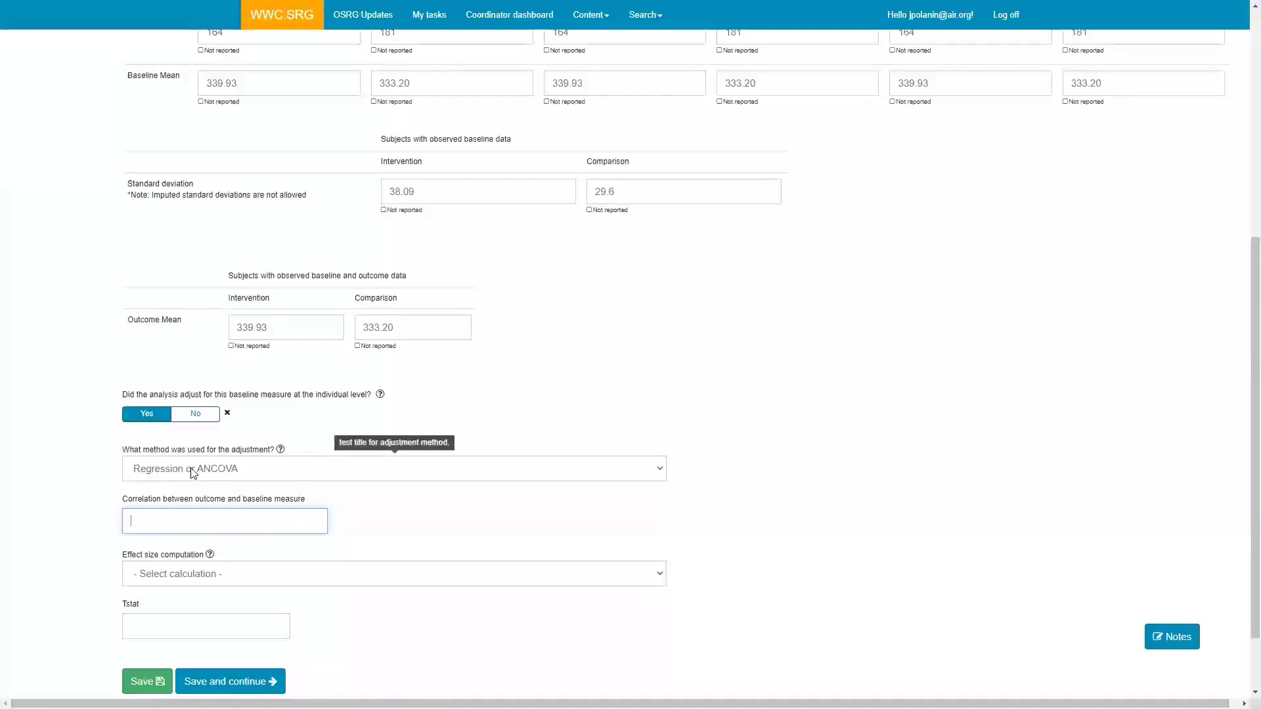
Step: Set the baseline measure's effect size computation to unadjusted mean and standard deviation, and save it to return to the finding
{"action": "left_click", "coordinate": [342, 576]}
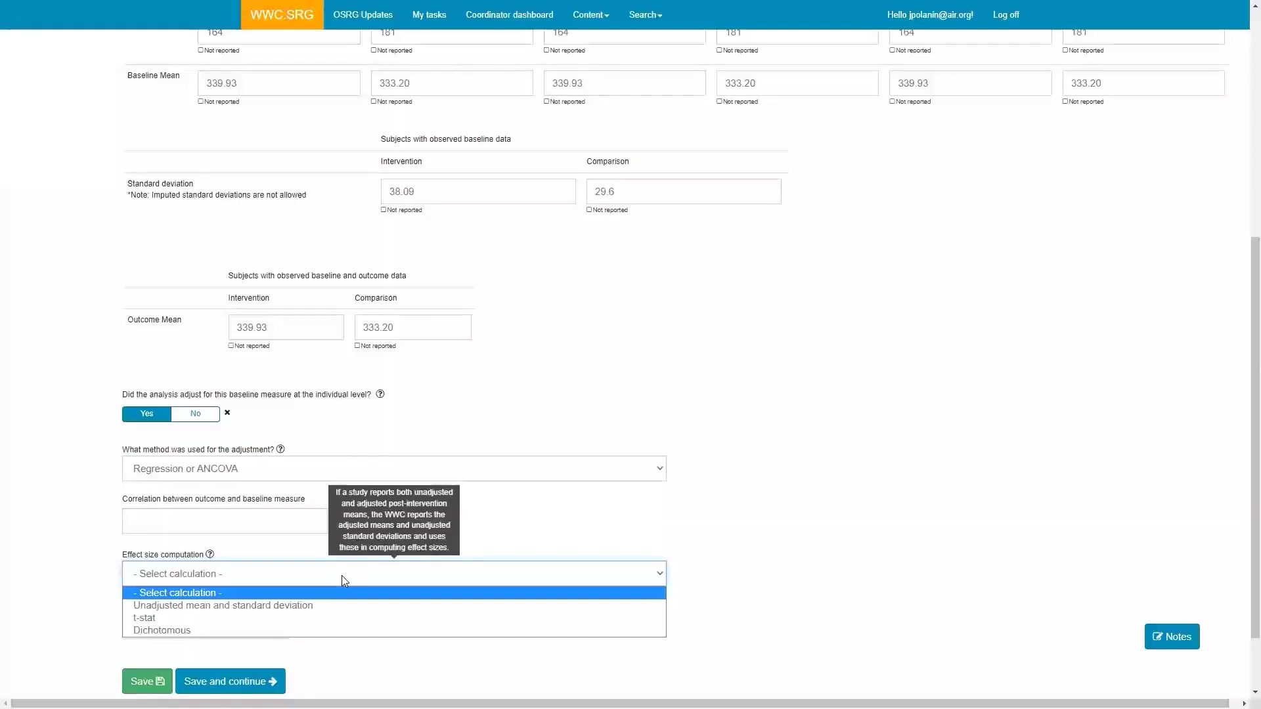
{"action": "left_click", "coordinate": [324, 606]}
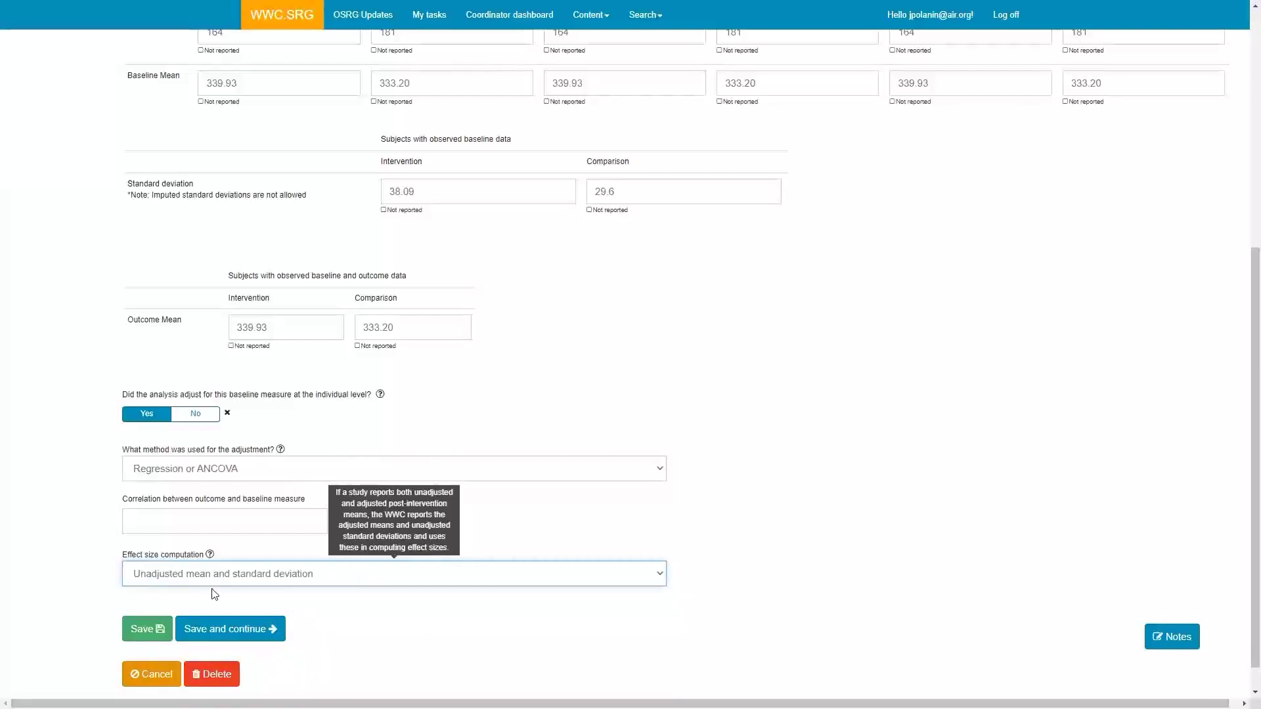
{"action": "left_click", "coordinate": [207, 632]}
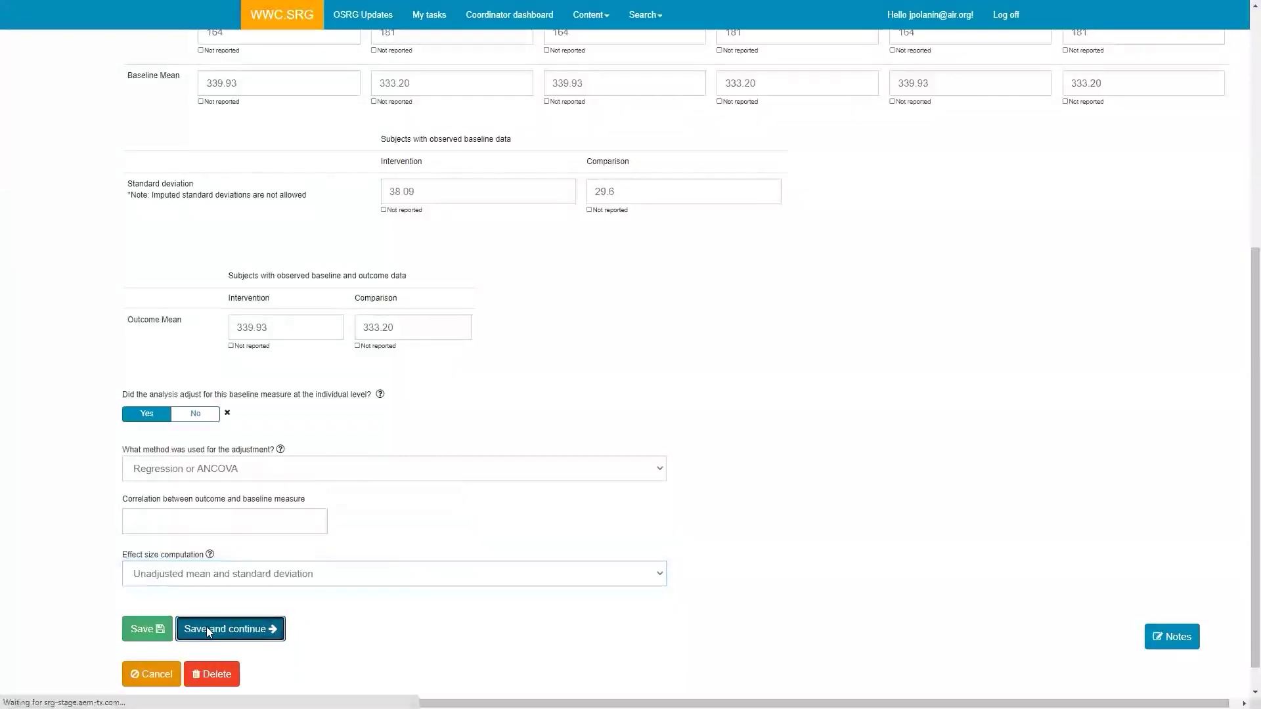
Step: Choose ANCOVA adjusted post as the effect size computation in the finding's analysis section
{"action": "scroll", "coordinate": [408, 469], "scroll_direction": "down", "scroll_amount": 13}
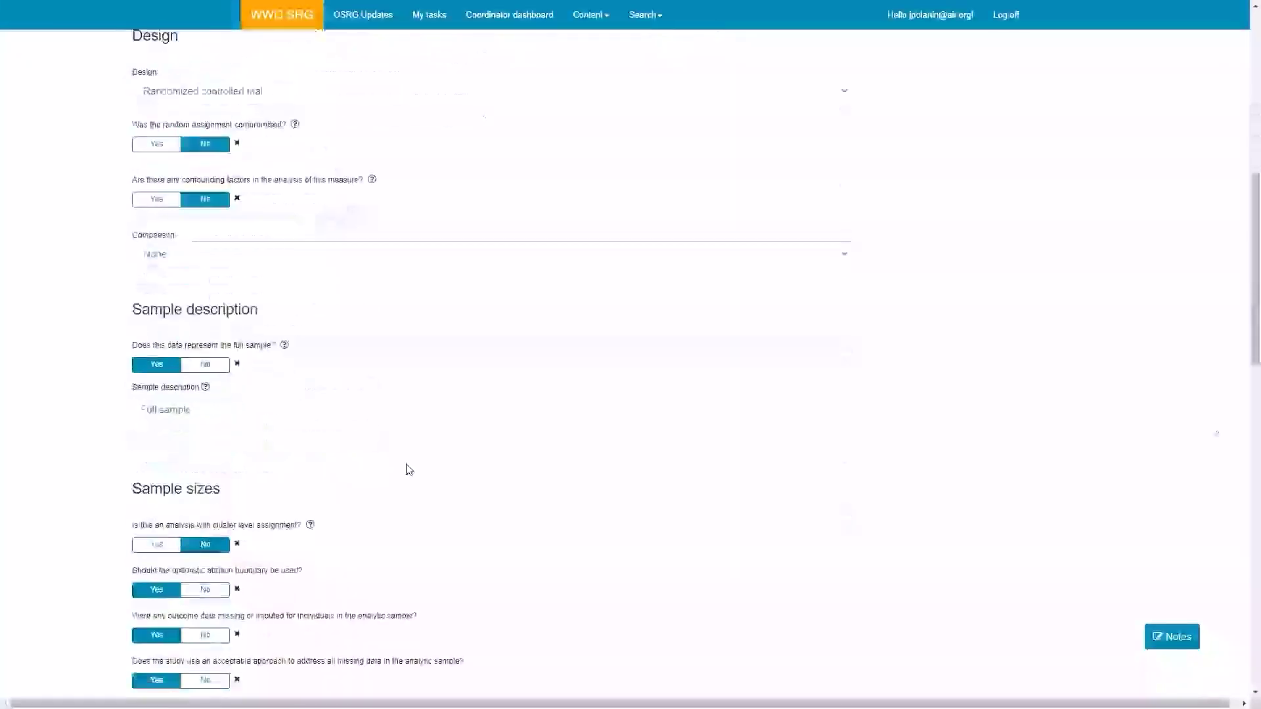
{"action": "scroll", "coordinate": [409, 469], "scroll_direction": "down", "scroll_amount": 3}
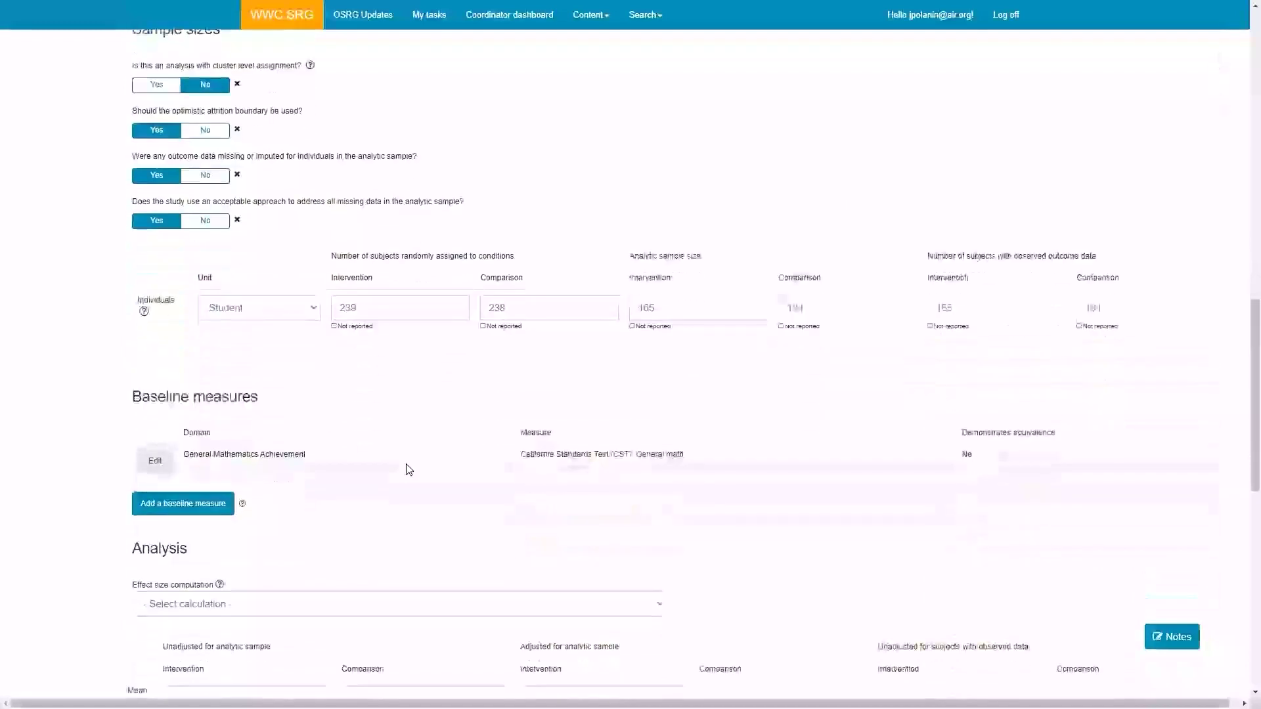
{"action": "scroll", "coordinate": [427, 449], "scroll_direction": "down", "scroll_amount": 6}
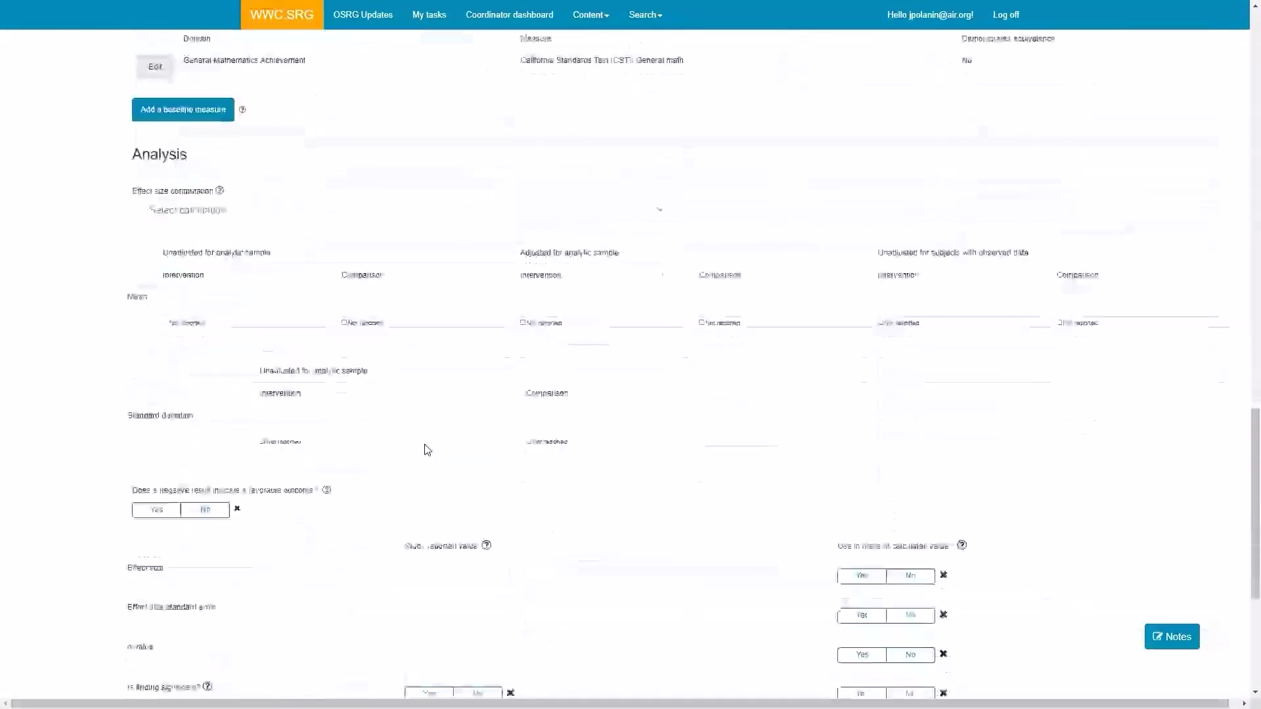
{"action": "left_click", "coordinate": [294, 149]}
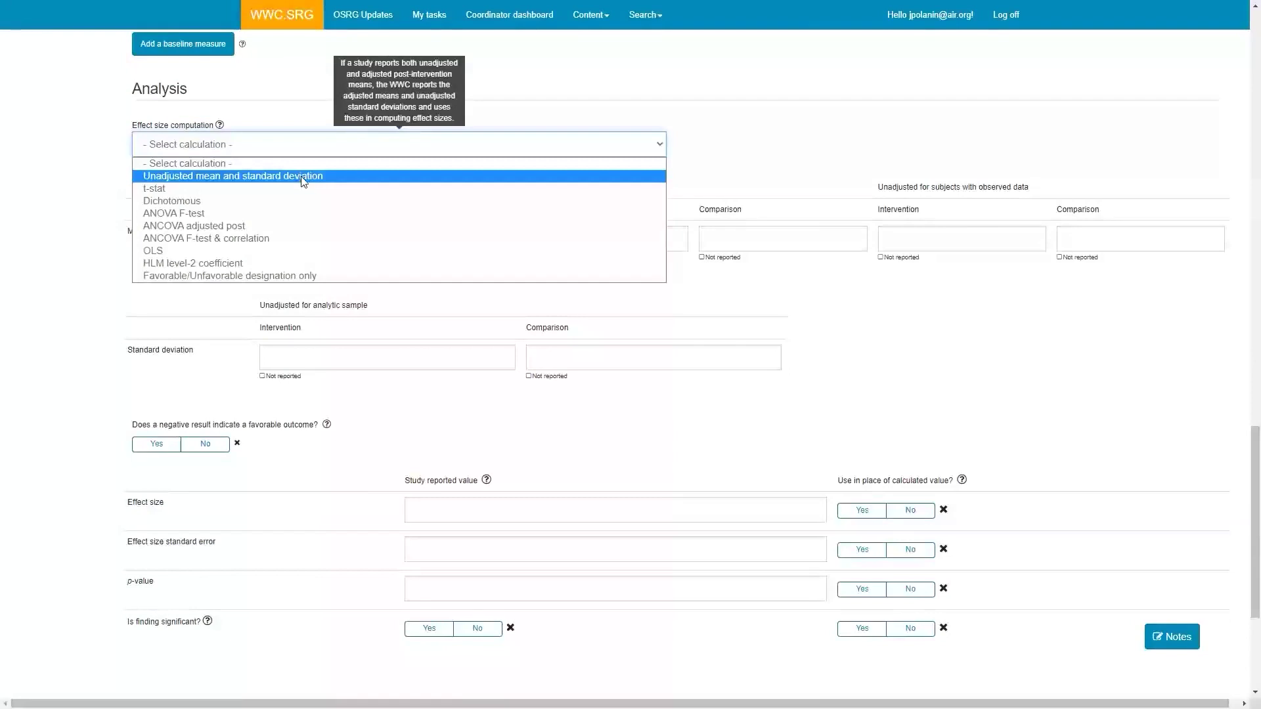
{"action": "left_click", "coordinate": [301, 226]}
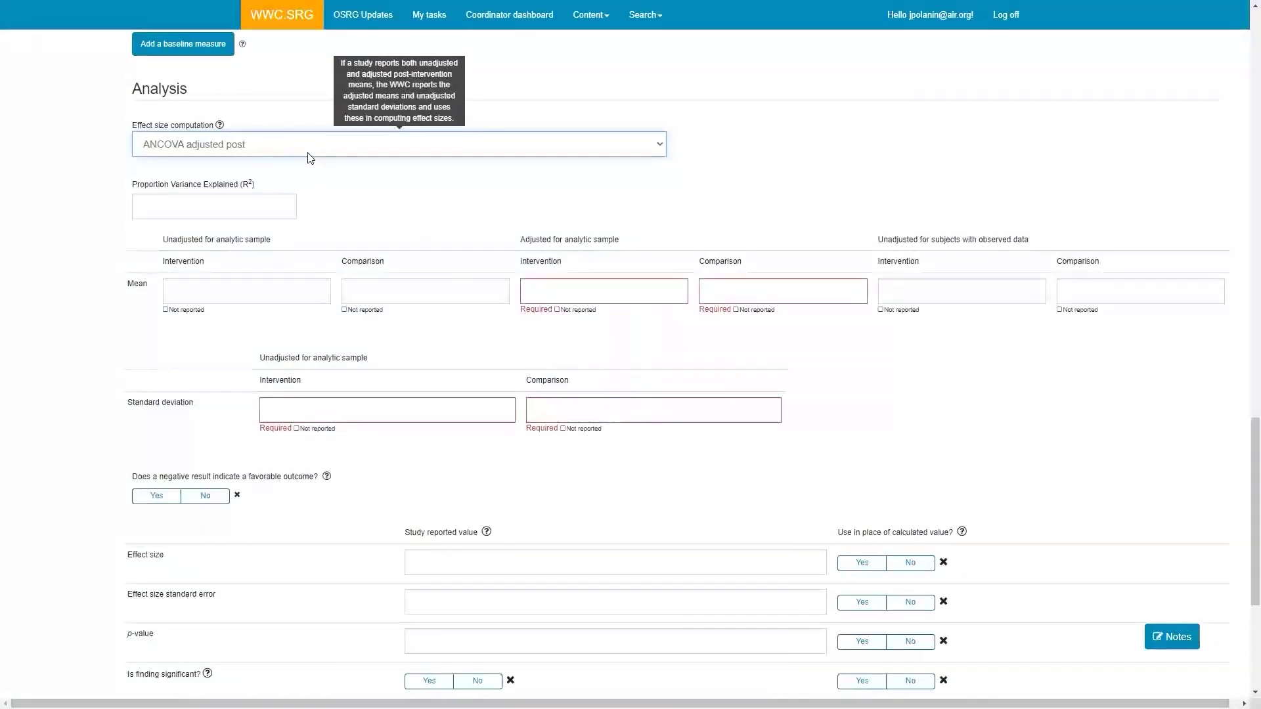
{"action": "left_click", "coordinate": [232, 200]}
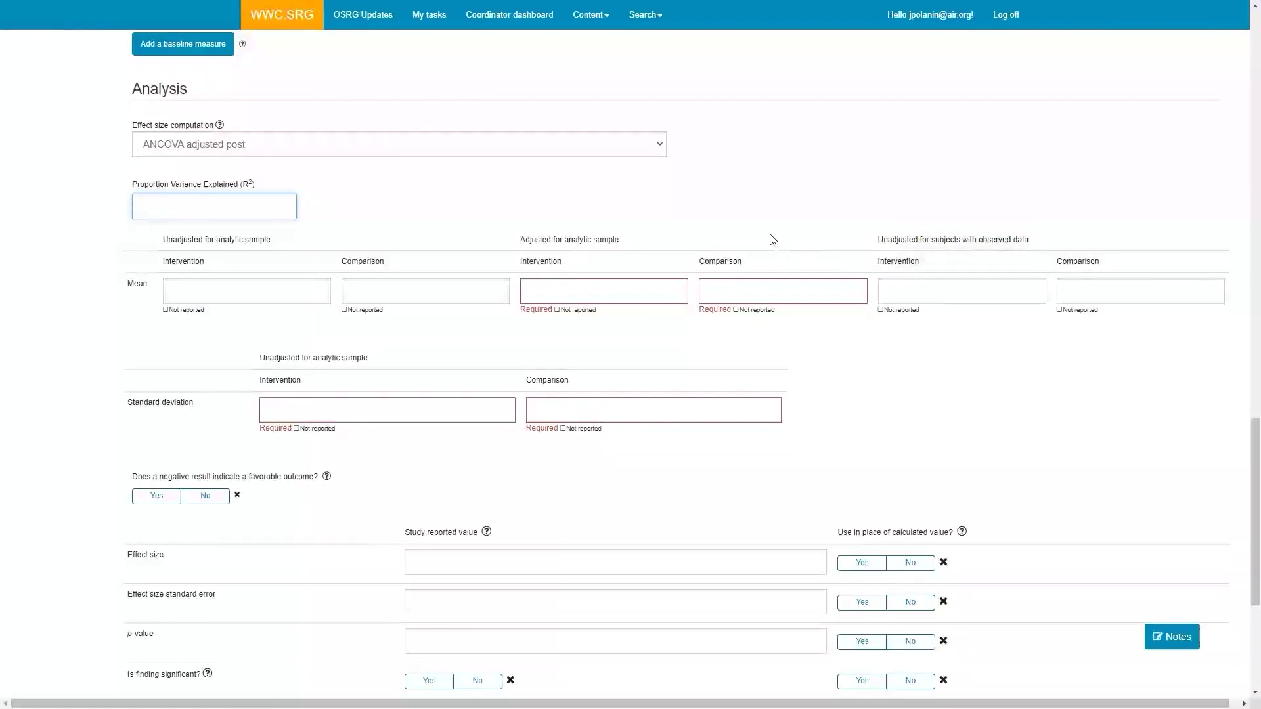
Step: Reopen the California Standards Test (CST): General math baseline measure, check its adjustment and computation settings, and save it again
{"action": "scroll", "coordinate": [769, 239], "scroll_direction": "up", "scroll_amount": 4}
{"action": "left_click", "coordinate": [155, 264]}
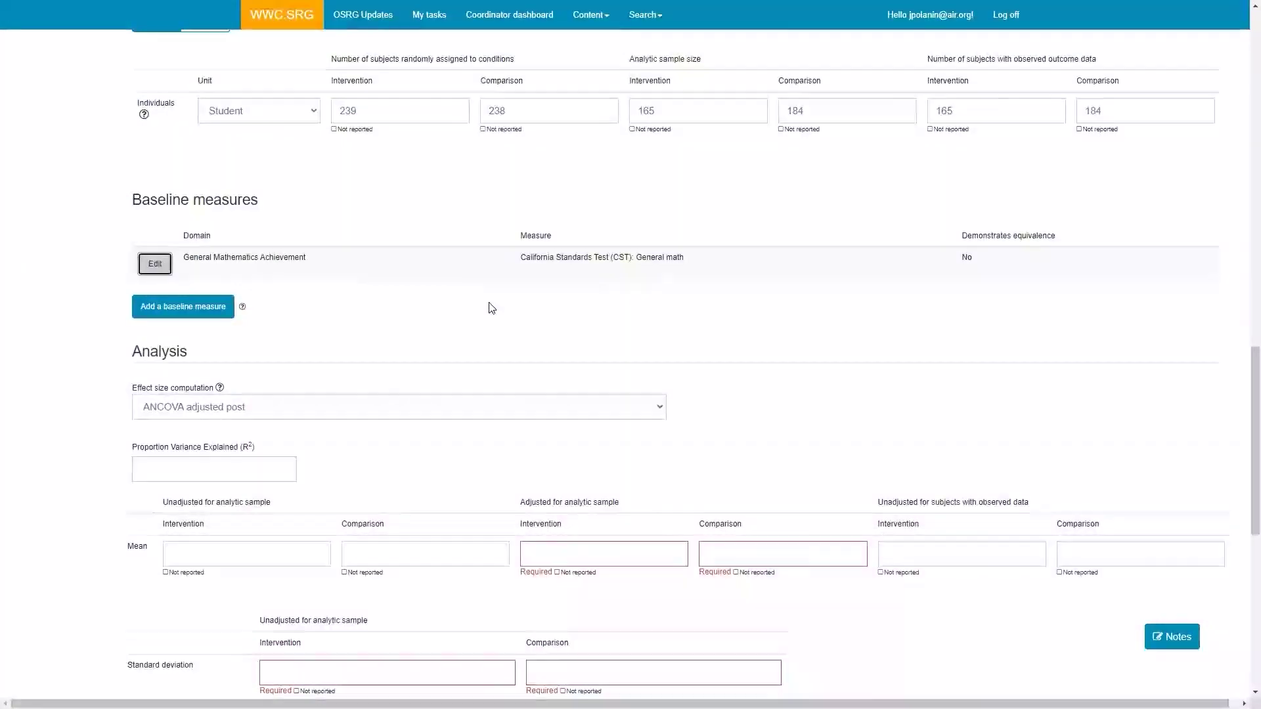
{"action": "scroll", "coordinate": [510, 328], "scroll_direction": "down", "scroll_amount": 5}
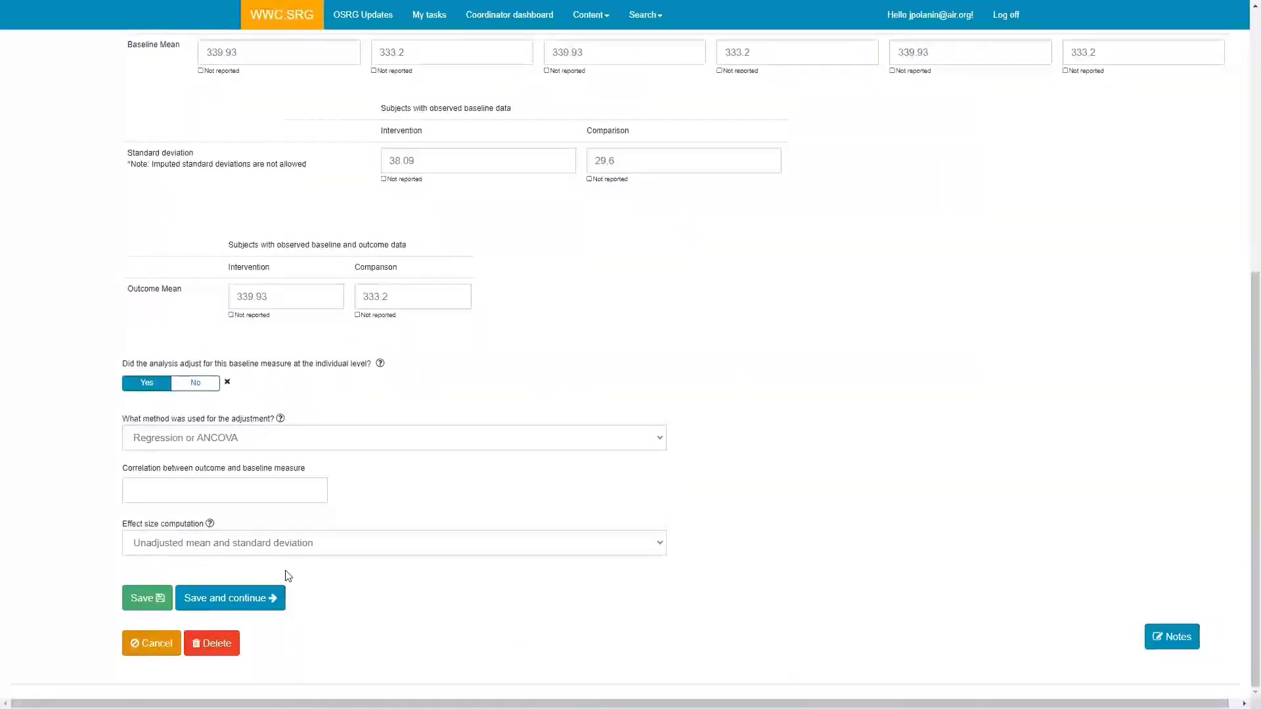
{"action": "left_click", "coordinate": [142, 599]}
{"action": "left_click", "coordinate": [242, 601]}
{"action": "scroll", "coordinate": [420, 368], "scroll_direction": "up", "scroll_amount": 15}
Step: Enter adjusted means for the analytic sample of 20.81 for intervention and 16.80 for comparison
{"action": "scroll", "coordinate": [420, 368], "scroll_direction": "down", "scroll_amount": 5}
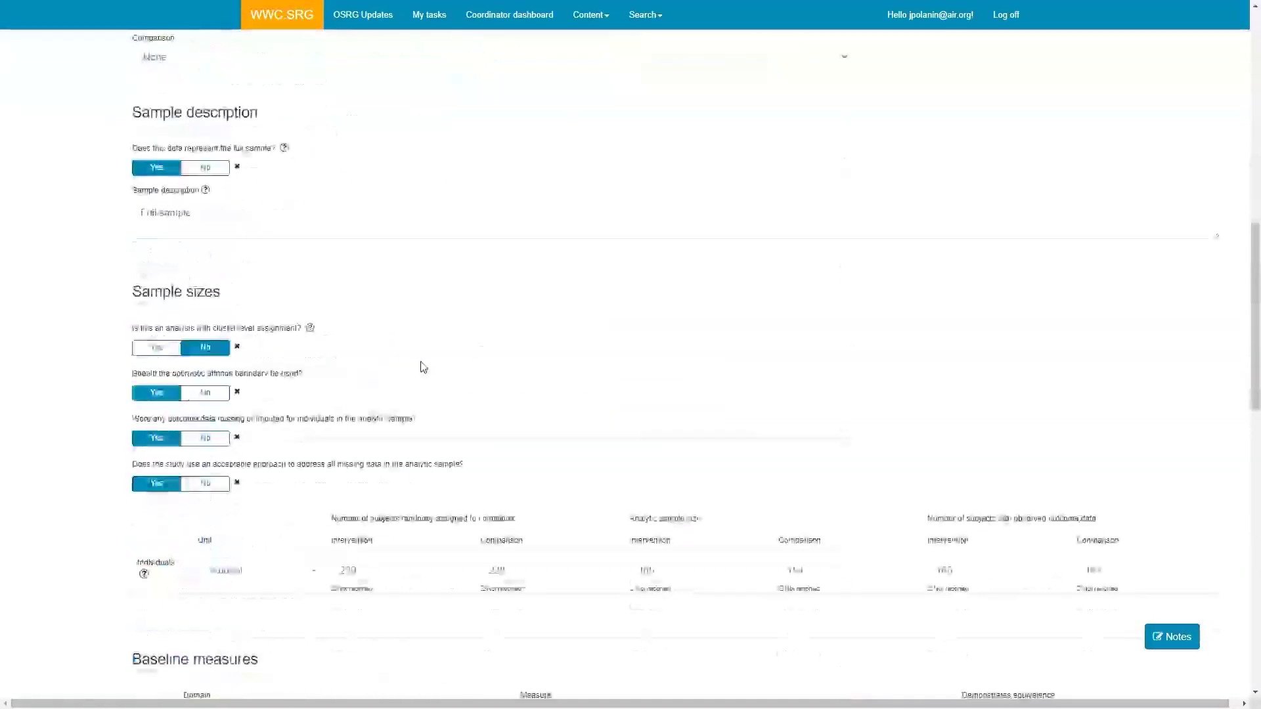
{"action": "scroll", "coordinate": [423, 368], "scroll_direction": "down", "scroll_amount": 8}
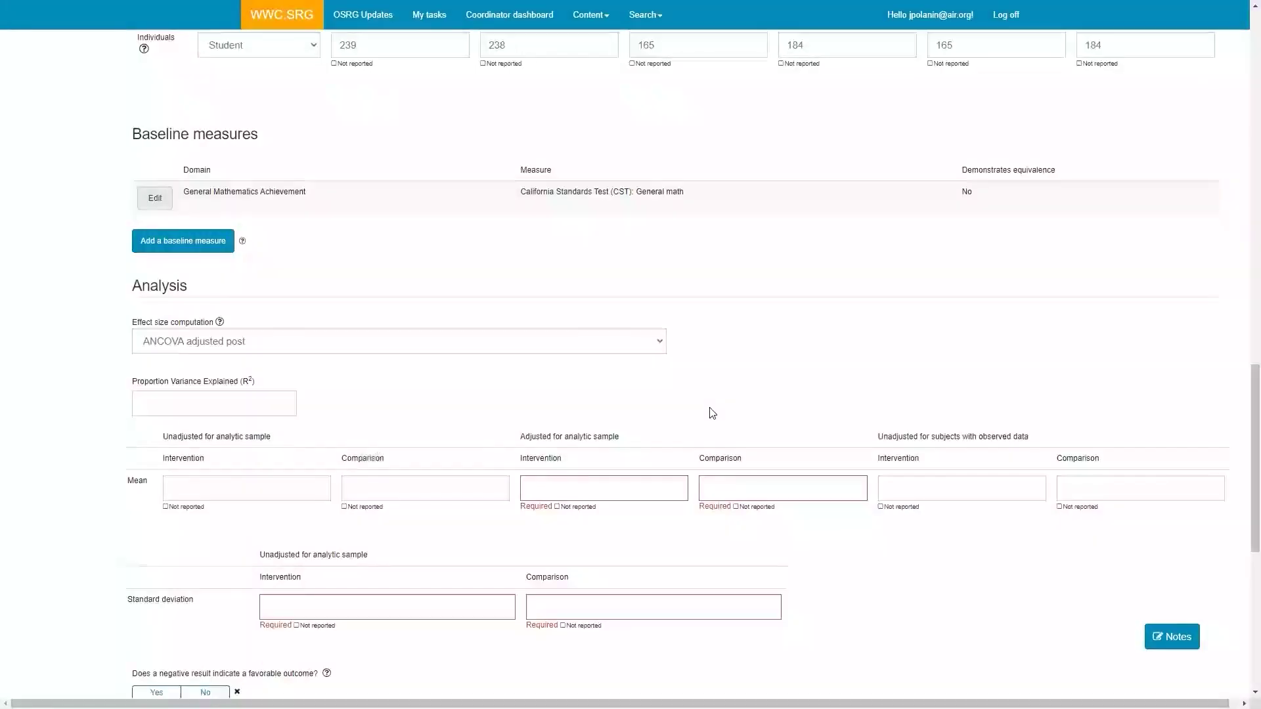
{"action": "left_click", "coordinate": [599, 487]}
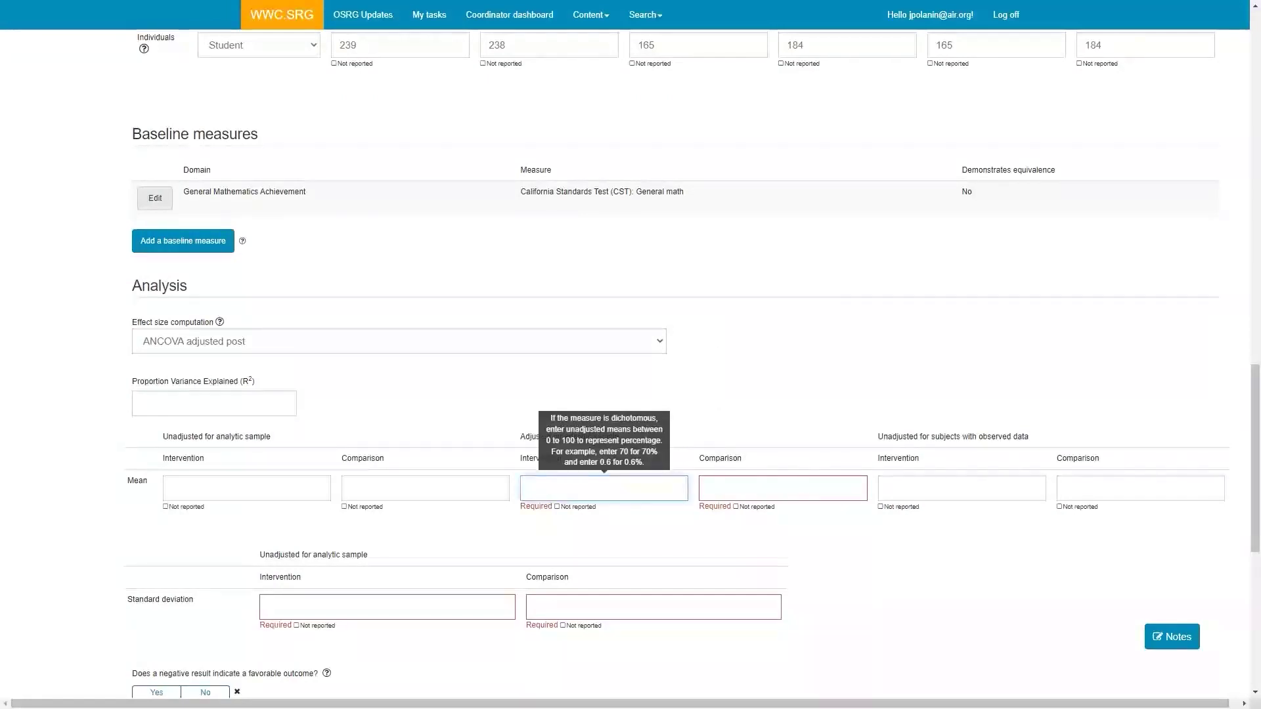
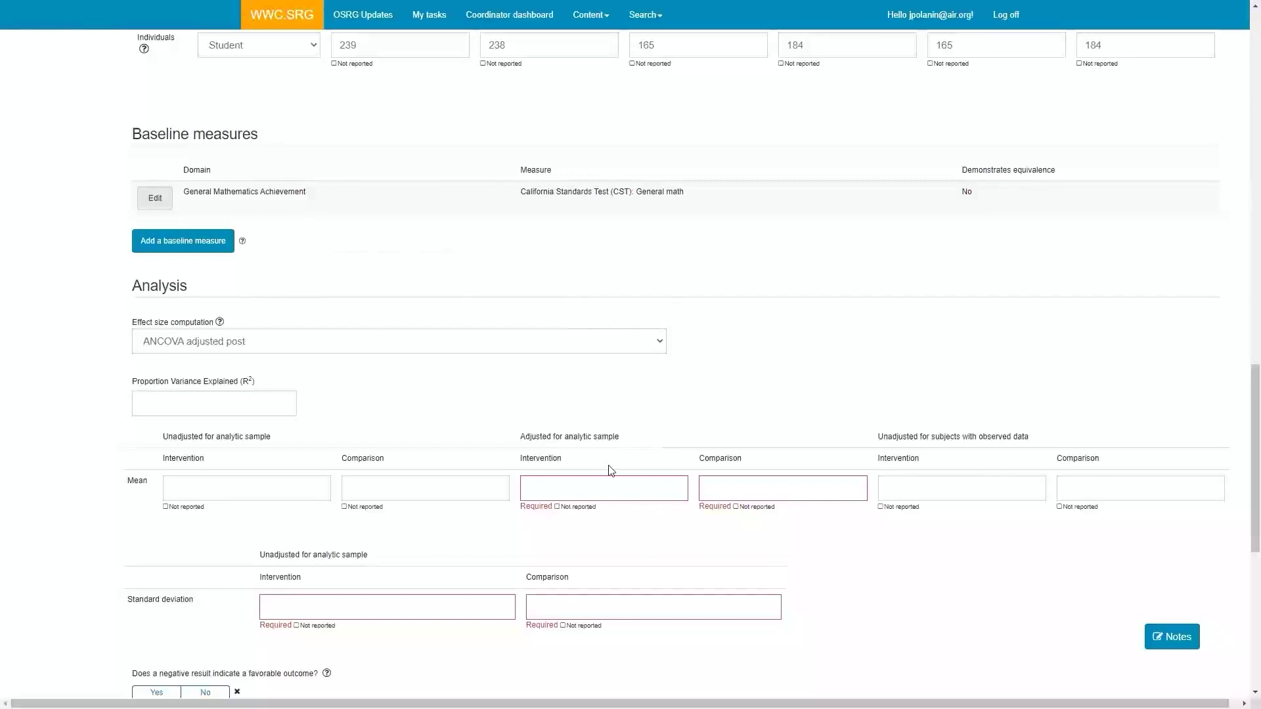
{"action": "left_click", "coordinate": [592, 488]}
{"action": "type", "text": "20.81"}
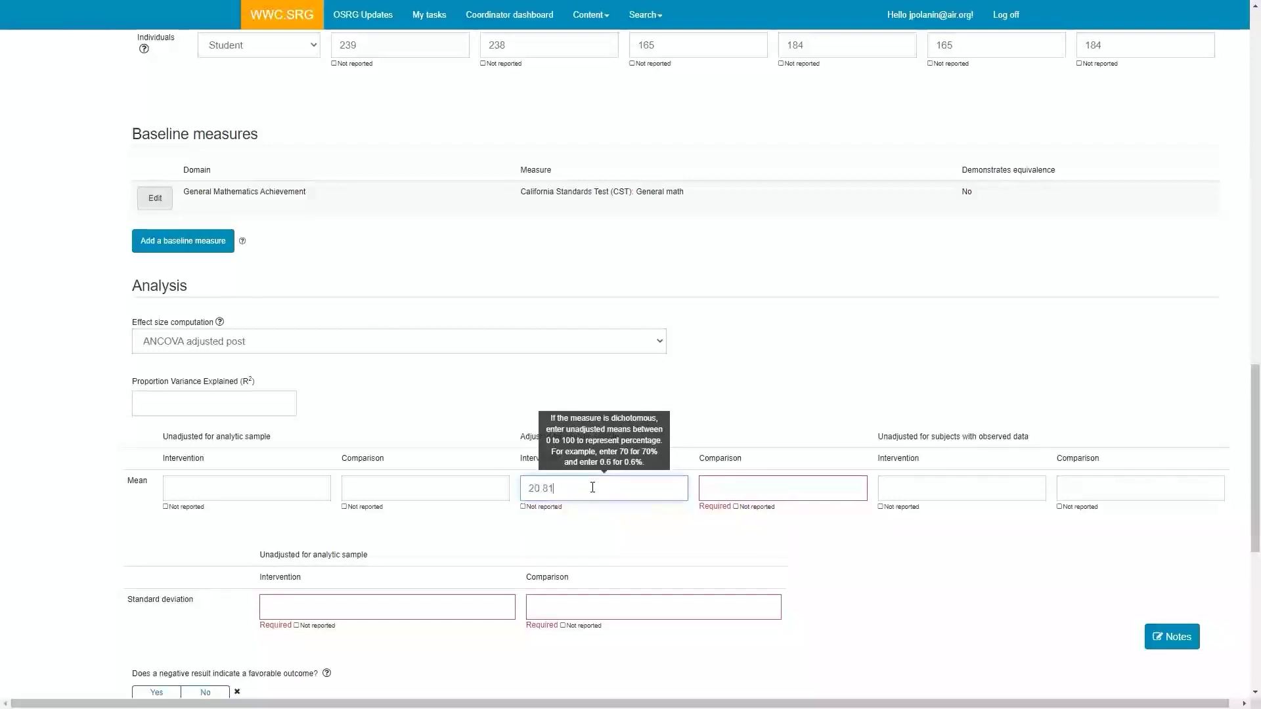
{"action": "key", "text": "Tab"}
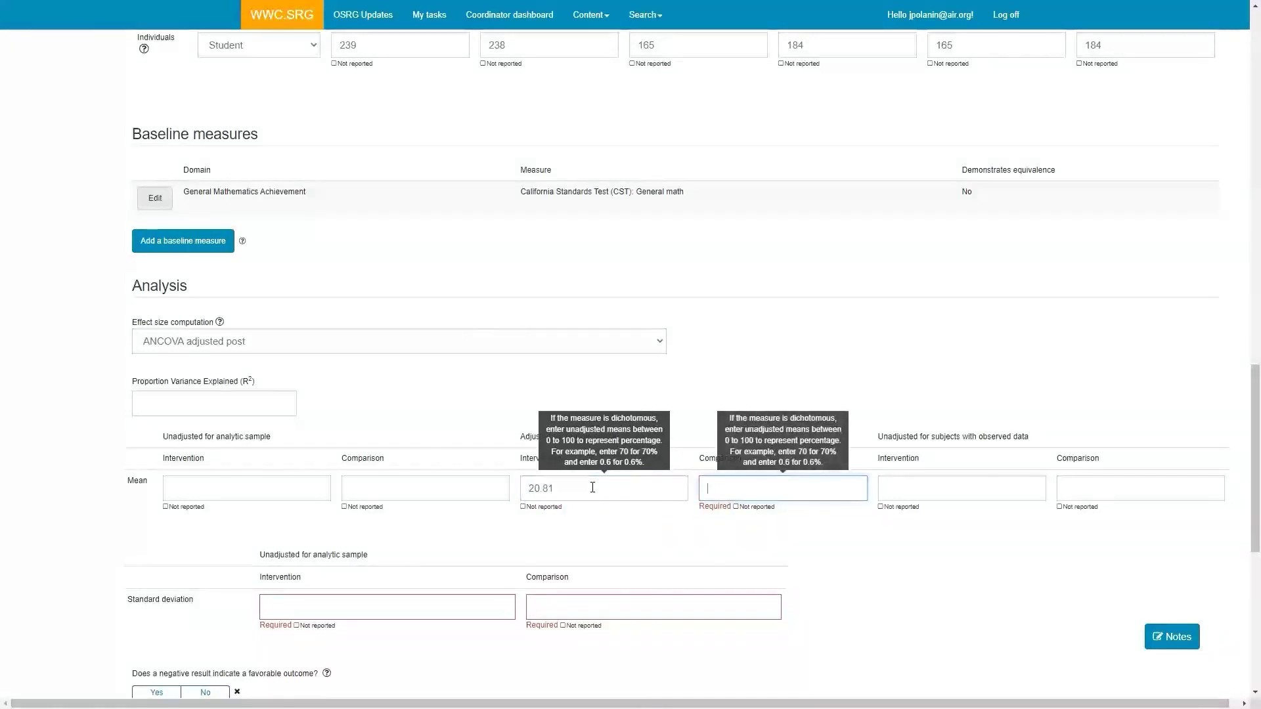
{"action": "type", "text": "16.80"}
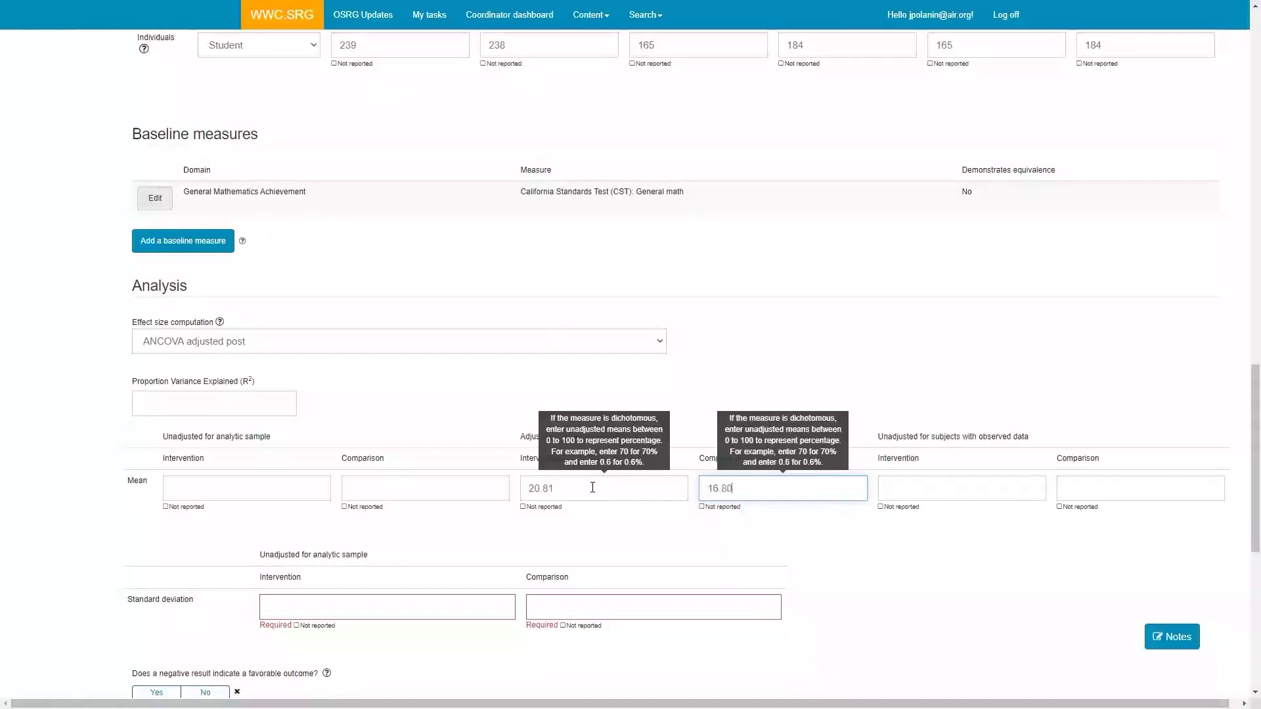
Step: Enter unadjusted standard deviations for the analytic sample of 6.63 for intervention and 5.92 for comparison
{"action": "key", "text": "Tab"}
{"action": "key", "text": "Tab"}
{"action": "key", "text": "Tab"}
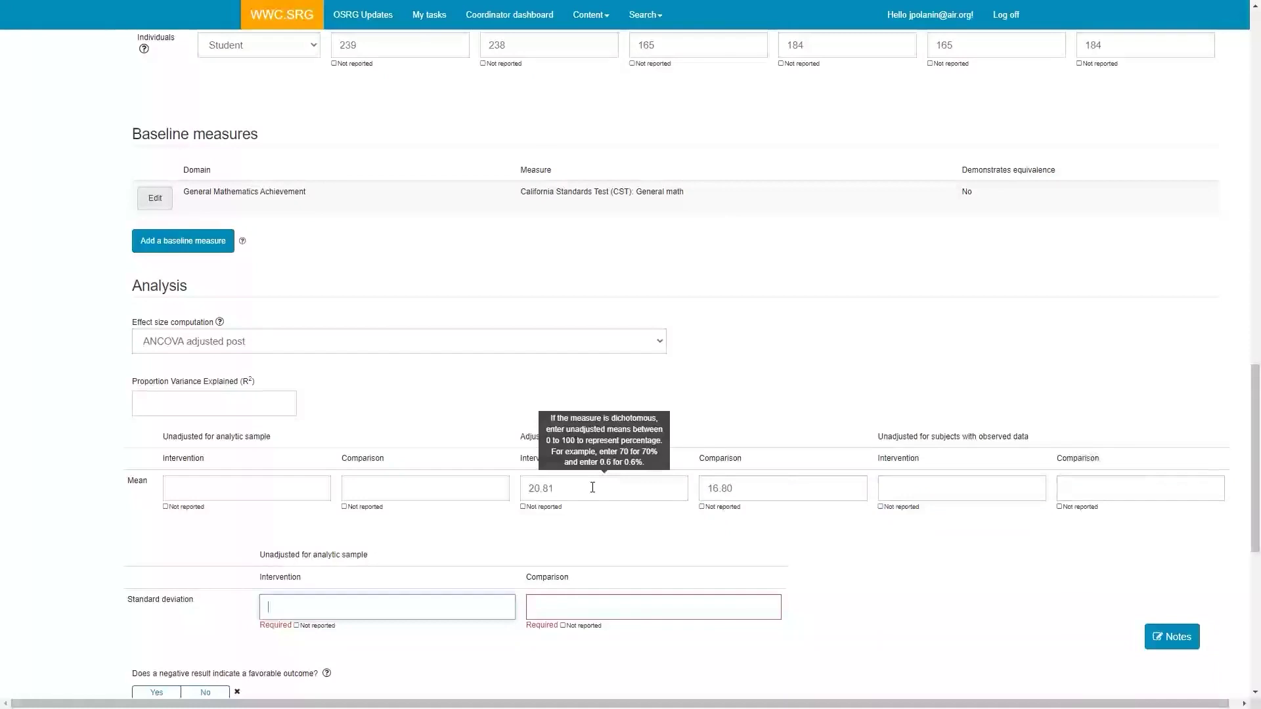
{"action": "type", "text": "6.63"}
{"action": "key", "text": "Tab"}
{"action": "type", "text": "5.92"}
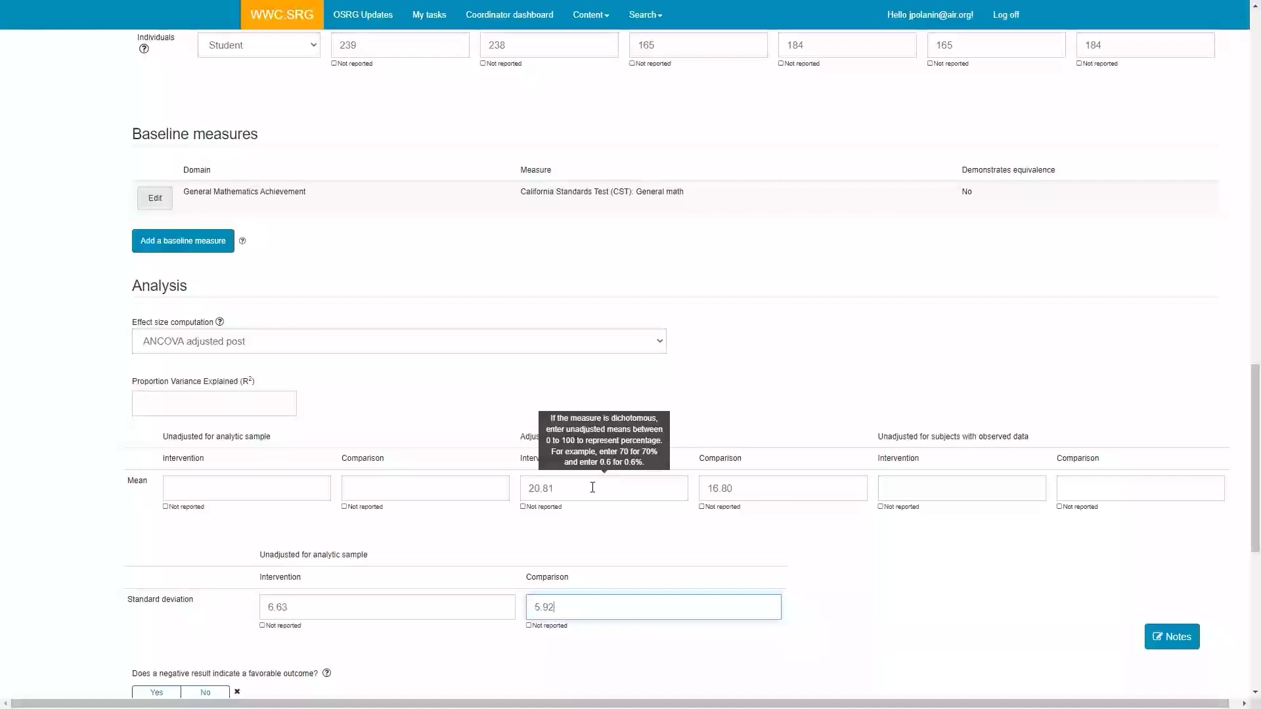
{"action": "left_click", "coordinate": [920, 619]}
Step: Mark a negative result as not favorable and enter a study-reported effect size of 0.68 that does not replace the calculated value
{"action": "scroll", "coordinate": [808, 563], "scroll_direction": "down", "scroll_amount": 4}
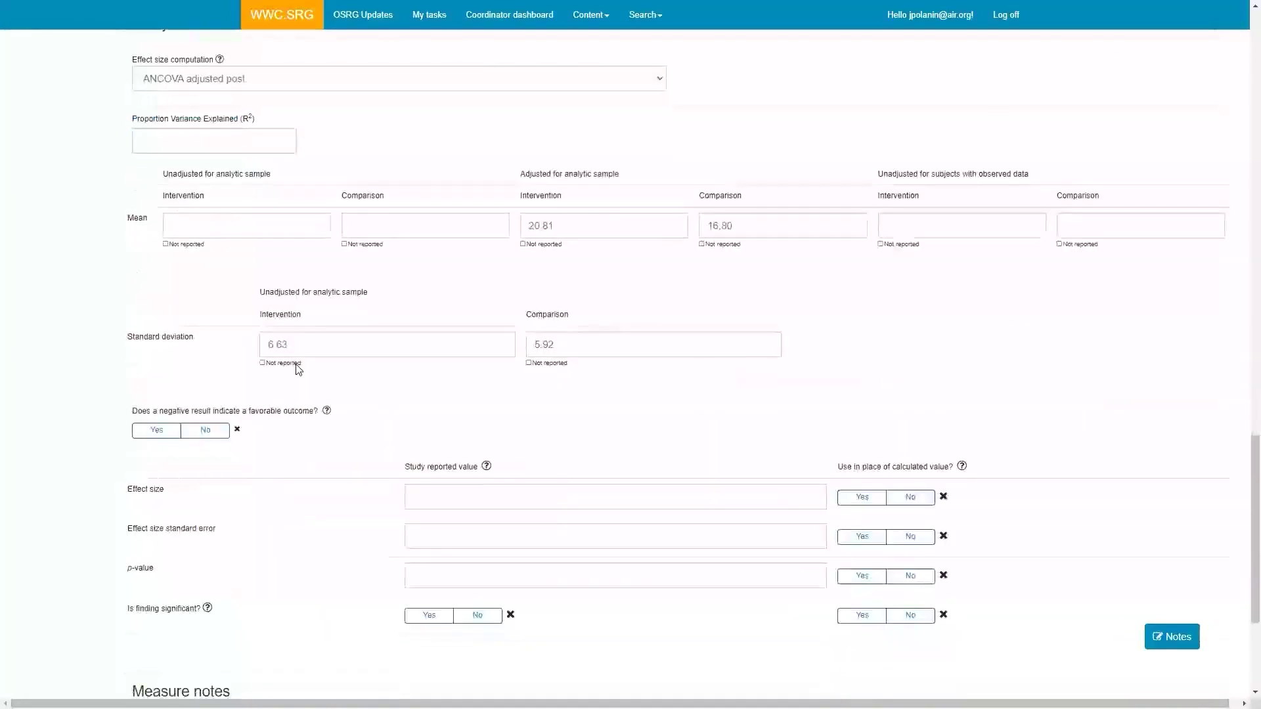
{"action": "left_click", "coordinate": [209, 432]}
{"action": "left_click", "coordinate": [589, 487]}
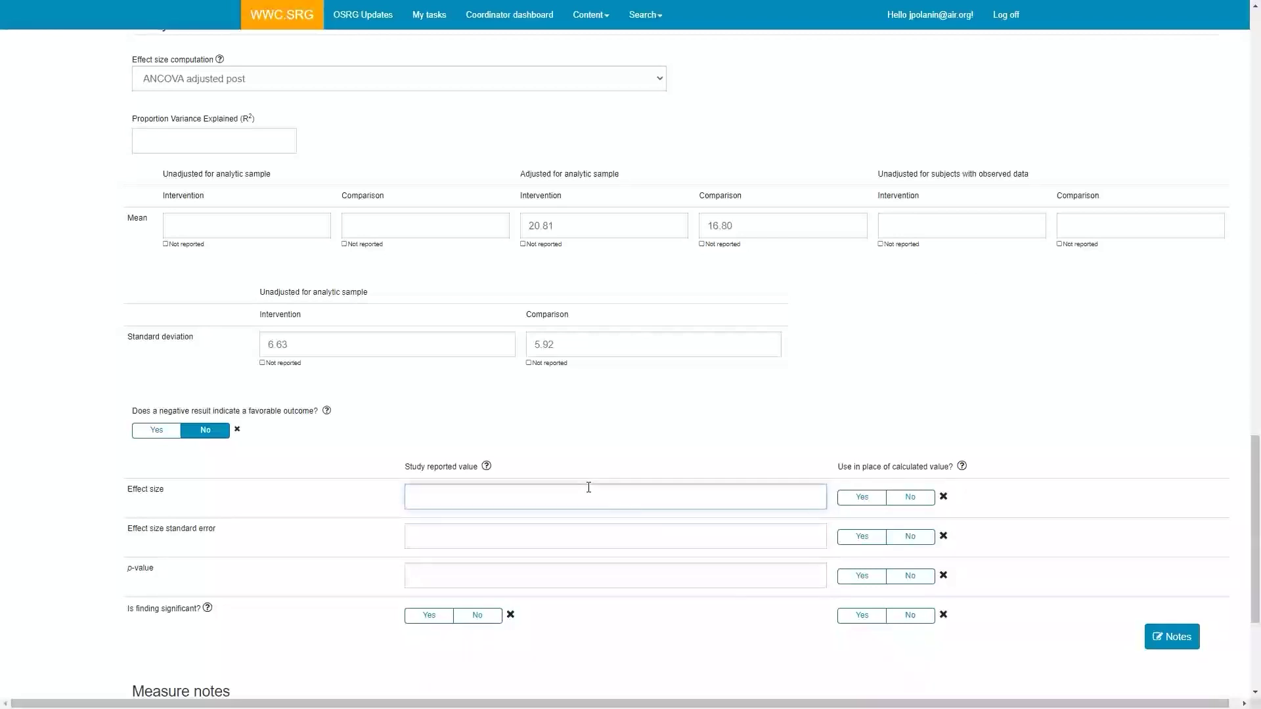
{"action": "type", "text": "0.68"}
{"action": "key", "text": "Tab"}
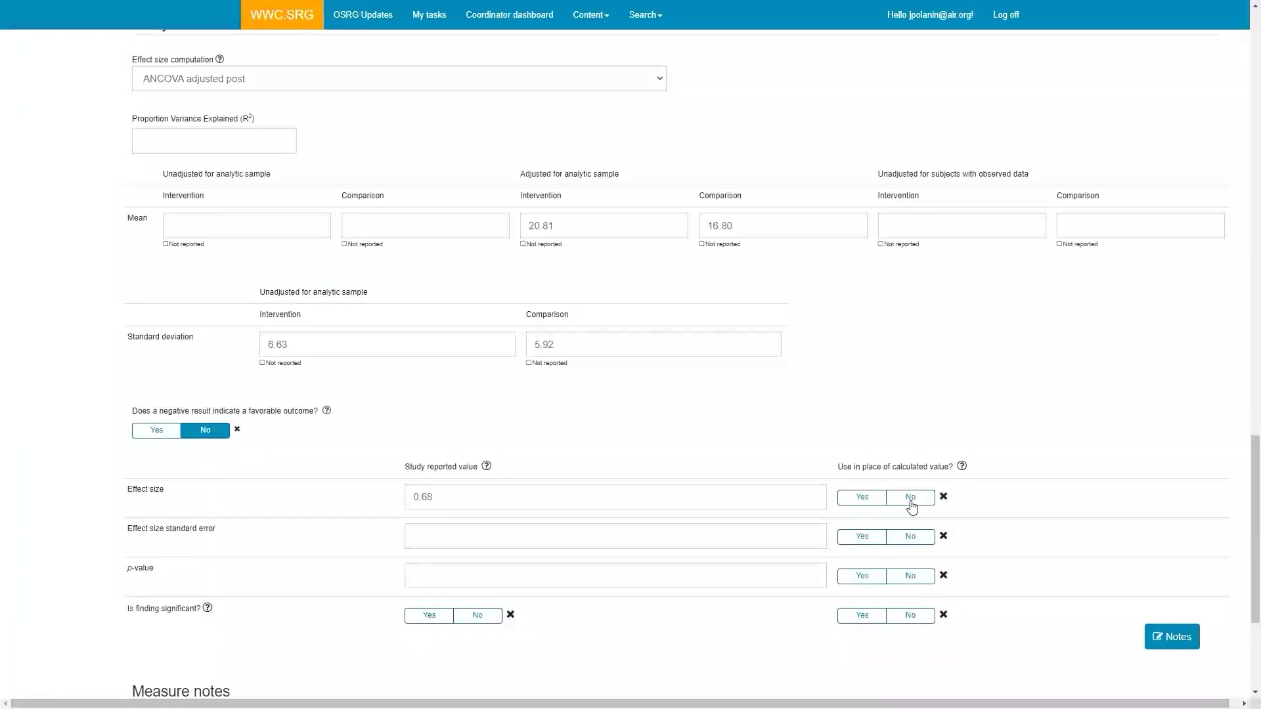
{"action": "left_click", "coordinate": [910, 498]}
Step: Enter the study-reported p-value .000 for use in place of the calculated one, and mark the finding as significant
{"action": "left_click", "coordinate": [691, 575]}
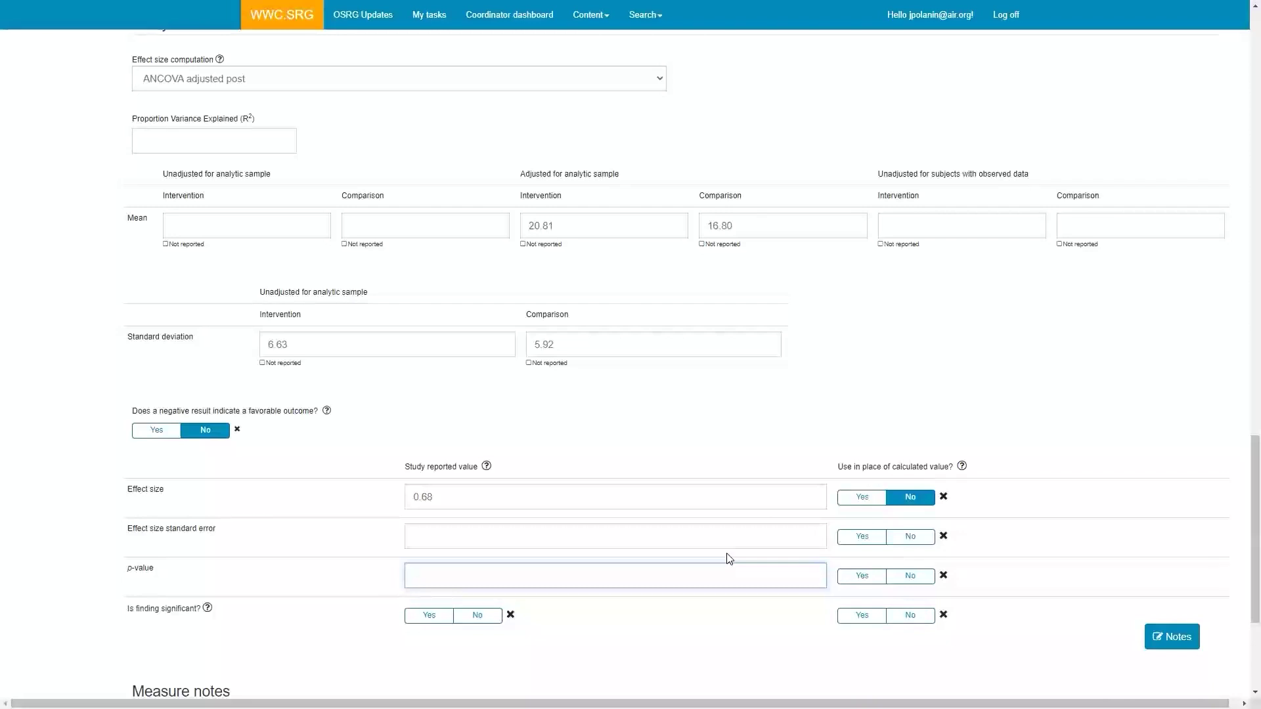
{"action": "type", "text": ".000"}
{"action": "left_click", "coordinate": [863, 577]}
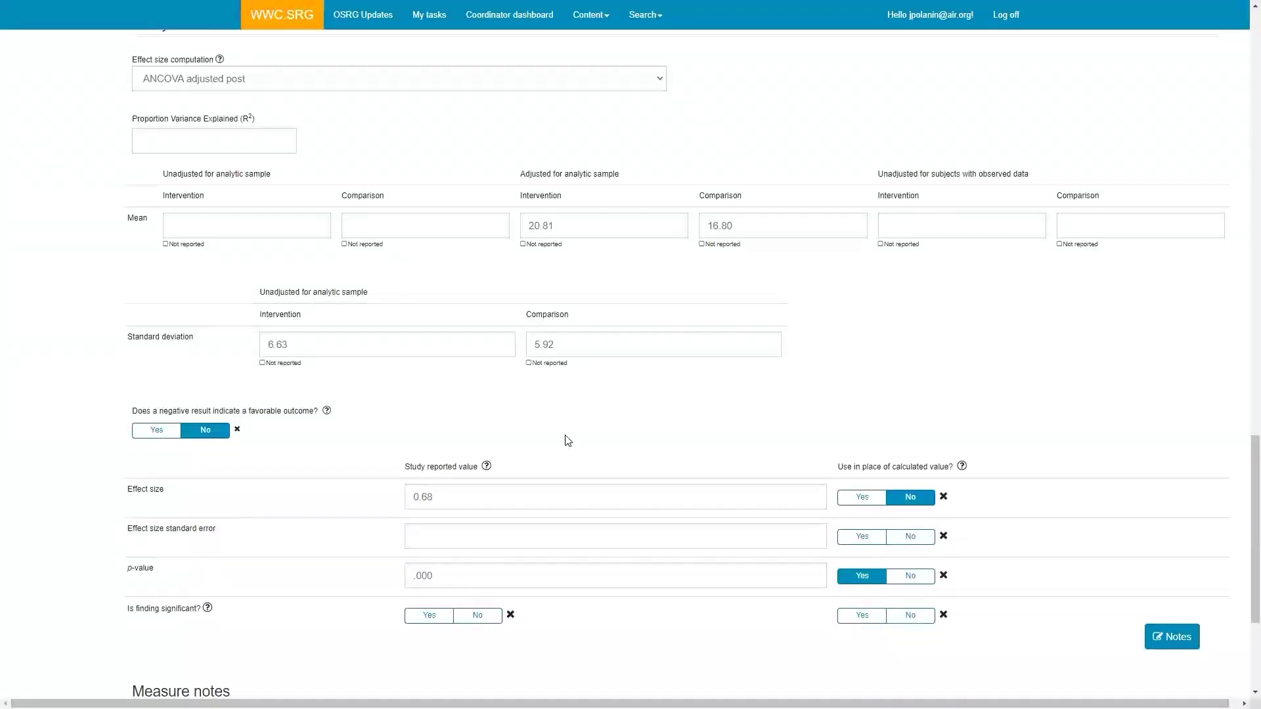
{"action": "scroll", "coordinate": [565, 439], "scroll_direction": "down", "scroll_amount": 3}
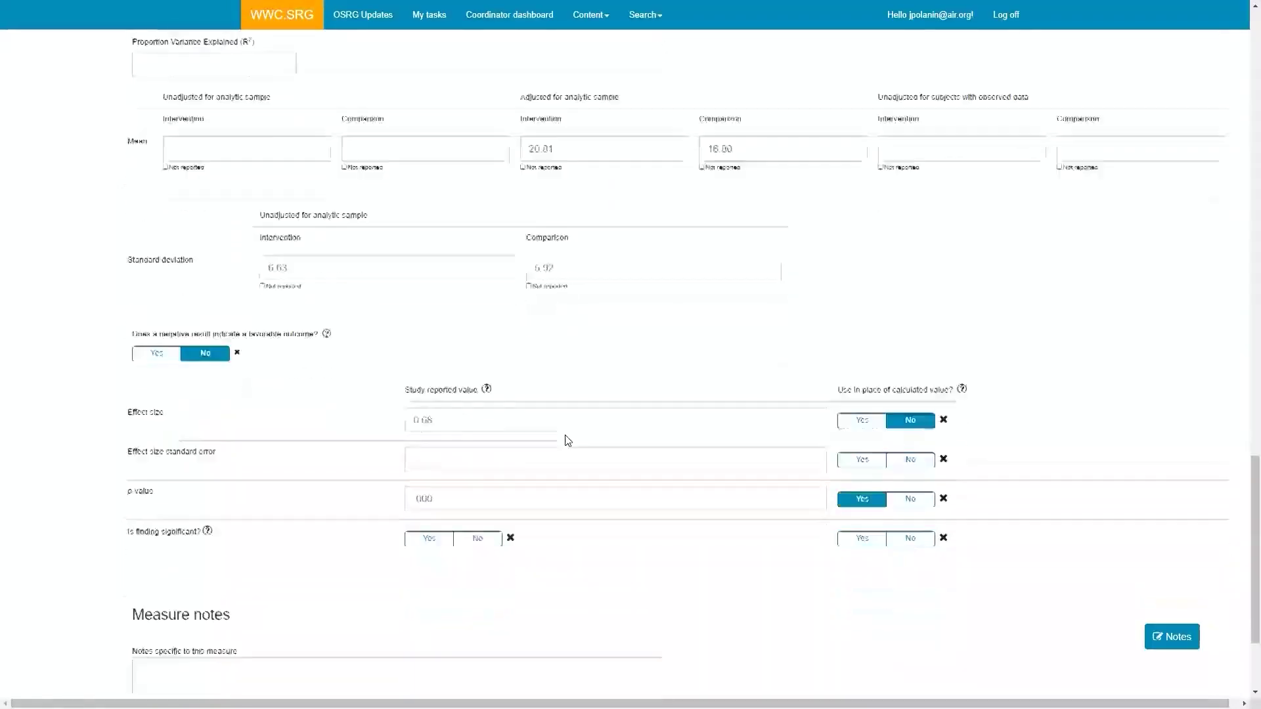
{"action": "left_click", "coordinate": [424, 383]}
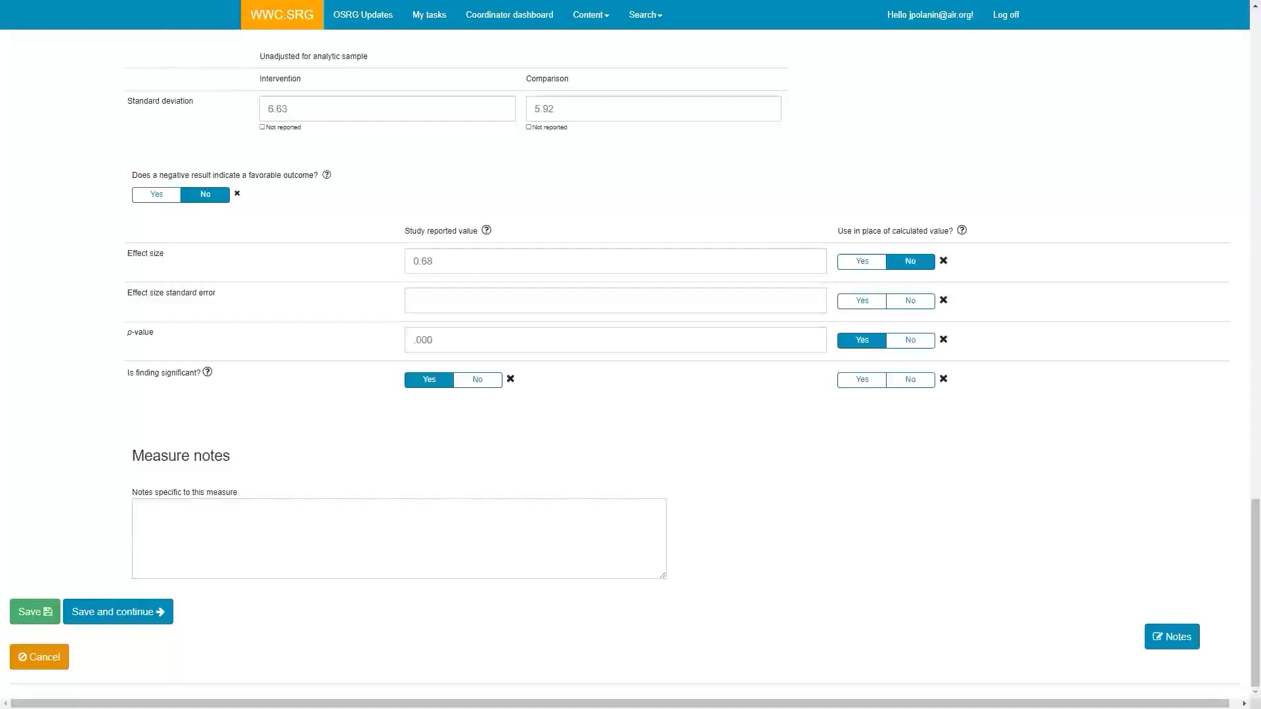
Step: Paste the prepared text on missing data, table sources and effect sizes into the measure notes, completing its first word as "The"
{"action": "left_click", "coordinate": [323, 534]}
{"action": "key", "text": "ctrl+v"}
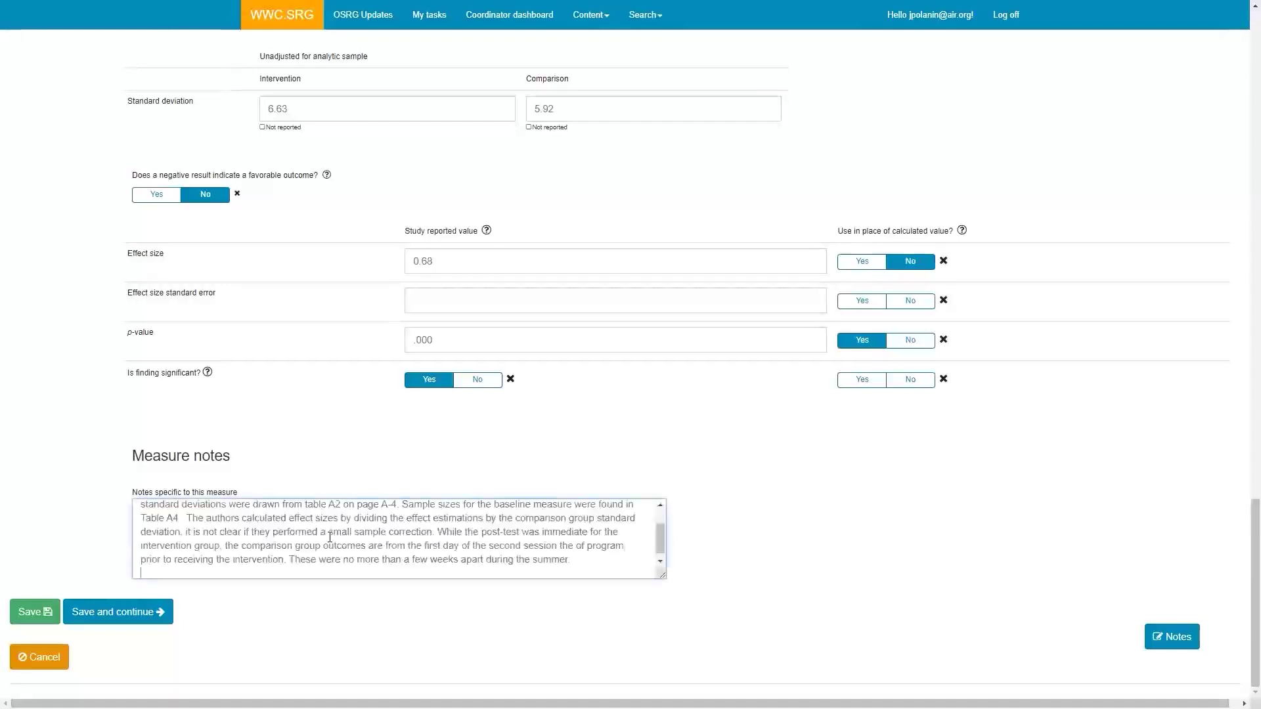
{"action": "scroll", "coordinate": [663, 506], "scroll_direction": "up", "scroll_amount": 2}
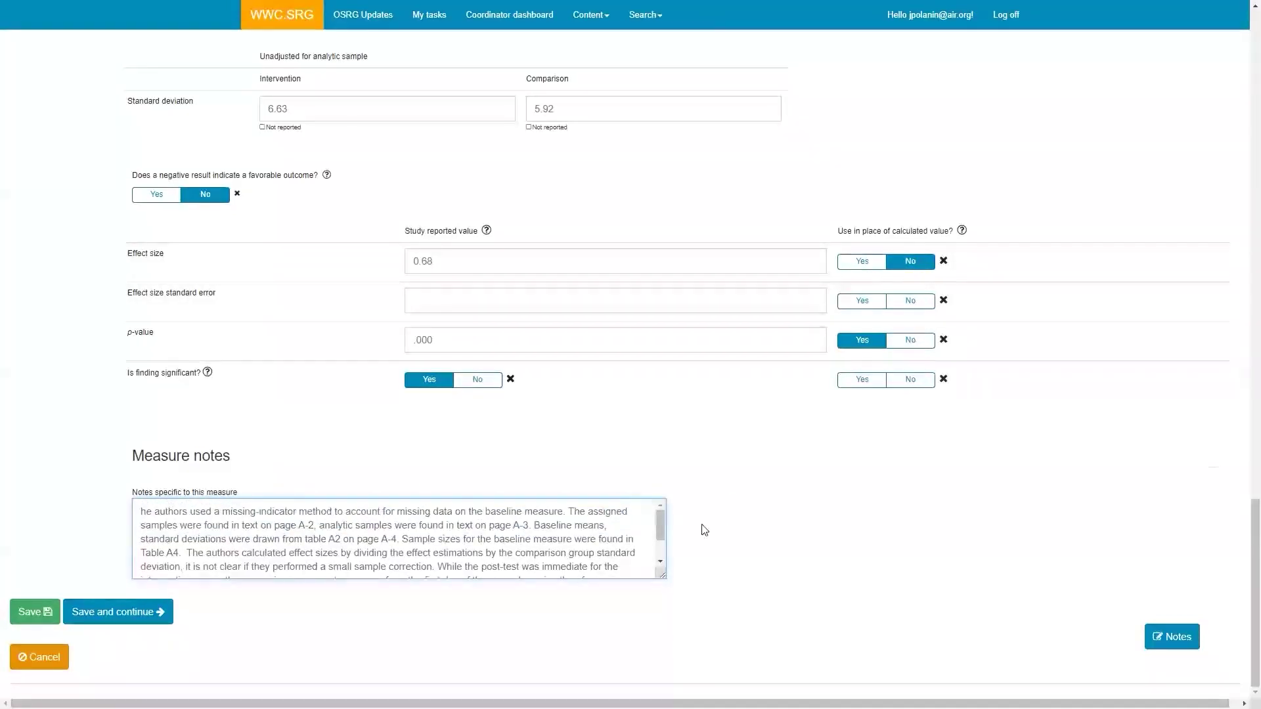
{"action": "double_click", "coordinate": [145, 512]}
{"action": "left_click", "coordinate": [142, 511]}
{"action": "type", "text": "T"}
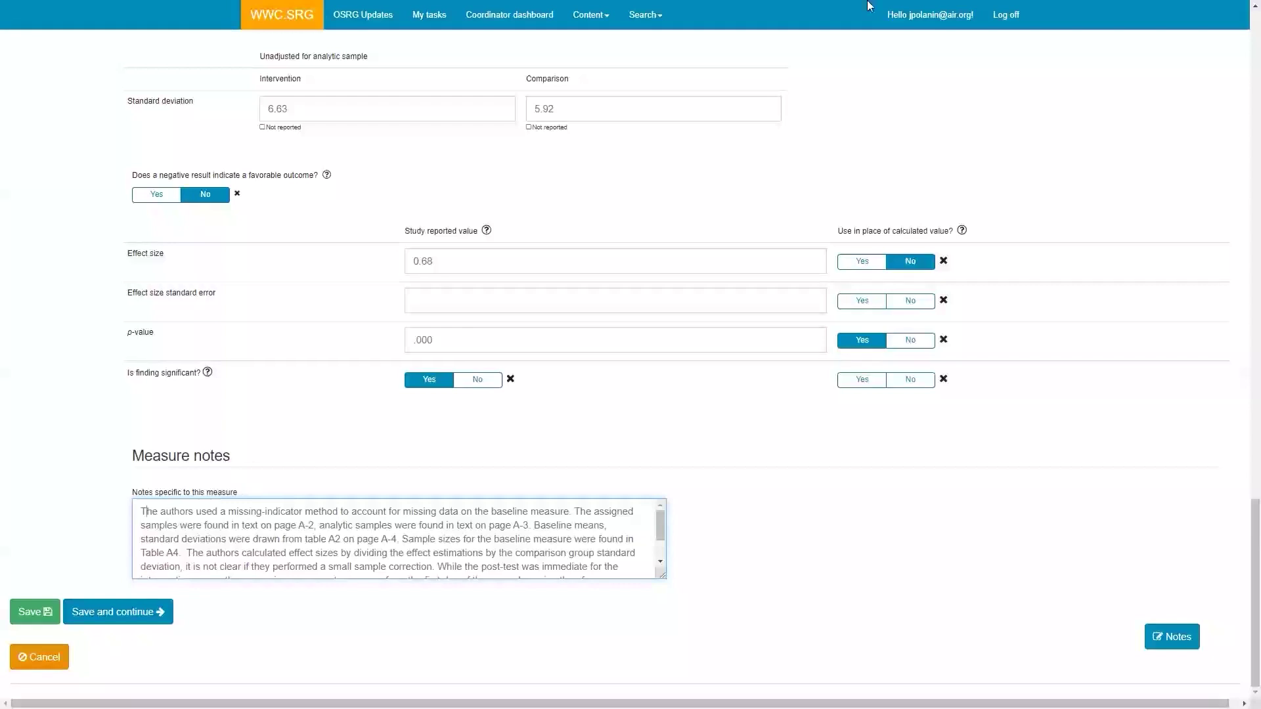
Step: Add "on page A-5" after "Table A4" in the measure notes and review the rest of the text
{"action": "left_click", "coordinate": [630, 46]}
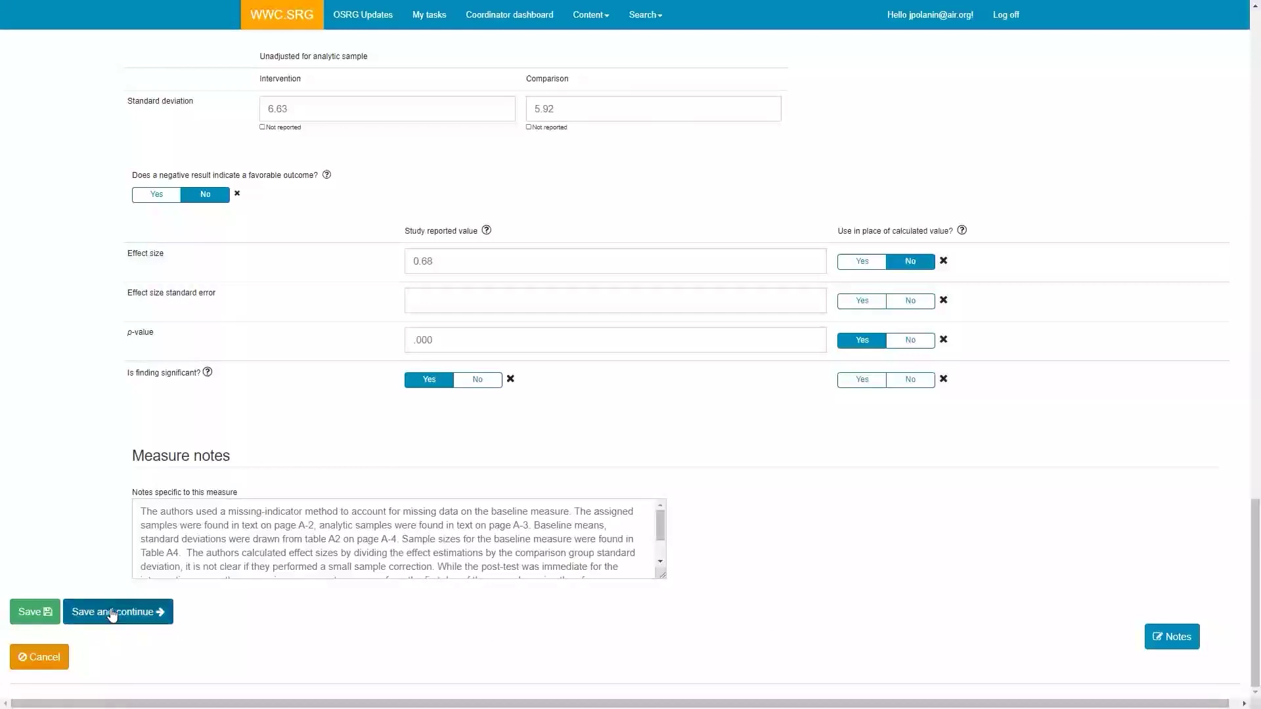
{"action": "type", "text": "on page 1"}
{"action": "key", "text": "BackSpace"}
{"action": "type", "text": "A-5"}
{"action": "scroll", "coordinate": [325, 542], "scroll_direction": "down", "scroll_amount": 2}
{"action": "scroll", "coordinate": [325, 542], "scroll_direction": "up", "scroll_amount": 2}
{"action": "scroll", "coordinate": [323, 544], "scroll_direction": "down", "scroll_amount": 2}
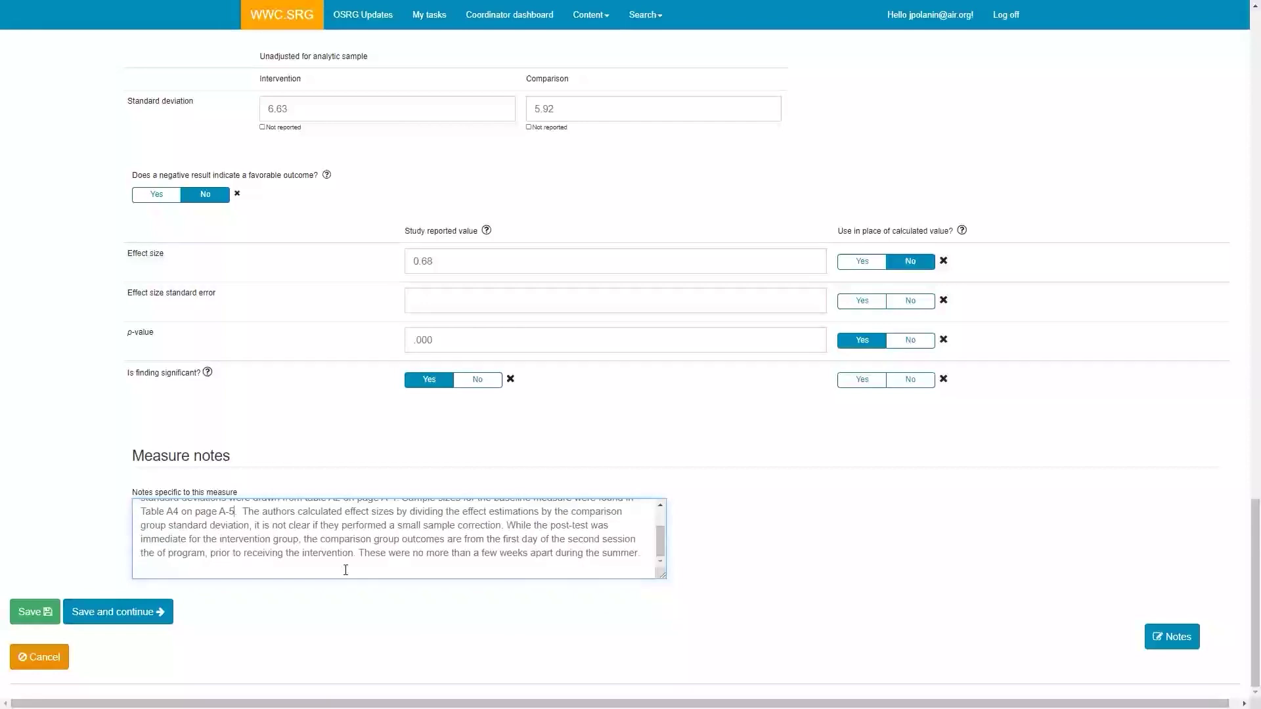
Step: Correct "effect estimations" to "effect estimates" in the measure notes and review the text
{"action": "key", "text": "BackSpace"}
{"action": "key", "text": "BackSpace"}
{"action": "key", "text": "BackSpace"}
{"action": "key", "text": "BackSpace"}
{"action": "type", "text": "es"}
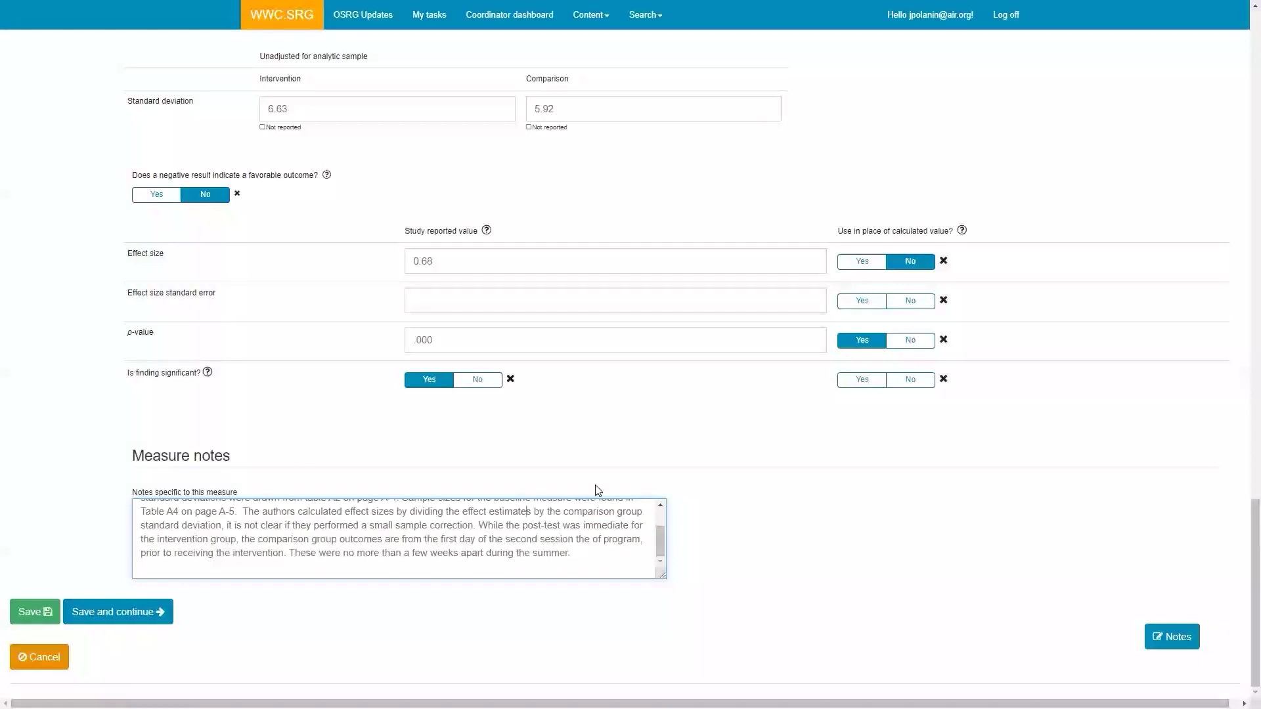
{"action": "scroll", "coordinate": [565, 506], "scroll_direction": "up", "scroll_amount": 3}
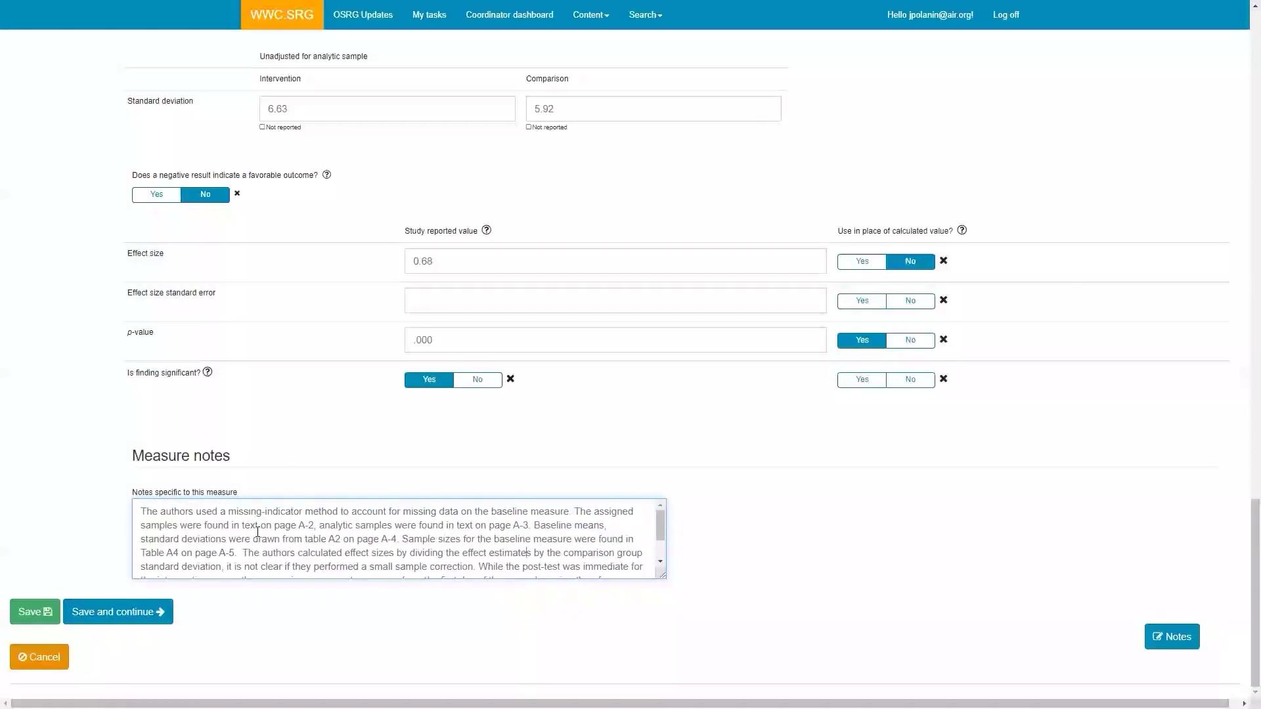
{"action": "scroll", "coordinate": [239, 533], "scroll_direction": "down", "scroll_amount": 3}
{"action": "scroll", "coordinate": [387, 551], "scroll_direction": "up", "scroll_amount": 3}
Step: End the measure notes with "Information about the outcome means and standard deviations were drawn from Table 2 on page 9." and save the finding
{"action": "scroll", "coordinate": [435, 553], "scroll_direction": "down", "scroll_amount": 2}
{"action": "type", "text": "If"}
{"action": "type", "text": "nformation ab"}
{"action": "type", "text": "out the "}
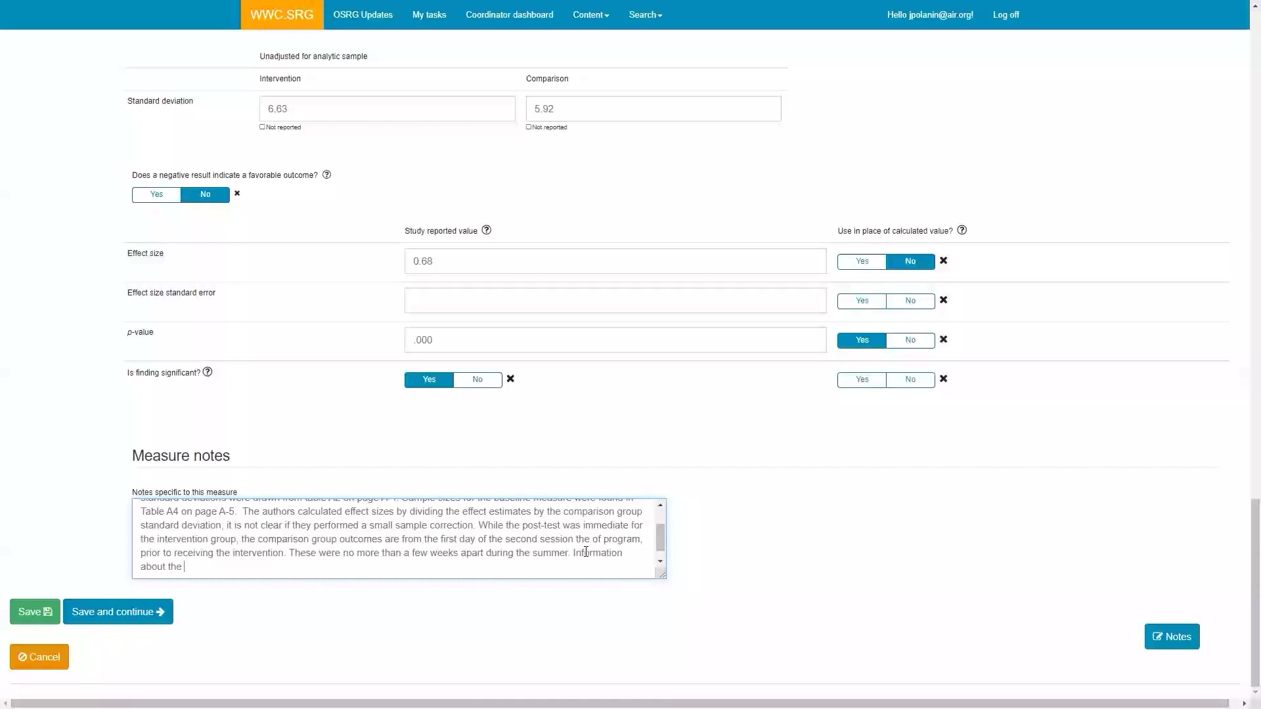
{"action": "type", "text": "outcome means and standard deviations "}
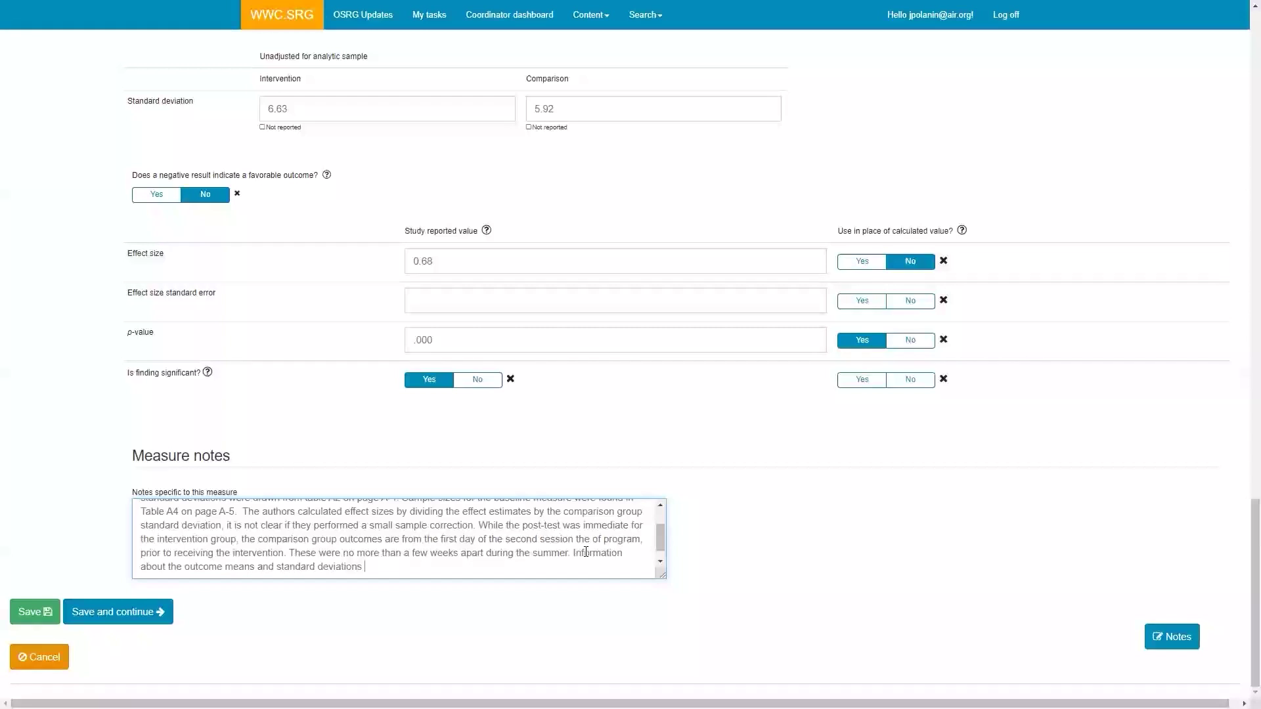
{"action": "type", "text": "were drawn from"}
{"action": "type", "text": "Table 2 on page 9."}
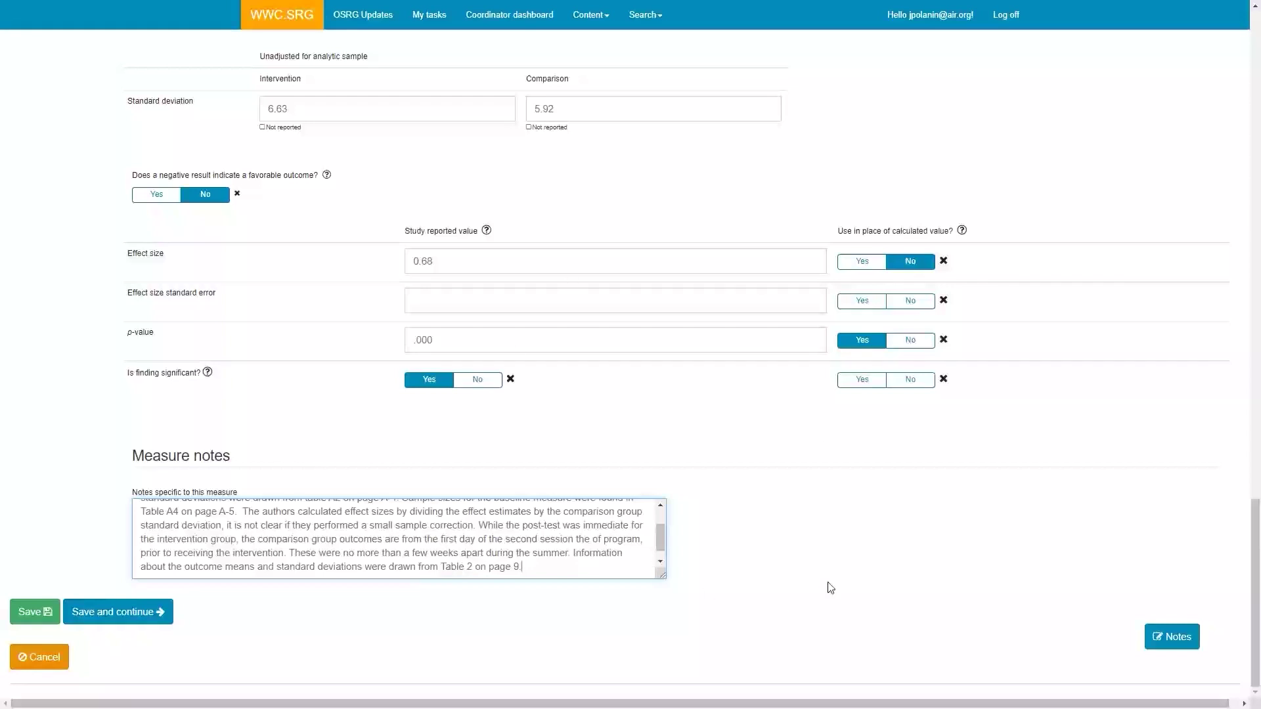
{"action": "left_click", "coordinate": [105, 612]}
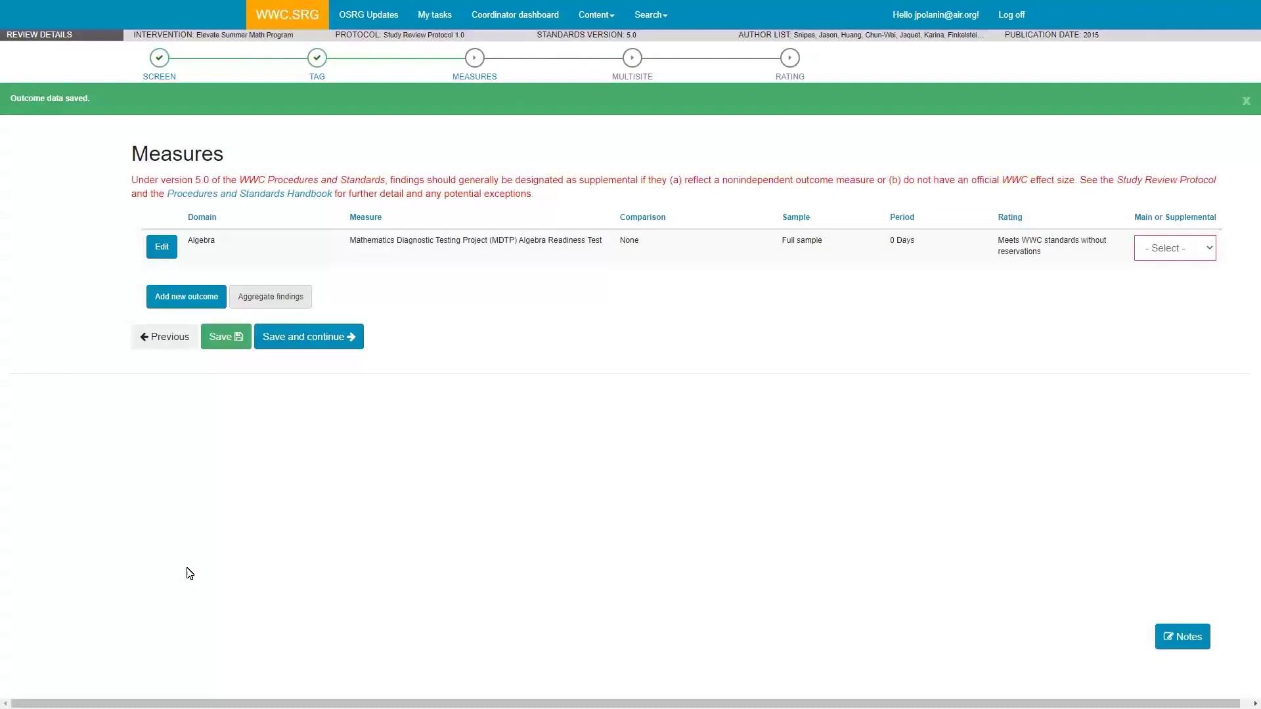
Step: Reopen the algebra finding, set its study-reported p-value to .001, and save it
{"action": "left_click", "coordinate": [163, 249]}
{"action": "scroll", "coordinate": [263, 337], "scroll_direction": "down", "scroll_amount": 10}
{"action": "scroll", "coordinate": [264, 337], "scroll_direction": "down", "scroll_amount": 15}
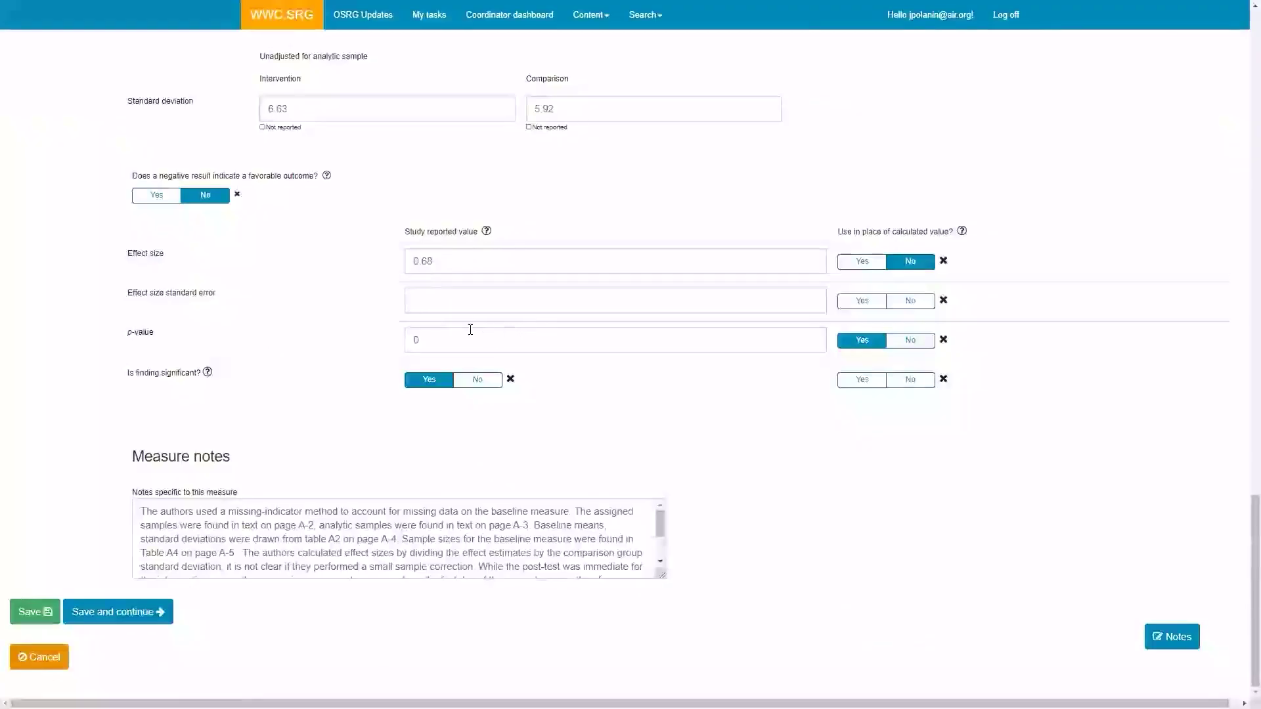
{"action": "double_click", "coordinate": [433, 340]}
{"action": "type", "text": ".001"}
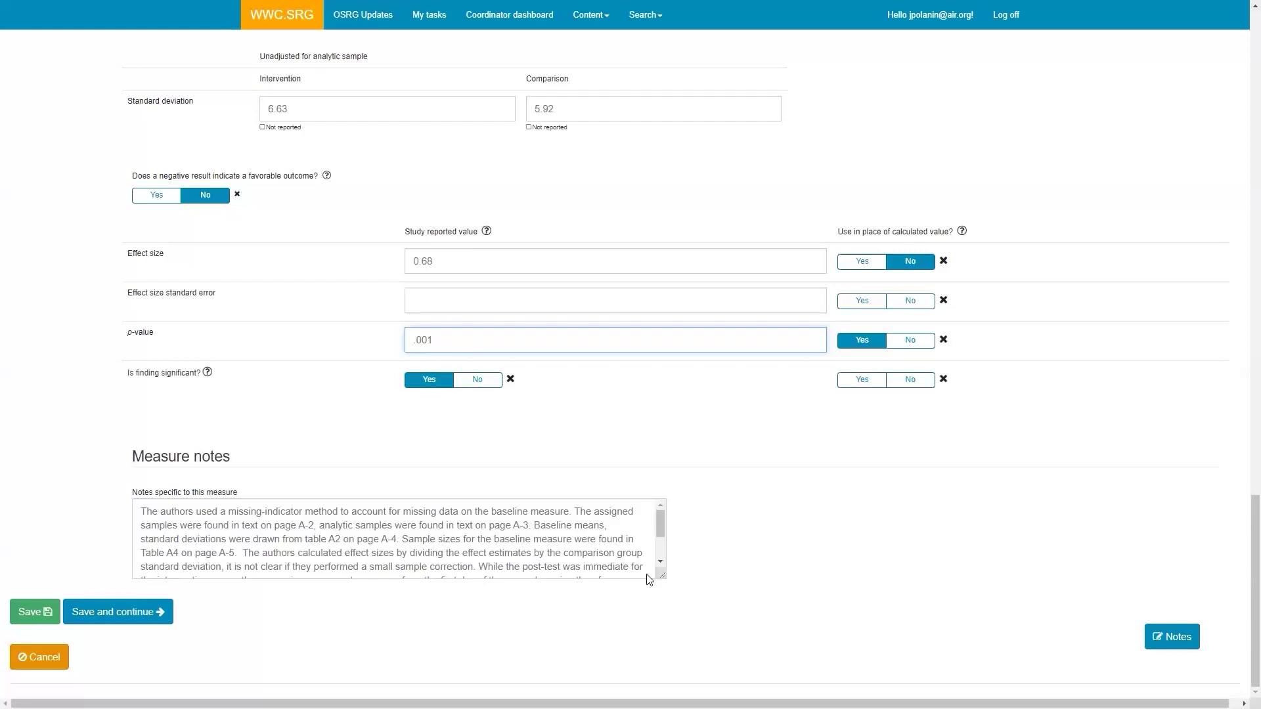
{"action": "left_click", "coordinate": [117, 612]}
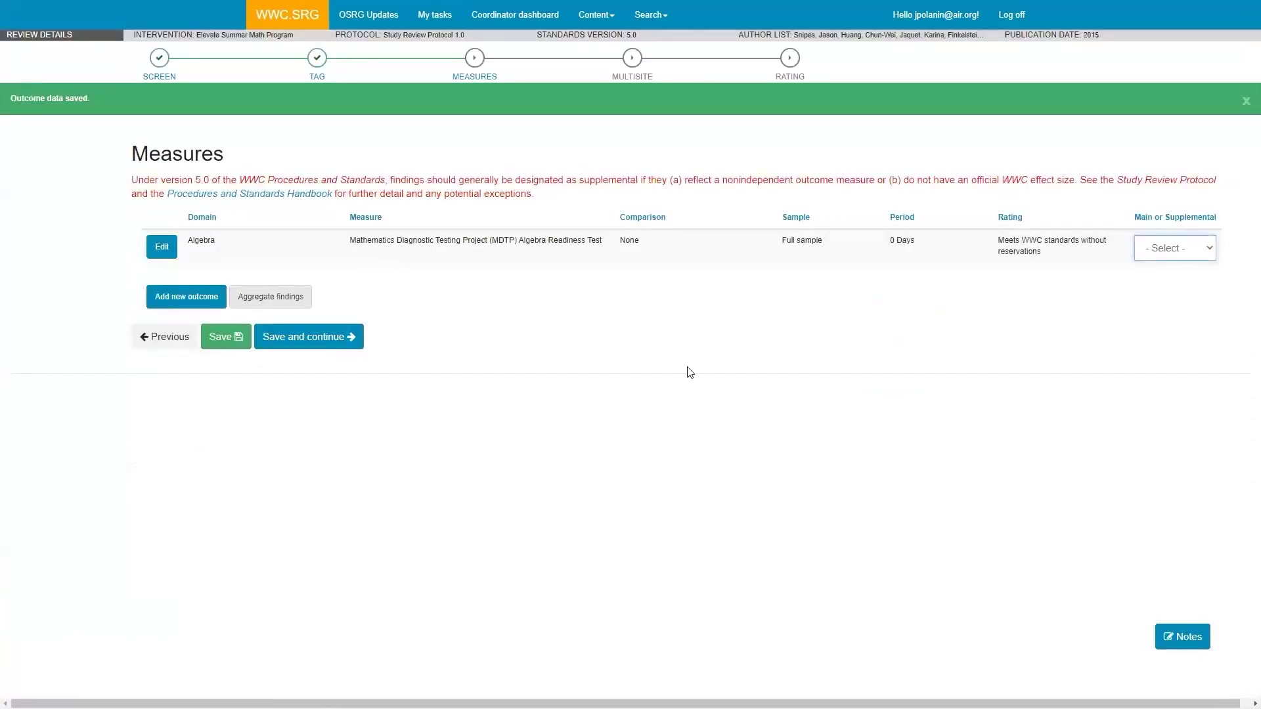
Step: Choose the algebra finding's main-or-supplemental designation and start a new outcome
{"action": "left_click", "coordinate": [1164, 247]}
{"action": "left_click", "coordinate": [1167, 276]}
{"action": "left_click", "coordinate": [599, 269]}
{"action": "left_click", "coordinate": [175, 301]}
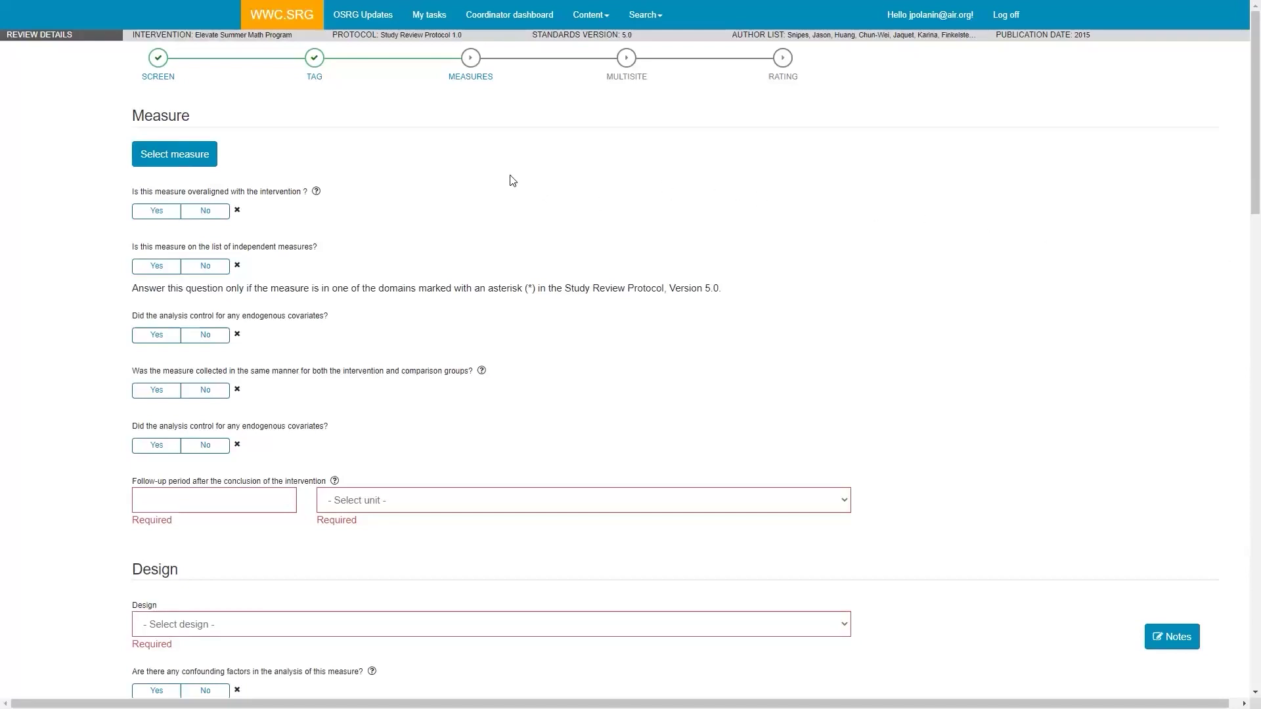
Step: Search for "Mathematics Diagnostic Test" and select the MDTP Algebra Readiness Test measure "passed 3 or more topic areas"
{"action": "left_click", "coordinate": [147, 156]}
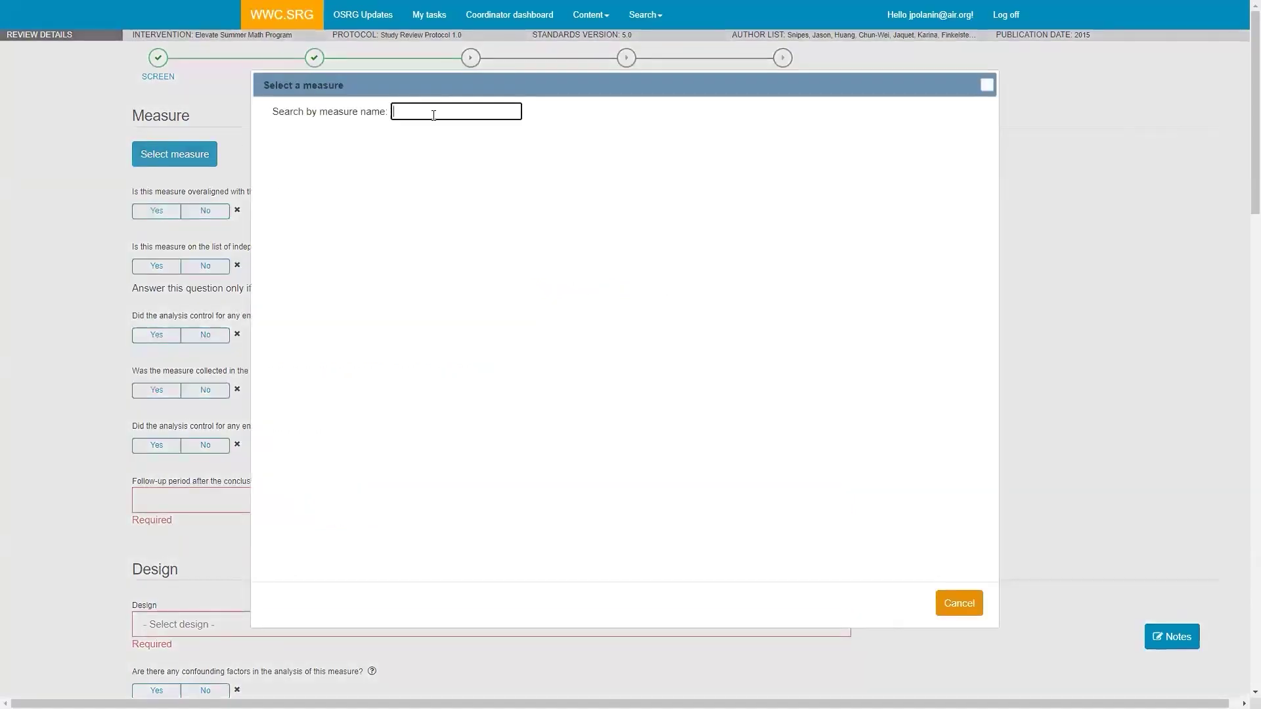
{"action": "type", "text": "Mathematics Diagnostic Test"}
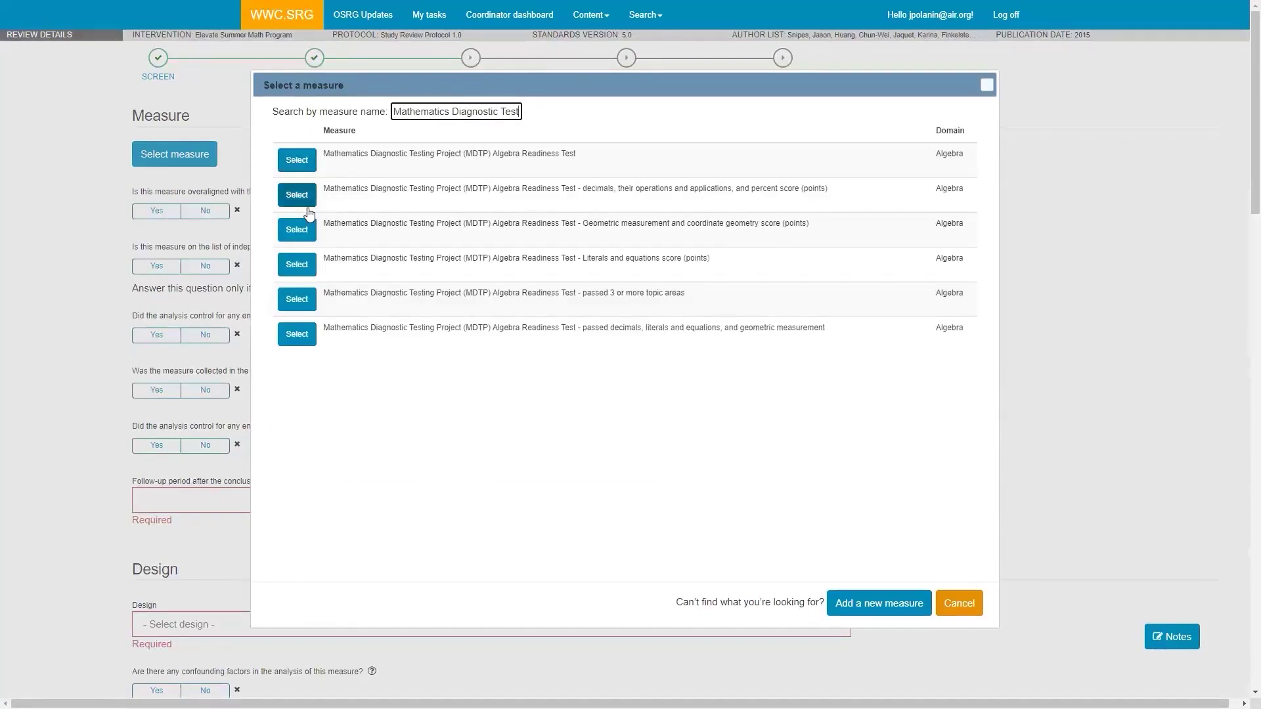
{"action": "left_click", "coordinate": [298, 300]}
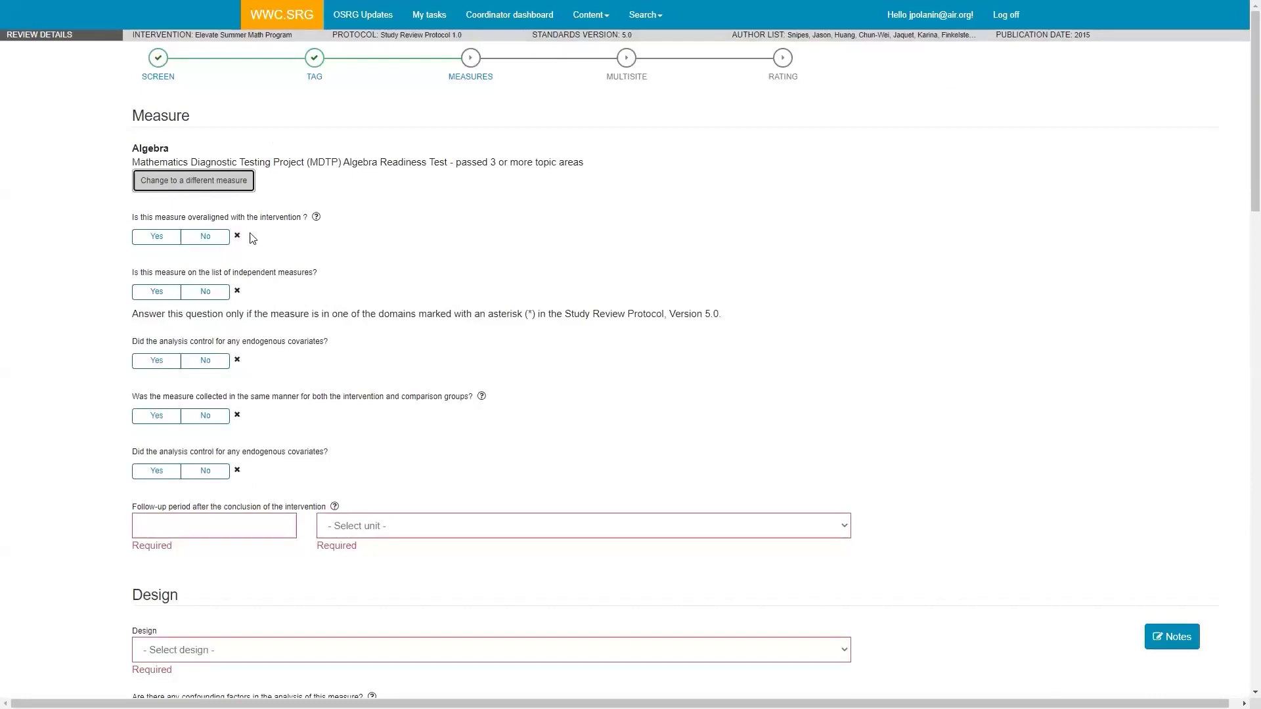
Step: Mark the measure as not overaligned, on the independent measures list, without endogenous covariates, and collected the same way in both groups
{"action": "left_click", "coordinate": [205, 238]}
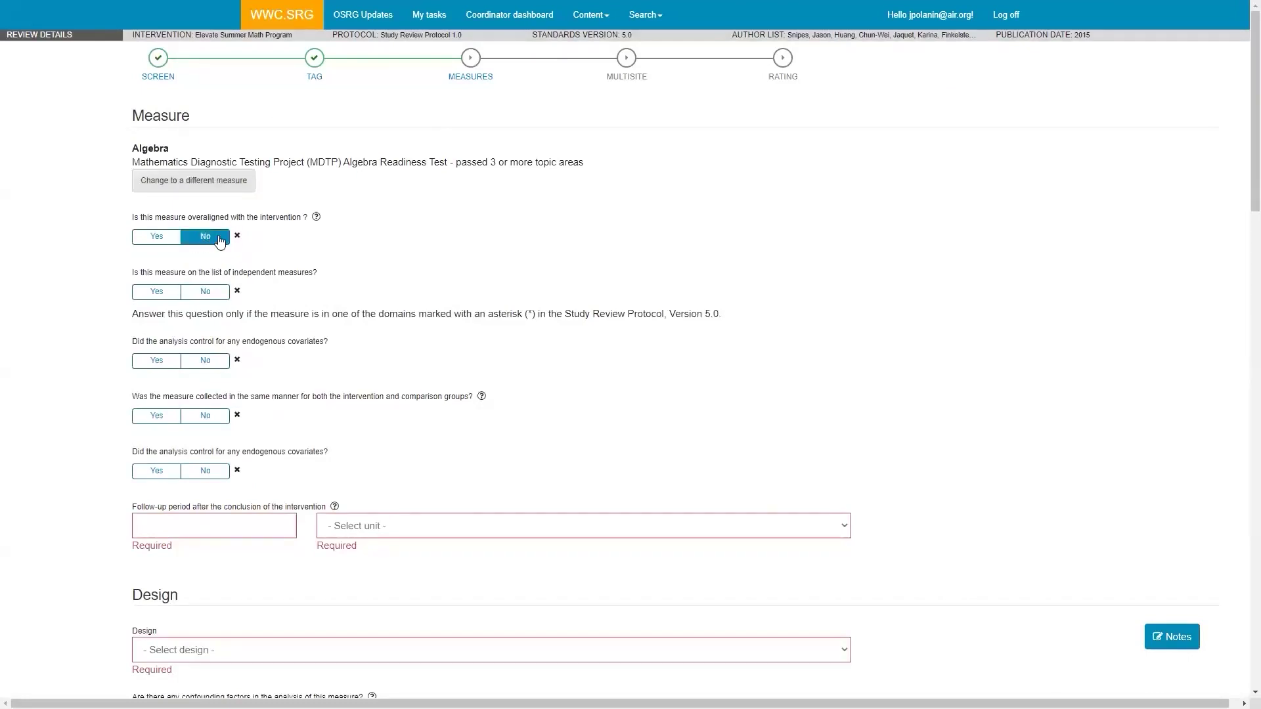
{"action": "left_click", "coordinate": [149, 293]}
{"action": "scroll", "coordinate": [295, 252], "scroll_direction": "down", "scroll_amount": 2}
{"action": "left_click", "coordinate": [207, 229]}
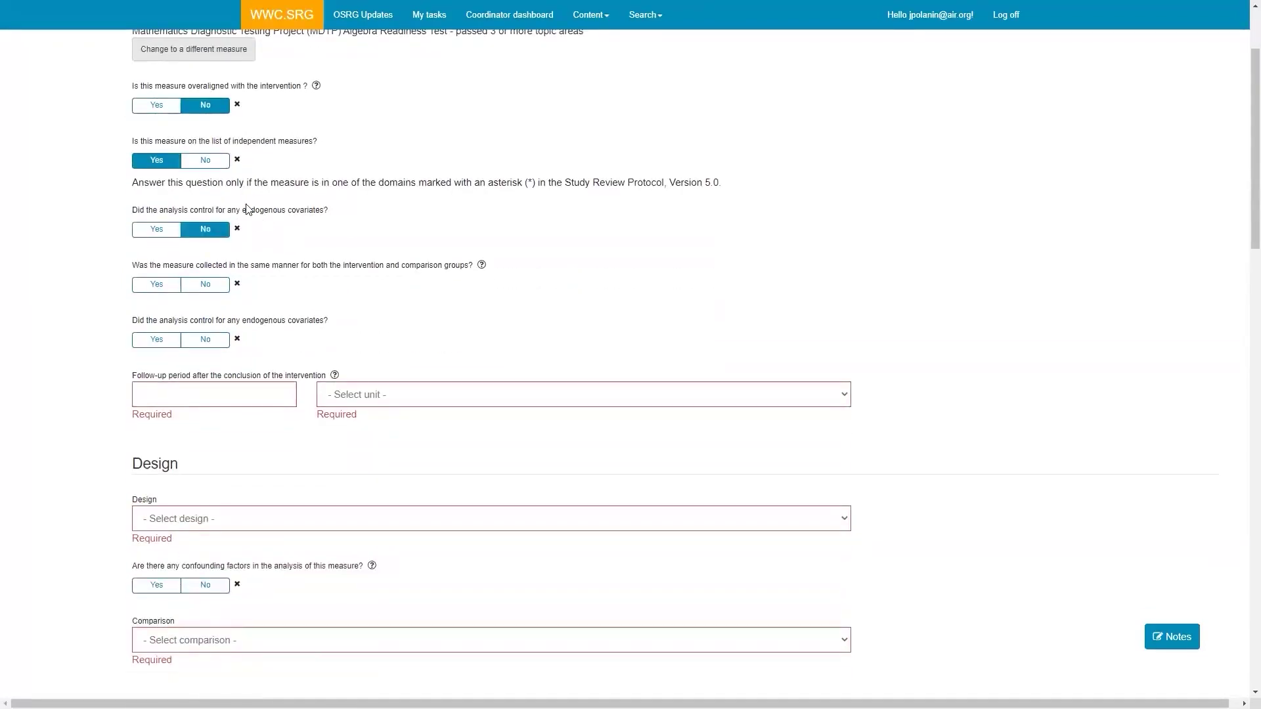
{"action": "left_click", "coordinate": [140, 284]}
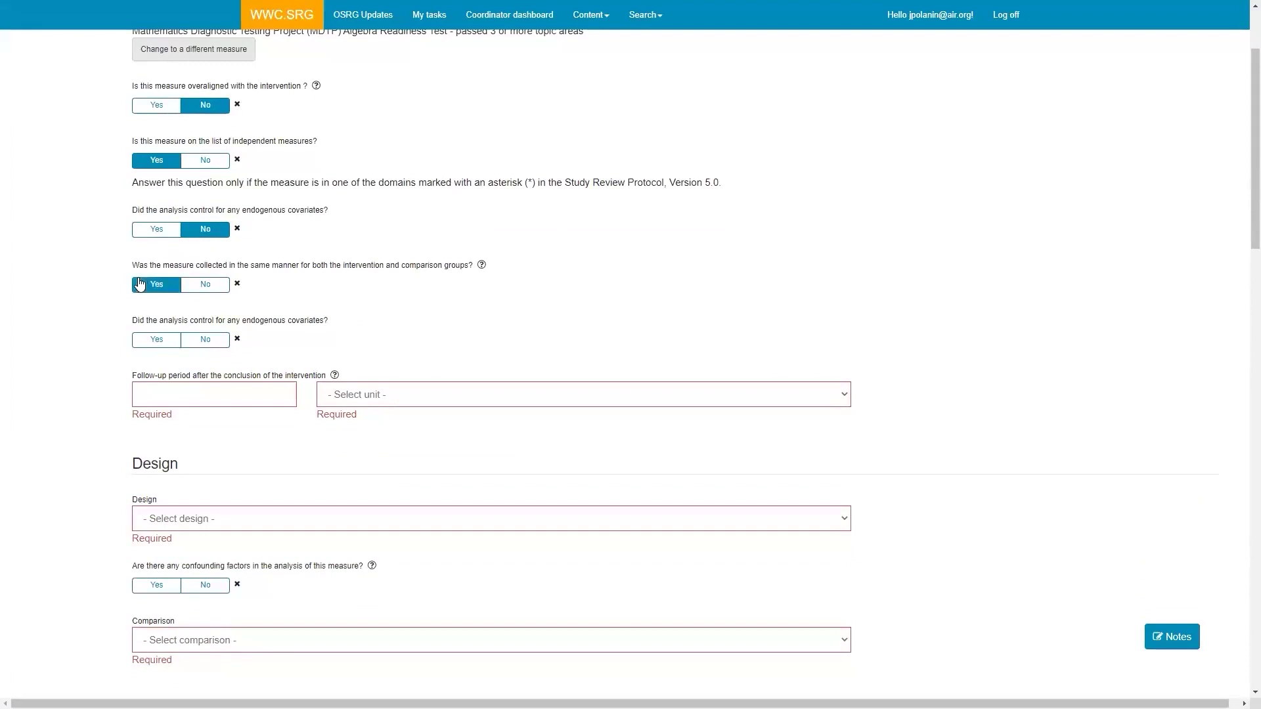
Step: Set the follow-up period after the intervention to 0 days
{"action": "left_click", "coordinate": [235, 389]}
{"action": "type", "text": "0"}
{"action": "left_click", "coordinate": [360, 394]}
{"action": "left_click", "coordinate": [423, 426]}
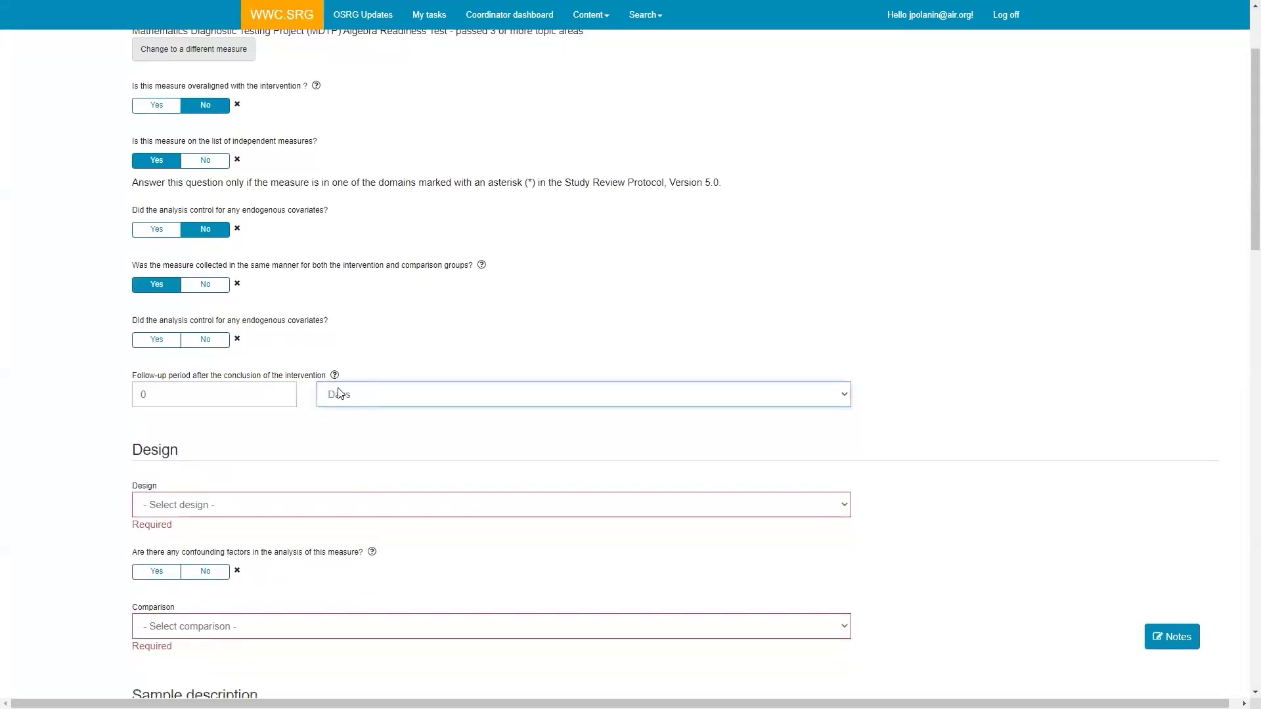
Step: Set the design to Randomized controlled trial with uncompromised random assignment and no confounding factors
{"action": "scroll", "coordinate": [262, 420], "scroll_direction": "down", "scroll_amount": 1}
{"action": "left_click", "coordinate": [247, 439]}
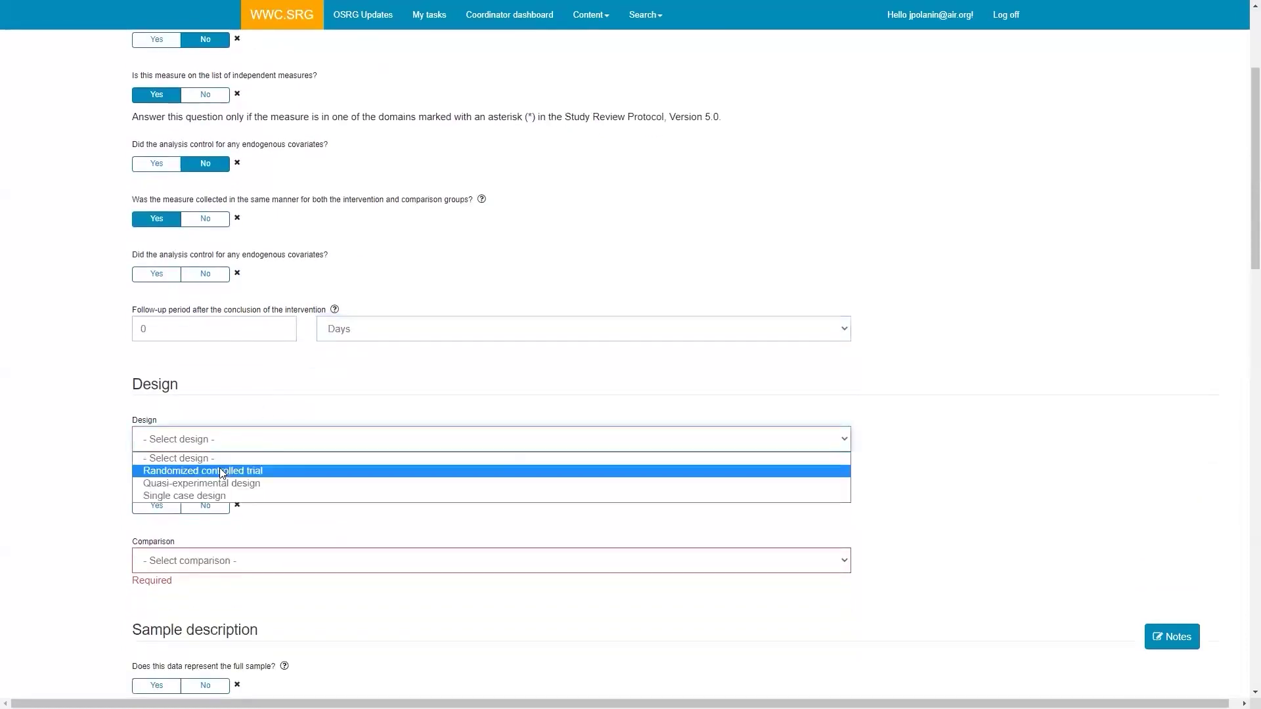
{"action": "left_click", "coordinate": [219, 470]}
{"action": "scroll", "coordinate": [239, 446], "scroll_direction": "down", "scroll_amount": 3}
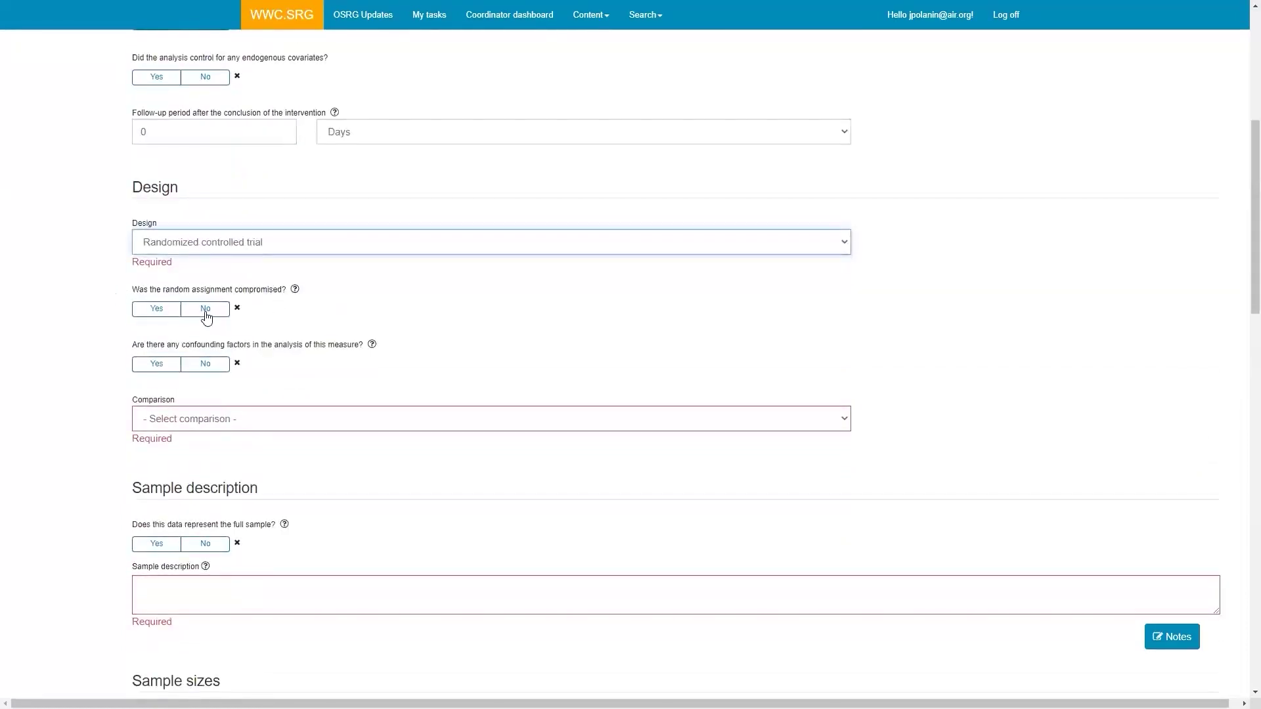
{"action": "left_click", "coordinate": [206, 316]}
{"action": "left_click", "coordinate": [205, 295]}
{"action": "left_click", "coordinate": [205, 350]}
Step: Set the comparison to None and indicate that the data represent the full sample
{"action": "scroll", "coordinate": [289, 328], "scroll_direction": "down", "scroll_amount": 2}
{"action": "left_click", "coordinate": [272, 277]}
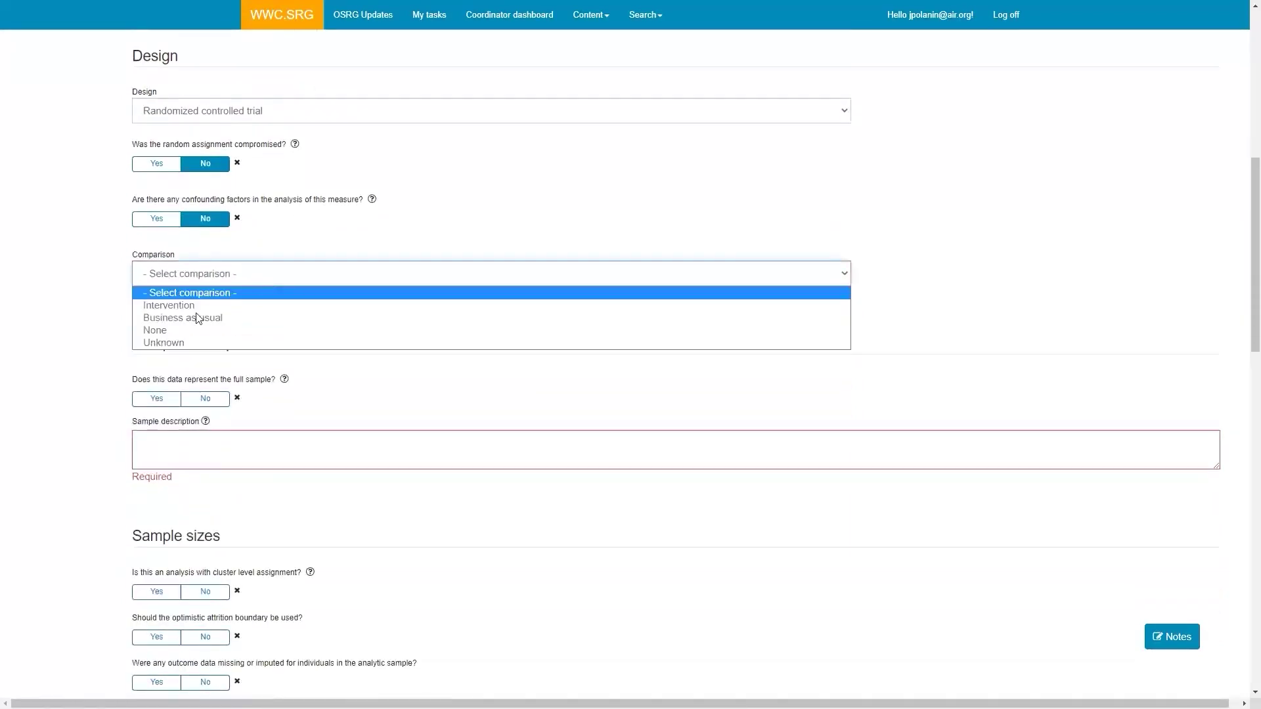
{"action": "left_click", "coordinate": [192, 330]}
{"action": "scroll", "coordinate": [344, 347], "scroll_direction": "down", "scroll_amount": 2}
{"action": "left_click", "coordinate": [157, 254]}
{"action": "scroll", "coordinate": [309, 280], "scroll_direction": "down", "scroll_amount": 1}
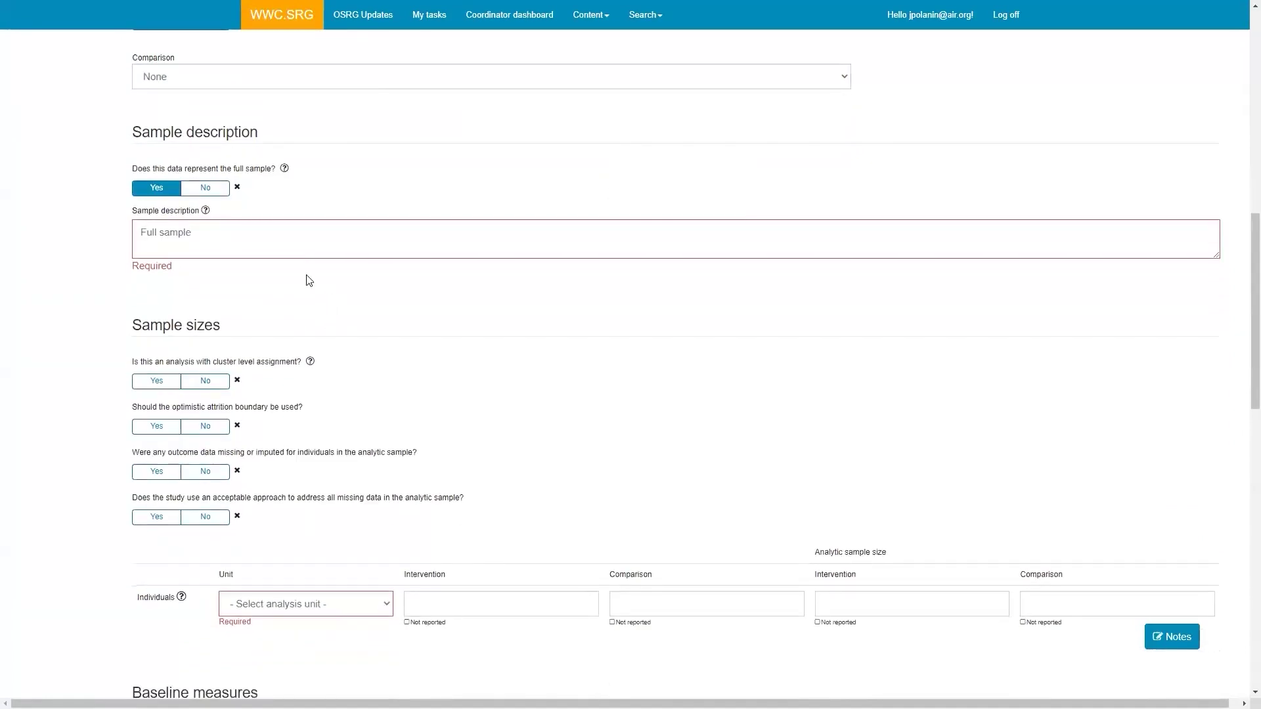
Step: Answer No to cluster assignment and Yes to optimistic attrition boundary, missing outcome data and acceptable missing-data approach, with Student as the unit
{"action": "left_click", "coordinate": [205, 380]}
{"action": "left_click", "coordinate": [157, 412]}
{"action": "scroll", "coordinate": [324, 358], "scroll_direction": "down", "scroll_amount": 2}
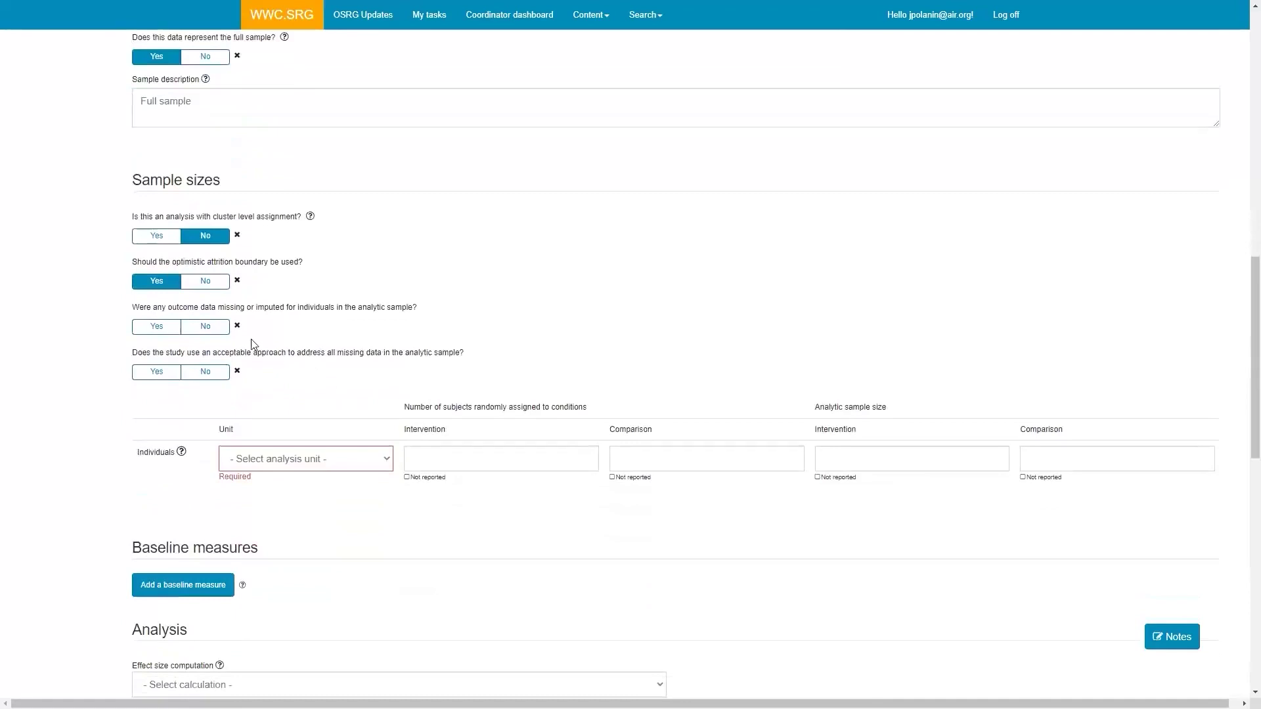
{"action": "left_click", "coordinate": [148, 328]}
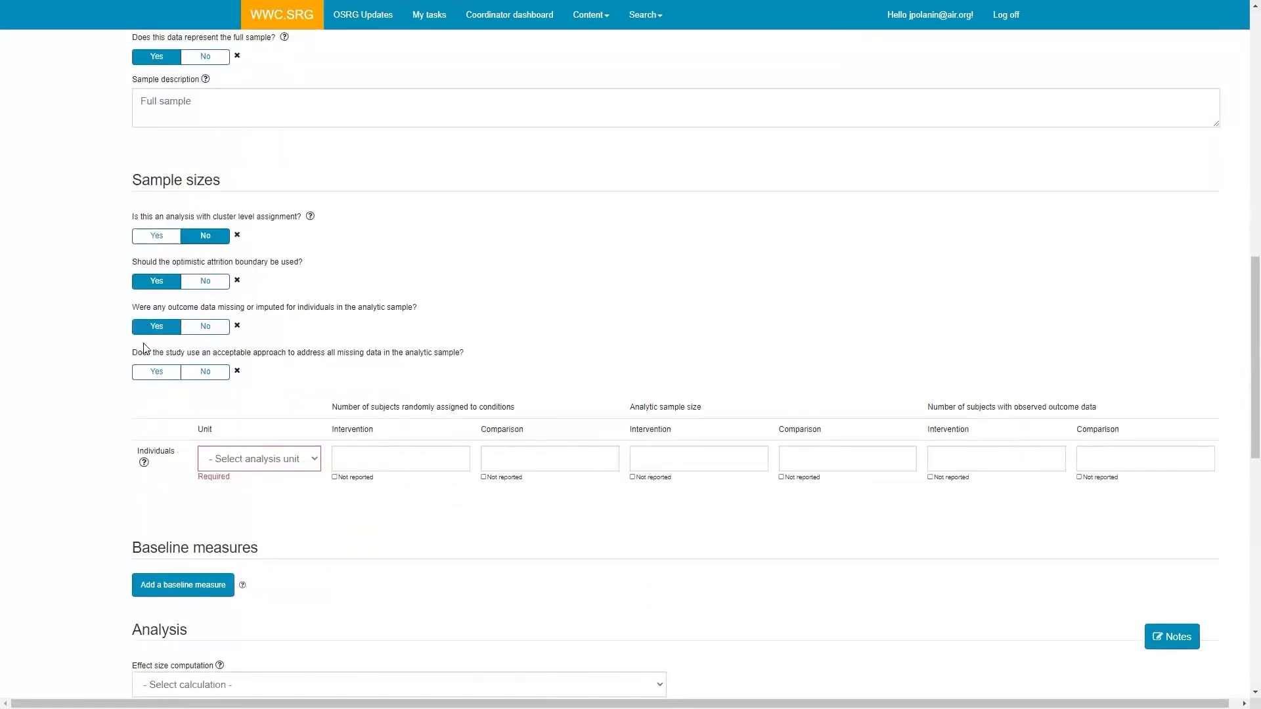
{"action": "left_click", "coordinate": [147, 373]}
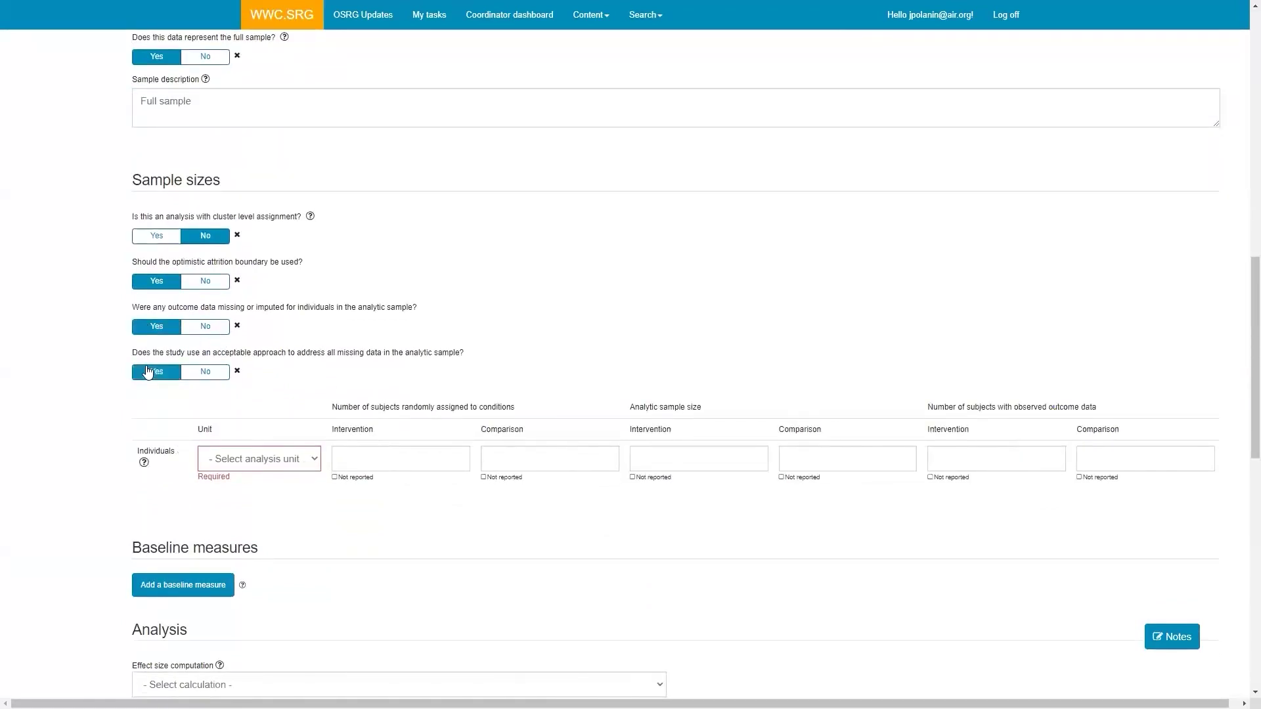
{"action": "left_click", "coordinate": [253, 459]}
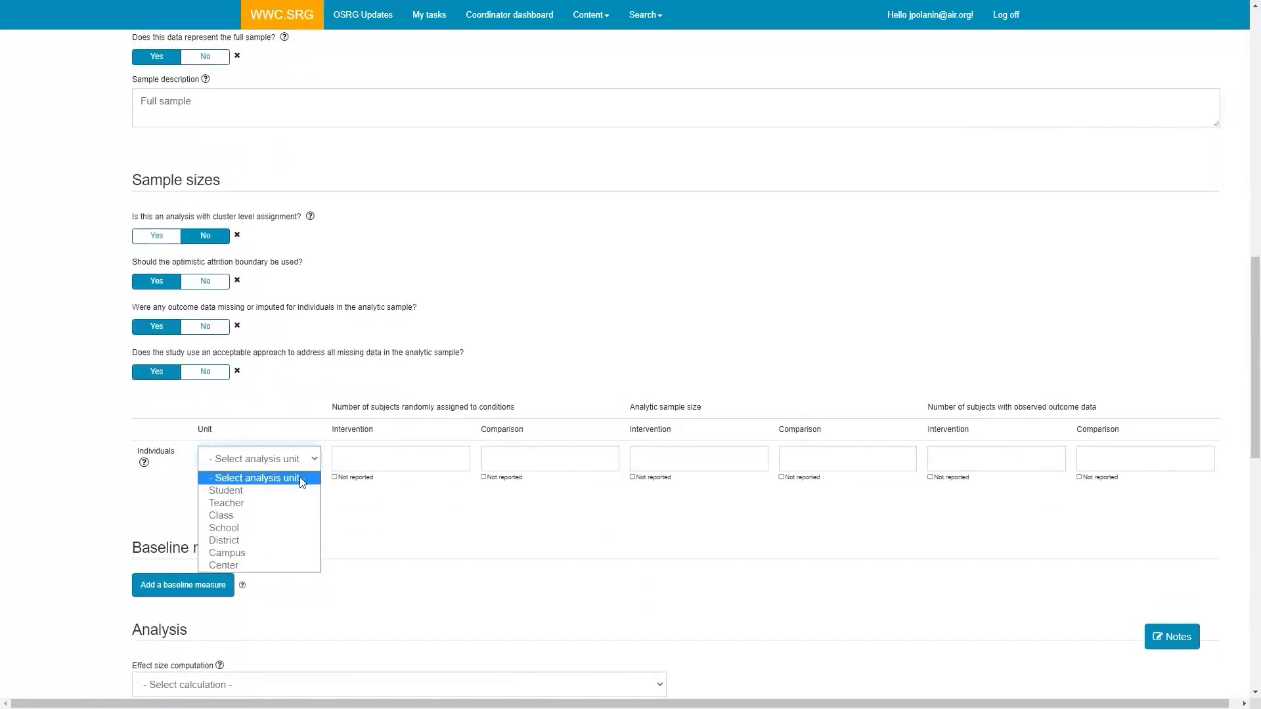
{"action": "left_click", "coordinate": [265, 491]}
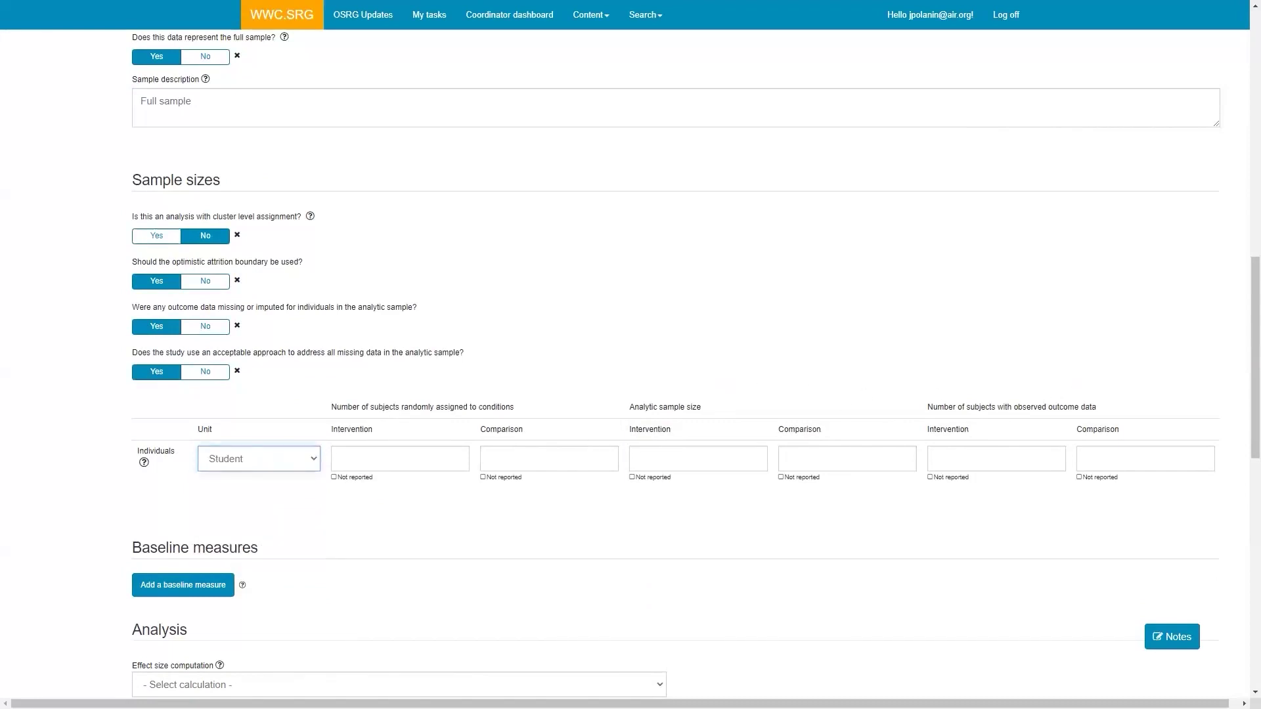
{"action": "left_click", "coordinate": [414, 456]}
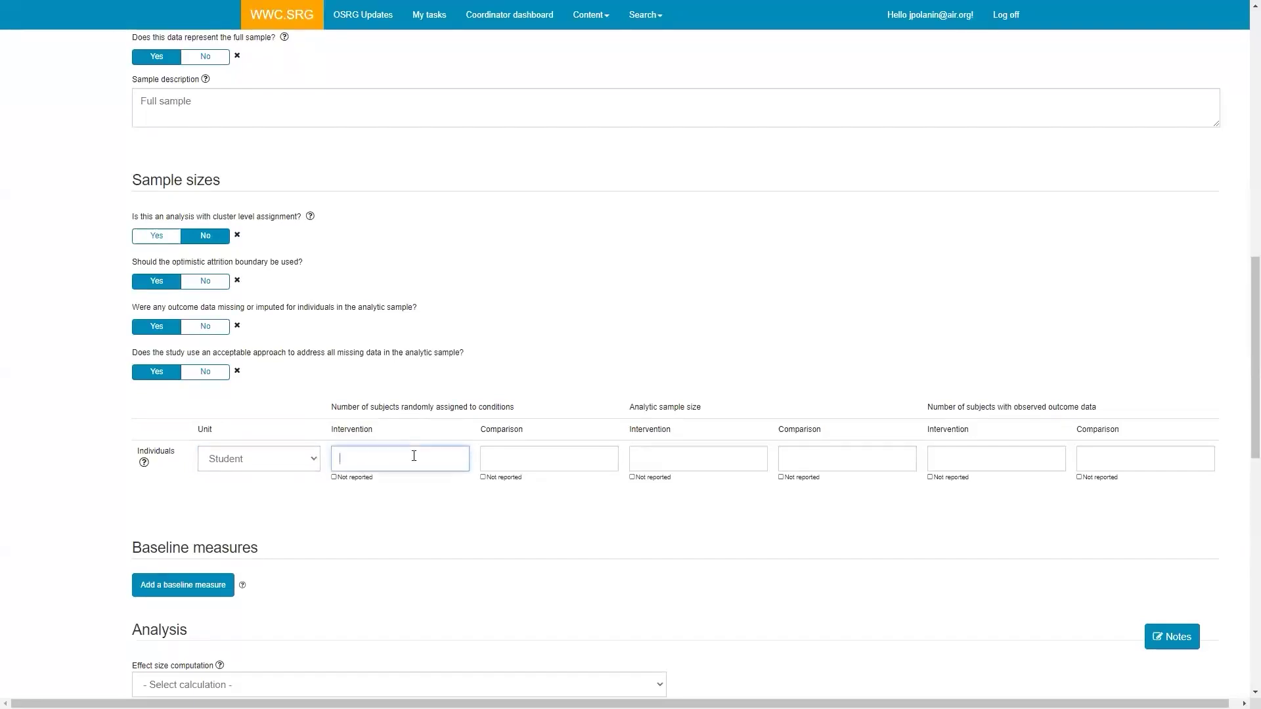
{"action": "type", "text": "165"}
{"action": "key", "text": "Tab"}
{"action": "type", "text": "184"}
{"action": "key", "text": "Tab"}
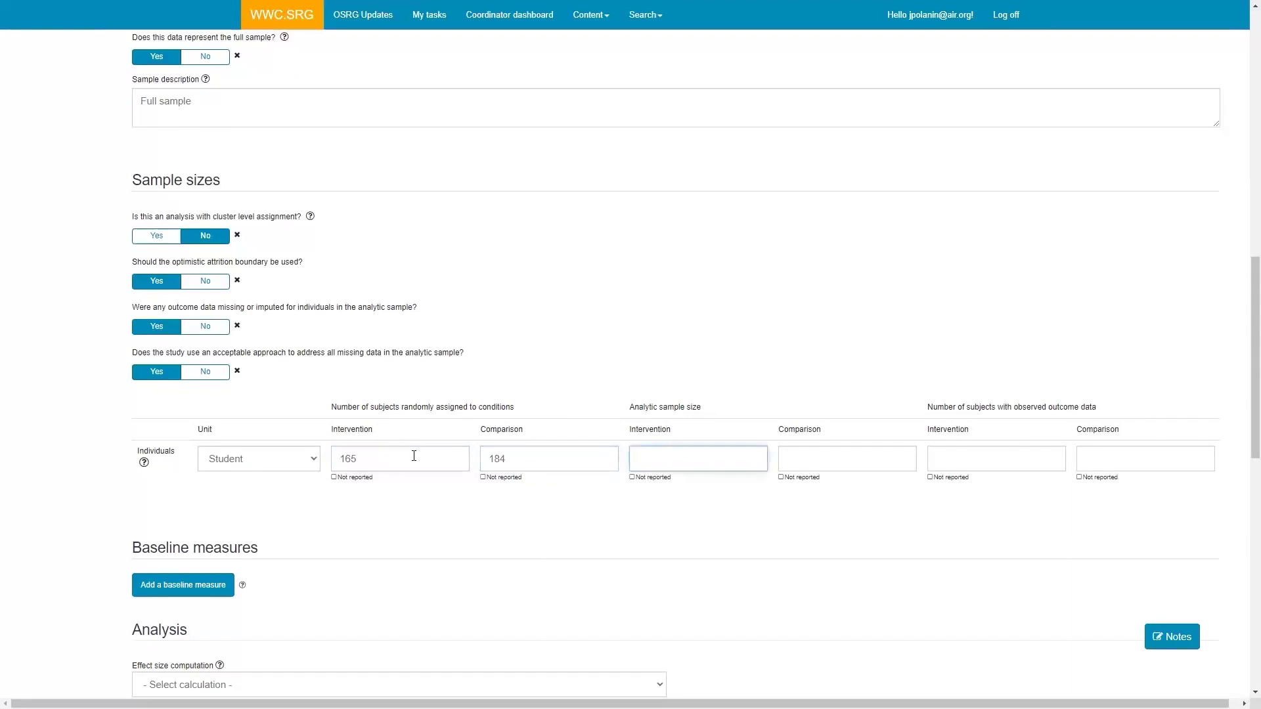
{"action": "key", "text": "shift+Tab"}
{"action": "key", "text": "shift+Tab"}
Step: Enter intervention and comparison sizes of 239 and 238 randomly assigned, 165 and 184 analytic, and 165 and 184 with observed outcomes
{"action": "type", "text": "239"}
{"action": "key", "text": "Tab"}
{"action": "type", "text": "238"}
{"action": "key", "text": "Tab"}
{"action": "type", "text": "165"}
{"action": "key", "text": "Tab"}
{"action": "type", "text": "1"}
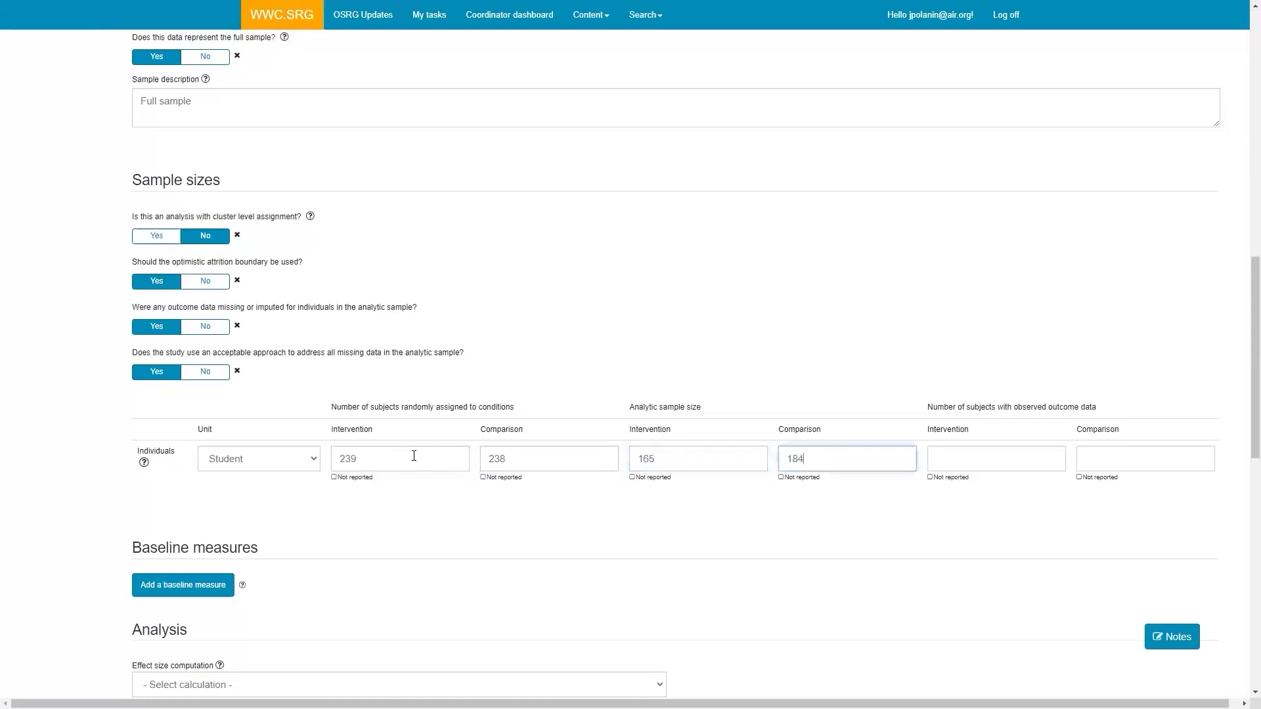
{"action": "key", "text": "Tab"}
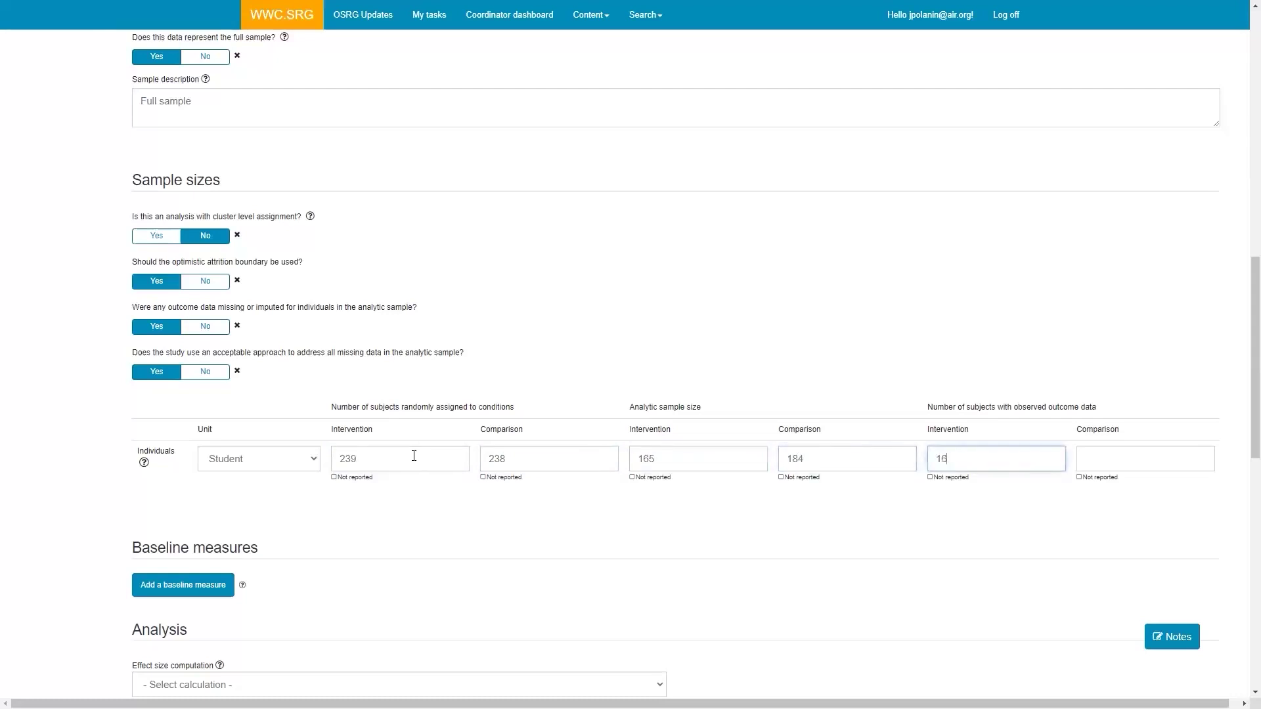
{"action": "type", "text": "184"}
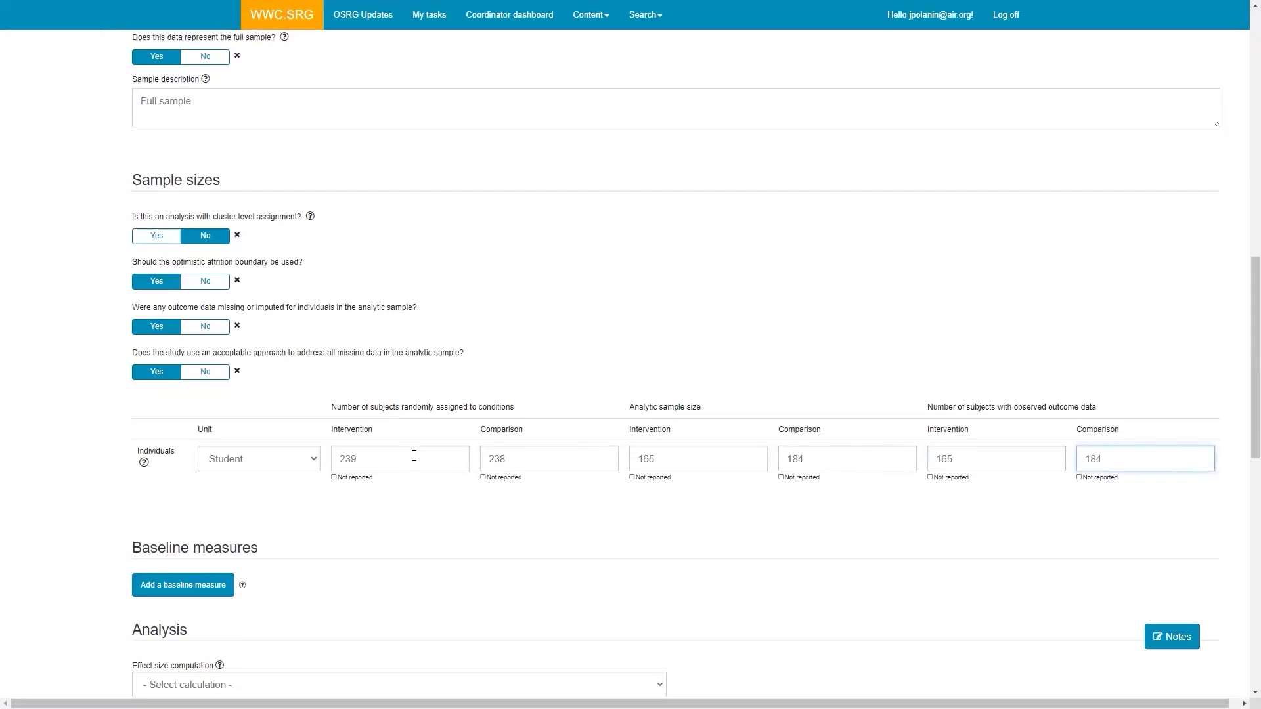
{"action": "left_click", "coordinate": [478, 555]}
Step: Add a baseline measure to the finding and mark it as Not required for baseline equivalence or outcome imputation bias
{"action": "scroll", "coordinate": [529, 552], "scroll_direction": "down", "scroll_amount": 3}
{"action": "left_click", "coordinate": [191, 397]}
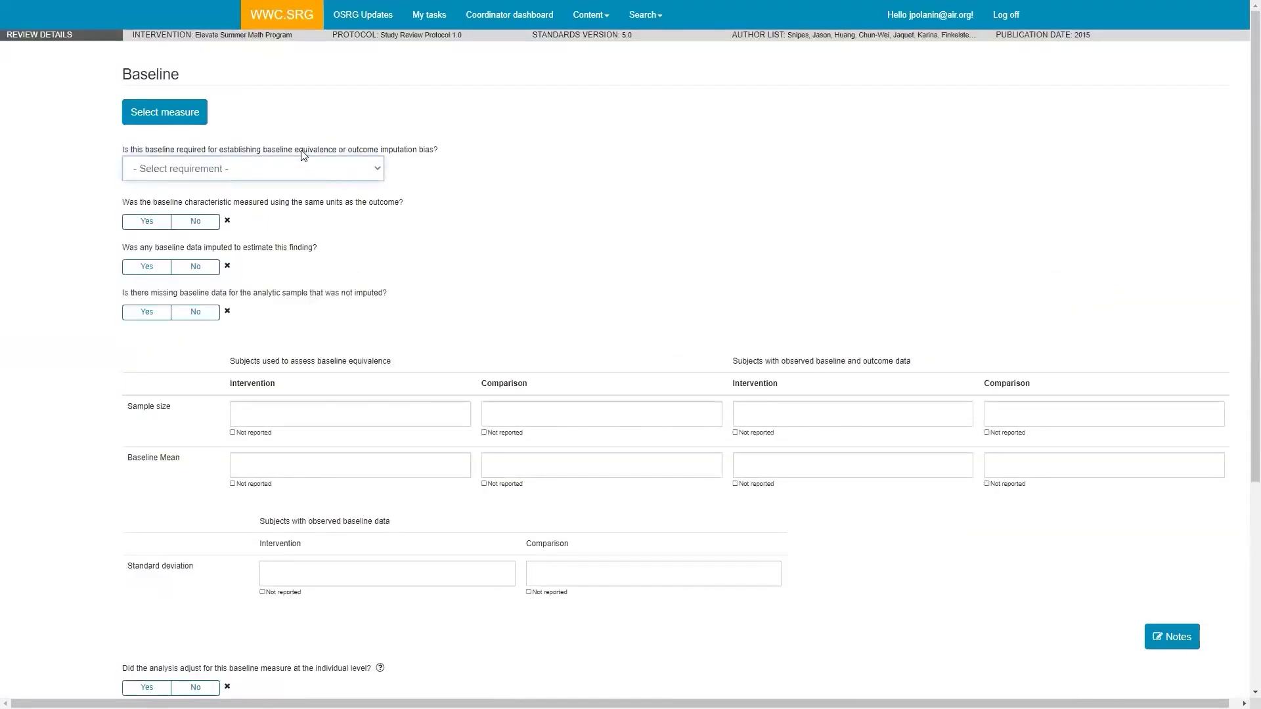
{"action": "left_click", "coordinate": [291, 166]}
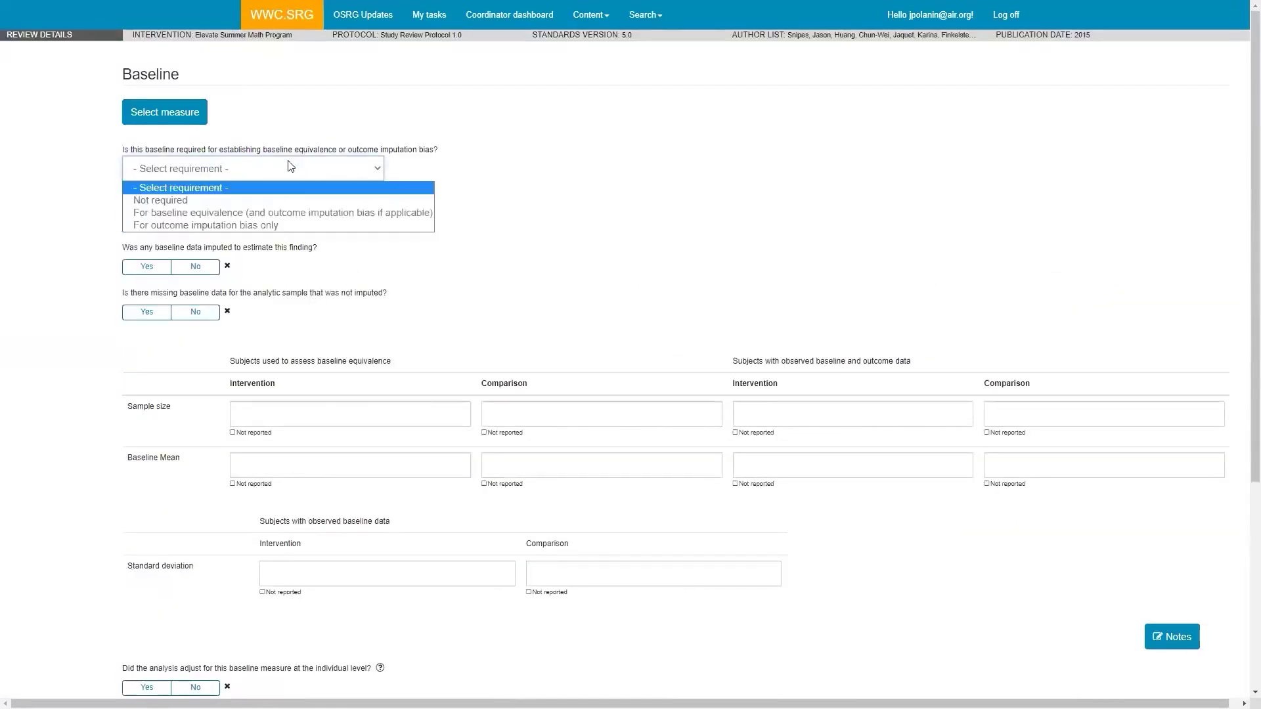
{"action": "left_click", "coordinate": [183, 200]}
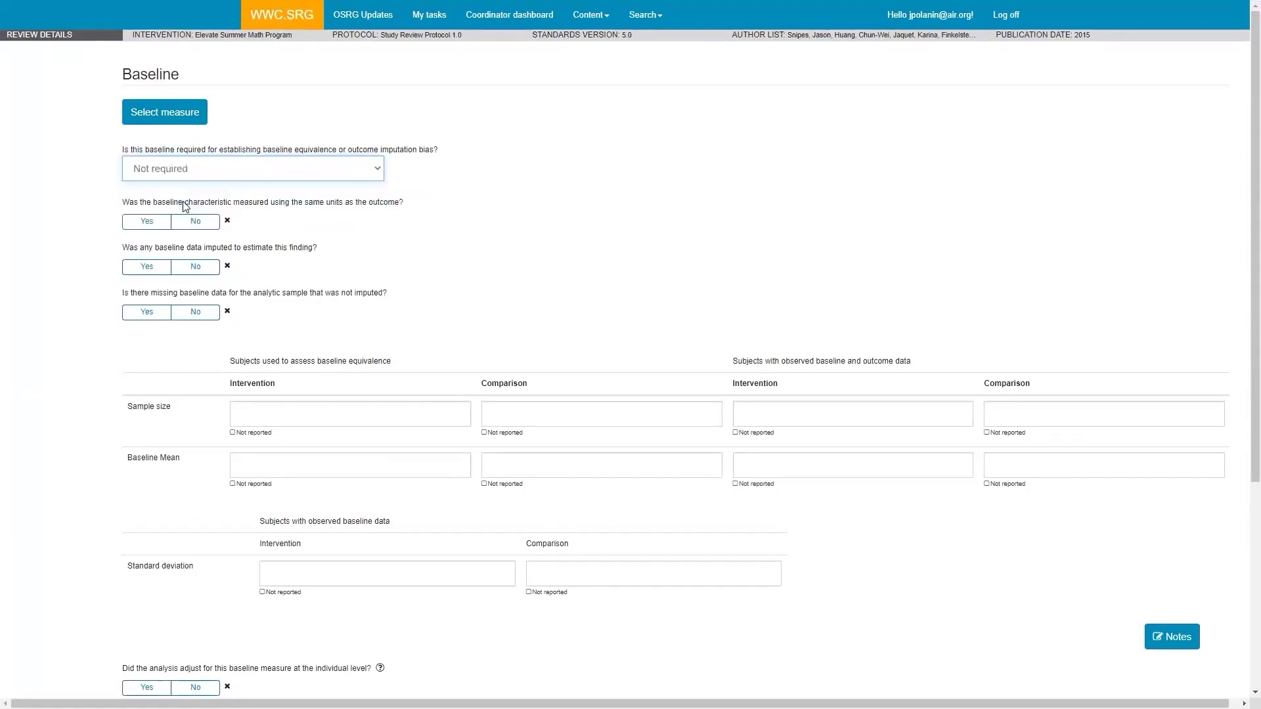
Step: Search the measures for "california standards test" and select California Standards Test (CST): General math as the baseline measure
{"action": "left_click", "coordinate": [185, 123]}
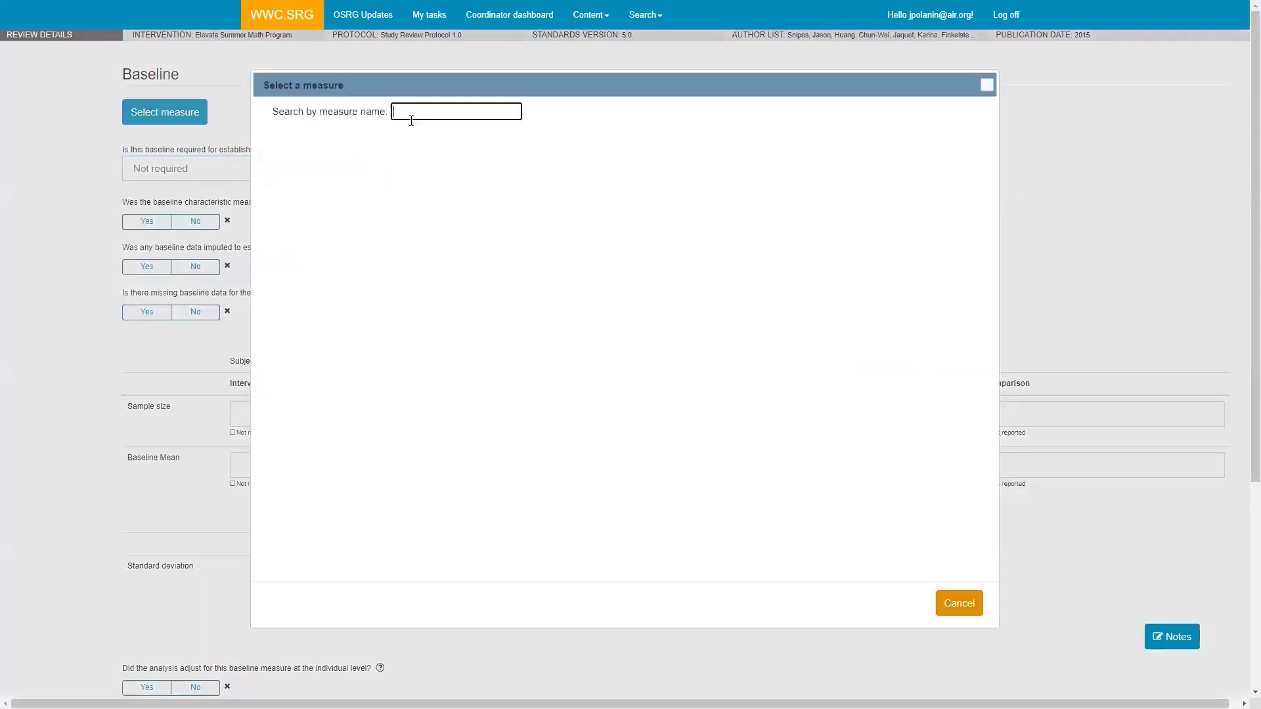
{"action": "type", "text": "california standards "}
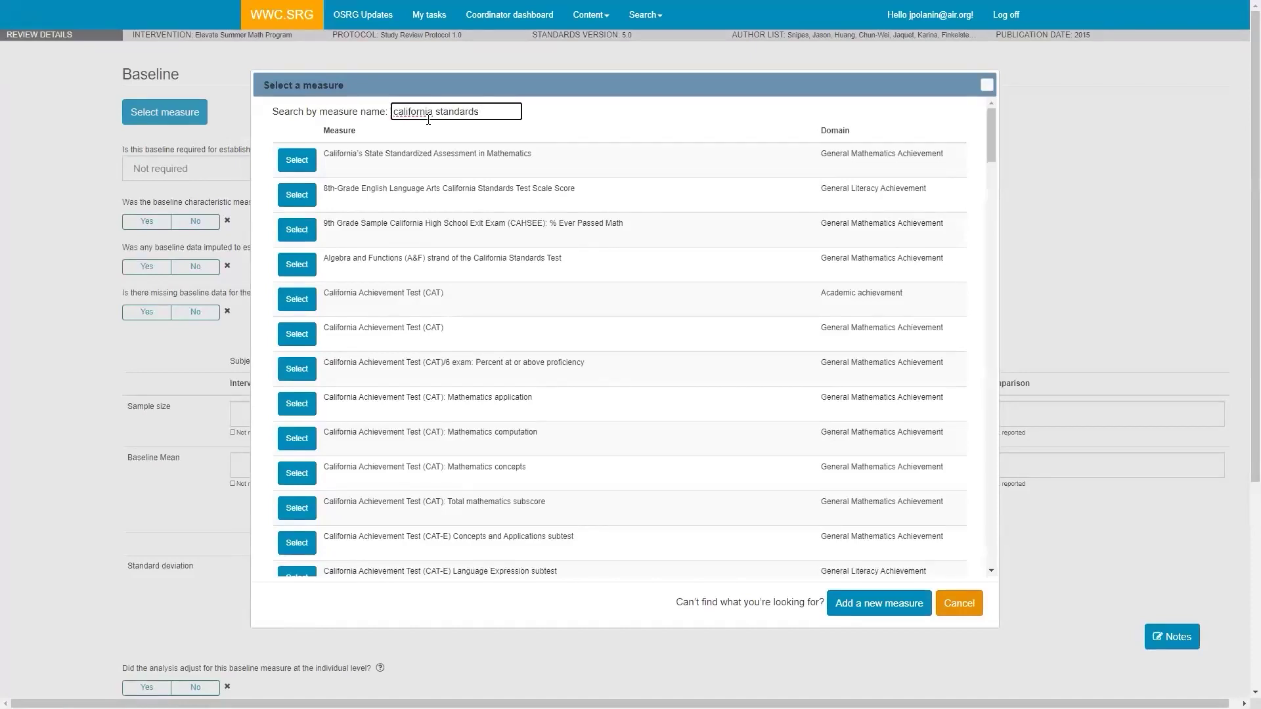
{"action": "type", "text": "test"}
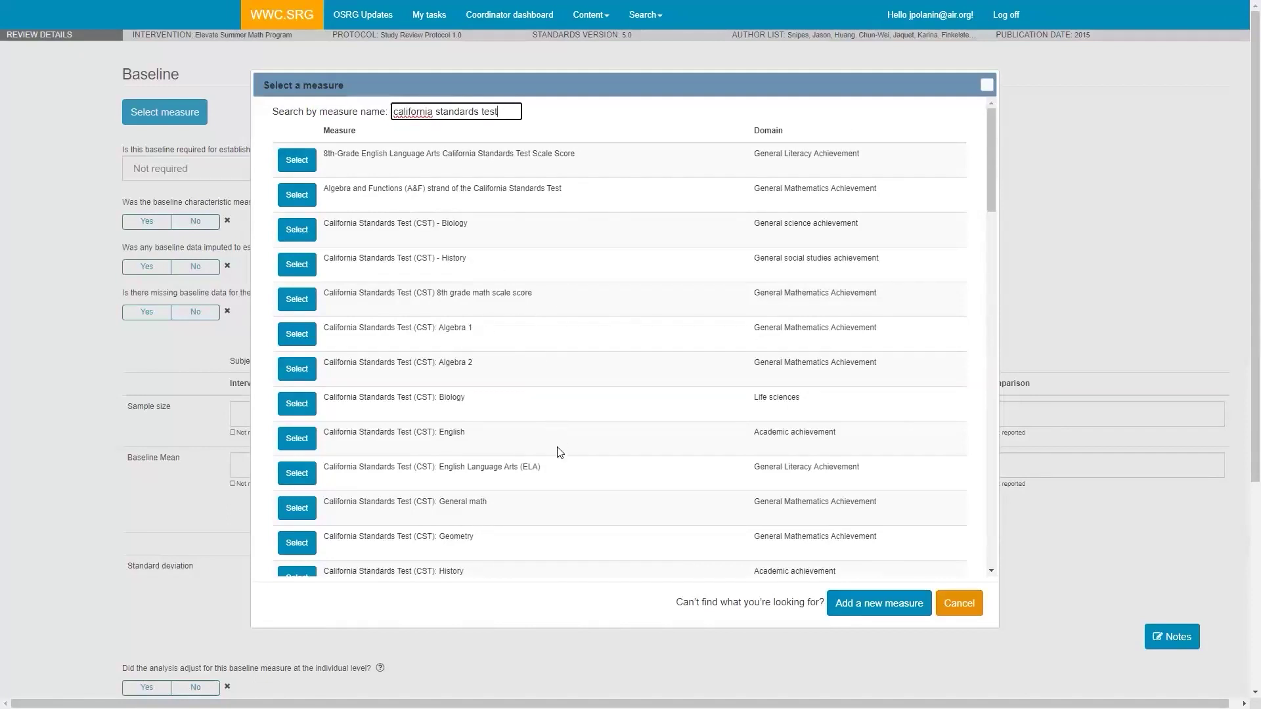
{"action": "left_click", "coordinate": [291, 510]}
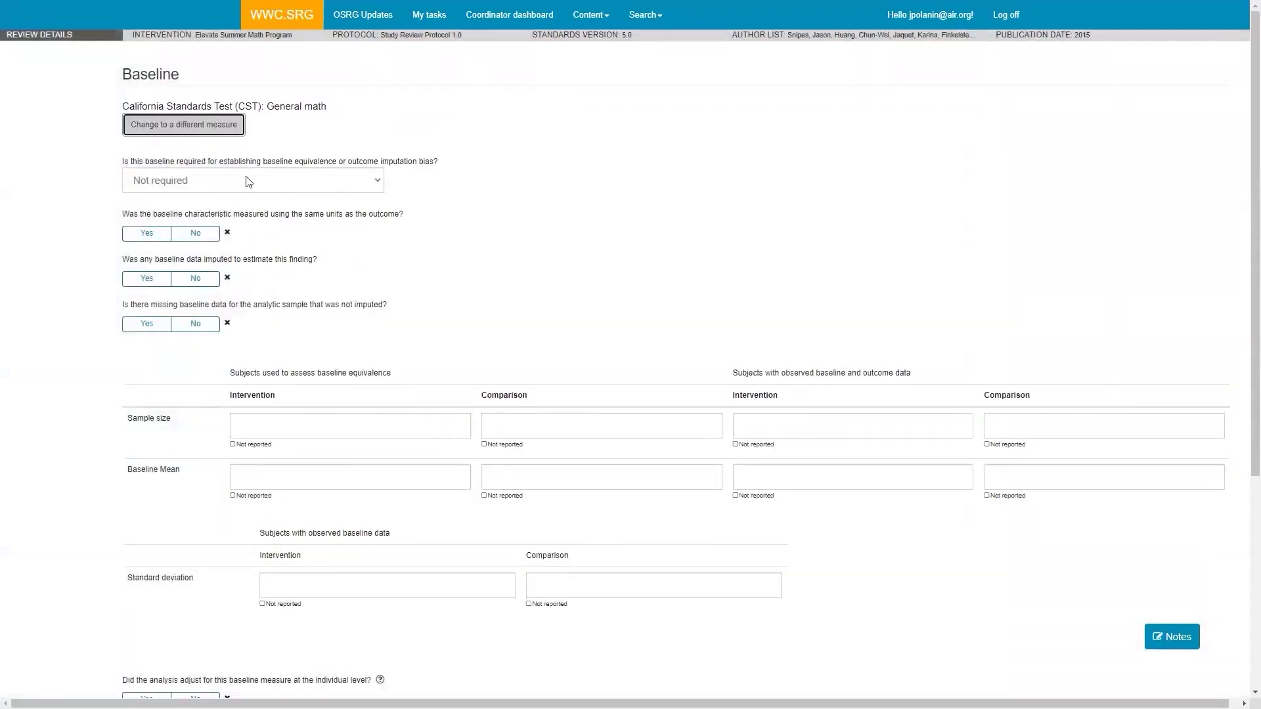
{"action": "left_click", "coordinate": [249, 182]}
{"action": "left_click", "coordinate": [249, 182]}
{"action": "left_click", "coordinate": [249, 182]}
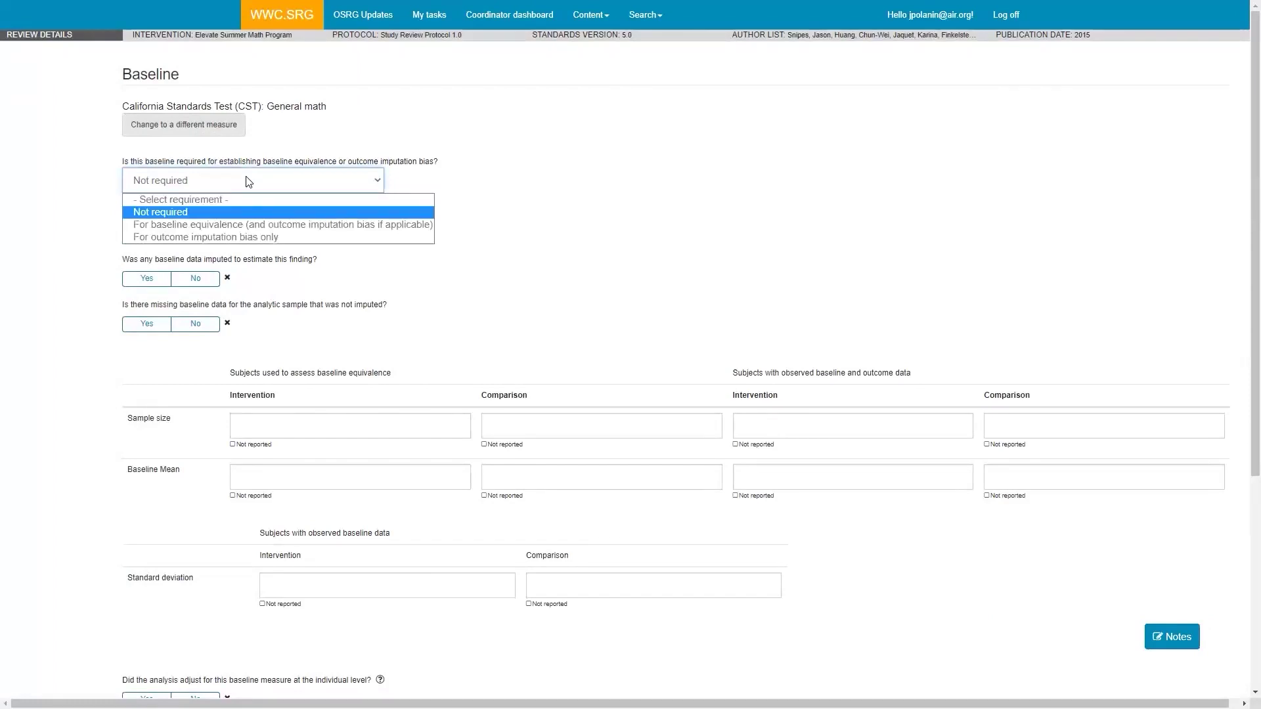
{"action": "left_click", "coordinate": [249, 182]}
{"action": "left_click", "coordinate": [249, 182]}
{"action": "left_click", "coordinate": [249, 182]}
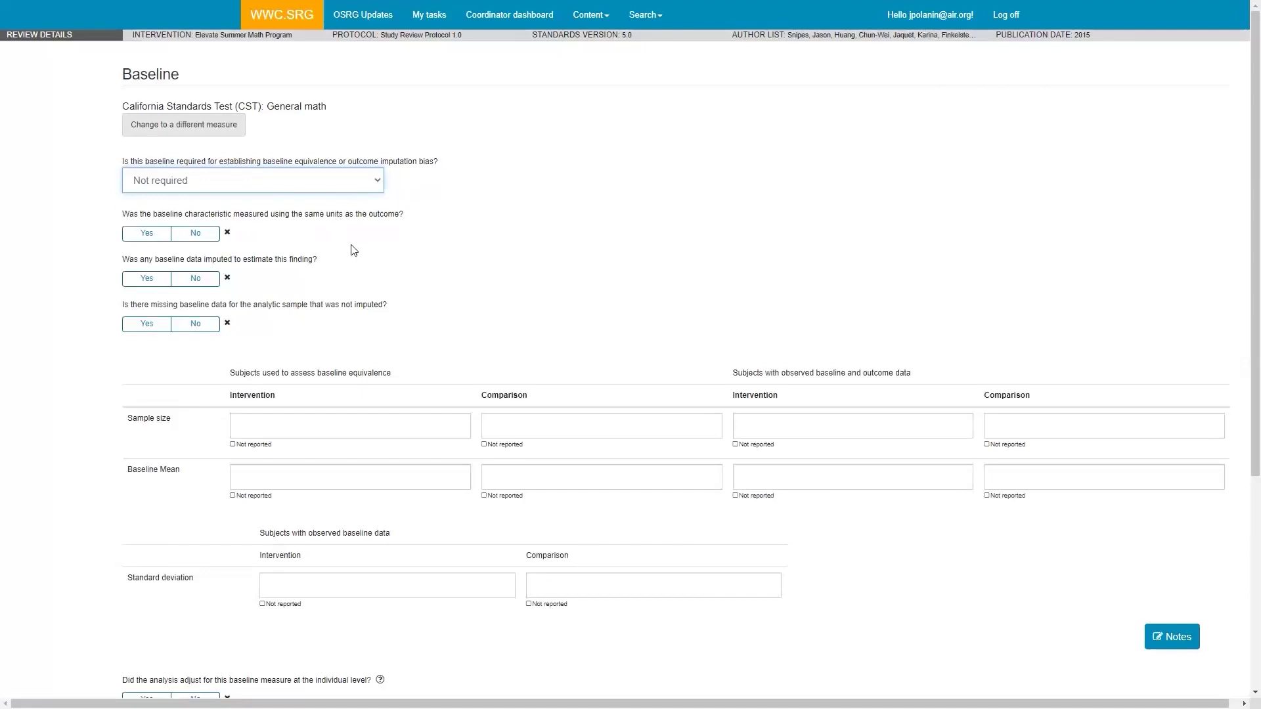
Step: Answer No to same units as the outcome, Yes to imputed baseline data, and No to missing baseline data that was not imputed
{"action": "left_click", "coordinate": [194, 235]}
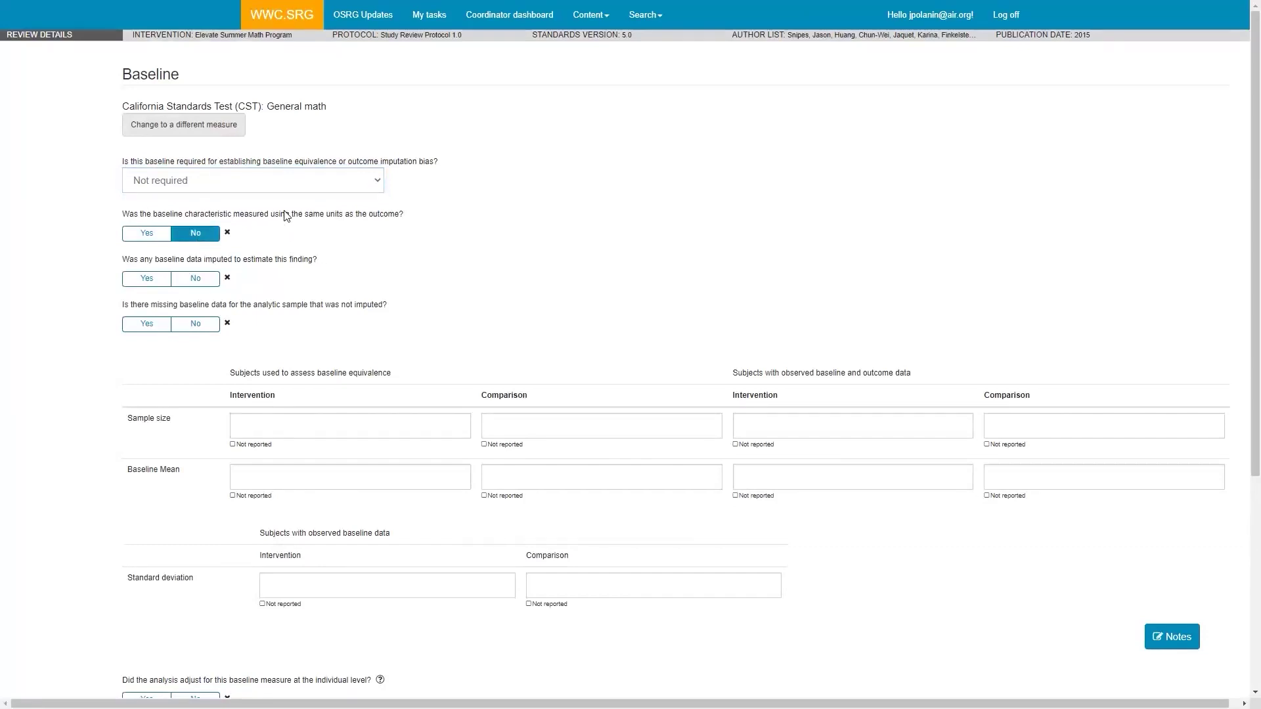
{"action": "left_click", "coordinate": [140, 279]}
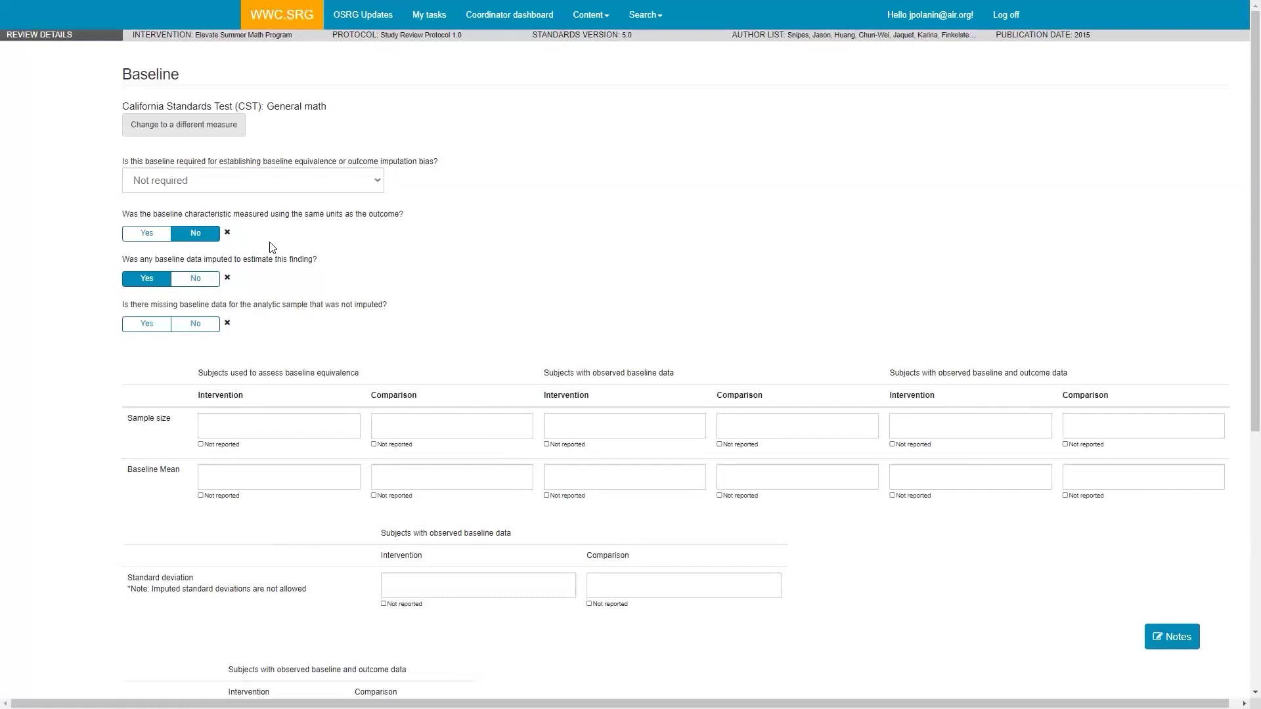
{"action": "left_click", "coordinate": [192, 325]}
Step: Enter the intervention sample size for the subjects used to assess baseline equivalence
{"action": "scroll", "coordinate": [312, 328], "scroll_direction": "down", "scroll_amount": 2}
{"action": "left_click", "coordinate": [279, 293]}
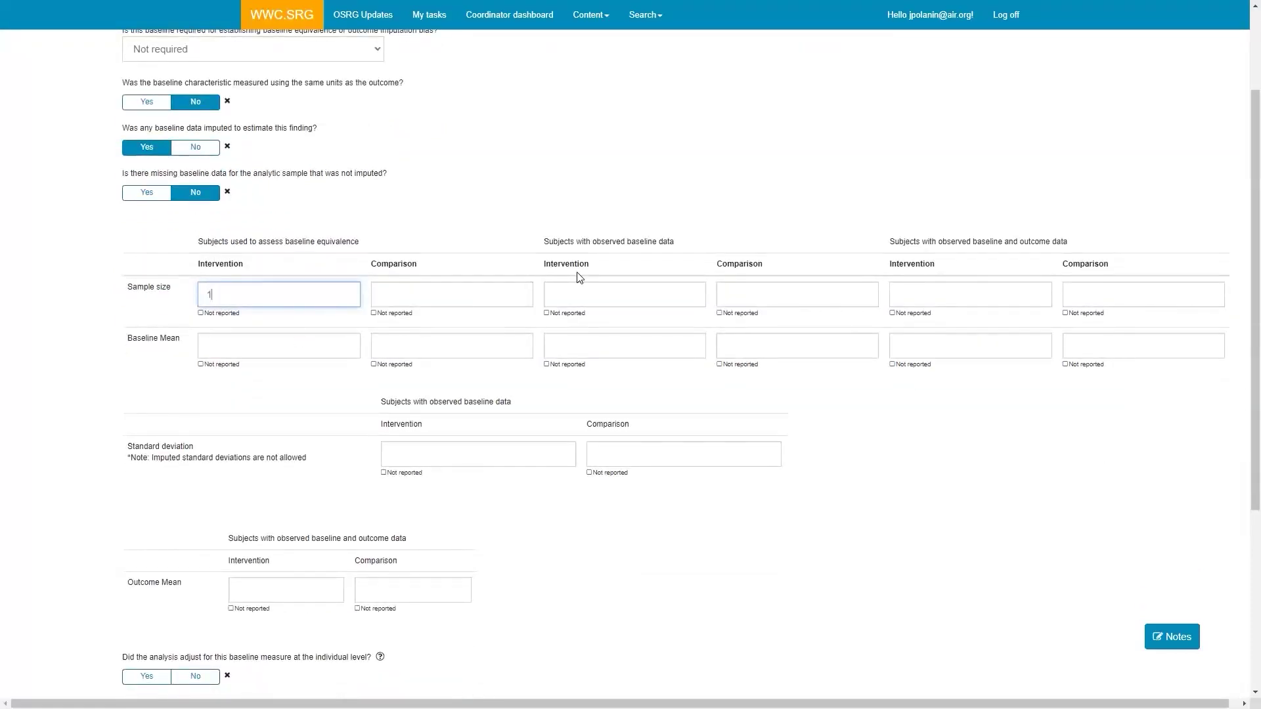
Step: Enter sample sizes of 164 intervention and 181 comparison for the subjects used to assess baseline equivalence
{"action": "type", "text": "1"}
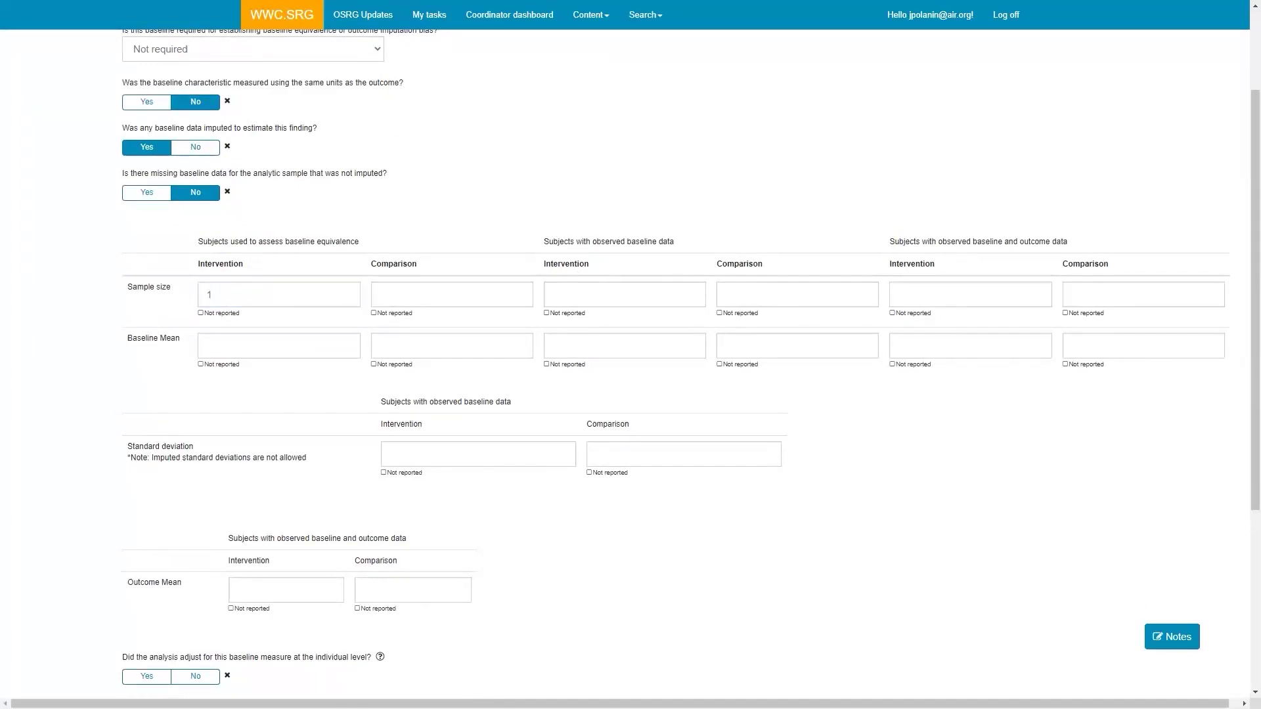
{"action": "left_click", "coordinate": [280, 295]}
{"action": "key", "text": "Tab"}
{"action": "type", "text": "18"}
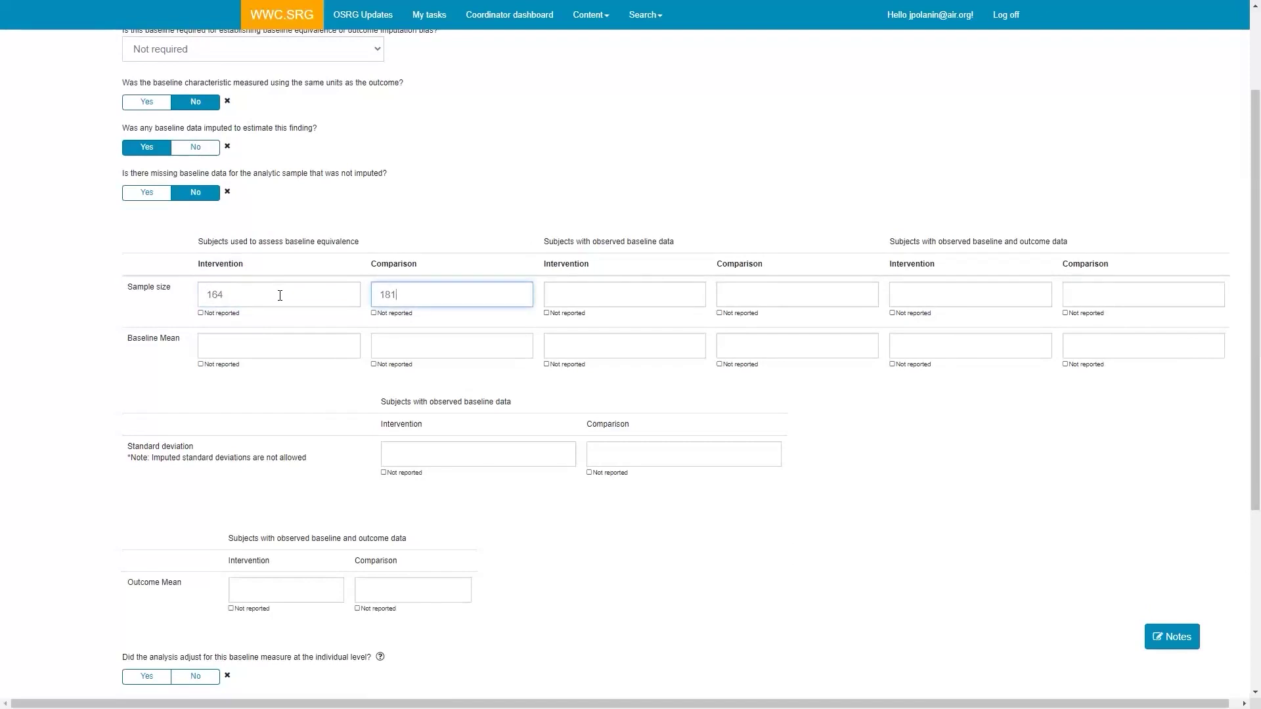
{"action": "key", "text": "Tab"}
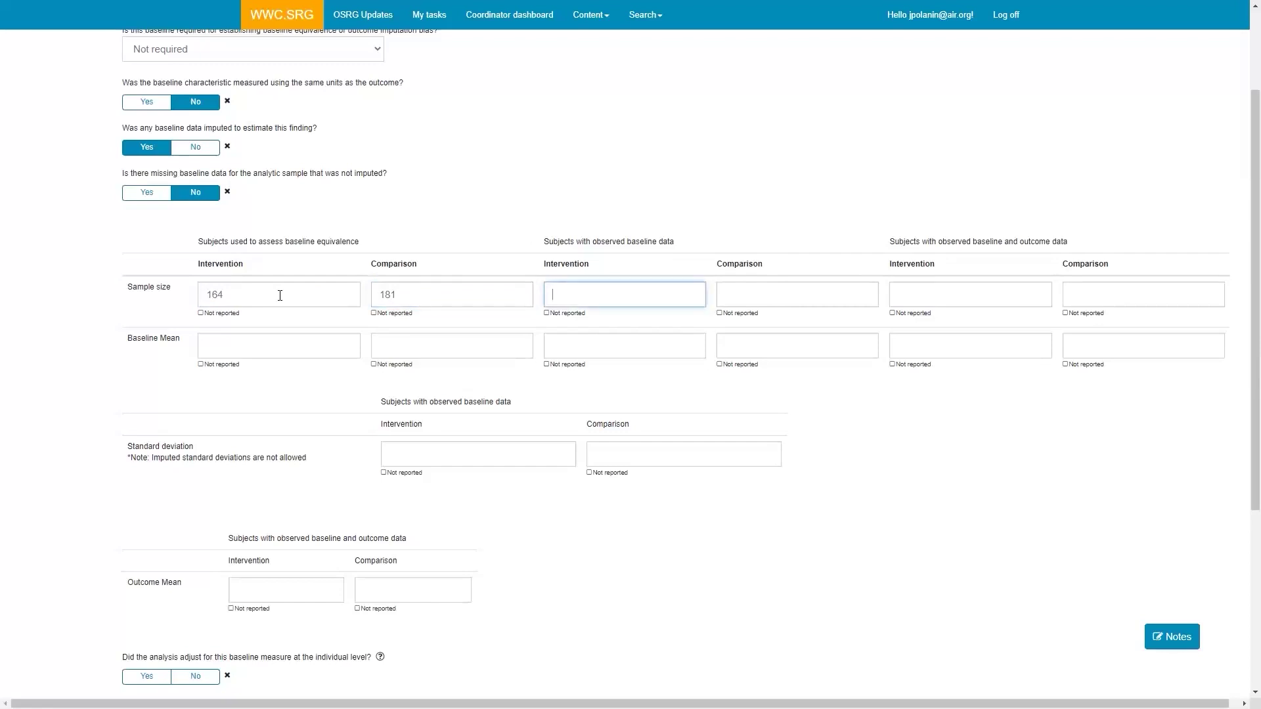
Step: Enter intervention and comparison sample sizes of 164 and 181 for observed baseline data, and 165 and 181 for observed baseline and outcome data
{"action": "type", "text": "165"}
{"action": "key", "text": "Tab"}
{"action": "type", "text": "181"}
{"action": "key", "text": "Tab"}
{"action": "type", "text": "165"}
{"action": "key", "text": "Tab"}
{"action": "type", "text": "181"}
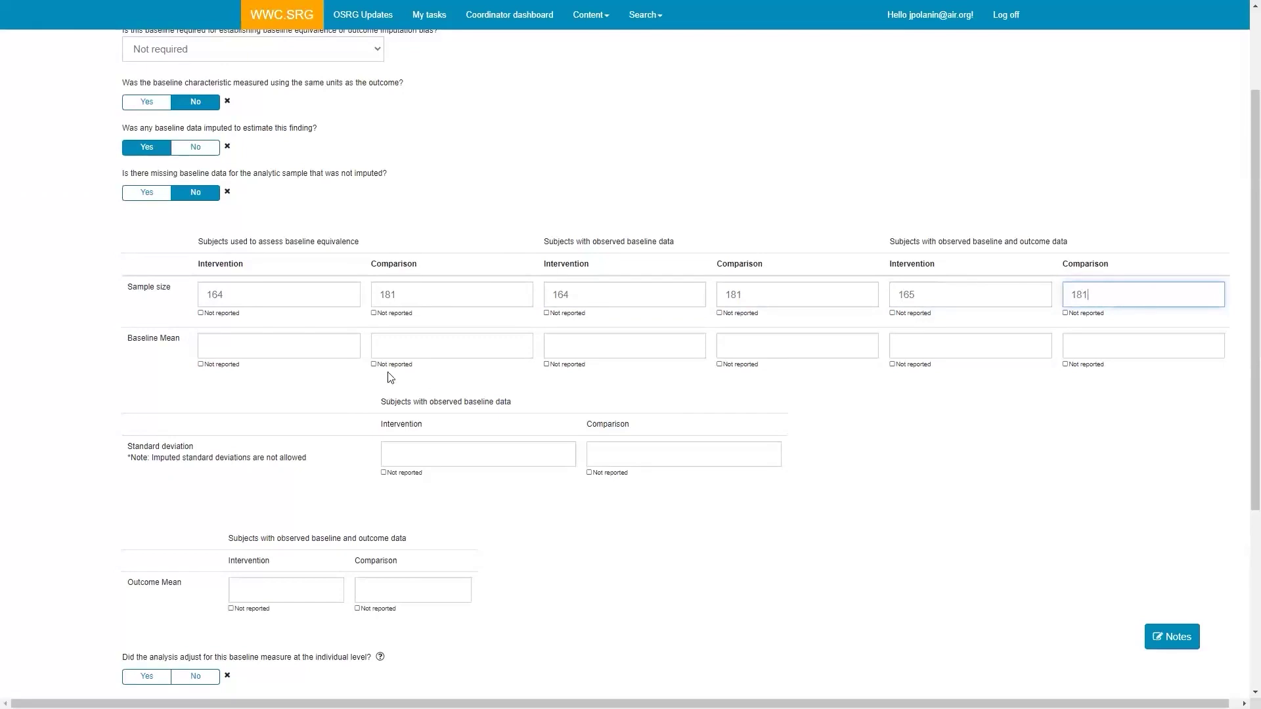
Step: Set the intervention baseline mean to 340.06 for all three subject groups
{"action": "left_click", "coordinate": [299, 348]}
{"action": "type", "text": "340.06"}
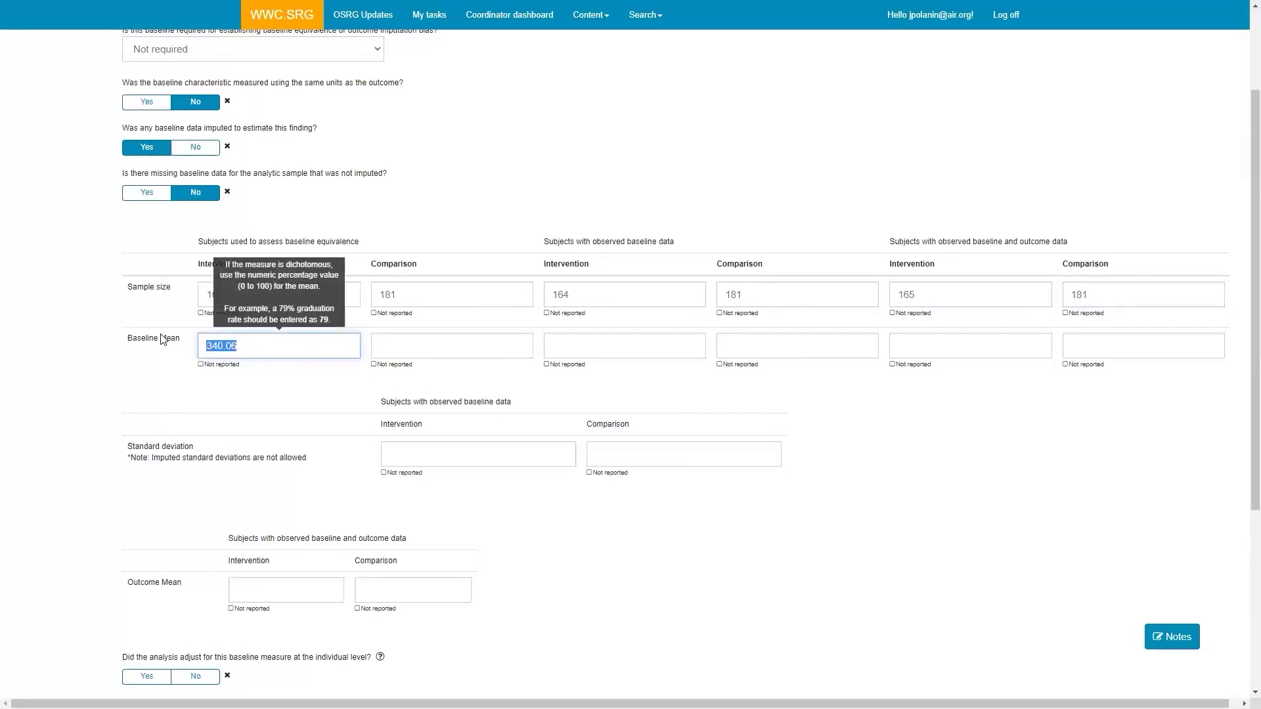
{"action": "left_click", "coordinate": [572, 345]}
{"action": "type", "text": "340.06"}
{"action": "left_click", "coordinate": [944, 346]}
{"action": "type", "text": "340.06"}
Step: Set the comparison baseline mean to 336.68 for all three subject groups
{"action": "left_click", "coordinate": [501, 344]}
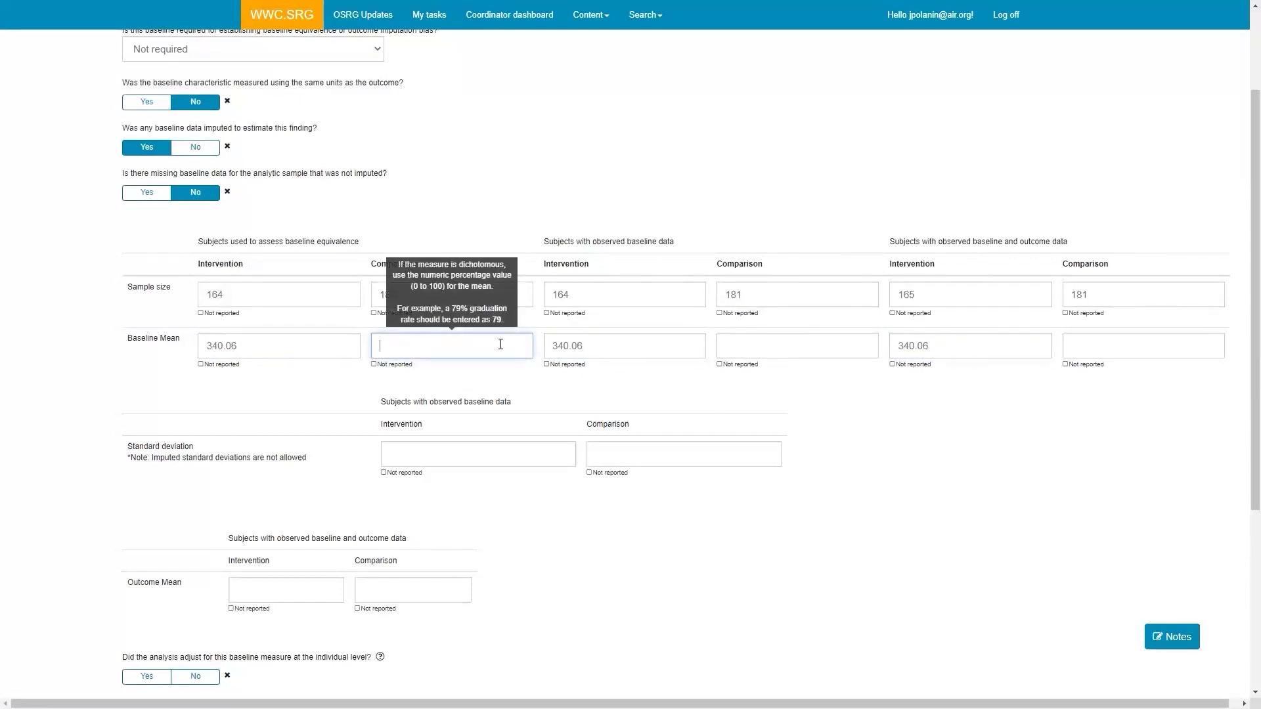
{"action": "type", "text": "336.68"}
{"action": "key", "text": "shift+Left"}
{"action": "key", "text": "shift+Left"}
{"action": "key", "text": "shift+Left"}
{"action": "key", "text": "shift+Left"}
{"action": "key", "text": "shift+Home"}
{"action": "key", "text": "ctrl+c"}
{"action": "left_click", "coordinate": [850, 355]}
{"action": "key", "text": "ctrl+v"}
{"action": "left_click", "coordinate": [1072, 355]}
{"action": "key", "text": "ctrl+v"}
{"action": "left_click", "coordinate": [949, 427]}
Step: Enter baseline standard deviations of 39.07 for the intervention group and 32.11 for the comparison group
{"action": "scroll", "coordinate": [906, 441], "scroll_direction": "down", "scroll_amount": 1}
{"action": "left_click", "coordinate": [498, 378]}
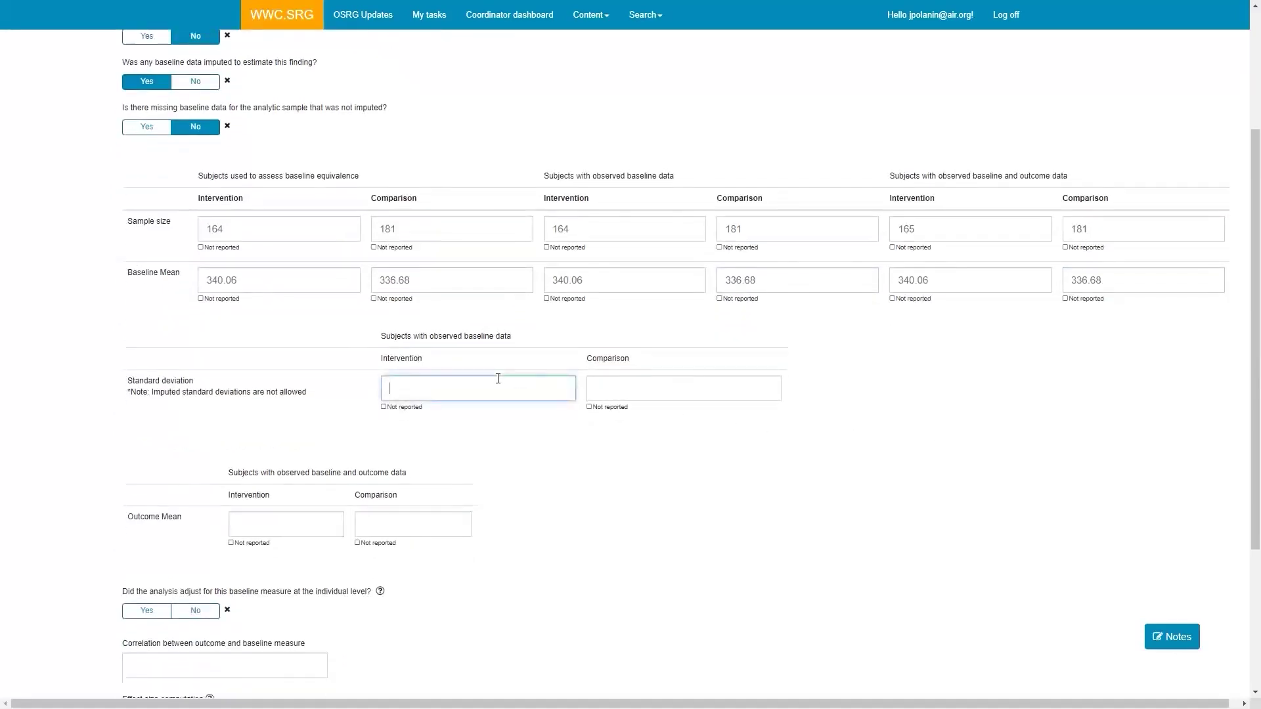
{"action": "type", "text": "39.07"}
{"action": "key", "text": "Tab"}
{"action": "type", "text": "32.11"}
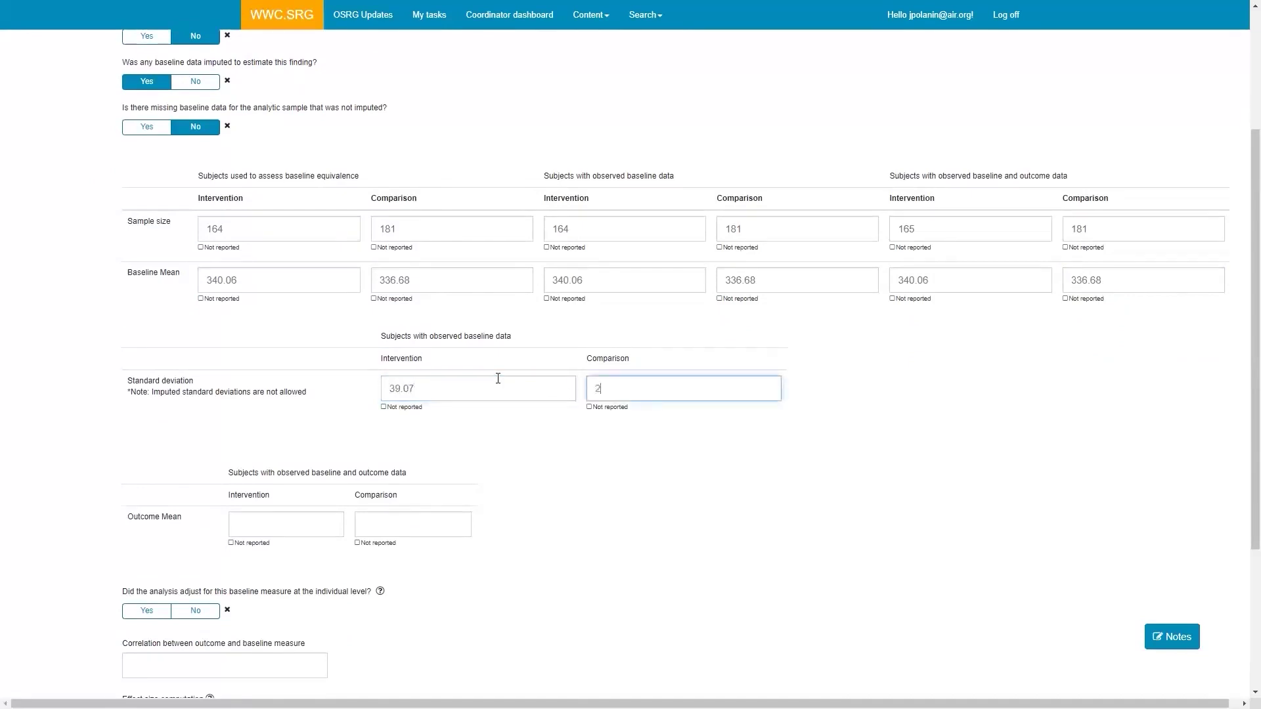
{"action": "left_click", "coordinate": [559, 491]}
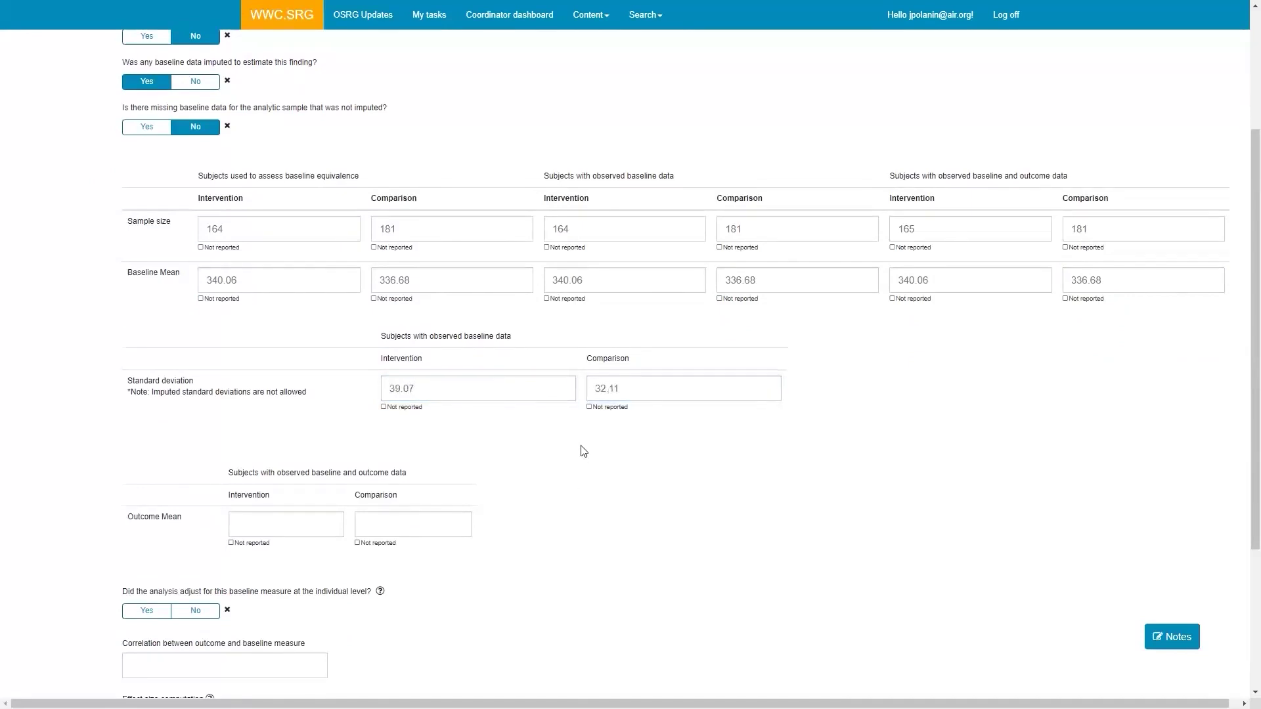
Step: Copy the baseline means into the outcome means: 340.06 for intervention and 336.68 for comparison
{"action": "scroll", "coordinate": [572, 434], "scroll_direction": "down", "scroll_amount": 2}
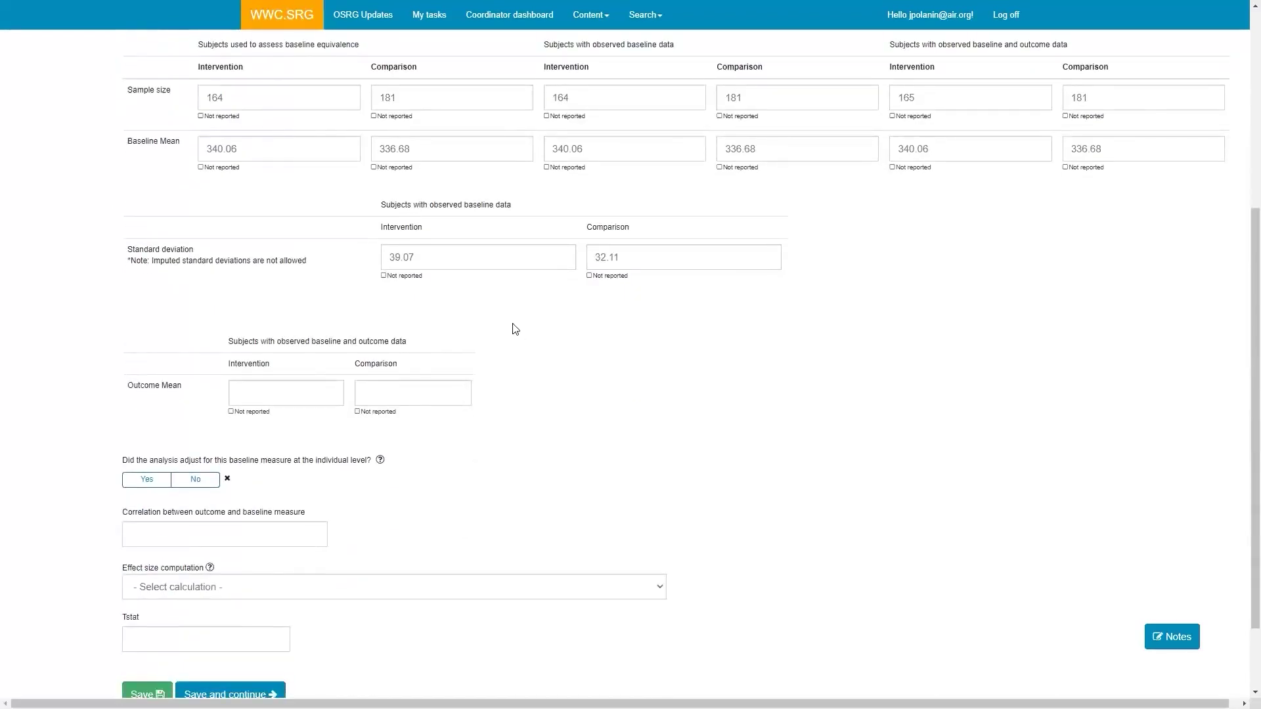
{"action": "double_click", "coordinate": [220, 151]}
{"action": "key", "text": "ctrl+c"}
{"action": "left_click", "coordinate": [293, 394]}
{"action": "key", "text": "ctrl+v"}
{"action": "double_click", "coordinate": [424, 150]}
{"action": "key", "text": "ctrl+c"}
{"action": "left_click", "coordinate": [427, 392]}
{"action": "key", "text": "ctrl+v"}
{"action": "left_click", "coordinate": [534, 435]}
Step: Indicate that the analysis adjusted for this baseline measure at the individual level, using Regression or ANCOVA
{"action": "scroll", "coordinate": [538, 394], "scroll_direction": "down", "scroll_amount": 2}
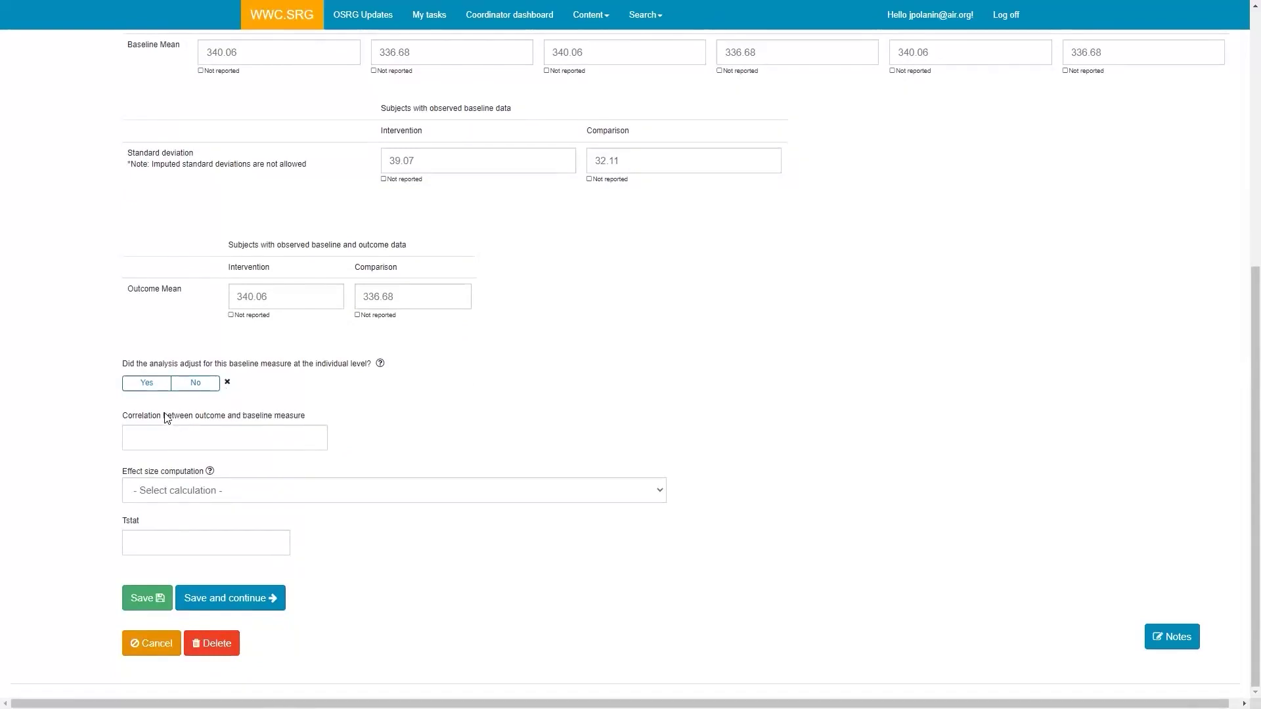
{"action": "left_click", "coordinate": [147, 384]}
{"action": "left_click", "coordinate": [230, 439]}
{"action": "left_click", "coordinate": [175, 468]}
{"action": "left_click", "coordinate": [243, 486]}
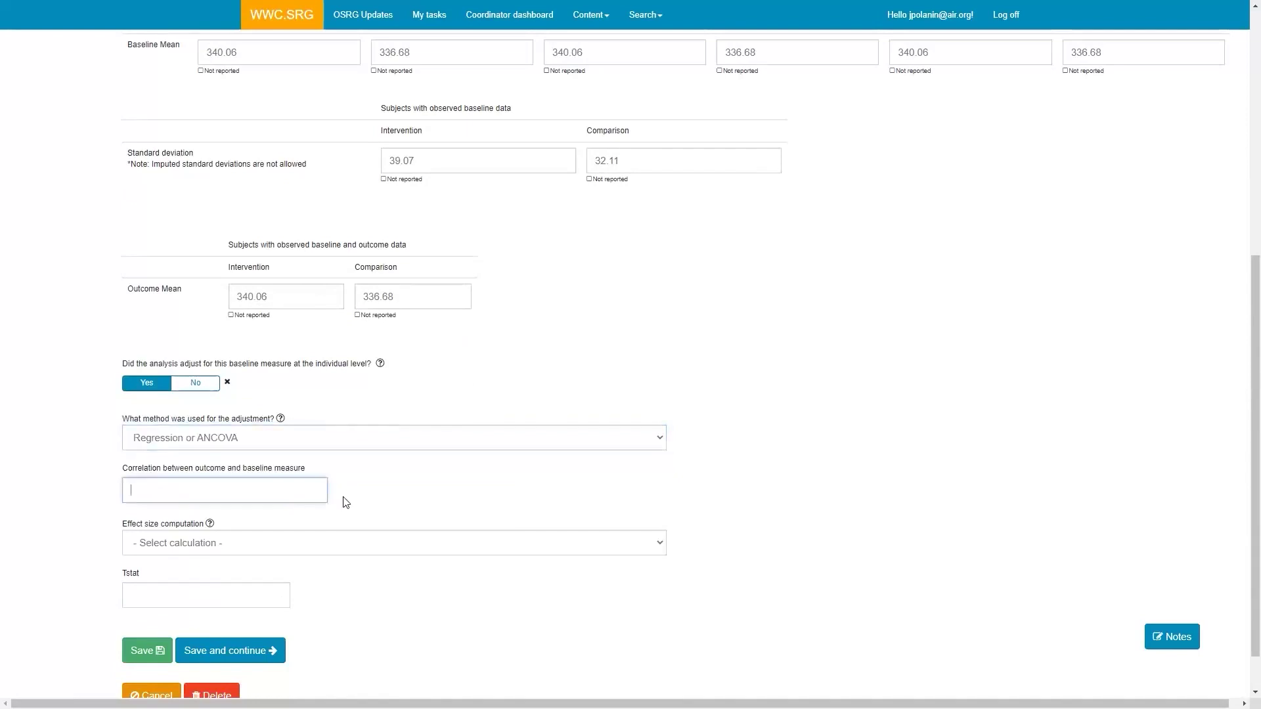
Step: Set the baseline effect size computation to Unadjusted mean and standard deviation, and save the baseline measure to return to the outcome
{"action": "left_click", "coordinate": [281, 548]}
{"action": "left_click", "coordinate": [259, 571]}
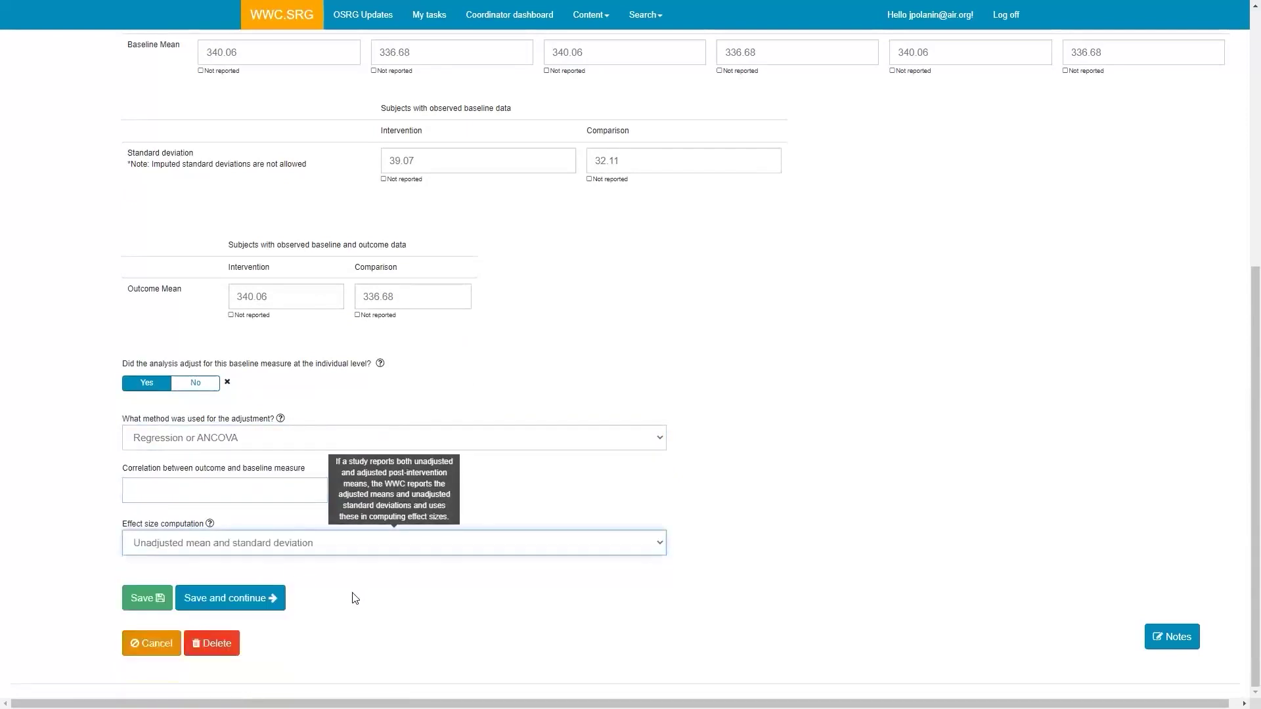
{"action": "left_click", "coordinate": [238, 598]}
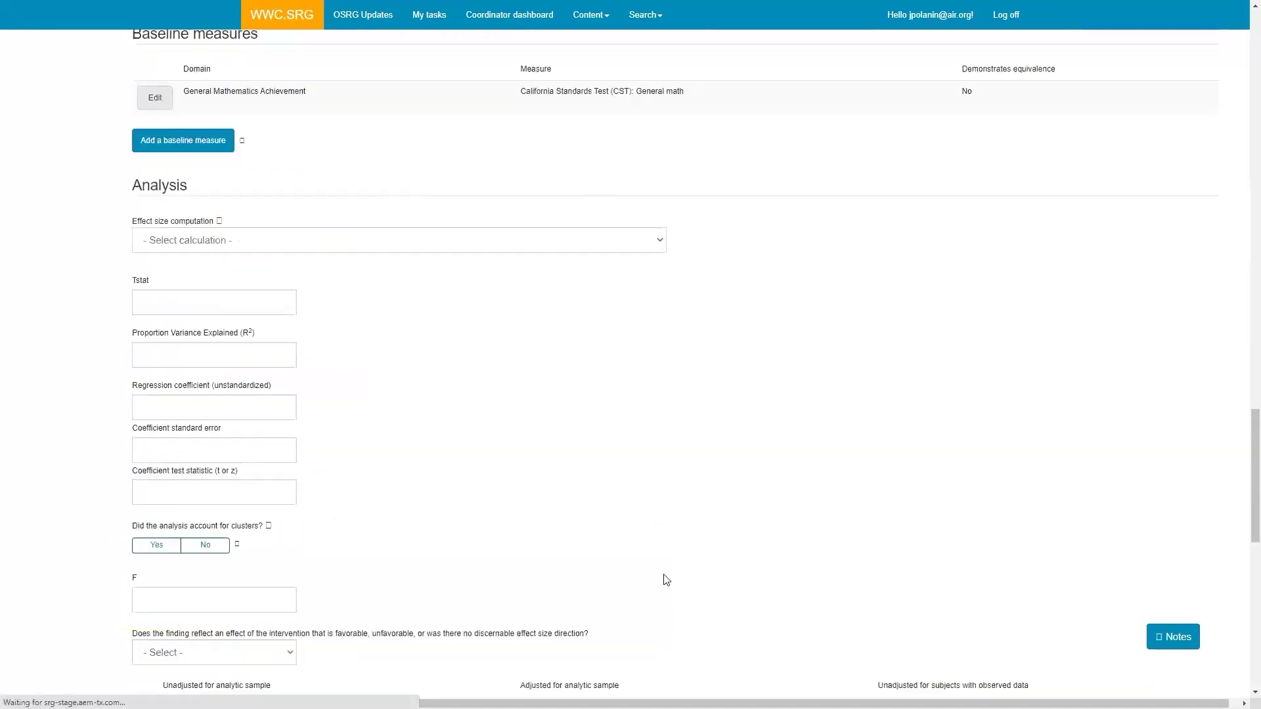
Step: Set the outcome analysis's effect size computation to Dichotomous
{"action": "scroll", "coordinate": [597, 510], "scroll_direction": "down", "scroll_amount": 14}
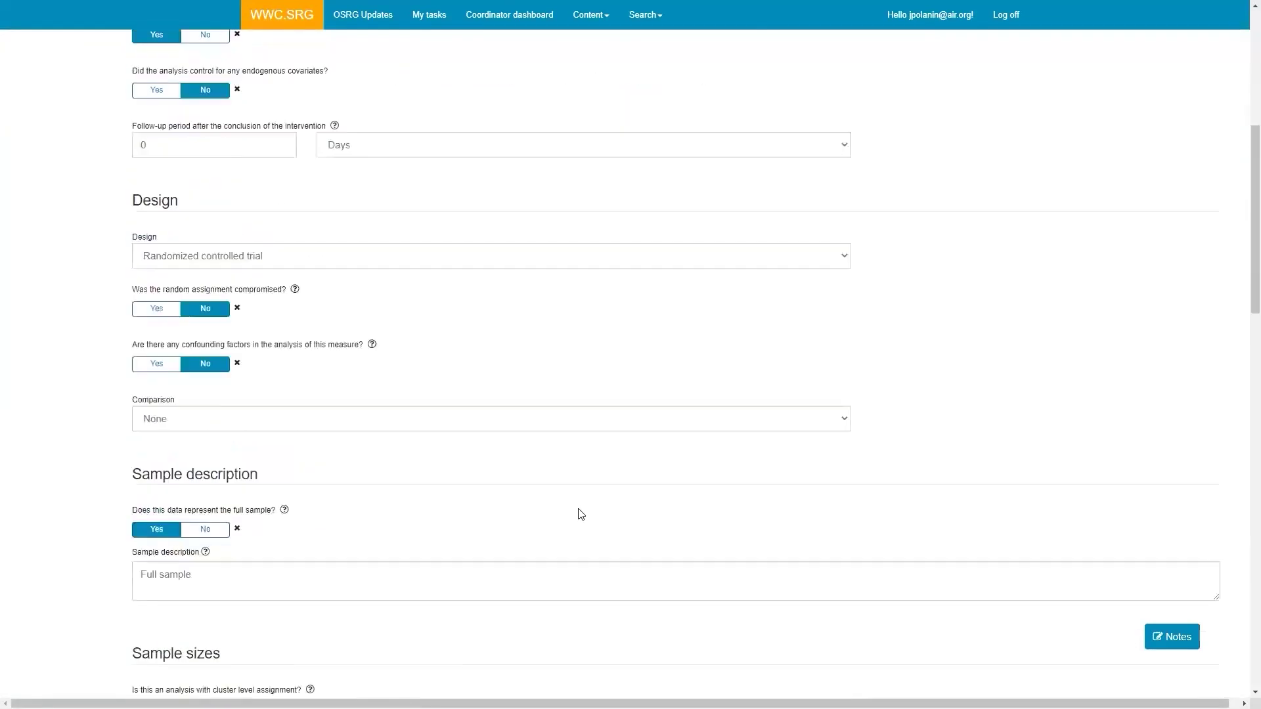
{"action": "scroll", "coordinate": [581, 514], "scroll_direction": "down", "scroll_amount": 2}
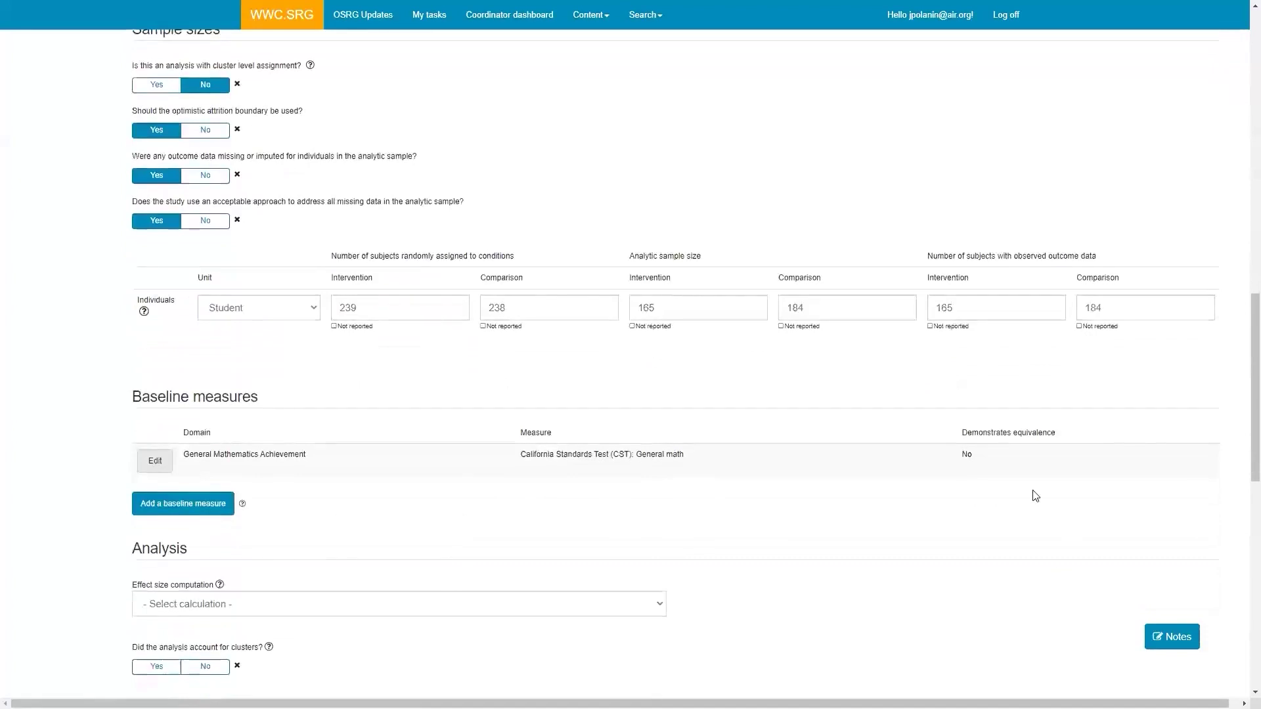
{"action": "scroll", "coordinate": [387, 540], "scroll_direction": "down", "scroll_amount": 2}
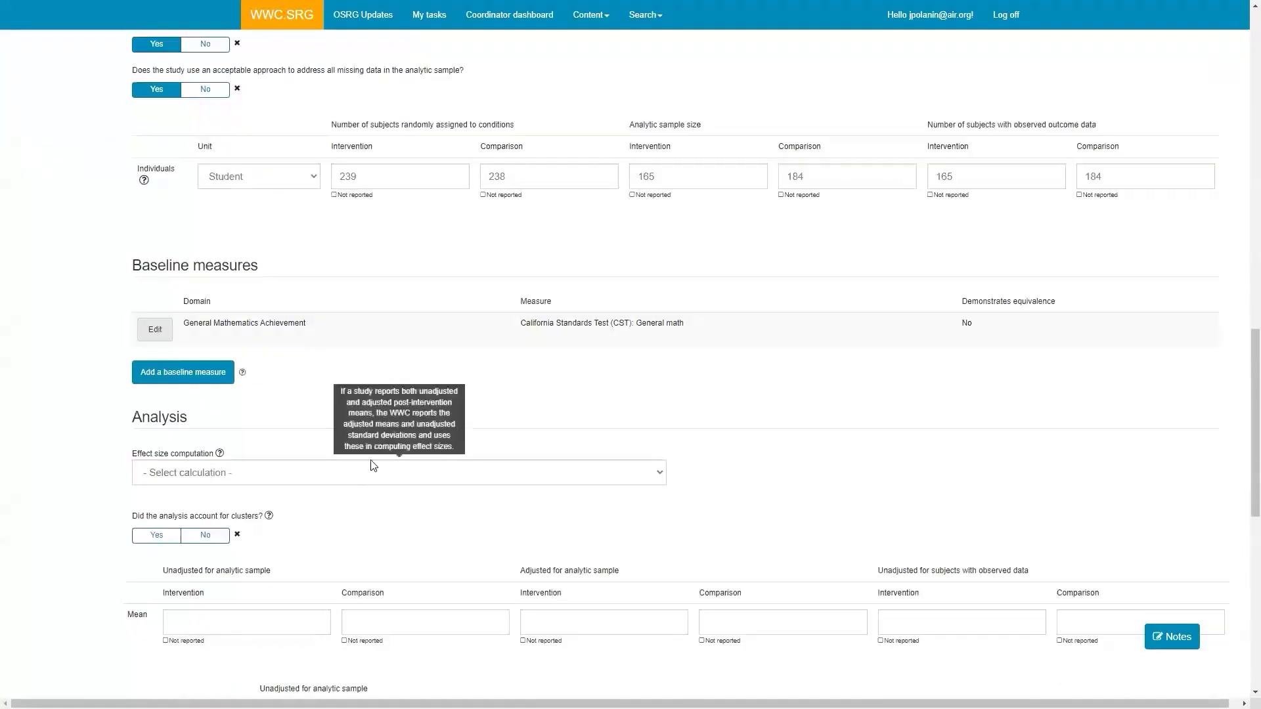
{"action": "scroll", "coordinate": [651, 399], "scroll_direction": "down", "scroll_amount": 1}
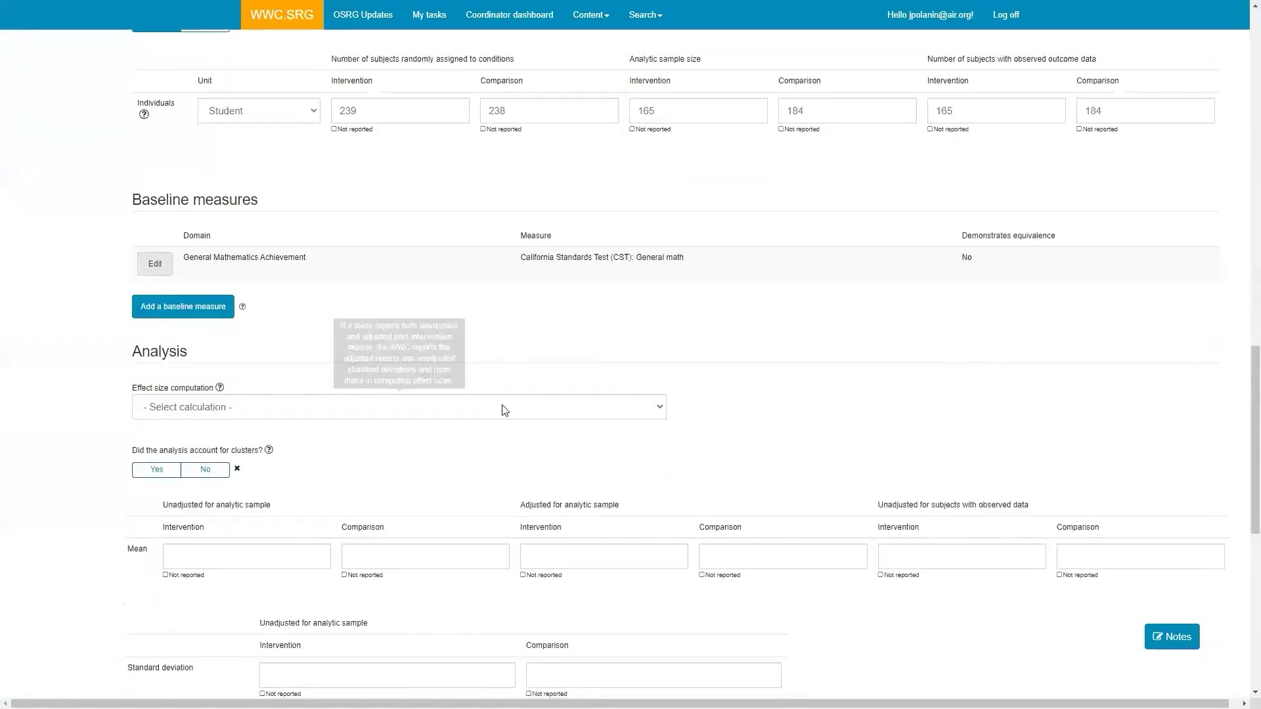
{"action": "left_click", "coordinate": [475, 412]}
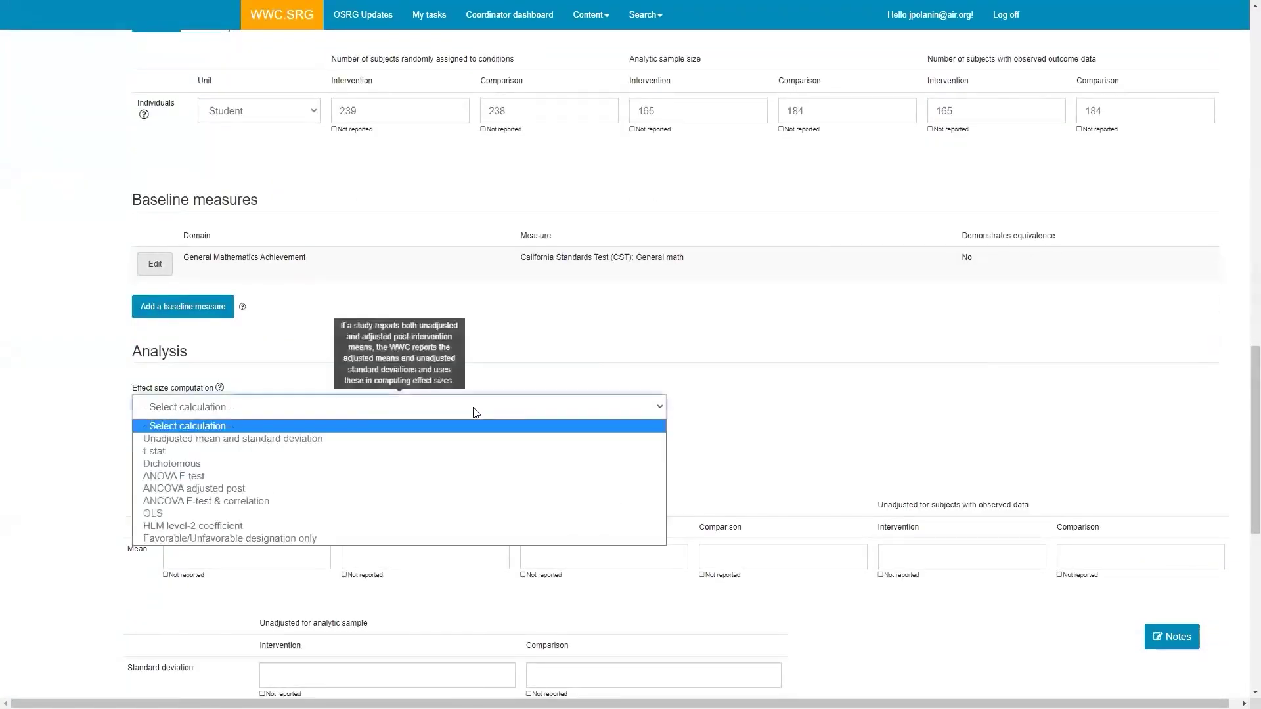
{"action": "left_click", "coordinate": [337, 461]}
{"action": "left_click", "coordinate": [834, 352]}
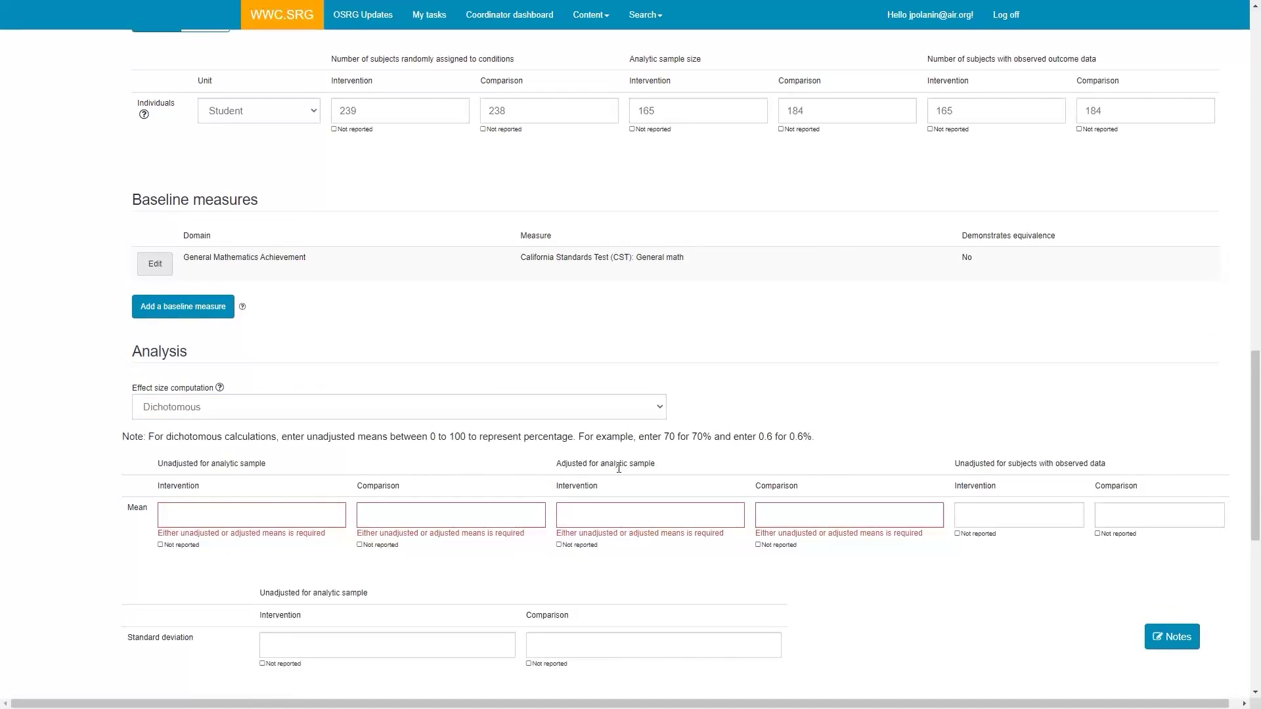
Step: Enter adjusted means for the analytic sample of 29 for intervention and 12 for comparison
{"action": "left_click", "coordinate": [590, 519]}
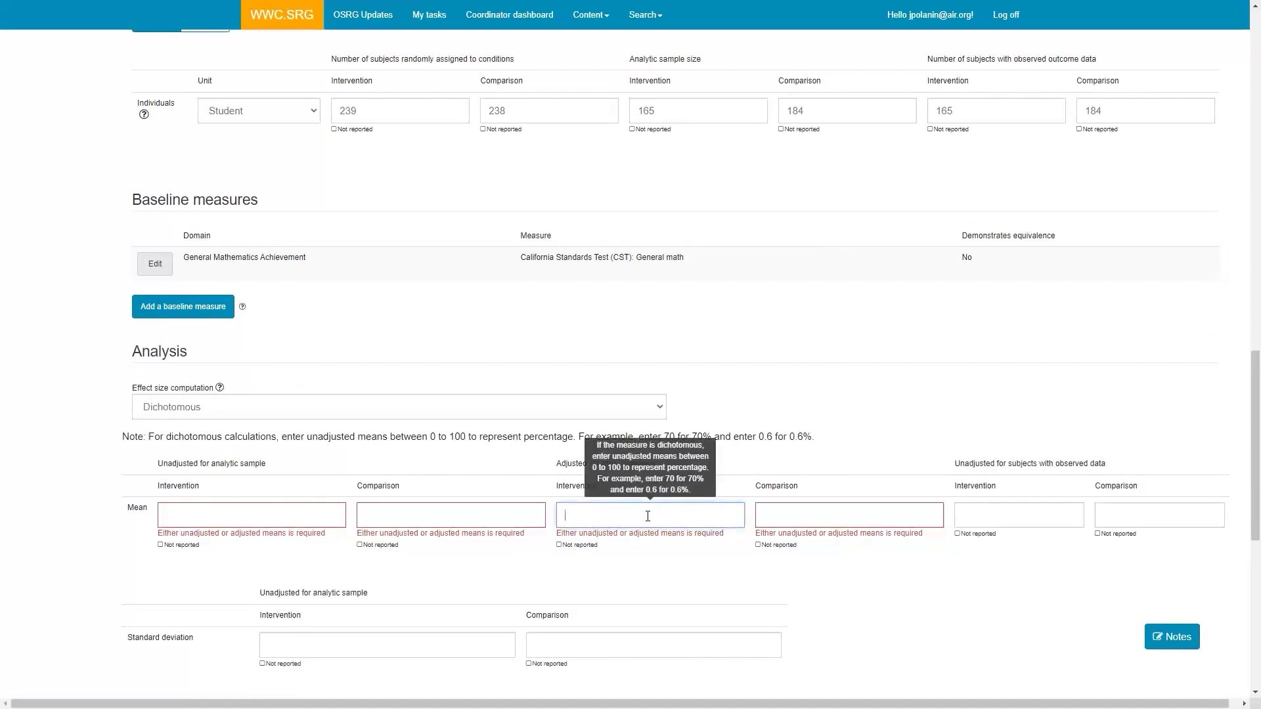
{"action": "type", "text": "29"}
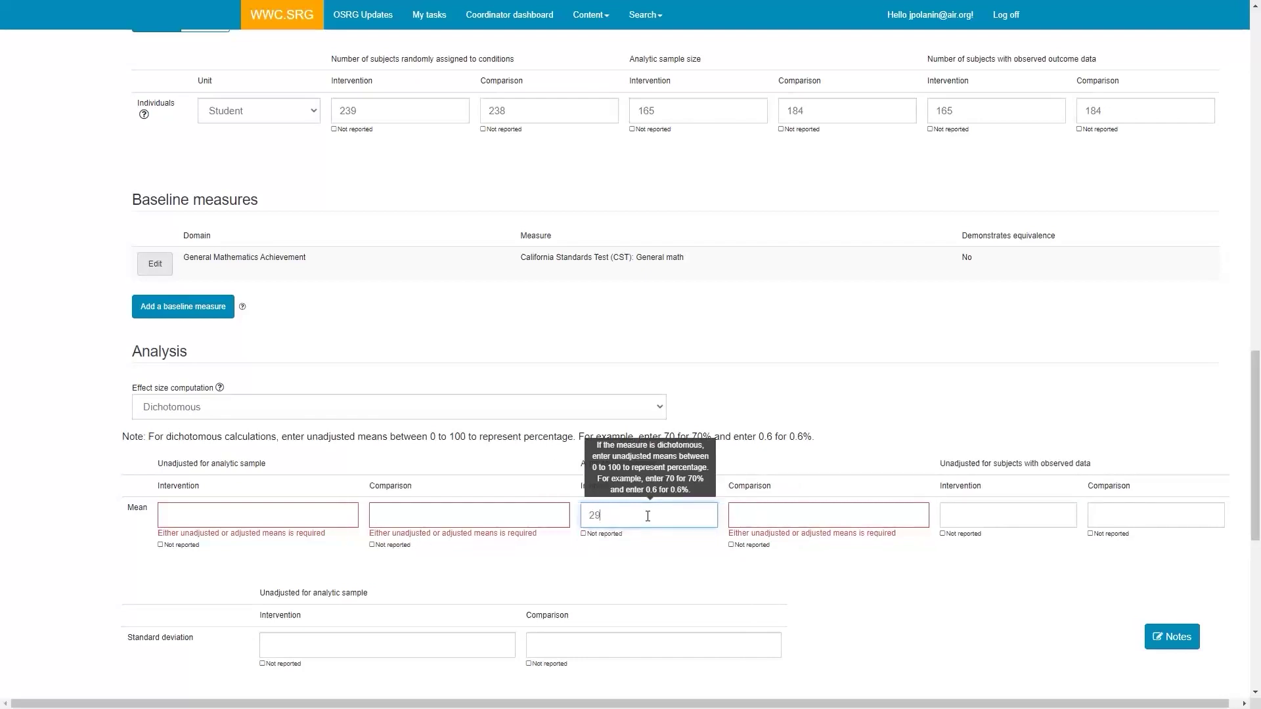
{"action": "key", "text": "Tab"}
{"action": "type", "text": "12"}
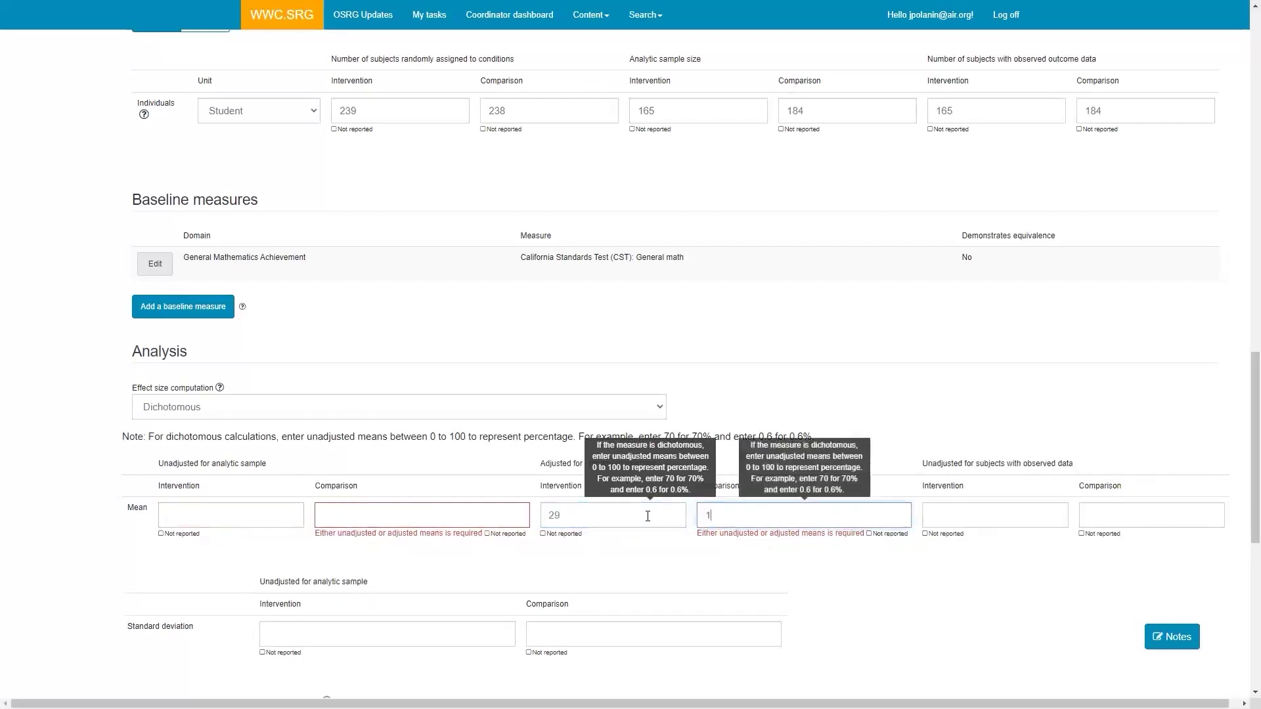
{"action": "left_click", "coordinate": [1160, 351]}
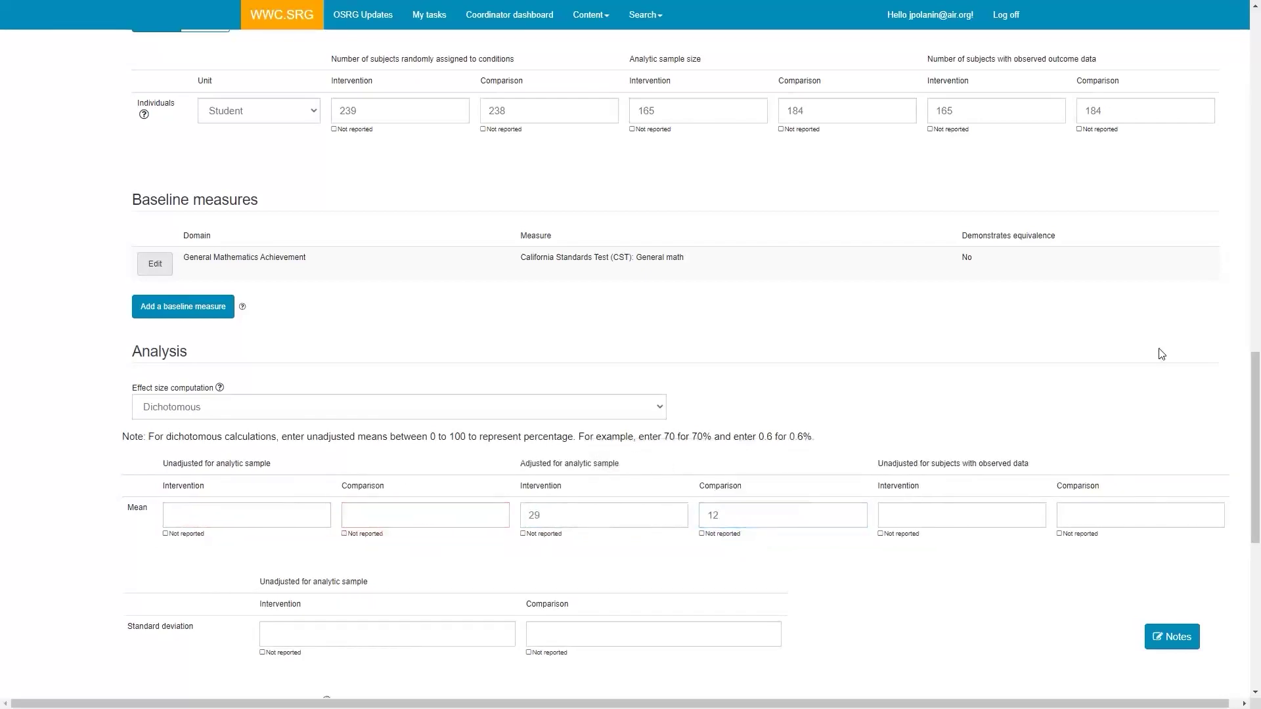
Step: Mark a negative result as not favorable, and enter a study-reported effect size of 0.53 that does not replace the calculated value
{"action": "scroll", "coordinate": [858, 334], "scroll_direction": "down", "scroll_amount": 6}
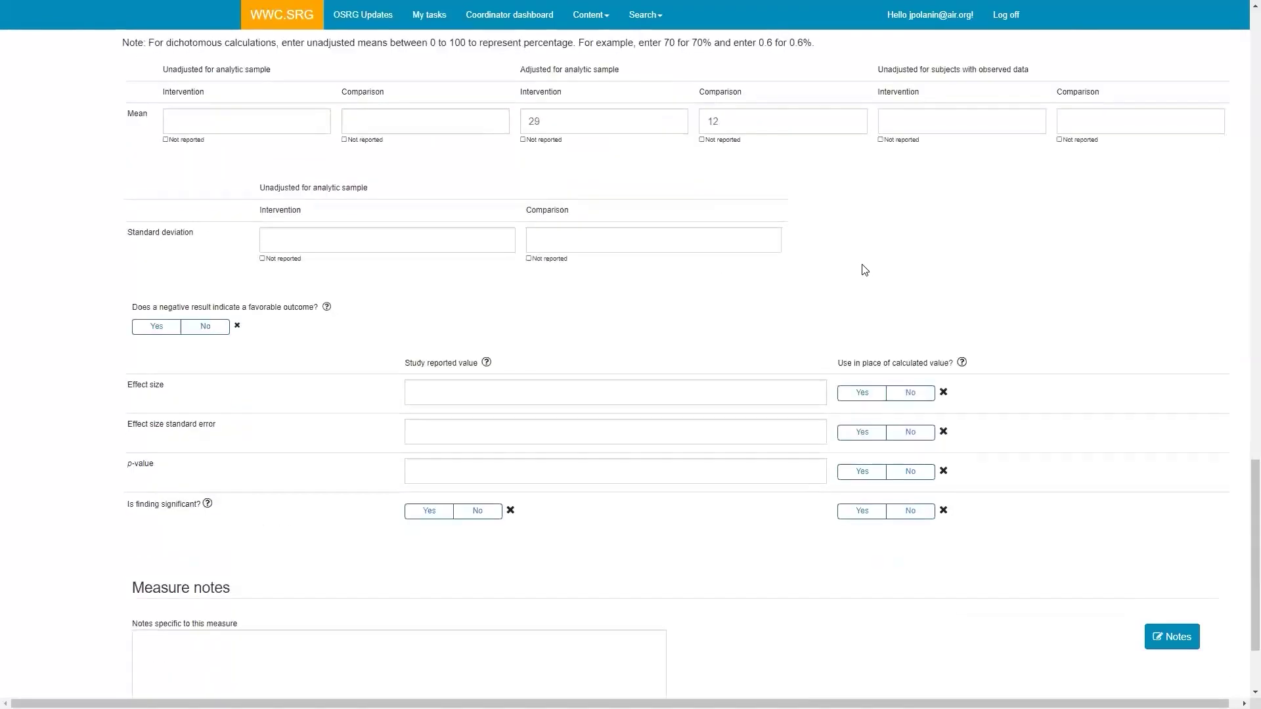
{"action": "scroll", "coordinate": [861, 266], "scroll_direction": "up", "scroll_amount": 1}
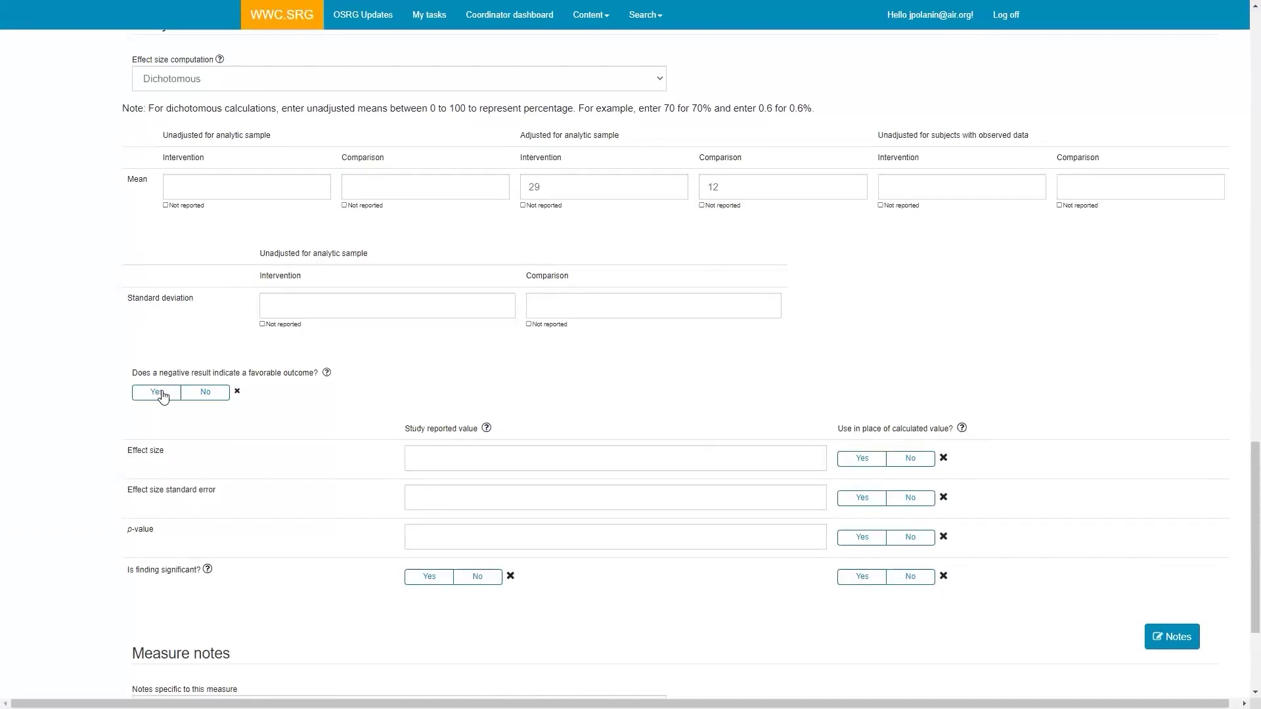
{"action": "left_click", "coordinate": [210, 394]}
{"action": "left_click", "coordinate": [557, 461]}
{"action": "type", "text": "0.53"}
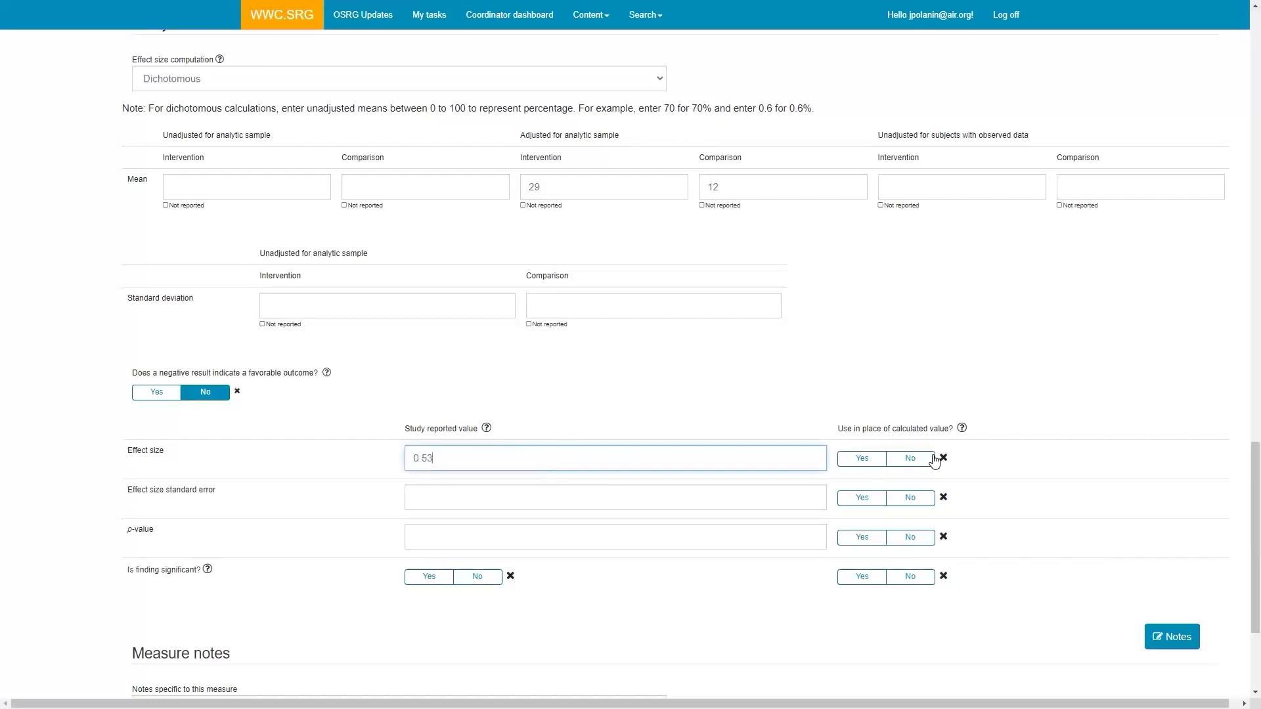
{"action": "left_click", "coordinate": [914, 459]}
Step: Enter a study-reported p-value of .001, use it in place of the calculated value, and mark the finding as significant
{"action": "left_click", "coordinate": [464, 537]}
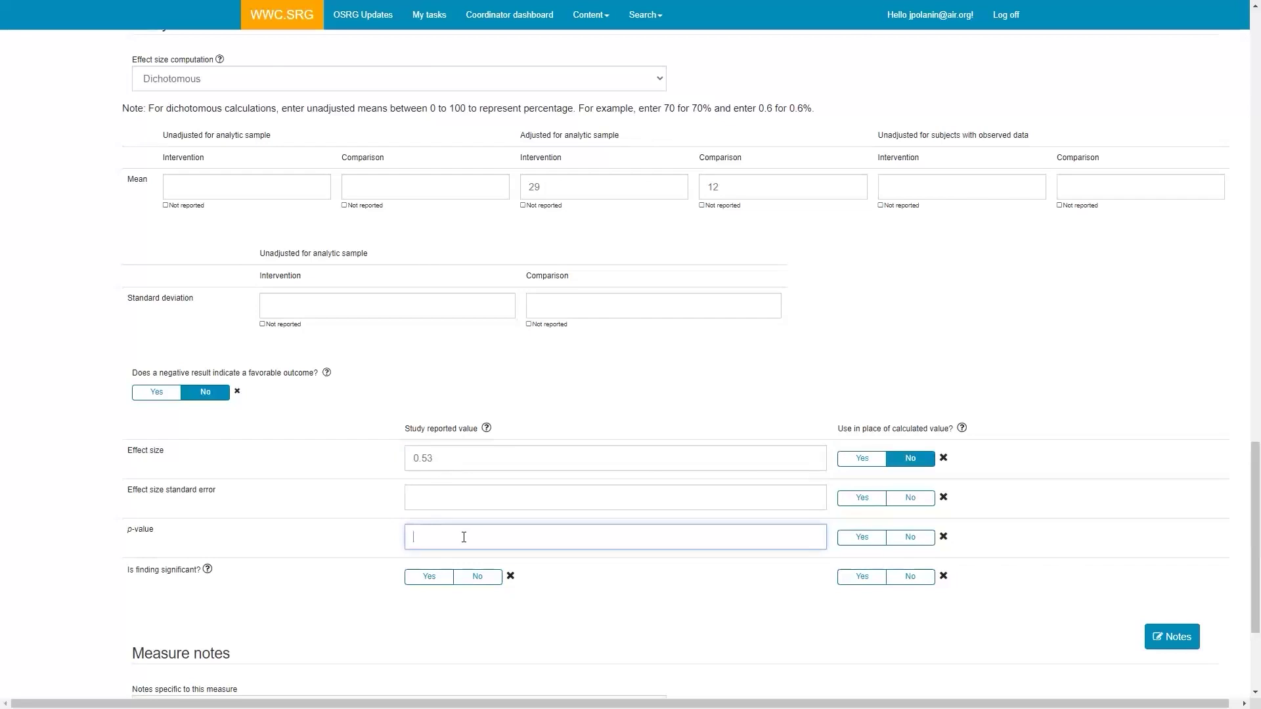
{"action": "type", "text": ".001"}
{"action": "left_click", "coordinate": [848, 538]}
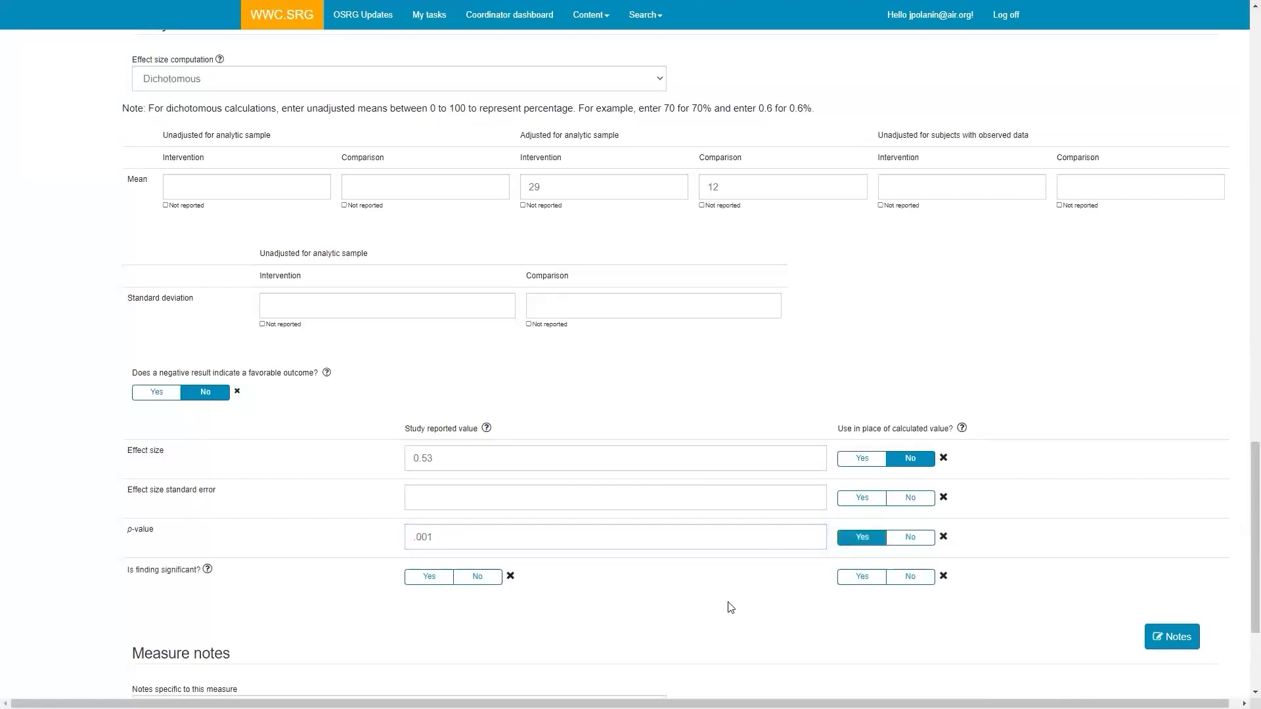
{"action": "left_click", "coordinate": [419, 577]}
Step: Paste the copied notes on sample sources, baseline data and the authors' effect size calculation into the measure notes
{"action": "scroll", "coordinate": [723, 591], "scroll_direction": "down", "scroll_amount": 3}
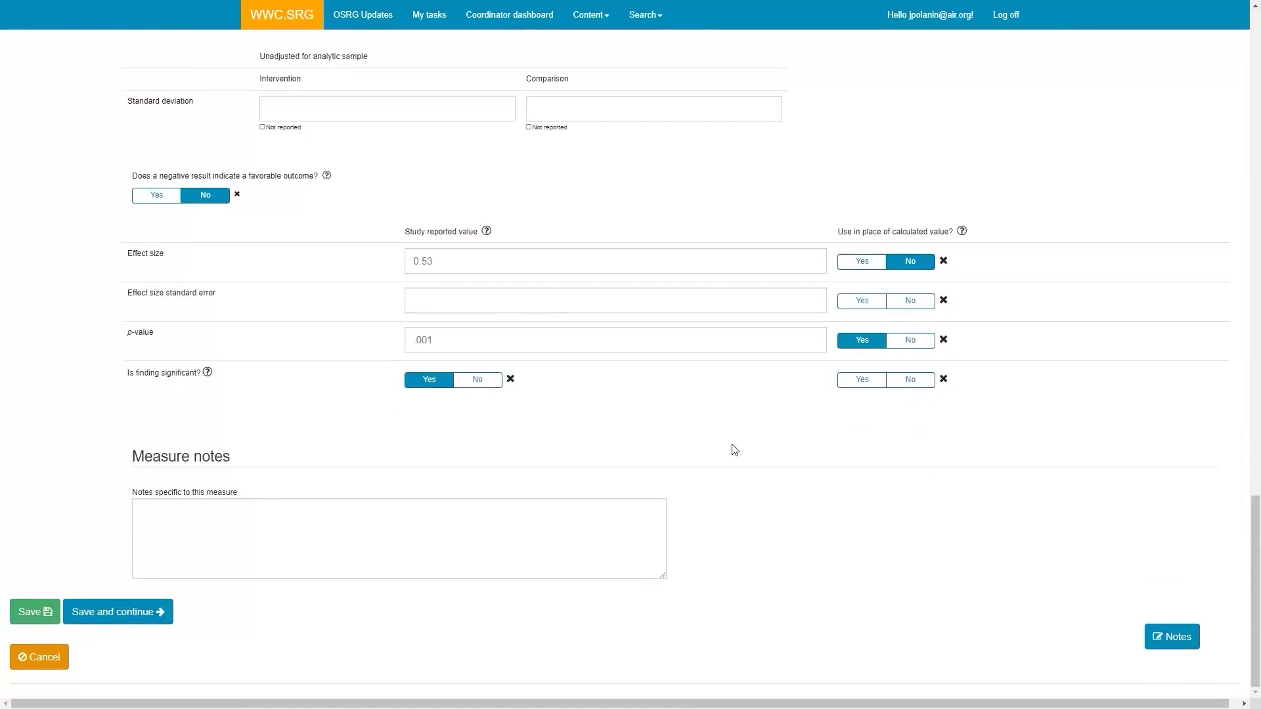
{"action": "left_click", "coordinate": [293, 543]}
{"action": "key", "text": "ctrl+v"}
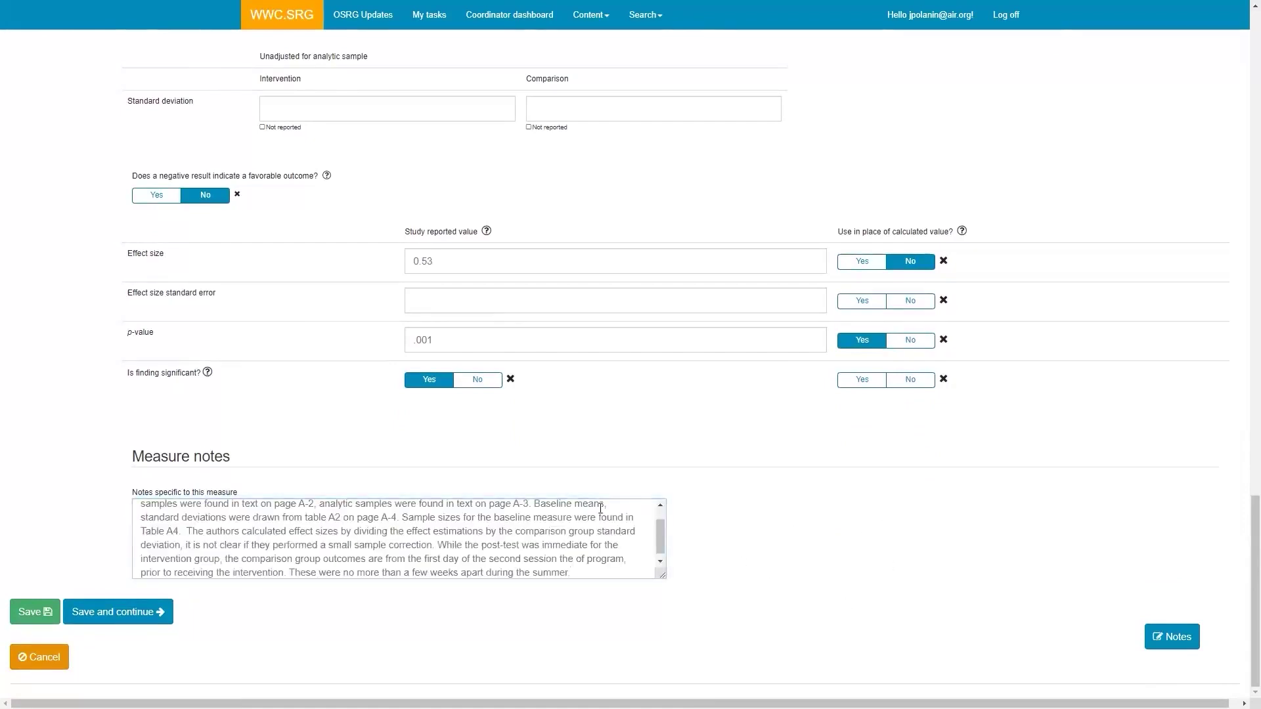
{"action": "scroll", "coordinate": [561, 504], "scroll_direction": "down", "scroll_amount": 1}
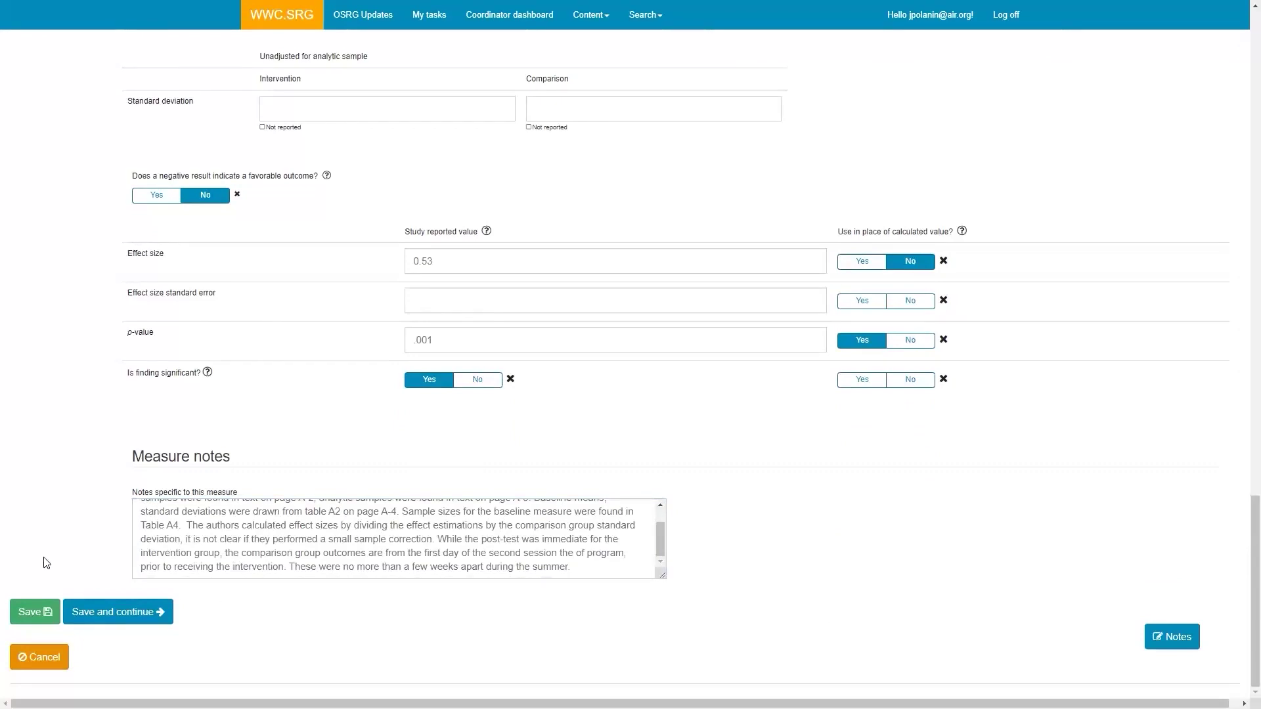
Step: Save the outcome and continue, designating the MDTP "passed 3 or more topic areas" measure as Main
{"action": "left_click", "coordinate": [105, 614]}
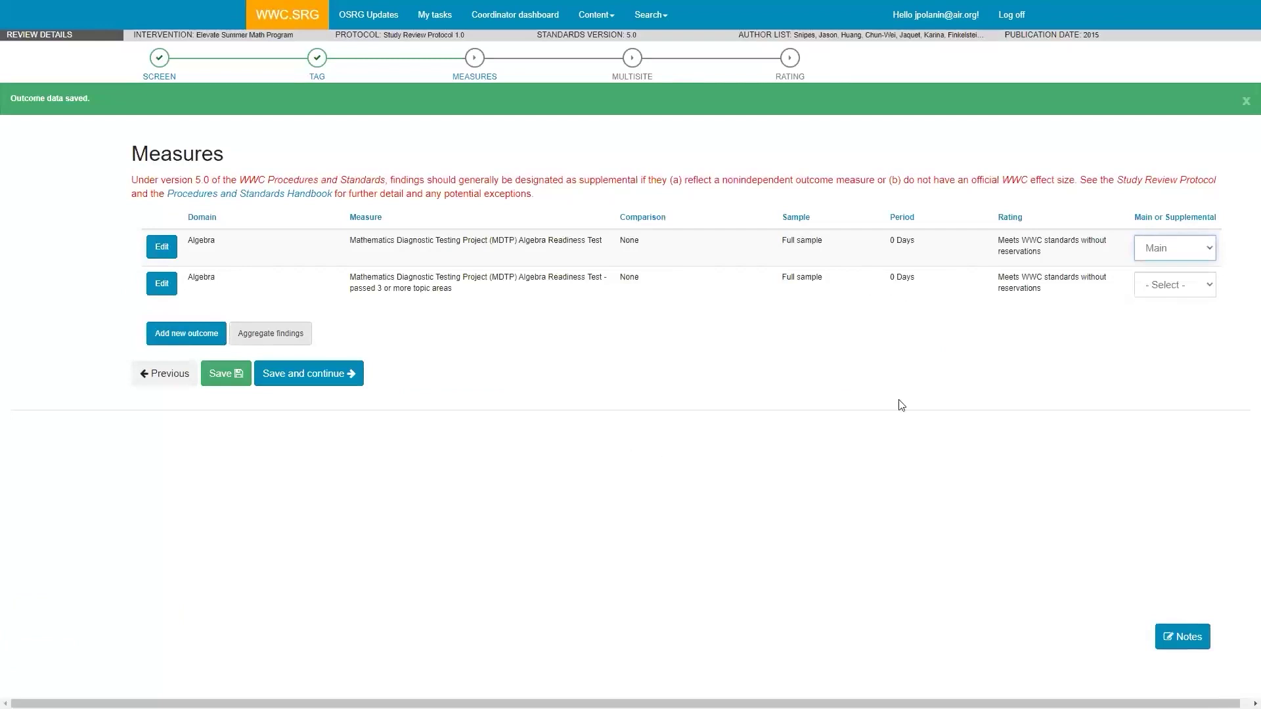
{"action": "left_click", "coordinate": [1149, 285]}
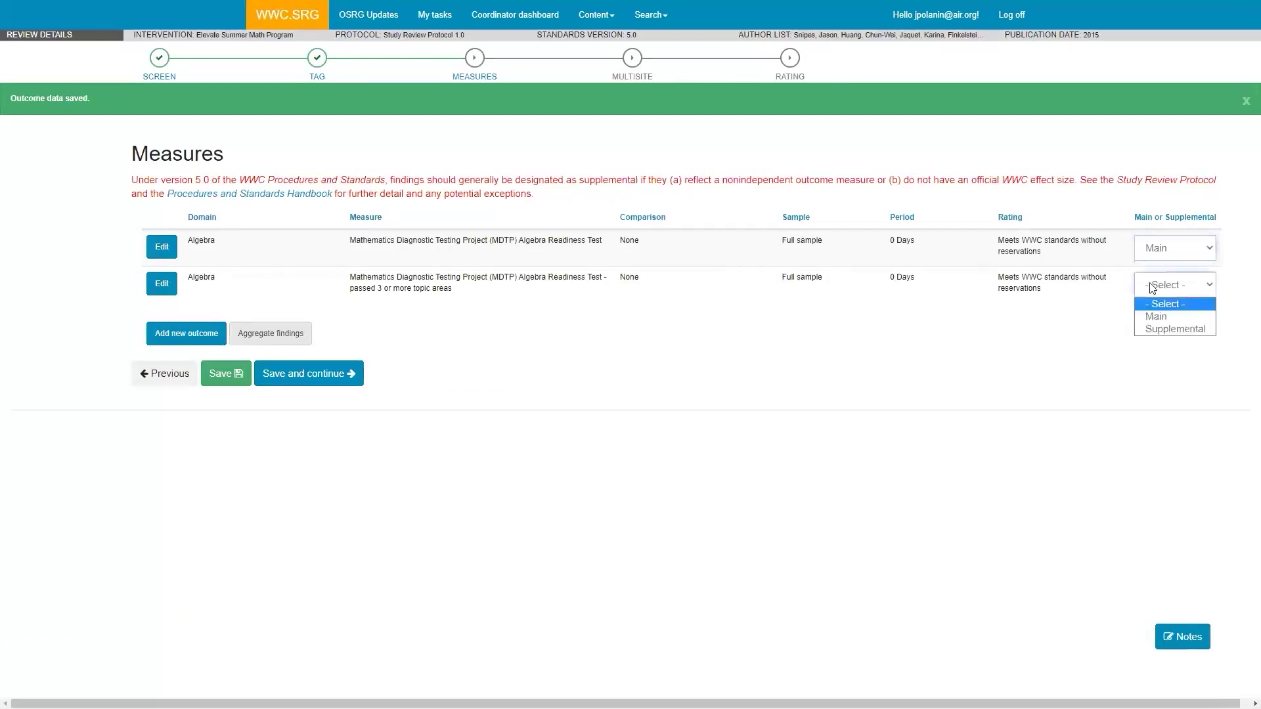
{"action": "left_click", "coordinate": [1168, 316]}
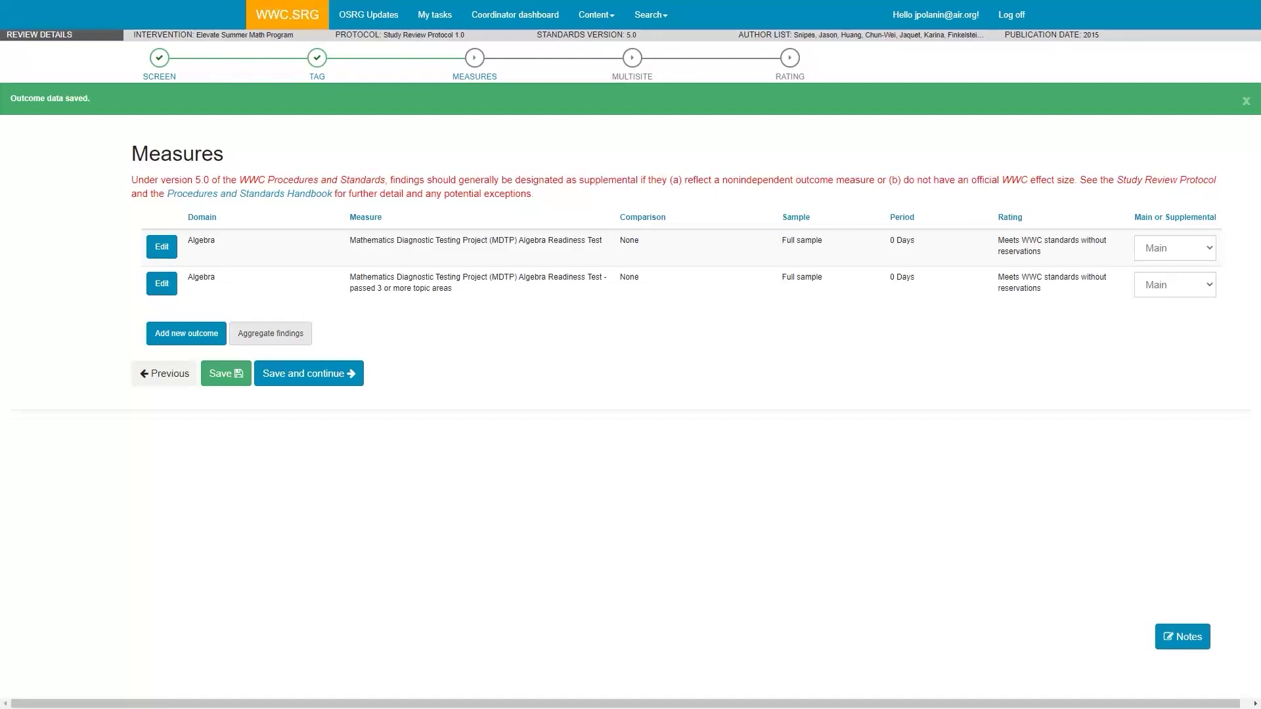
Step: Add a new outcome, search measures for "Mathematics Diagnostic", and select the MDTP "decimals, their operations and applications, and percent score (points)" measure
{"action": "left_click", "coordinate": [197, 336]}
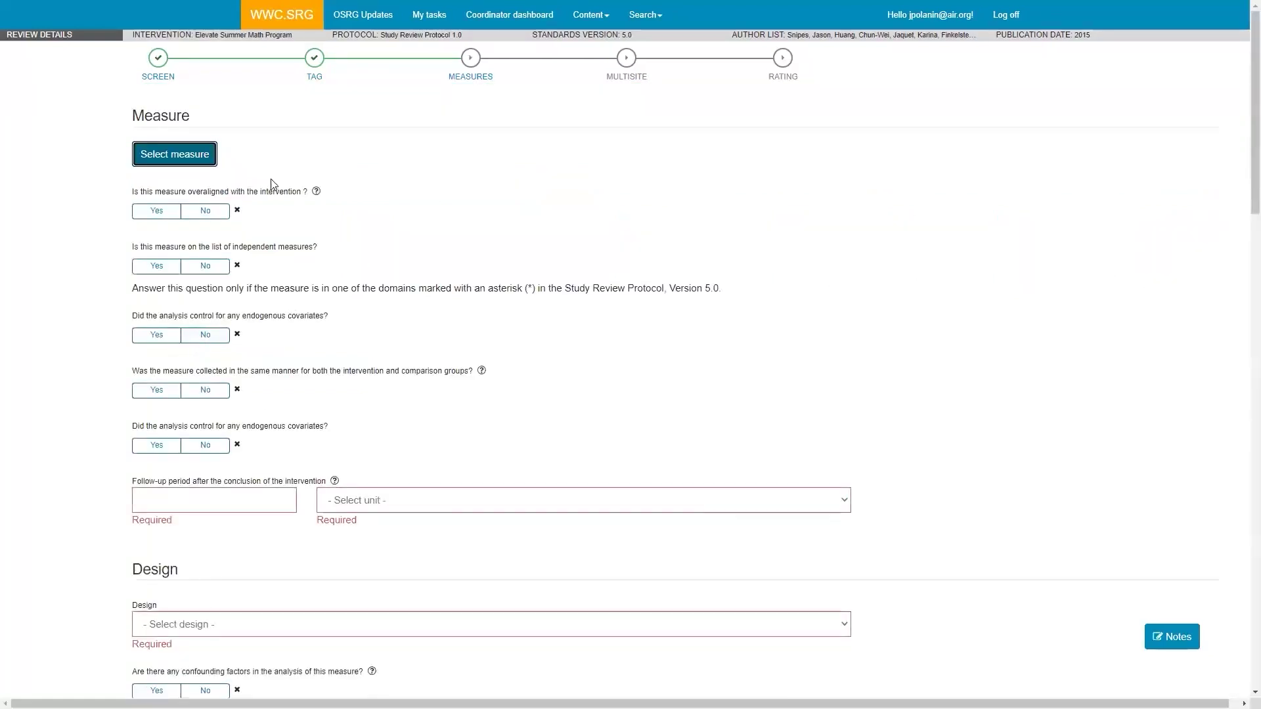
{"action": "left_click", "coordinate": [195, 158]}
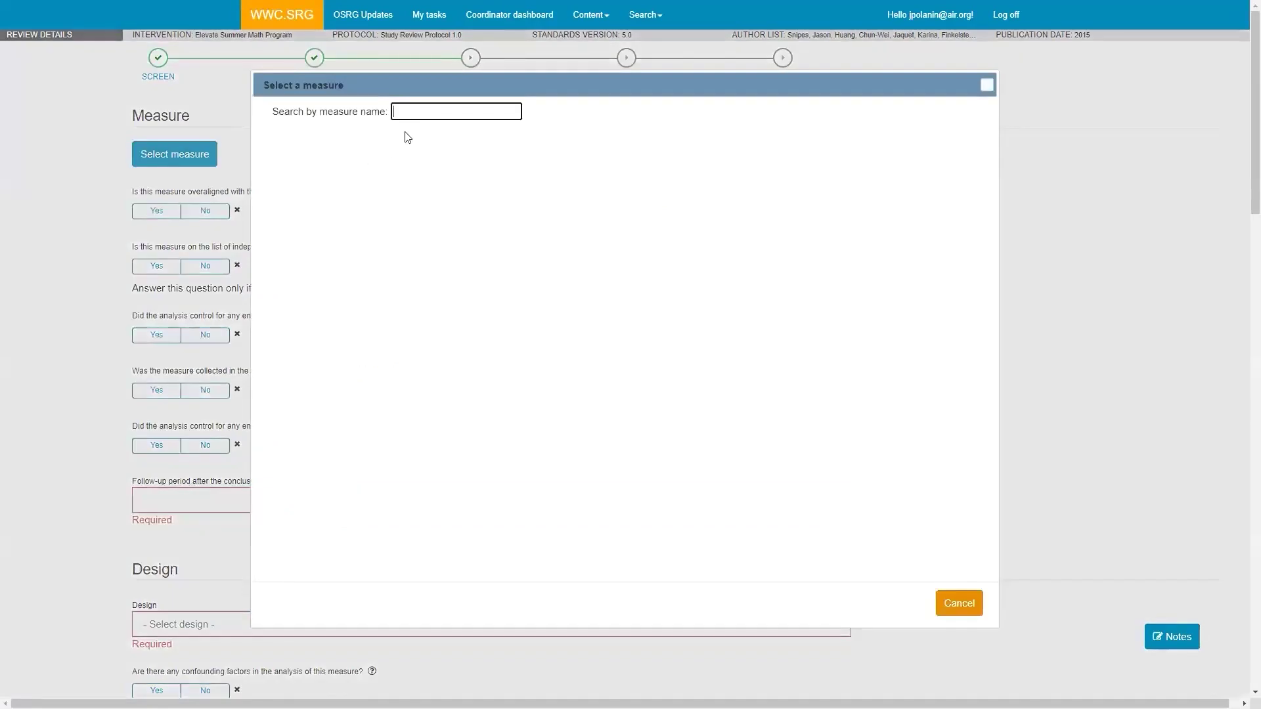
{"action": "type", "text": "Mathematics"}
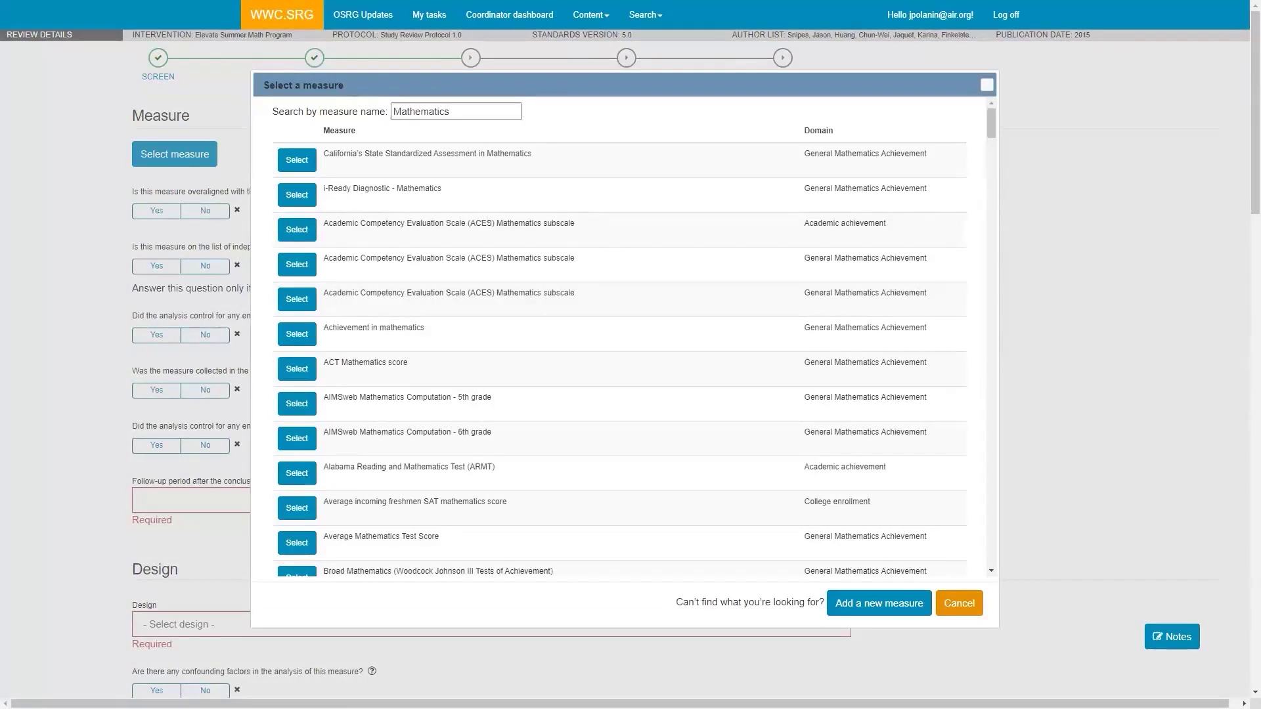
{"action": "left_click", "coordinate": [451, 111]}
{"action": "type", "text": "Diagnostic"}
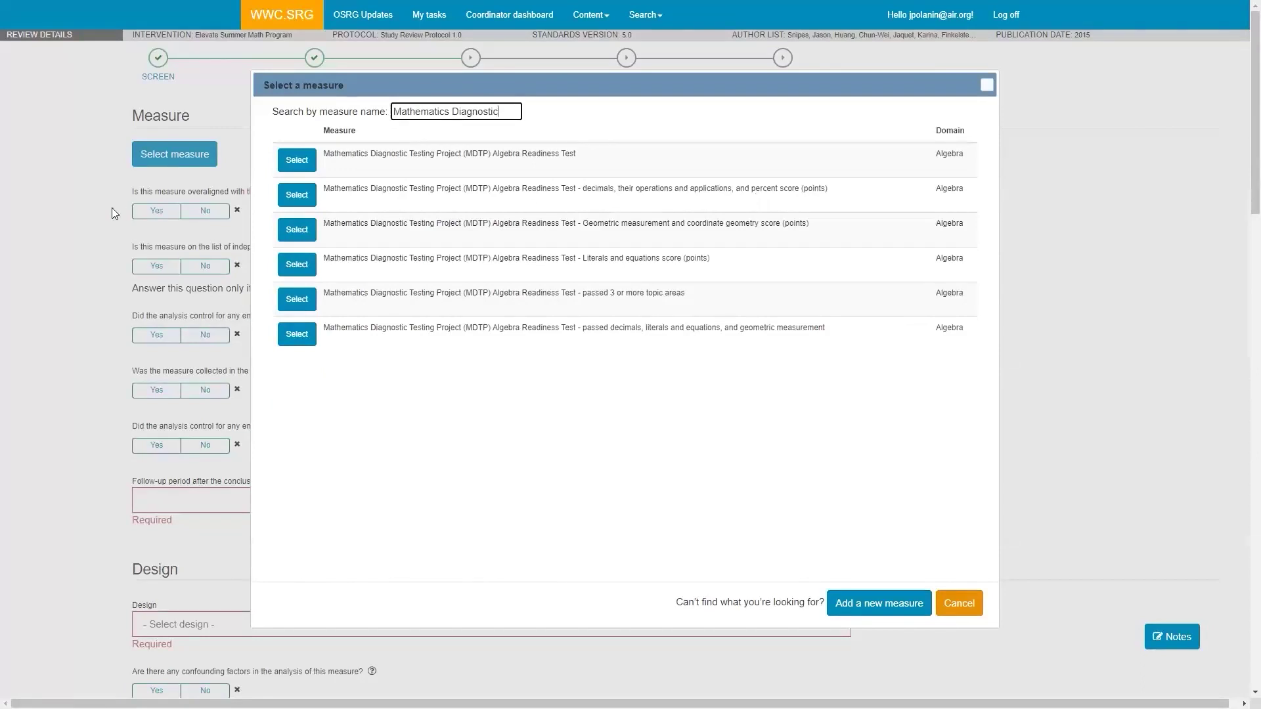
{"action": "left_click", "coordinate": [297, 195]}
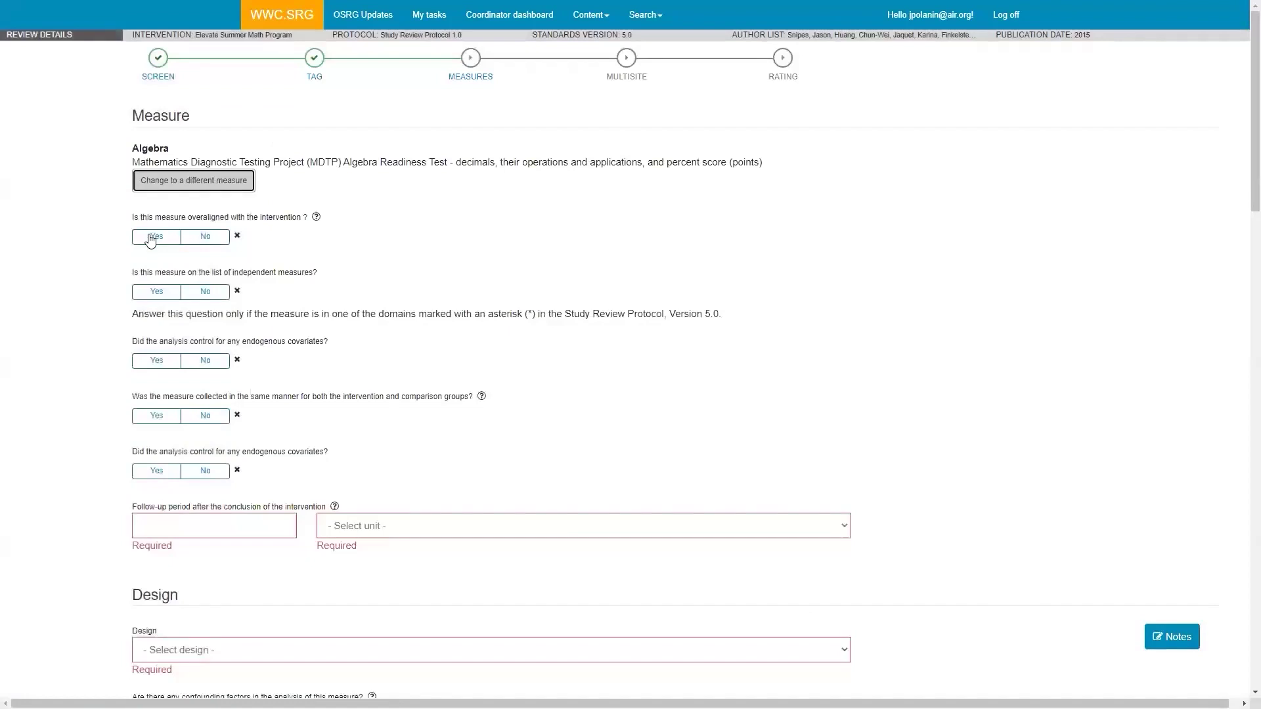
Step: Mark the measure as overaligned with the intervention and set the follow-up period to 0 Days
{"action": "left_click", "coordinate": [150, 239]}
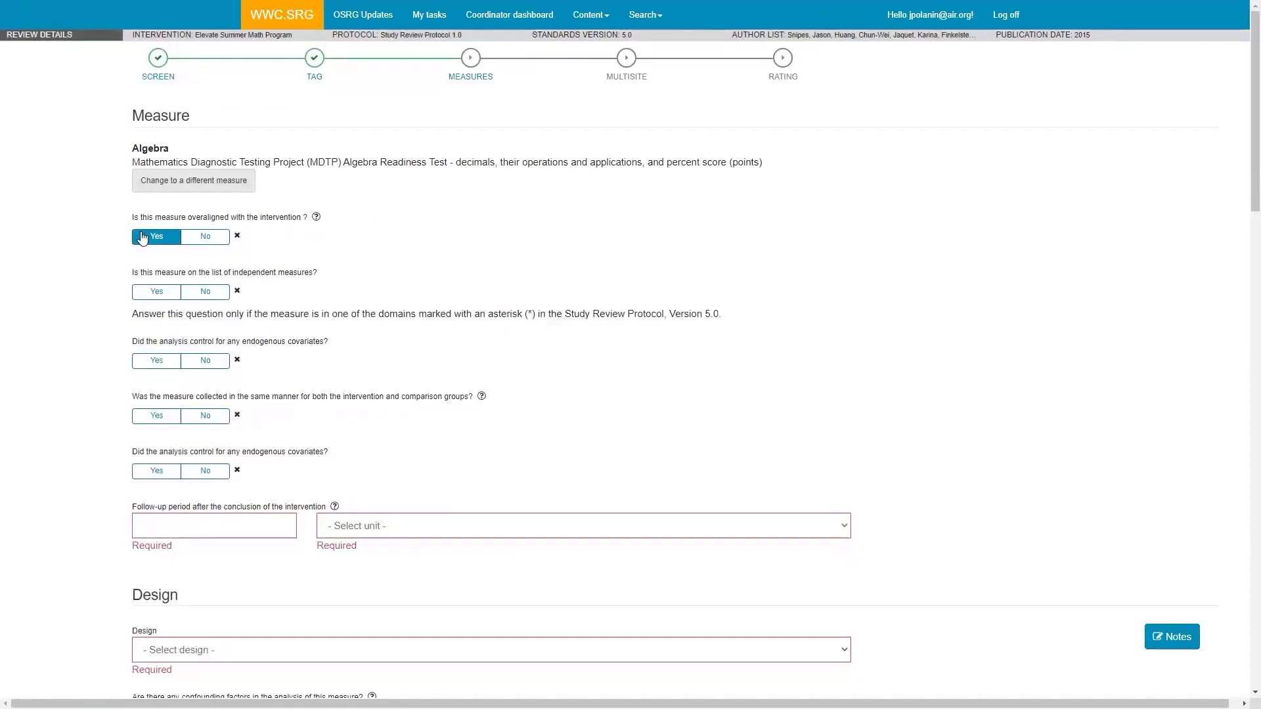
{"action": "scroll", "coordinate": [368, 256], "scroll_direction": "down", "scroll_amount": 2}
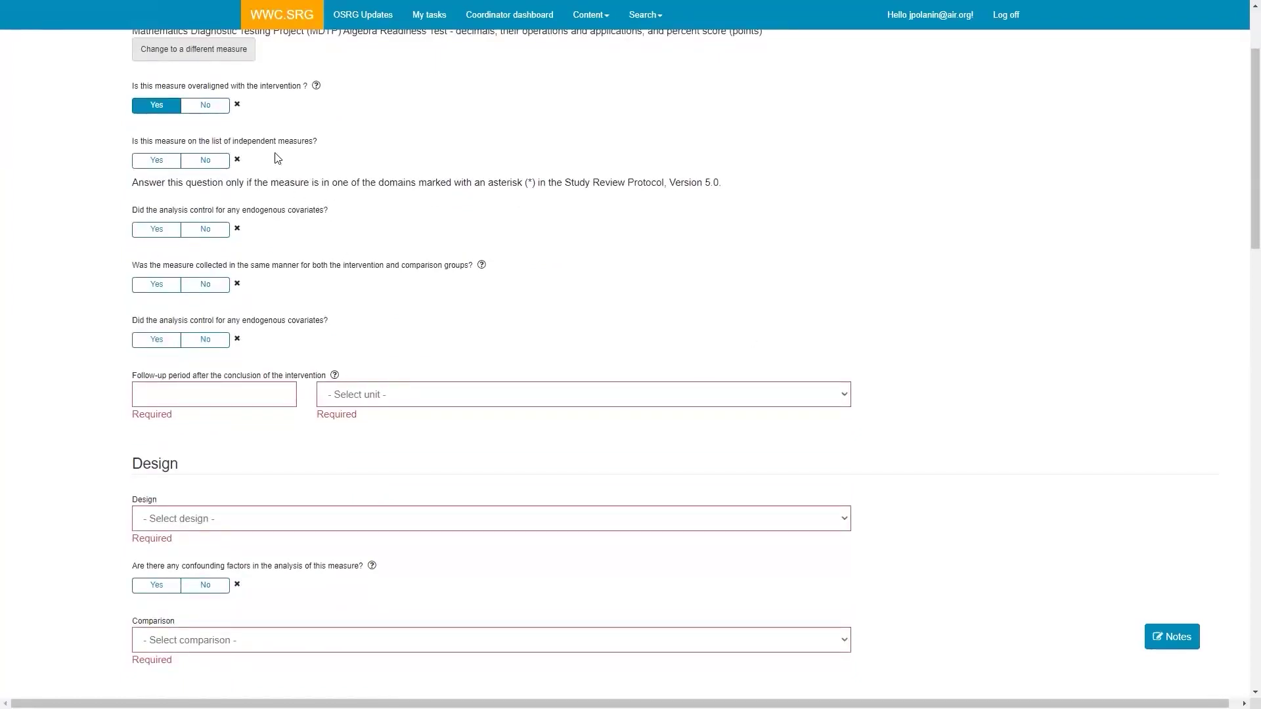
{"action": "scroll", "coordinate": [282, 117], "scroll_direction": "up", "scroll_amount": 2}
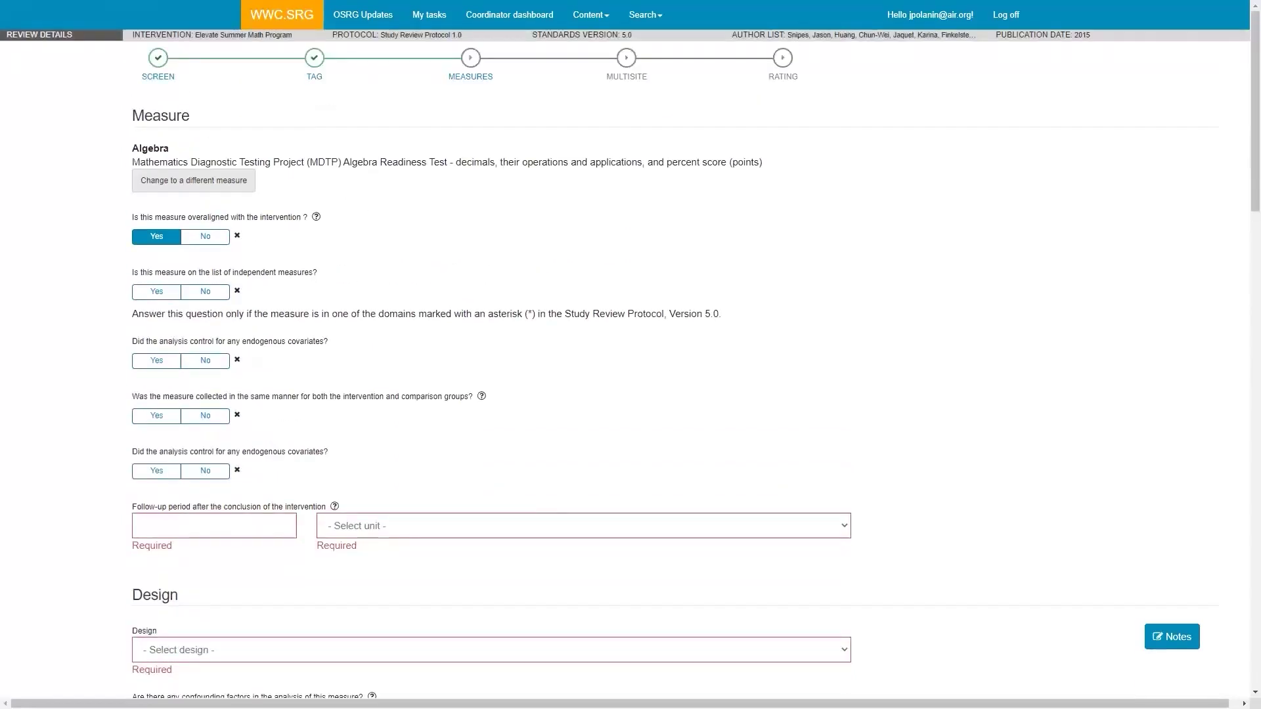
{"action": "type", "text": "0"}
{"action": "left_click", "coordinate": [425, 532]}
{"action": "left_click", "coordinate": [402, 558]}
Step: Set the design to Randomized controlled trial with comparison None, and mark the data as representing the full sample
{"action": "scroll", "coordinate": [252, 557], "scroll_direction": "down", "scroll_amount": 1}
{"action": "left_click", "coordinate": [242, 568]}
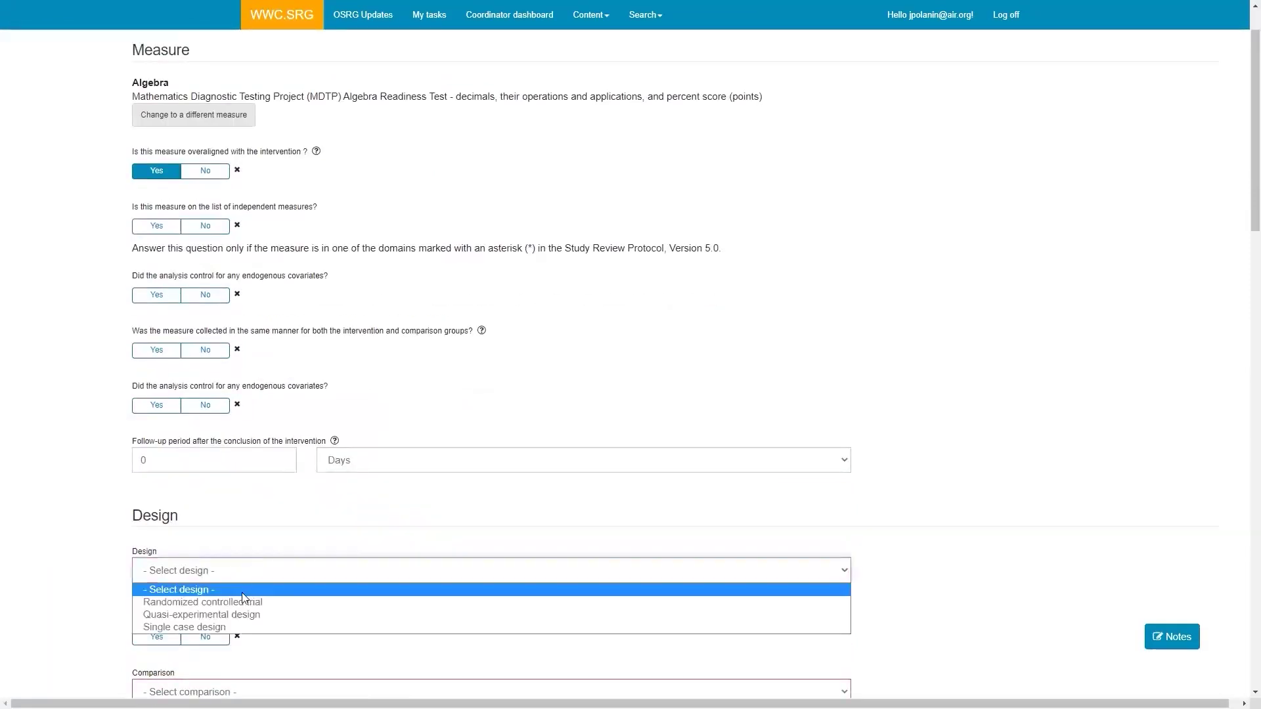
{"action": "left_click", "coordinate": [248, 601]}
{"action": "scroll", "coordinate": [258, 571], "scroll_direction": "down", "scroll_amount": 3}
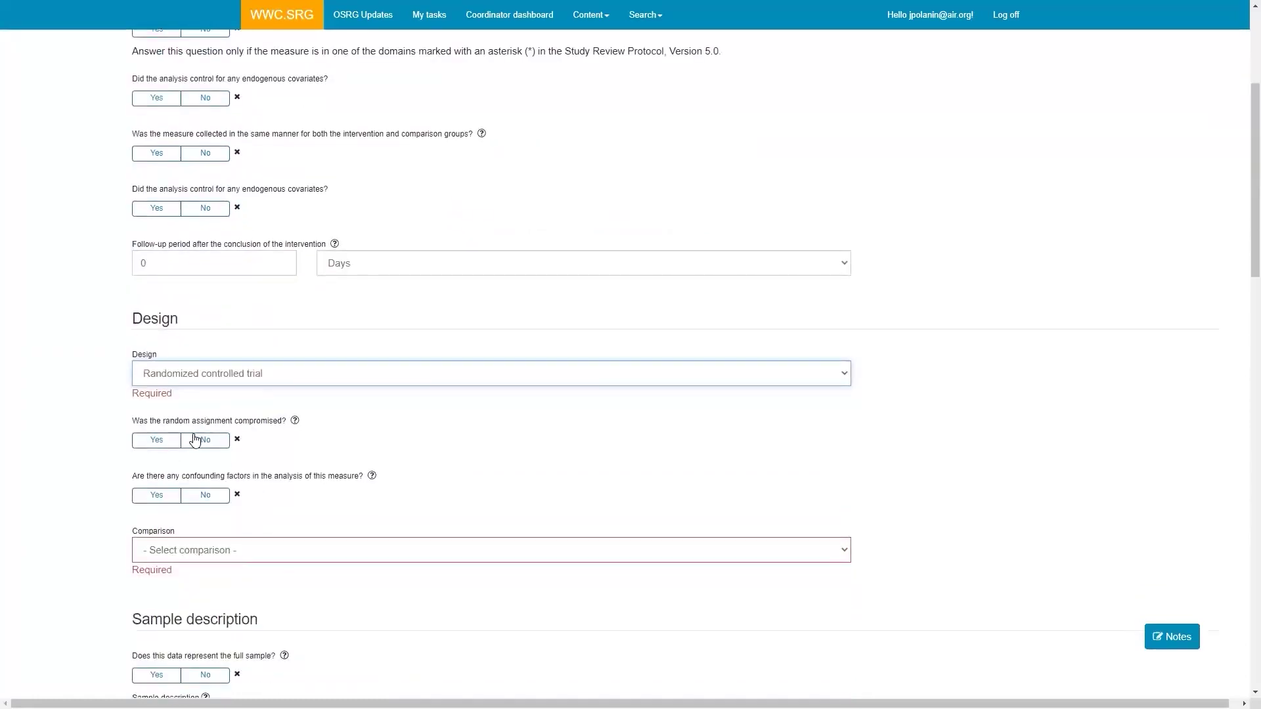
{"action": "scroll", "coordinate": [217, 427], "scroll_direction": "down", "scroll_amount": 3}
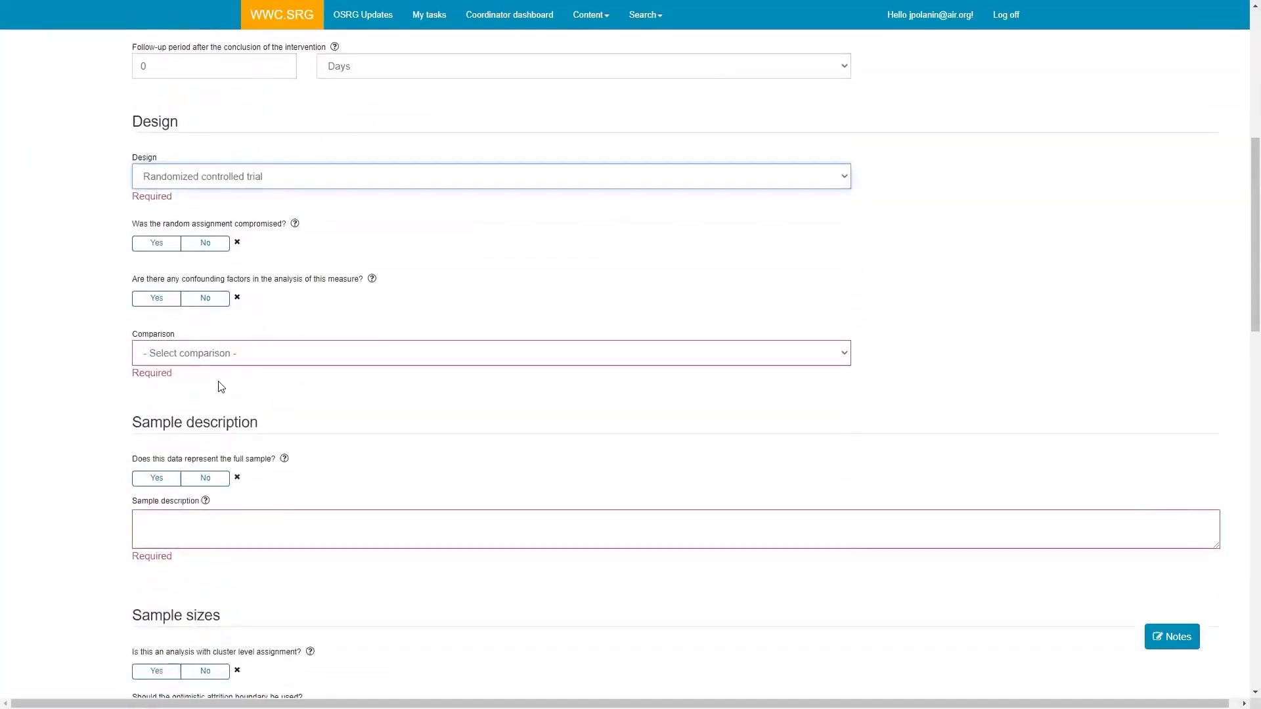
{"action": "left_click", "coordinate": [229, 347]}
{"action": "left_click", "coordinate": [172, 394]}
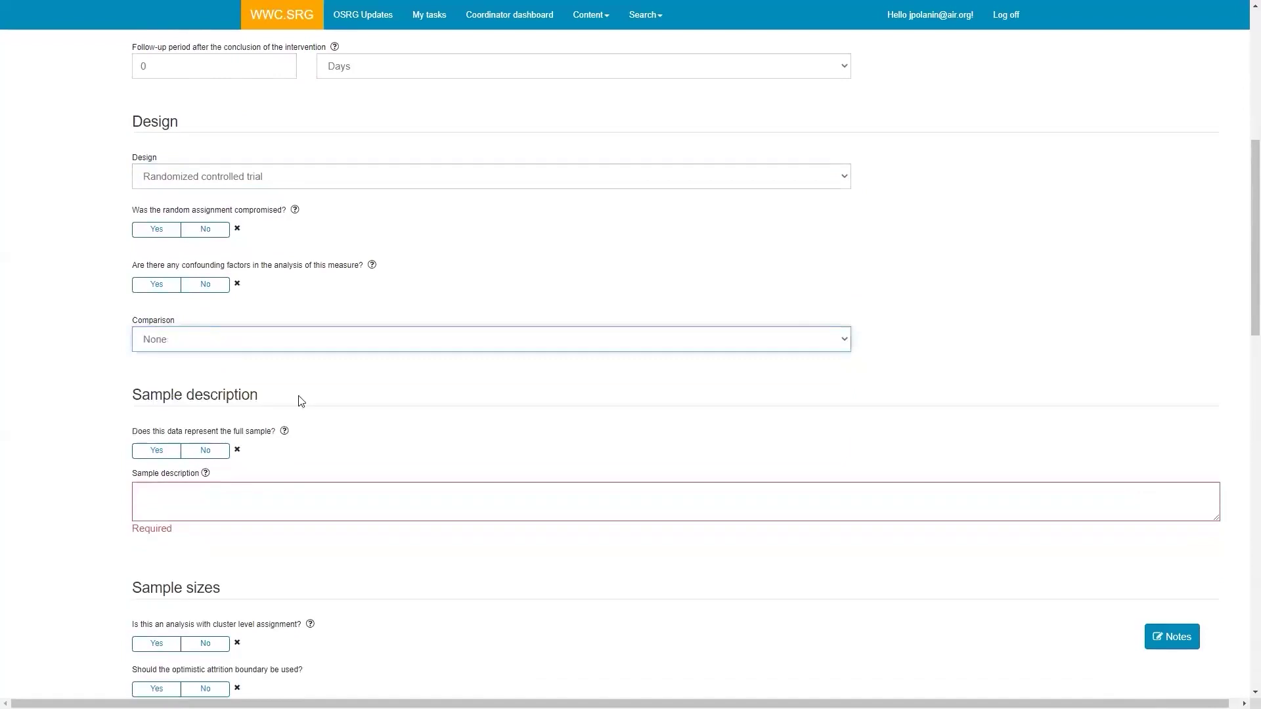
{"action": "scroll", "coordinate": [299, 397], "scroll_direction": "down", "scroll_amount": 4}
{"action": "left_click", "coordinate": [166, 190]}
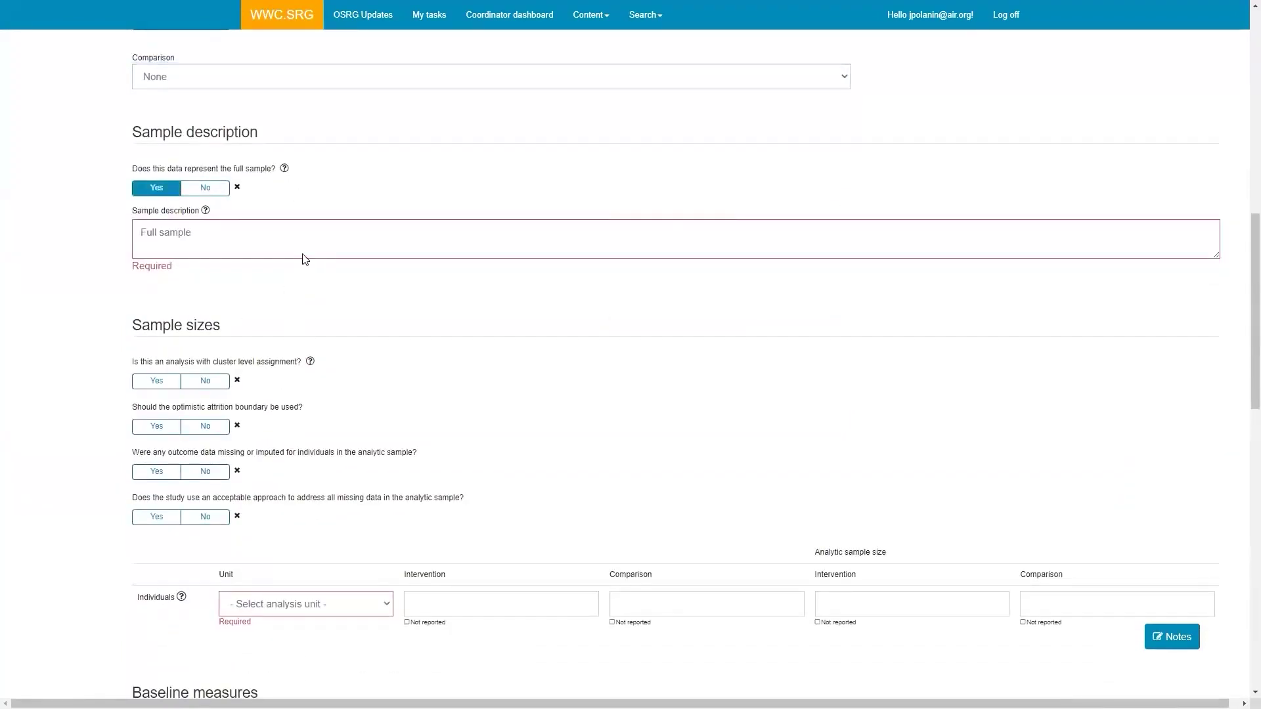
Step: Set the individual analysis unit to Student and enter sample sizes of 239 for intervention and 238 for comparison
{"action": "scroll", "coordinate": [397, 302], "scroll_direction": "down", "scroll_amount": 2}
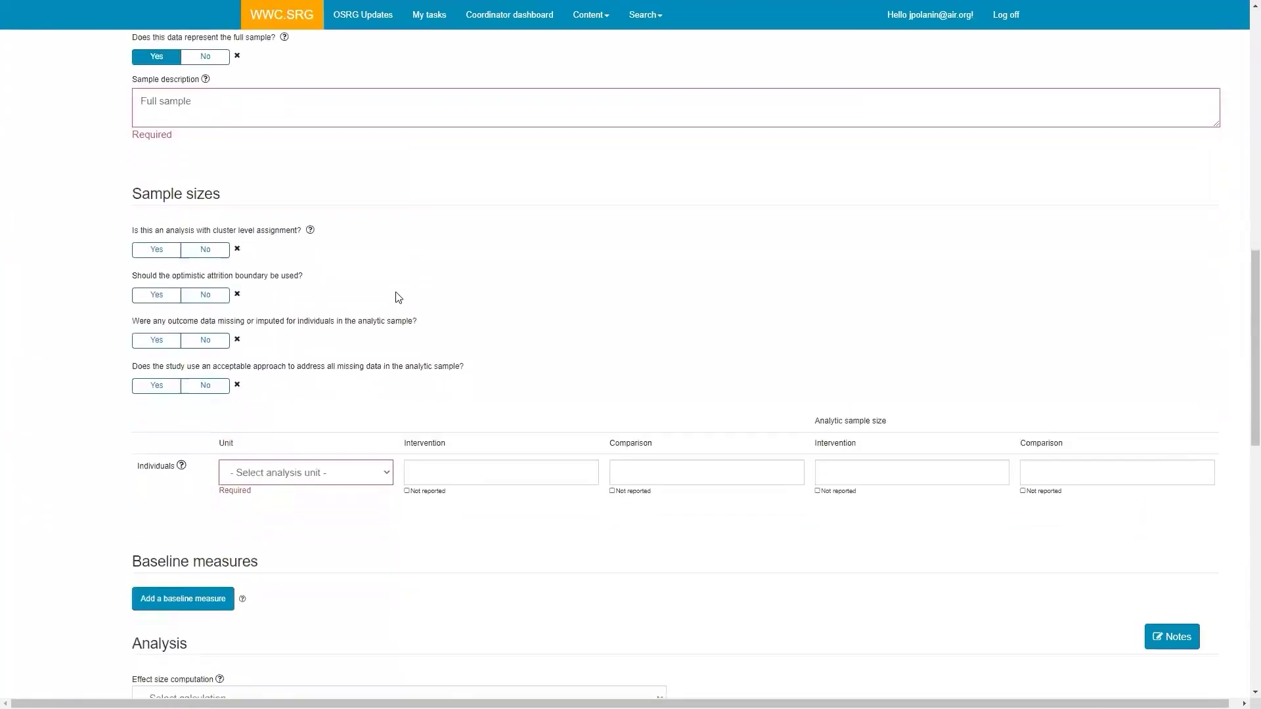
{"action": "scroll", "coordinate": [416, 292], "scroll_direction": "down", "scroll_amount": 1}
{"action": "left_click_drag", "start_coordinate": [336, 386], "coordinate": [326, 403]}
{"action": "left_click", "coordinate": [326, 404]}
{"action": "left_click", "coordinate": [290, 437]}
{"action": "left_click", "coordinate": [509, 472]}
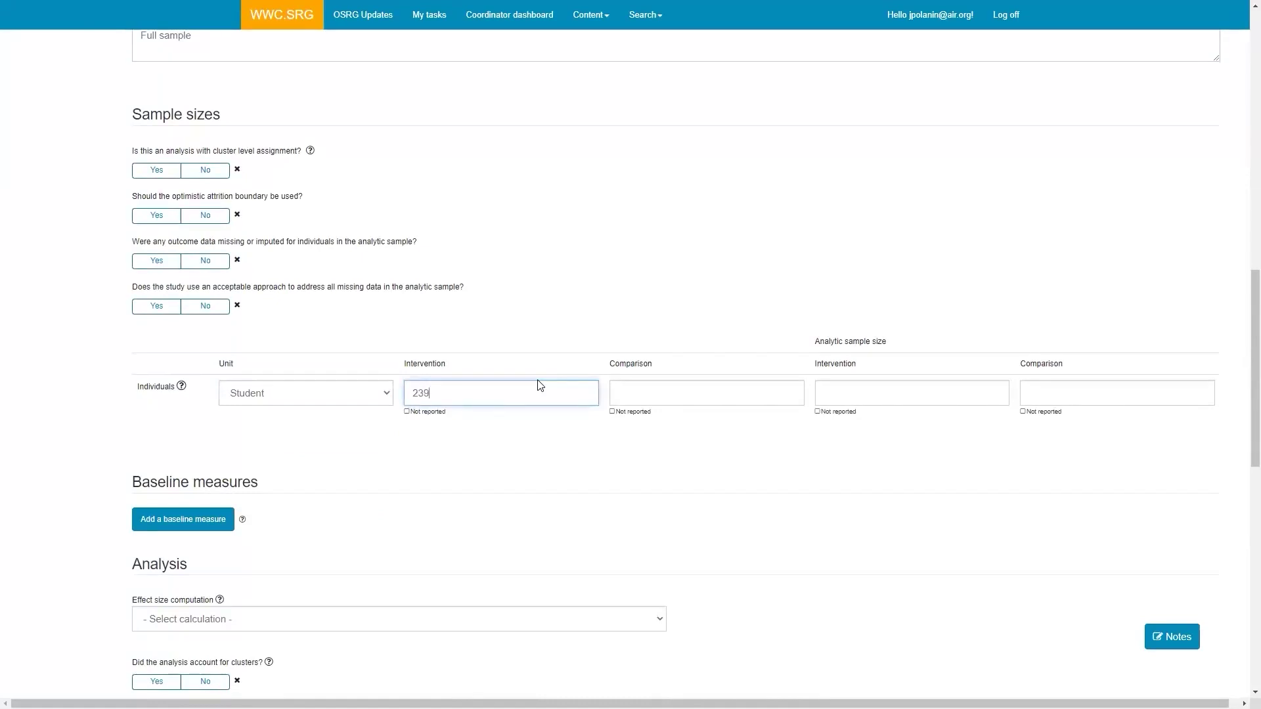
{"action": "left_click", "coordinate": [637, 389]}
{"action": "type", "text": "238"}
Step: Fill in the analytic sample sizes for both groups, entering 165 for intervention
{"action": "key", "text": "Tab"}
{"action": "type", "text": "16"}
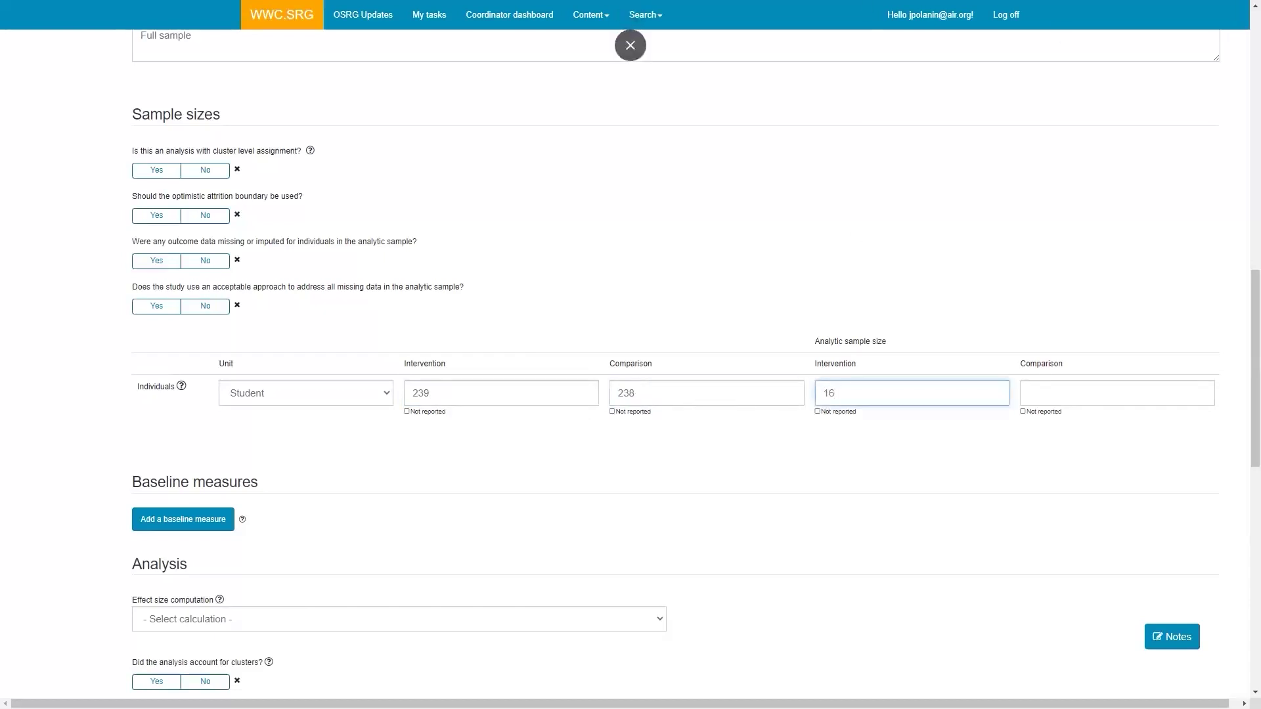
{"action": "key", "text": "Tab"}
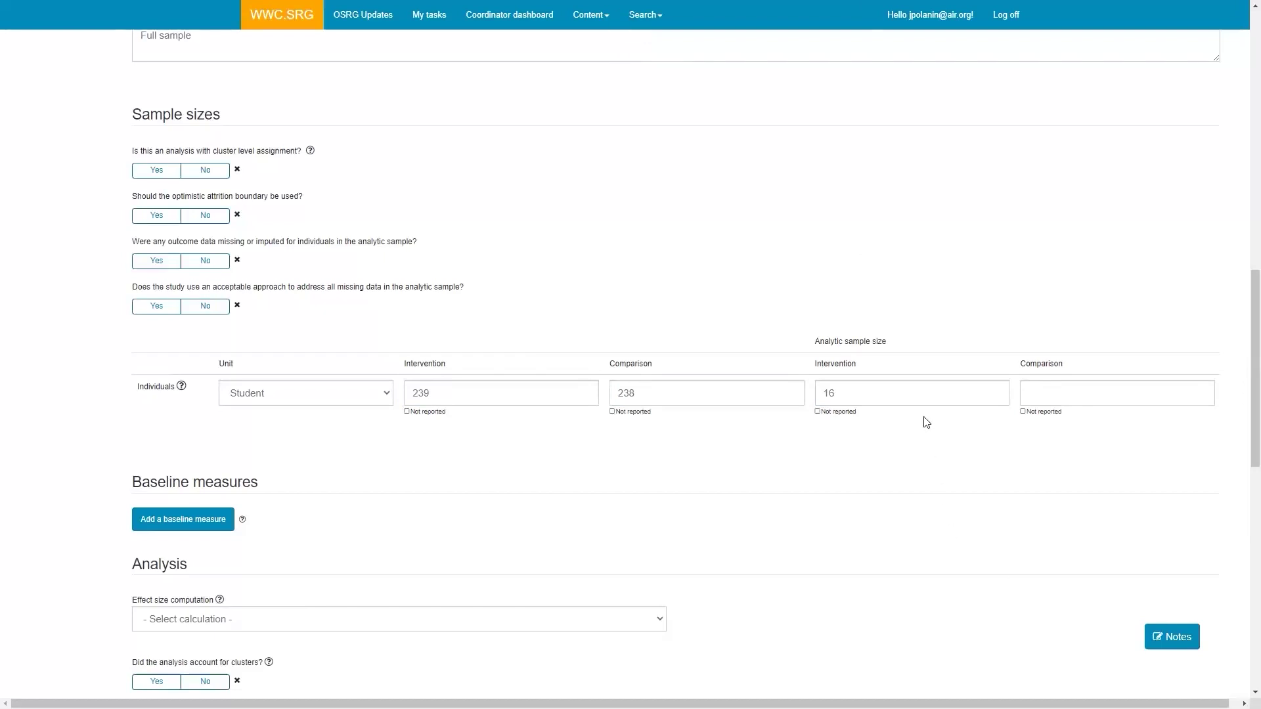
{"action": "left_click", "coordinate": [909, 396]}
{"action": "key", "text": "Tab"}
{"action": "type", "text": "17"}
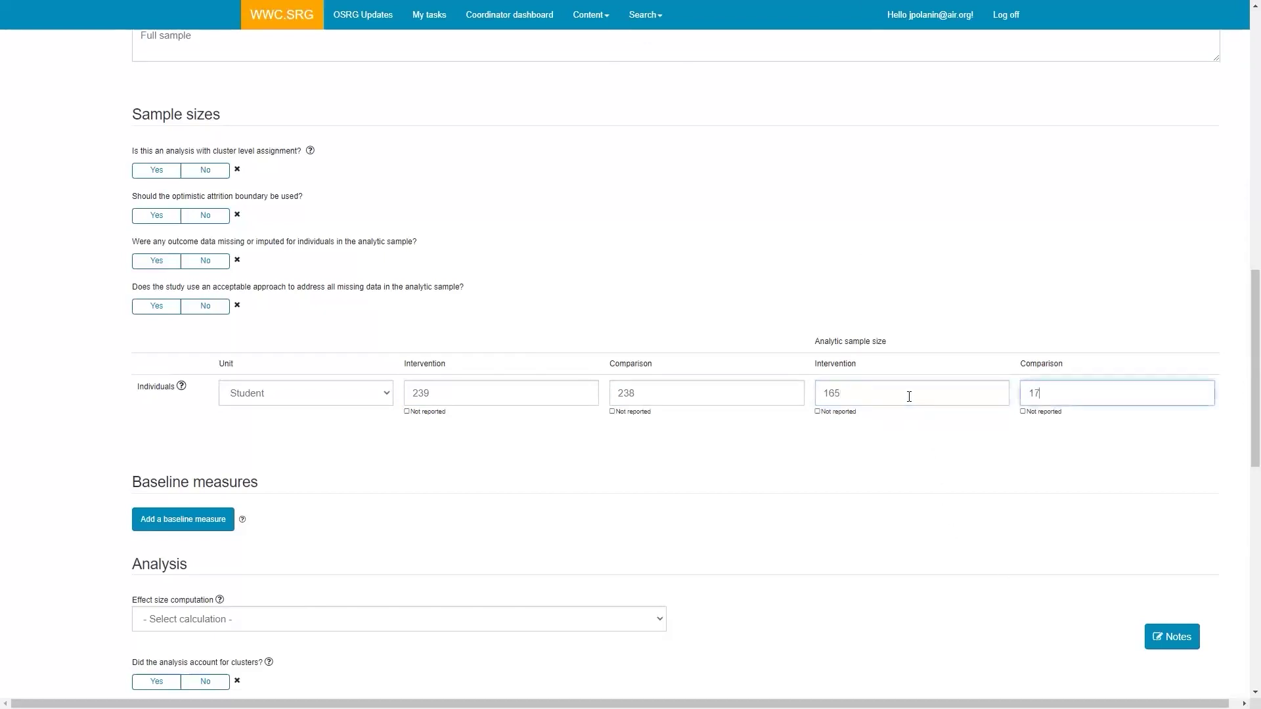
{"action": "left_click", "coordinate": [778, 439]}
{"action": "scroll", "coordinate": [883, 451], "scroll_direction": "down", "scroll_amount": 2}
{"action": "scroll", "coordinate": [783, 414], "scroll_direction": "down", "scroll_amount": 12}
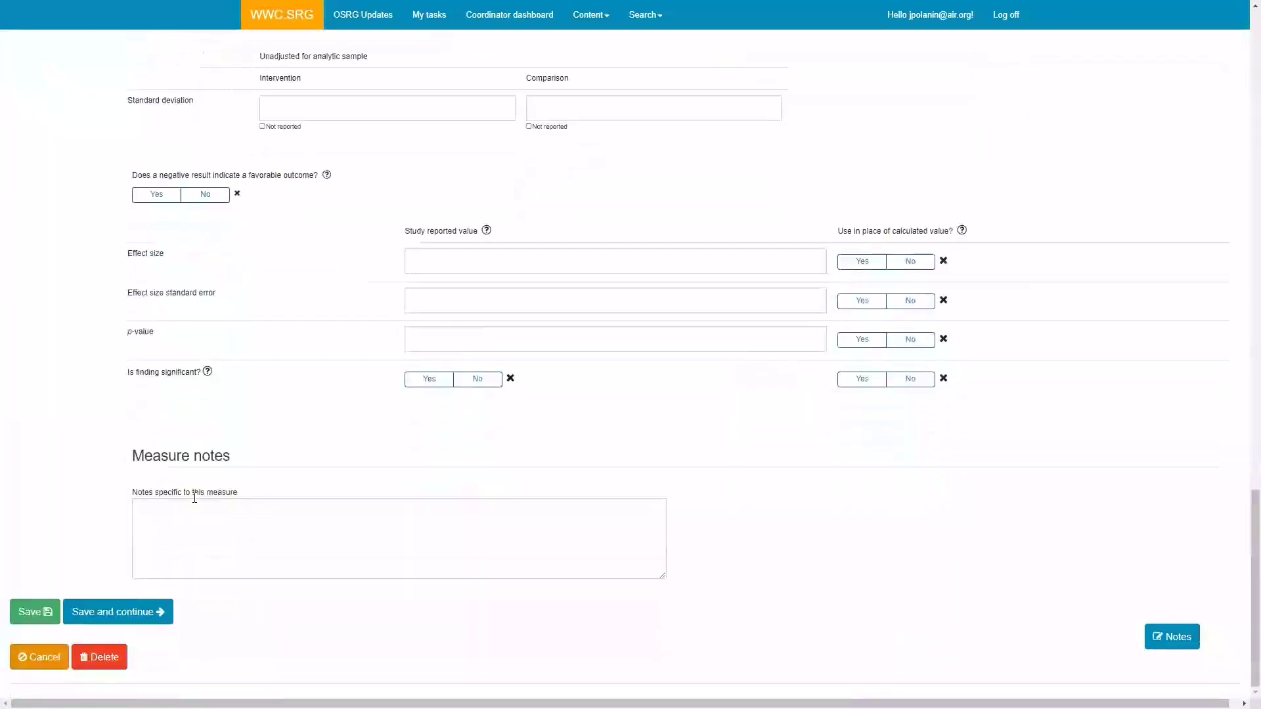
{"action": "left_click", "coordinate": [245, 547]}
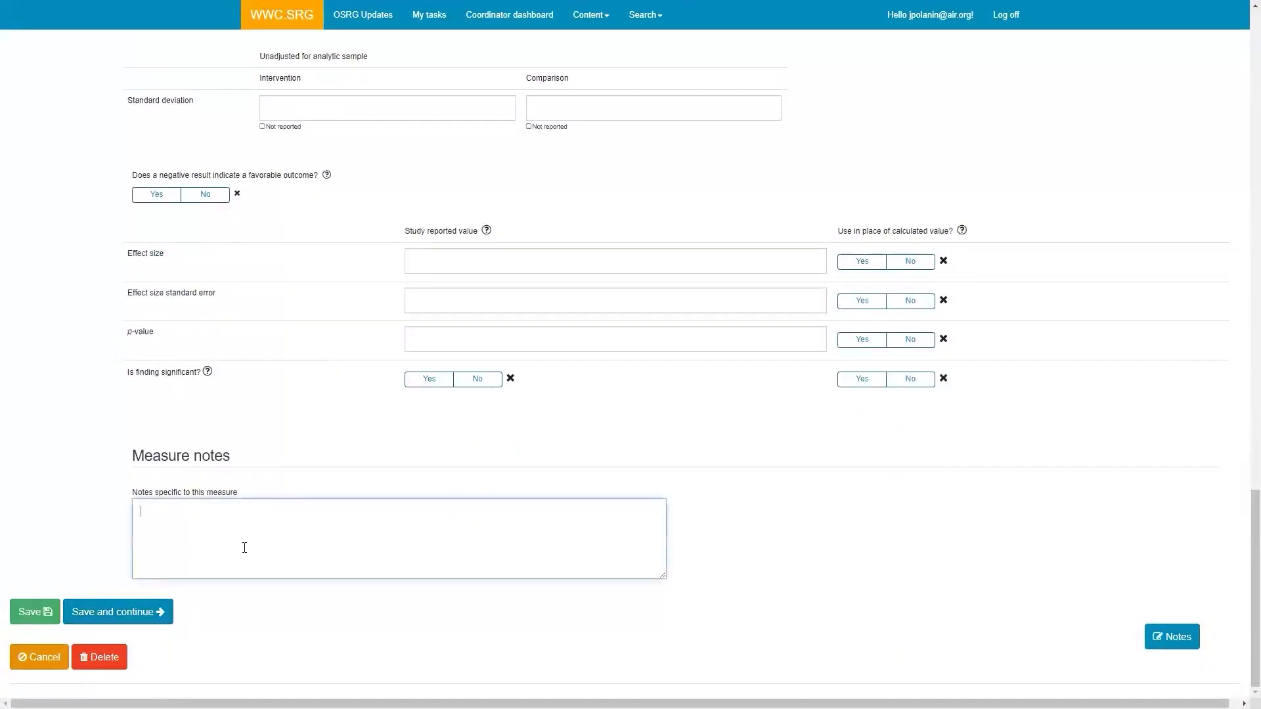
{"action": "type", "text": "This measure"}
{"action": "key", "text": "BackSpace"}
{"action": "key", "text": "BackSpace"}
{"action": "key", "text": "BackSpace"}
{"action": "key", "text": "BackSpace"}
{"action": "key", "text": "BackSpace"}
{"action": "key", "text": "BackSpace"}
{"action": "key", "text": "BackSpace"}
{"action": "key", "text": "BackSpace"}
{"action": "key", "text": "BackSpace"}
{"action": "key", "text": "BackSpace"}
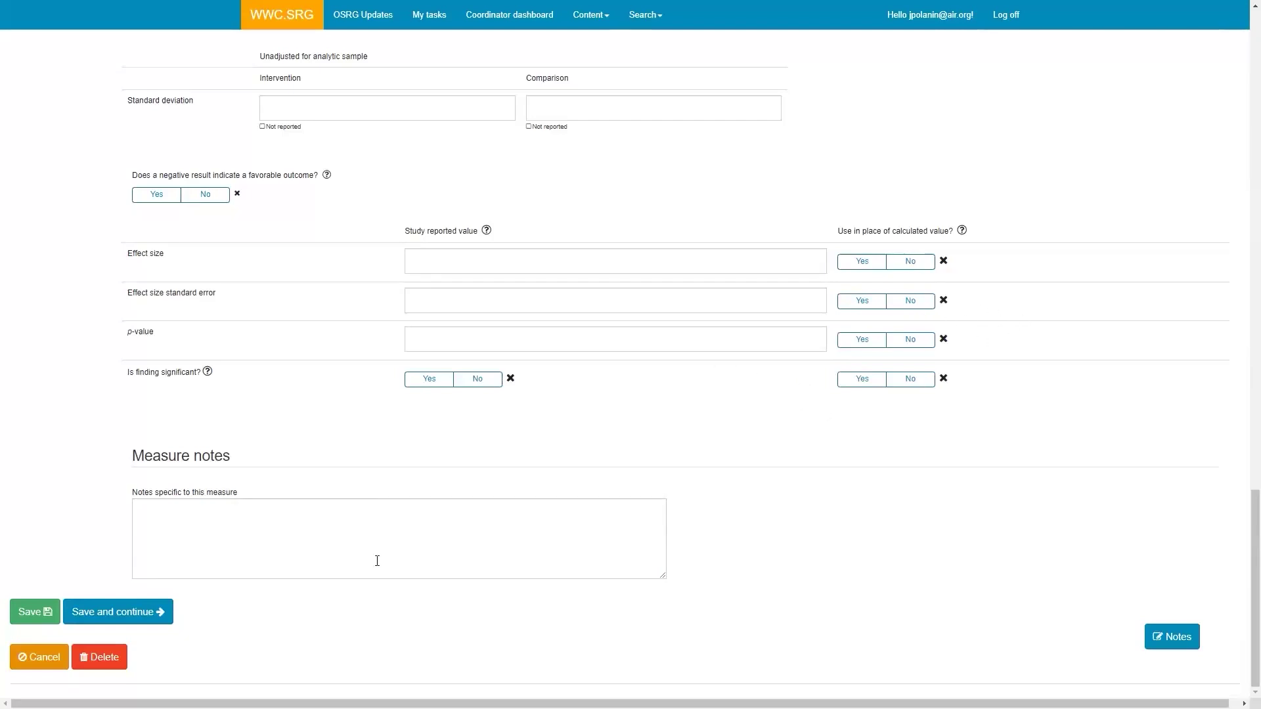
Step: Paste the copied note on the measure's overalignment with the intervention into the measure notes, and try to save and continue
{"action": "left_click", "coordinate": [287, 524]}
{"action": "key", "text": "ctrl+v"}
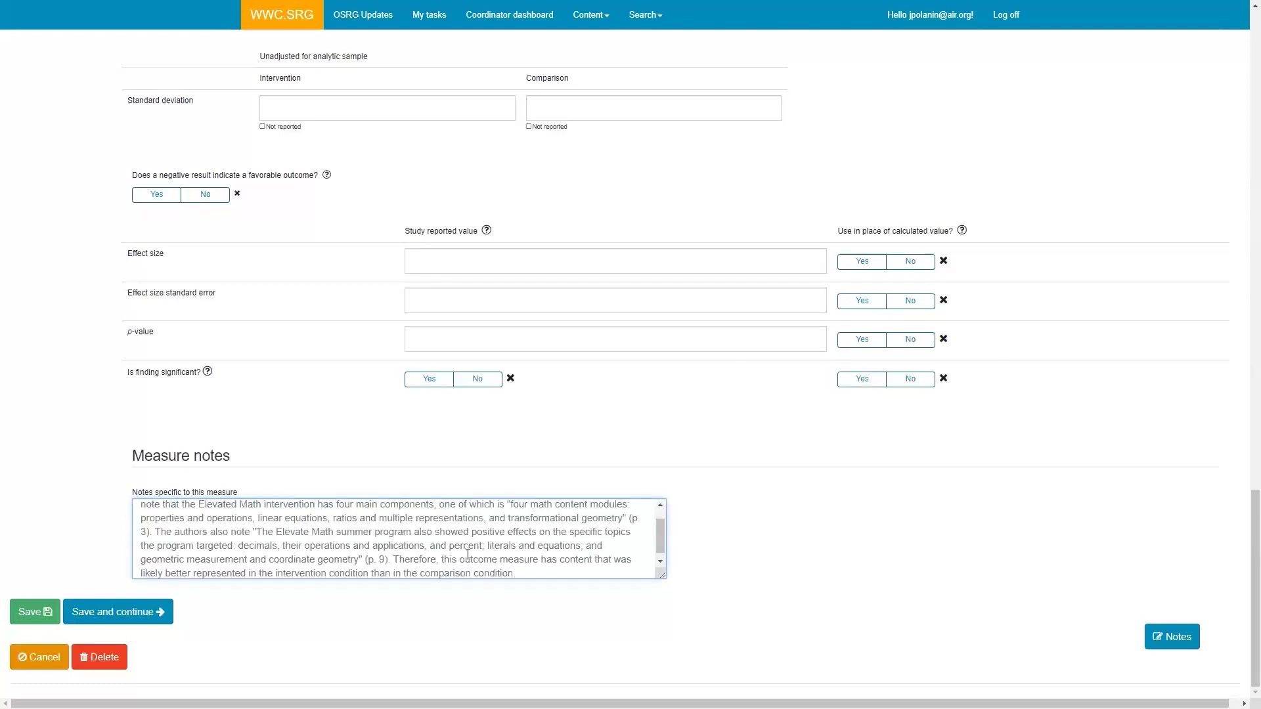
{"action": "left_click", "coordinate": [796, 535]}
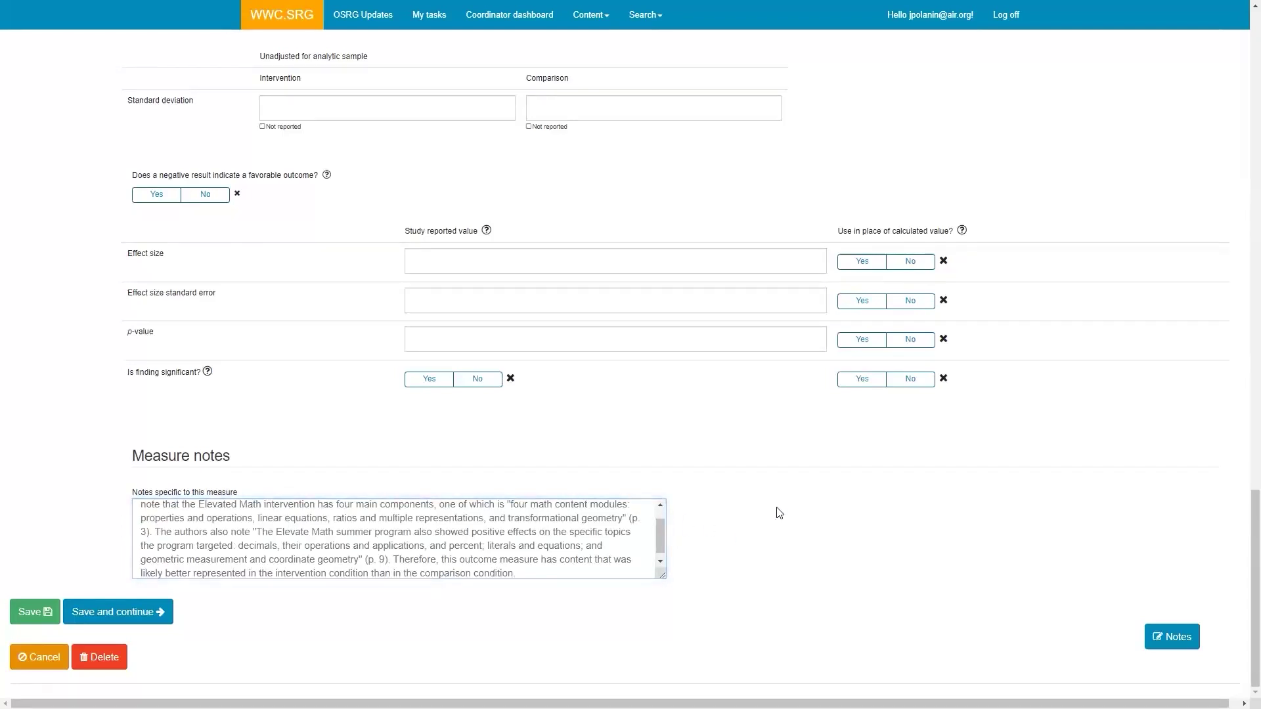
{"action": "left_click", "coordinate": [541, 537]}
{"action": "scroll", "coordinate": [541, 537], "scroll_direction": "up", "scroll_amount": 1}
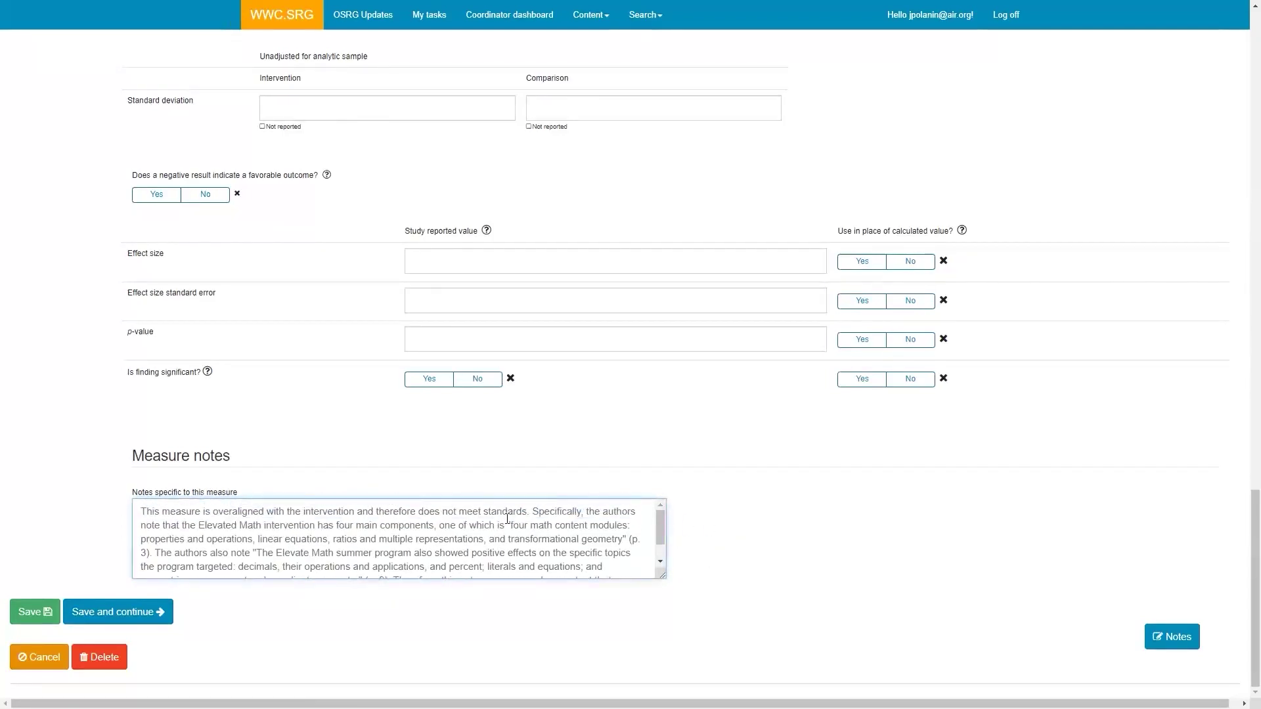
{"action": "scroll", "coordinate": [537, 532], "scroll_direction": "down", "scroll_amount": 1}
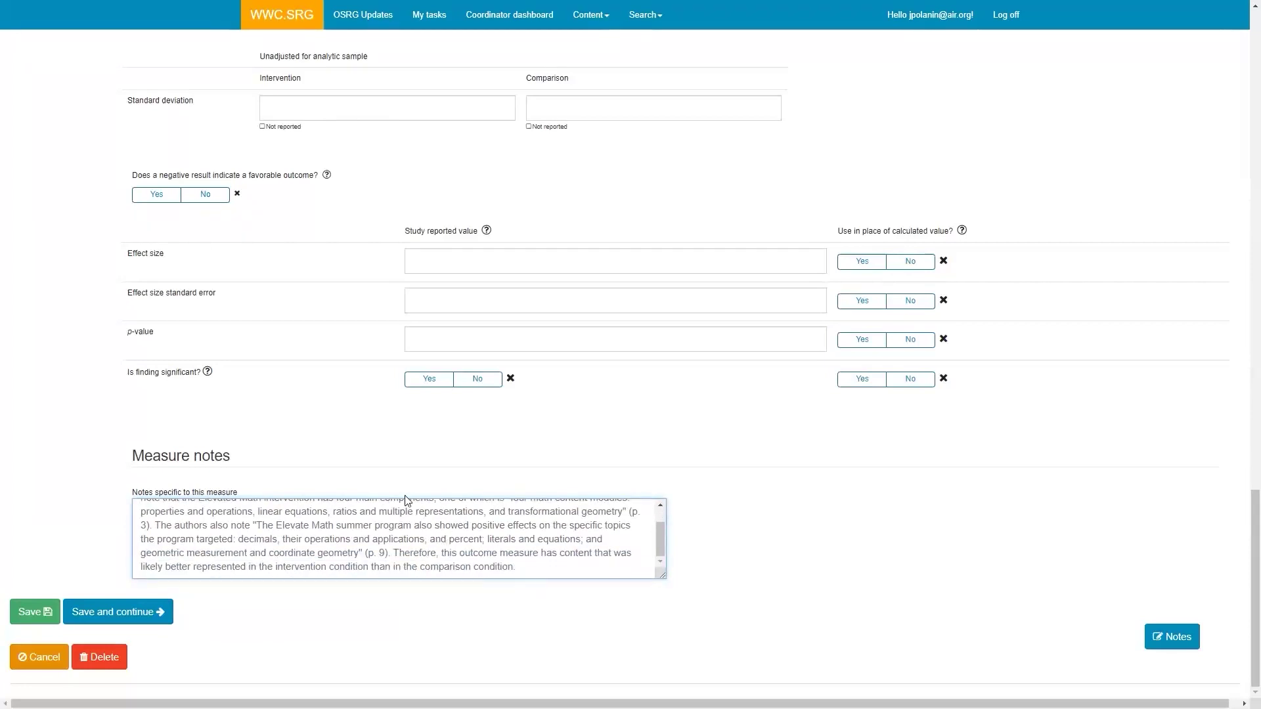
{"action": "left_click", "coordinate": [121, 612]}
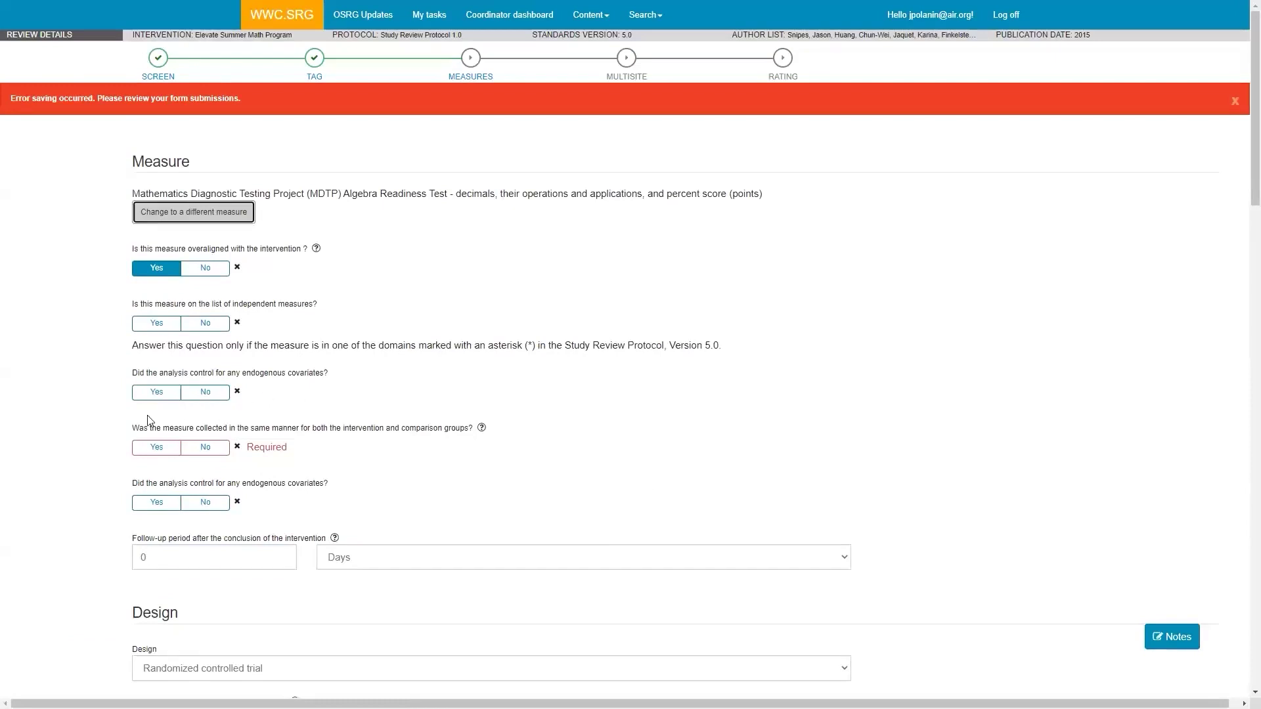
Step: Answer Yes to same-manner data collection and No to compromised random assignment and confounding factors, and save the outcome
{"action": "left_click", "coordinate": [157, 446]}
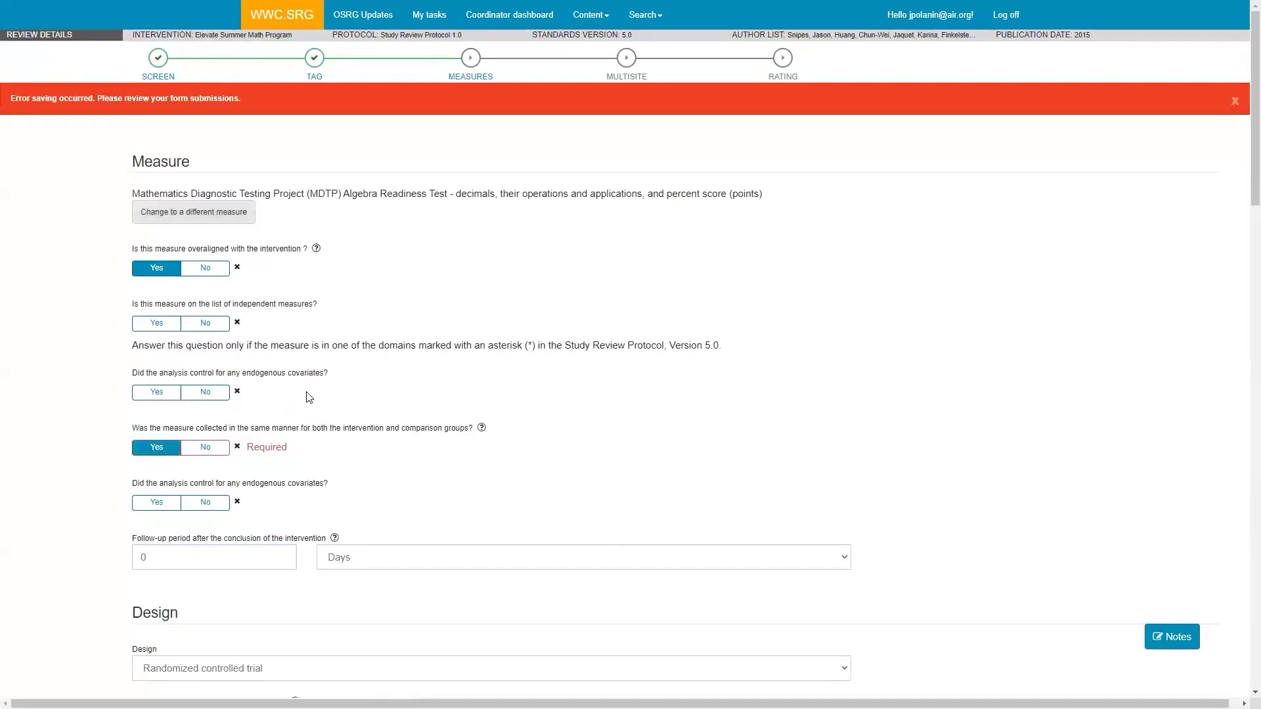
{"action": "scroll", "coordinate": [385, 333], "scroll_direction": "down", "scroll_amount": 2}
{"action": "scroll", "coordinate": [385, 333], "scroll_direction": "down", "scroll_amount": 5}
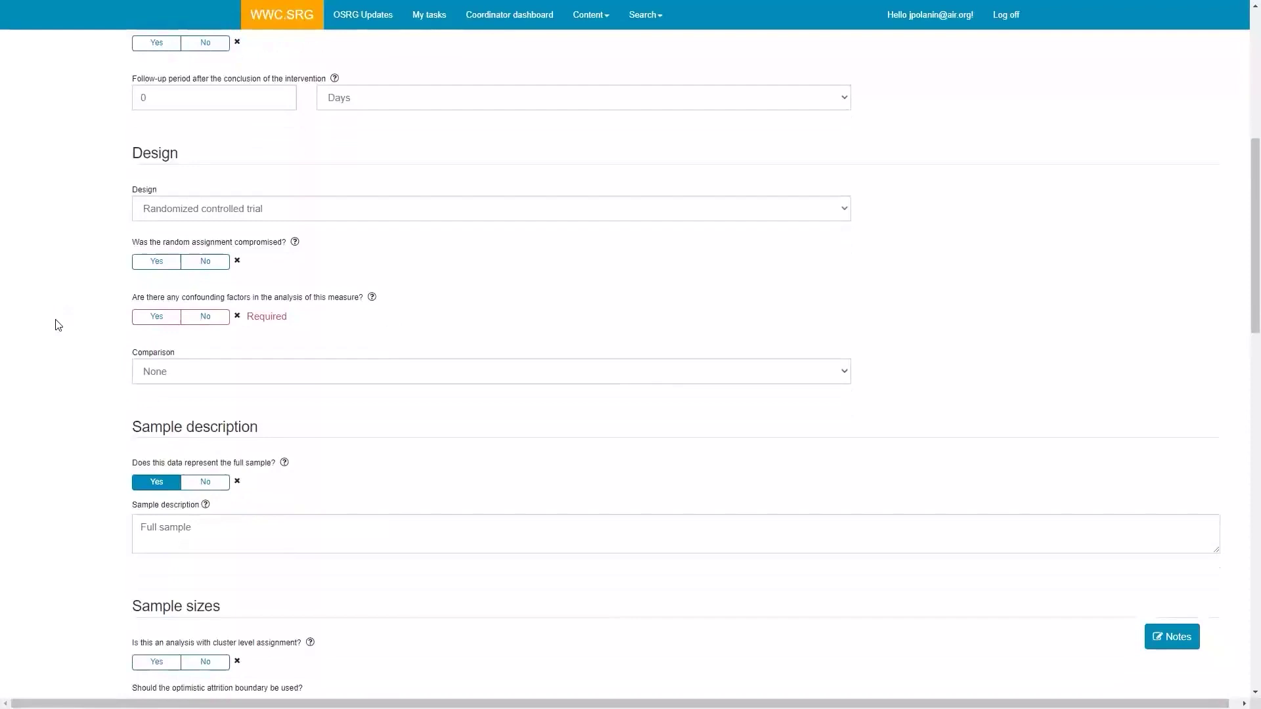
{"action": "left_click", "coordinate": [203, 263]}
{"action": "left_click", "coordinate": [205, 319]}
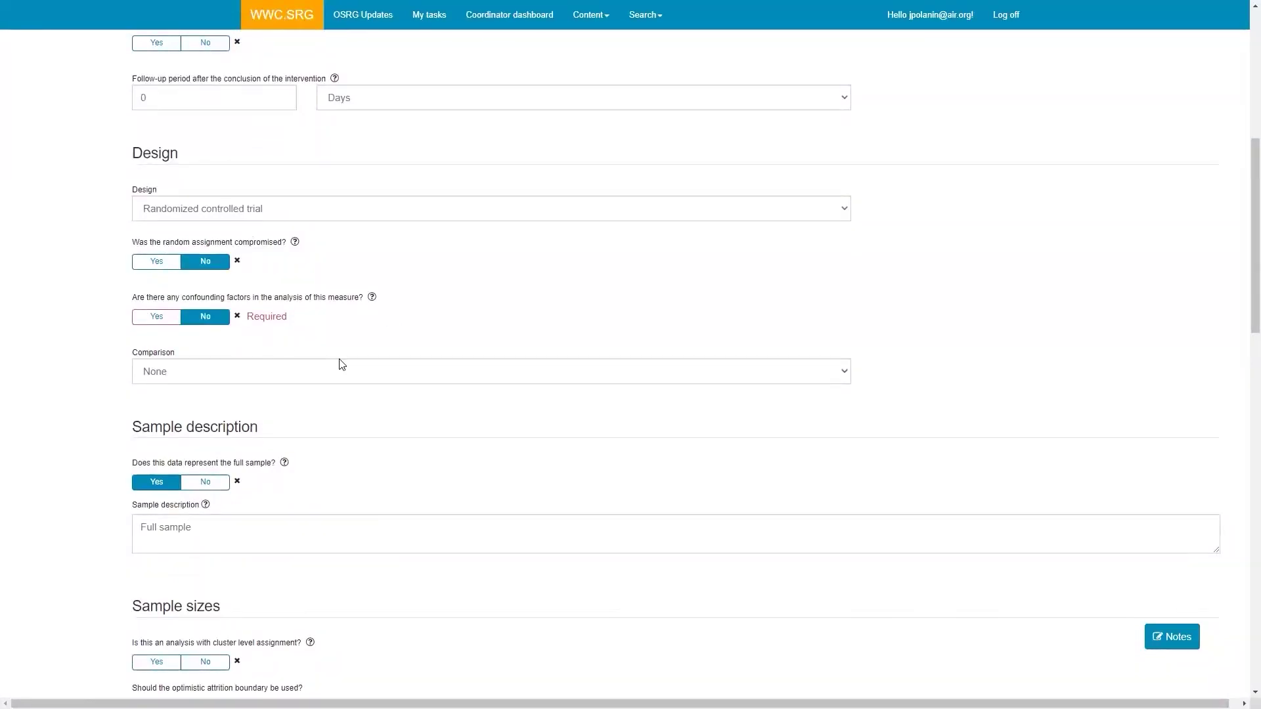
{"action": "scroll", "coordinate": [341, 363], "scroll_direction": "down", "scroll_amount": 5}
{"action": "scroll", "coordinate": [341, 363], "scroll_direction": "down", "scroll_amount": 13}
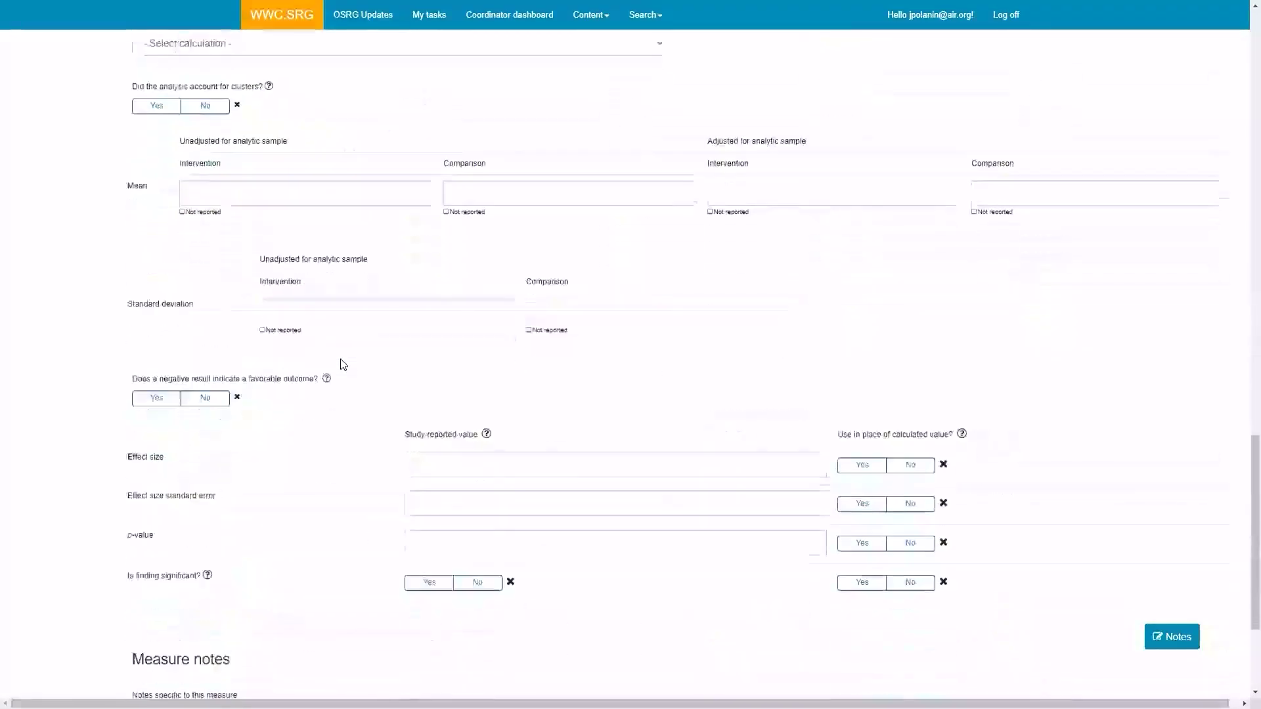
{"action": "left_click", "coordinate": [117, 612]}
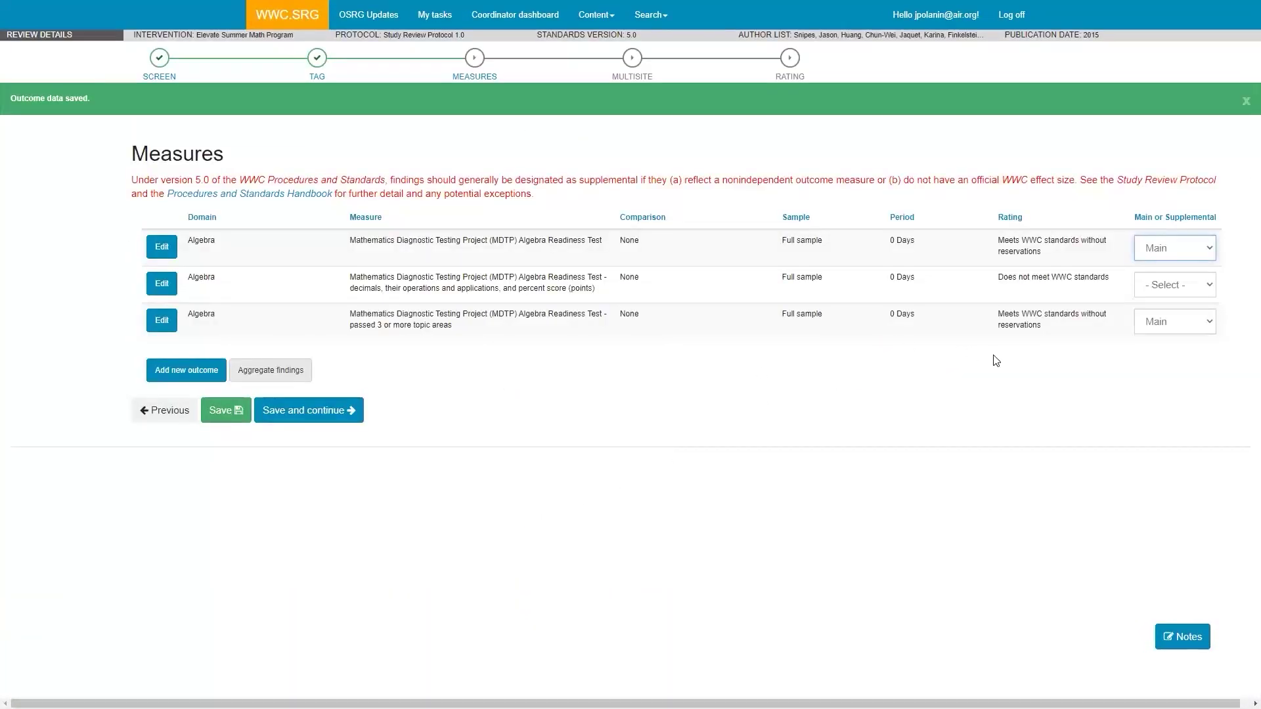
Step: Designate the MDTP "decimals, their operations and applications, and percent score" measure as Supplemental
{"action": "left_click", "coordinate": [1166, 285]}
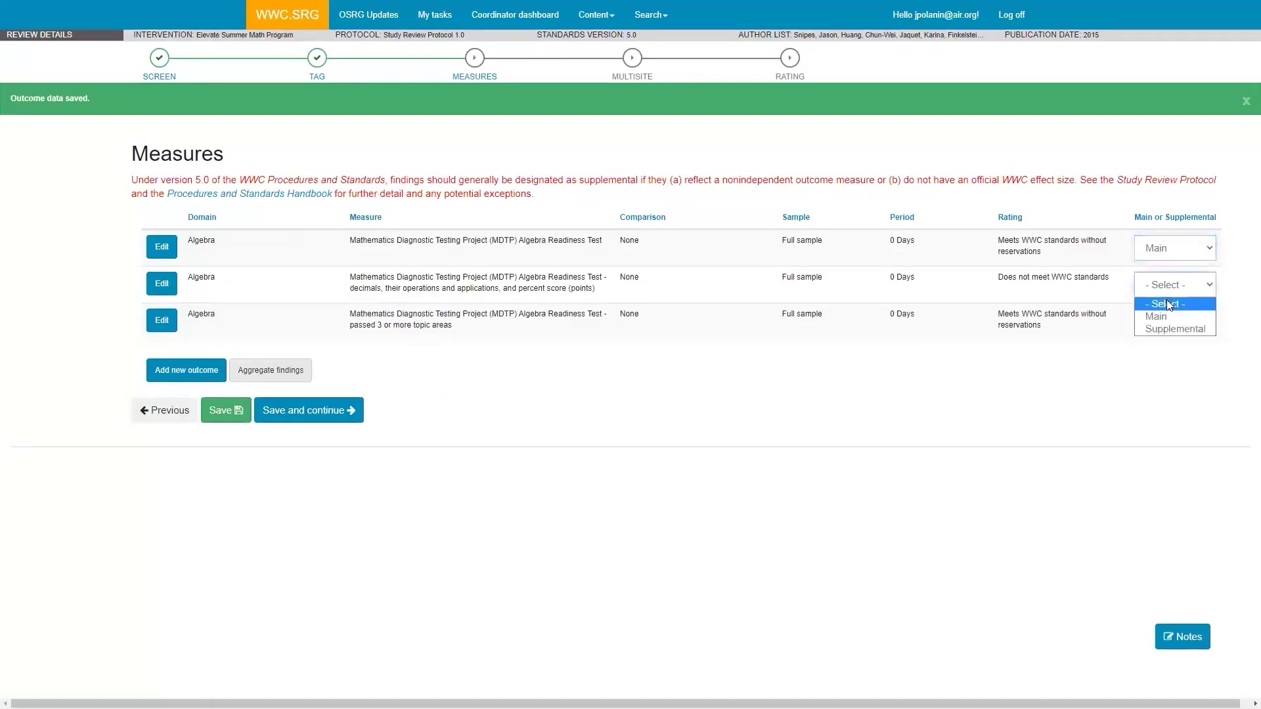
{"action": "left_click", "coordinate": [1157, 316]}
{"action": "left_click", "coordinate": [1152, 287]}
{"action": "left_click", "coordinate": [1155, 328]}
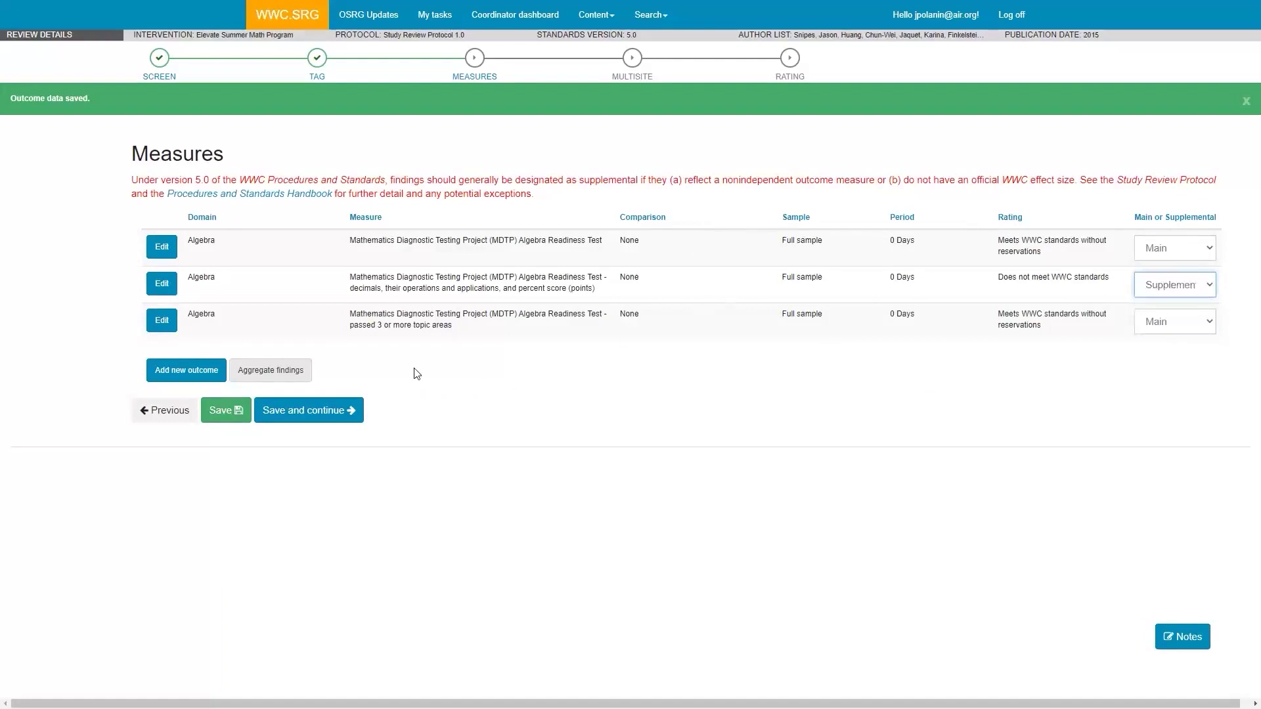
Step: Start a new outcome and open the measure search for it
{"action": "left_click", "coordinate": [191, 374]}
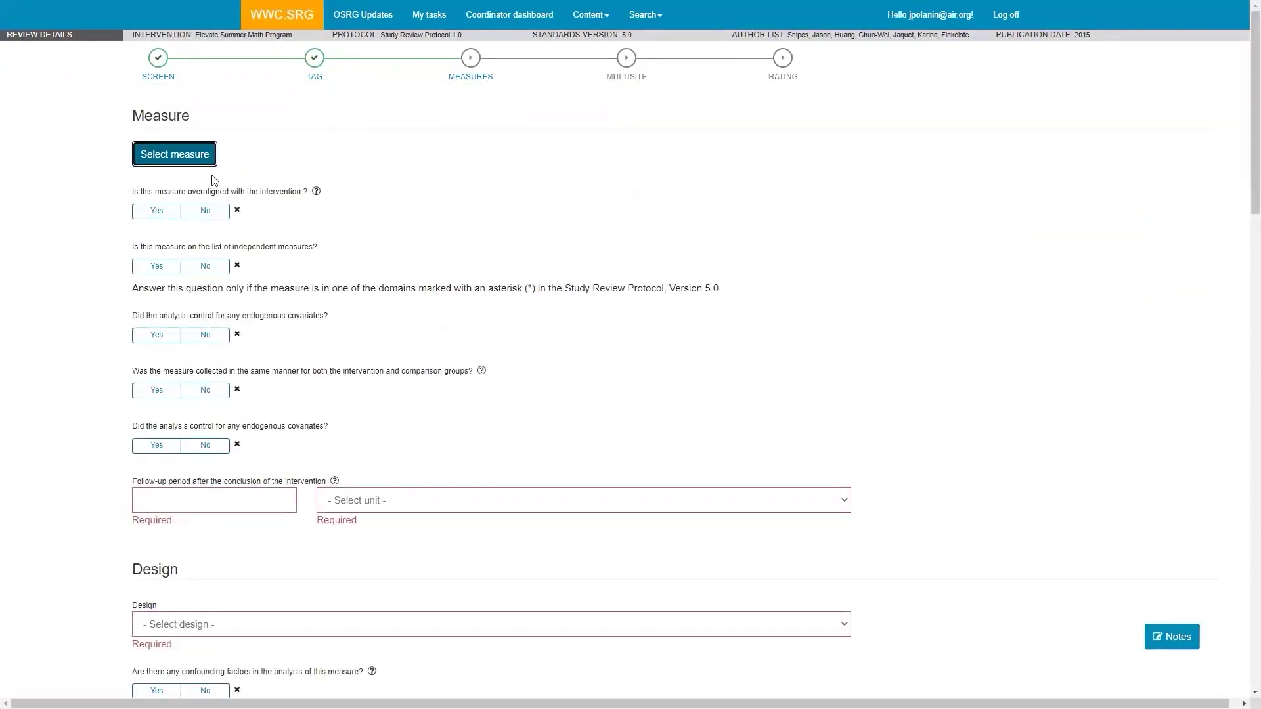
{"action": "left_click", "coordinate": [197, 157]}
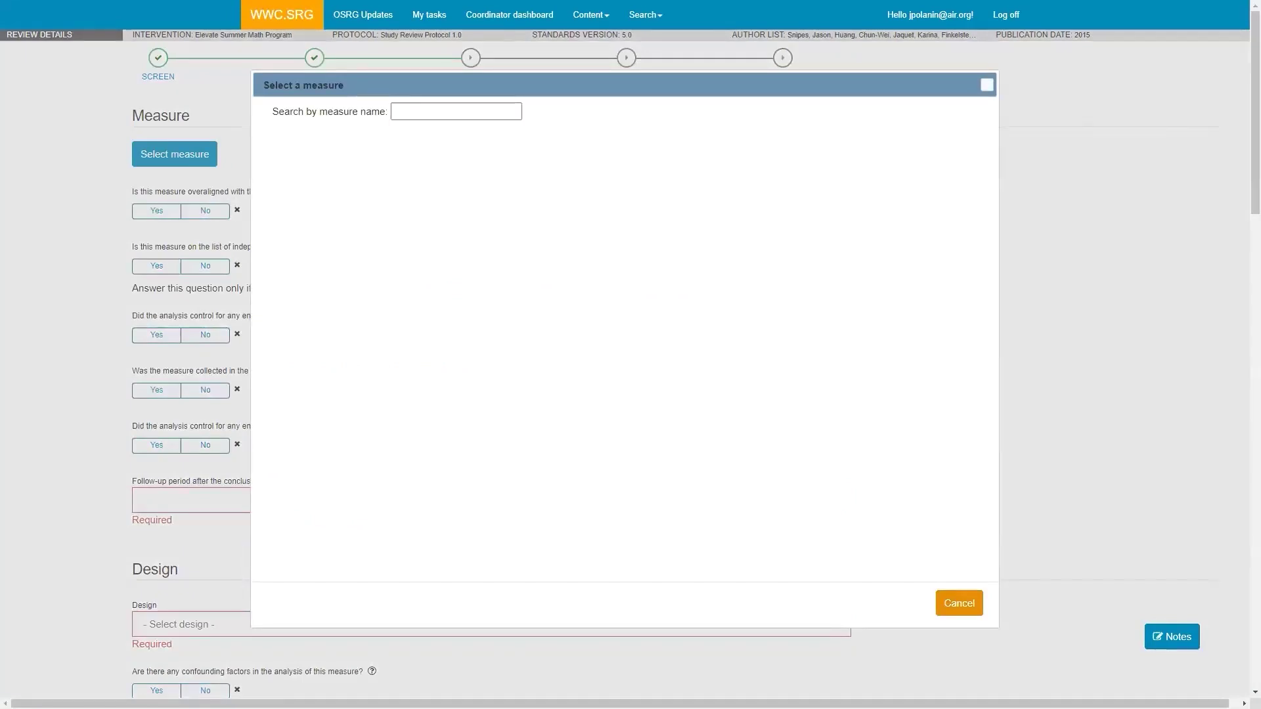
{"action": "left_click", "coordinate": [422, 113]}
Step: Try to find the measure by searching for "Diagnostic Mathematics"
{"action": "type", "text": "Diagn"}
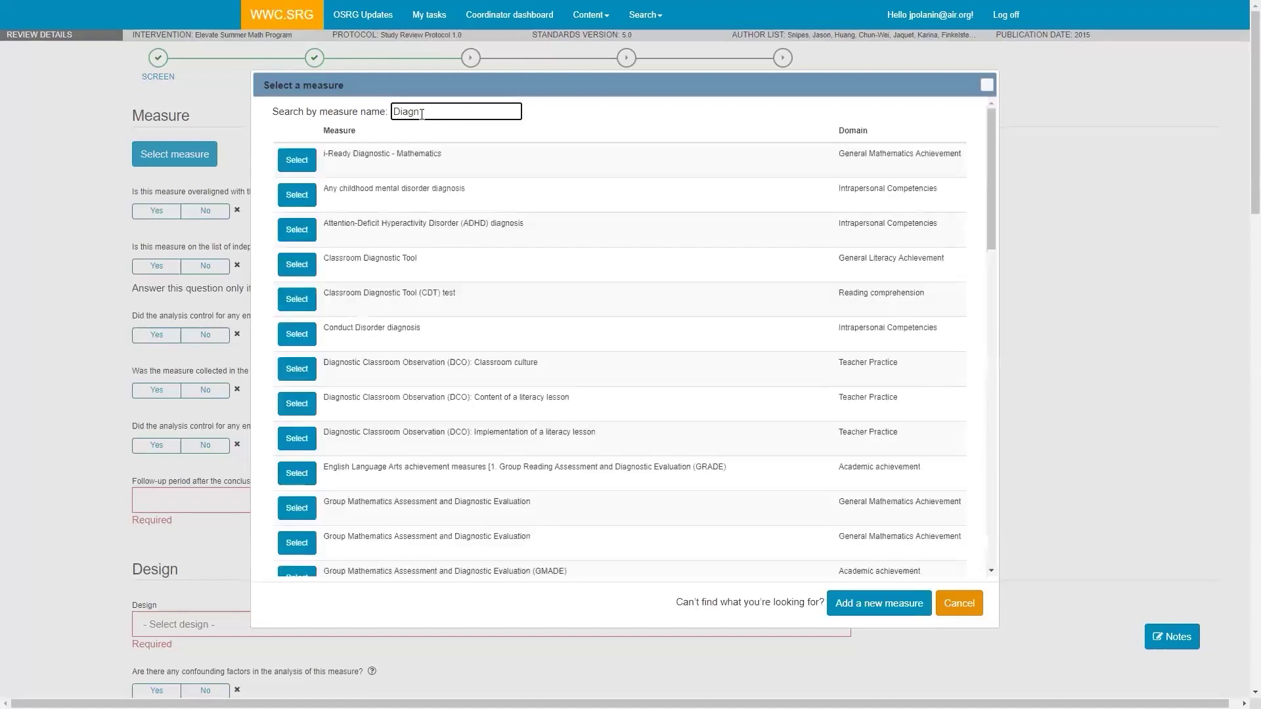
{"action": "type", "text": "ostic Mathematics"}
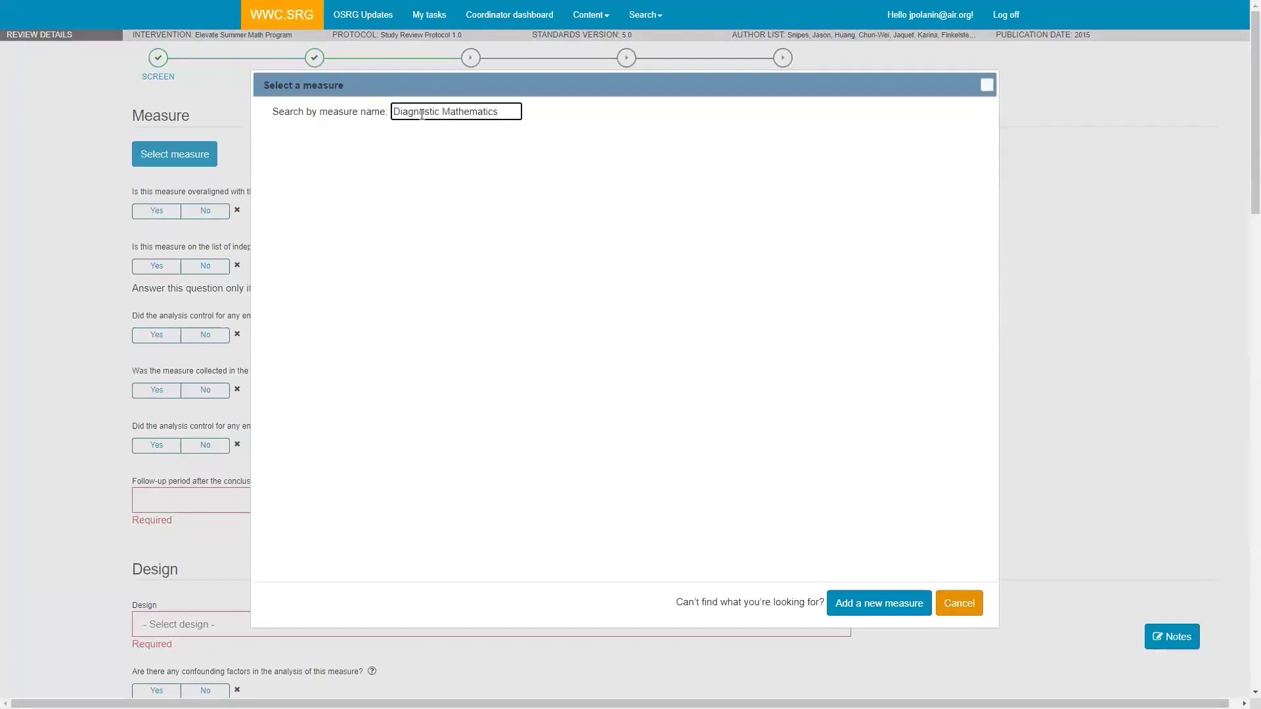
{"action": "key", "text": "BackSpace"}
{"action": "key", "text": "BackSpace"}
{"action": "key", "text": "BackSpace"}
{"action": "key", "text": "BackSpace"}
{"action": "key", "text": "BackSpace"}
{"action": "key", "text": "BackSpace"}
{"action": "key", "text": "BackSpace"}
{"action": "key", "text": "BackSpace"}
{"action": "key", "text": "BackSpace"}
{"action": "key", "text": "BackSpace"}
{"action": "key", "text": "BackSpace"}
{"action": "key", "text": "BackSpace"}
{"action": "key", "text": "BackSpace"}
{"action": "key", "text": "BackSpace"}
{"action": "key", "text": "BackSpace"}
{"action": "key", "text": "BackSpace"}
{"action": "key", "text": "BackSpace"}
{"action": "key", "text": "BackSpace"}
{"action": "key", "text": "BackSpace"}
{"action": "key", "text": "BackSpace"}
Step: Search for "Mathematics Diagno" and select the MDTP Algebra Readiness Test "Literals and equations score (points)" measure
{"action": "type", "text": "Mathematics Diagnoist"}
{"action": "key", "text": "BackSpace"}
{"action": "key", "text": "BackSpace"}
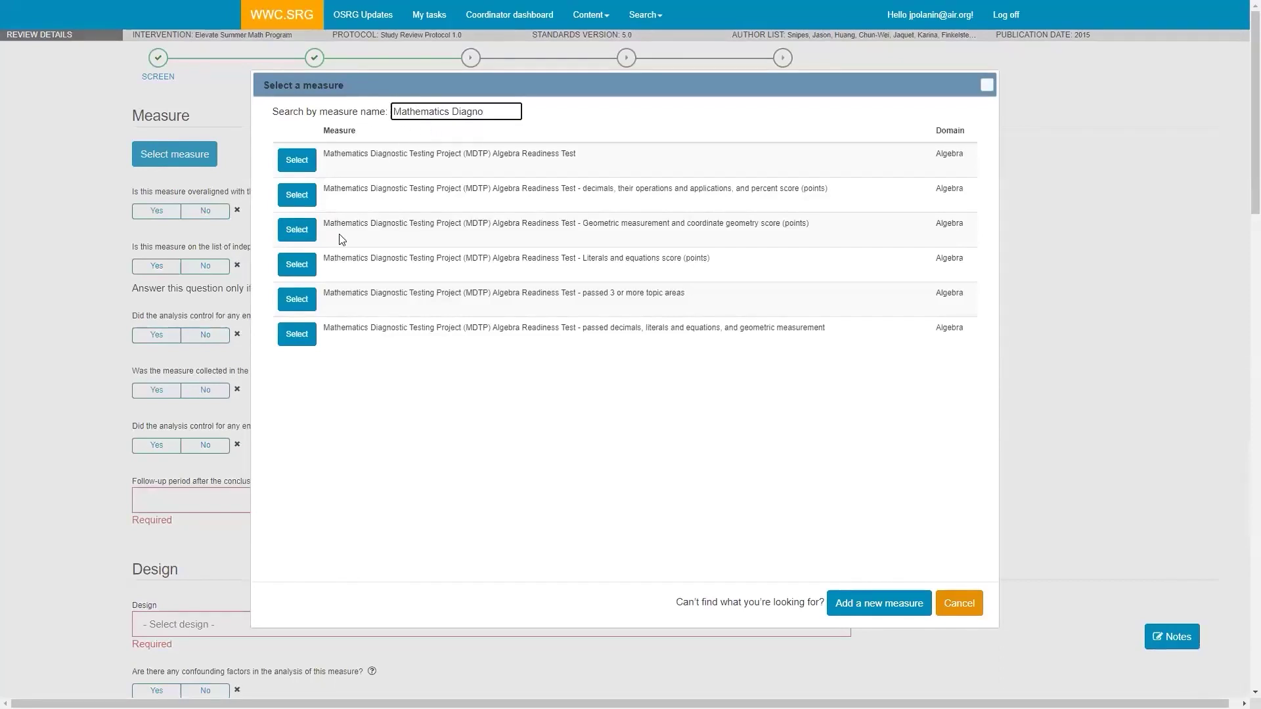
{"action": "left_click", "coordinate": [301, 266]}
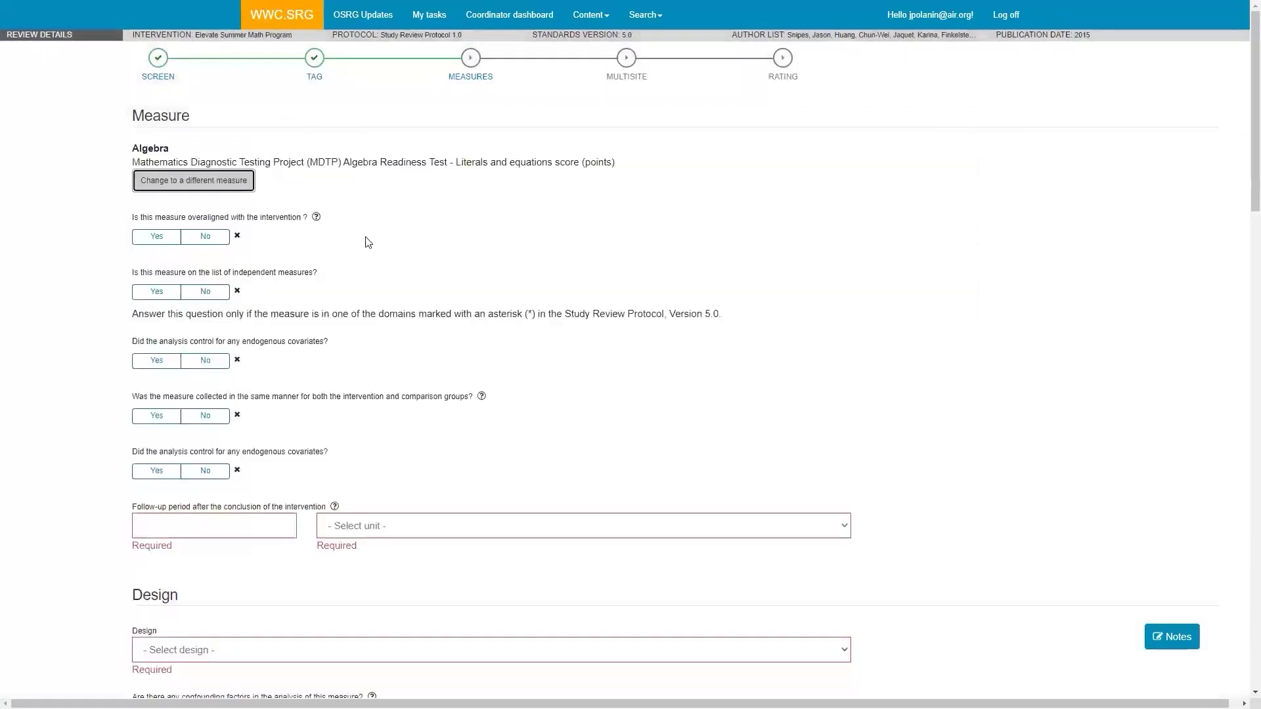
Step: Answer Yes to overalignment and same-manner data collection, and set the follow-up period to 0 Days
{"action": "left_click", "coordinate": [154, 238]}
{"action": "scroll", "coordinate": [346, 206], "scroll_direction": "down", "scroll_amount": 2}
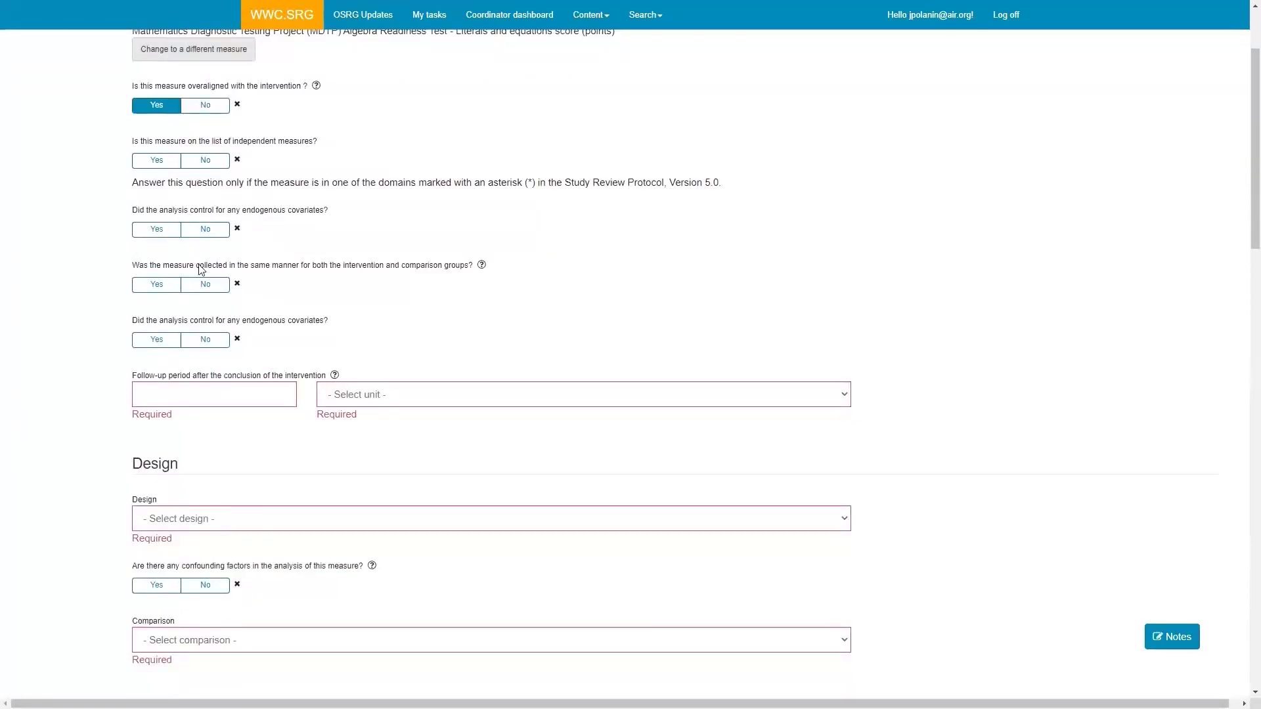
{"action": "left_click", "coordinate": [148, 289]}
{"action": "scroll", "coordinate": [263, 291], "scroll_direction": "down", "scroll_amount": 2}
{"action": "left_click", "coordinate": [239, 263]}
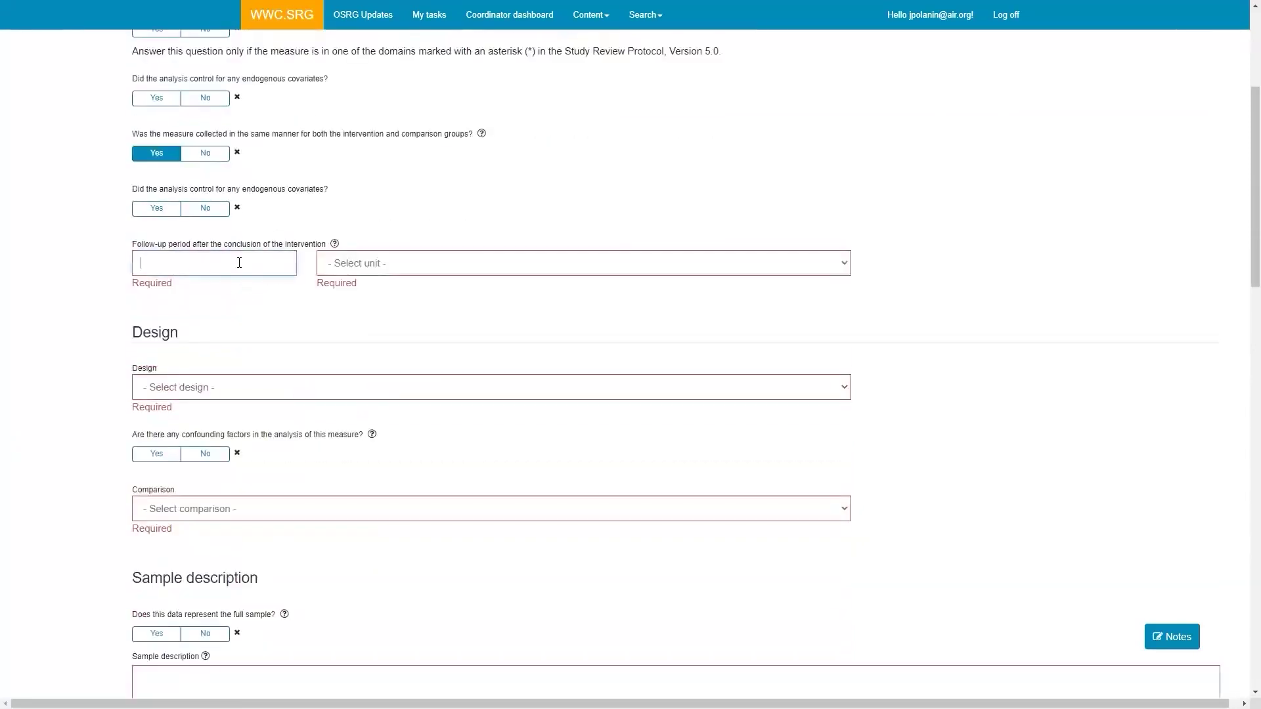
{"action": "type", "text": "0"}
{"action": "key", "text": "Tab"}
{"action": "left_click", "coordinate": [413, 269]}
{"action": "left_click", "coordinate": [402, 292]}
Step: Set the design to Randomized controlled trial and answer No to compromised random assignment and confounding factors
{"action": "left_click", "coordinate": [190, 379]}
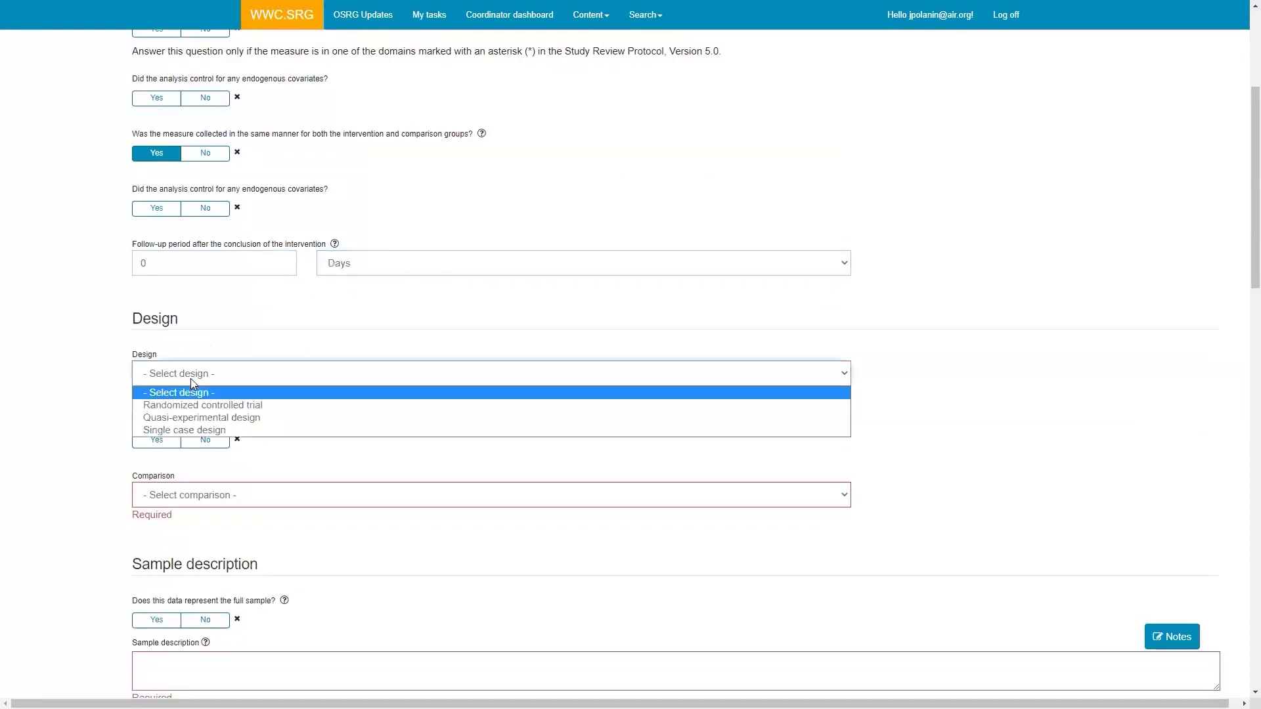
{"action": "left_click", "coordinate": [260, 407]}
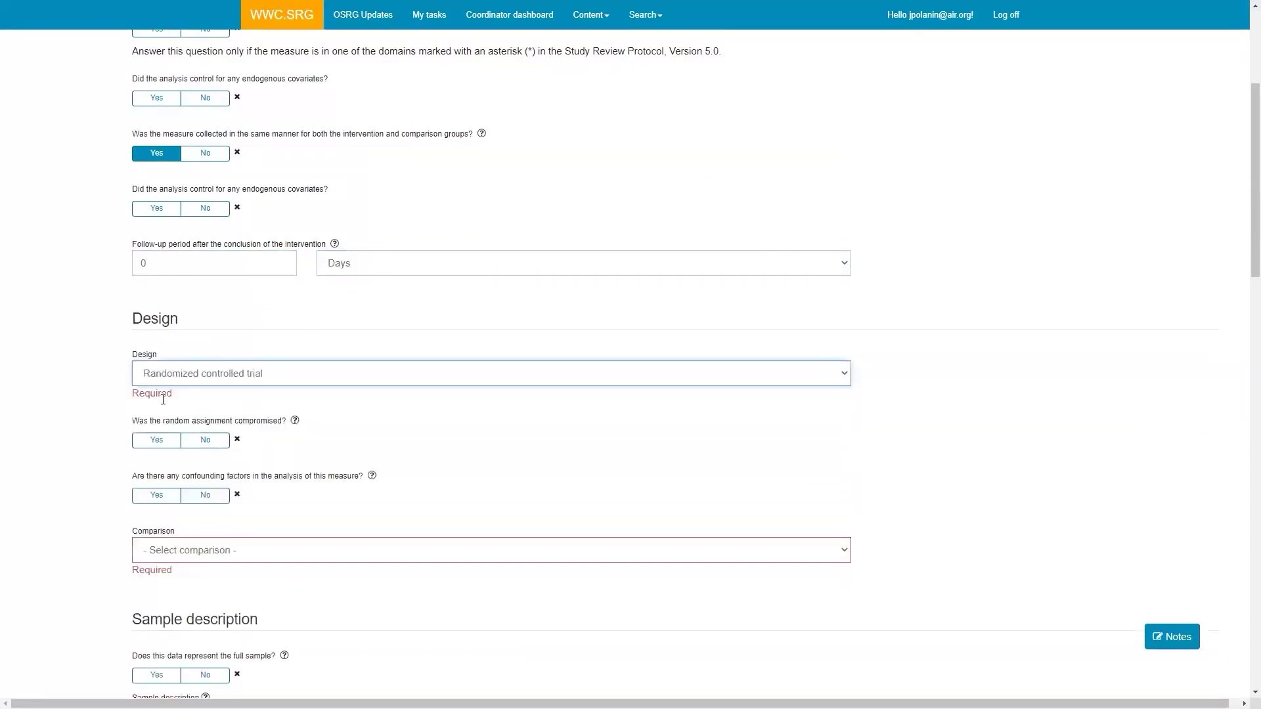
{"action": "scroll", "coordinate": [194, 394], "scroll_direction": "down", "scroll_amount": 2}
{"action": "left_click", "coordinate": [203, 351]}
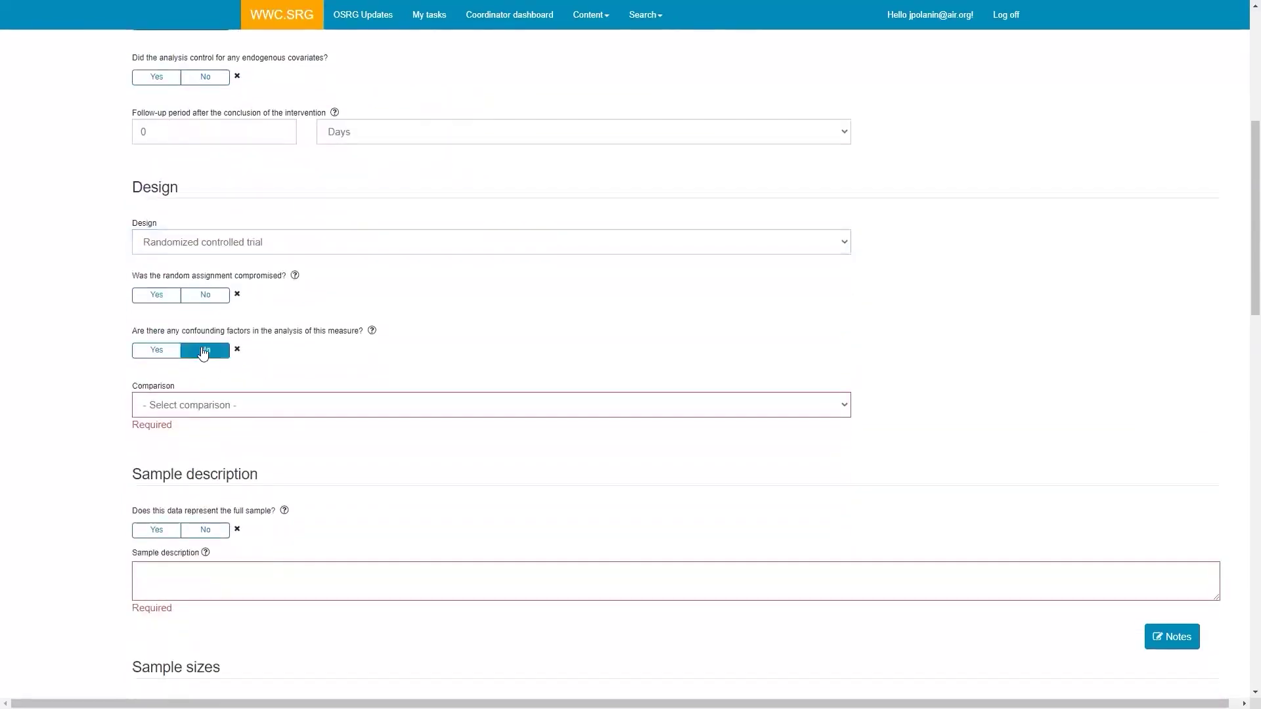
{"action": "left_click", "coordinate": [206, 295]}
Step: Set the comparison to None and answer Yes to the data representing the full sample
{"action": "scroll", "coordinate": [335, 298], "scroll_direction": "down", "scroll_amount": 2}
{"action": "left_click", "coordinate": [214, 274]}
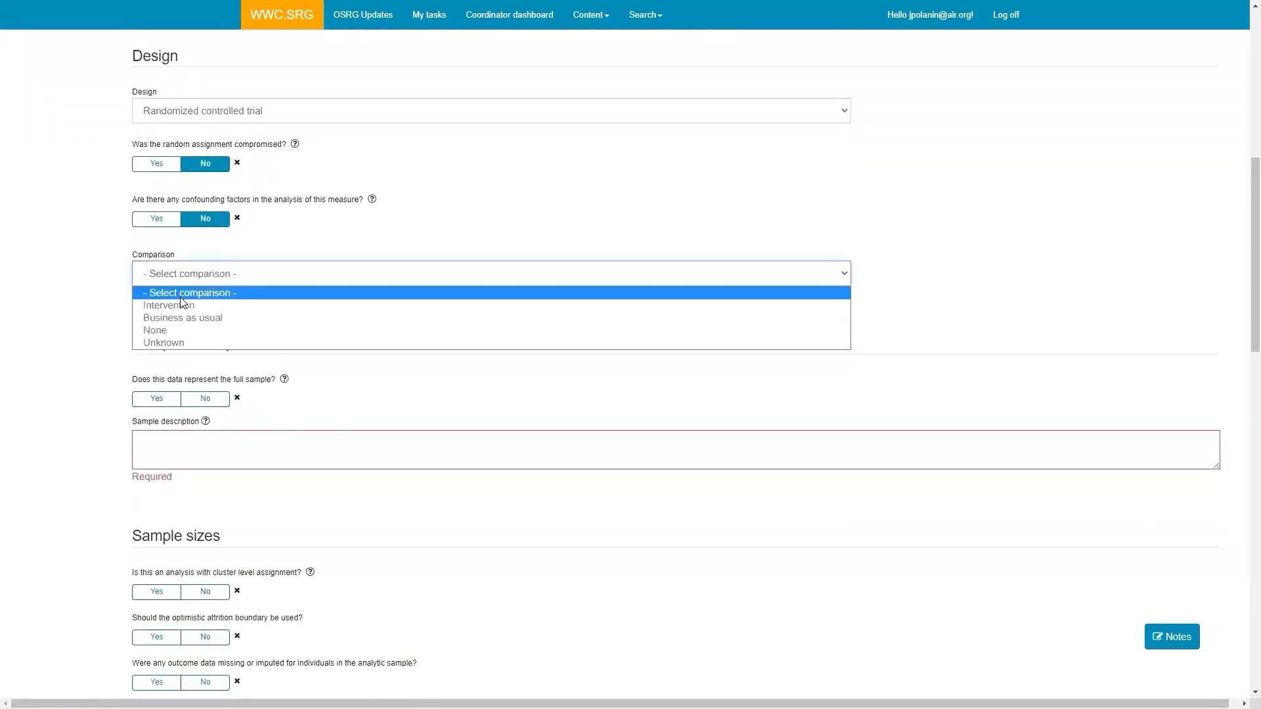
{"action": "left_click", "coordinate": [155, 329]}
{"action": "left_click", "coordinate": [157, 385]}
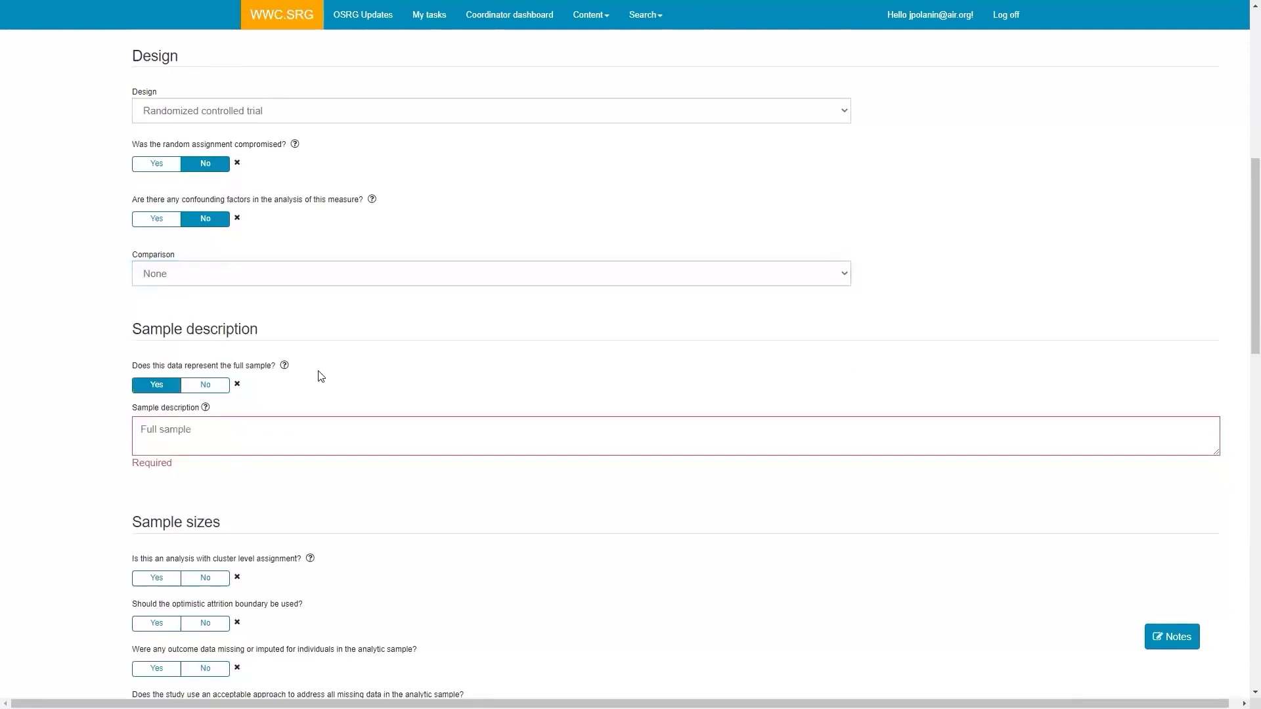
Step: Set the unit to Student and fill in the sample sizes: 239 intervention, 238 comparison, and 184 for the analytic comparison group
{"action": "scroll", "coordinate": [309, 397], "scroll_direction": "down", "scroll_amount": 1}
{"action": "scroll", "coordinate": [347, 319], "scroll_direction": "down", "scroll_amount": 3}
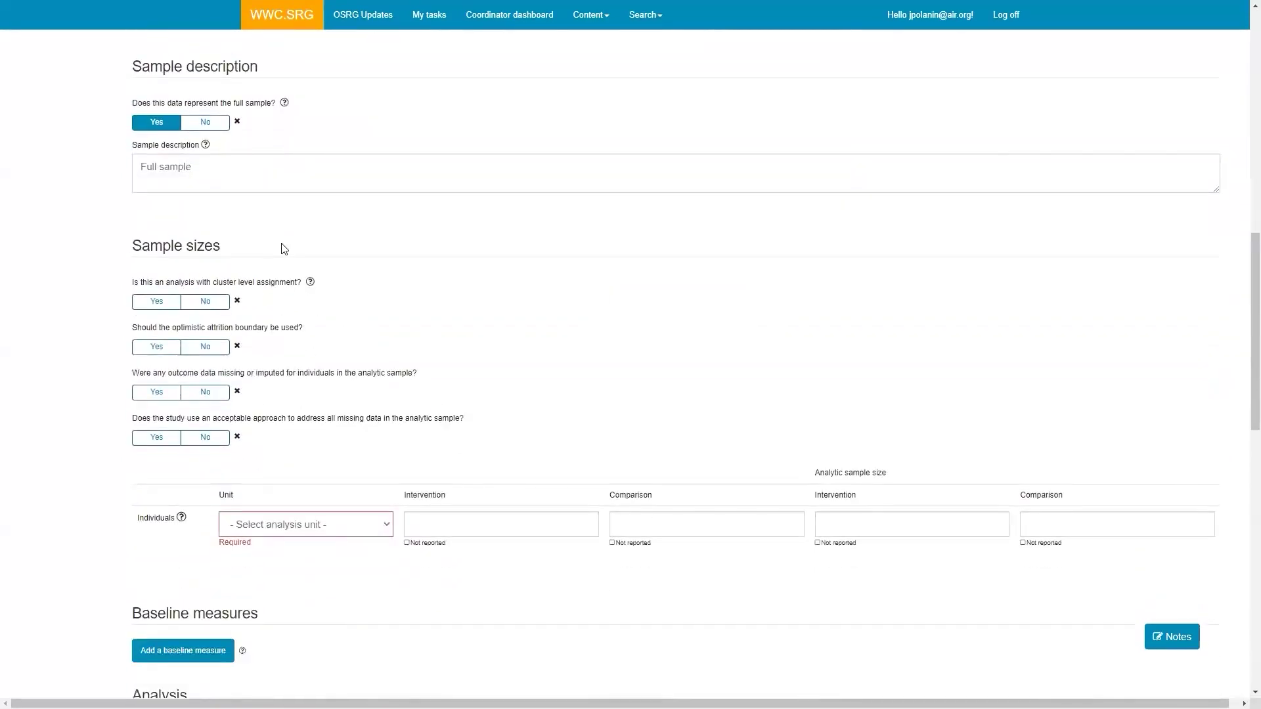
{"action": "scroll", "coordinate": [272, 276], "scroll_direction": "down", "scroll_amount": 3}
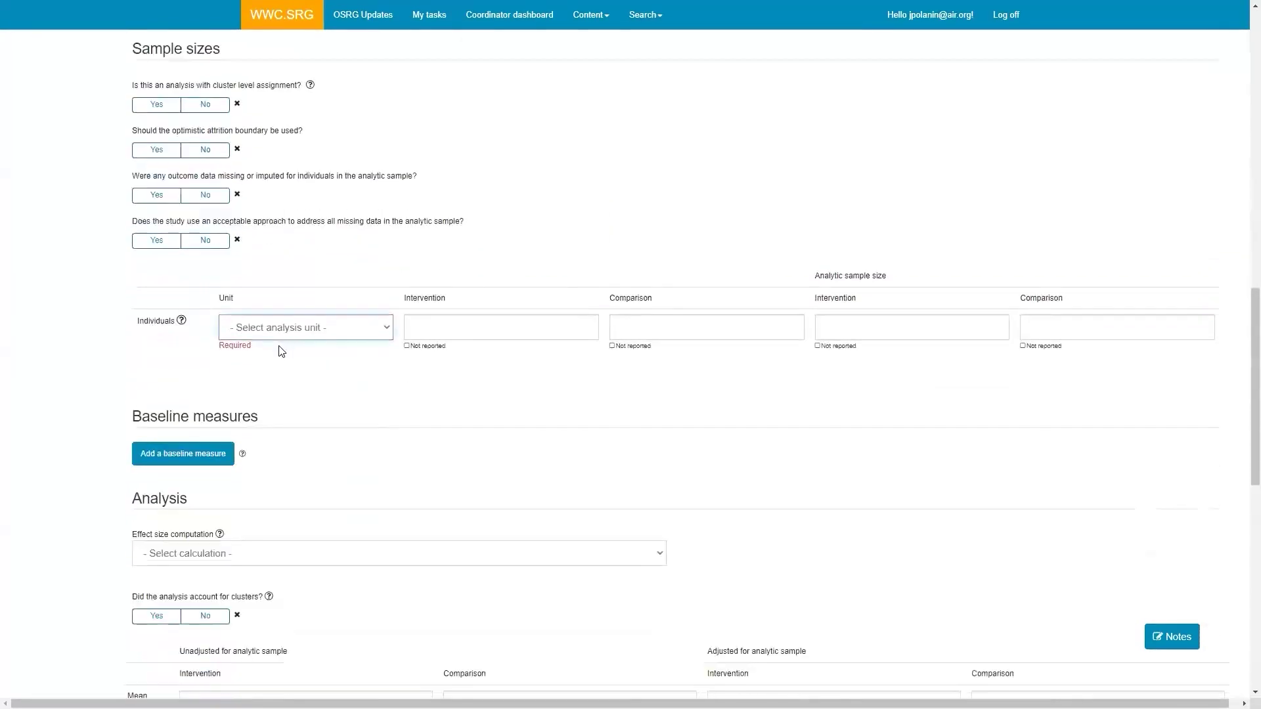
{"action": "left_click", "coordinate": [287, 334]}
{"action": "left_click", "coordinate": [278, 359]}
{"action": "left_click", "coordinate": [431, 327]}
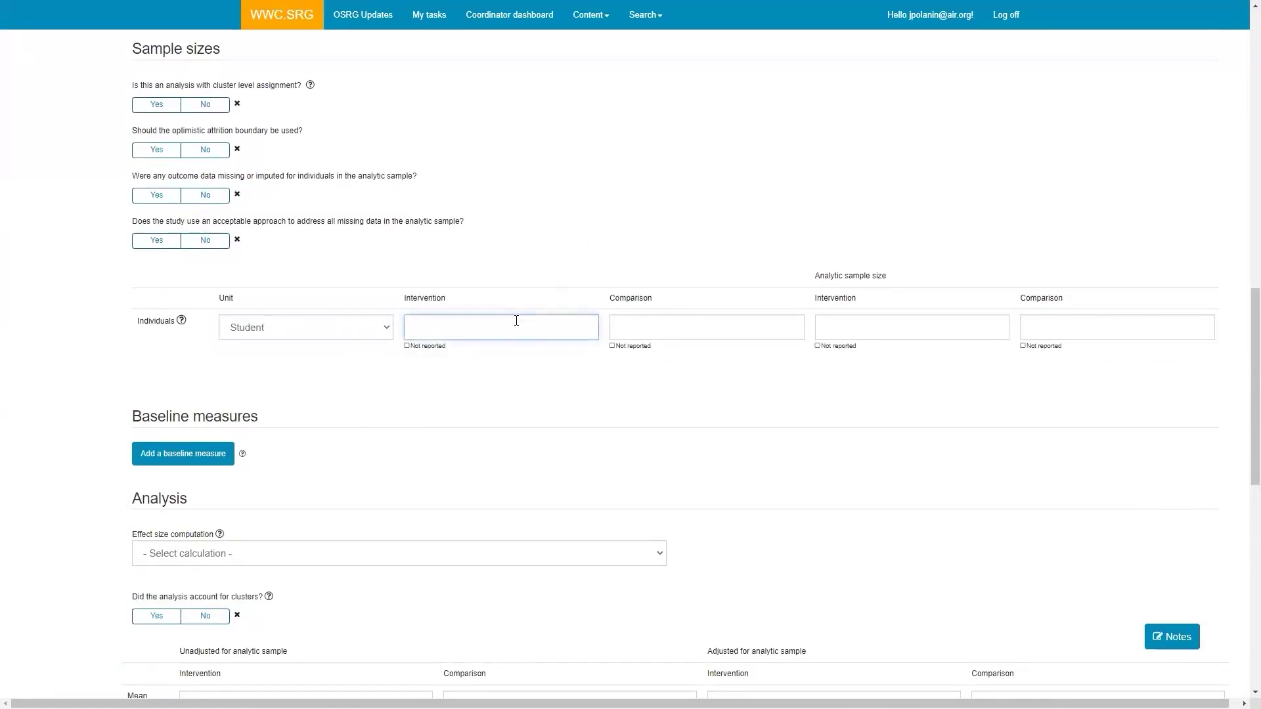
{"action": "type", "text": "239"}
{"action": "key", "text": "Tab"}
{"action": "key", "text": "Tab"}
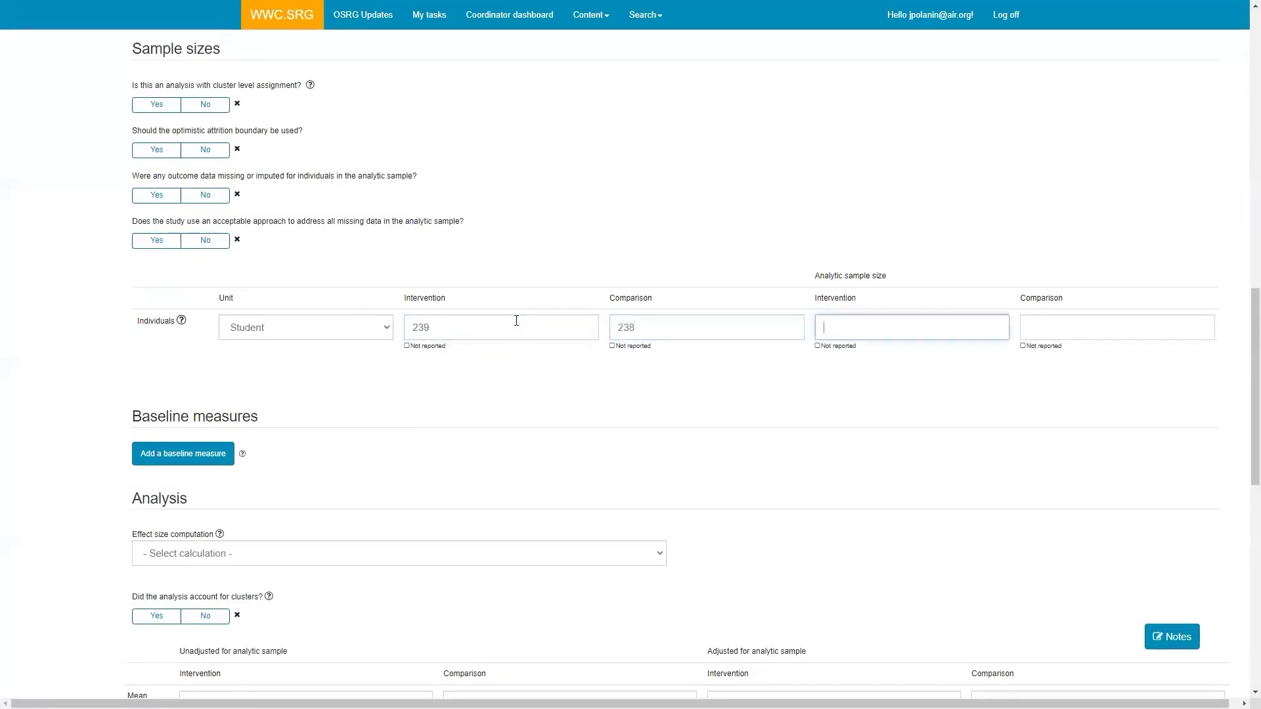
{"action": "key", "text": "Tab"}
{"action": "type", "text": "184"}
Step: Paste the copied overalignment note into the measure notes and save the literals and equations outcome
{"action": "scroll", "coordinate": [447, 442], "scroll_direction": "down", "scroll_amount": 10}
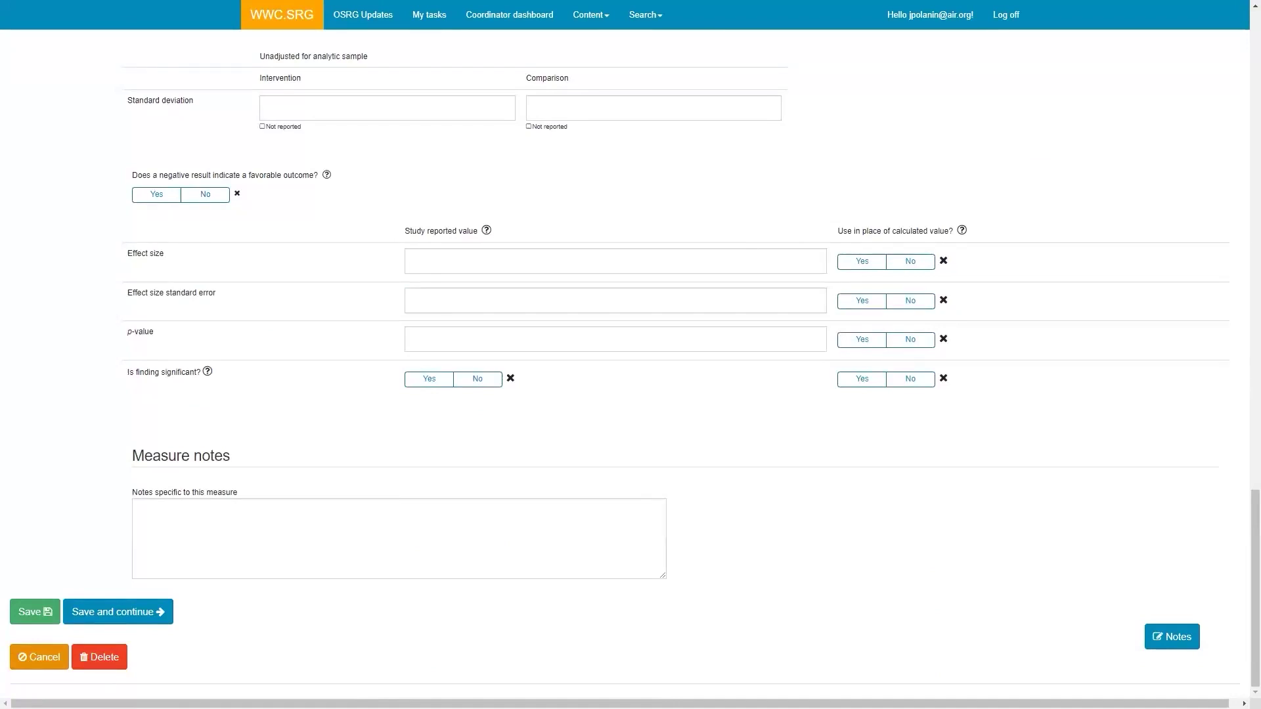
{"action": "left_click", "coordinate": [388, 515]}
{"action": "key", "text": "ctrl+v"}
{"action": "left_click", "coordinate": [115, 609]}
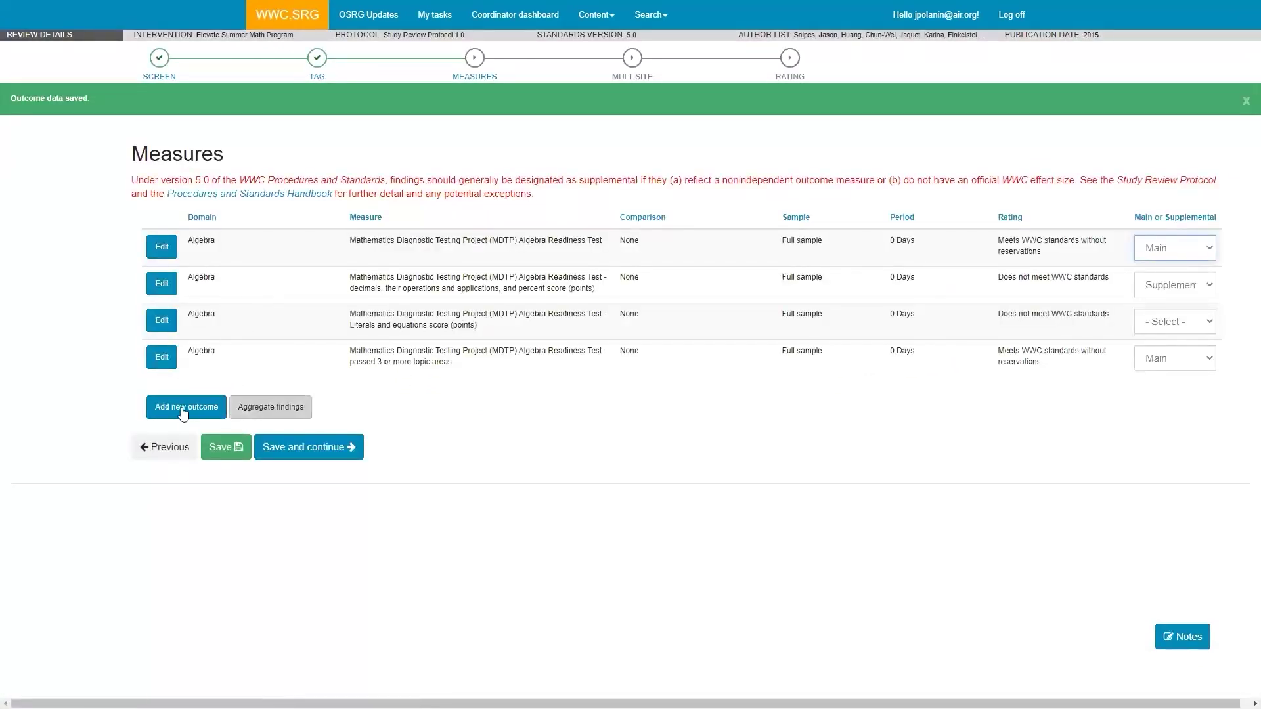
Step: Designate the MDTP "Literals and equations score (points)" measure as Supplemental
{"action": "left_click", "coordinate": [1176, 323]}
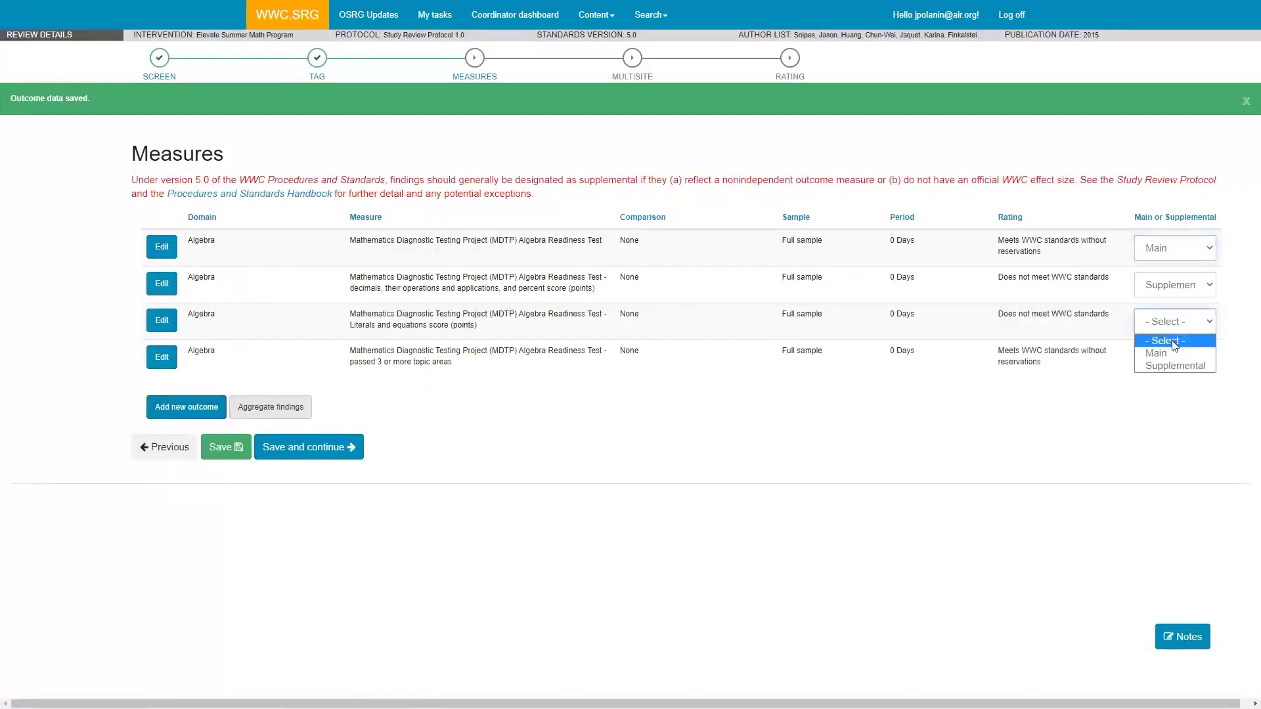
{"action": "left_click", "coordinate": [1170, 362]}
Step: Add a new outcome, search for "Mathematics Diagnostic", and select the MDTP "Geometric measurement and coordinate geometry score (points)" measure
{"action": "left_click", "coordinate": [164, 408]}
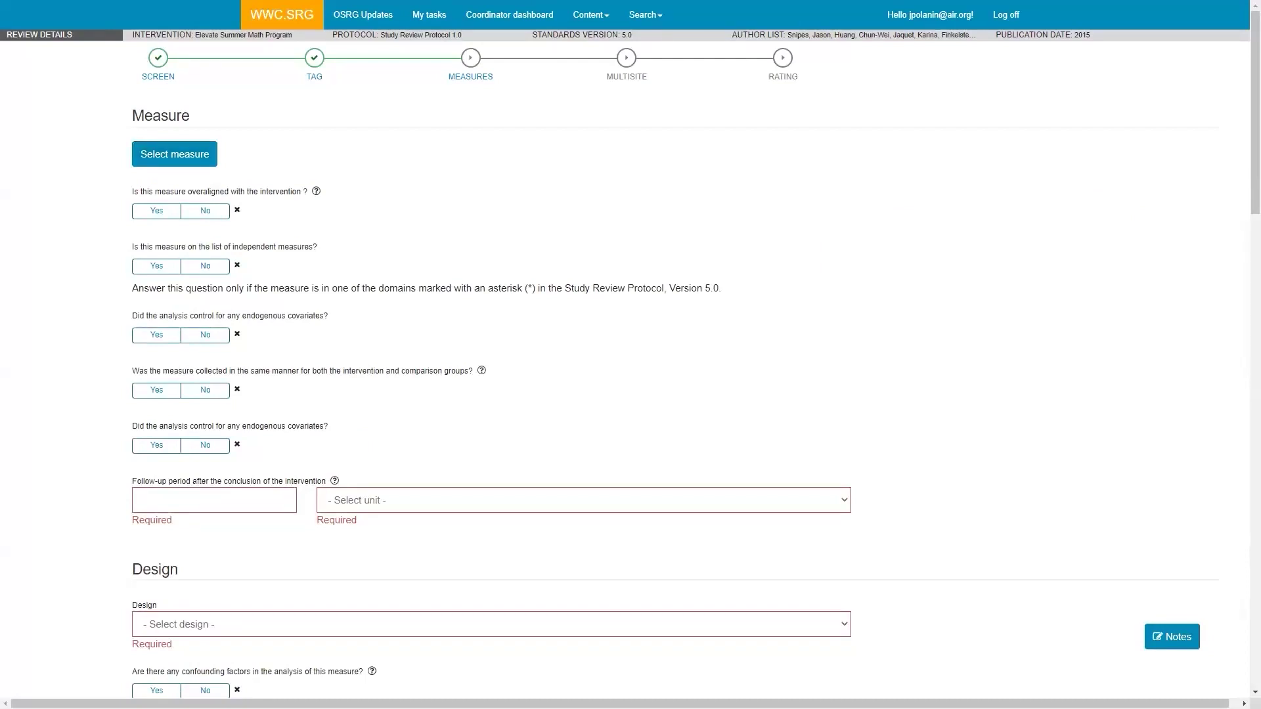
{"action": "left_click", "coordinate": [214, 157]}
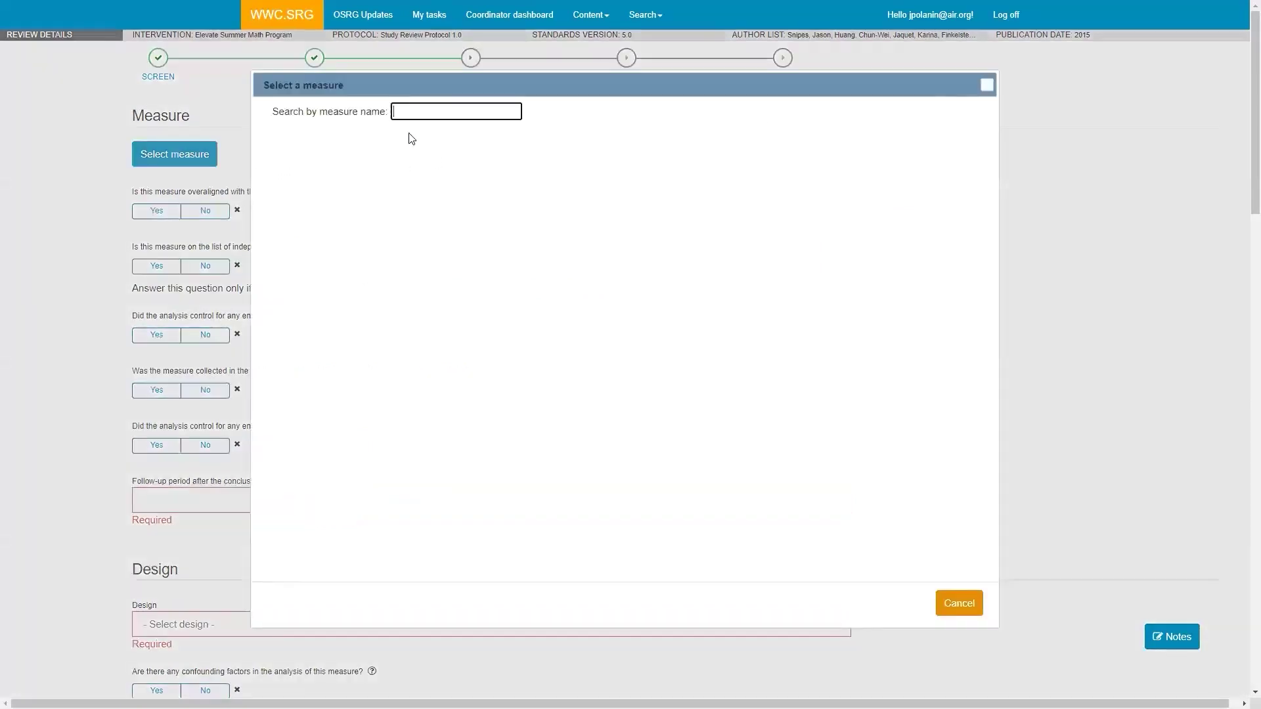
{"action": "type", "text": "Mathematics Diagnostic"}
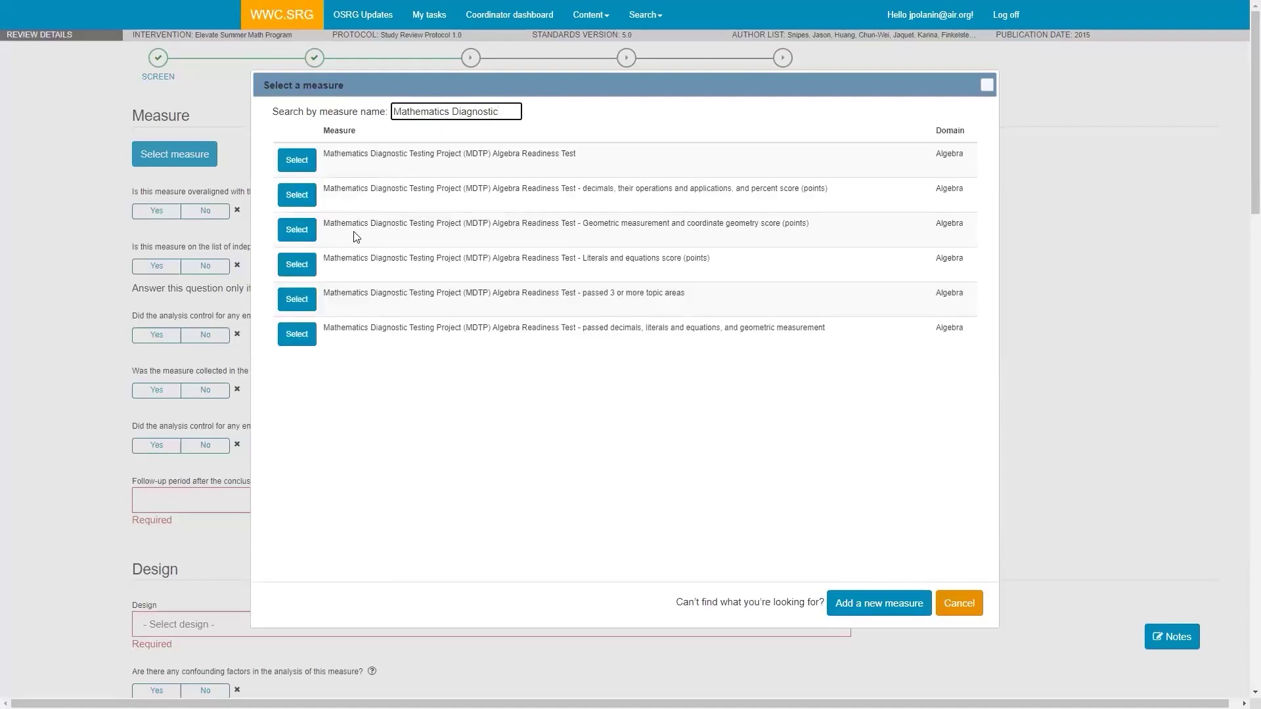
{"action": "left_click", "coordinate": [294, 231]}
Step: Mark the geometric measurement measure as overaligned and collected in the same manner, with a follow-up period of 0 Days
{"action": "left_click", "coordinate": [152, 238]}
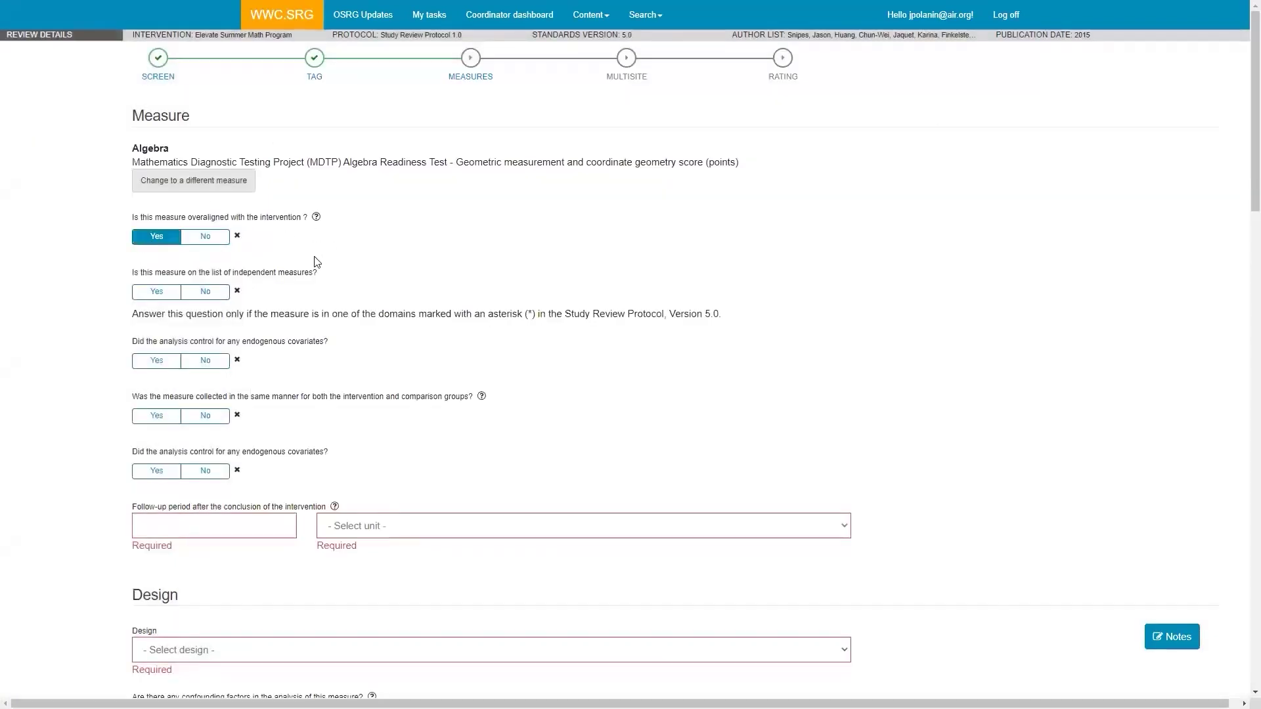
{"action": "left_click", "coordinate": [149, 417]}
{"action": "scroll", "coordinate": [322, 390], "scroll_direction": "down", "scroll_amount": 3}
{"action": "left_click", "coordinate": [281, 329]}
{"action": "type", "text": "0"}
{"action": "key", "text": "Tab"}
{"action": "key", "text": "Down"}
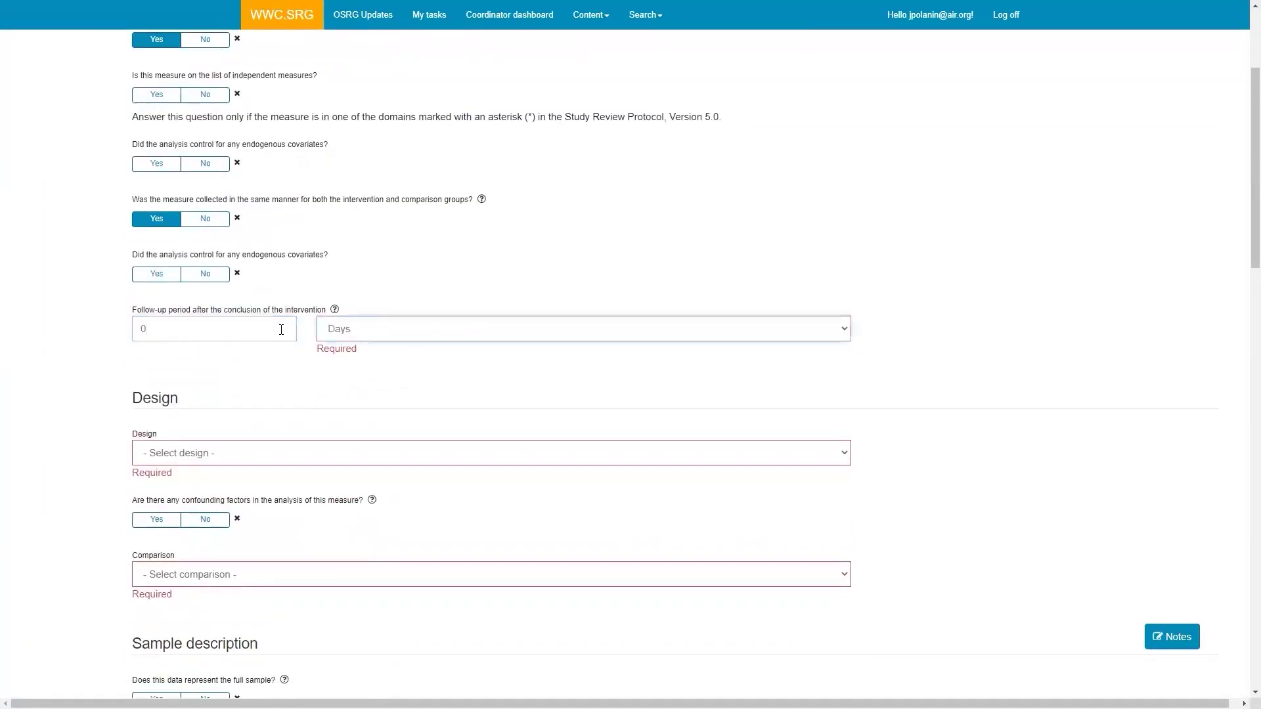
Step: Choose Randomized controlled trial as the design and answer No to compromised random assignment and confounding factors
{"action": "left_click", "coordinate": [201, 439]}
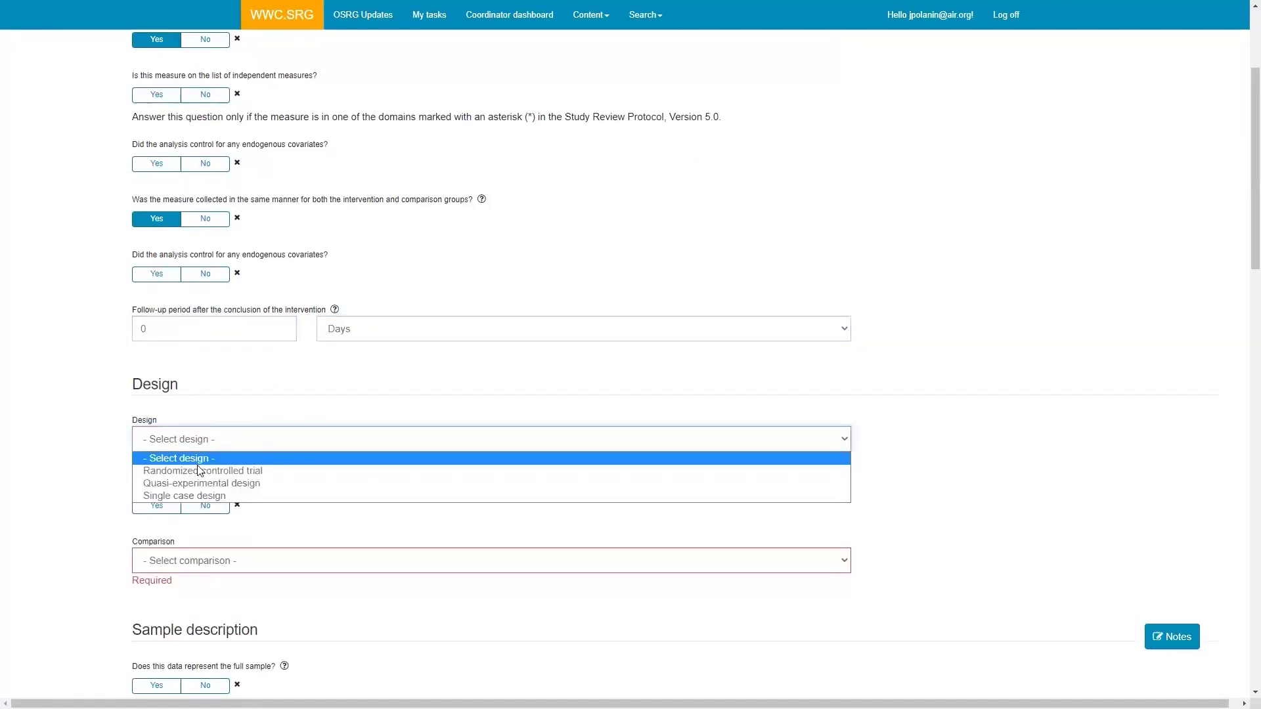
{"action": "left_click", "coordinate": [204, 470]}
{"action": "left_click", "coordinate": [199, 515]}
{"action": "left_click", "coordinate": [201, 493]}
{"action": "left_click", "coordinate": [209, 550]}
Step: Set the comparison to None and mark the data as representing the full sample
{"action": "scroll", "coordinate": [622, 528], "scroll_direction": "down", "scroll_amount": 3}
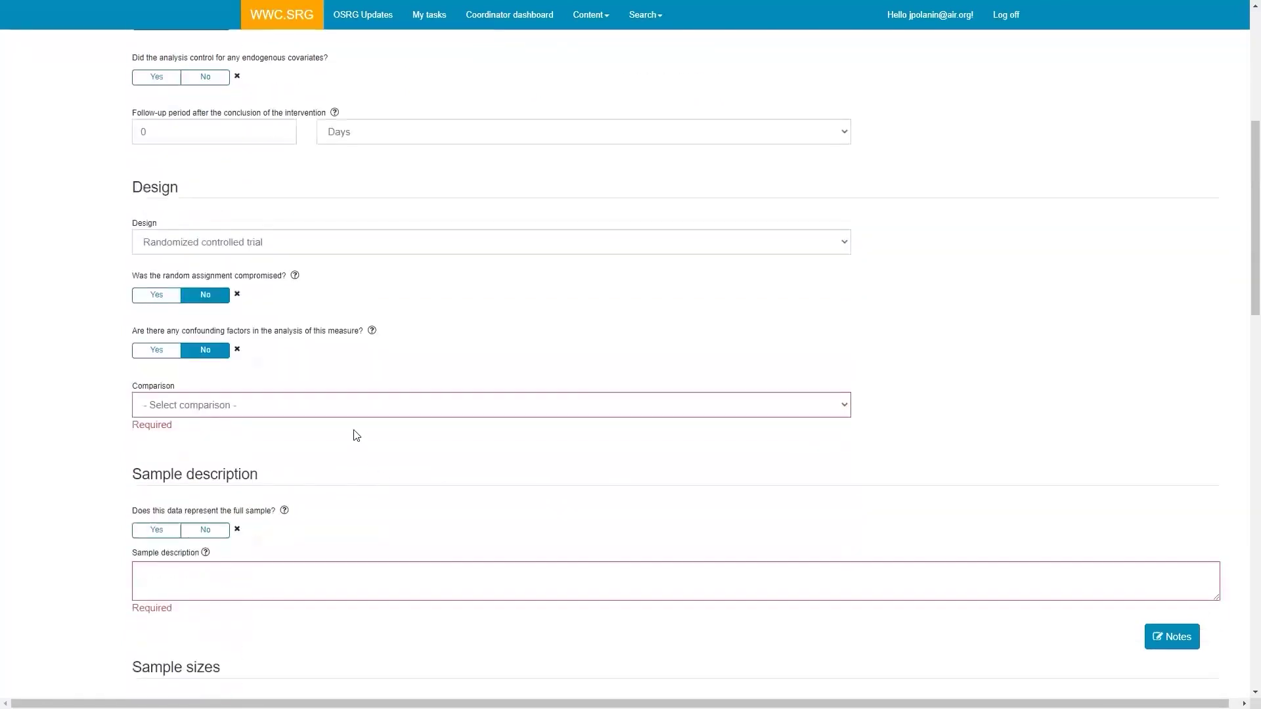
{"action": "left_click", "coordinate": [351, 412]}
{"action": "left_click", "coordinate": [254, 461]}
{"action": "scroll", "coordinate": [416, 439], "scroll_direction": "down", "scroll_amount": 4}
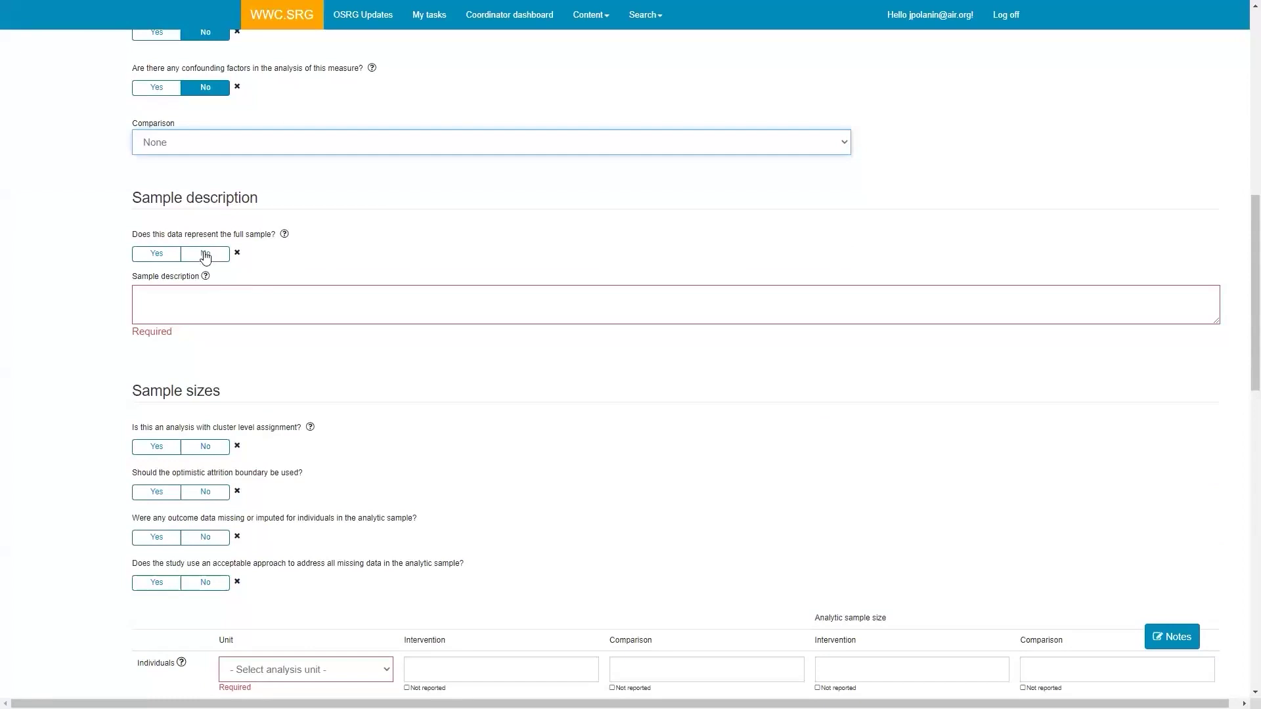
{"action": "left_click", "coordinate": [151, 257]}
Step: Set the unit to Student, with sample sizes of 239 intervention and 237 comparison, and analytic sizes of 165 and 184
{"action": "scroll", "coordinate": [308, 364], "scroll_direction": "down", "scroll_amount": 3}
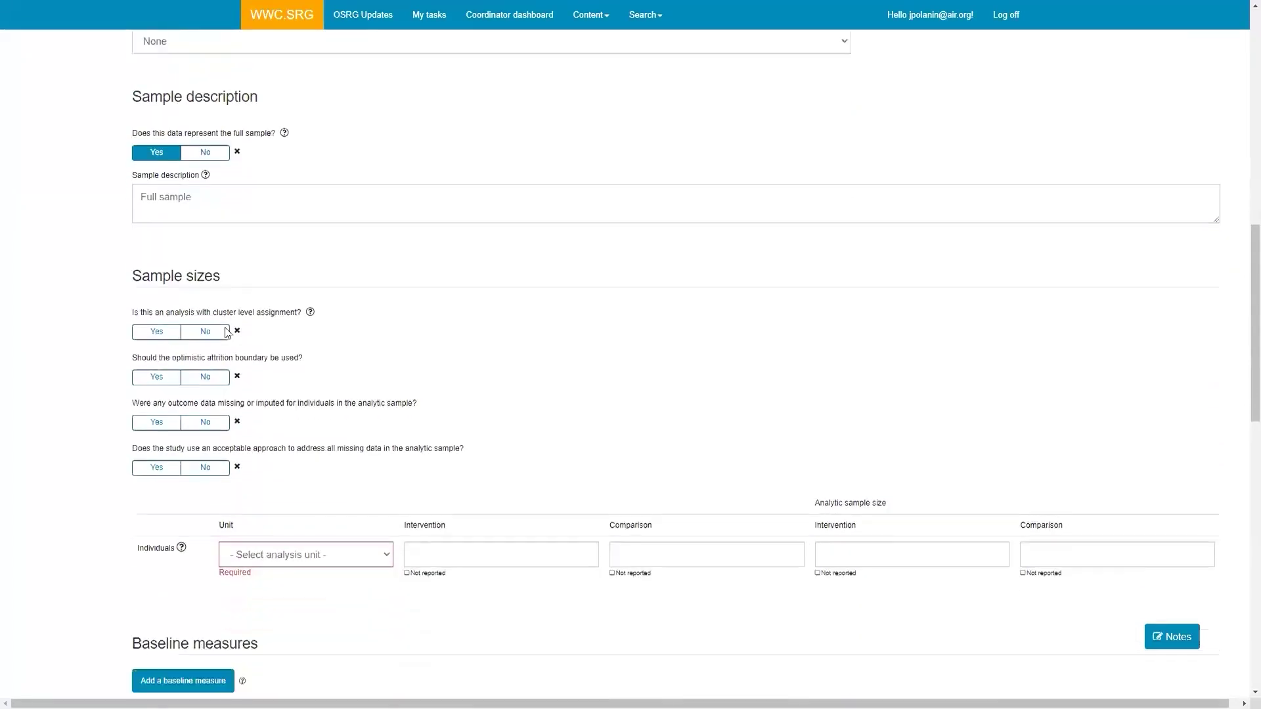
{"action": "left_click", "coordinate": [273, 394]}
{"action": "left_click", "coordinate": [290, 470]}
{"action": "left_click", "coordinate": [453, 392]}
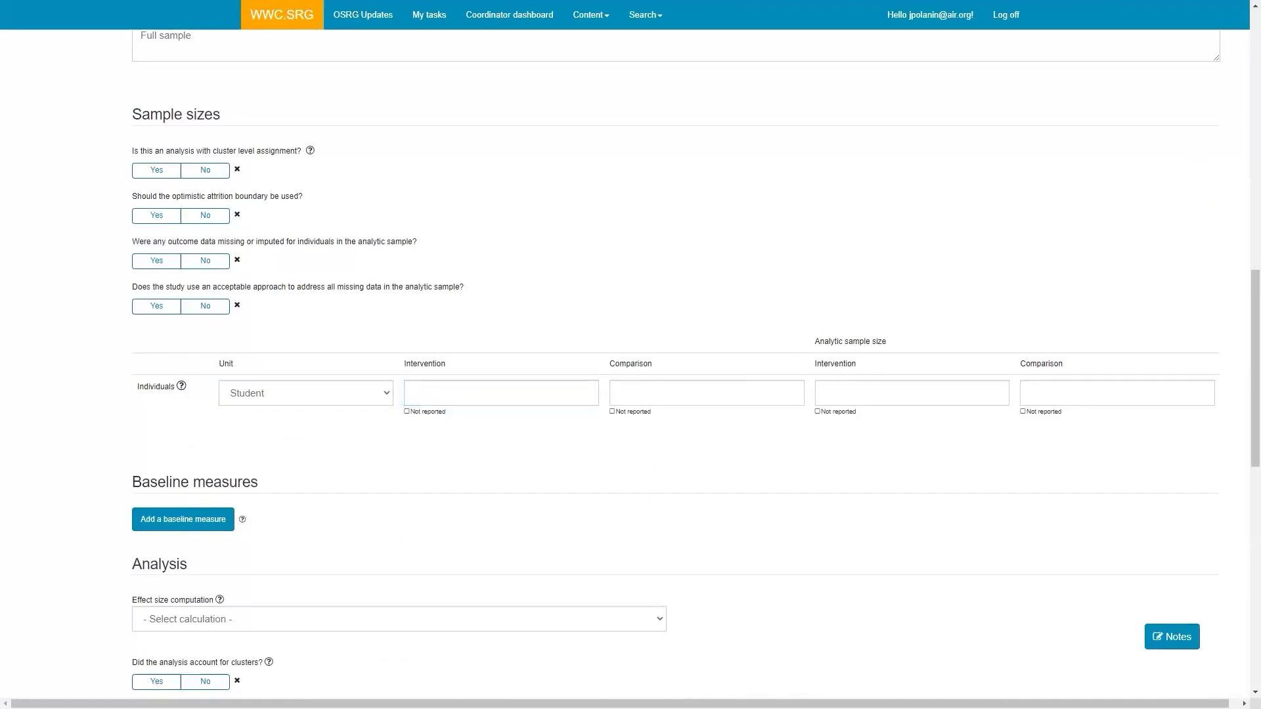
{"action": "left_click", "coordinate": [446, 392]}
{"action": "type", "text": "239"}
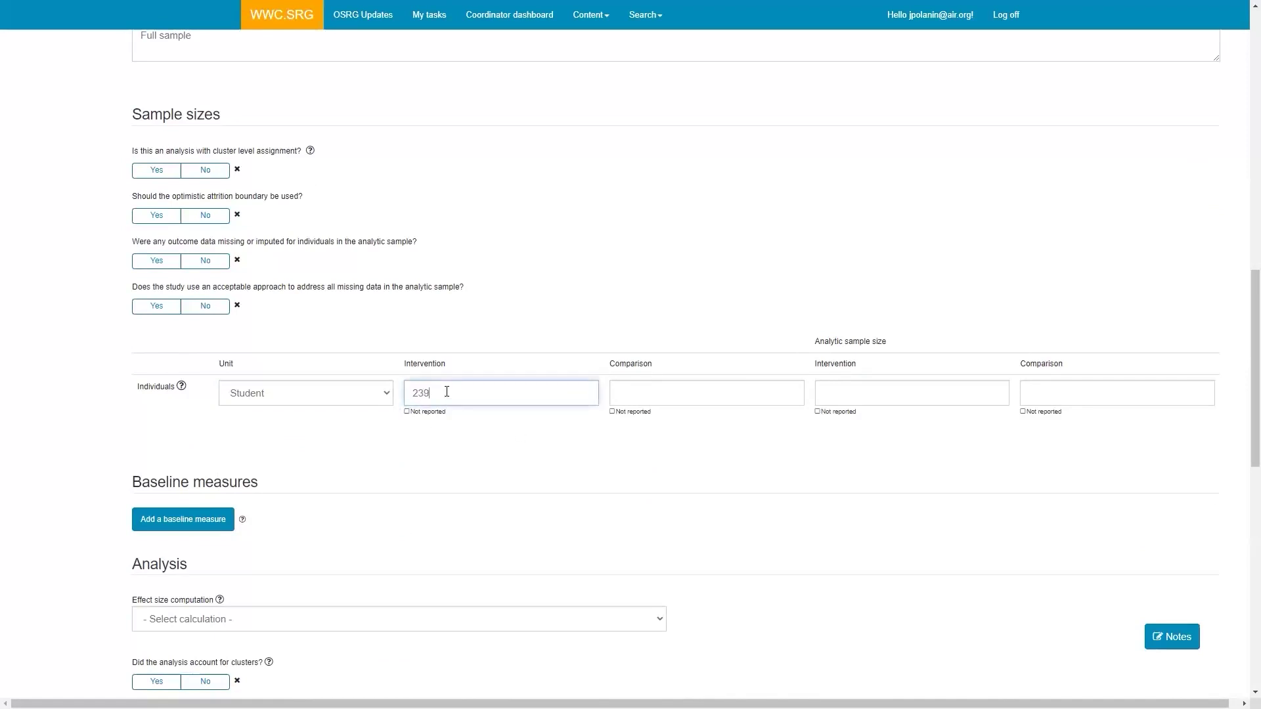
{"action": "key", "text": "Tab"}
{"action": "type", "text": "237"}
{"action": "key", "text": "Tab"}
{"action": "type", "text": "1"}
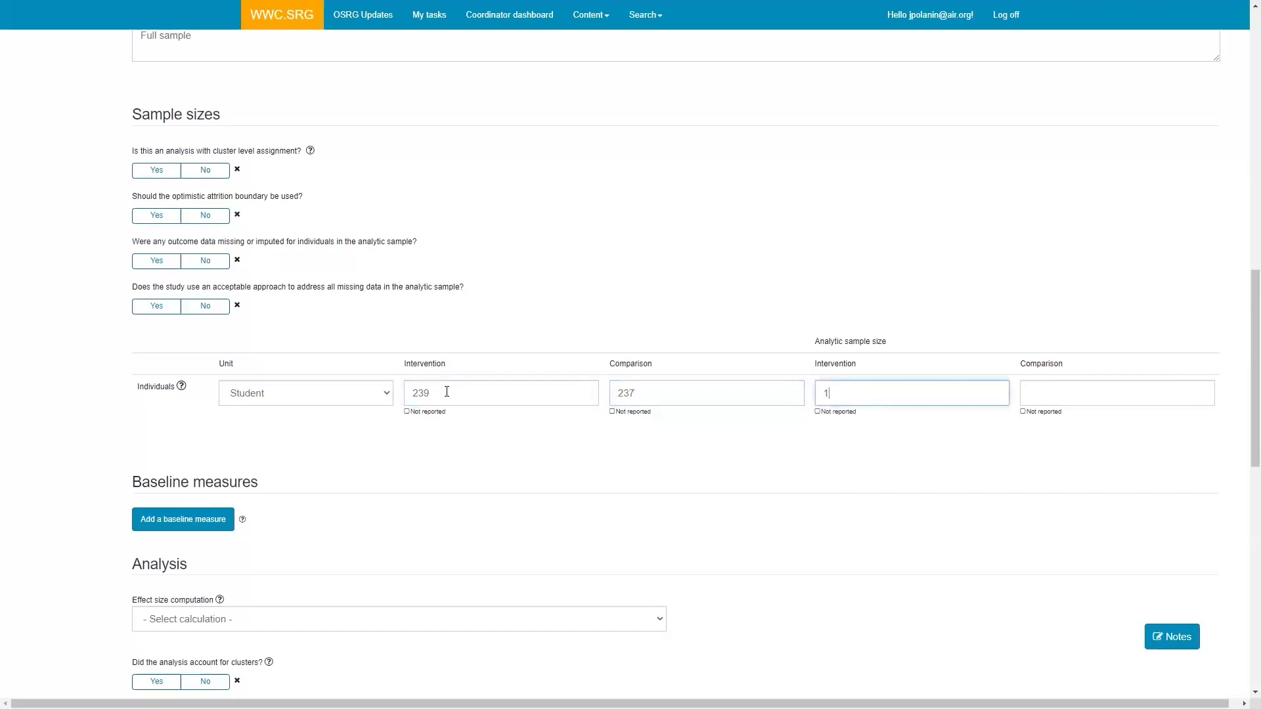
{"action": "type", "text": "65"}
{"action": "key", "text": "Tab"}
{"action": "type", "text": "1"}
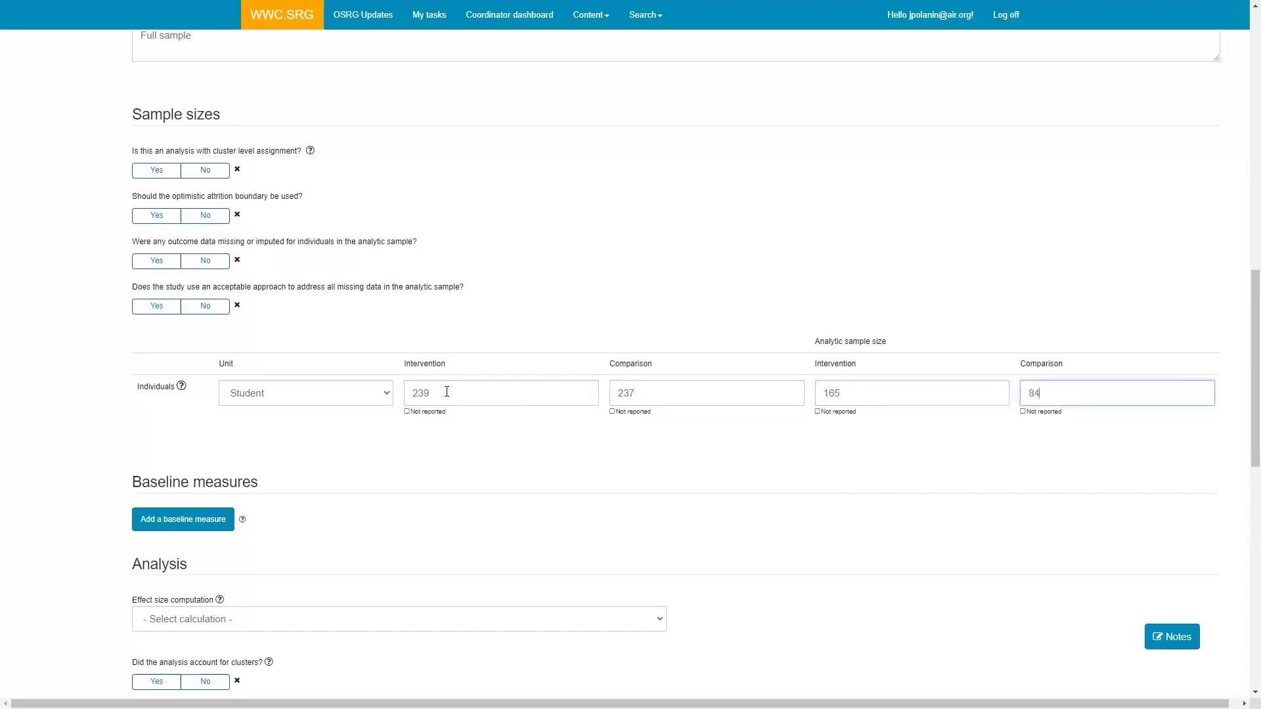
{"action": "type", "text": "84"}
{"action": "scroll", "coordinate": [374, 453], "scroll_direction": "down", "scroll_amount": 7}
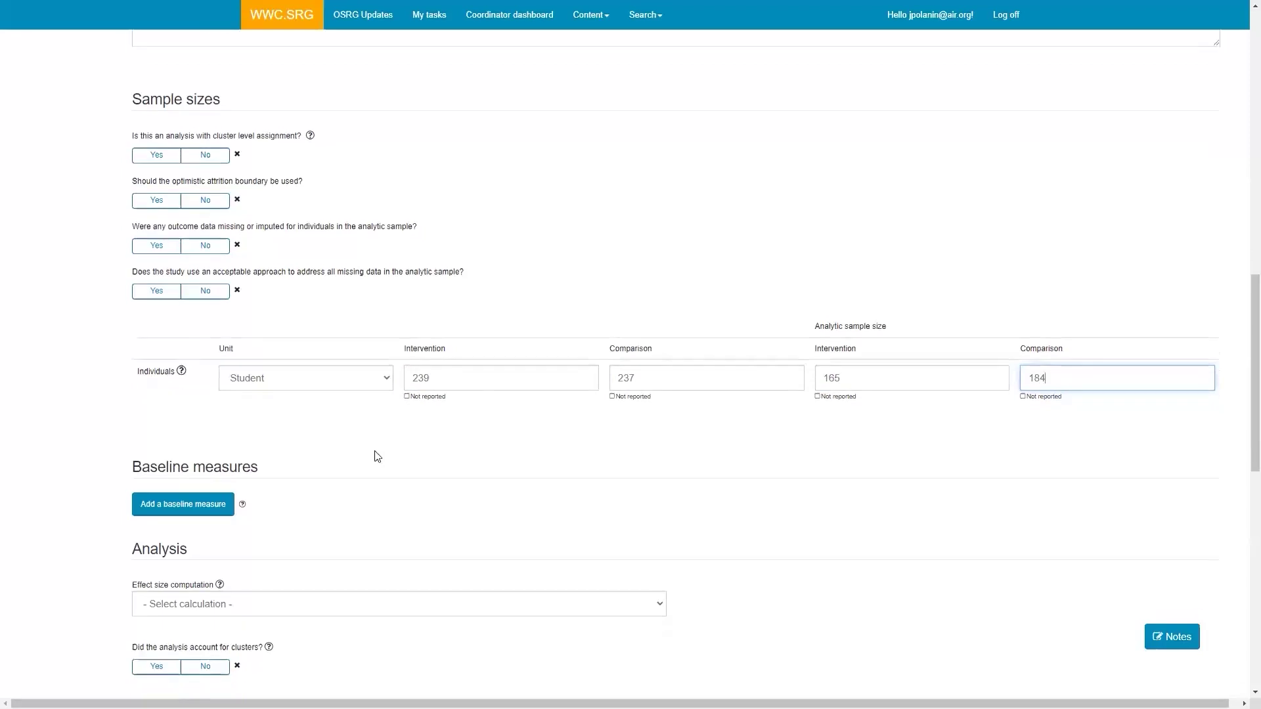
{"action": "scroll", "coordinate": [789, 197], "scroll_direction": "down", "scroll_amount": 5}
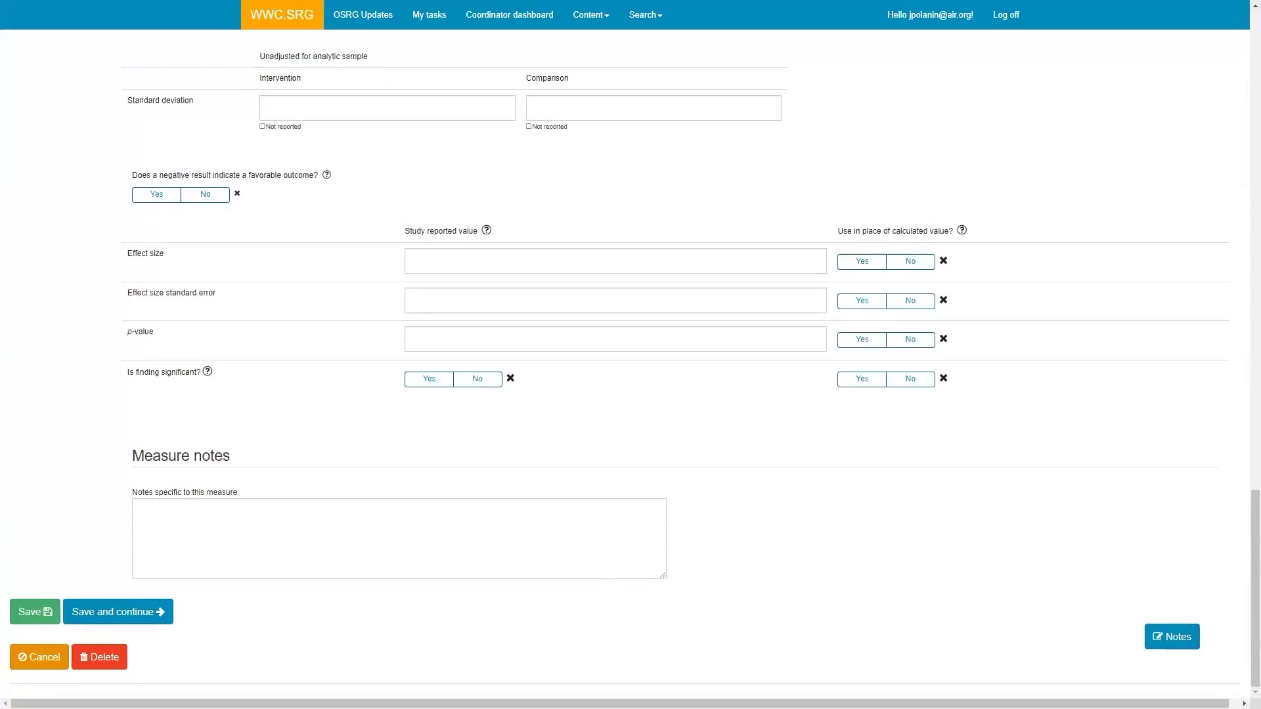
Step: Paste the copied notes on samples, baseline data and effect sizes into the measure notes and save the measure
{"action": "left_click", "coordinate": [274, 532]}
{"action": "key", "text": "ctrl+v"}
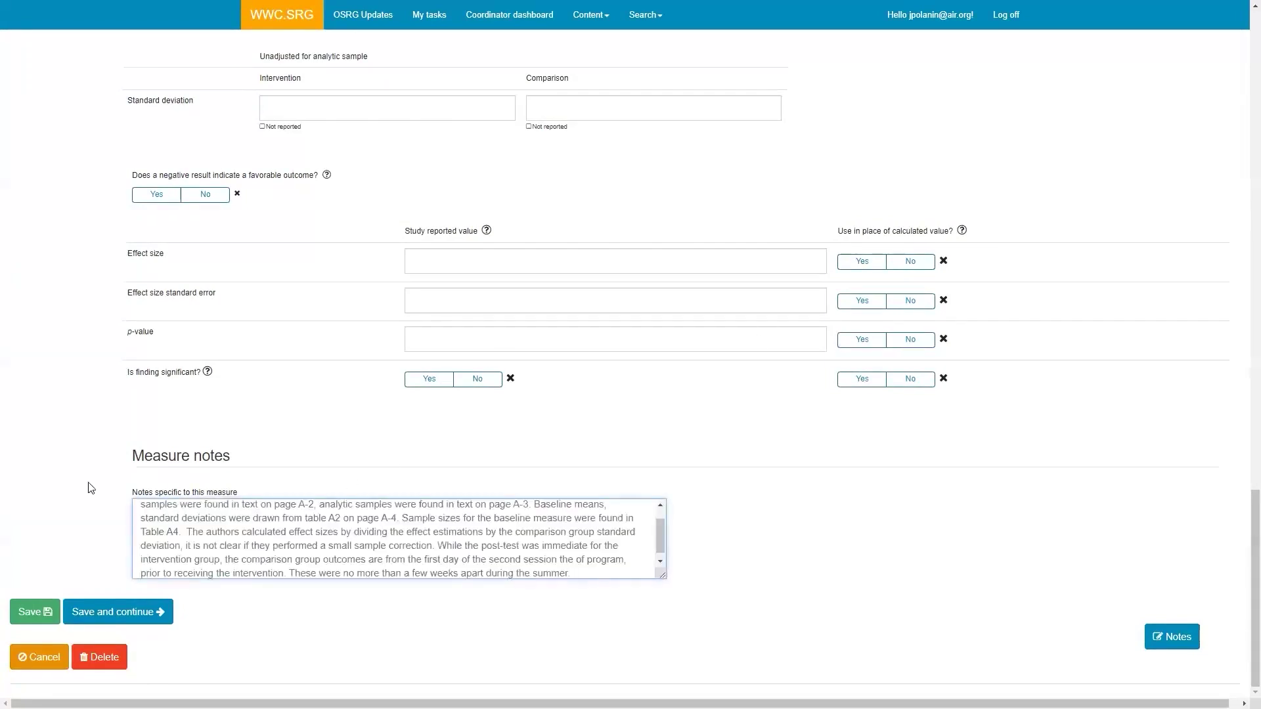
{"action": "left_click", "coordinate": [123, 616]}
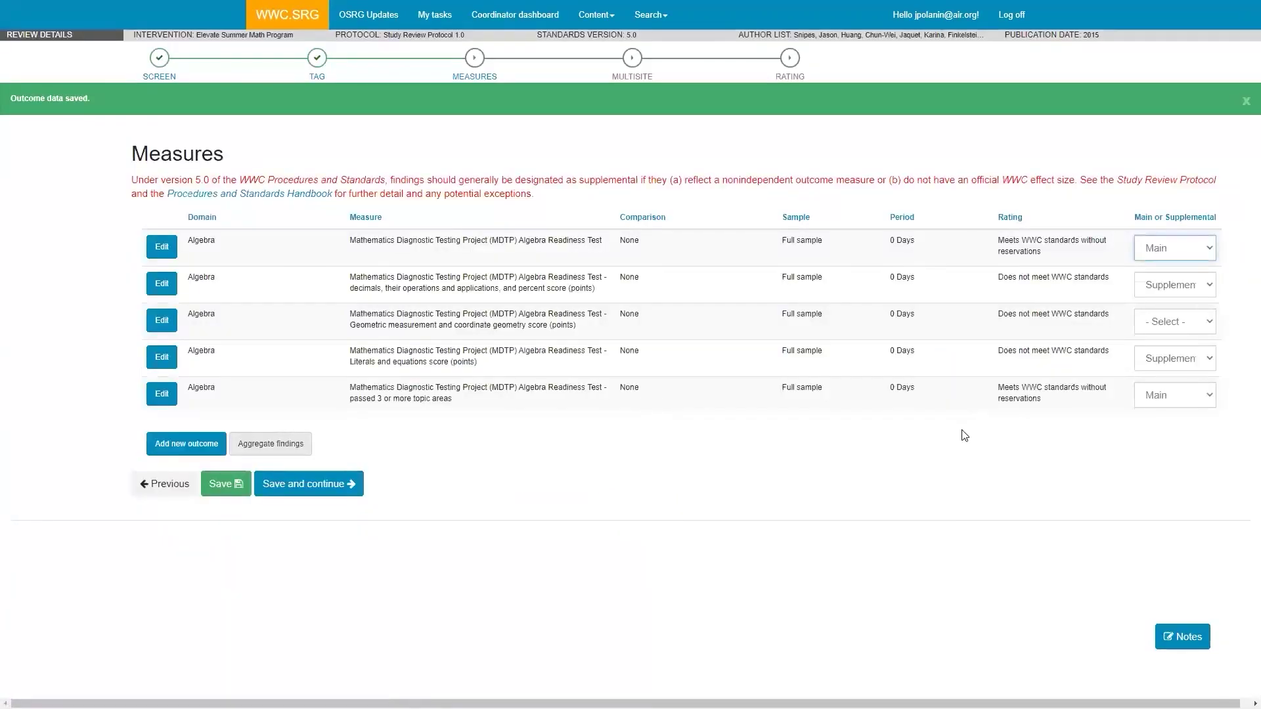
Step: Designate the geometric measurement and coordinate geometry finding as Supplemental and save the measures list
{"action": "left_click", "coordinate": [1156, 322]}
{"action": "left_click", "coordinate": [1169, 366]}
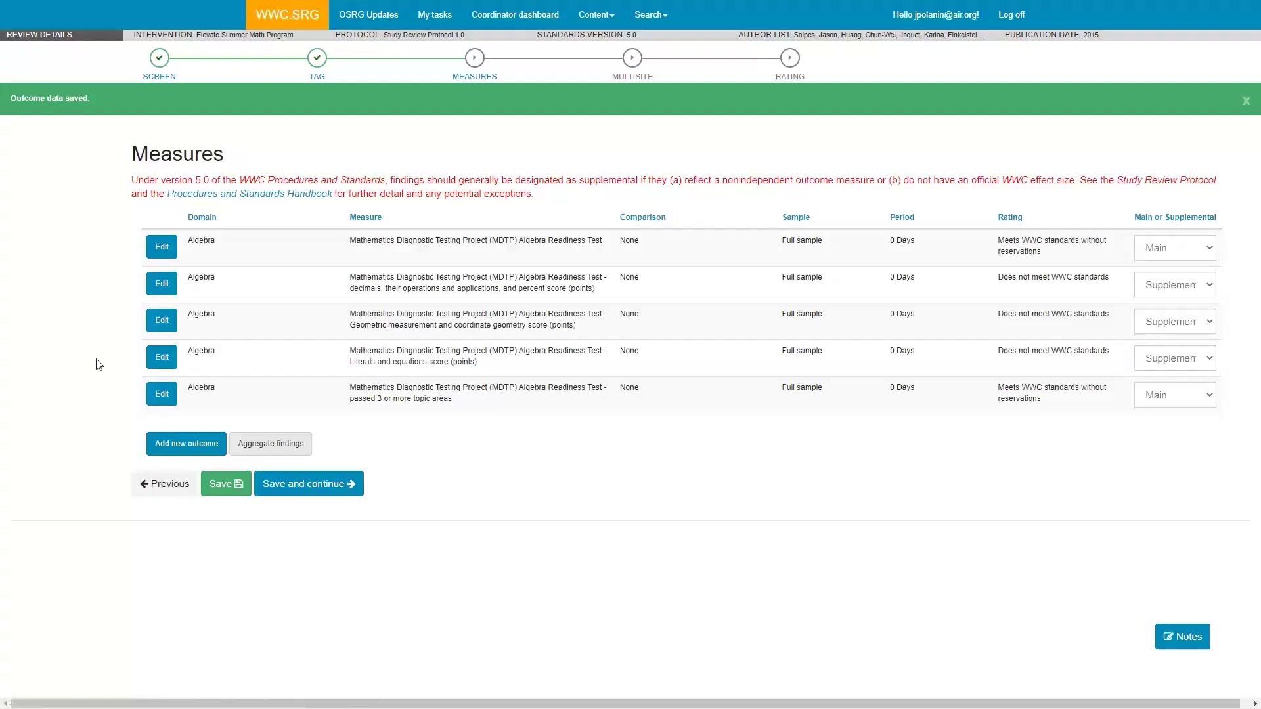
{"action": "left_click", "coordinate": [349, 489]}
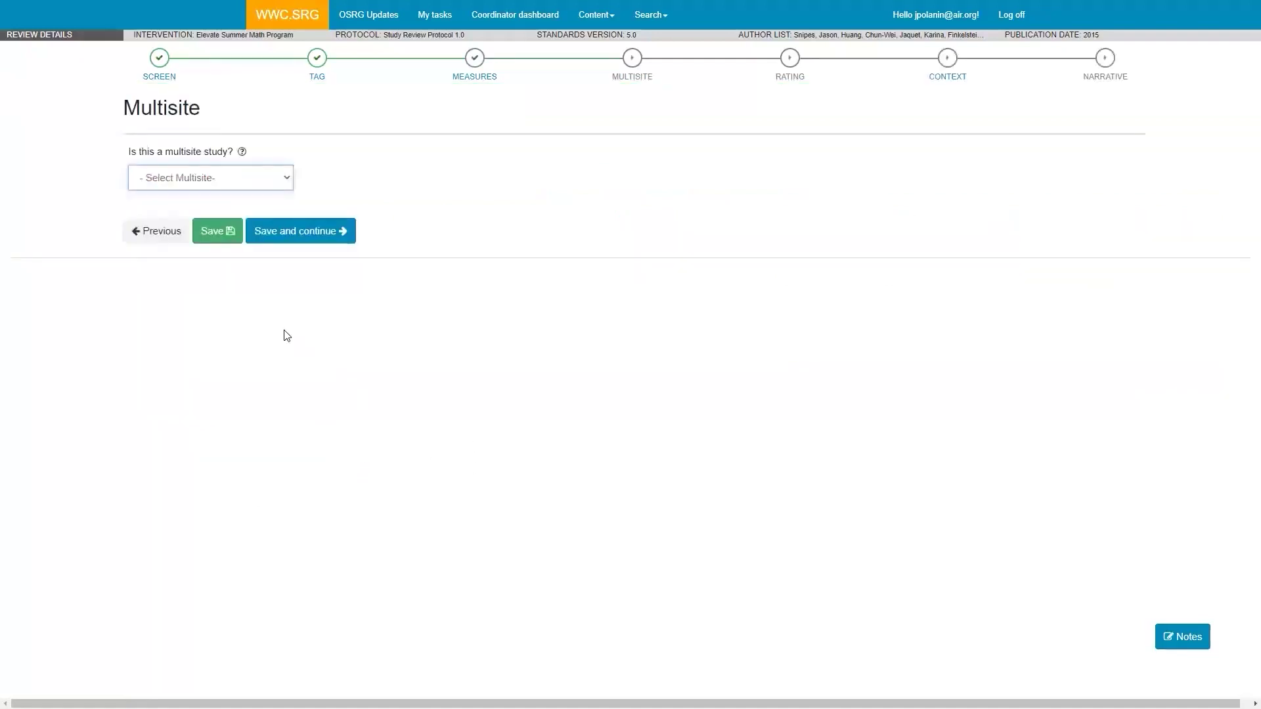
Step: Check the multisite definition, answer Yes to the study being multisite, and save the answer
{"action": "left_click", "coordinate": [242, 151]}
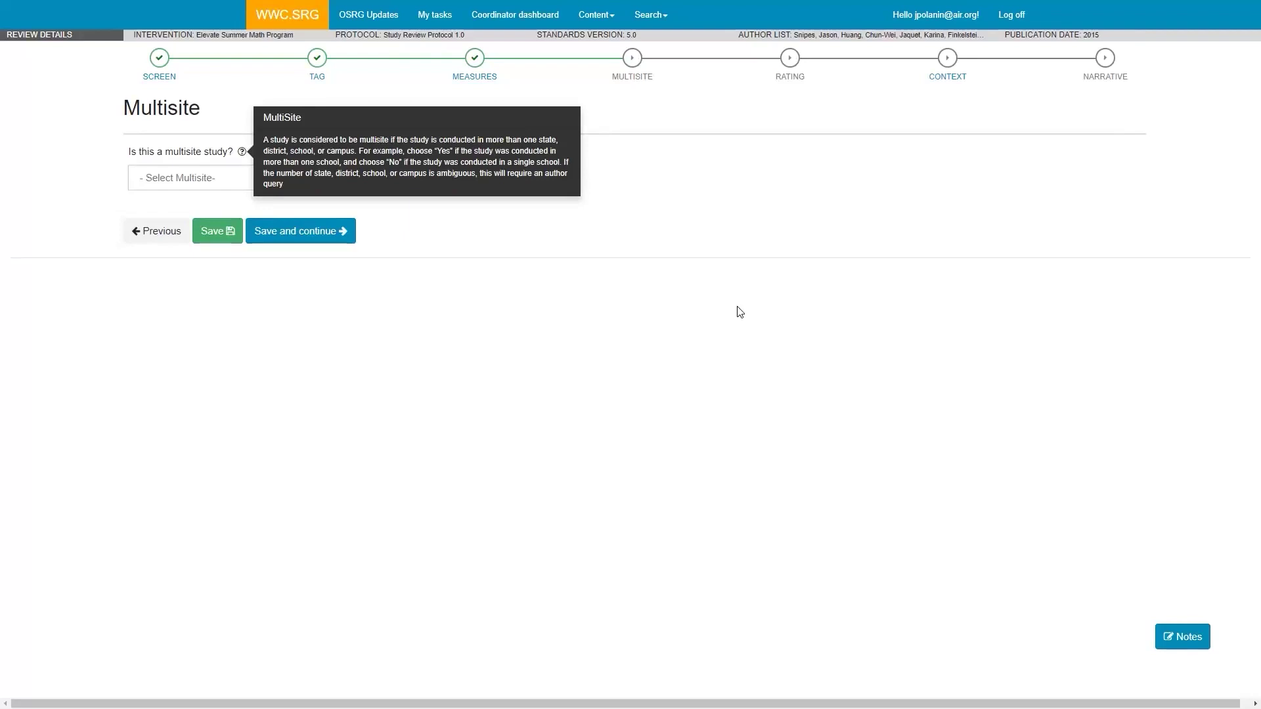
{"action": "left_click", "coordinate": [207, 177]}
{"action": "left_click", "coordinate": [186, 209]}
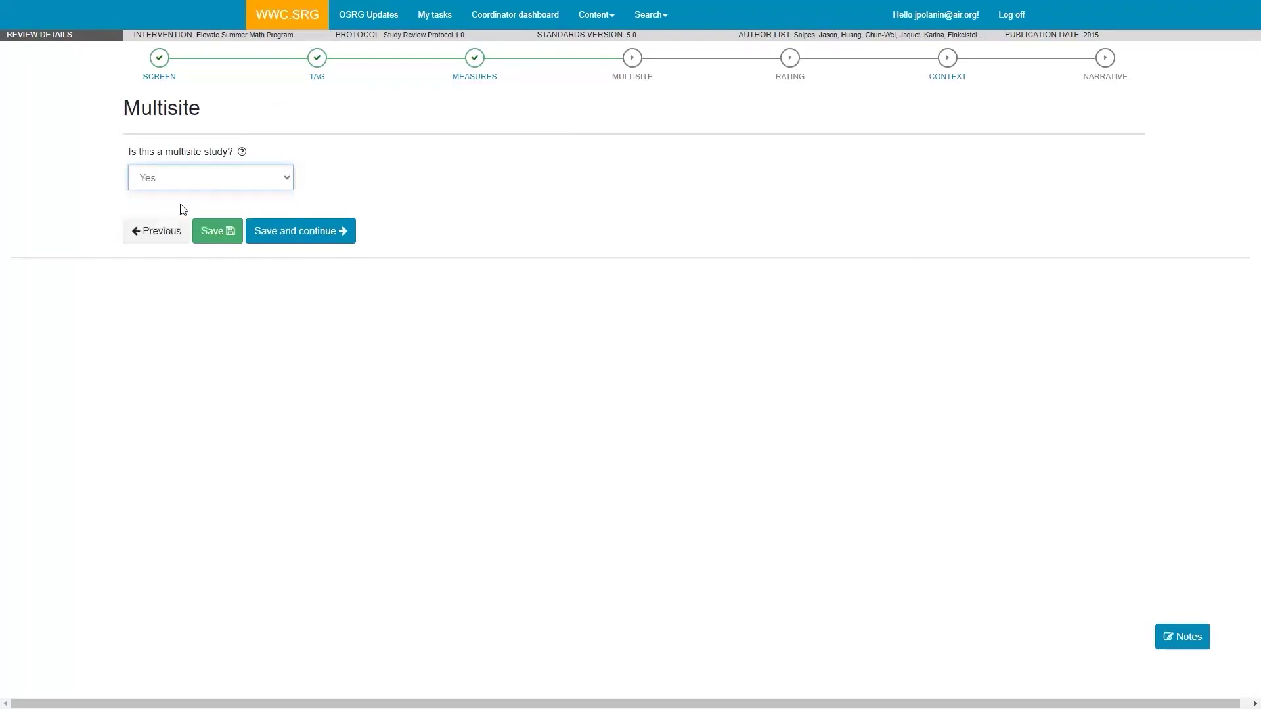
{"action": "left_click", "coordinate": [300, 234]}
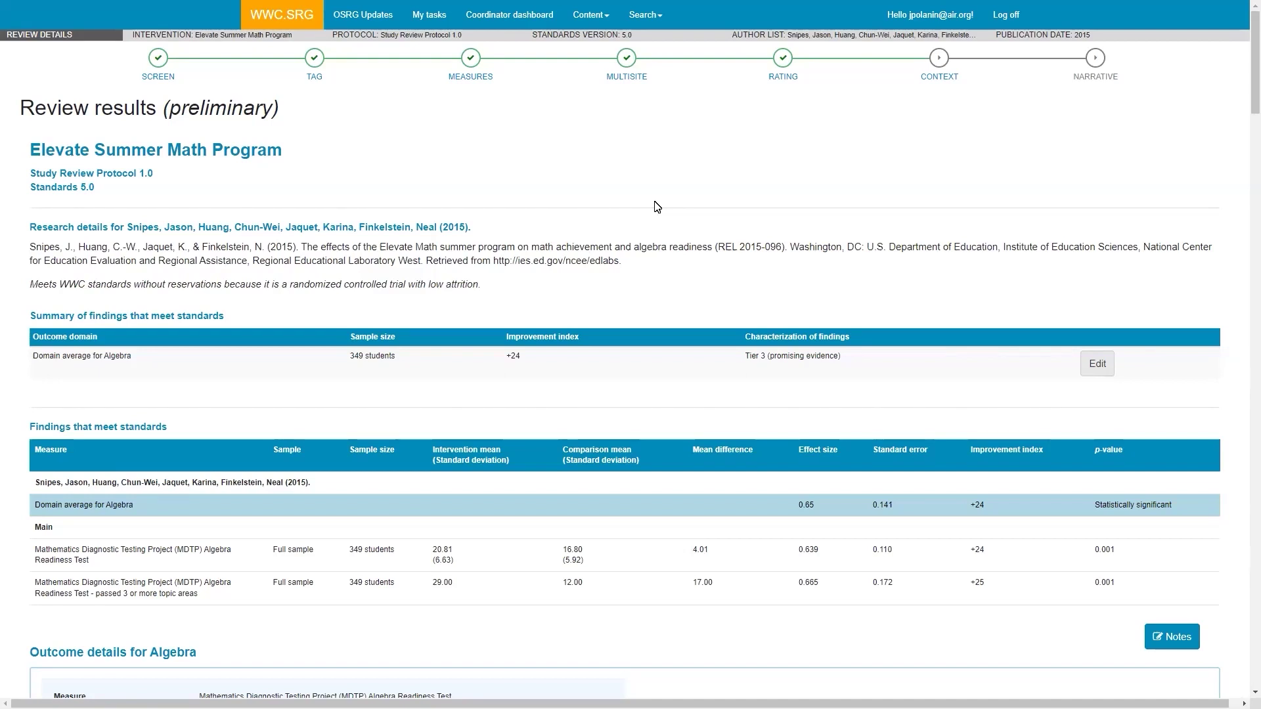
Step: Examine the preliminary rating, the summary of findings and the outcome details for the overall Algebra Readiness Test
{"action": "left_click_drag", "start_coordinate": [27, 289], "coordinate": [512, 290]}
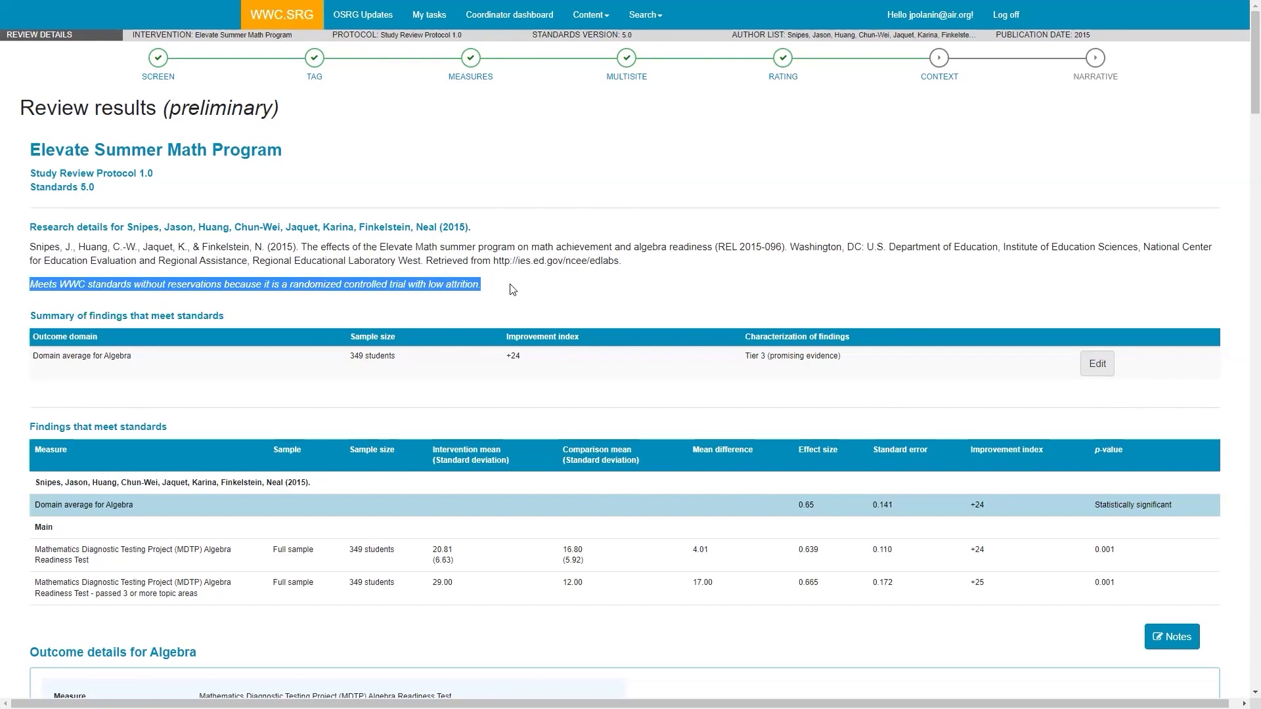
{"action": "left_click", "coordinate": [512, 290]}
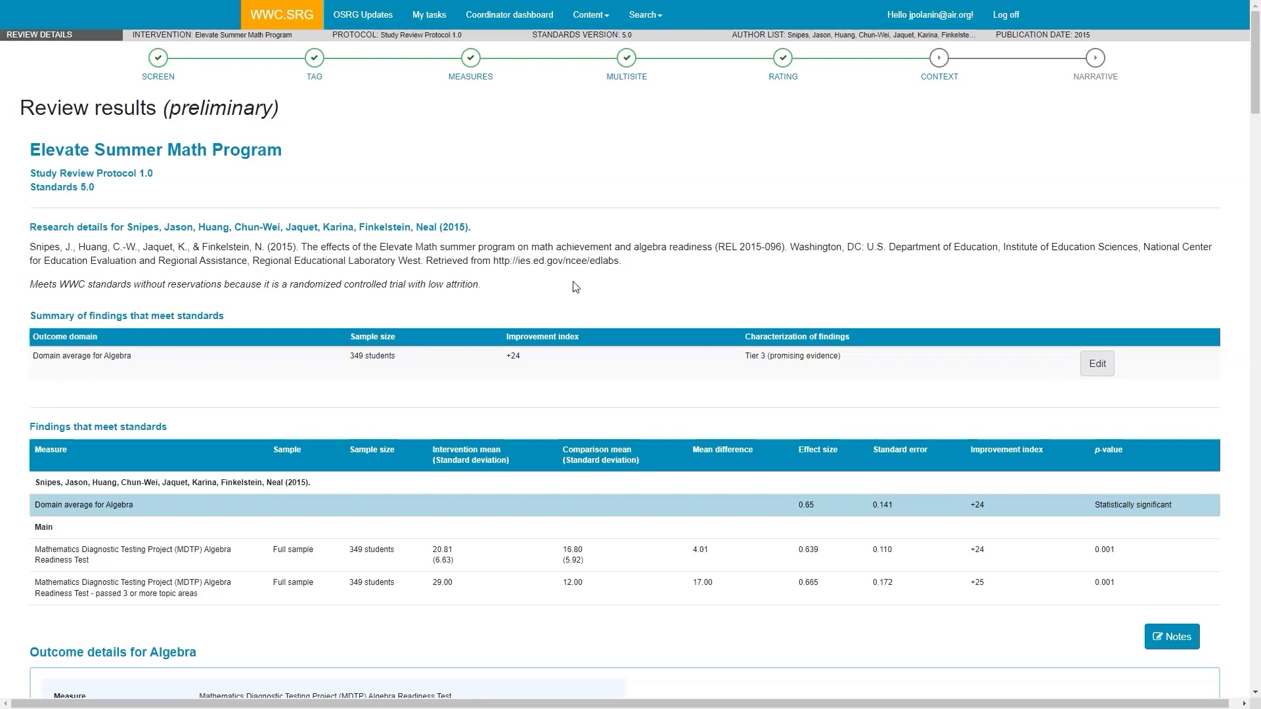
{"action": "scroll", "coordinate": [589, 274], "scroll_direction": "down", "scroll_amount": 4}
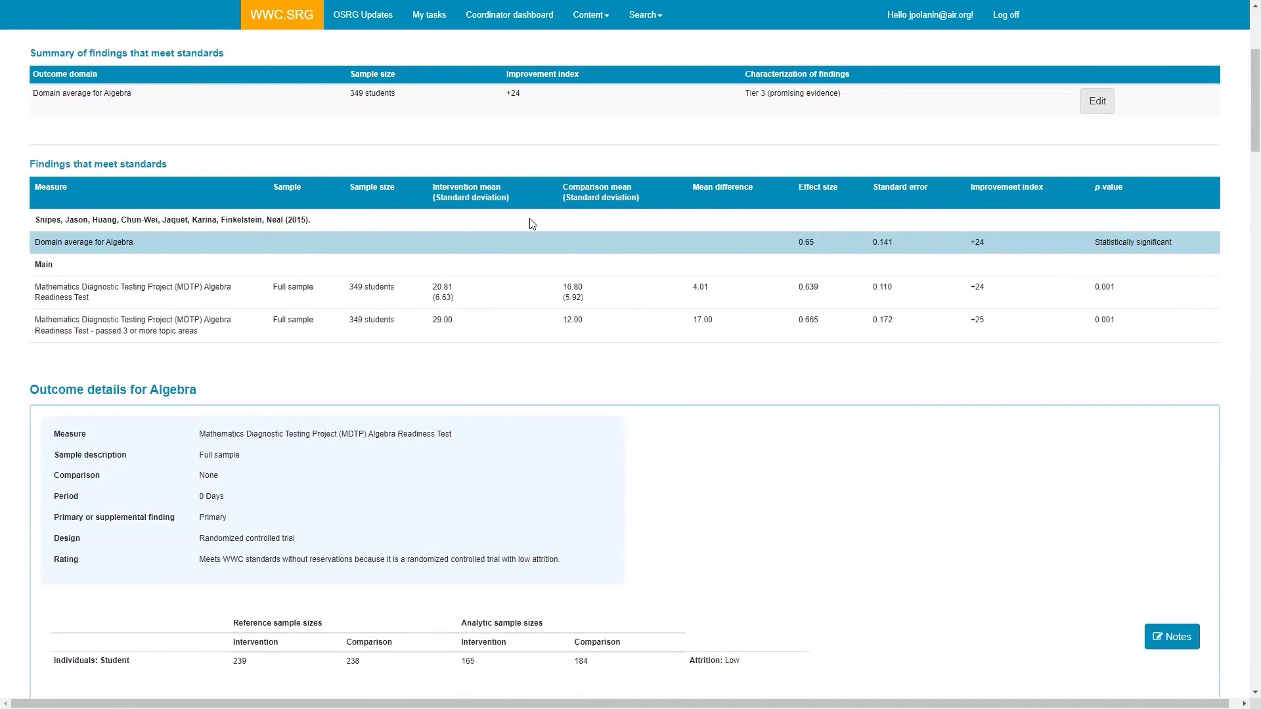
{"action": "scroll", "coordinate": [348, 378], "scroll_direction": "down", "scroll_amount": 1}
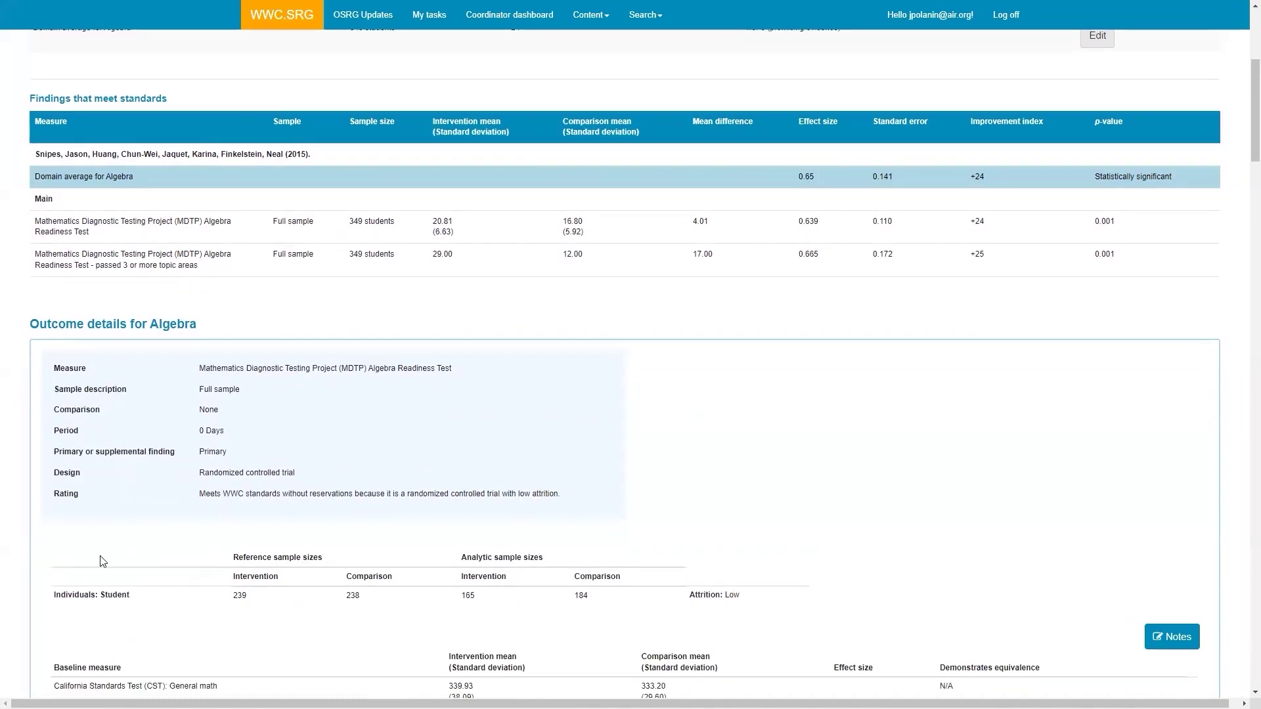
{"action": "scroll", "coordinate": [118, 550], "scroll_direction": "down", "scroll_amount": 1}
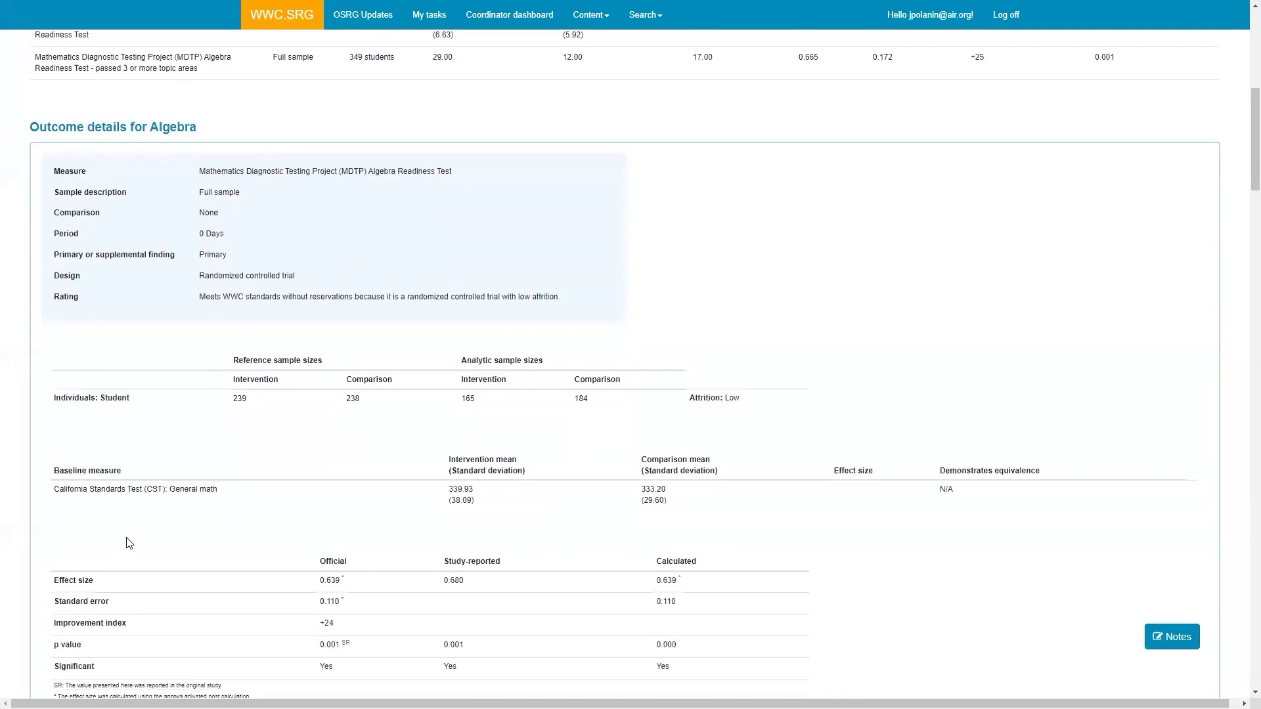
{"action": "scroll", "coordinate": [131, 544], "scroll_direction": "down", "scroll_amount": 4}
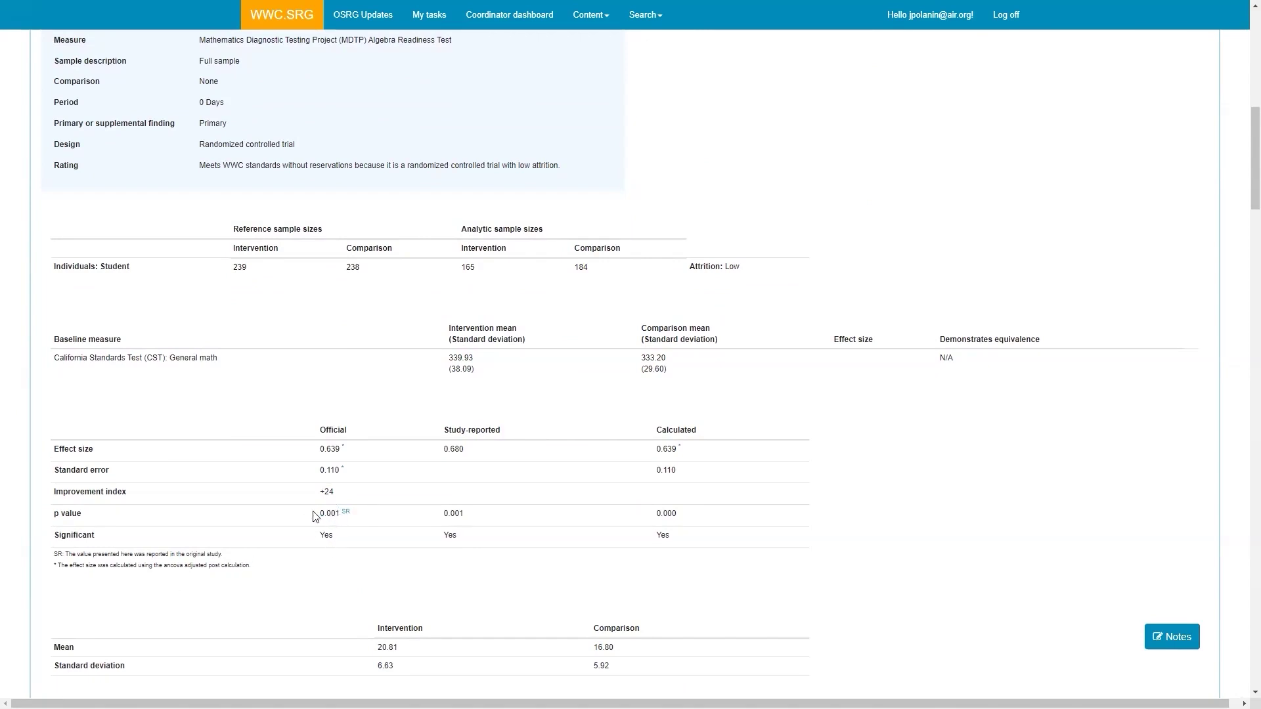
{"action": "scroll", "coordinate": [396, 563], "scroll_direction": "down", "scroll_amount": 1}
Step: Review the outcome details and notes for the passed-topic-areas measure and the three supplemental subtopic measures
{"action": "scroll", "coordinate": [396, 563], "scroll_direction": "down", "scroll_amount": 9}
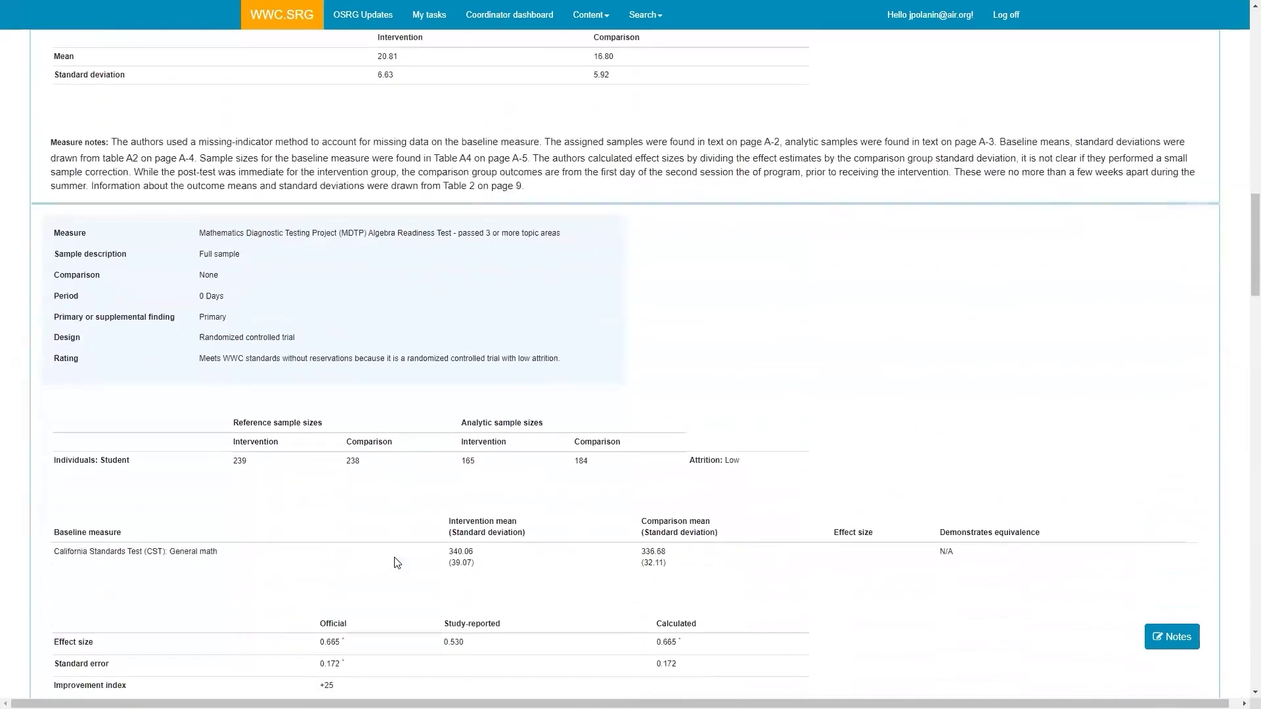
{"action": "scroll", "coordinate": [319, 564], "scroll_direction": "down", "scroll_amount": 1}
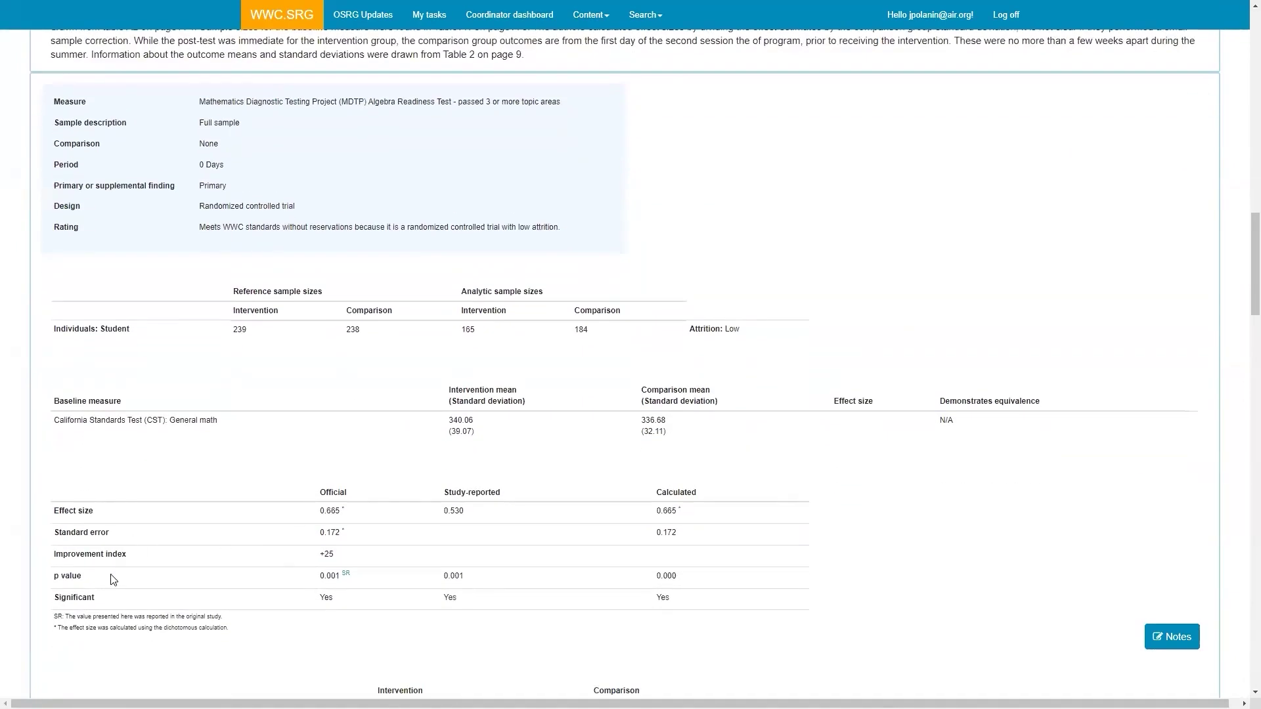
{"action": "scroll", "coordinate": [170, 384], "scroll_direction": "down", "scroll_amount": 6}
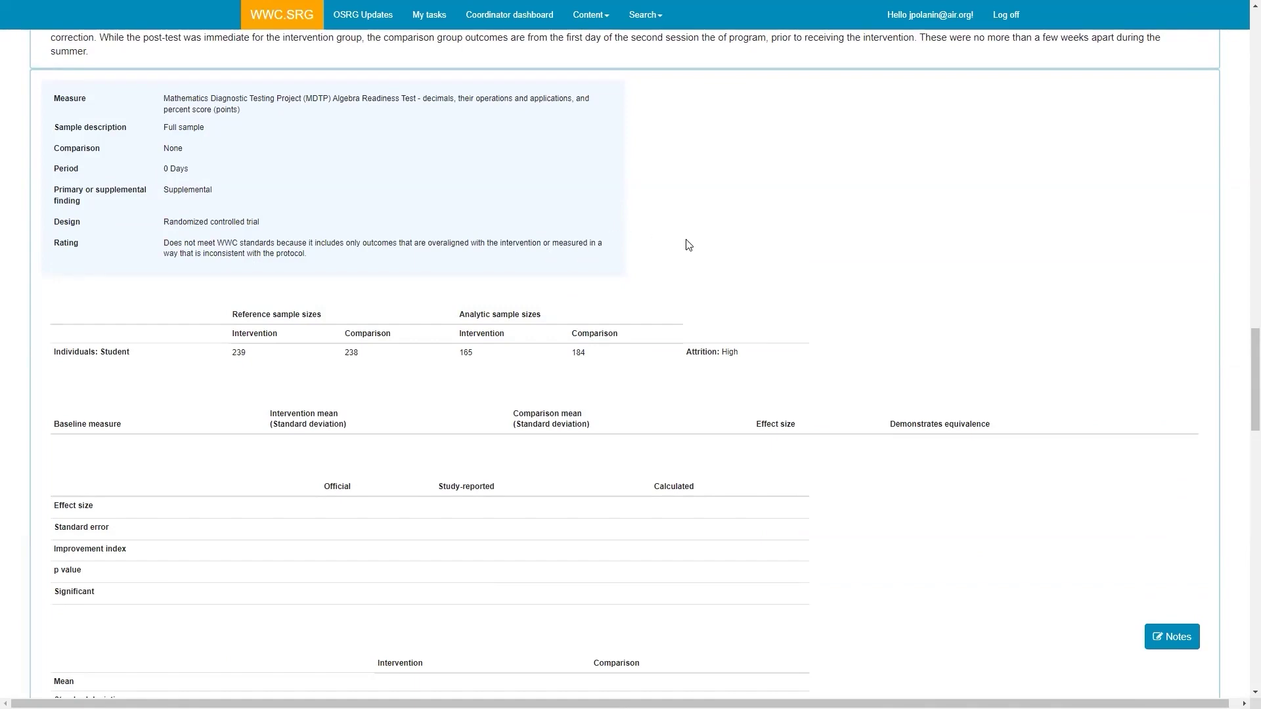
{"action": "scroll", "coordinate": [684, 245], "scroll_direction": "down", "scroll_amount": 1}
{"action": "scroll", "coordinate": [685, 209], "scroll_direction": "down", "scroll_amount": 1}
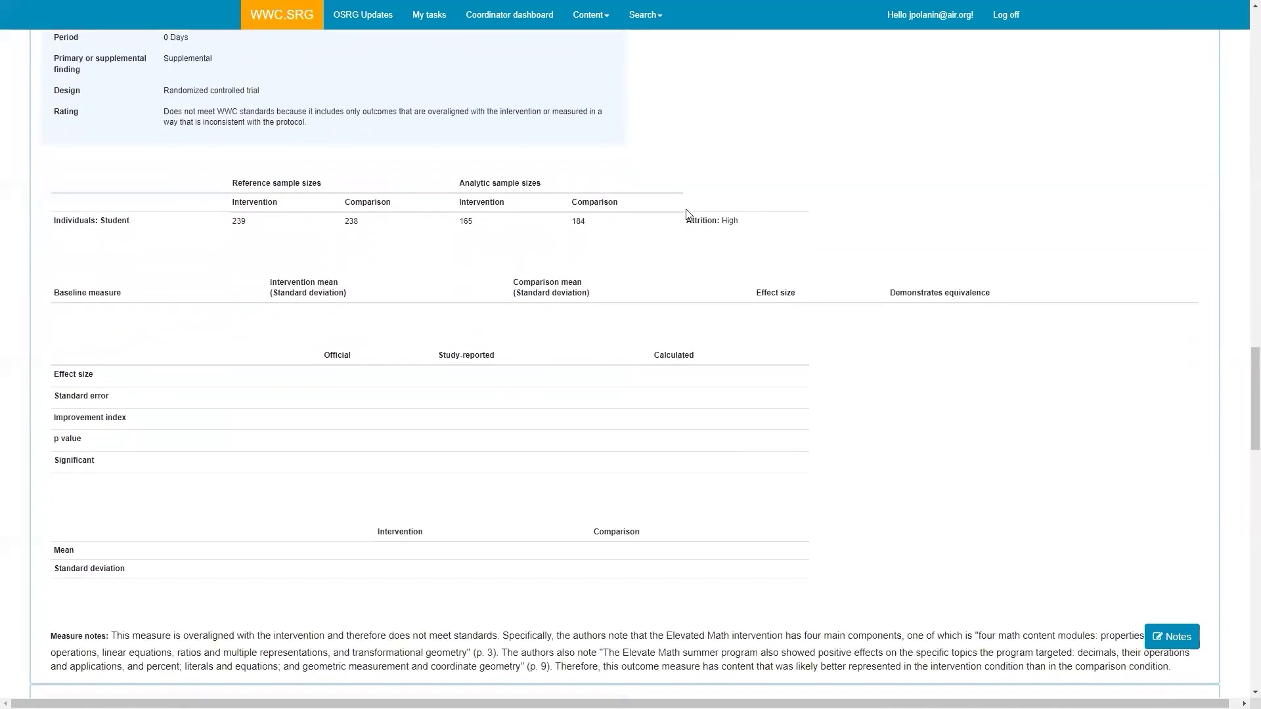
{"action": "scroll", "coordinate": [900, 237], "scroll_direction": "down", "scroll_amount": 9}
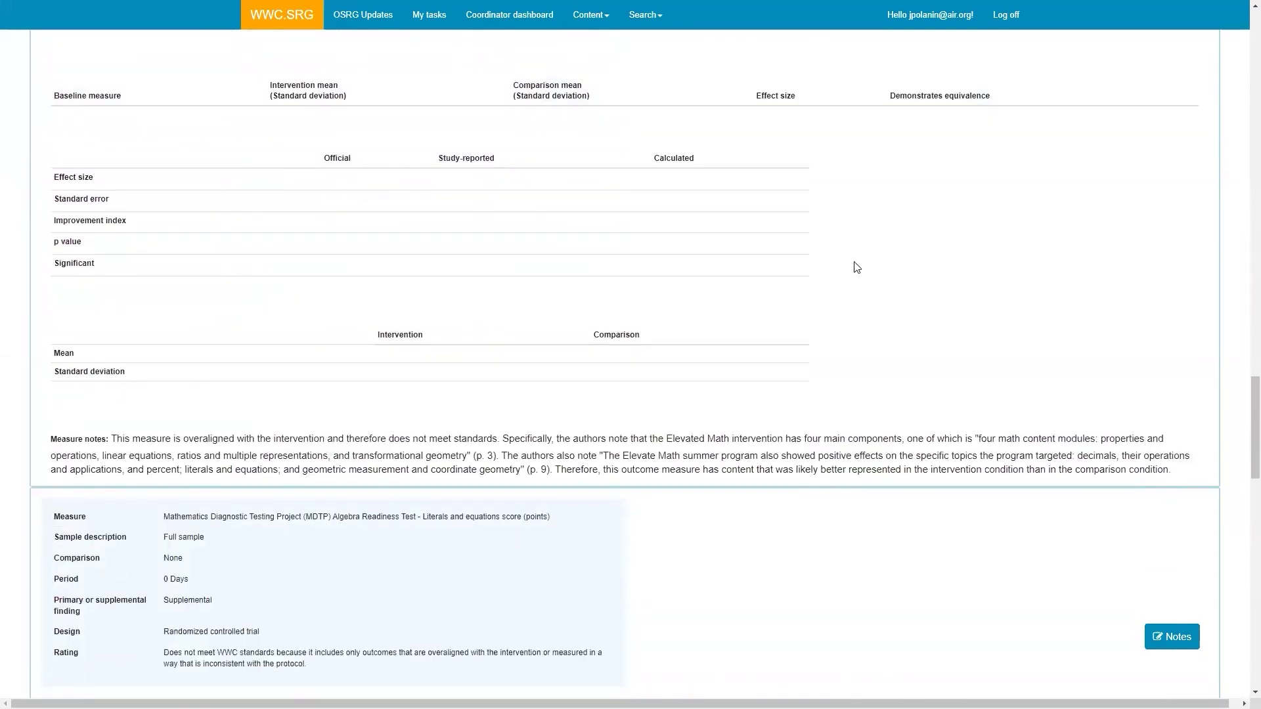
{"action": "scroll", "coordinate": [856, 267], "scroll_direction": "down", "scroll_amount": 10}
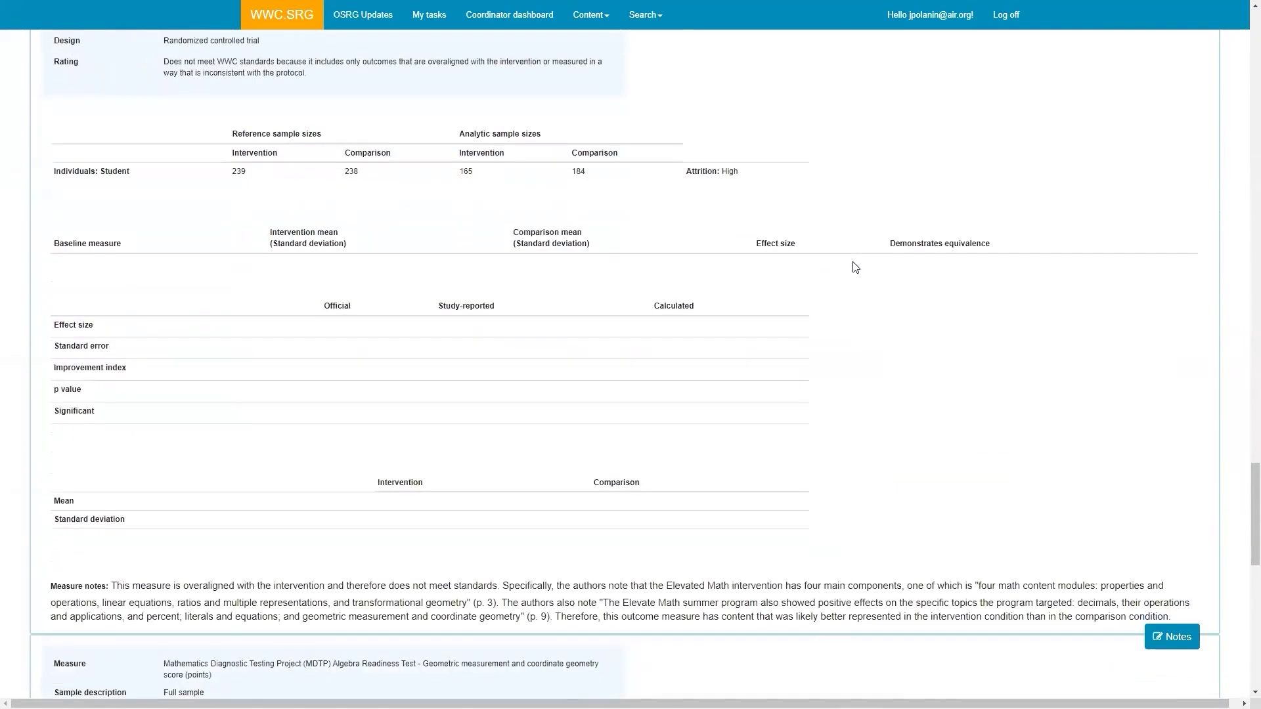
{"action": "scroll", "coordinate": [855, 267], "scroll_direction": "down", "scroll_amount": 5}
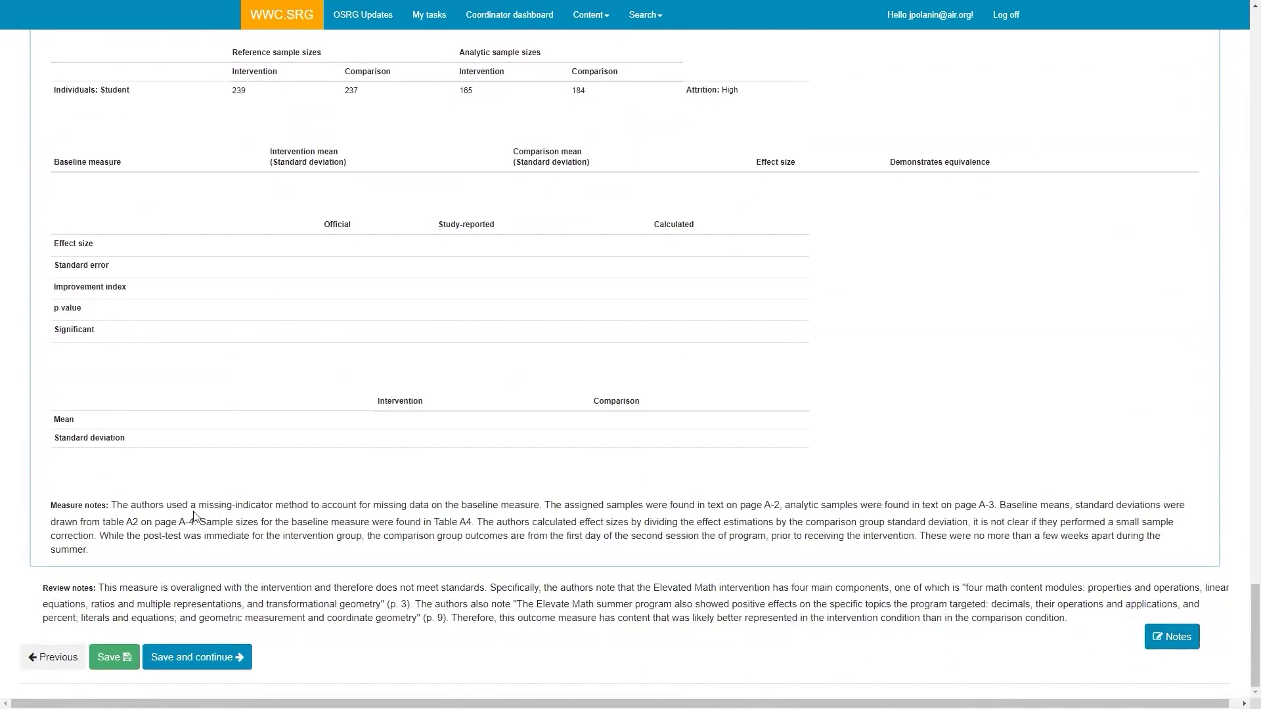
Step: Save the review notes and the preliminary rating, and proceed to the Context section
{"action": "left_click", "coordinate": [1192, 632]}
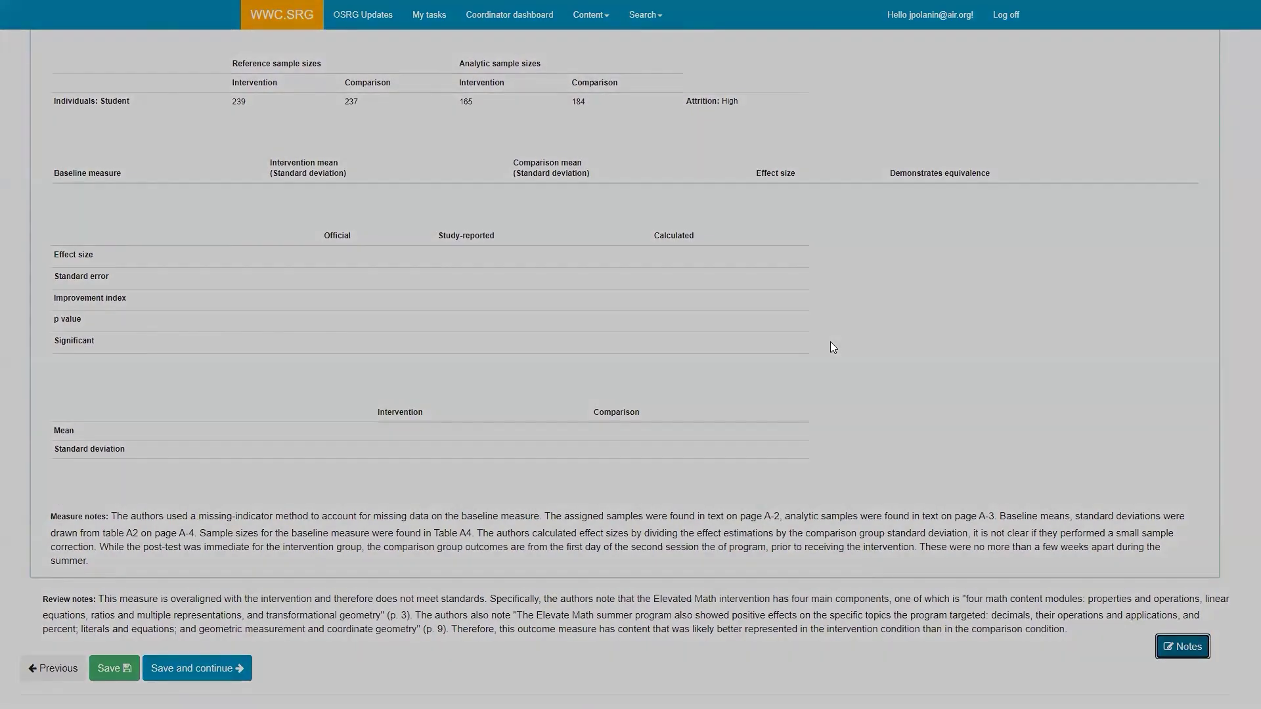
{"action": "left_click", "coordinate": [868, 208]}
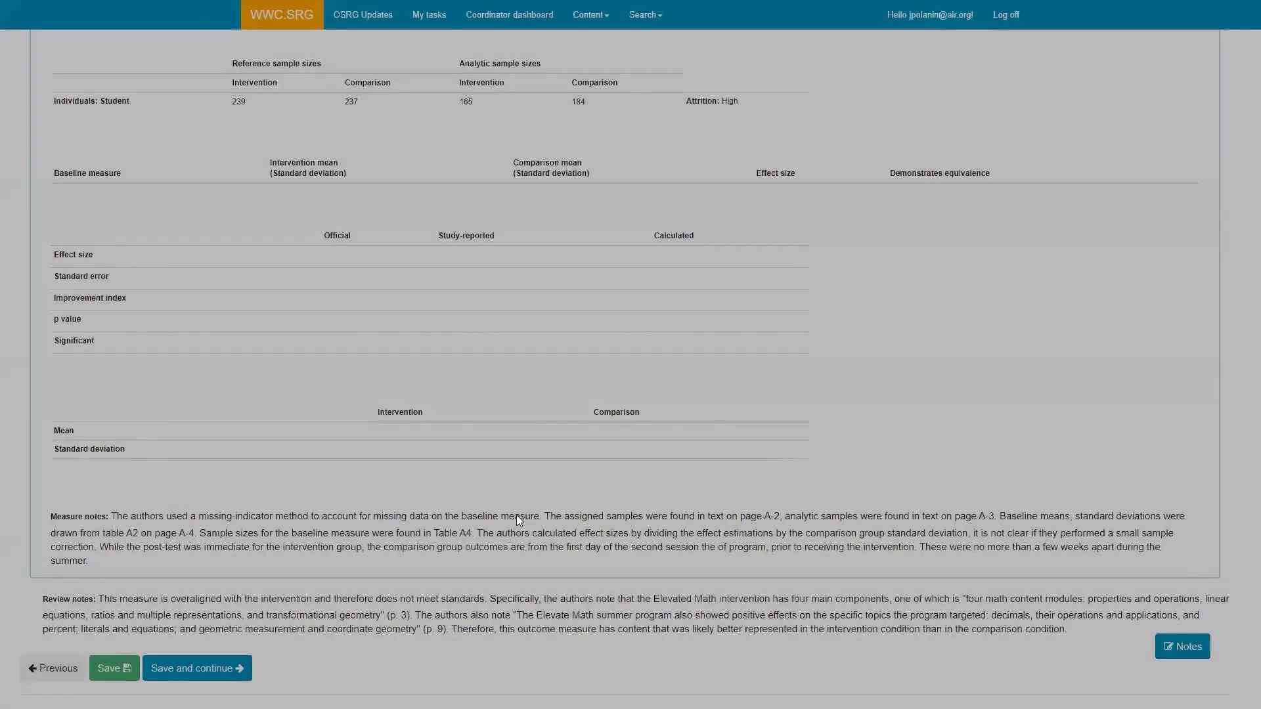
{"action": "left_click", "coordinate": [214, 660]}
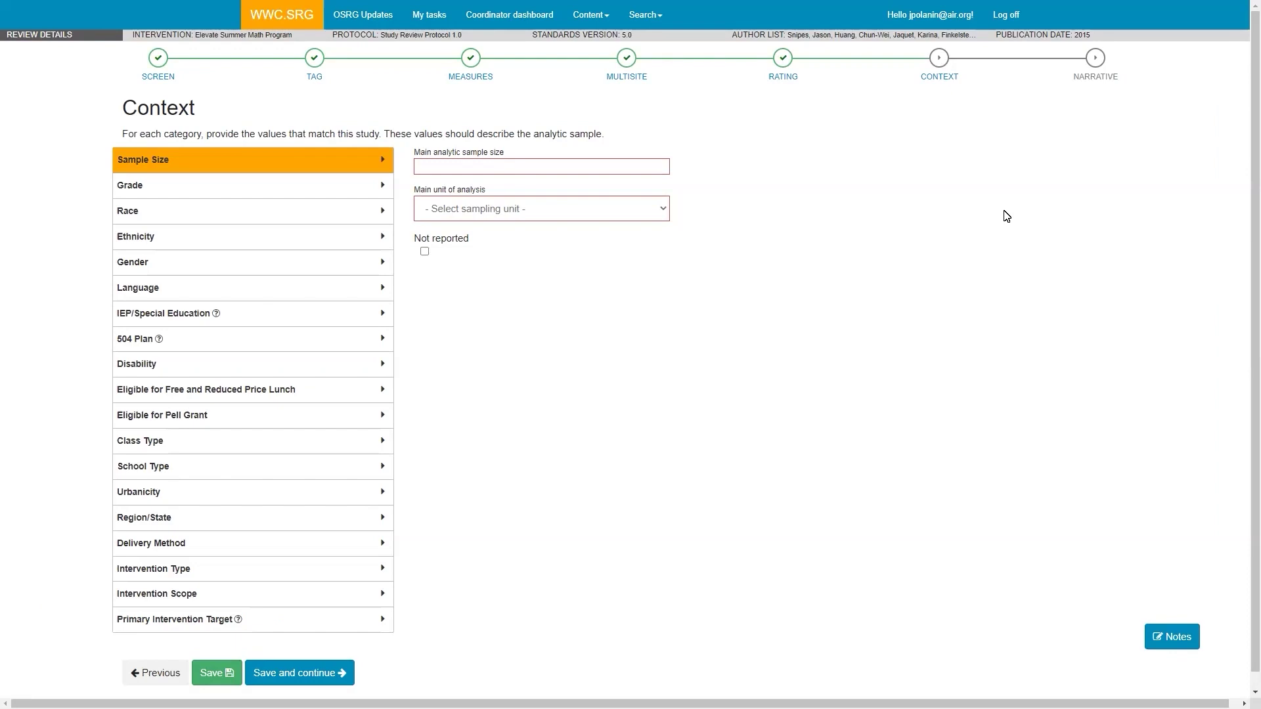
Step: Set the main analytic sample size to 349 with Student as the unit of analysis, and select grade 7
{"action": "left_click", "coordinate": [593, 164]}
{"action": "type", "text": "349"}
{"action": "left_click", "coordinate": [441, 208]}
{"action": "left_click", "coordinate": [455, 239]}
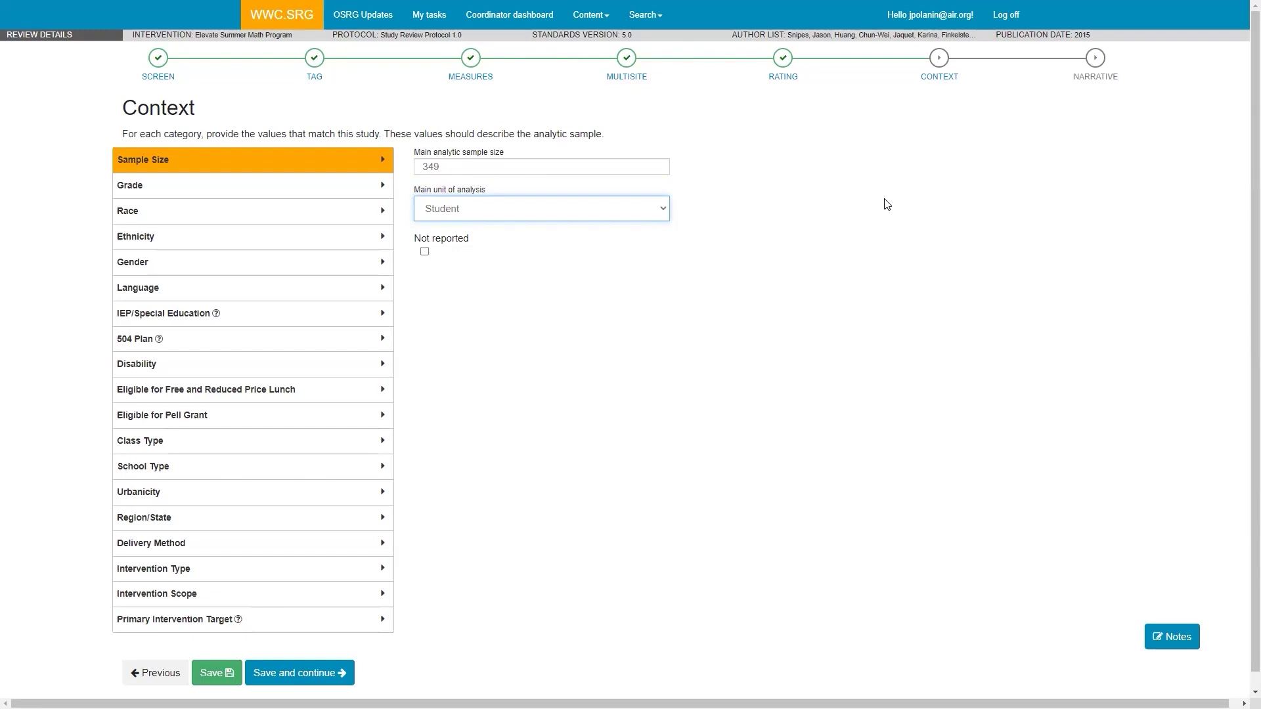
{"action": "left_click", "coordinate": [362, 191]}
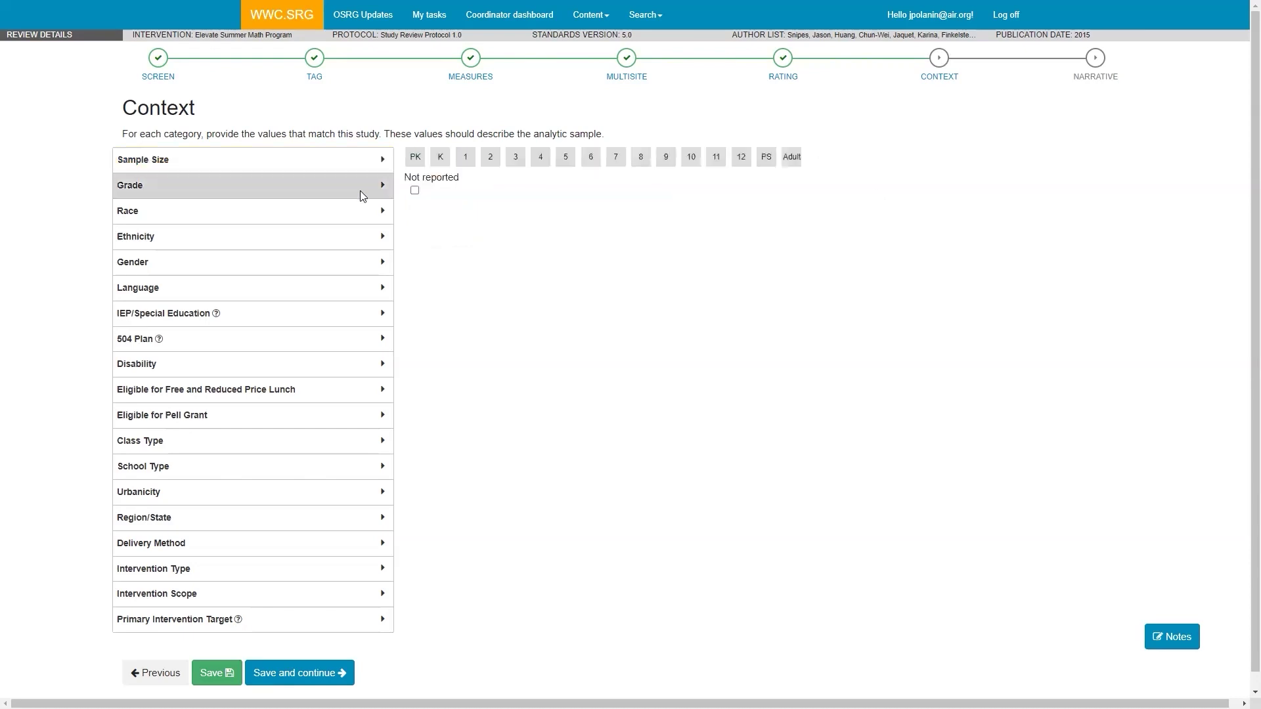
{"action": "left_click", "coordinate": [617, 157]}
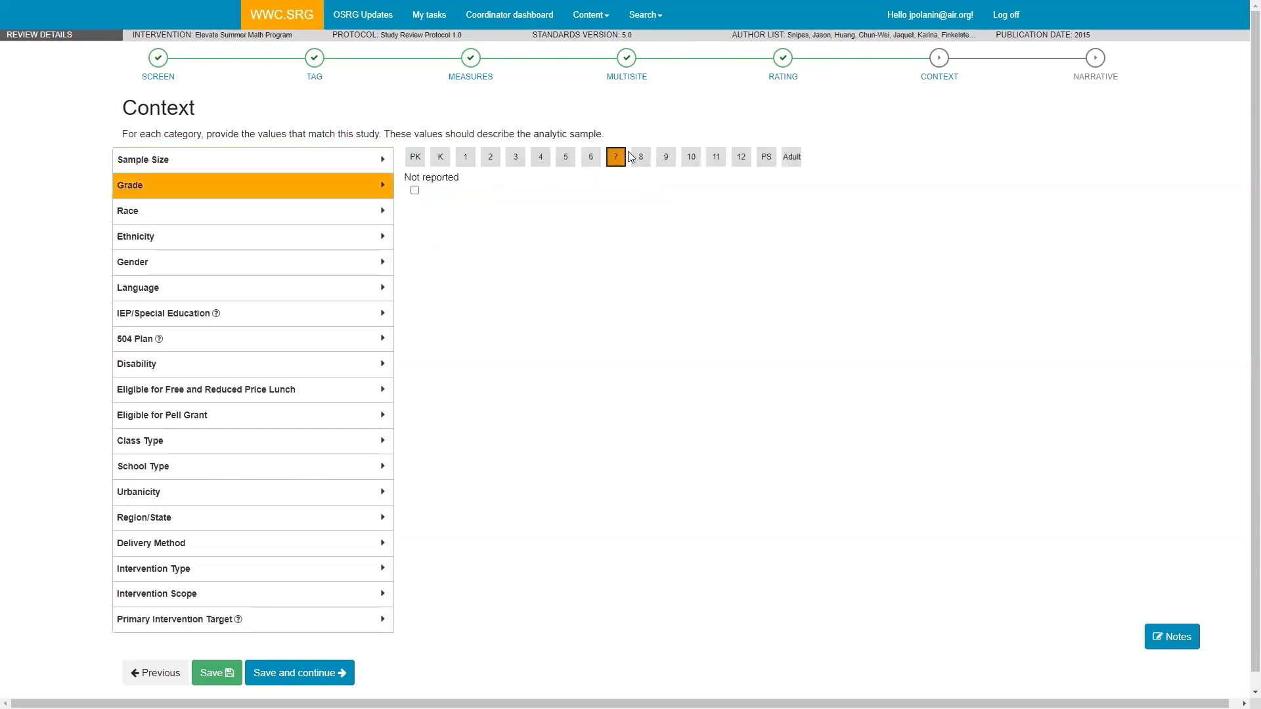
Step: Add and save a review note that race, ethnicity and lunch data are district averages (p. A-1) and gender covers the assigned sample (p. A-2)
{"action": "left_click", "coordinate": [372, 219]}
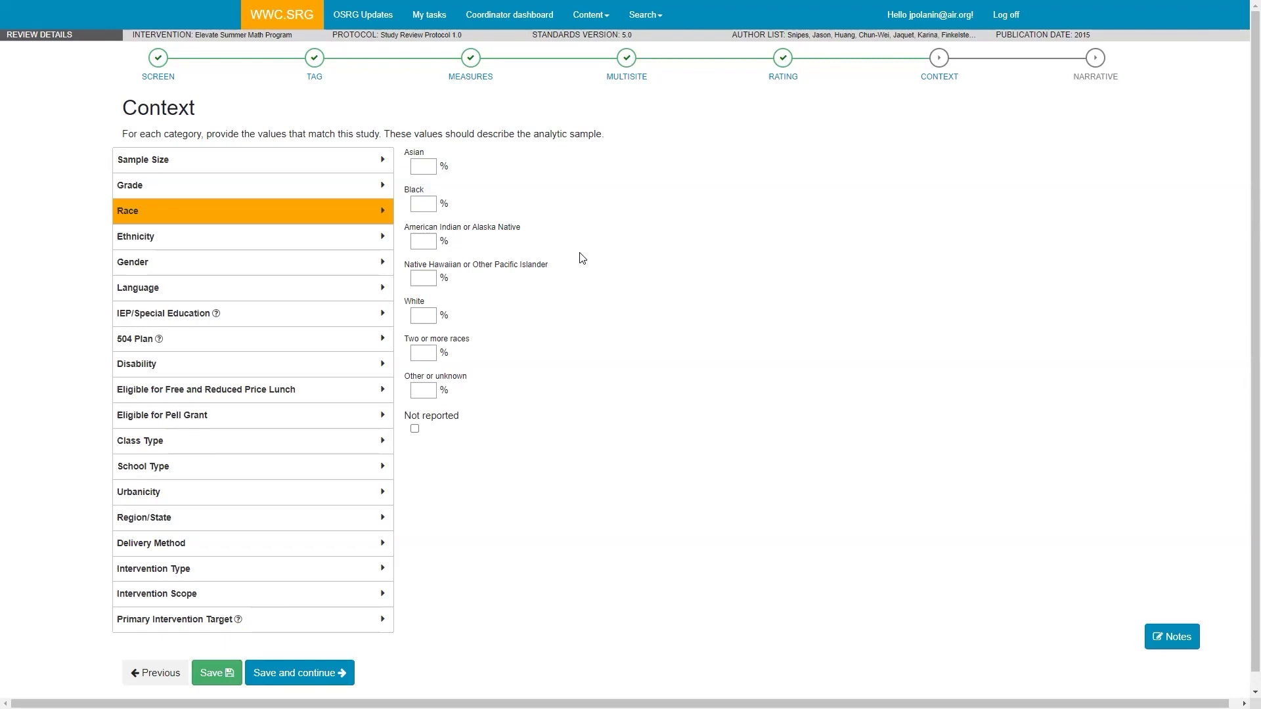
{"action": "left_click", "coordinate": [1166, 636]}
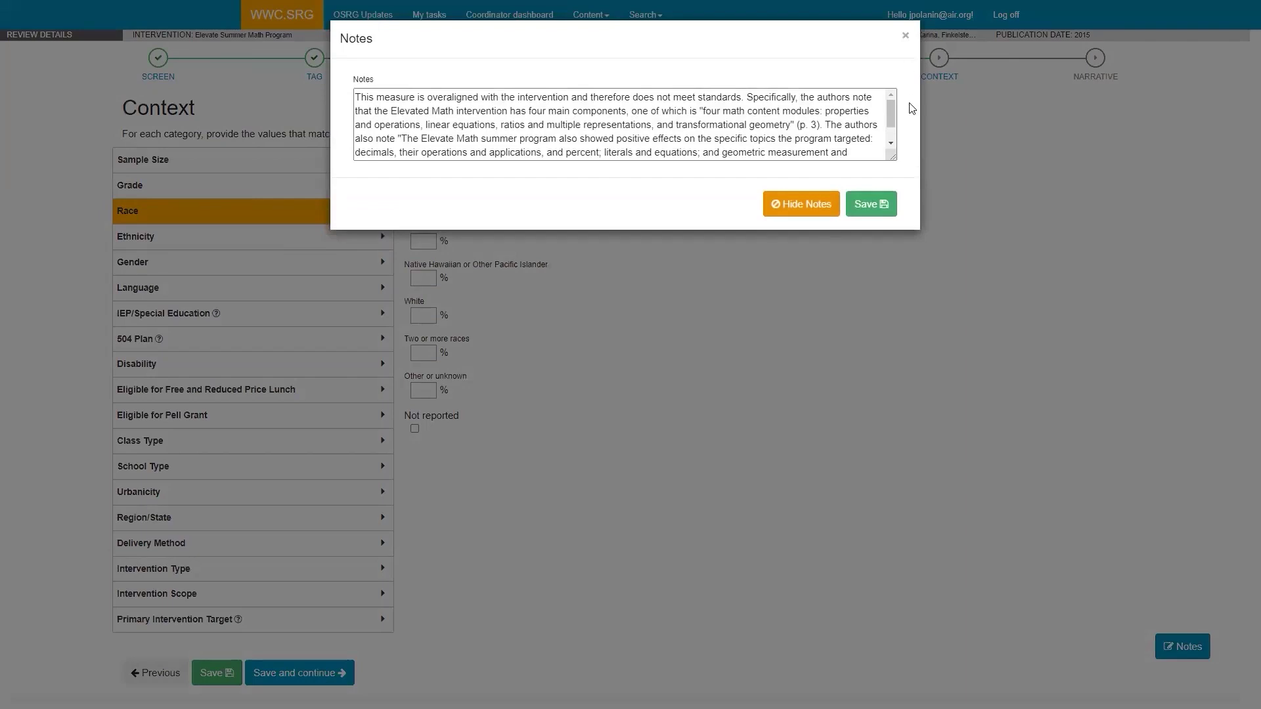
{"action": "key", "text": "ctrl+a"}
{"action": "left_click", "coordinate": [903, 140]}
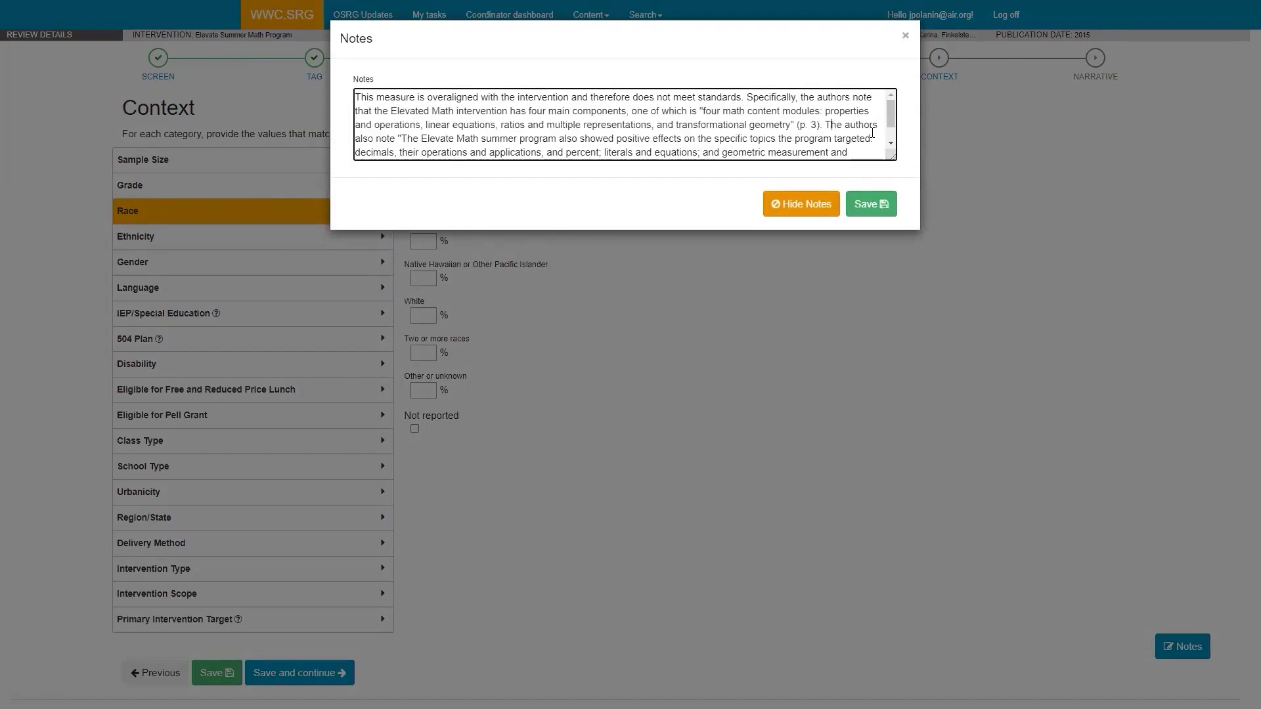
{"action": "scroll", "coordinate": [844, 148], "scroll_direction": "down", "scroll_amount": 1}
{"action": "scroll", "coordinate": [833, 152], "scroll_direction": "down", "scroll_amount": 2}
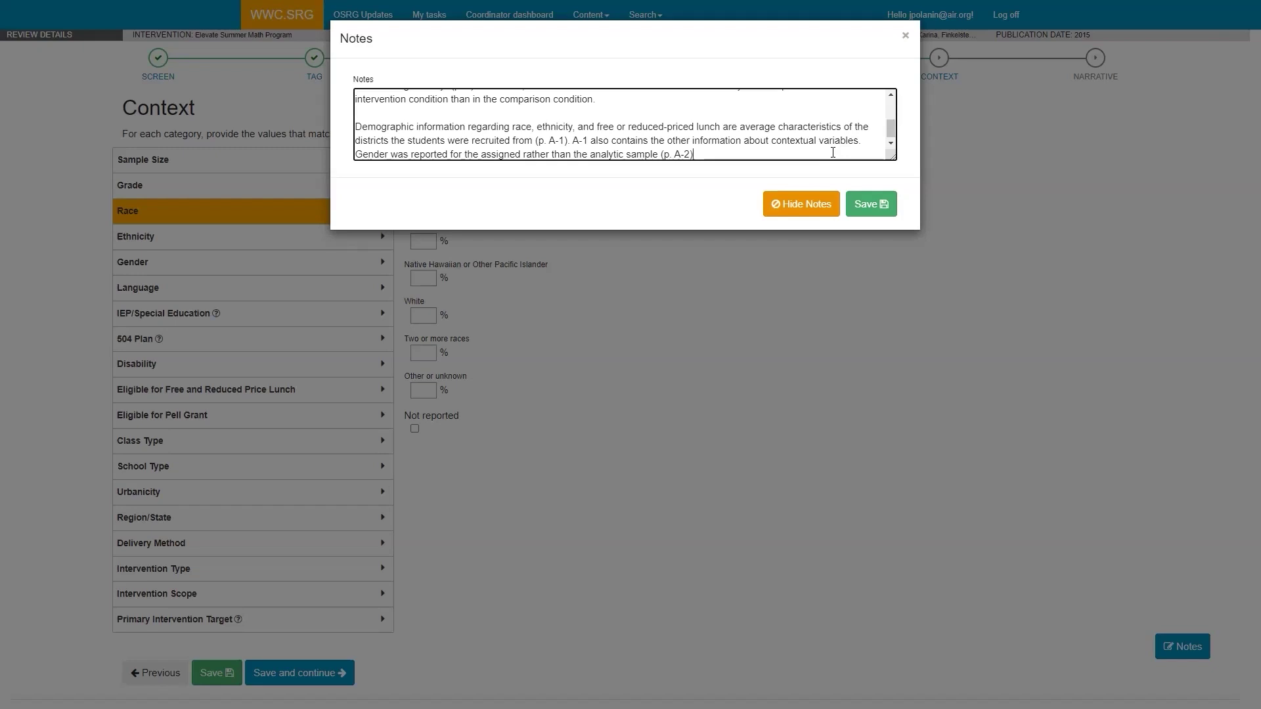
{"action": "left_click", "coordinate": [876, 209]}
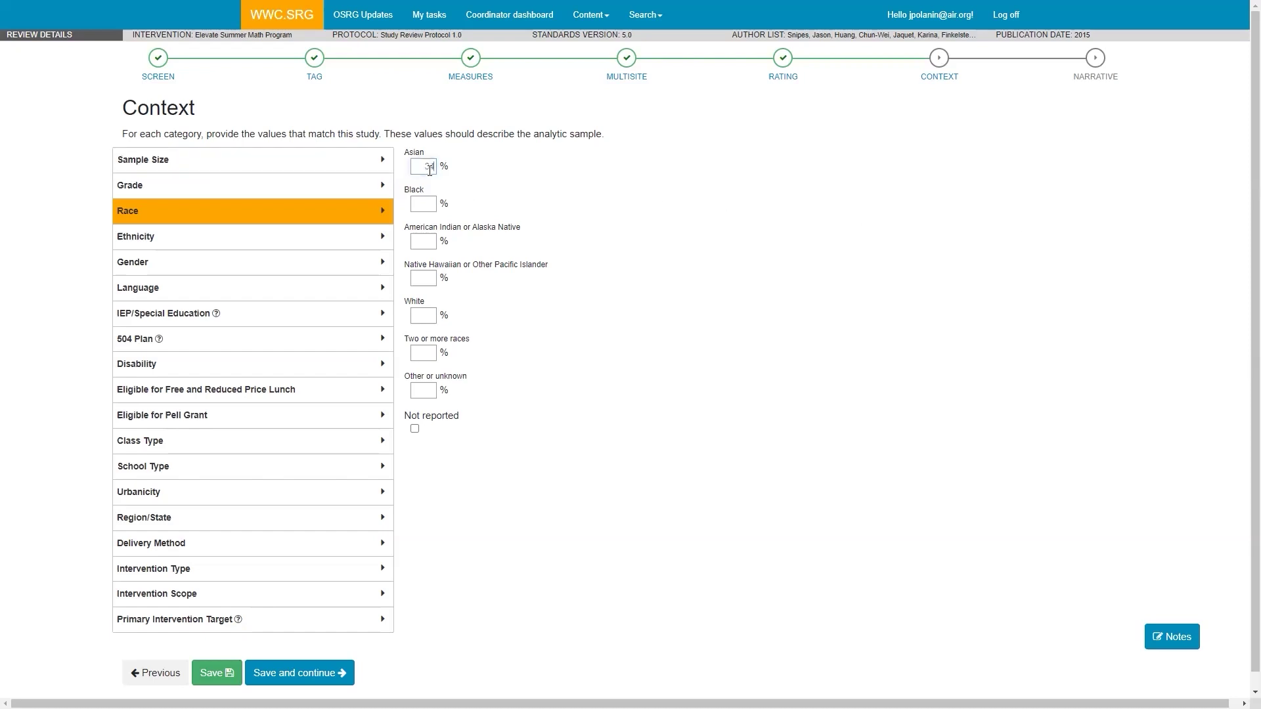
Step: Set the race percentages for Black to 2 and White to 9
{"action": "left_click", "coordinate": [422, 205]}
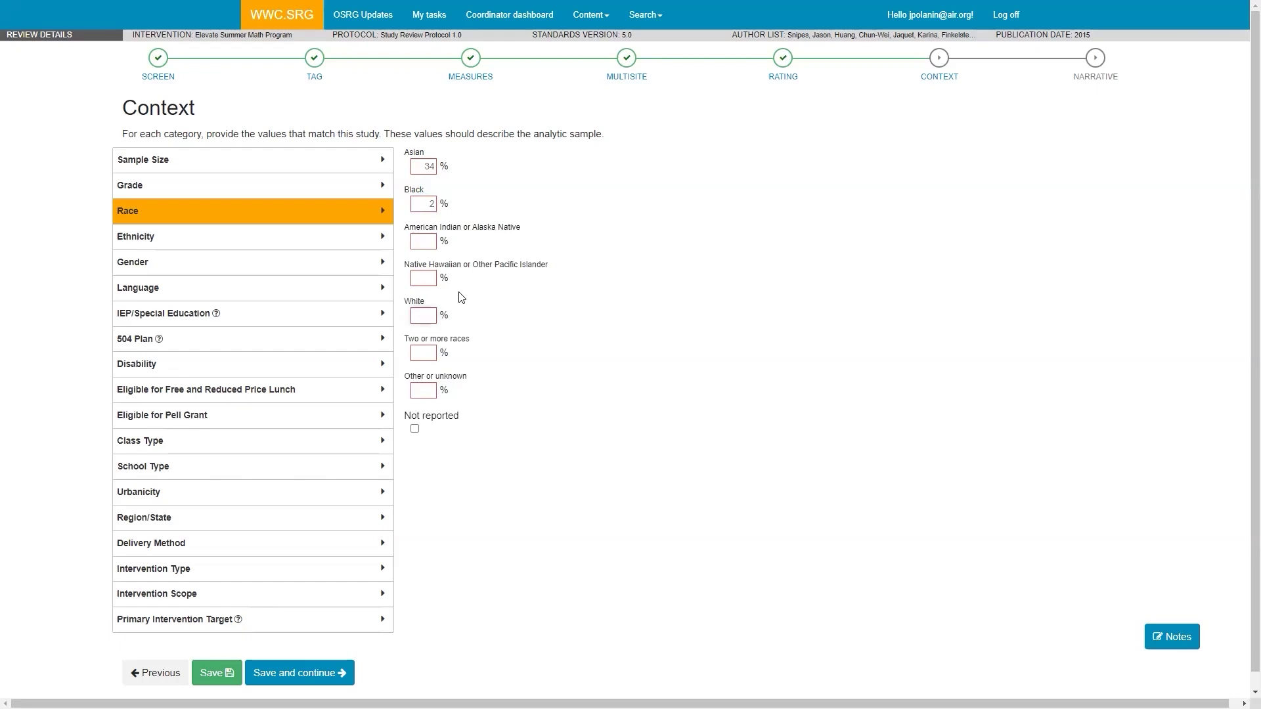
{"action": "type", "text": "9"}
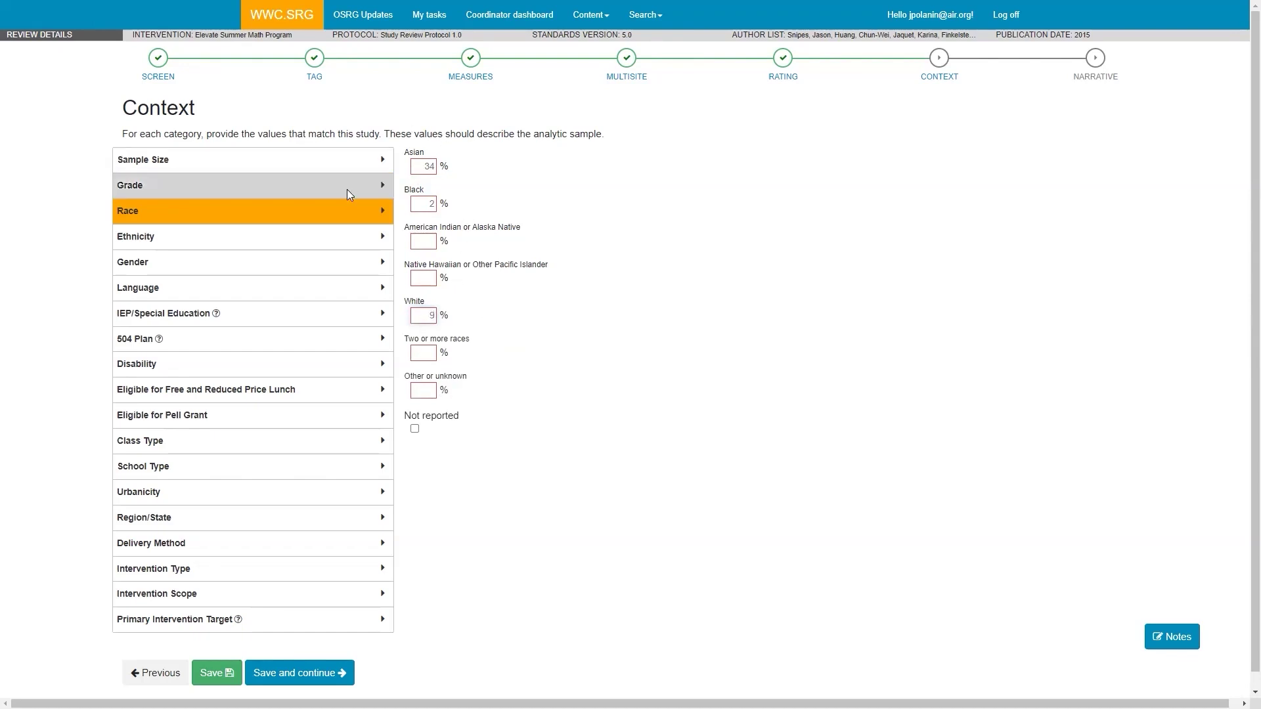
{"action": "left_click", "coordinate": [344, 228]}
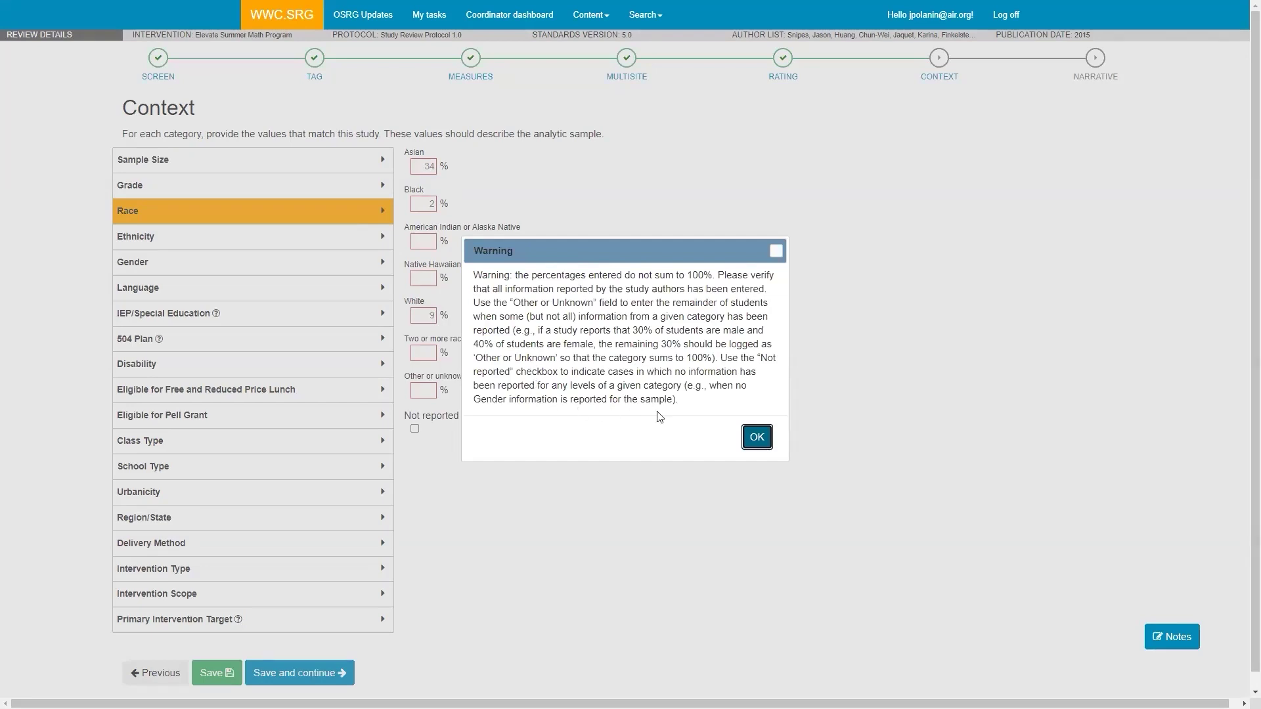
{"action": "left_click", "coordinate": [759, 438]}
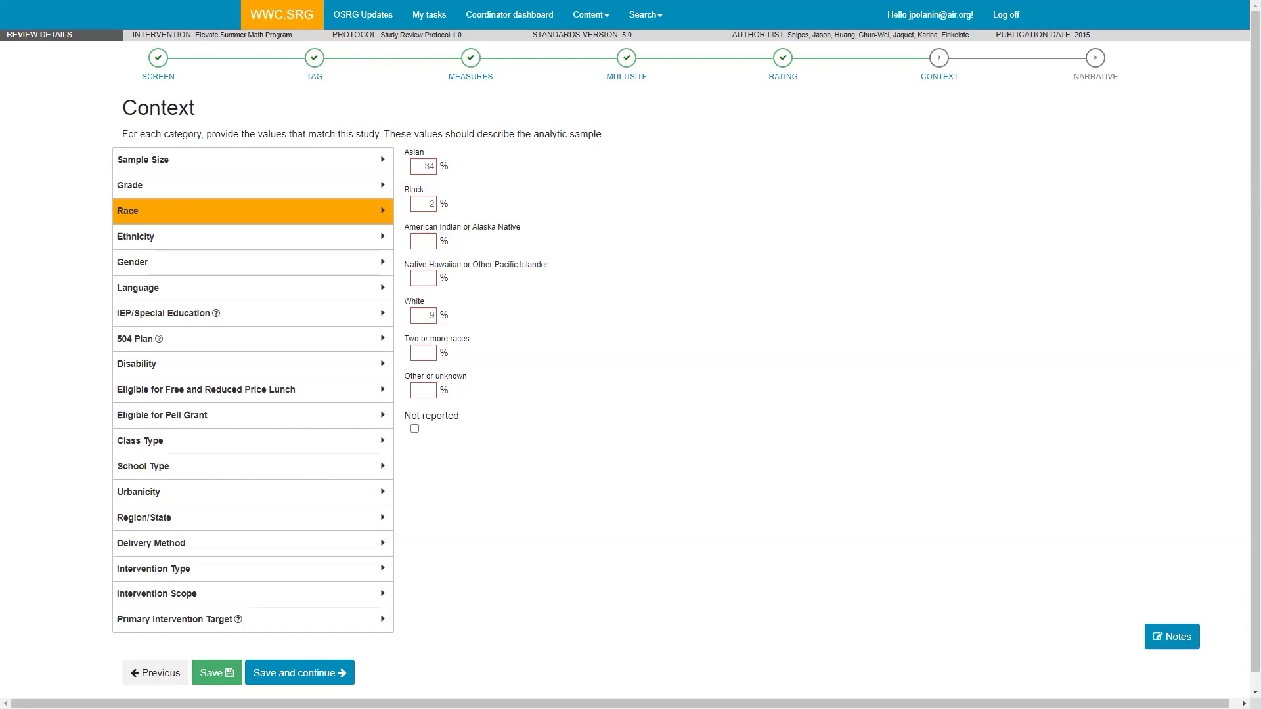
Step: Add 34 + 2 + 9 in the Calculator and set the Other or unknown race percentage to 55
{"action": "type", "text": "34 + 2 + 9"}
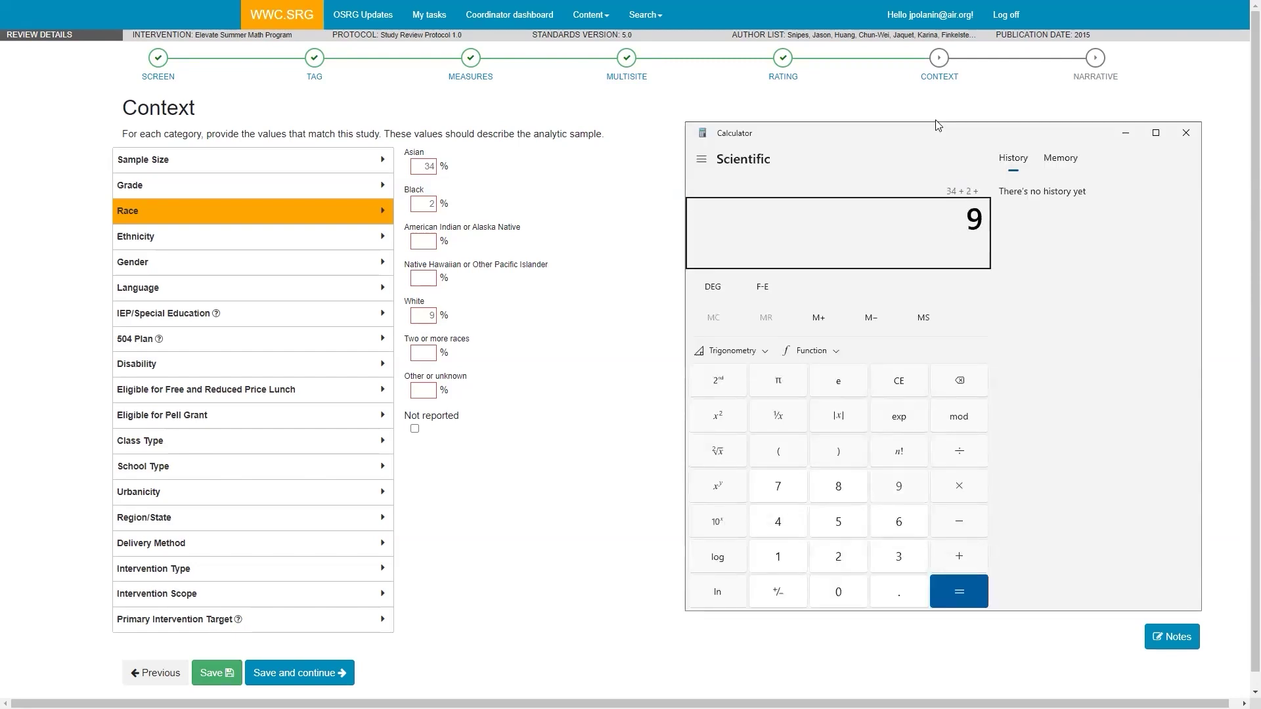
{"action": "key", "text": "Return"}
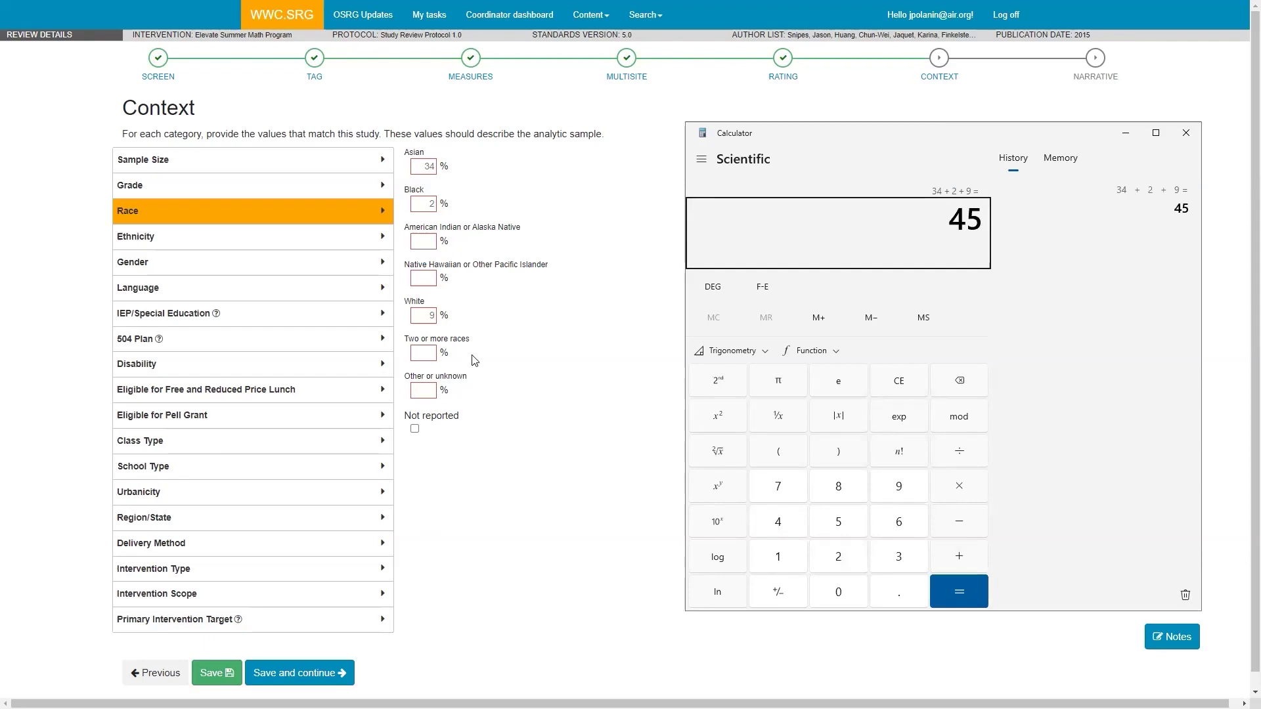
{"action": "left_click", "coordinate": [433, 389]}
{"action": "type", "text": "55"}
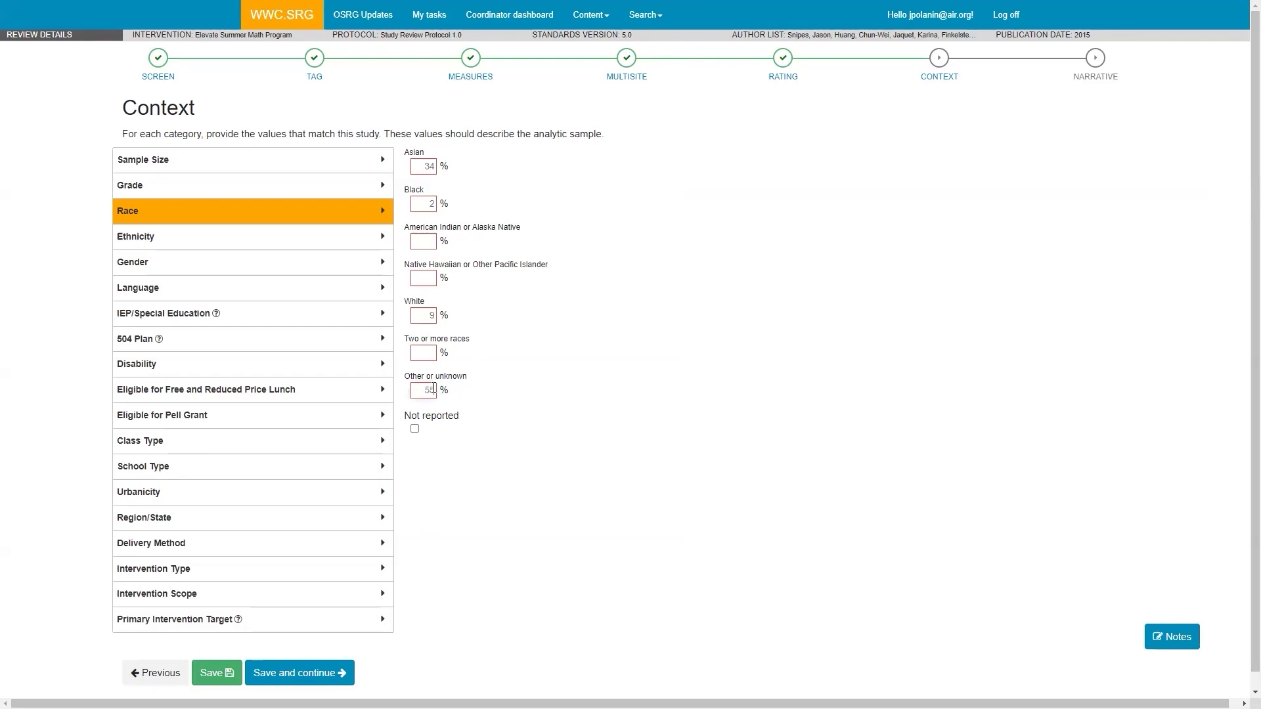
{"action": "left_click", "coordinate": [602, 390]}
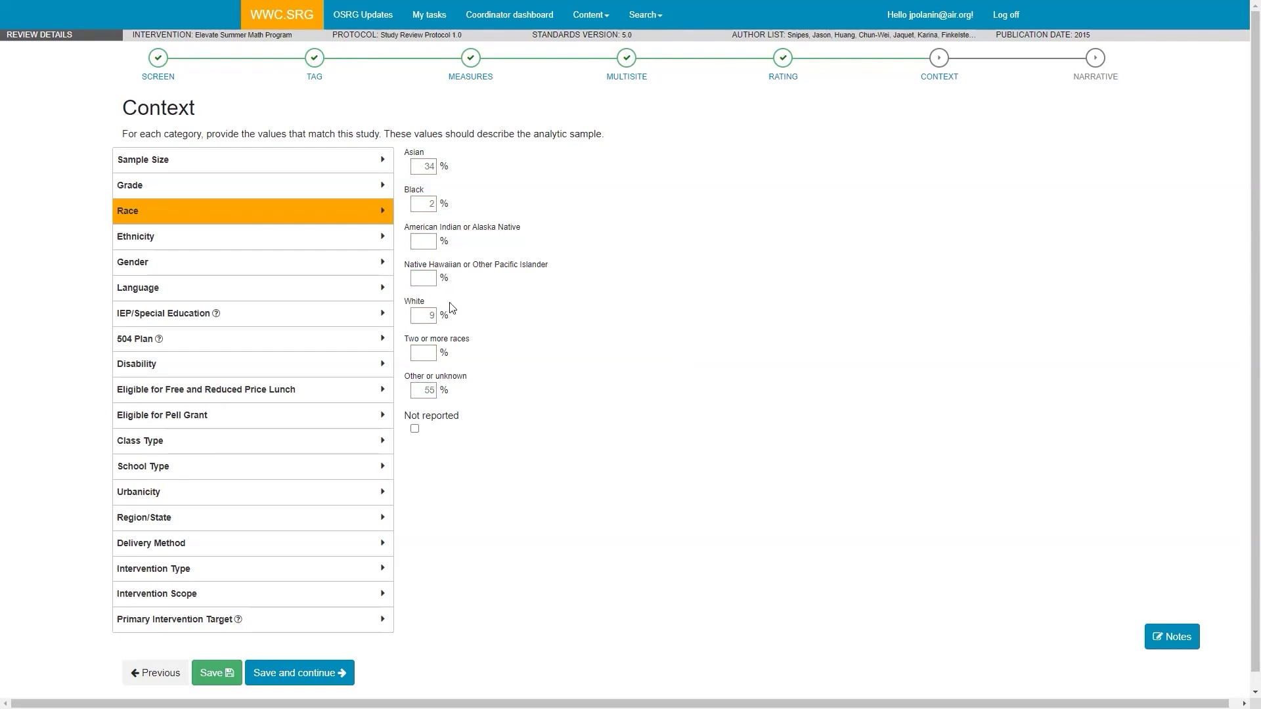
Step: Set the ethnicity percentages to 52 Hispanic or Latino and 48 Not Hispanic or Latino
{"action": "left_click", "coordinate": [261, 236]}
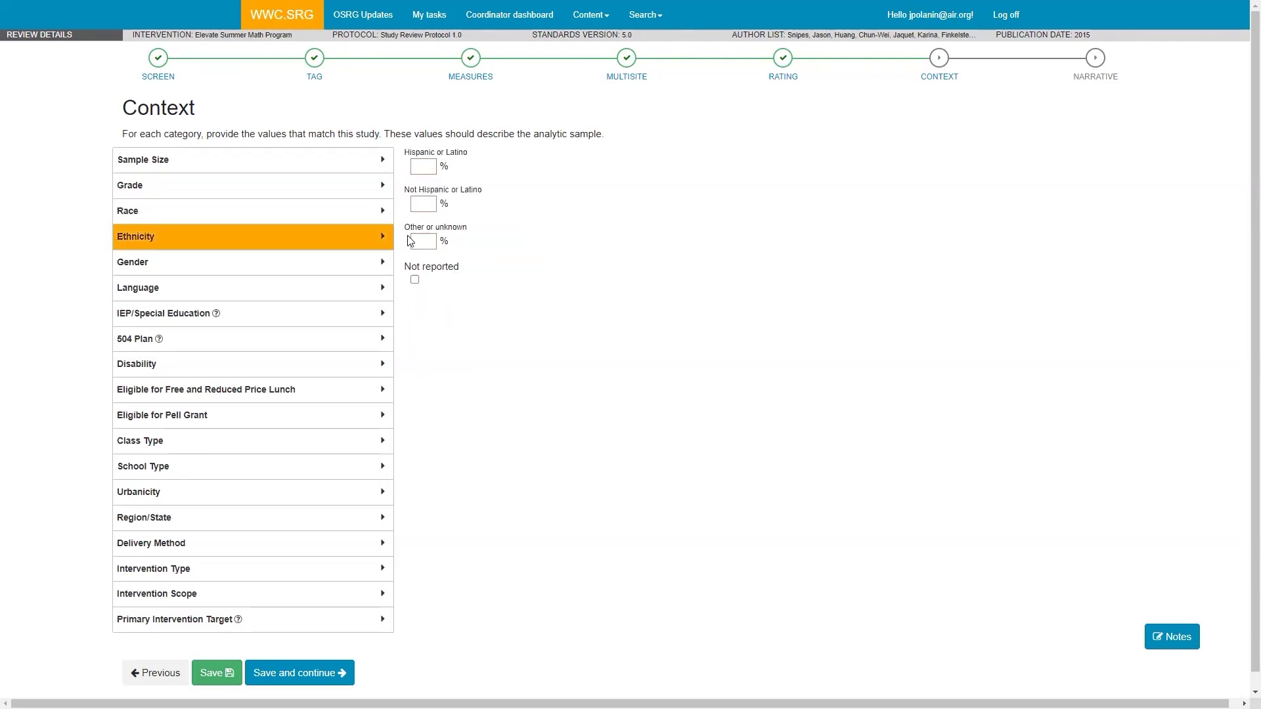
{"action": "left_click", "coordinate": [432, 168]}
{"action": "type", "text": "52"}
{"action": "key", "text": "Tab"}
{"action": "type", "text": "48"}
Step: Set the gender percentages to 56 male and 44 female
{"action": "left_click", "coordinate": [382, 264]}
{"action": "left_click", "coordinate": [427, 167]}
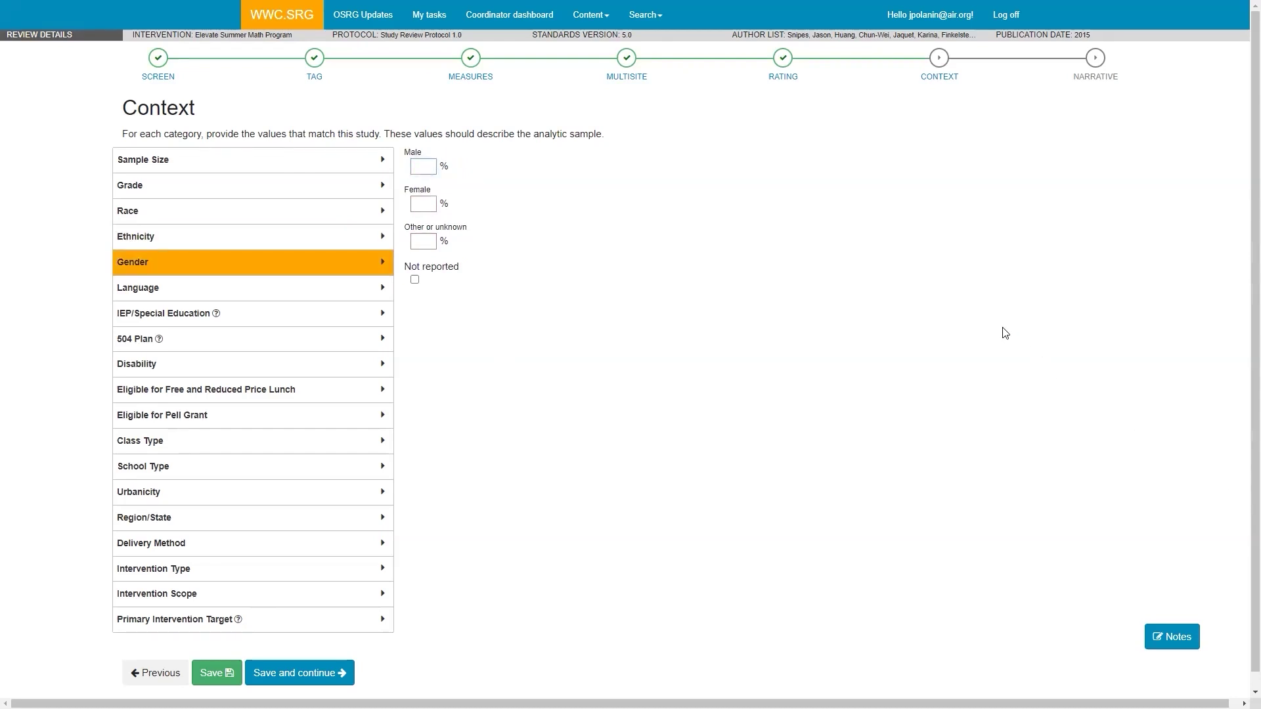
{"action": "type", "text": "56"}
{"action": "type", "text": "44"}
{"action": "left_click", "coordinate": [500, 298]}
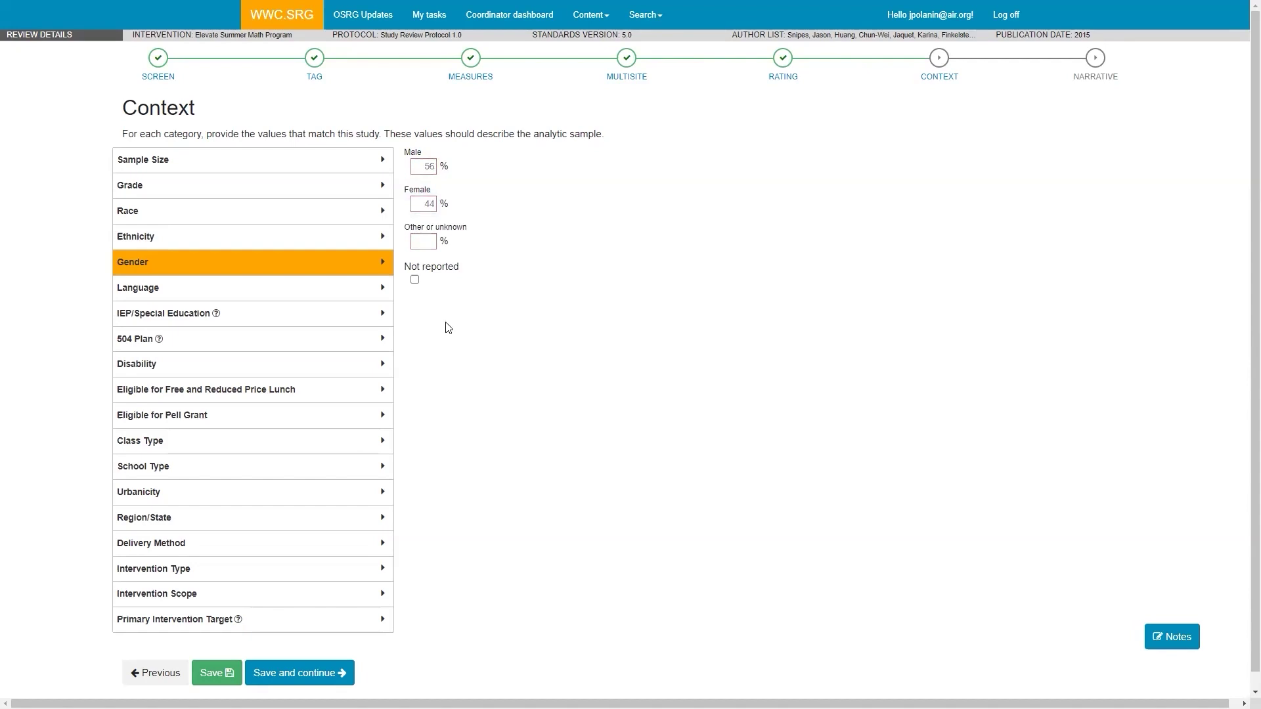
Step: Set the language percentages to 38 English language learners and 62 Not ELL
{"action": "left_click", "coordinate": [326, 292]}
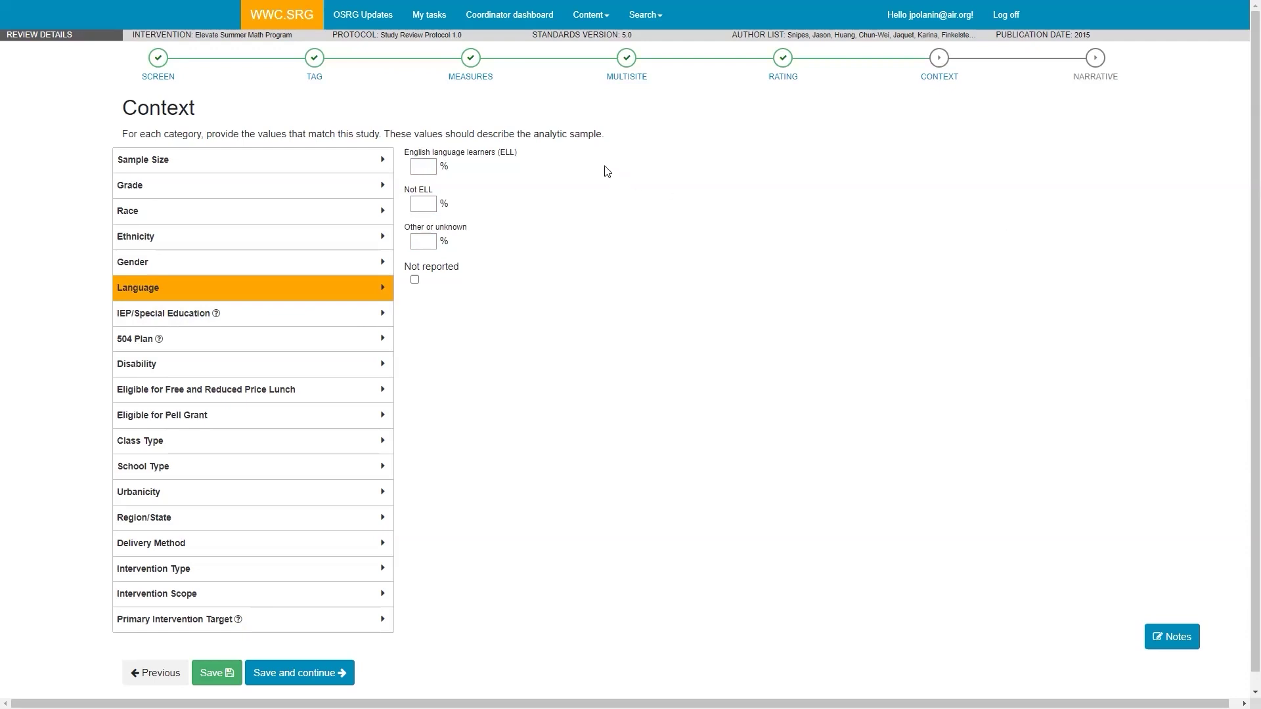
{"action": "left_click", "coordinate": [427, 167]}
{"action": "type", "text": "38"}
{"action": "key", "text": "Tab"}
{"action": "type", "text": "62"}
{"action": "key", "text": "Tab"}
Step: Mark the IEP/Special Education, 504 Plan and Disability categories as not reported
{"action": "left_click", "coordinate": [332, 322]}
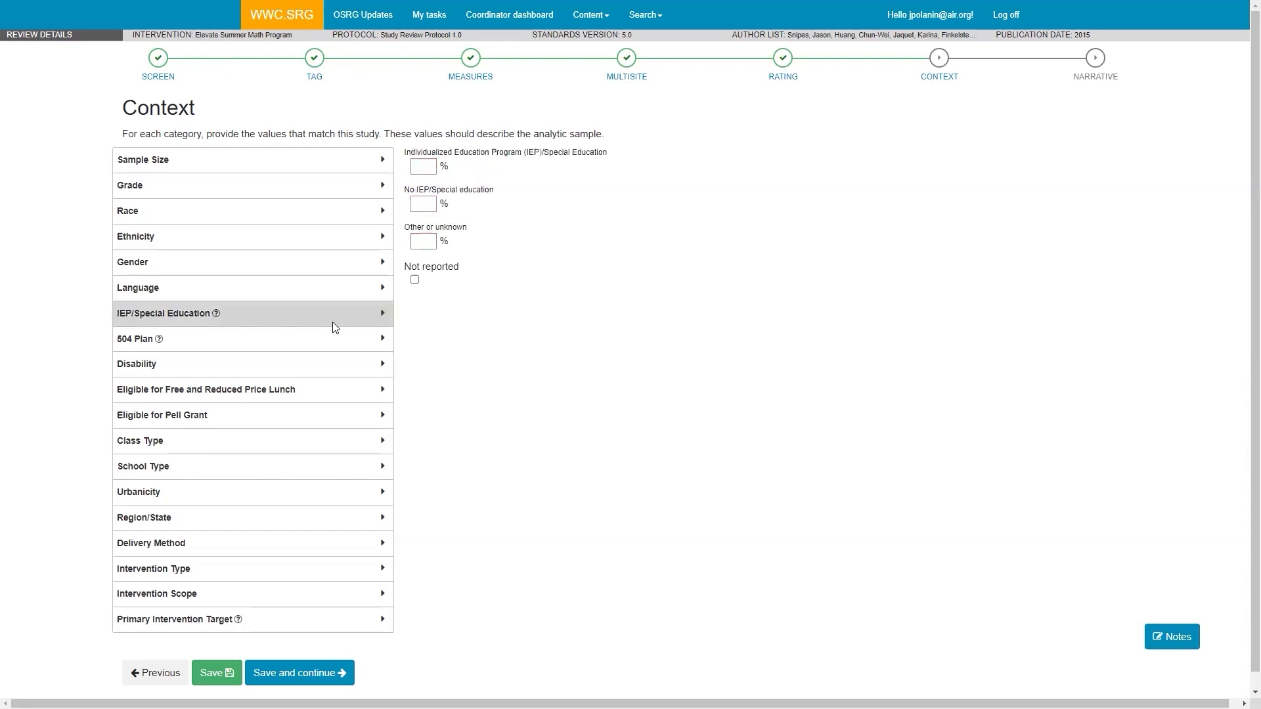
{"action": "left_click", "coordinate": [417, 281]}
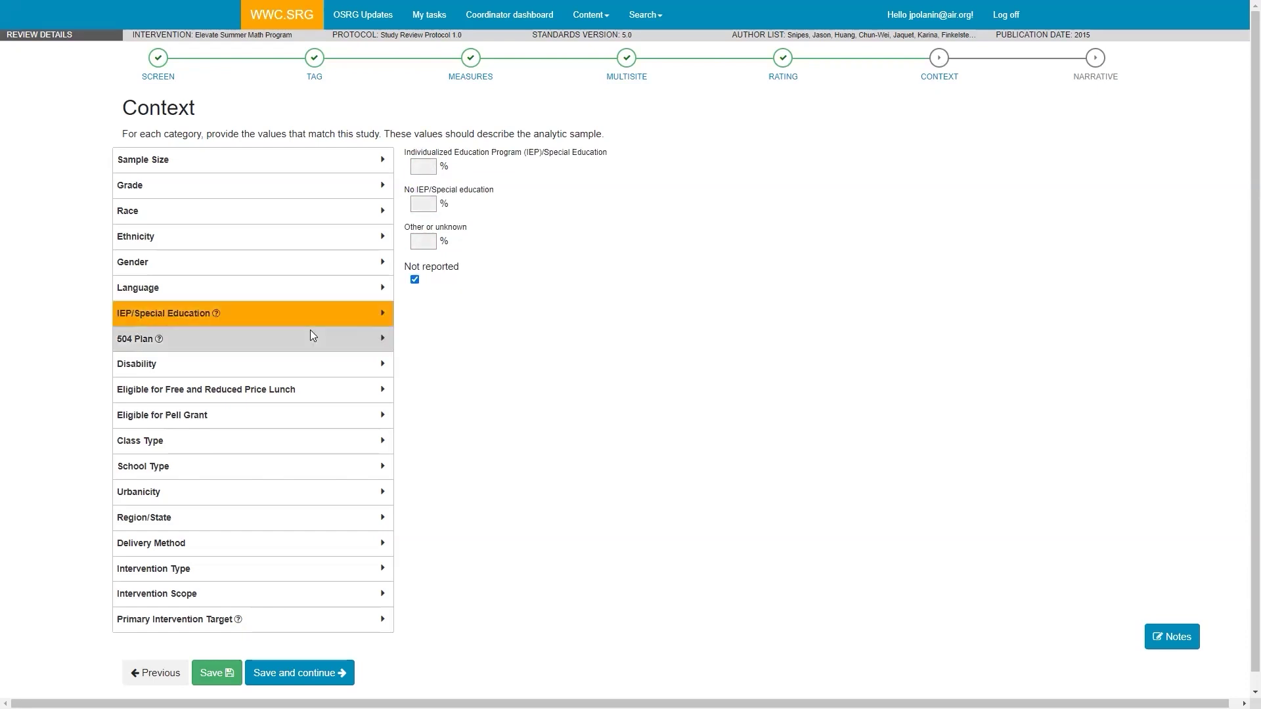
{"action": "left_click", "coordinate": [310, 336]}
{"action": "left_click", "coordinate": [415, 280]}
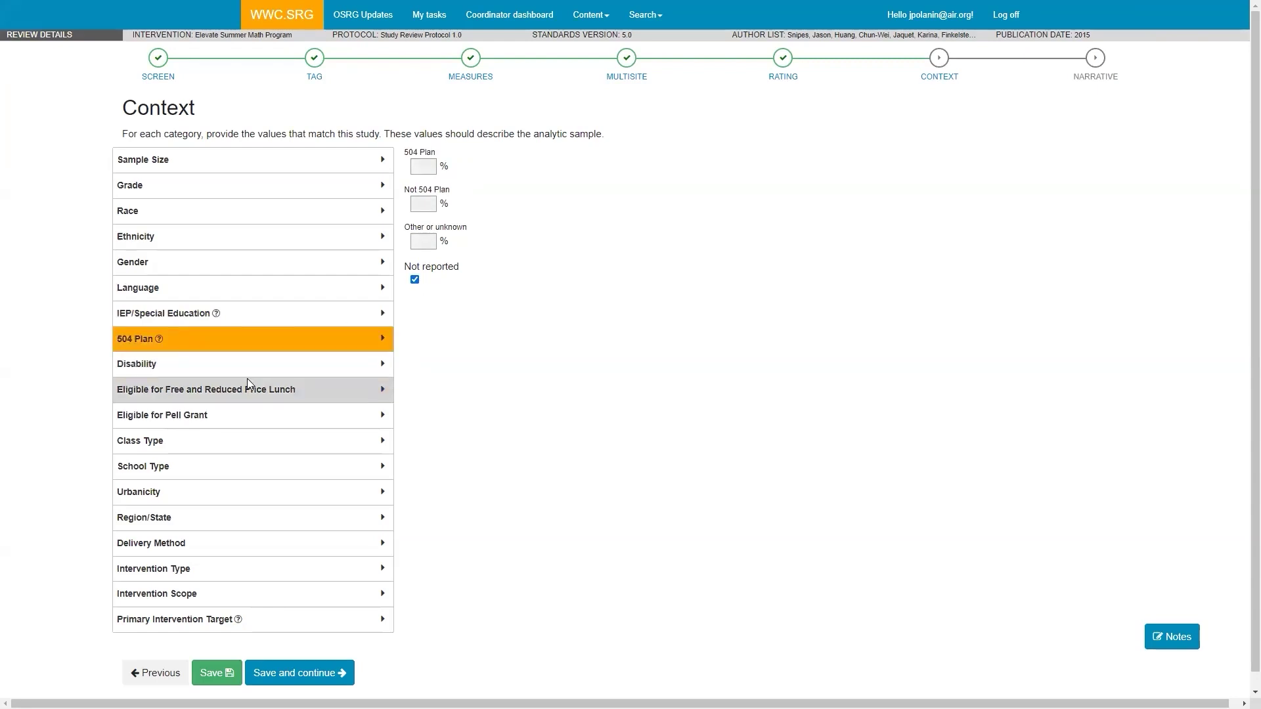
{"action": "left_click", "coordinate": [381, 364]}
{"action": "scroll", "coordinate": [591, 513], "scroll_direction": "down", "scroll_amount": 2}
{"action": "left_click", "coordinate": [414, 616]}
Step: Fill in the free and reduced price lunch percentages with No FRPL at 43, and mark Pell Grant eligibility as not reported
{"action": "left_click", "coordinate": [286, 282]}
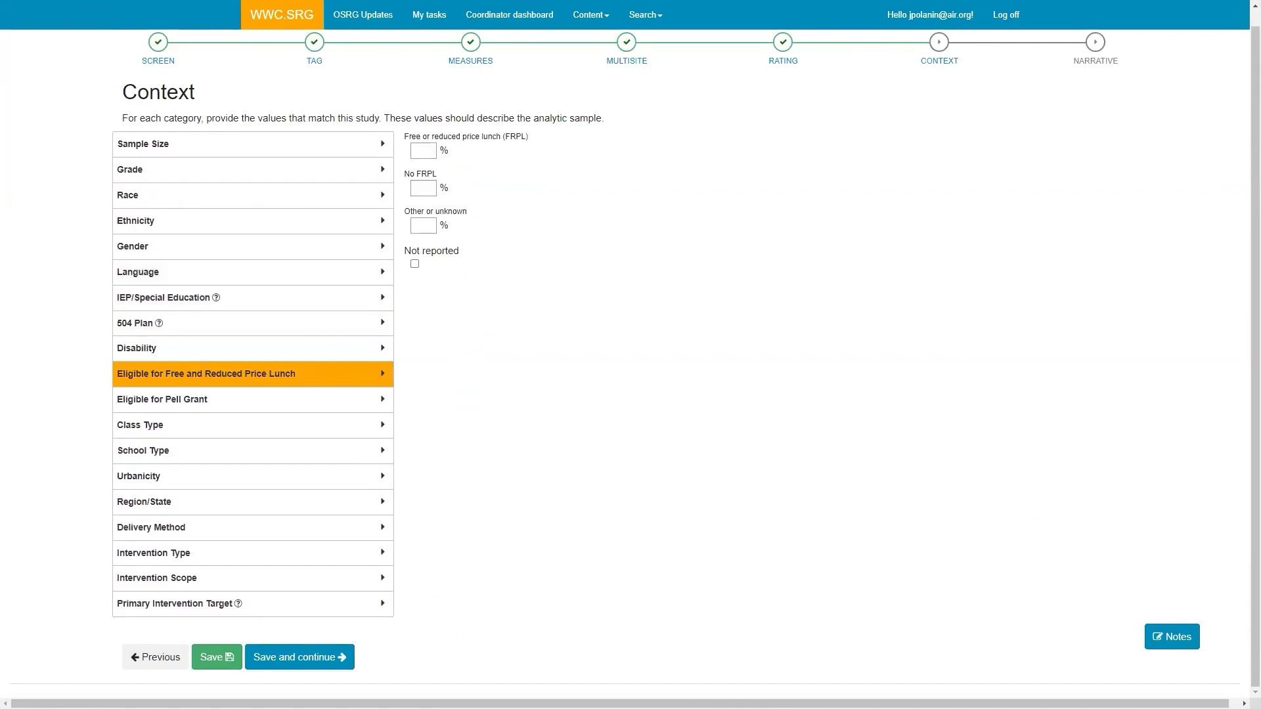
{"action": "left_click", "coordinate": [428, 151]}
{"action": "left_click", "coordinate": [427, 186]}
{"action": "type", "text": "43"}
{"action": "left_click", "coordinate": [369, 399]}
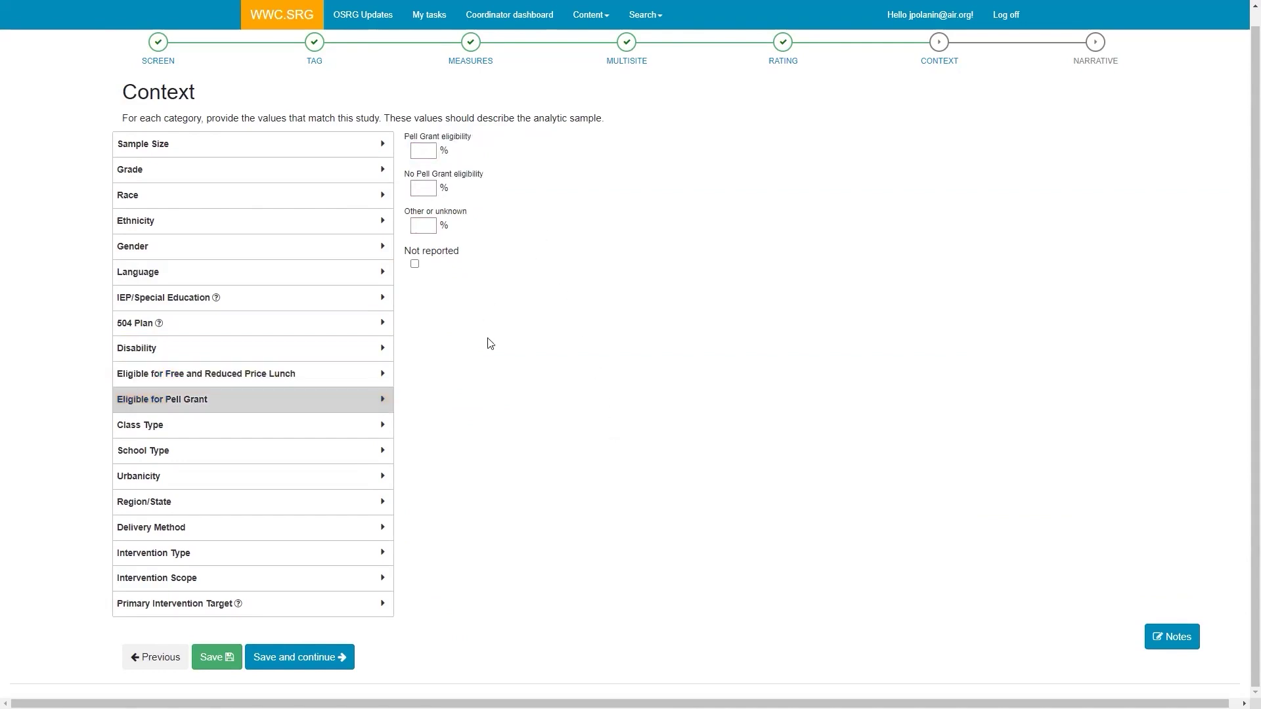
{"action": "left_click", "coordinate": [415, 264]}
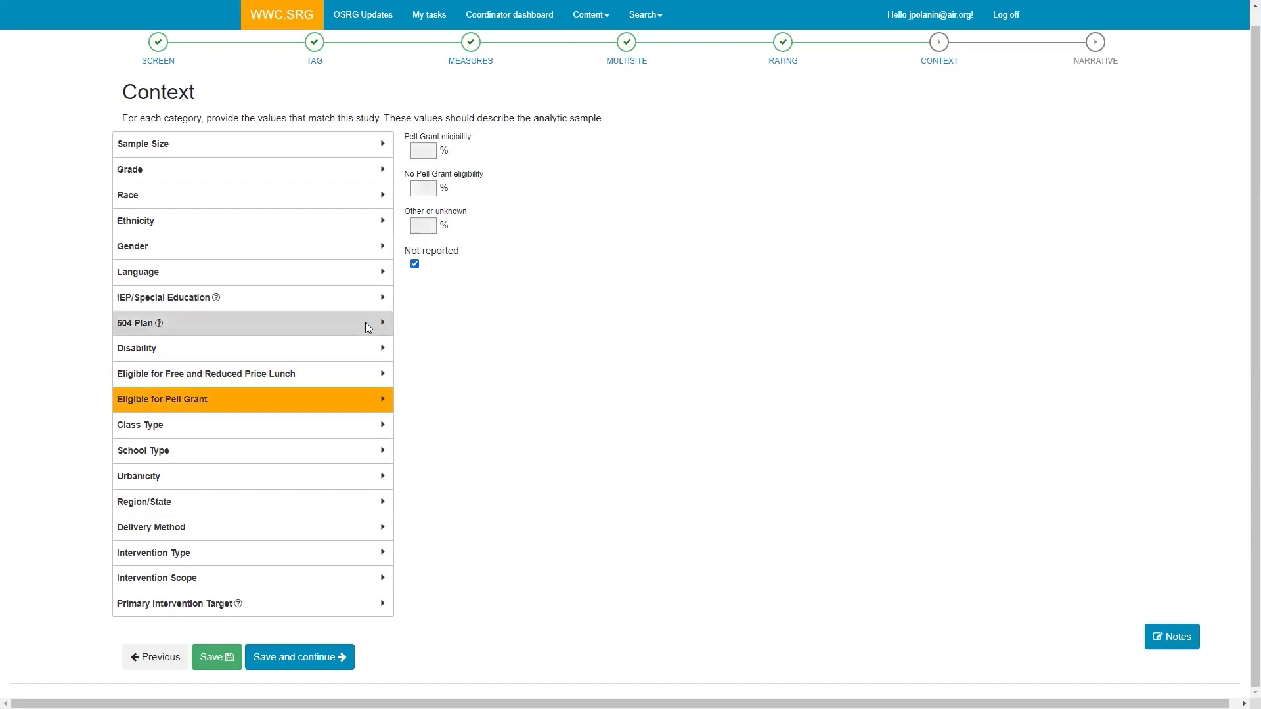
Step: Set the class type to General education and the K-12 school type to Public
{"action": "left_click", "coordinate": [288, 426]}
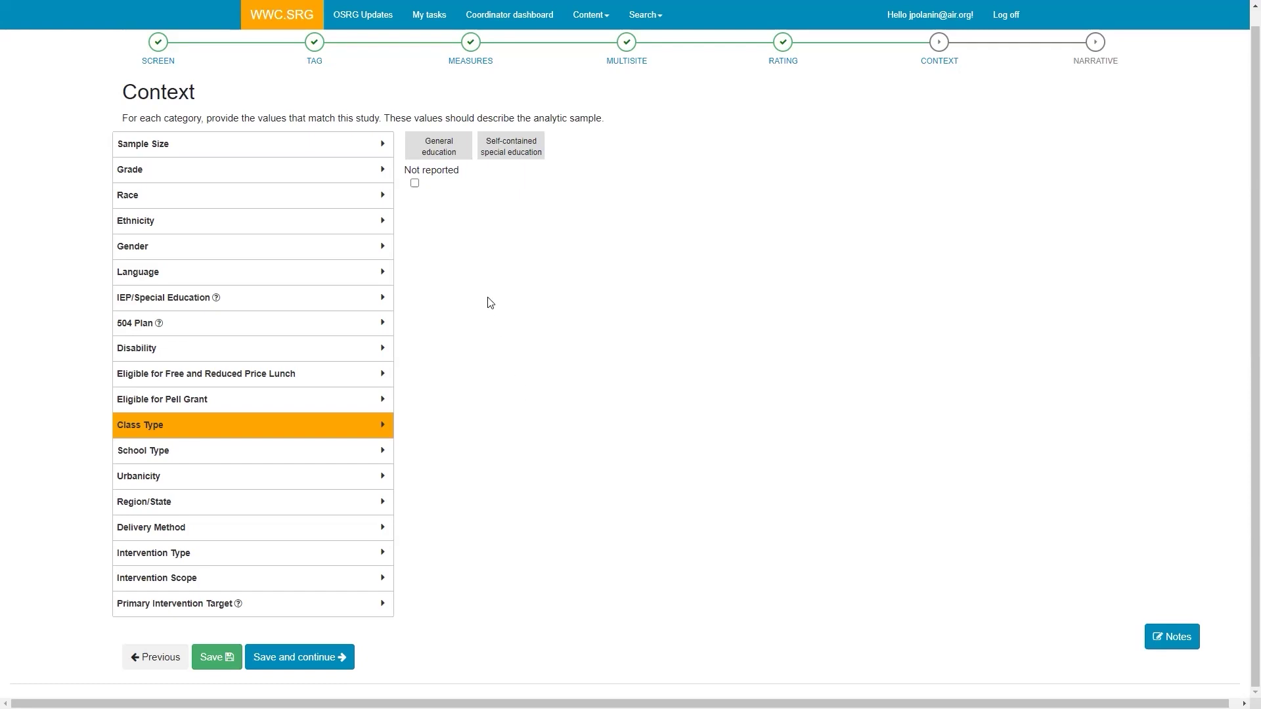
{"action": "left_click", "coordinate": [437, 148]}
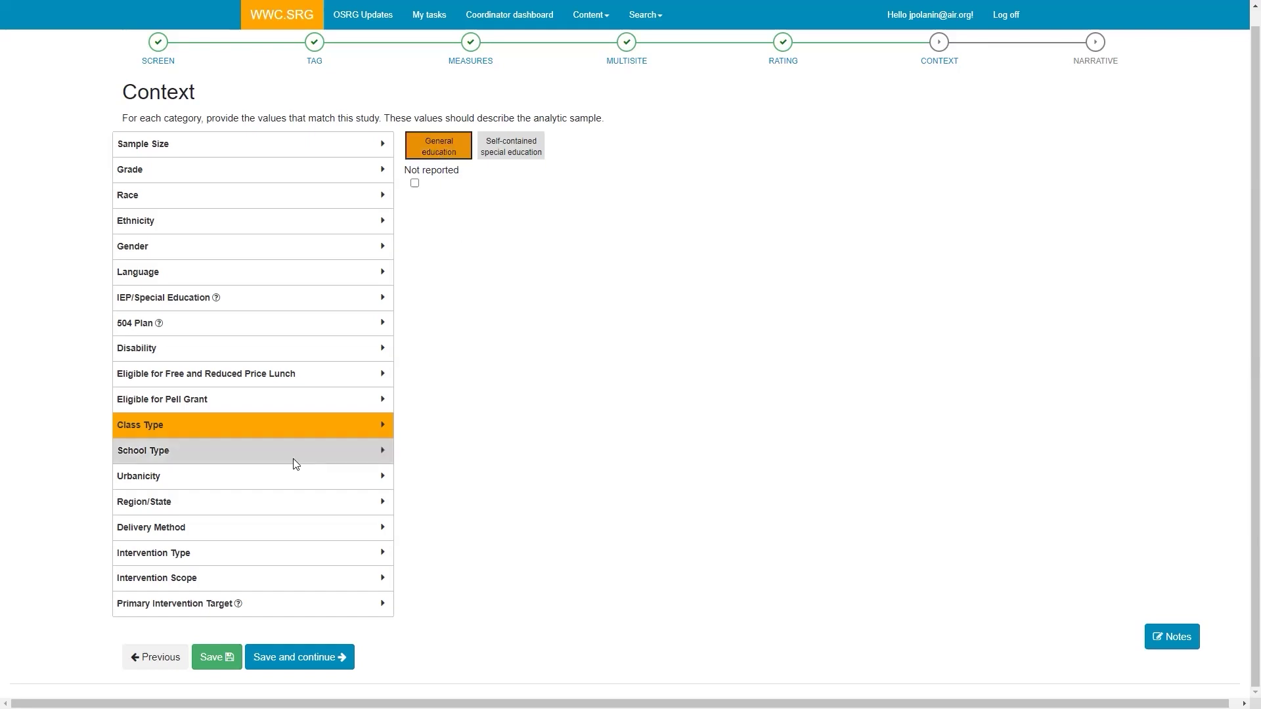
{"action": "left_click", "coordinate": [321, 461]}
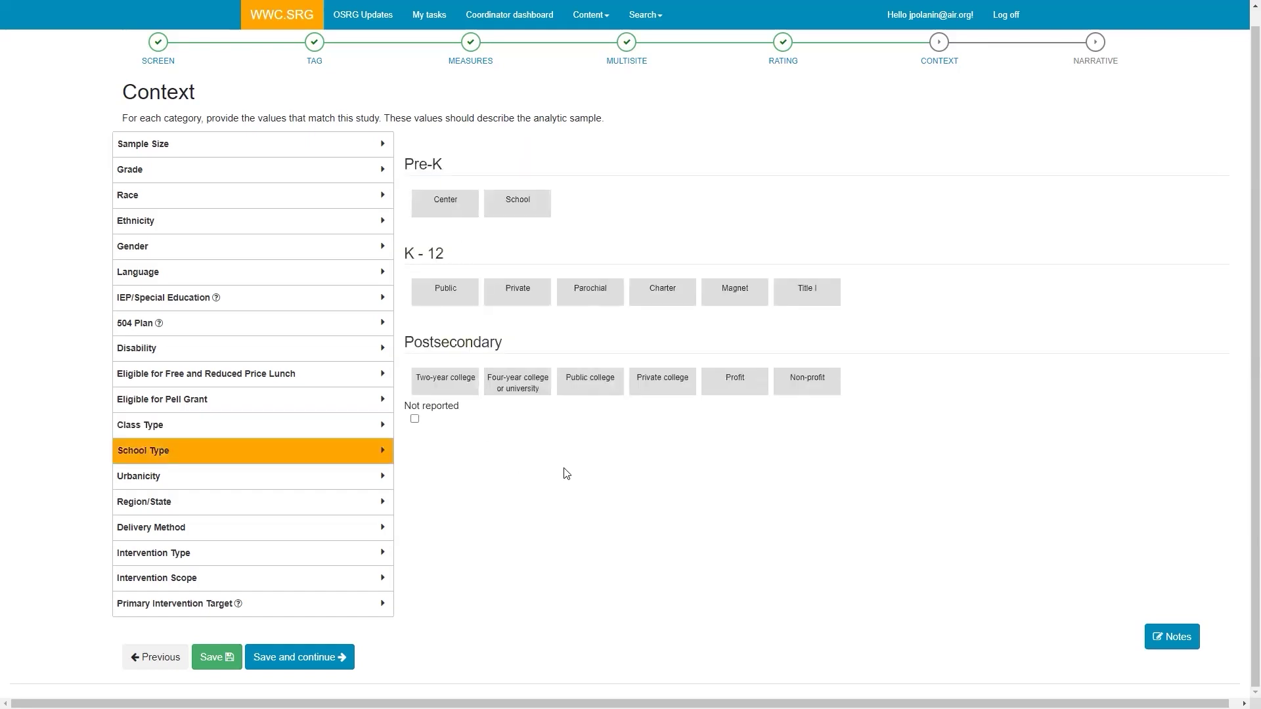
{"action": "left_click", "coordinate": [465, 302]}
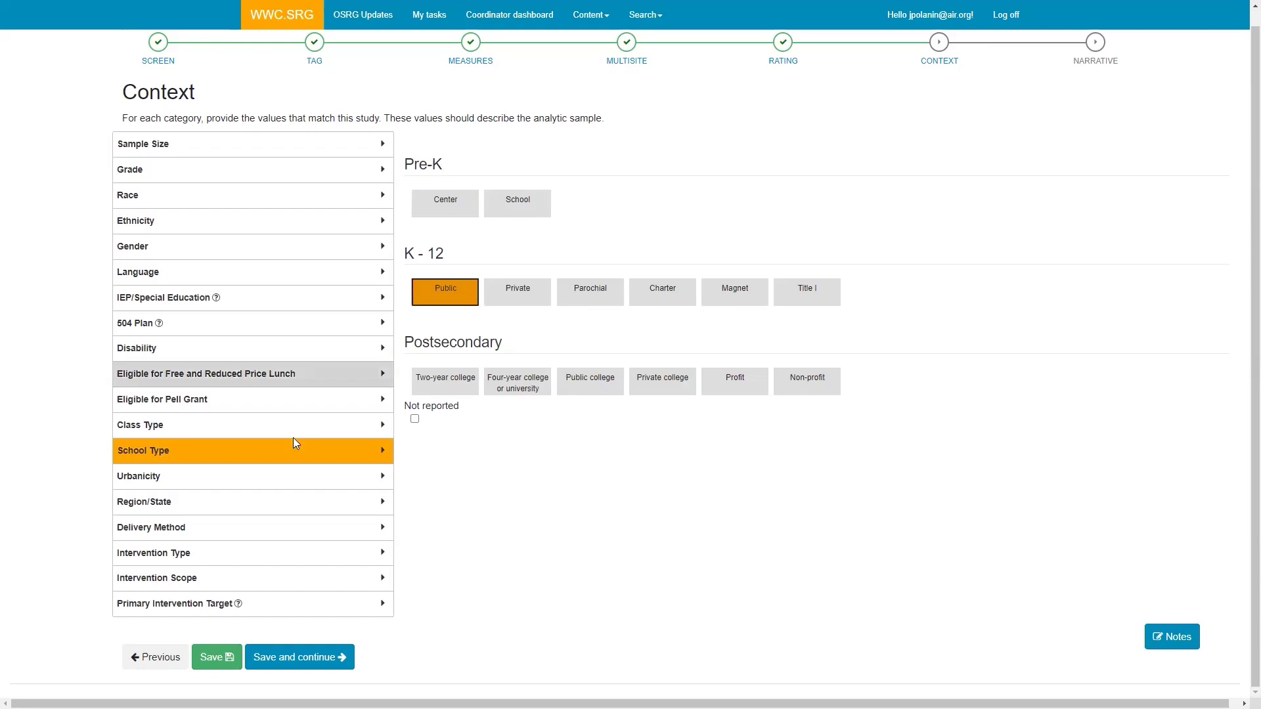
Step: Set the urbanicity to Suburban, and select California and the West region as the study location
{"action": "left_click", "coordinate": [271, 476]}
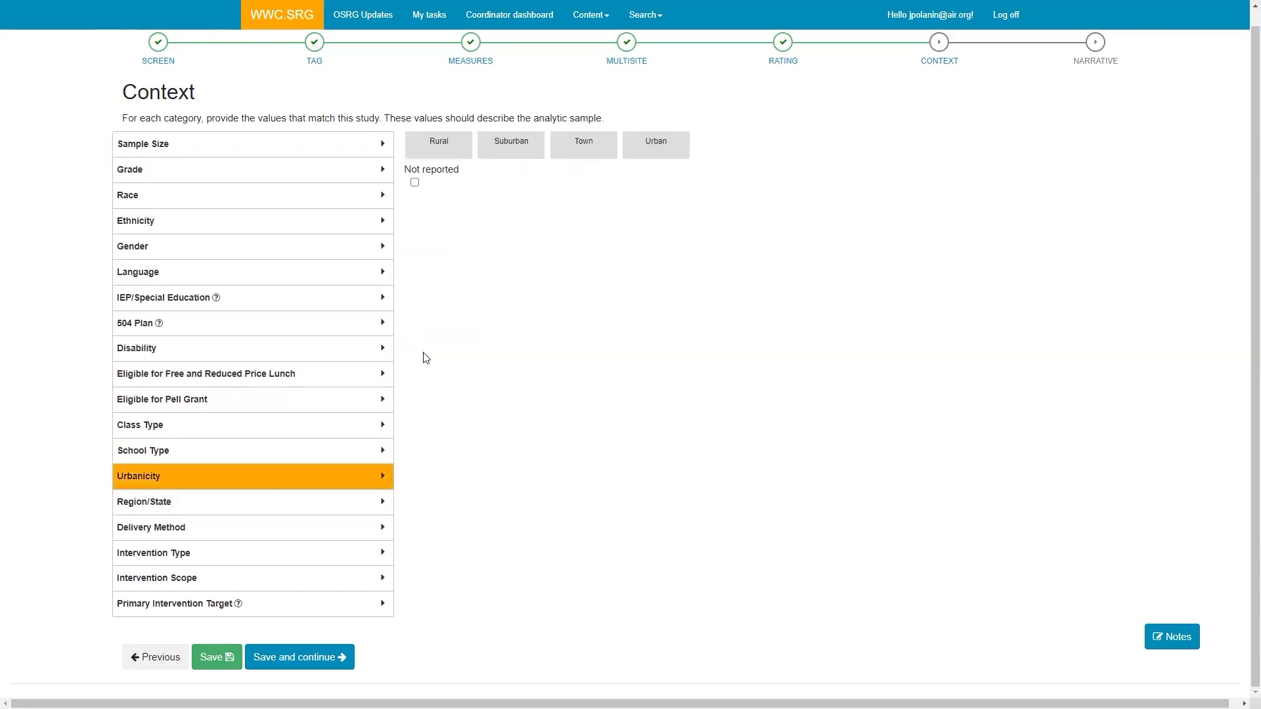
{"action": "left_click", "coordinate": [509, 149]}
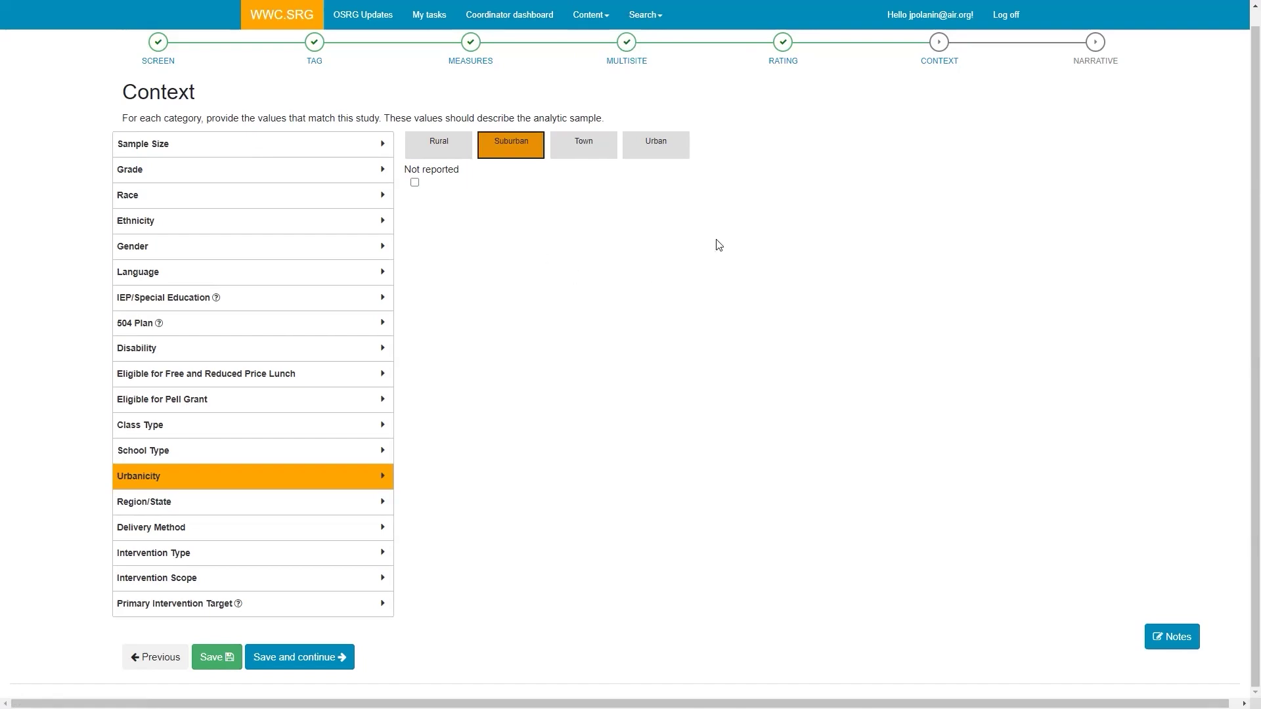
{"action": "left_click", "coordinate": [352, 501]}
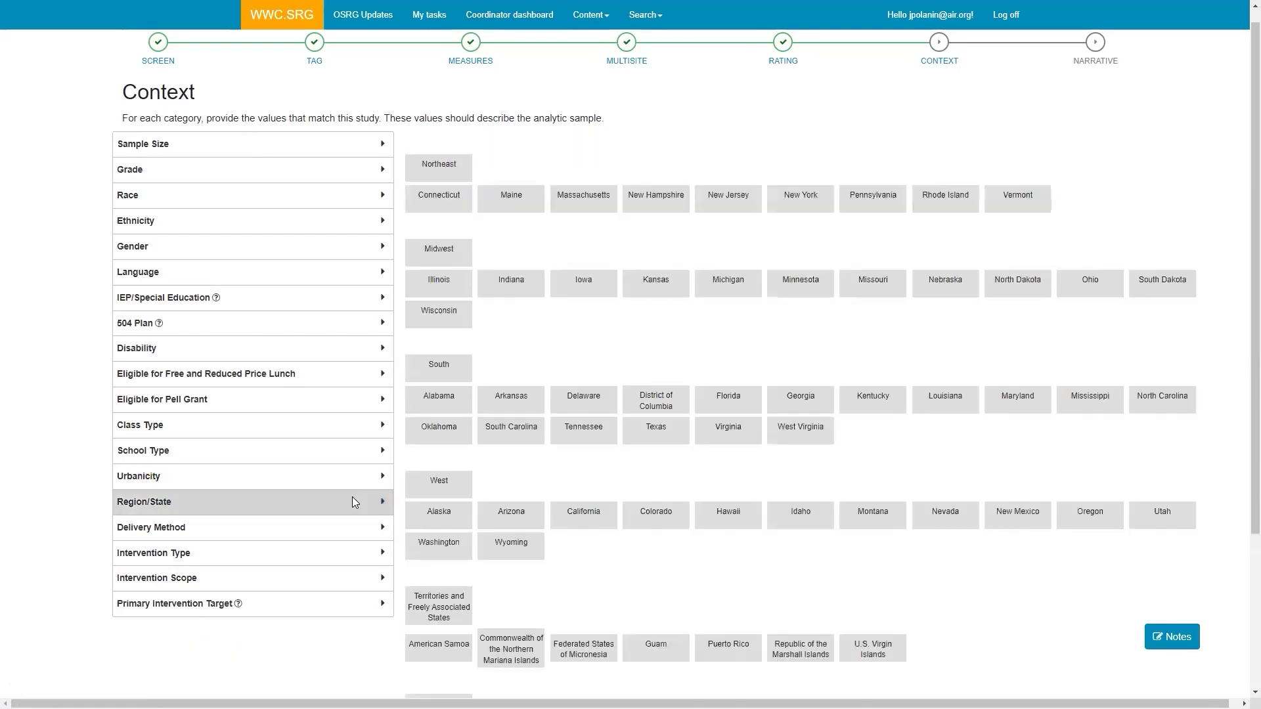
{"action": "scroll", "coordinate": [572, 440], "scroll_direction": "down", "scroll_amount": 2}
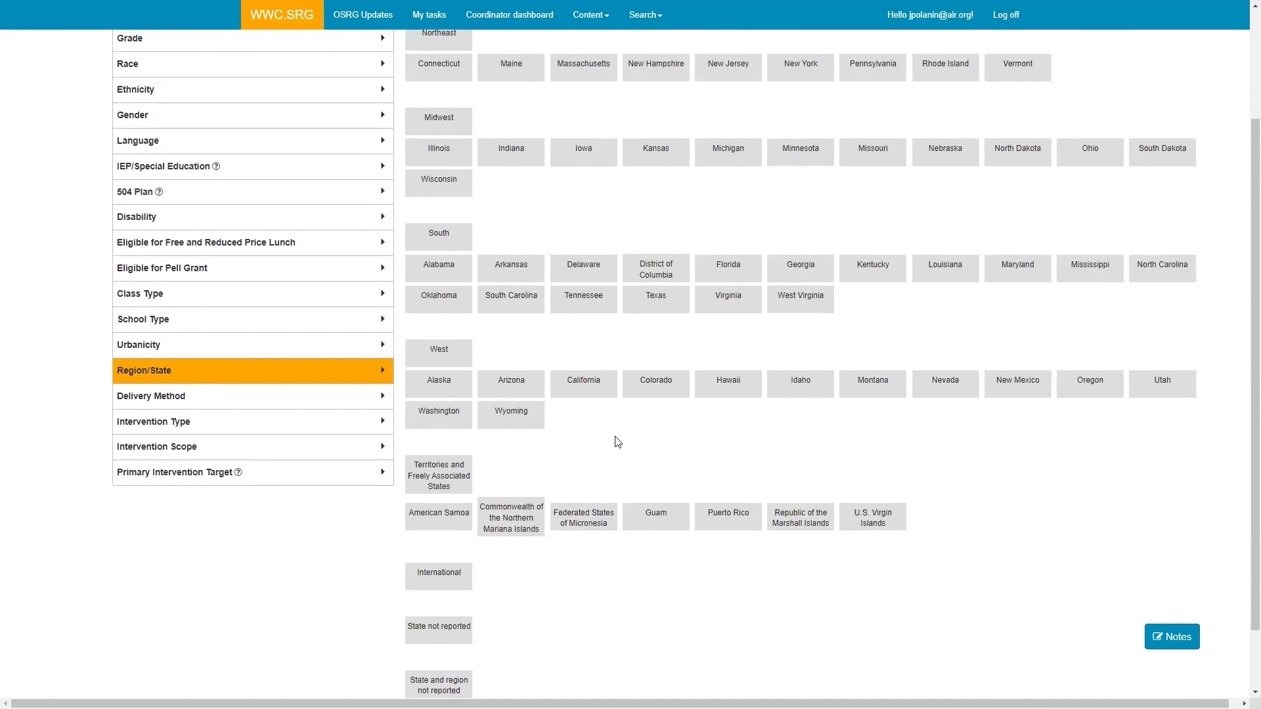
{"action": "left_click", "coordinate": [593, 394]}
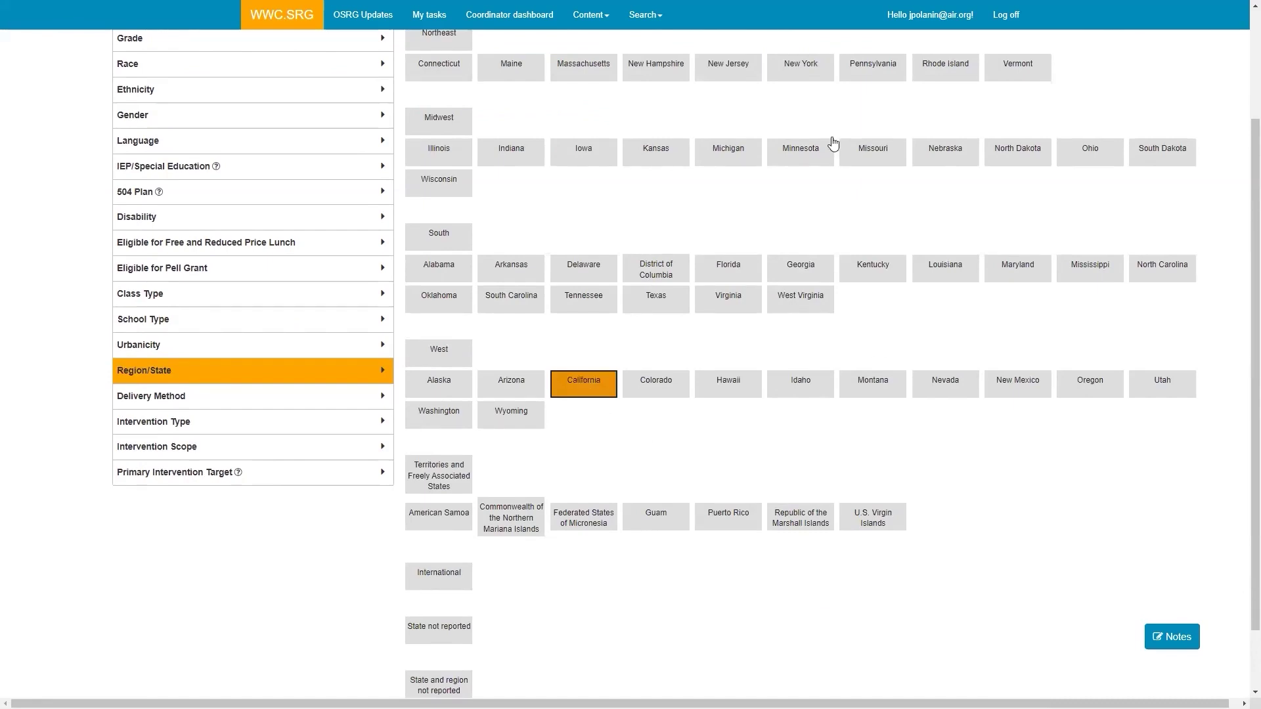
{"action": "scroll", "coordinate": [675, 335], "scroll_direction": "up", "scroll_amount": 2}
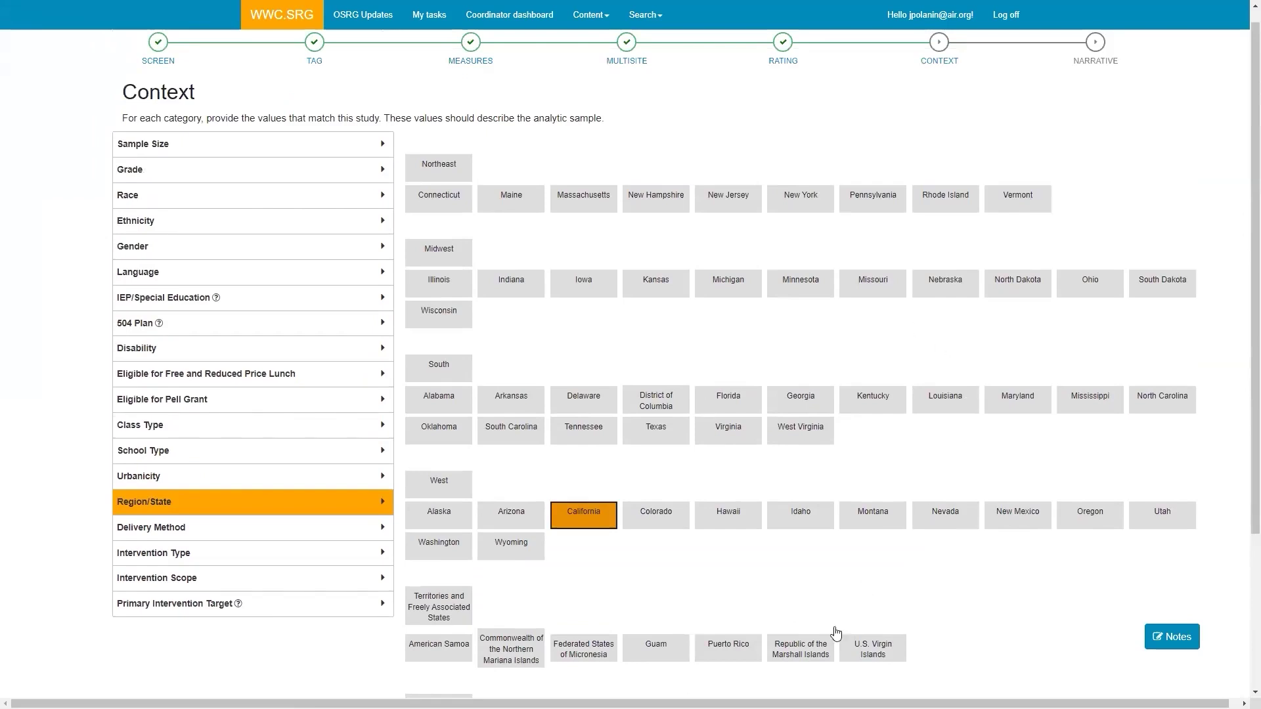
{"action": "left_click", "coordinate": [437, 488]}
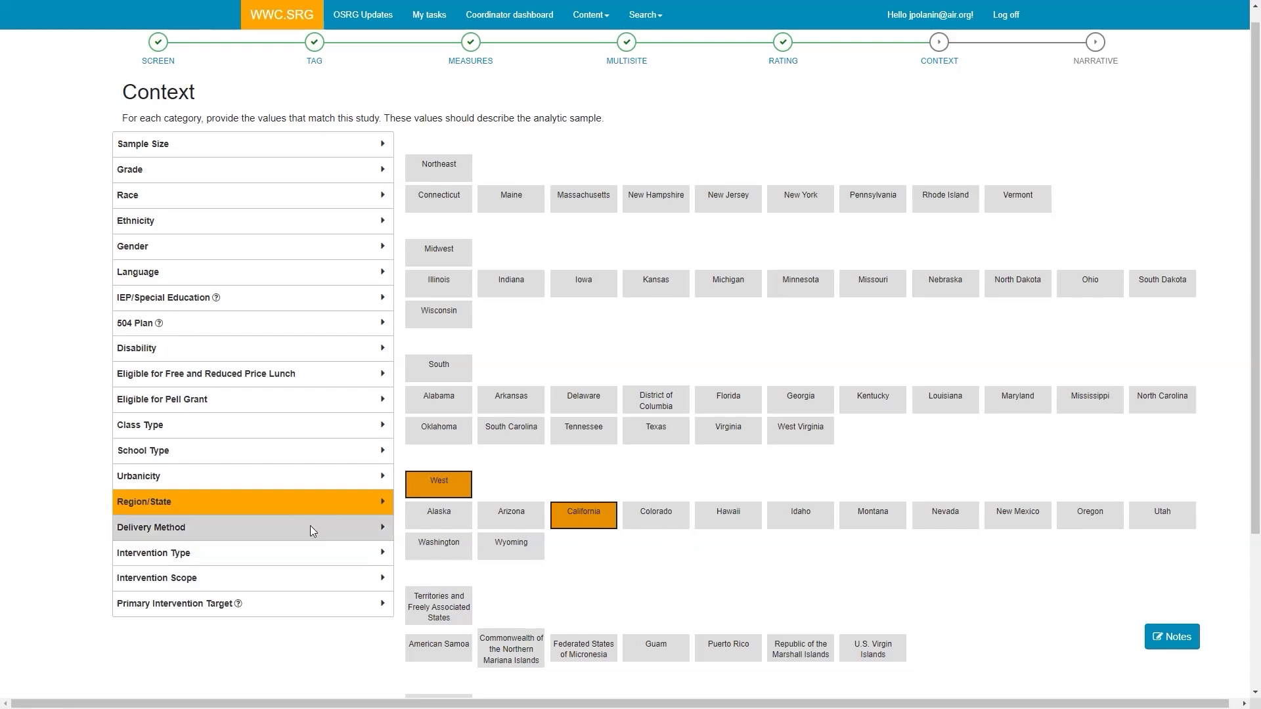
Step: Set the delivery method to Whole class and the intervention type to Product
{"action": "scroll", "coordinate": [633, 552], "scroll_direction": "down", "scroll_amount": 3}
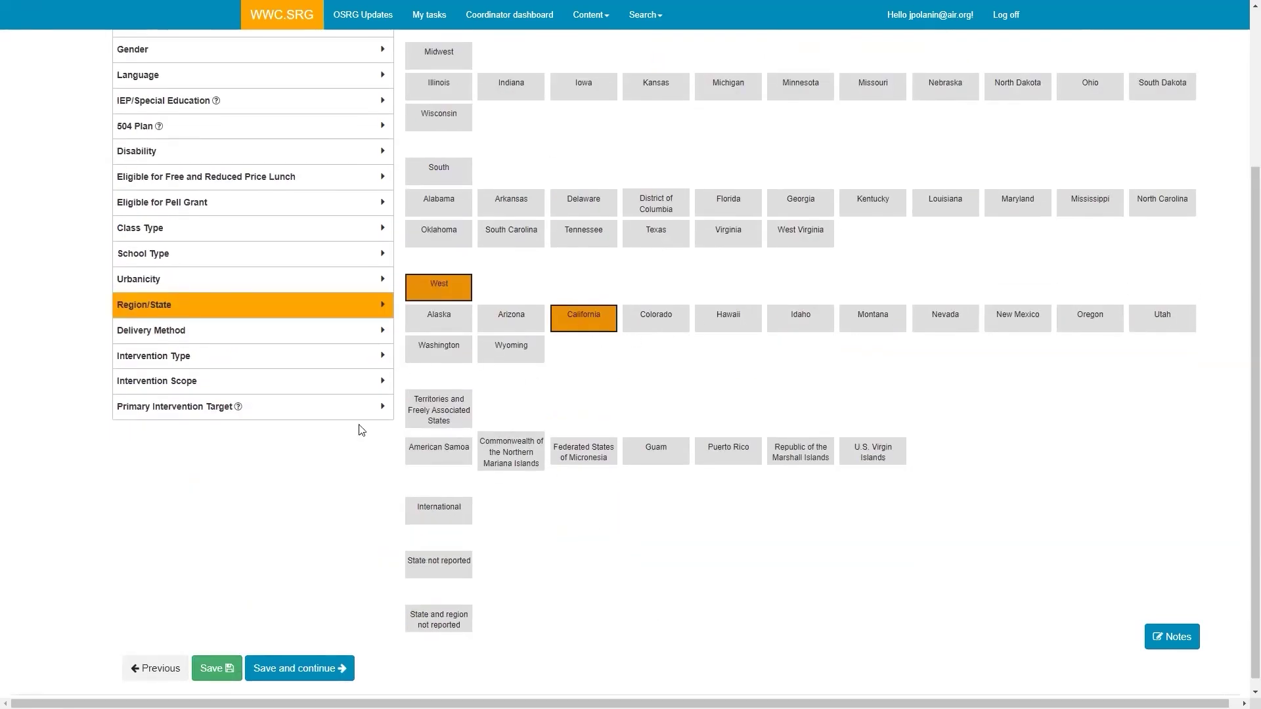
{"action": "left_click", "coordinate": [143, 331]}
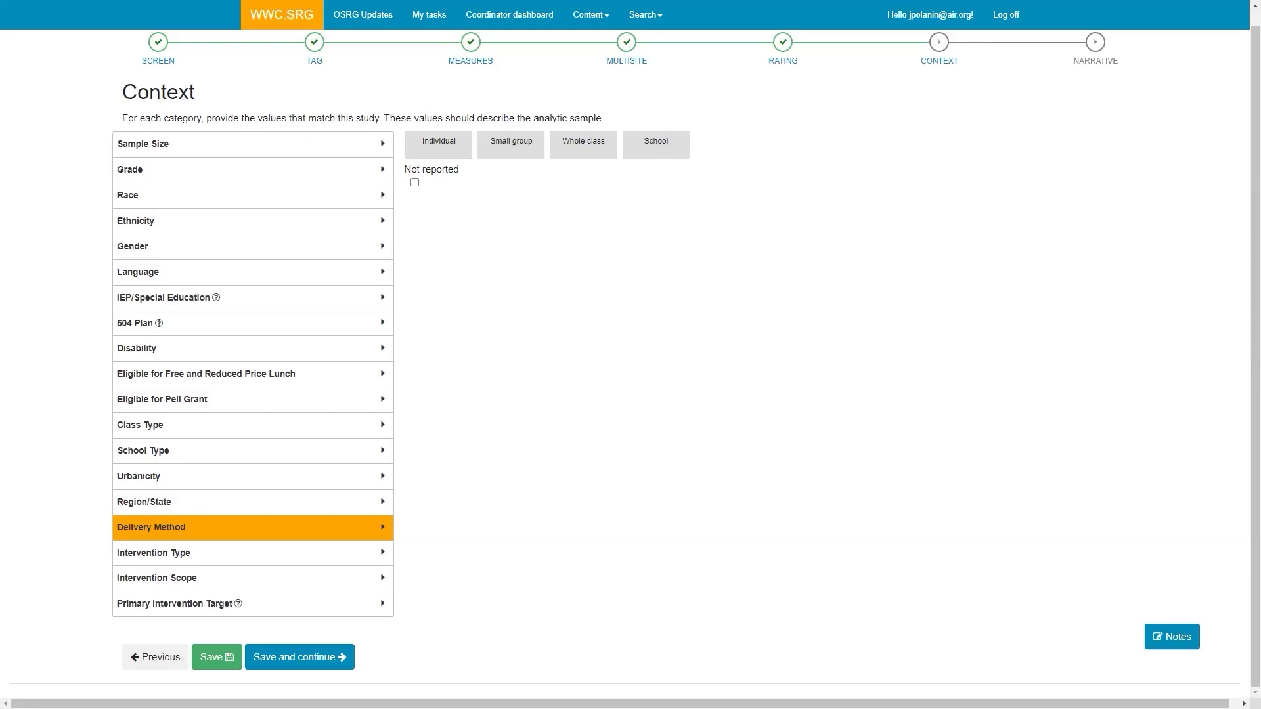
{"action": "left_click", "coordinate": [579, 152]}
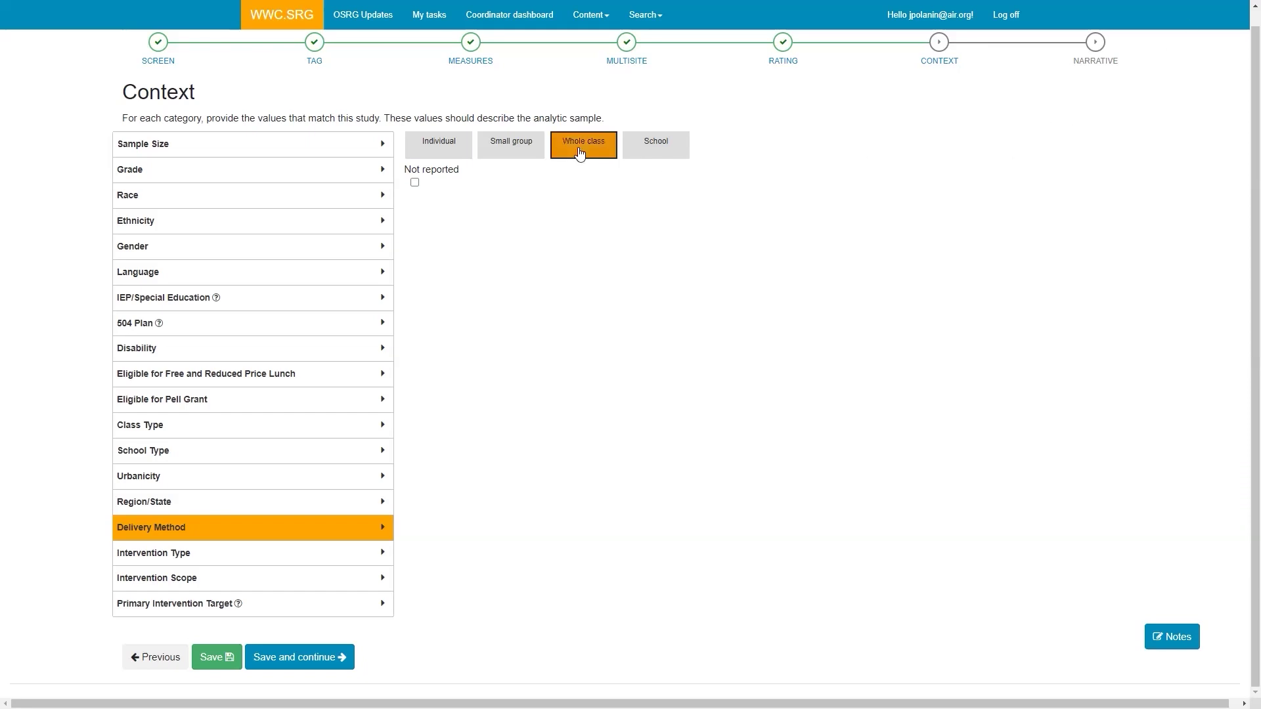
{"action": "left_click", "coordinate": [279, 554]}
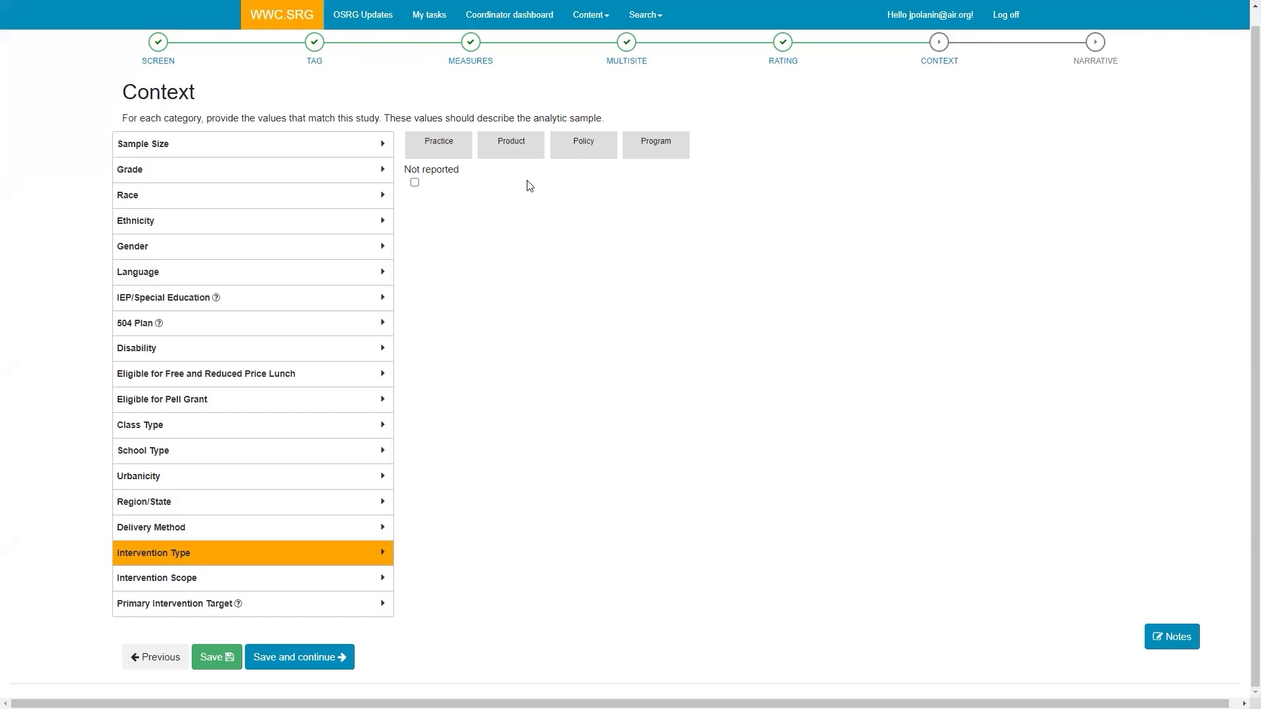
{"action": "left_click", "coordinate": [515, 147]}
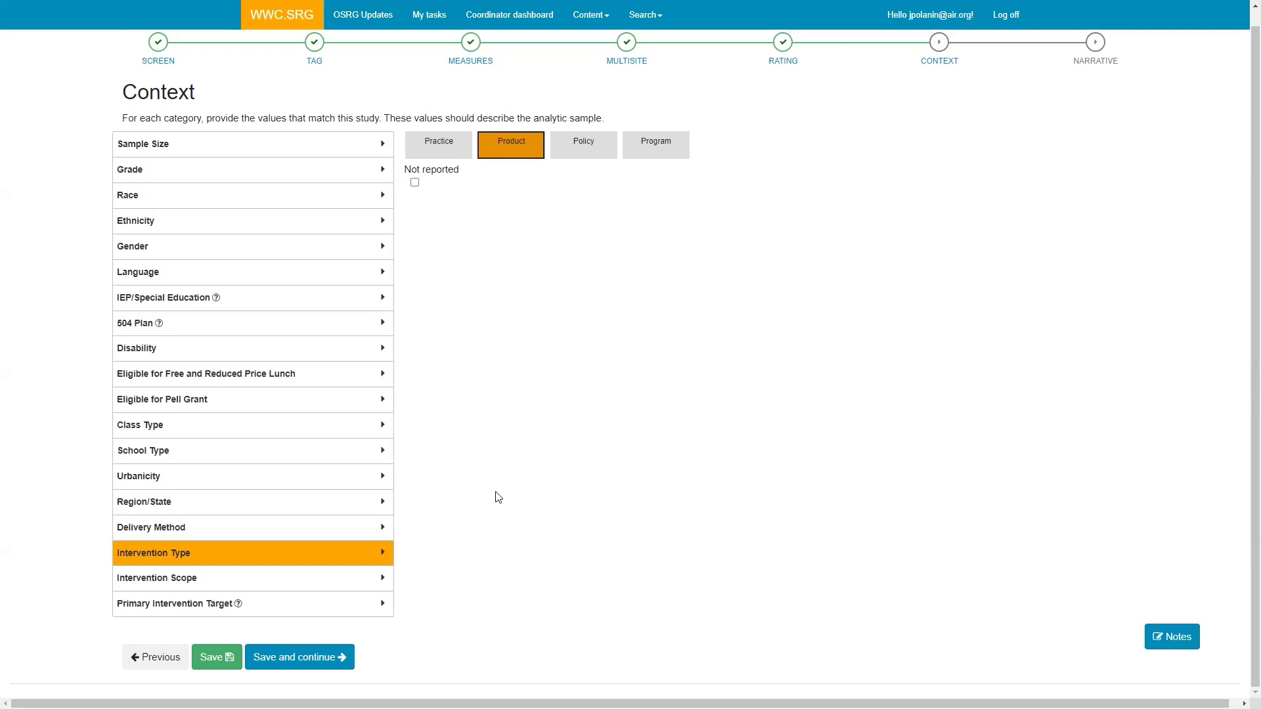
Step: Set the intervention scope to Out-of-school supplemental and the primary intervention target to Students, and save the Context section to continue to the Narrative
{"action": "left_click", "coordinate": [300, 573]}
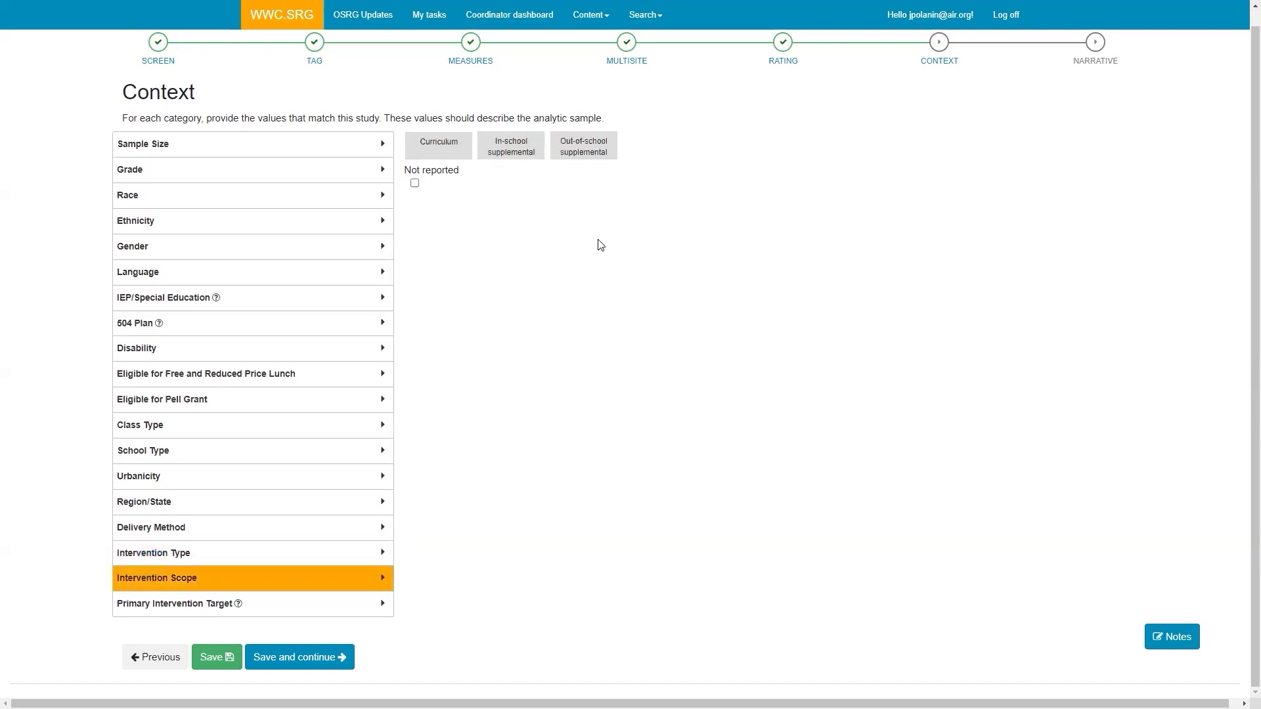
{"action": "left_click", "coordinate": [590, 140]}
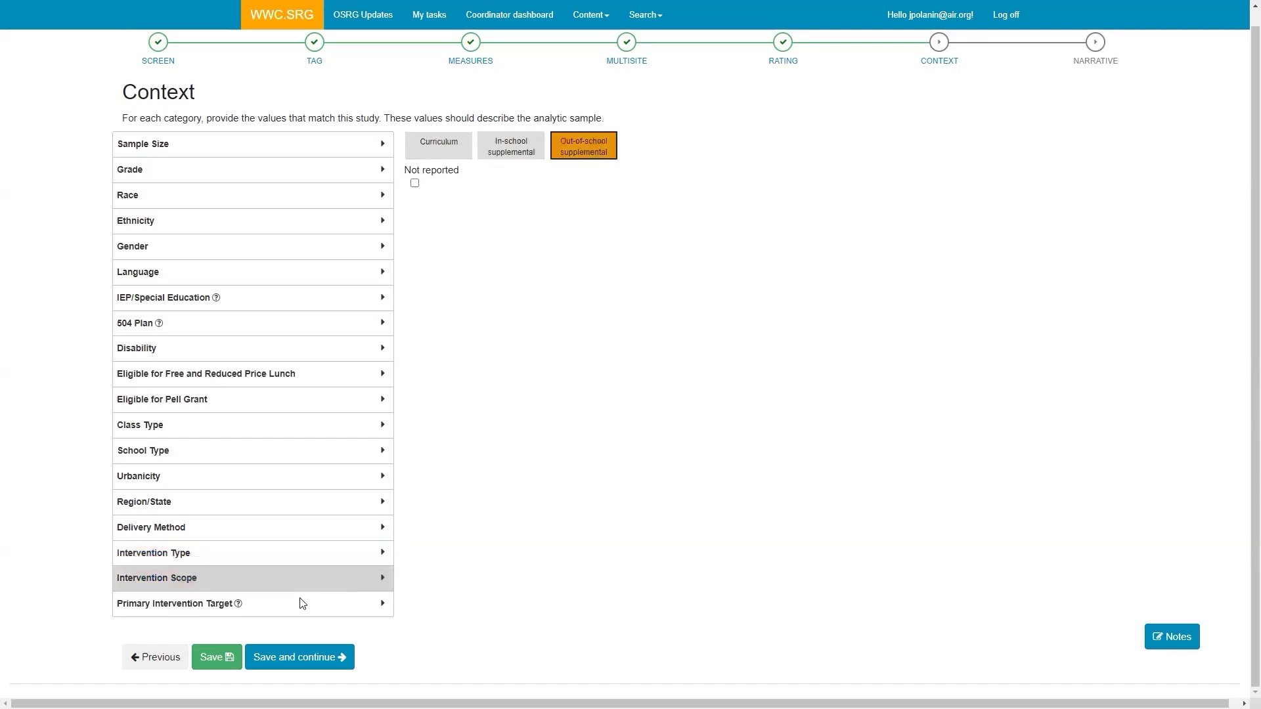
{"action": "left_click", "coordinate": [273, 605]}
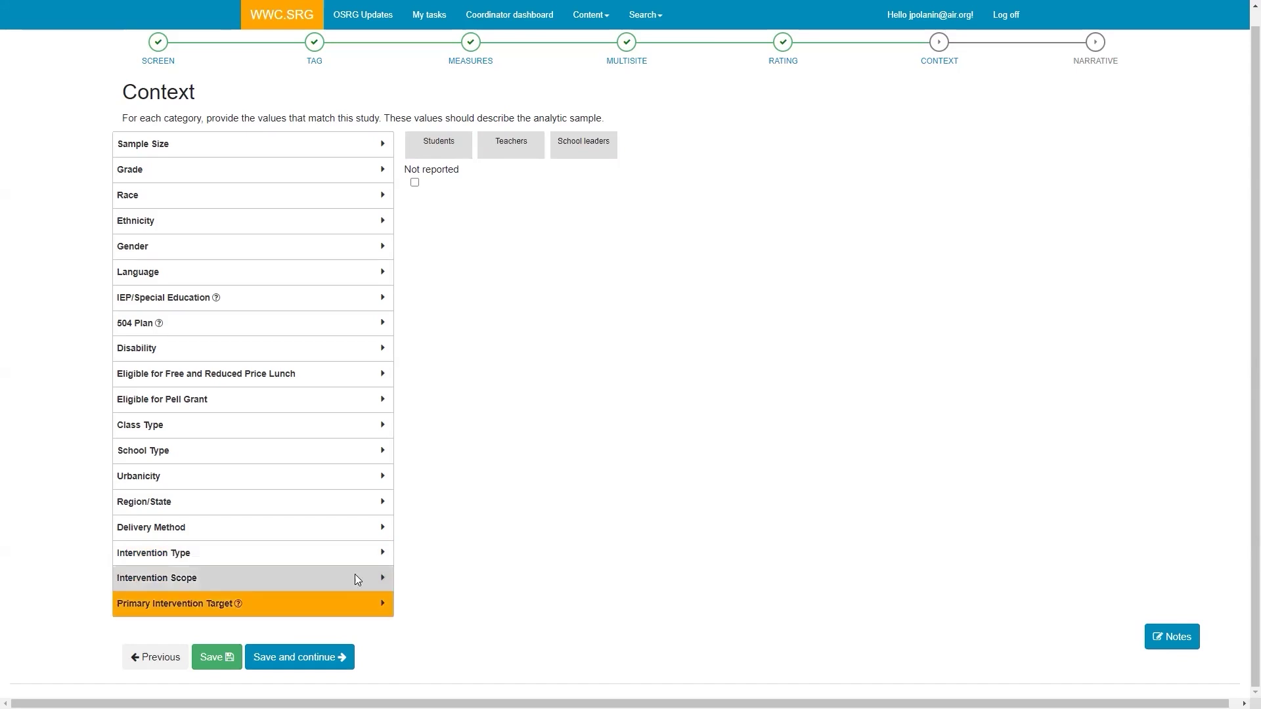
{"action": "left_click", "coordinate": [449, 148]}
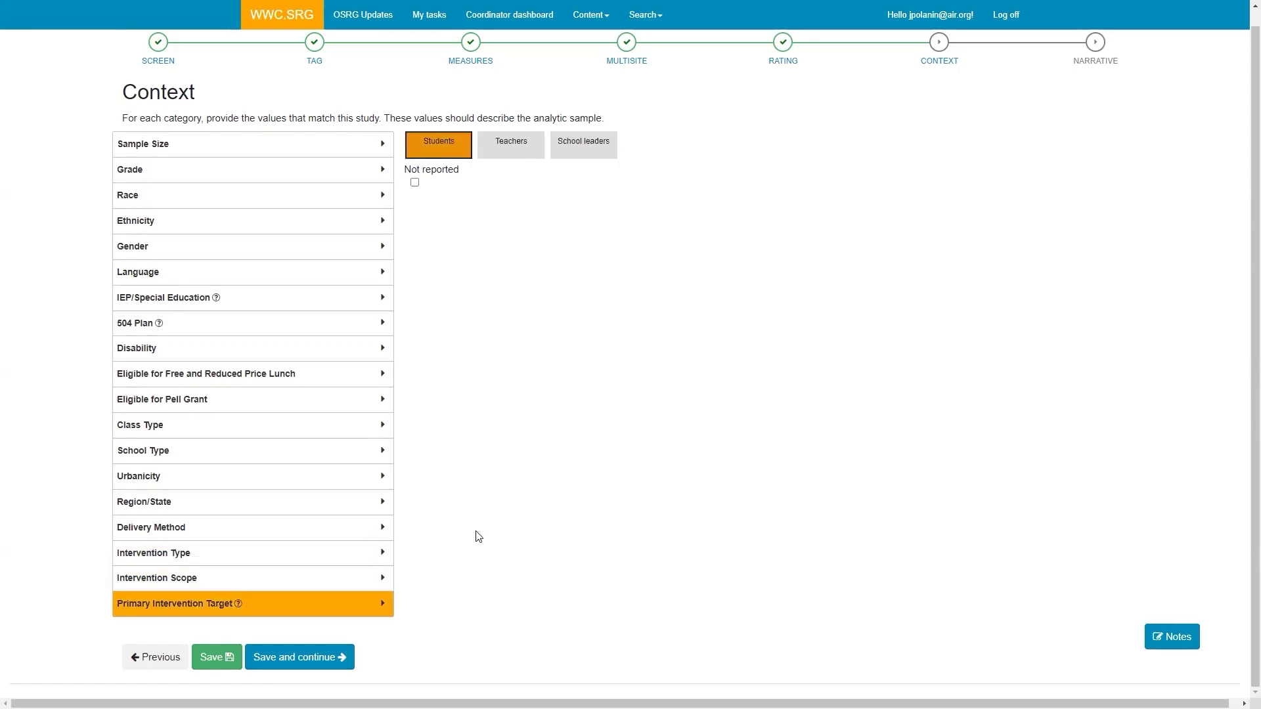
{"action": "left_click", "coordinate": [303, 659]}
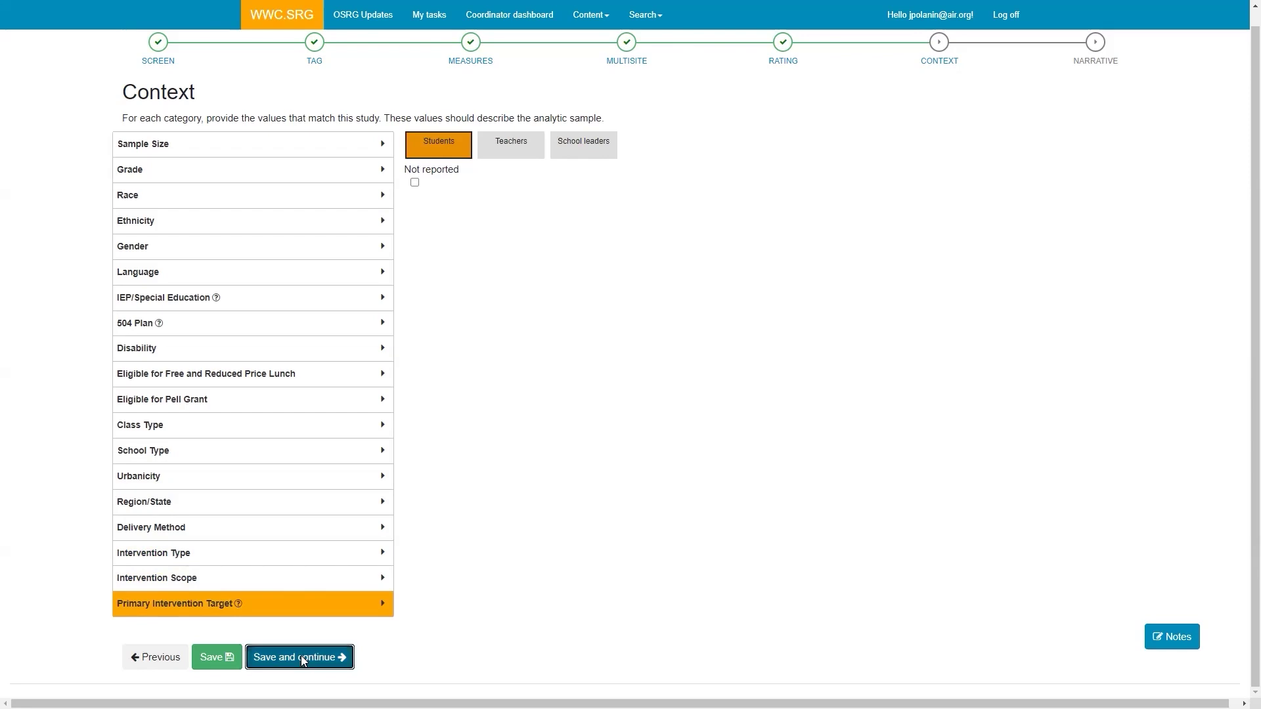
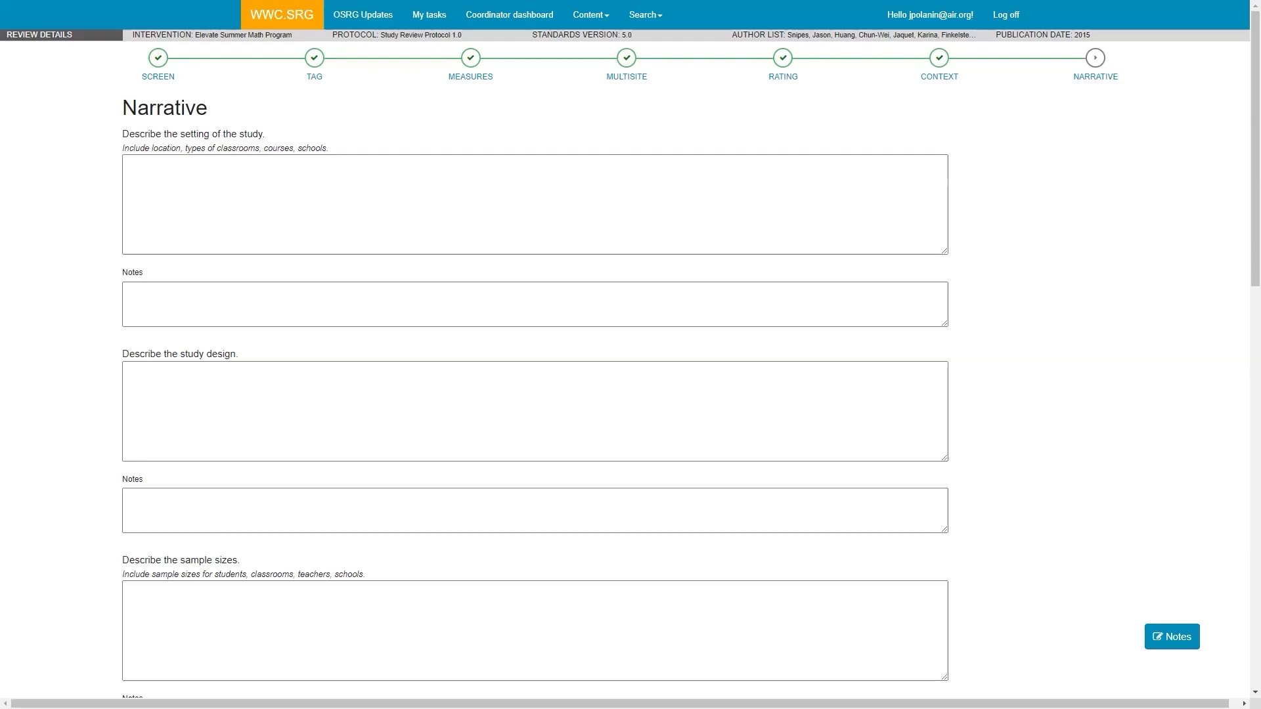
Step: Describe the setting as eight suburban middle schools in six California districts and the design as a randomized controlled trial of the Elevate Summer Math Program
{"action": "left_click", "coordinate": [346, 211]}
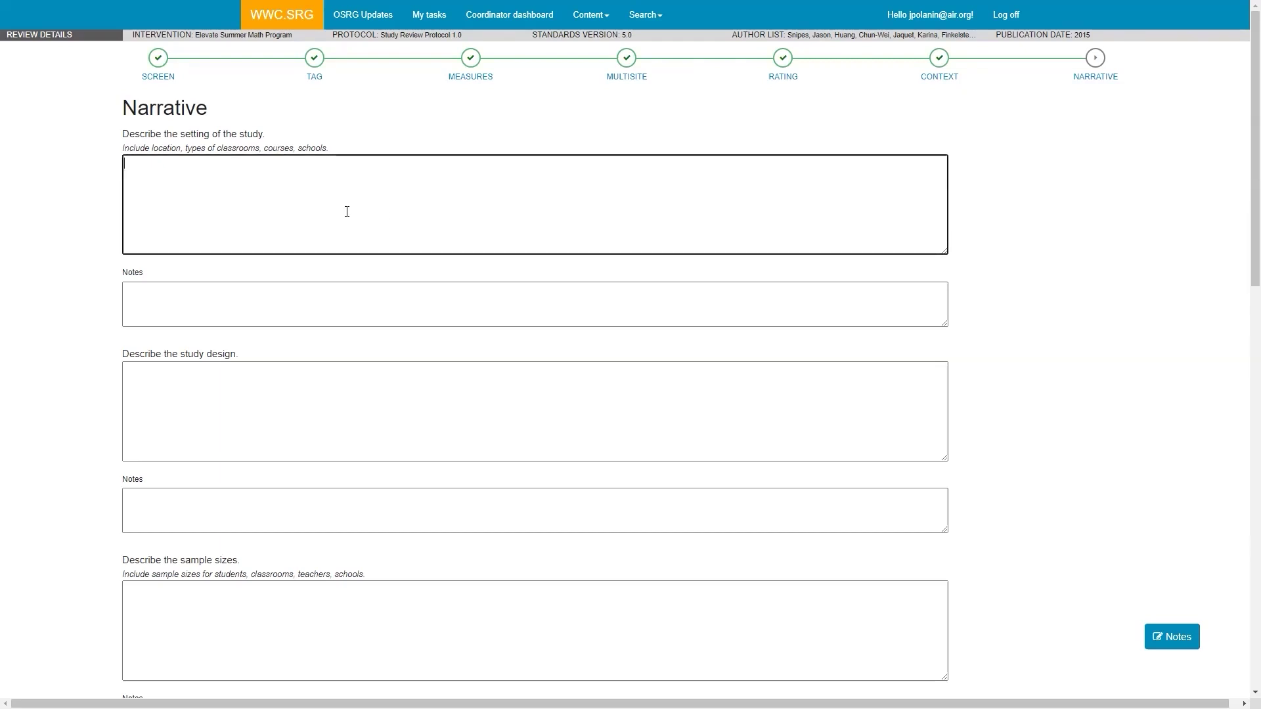
{"action": "type", "text": "The study took place across eight middle schools in six districts located in California. These schools were located in suburban communities and students attended the summer school program of their normal campus or a nearby campus."}
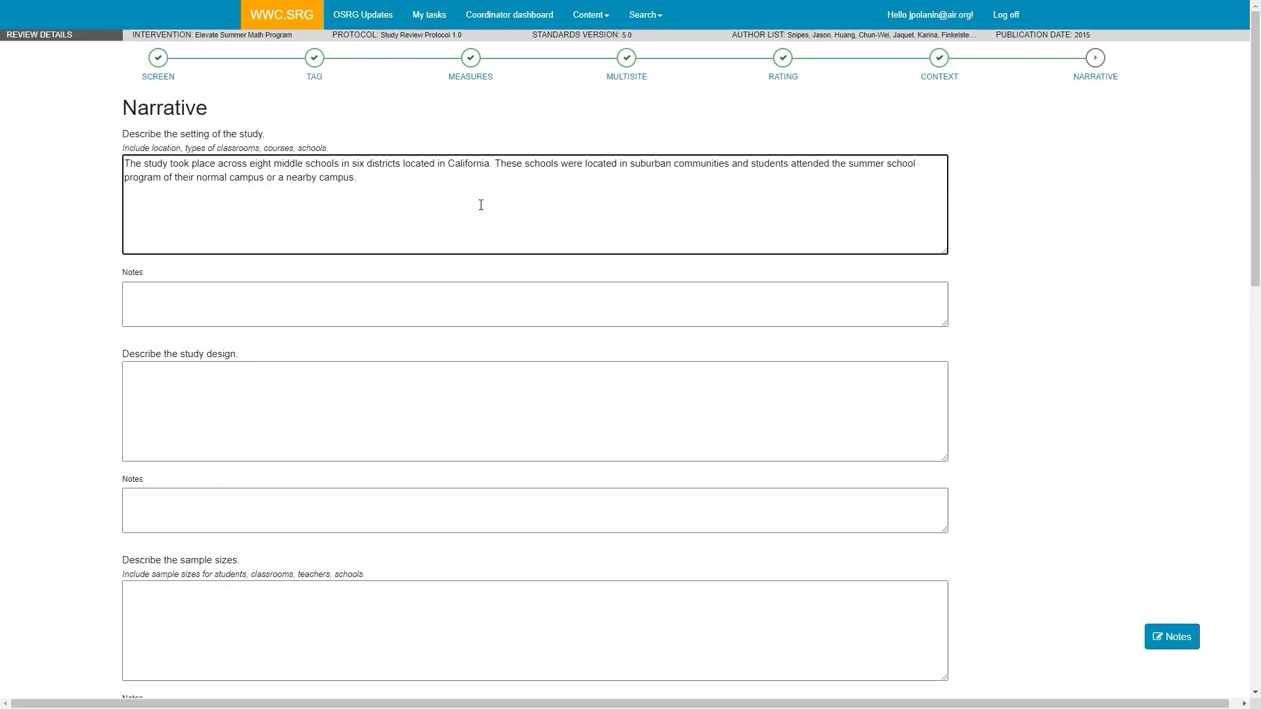
{"action": "scroll", "coordinate": [976, 431], "scroll_direction": "down", "scroll_amount": 2}
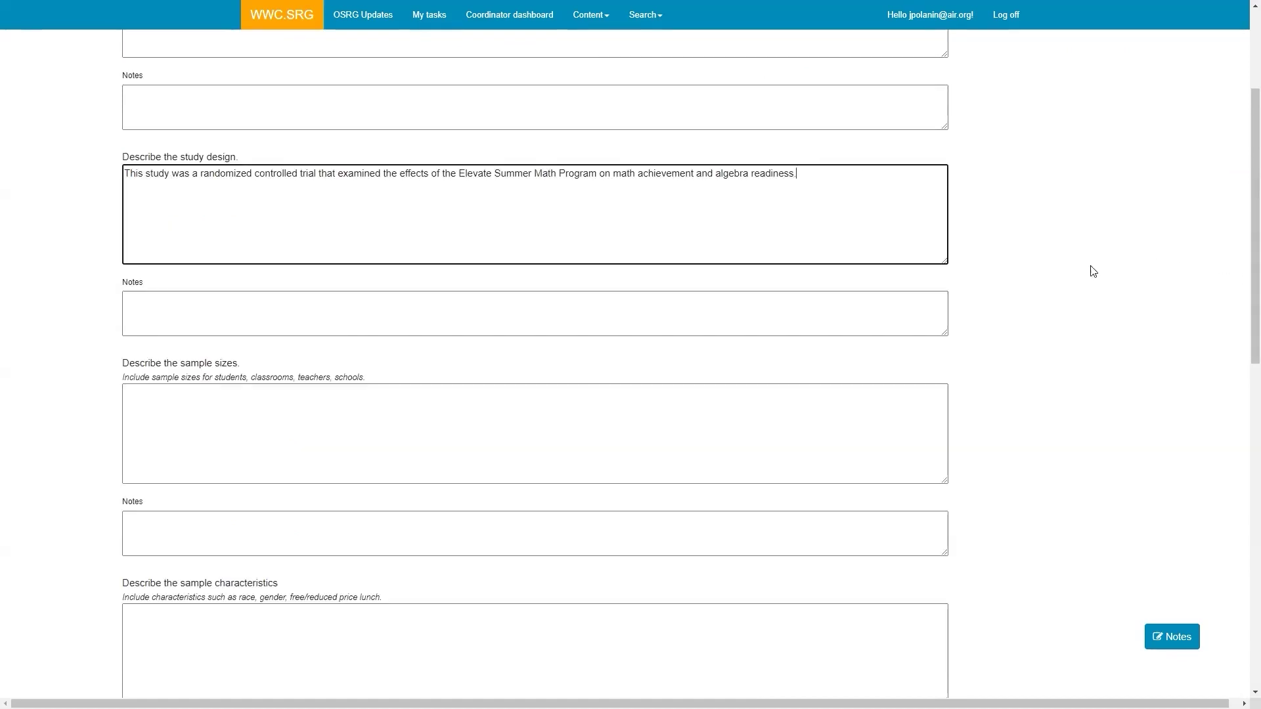
{"action": "left_click", "coordinate": [1075, 273]}
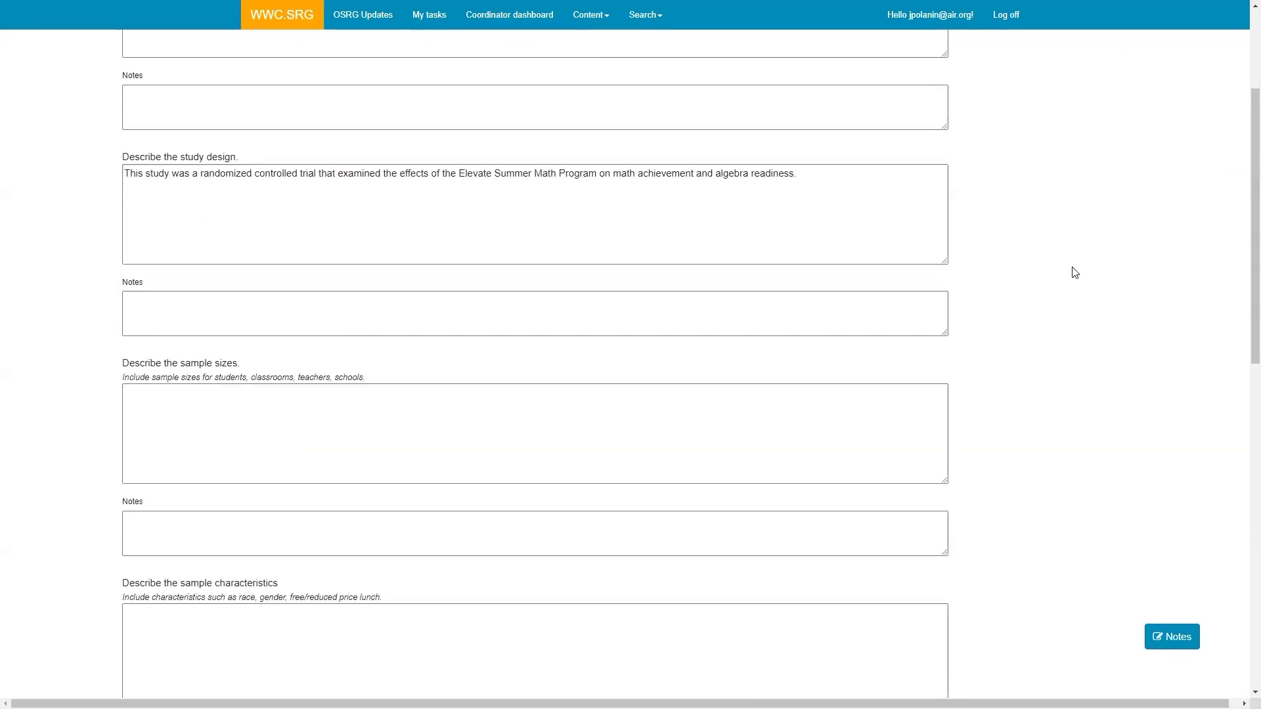
Step: Fill the sample sizes description with the text on 461 students' gender (56% male, 44% female) and their California Standards Test target ranges
{"action": "scroll", "coordinate": [1075, 272], "scroll_direction": "down", "scroll_amount": 4}
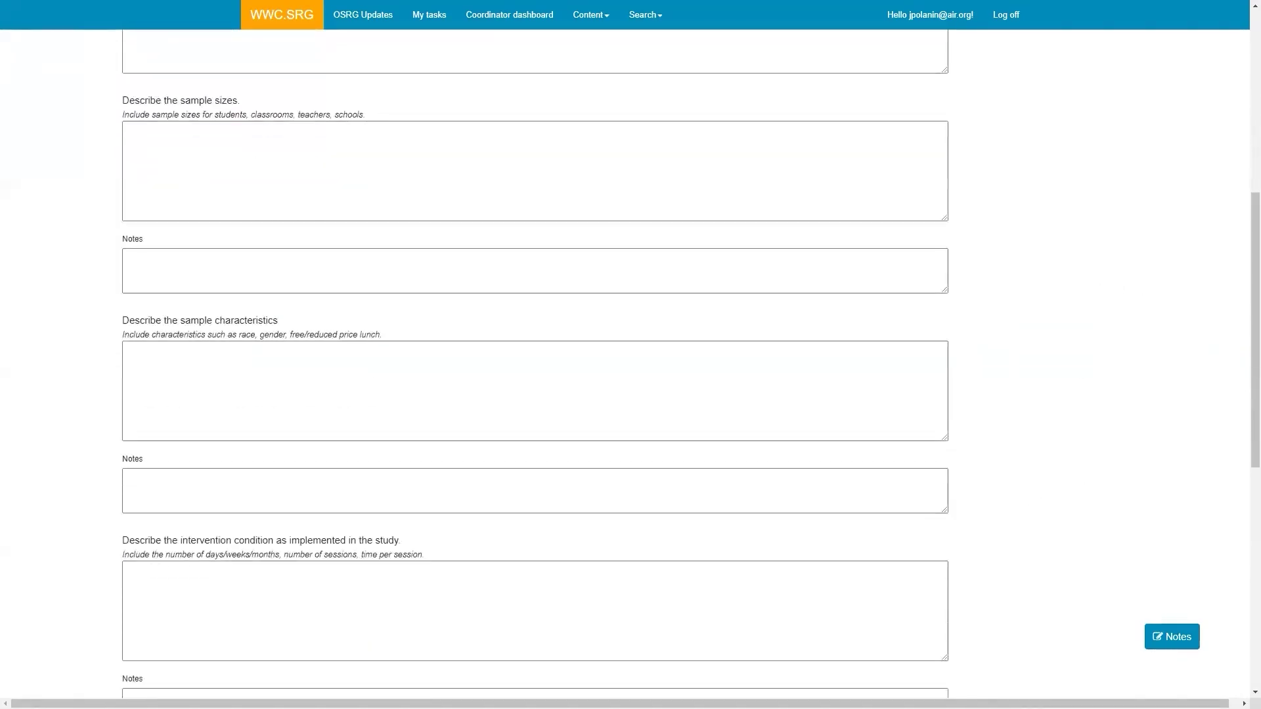
{"action": "left_click", "coordinate": [322, 154]}
{"action": "type", "text": "Of the 461 students who indicated their gender, 56% were male and 44% were female. Based on the math portion of the California Standards Test they completed in the prior school year, 53% of the students fell into the target range of the intervention (35% high basic and 18% low proficient). The remainder of the students either scored below the target range for the intervention (29%) or above the range (17%)."}
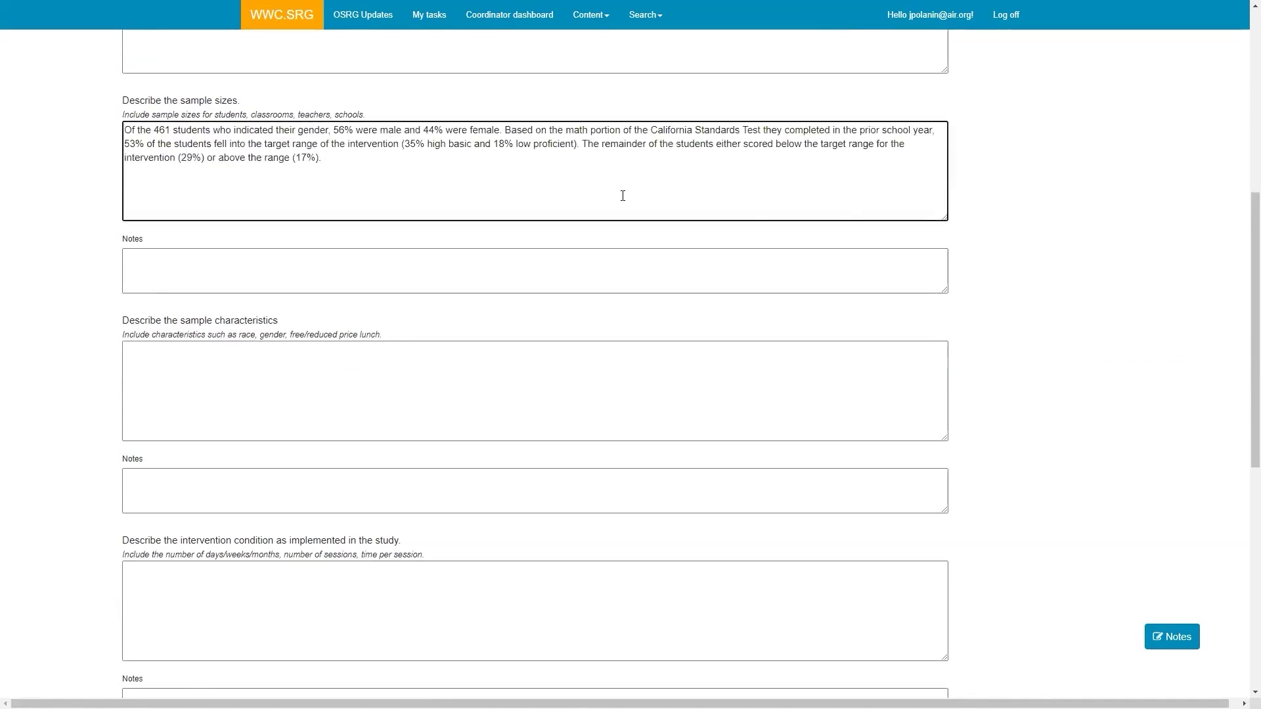
Step: Add the note "Details drawn from page A-1." under the study setting description
{"action": "scroll", "coordinate": [478, 262], "scroll_direction": "up", "scroll_amount": 6}
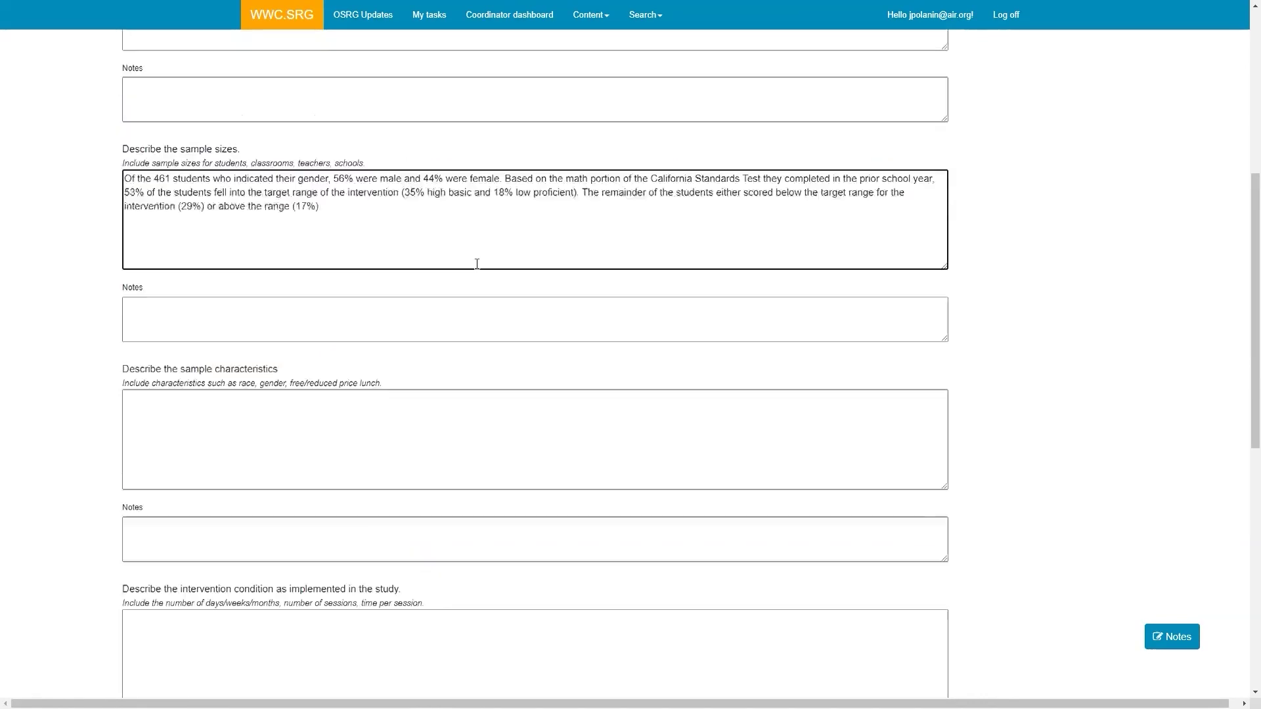
{"action": "left_click", "coordinate": [466, 238]}
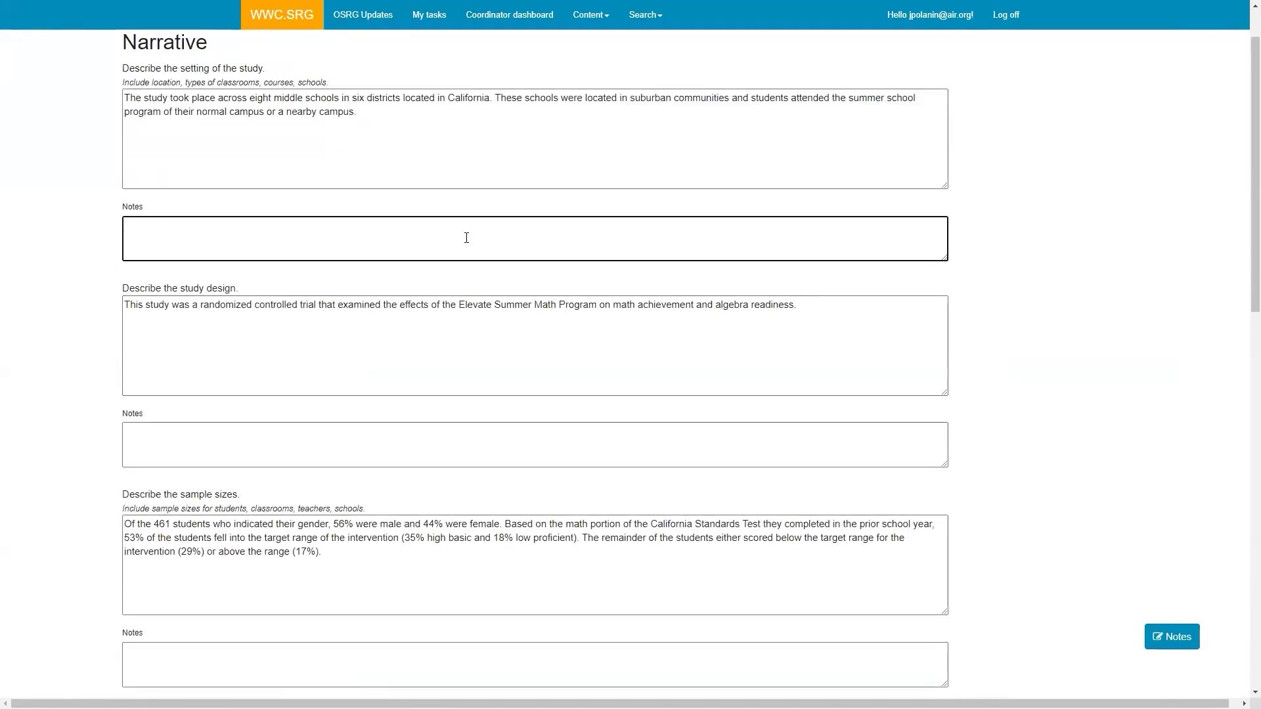
{"action": "type", "text": "Details drawn from page A"}
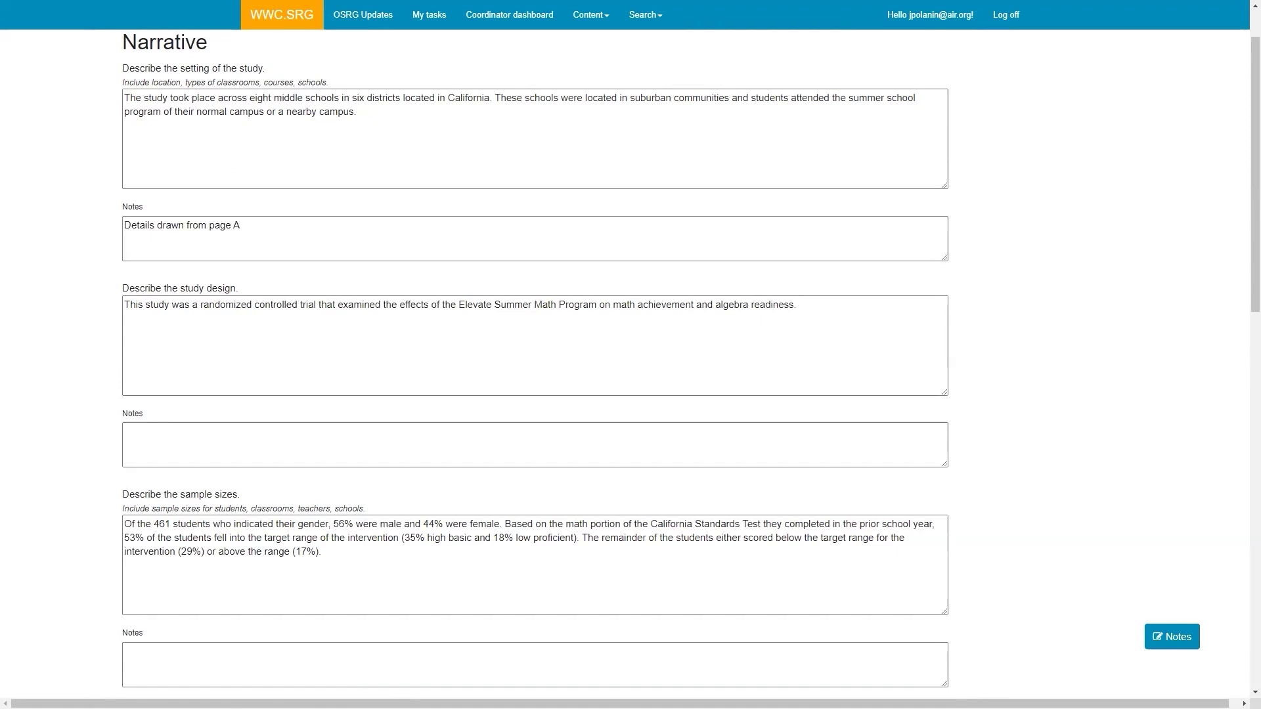
{"action": "left_click", "coordinate": [334, 227]}
{"action": "type", "text": "-1."}
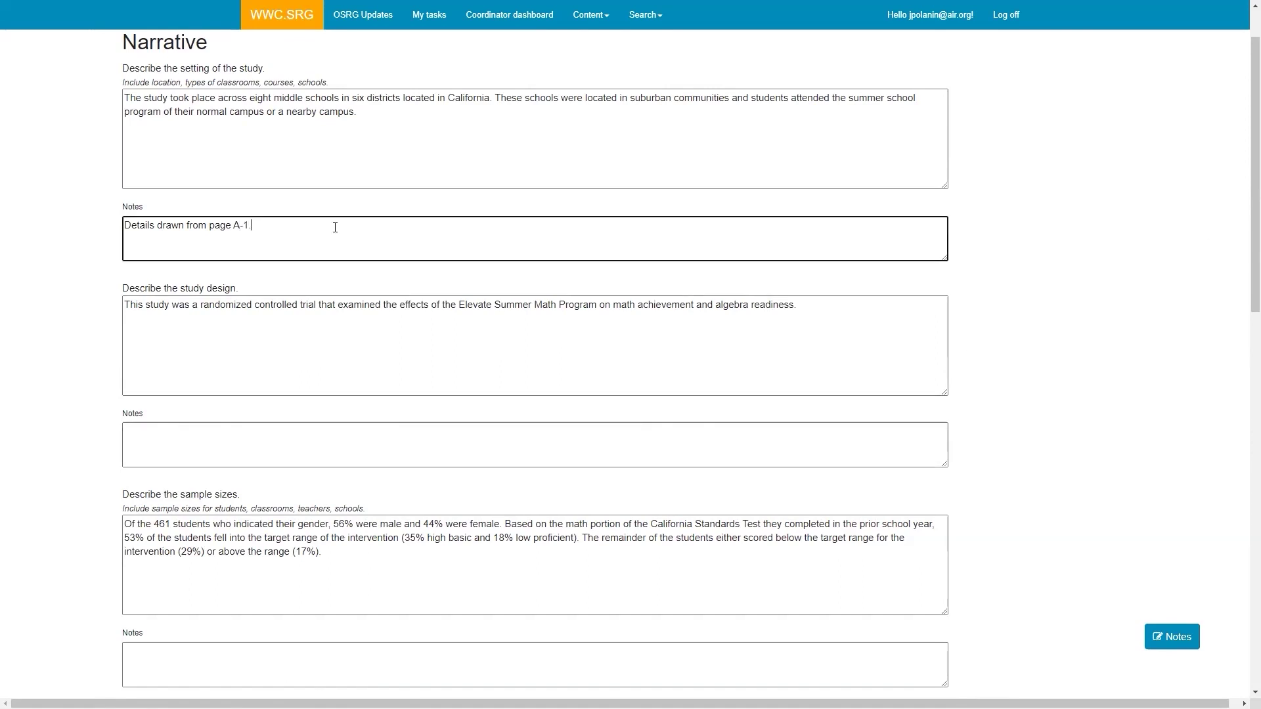
Step: Add the note "From the summary on i-ii." under the study design description
{"action": "left_click", "coordinate": [294, 434]}
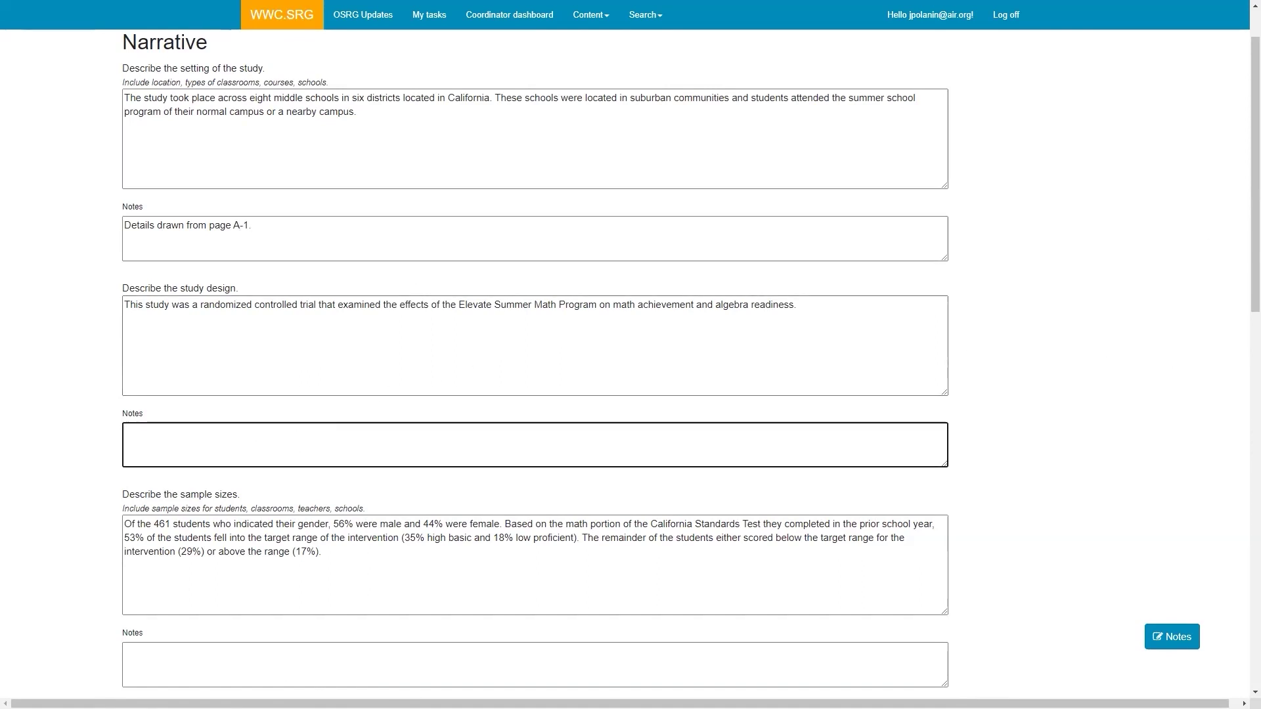
{"action": "key", "text": "alt+Tab"}
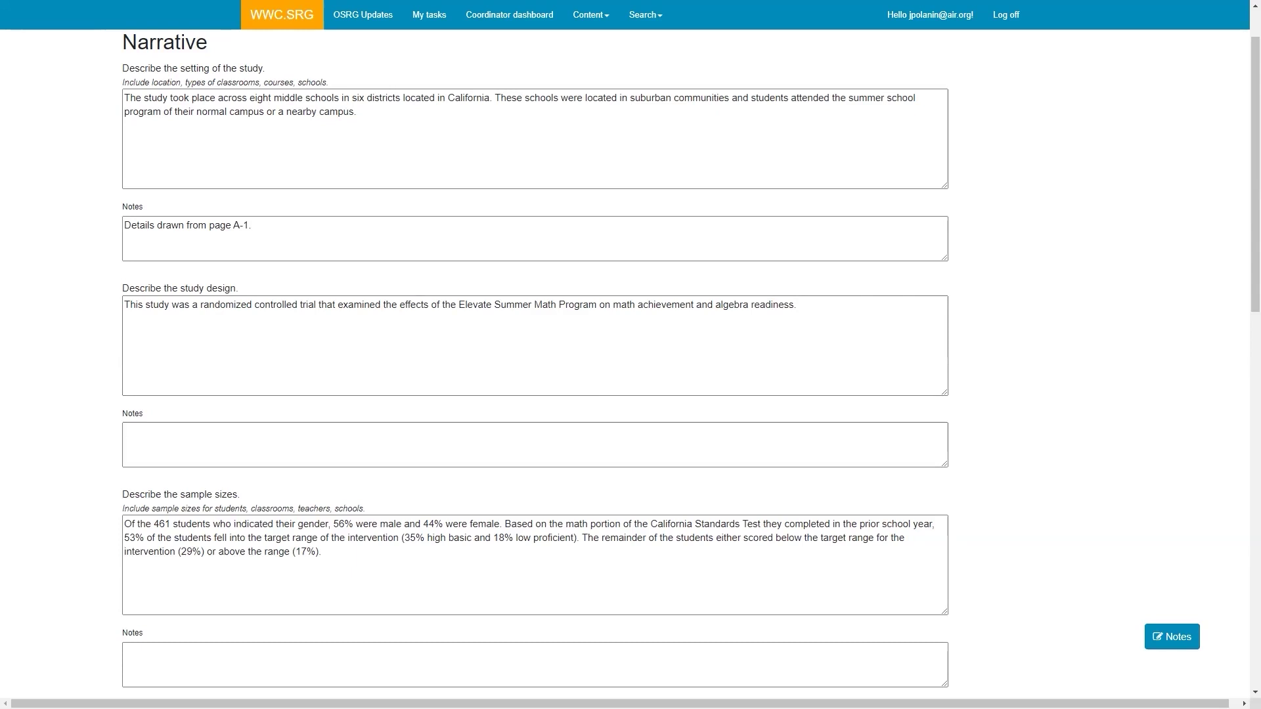
{"action": "left_click", "coordinate": [130, 440]}
{"action": "type", "text": "From the su"}
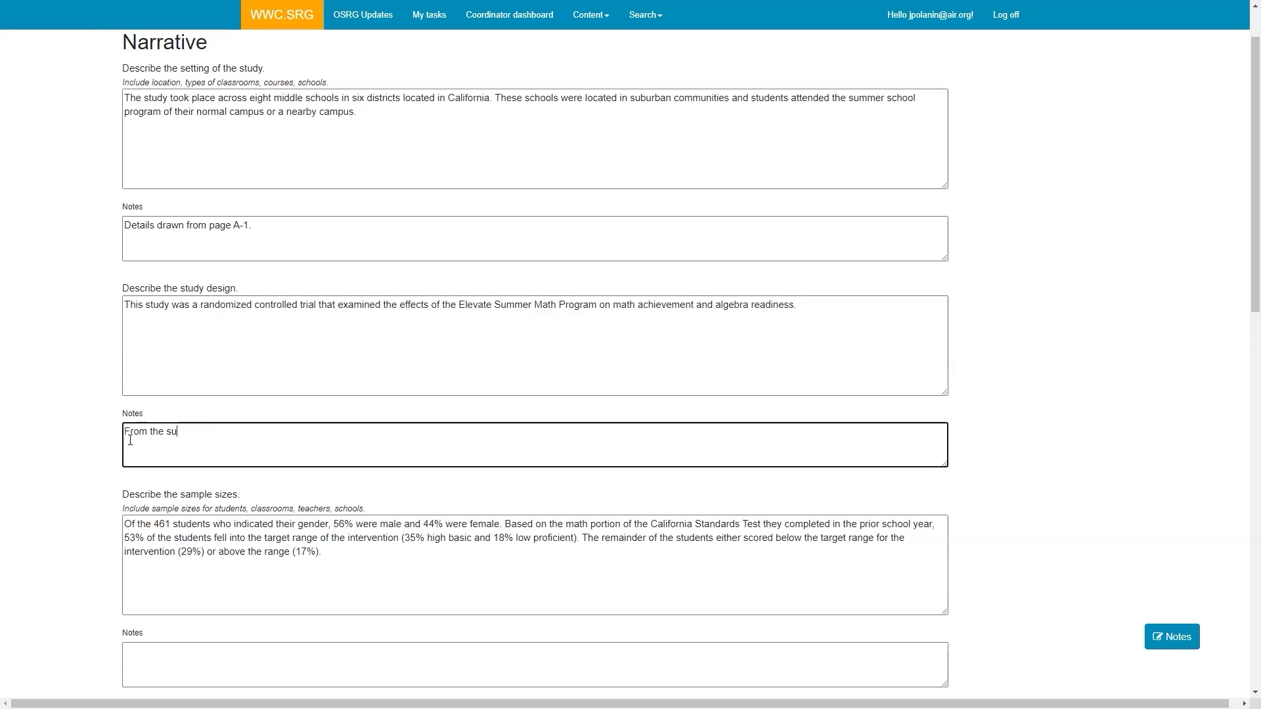
{"action": "type", "text": "mmary on i-ii."}
Step: Enter "A-1 and A-2" as the source note under the sample sizes description
{"action": "scroll", "coordinate": [771, 347], "scroll_direction": "down", "scroll_amount": 3}
{"action": "left_click", "coordinate": [433, 456]}
{"action": "type", "text": "A-1 and A-2"}
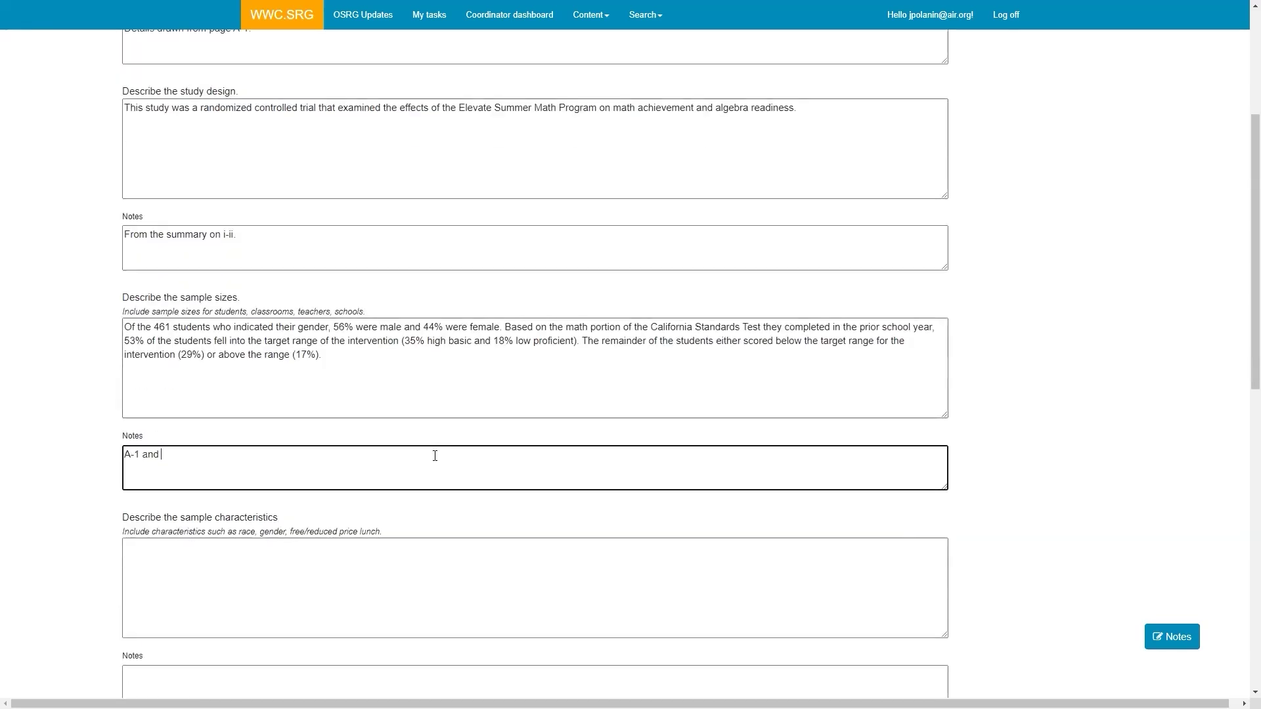
{"action": "key", "text": "Home"}
{"action": "type", "text": "Page"}
{"action": "key", "text": "BackSpace"}
{"action": "key", "text": "BackSpace"}
{"action": "key", "text": "BackSpace"}
{"action": "key", "text": "BackSpace"}
{"action": "type", "text": "f"}
{"action": "key", "text": "BackSpace"}
{"action": "key", "text": "Tab"}
{"action": "type", "text": "f"}
{"action": "key", "text": "BackSpace"}
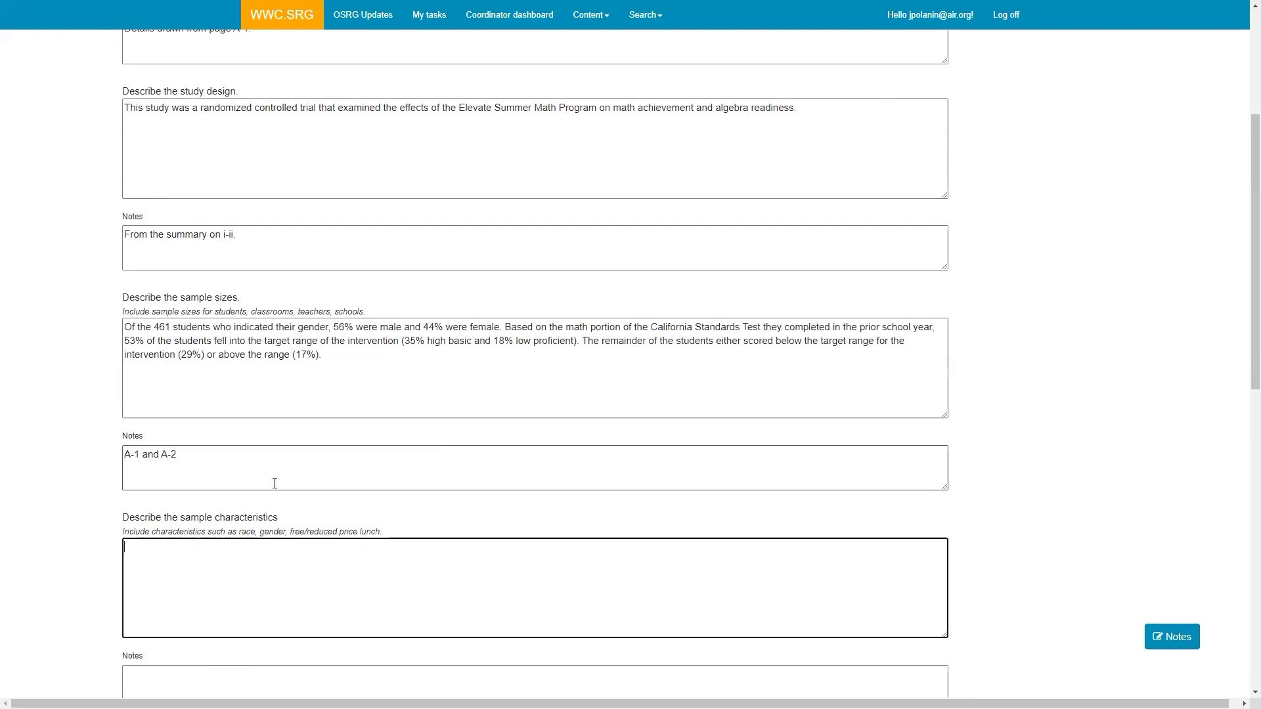
Step: Reword the sample sizes note to read "From page A-1 and A-2"
{"action": "left_click", "coordinate": [125, 459]}
{"action": "type", "text": "From page A-1 and A2"}
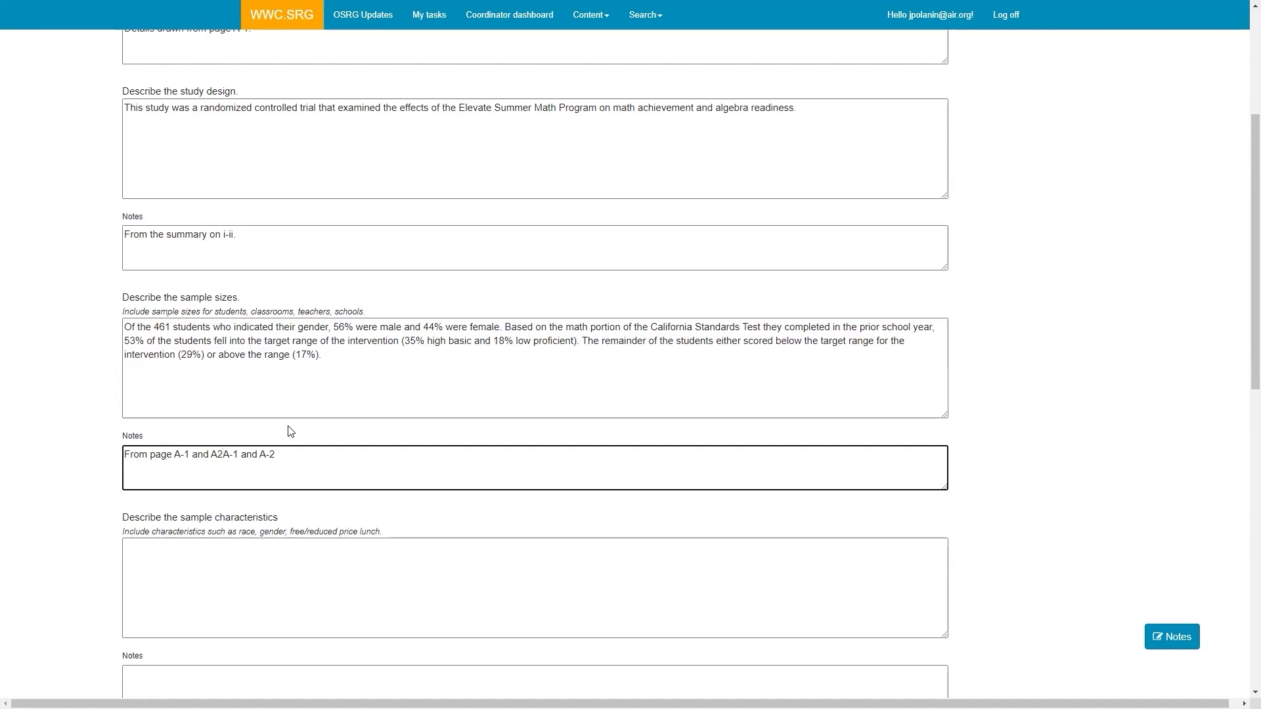
{"action": "key", "text": "BackSpace"}
{"action": "type", "text": "-2,"}
{"action": "left_click_drag", "start_coordinate": [284, 453], "coordinate": [229, 453]}
{"action": "key", "text": "BackSpace"}
{"action": "key", "text": "BackSpace"}
{"action": "key", "text": "BackSpace"}
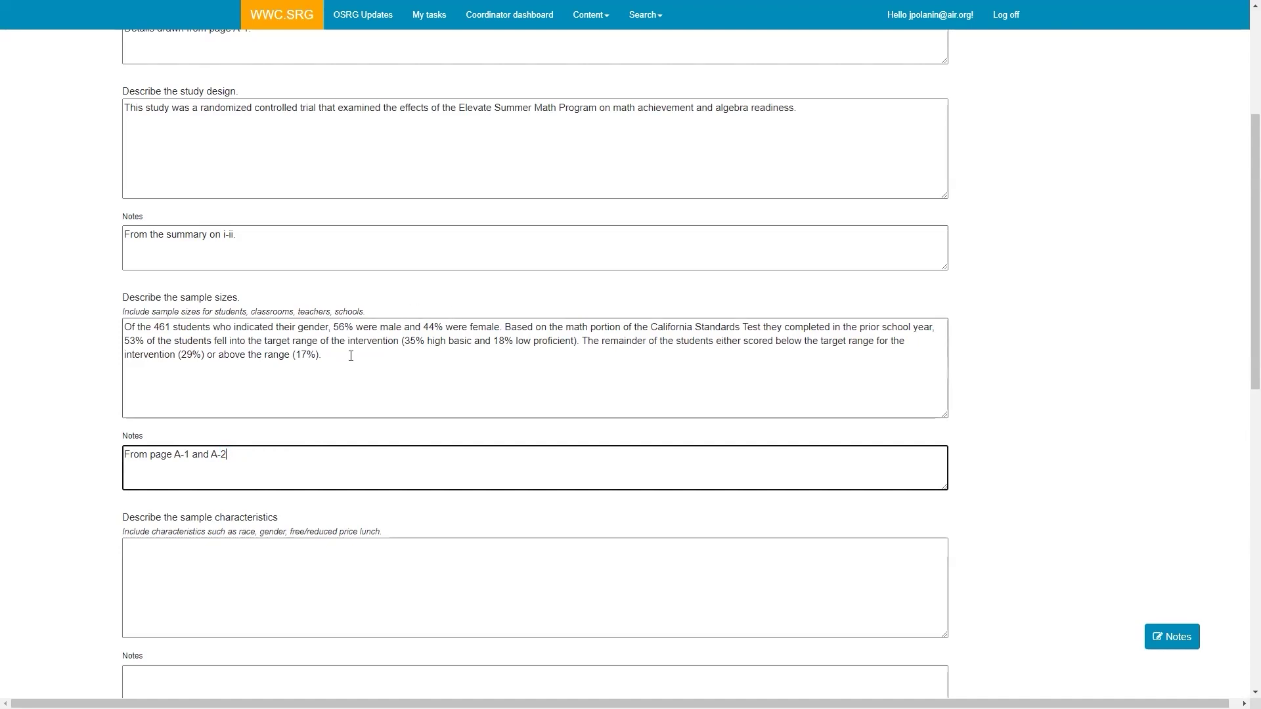
Step: Move the whole gender and test score text from the sample sizes description to the sample characteristics description
{"action": "left_click", "coordinate": [333, 327]}
{"action": "left_click", "coordinate": [400, 376], "text": "shift"}
{"action": "key", "text": "ctrl+c"}
{"action": "key", "text": "BackSpace"}
{"action": "left_click", "coordinate": [324, 563]}
{"action": "key", "text": "ctrl+v"}
{"action": "left_click_drag", "start_coordinate": [338, 341], "coordinate": [97, 335]}
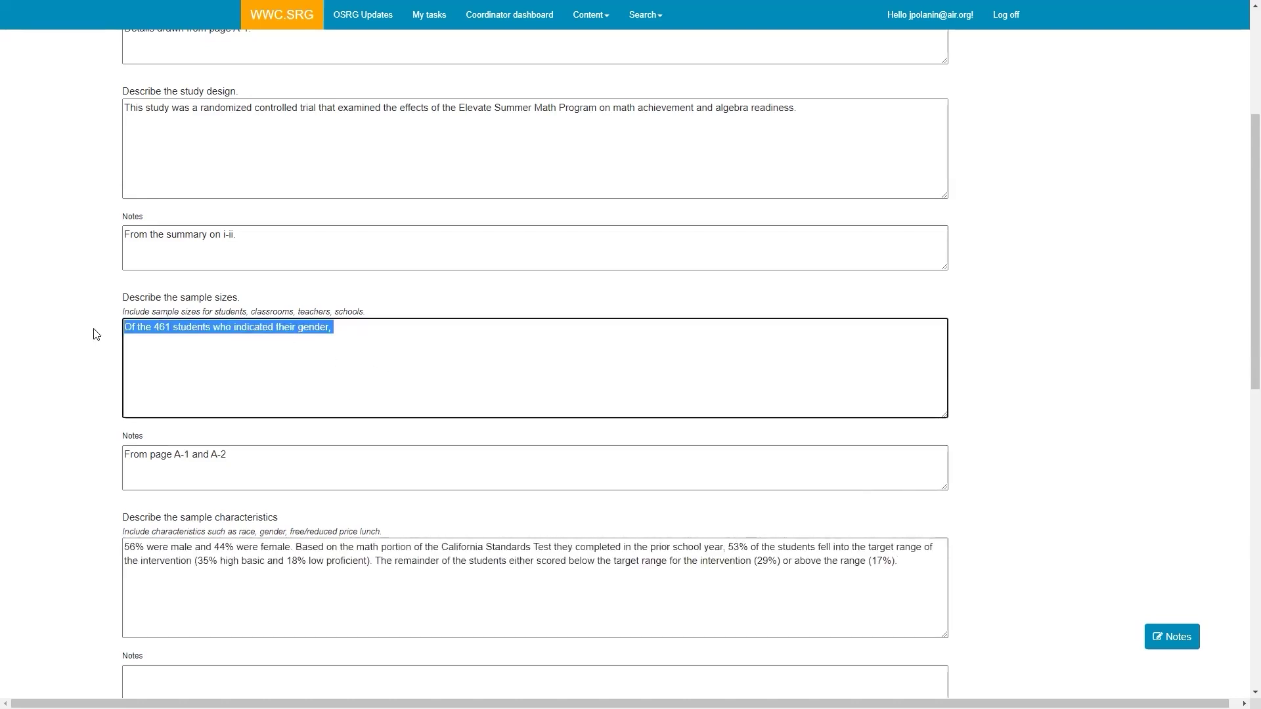
{"action": "key", "text": "ctrl+x"}
{"action": "left_click", "coordinate": [126, 547]}
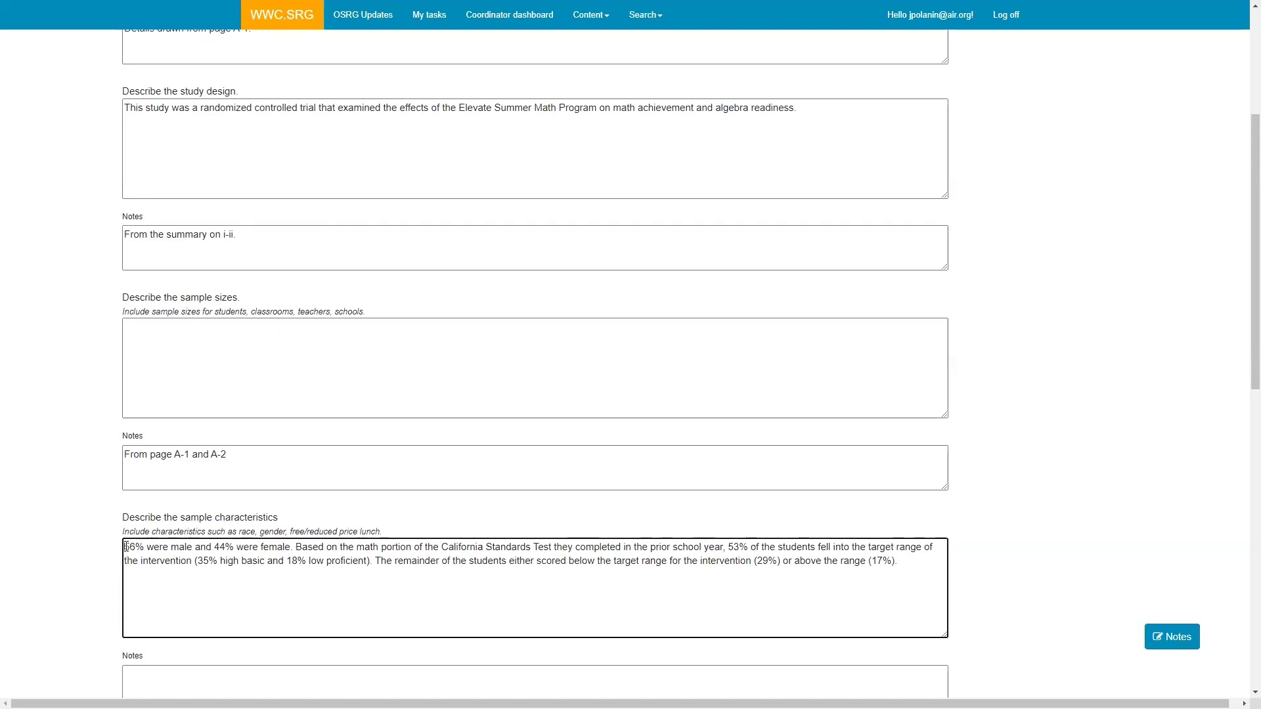
{"action": "key", "text": "ctrl+v"}
{"action": "key", "text": "Delete"}
Step: Describe the sample sizes with a randomized sample of 477 students, 239 assigned to the intervention group and 238 to the control group
{"action": "left_click", "coordinate": [236, 368]}
{"action": "type", "text": "The randomized sample included 477 students "}
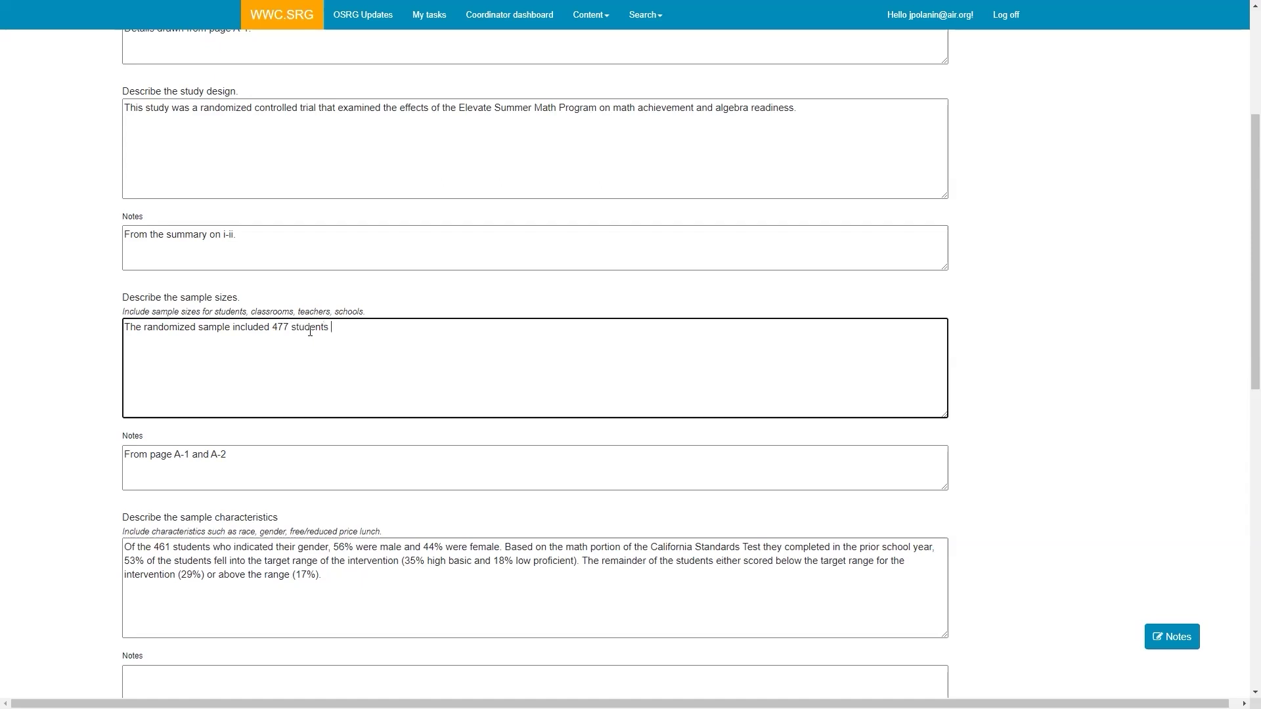
{"action": "type", "text": ", 239 assigned to the intervention"}
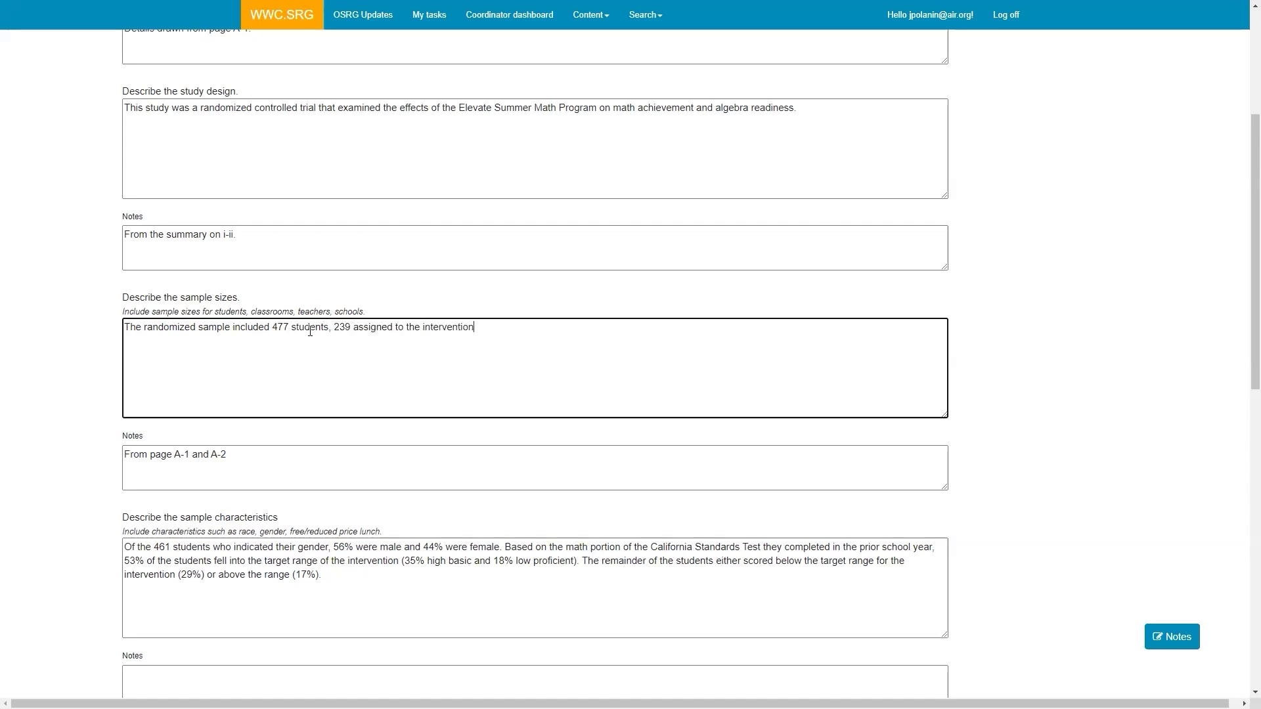
{"action": "type", "text": " group and 238 assigned to the control group"}
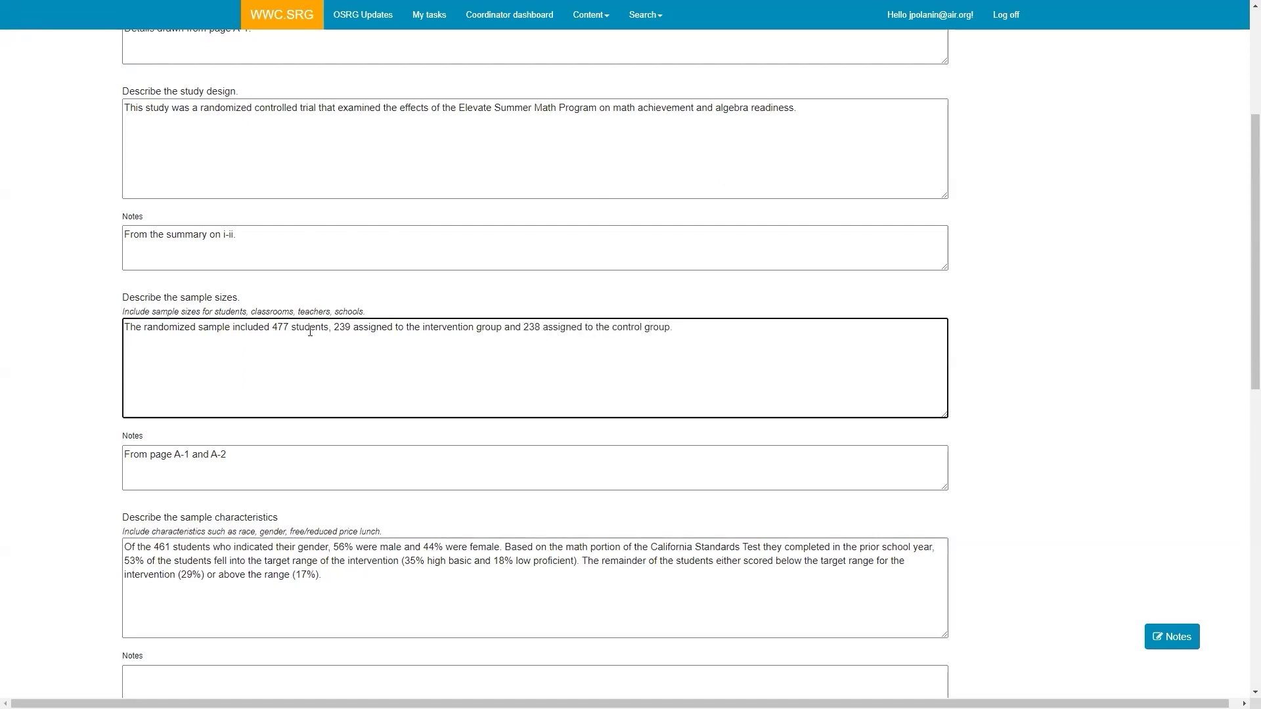
Step: Add to the sample sizes that the analytic sample included 165 students in the intervention group and 184 students in the comparison group
{"action": "type", "text": ". The analtyic sa"}
{"action": "key", "text": "BackSpace"}
{"action": "key", "text": "BackSpace"}
{"action": "key", "text": "BackSpace"}
{"action": "key", "text": "BackSpace"}
{"action": "key", "text": "BackSpace"}
{"action": "key", "text": "BackSpace"}
{"action": "key", "text": "BackSpace"}
{"action": "type", "text": "ytic sample included 165 students in the intervention group and "}
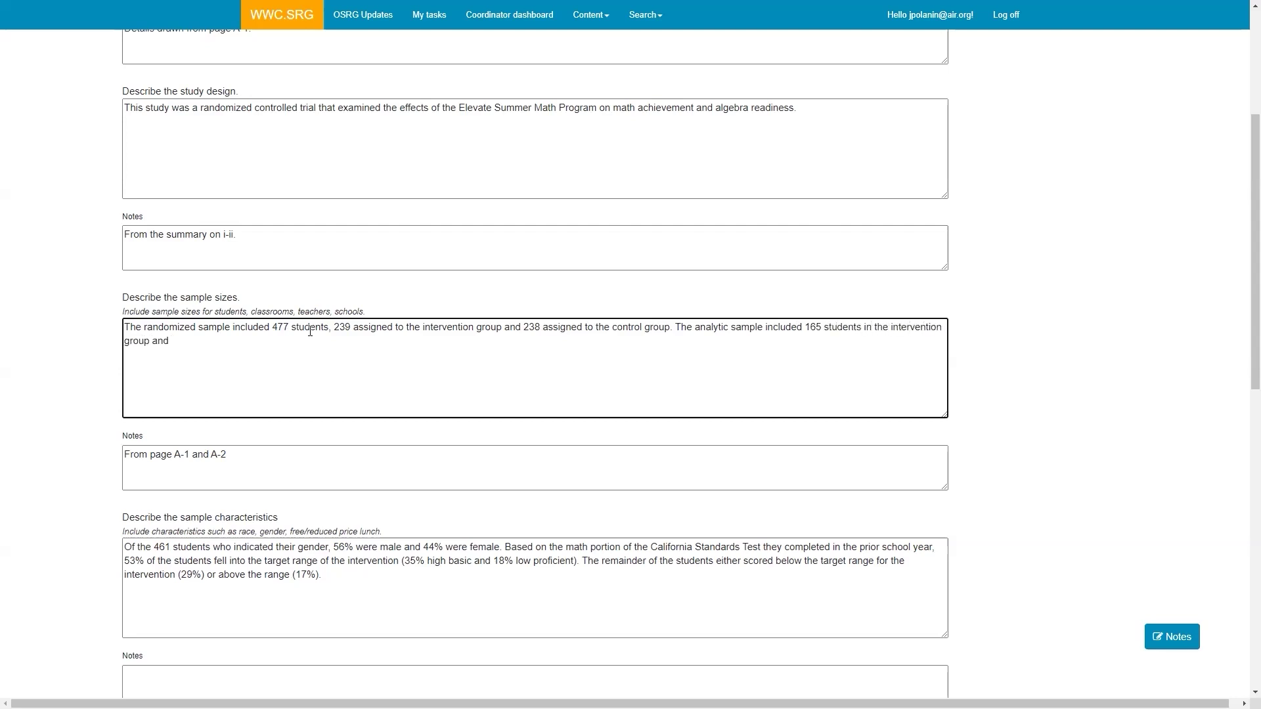
{"action": "type", "text": "184 students in the comapr"}
{"action": "key", "text": "BackSpace"}
{"action": "type", "text": "parison group."}
Step: Move the note "From page A-1 and A-2" from the sample sizes notes to the sample characteristics notes
{"action": "left_click_drag", "start_coordinate": [262, 457], "coordinate": [73, 467]}
{"action": "key", "text": "BackSpace"}
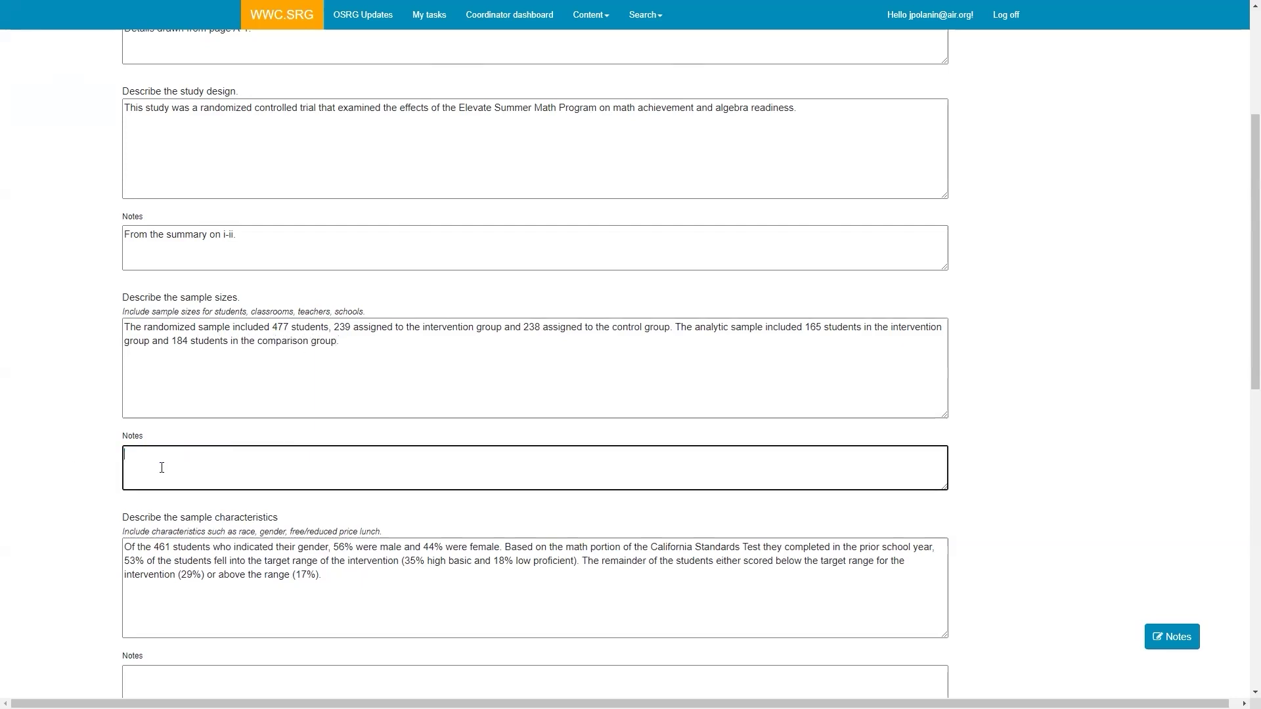
{"action": "scroll", "coordinate": [160, 467], "scroll_direction": "down", "scroll_amount": 2}
{"action": "left_click", "coordinate": [187, 544]}
{"action": "key", "text": "ctrl+v"}
Step: Add the note "Information from Figure A1 on page A-2." under the sample sizes description
{"action": "left_click", "coordinate": [230, 330]}
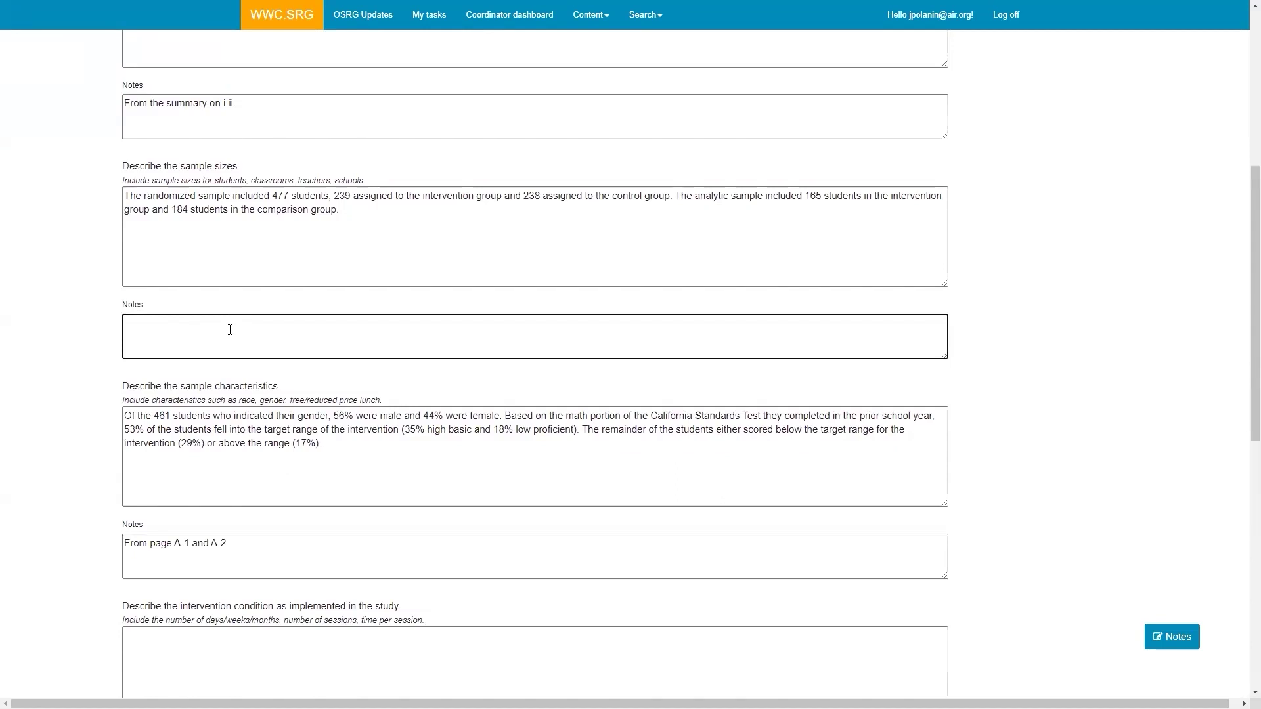
{"action": "type", "text": "Information from Figure A1 on page A-2."}
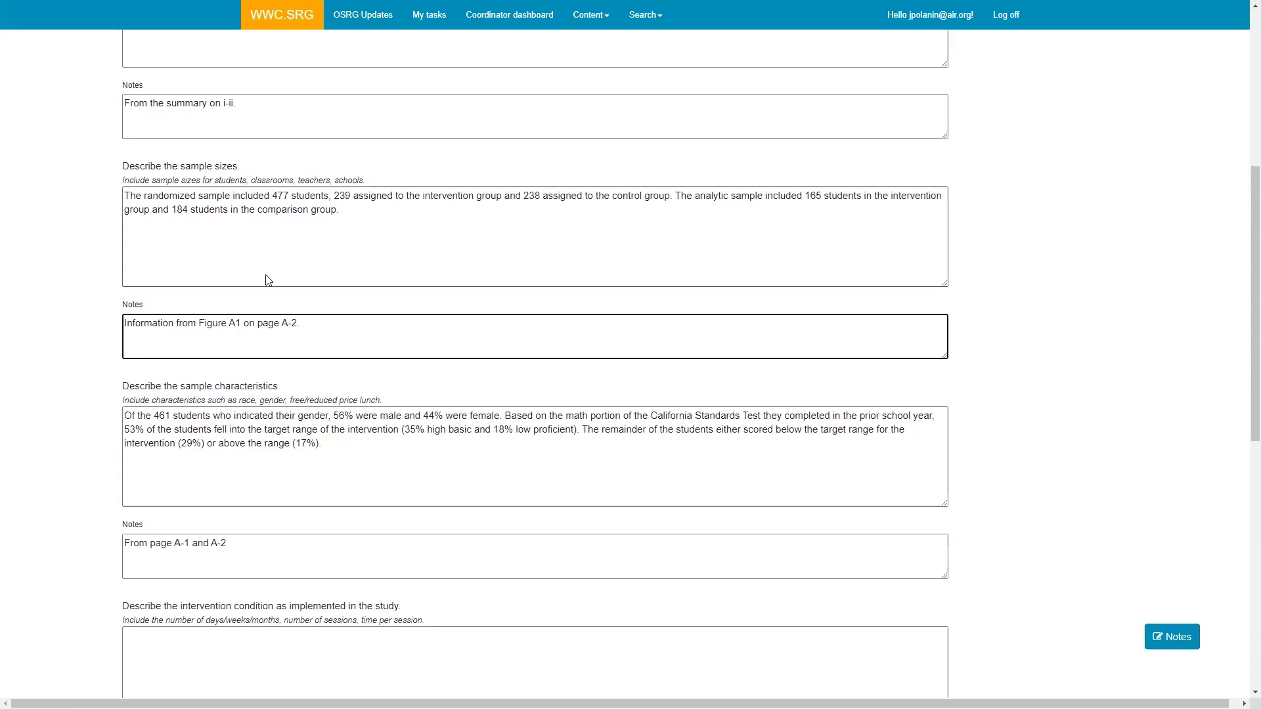
{"action": "scroll", "coordinate": [313, 338], "scroll_direction": "down", "scroll_amount": 4}
{"action": "type", "text": "."}
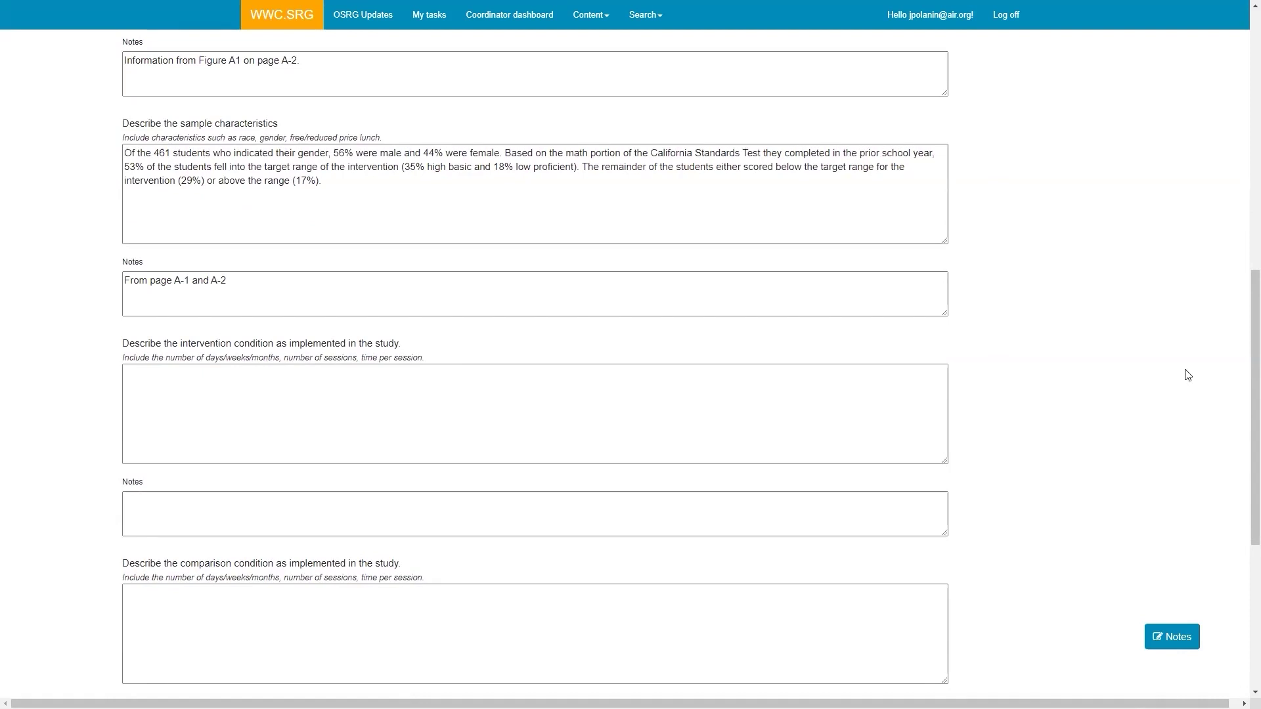
Step: Paste the Elevate Math program summary, covering the 75-hour, 4-week summer course and its four math content modules, into the intervention condition description
{"action": "left_click", "coordinate": [222, 385]}
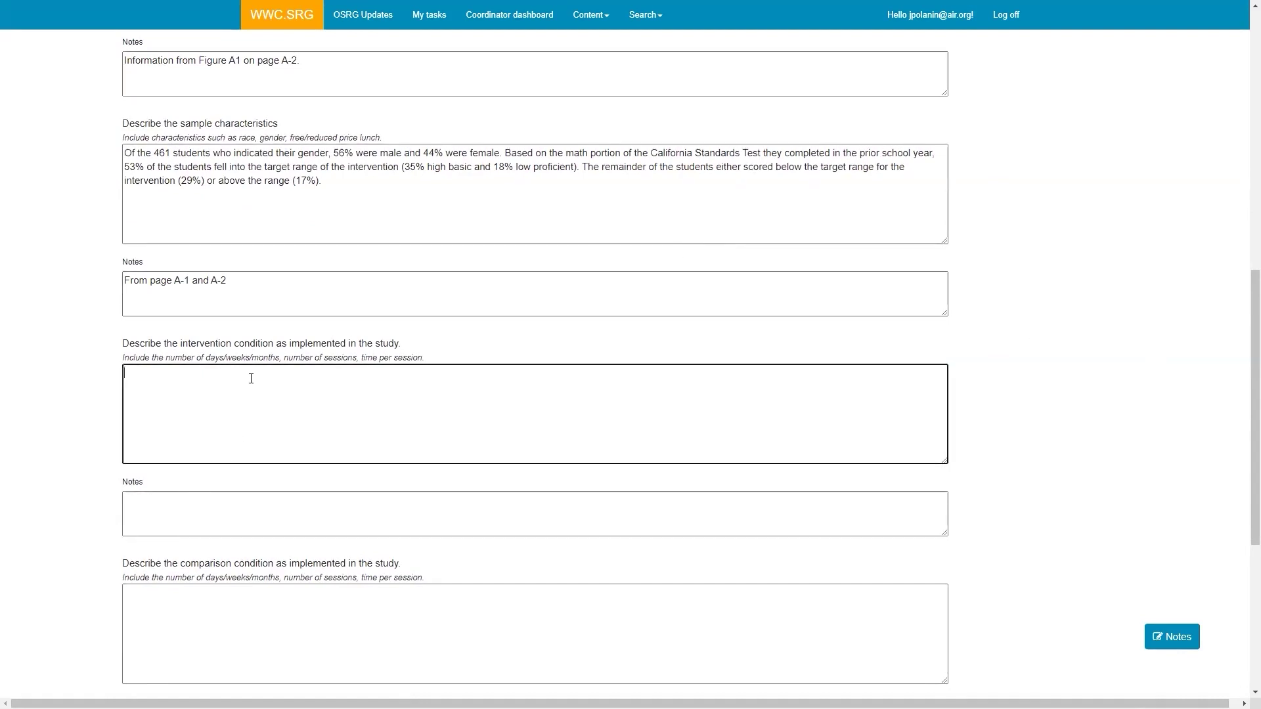
{"action": "key", "text": "ctrl+v"}
{"action": "key", "text": "alt+Tab"}
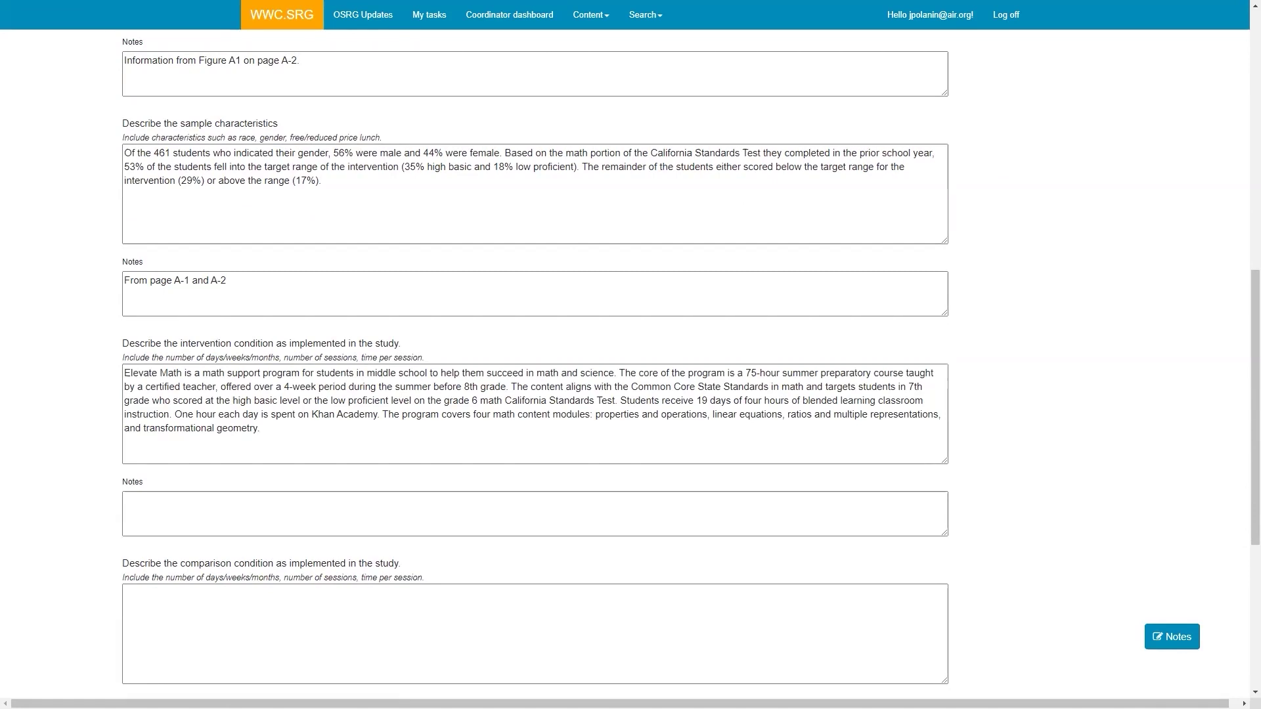
Step: Add the note "Pages 2-4" under the intervention condition description
{"action": "left_click", "coordinate": [340, 505]}
{"action": "type", "text": "Pa"}
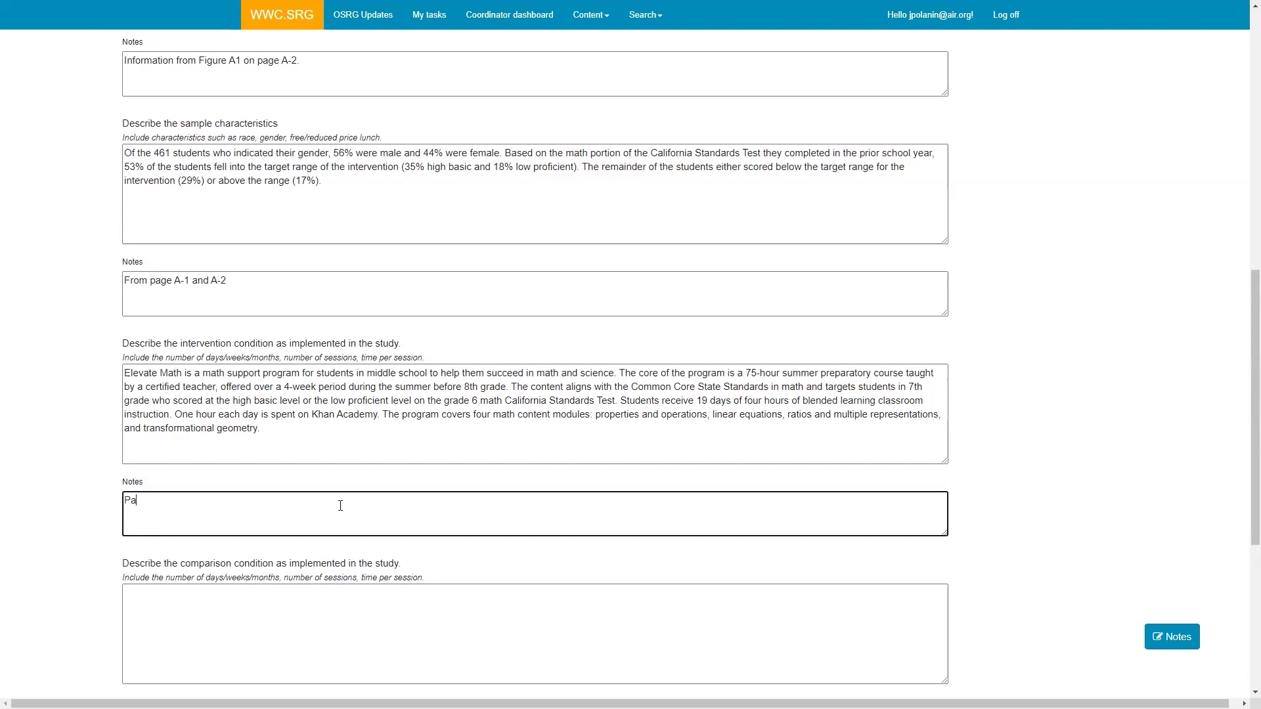
{"action": "type", "text": "ges 2-4"}
Step: Describe the comparison condition as receiving the Elevate Math intervention during the second 4-week summer session, and add the source note "Page 7"
{"action": "scroll", "coordinate": [447, 503], "scroll_direction": "down", "scroll_amount": 3}
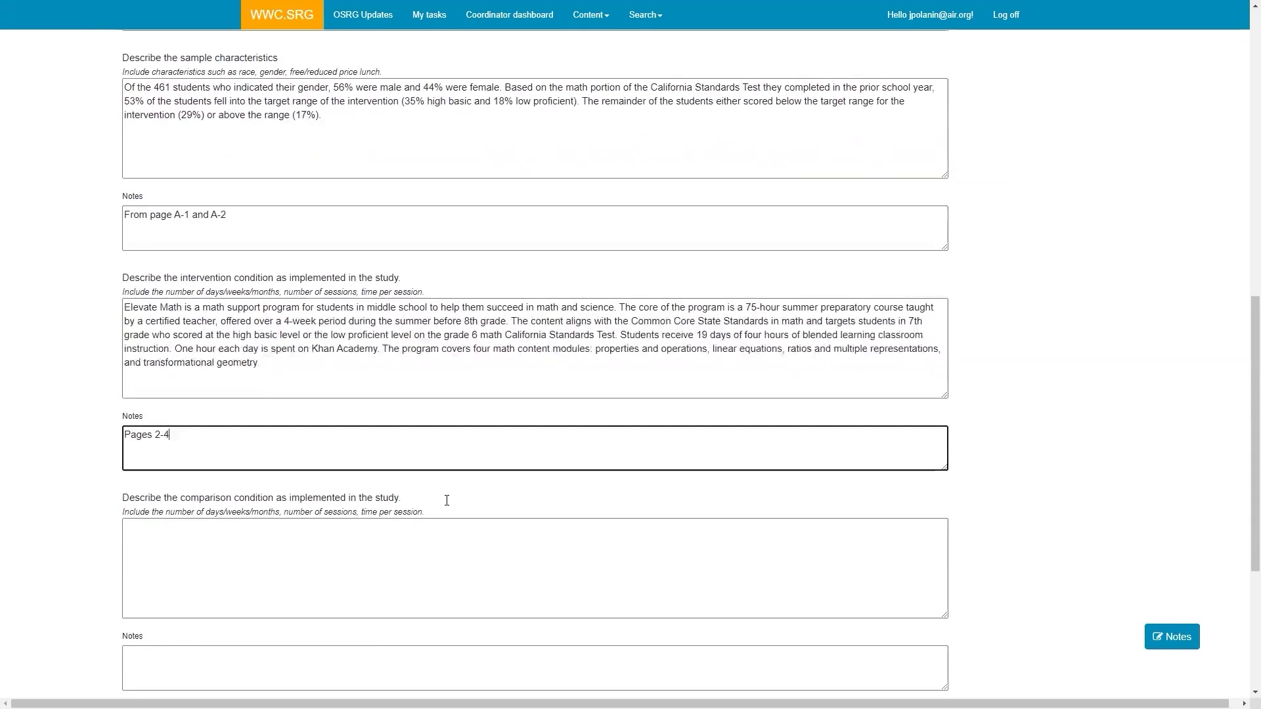
{"action": "left_click", "coordinate": [242, 411]}
{"action": "key", "text": "ctrl+v"}
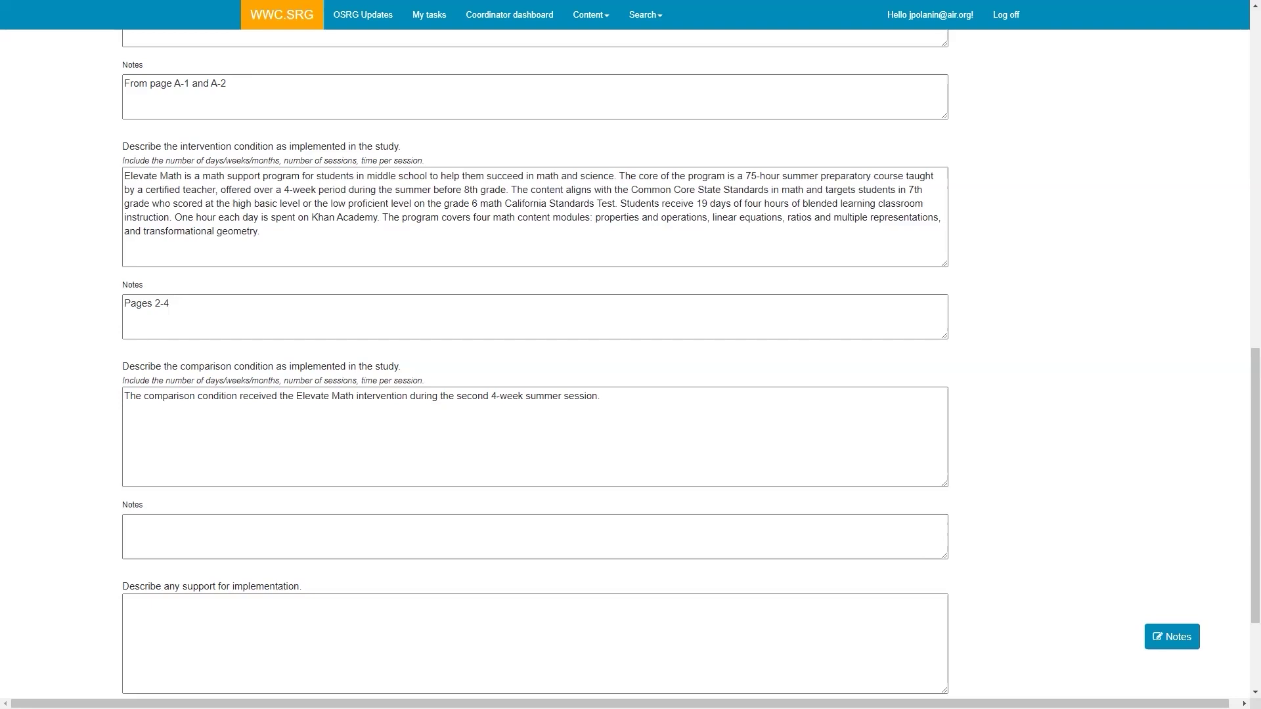
{"action": "left_click", "coordinate": [320, 552]}
{"action": "type", "text": "Page 7"}
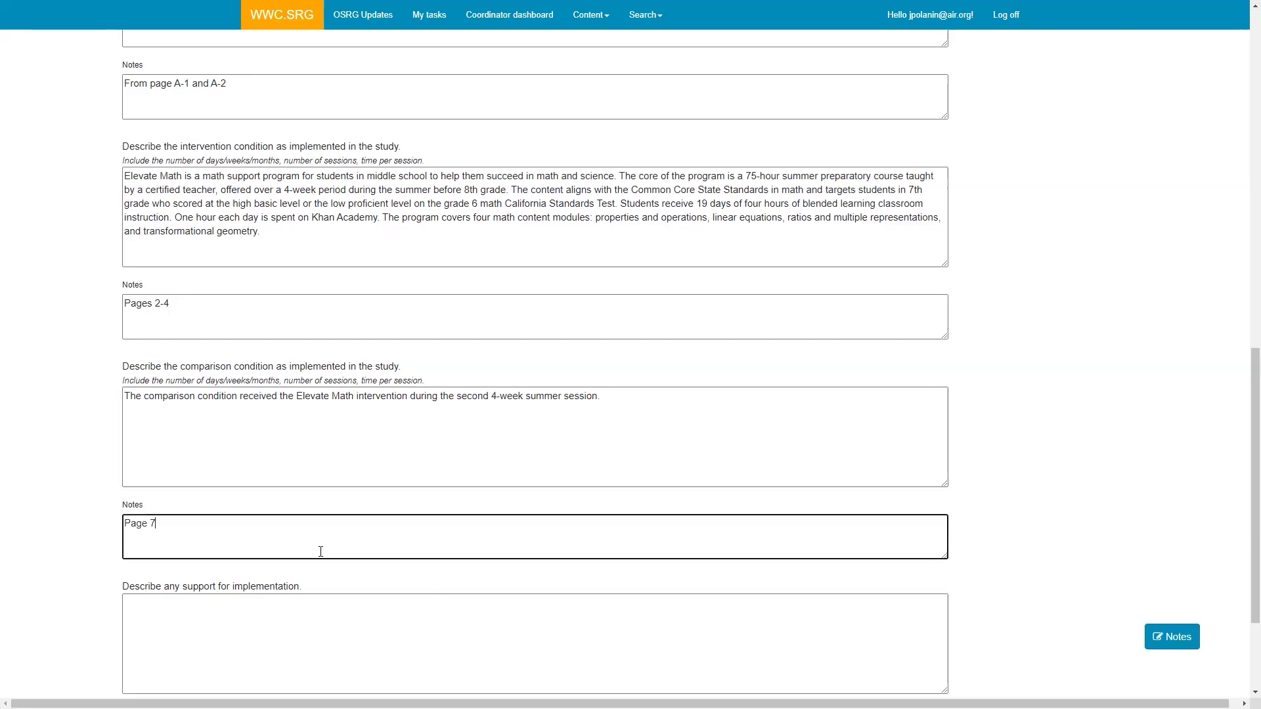
Step: Paste the 40-hour professional development summary into the implementation support description and replace "CCSS" with "Common Core State Standards"
{"action": "scroll", "coordinate": [321, 535], "scroll_direction": "down", "scroll_amount": 3}
{"action": "left_click", "coordinate": [439, 448]}
{"action": "key", "text": "ctrl+v"}
{"action": "double_click", "coordinate": [475, 442]}
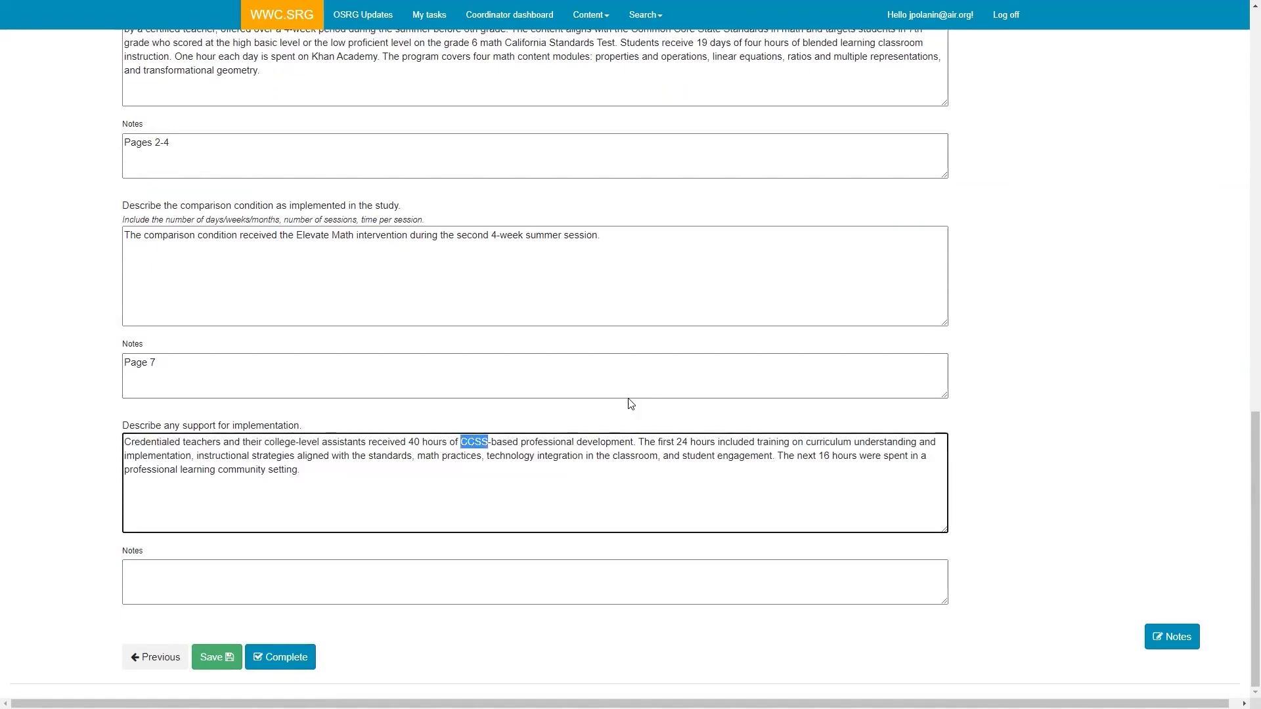
{"action": "key", "text": "BackSpace"}
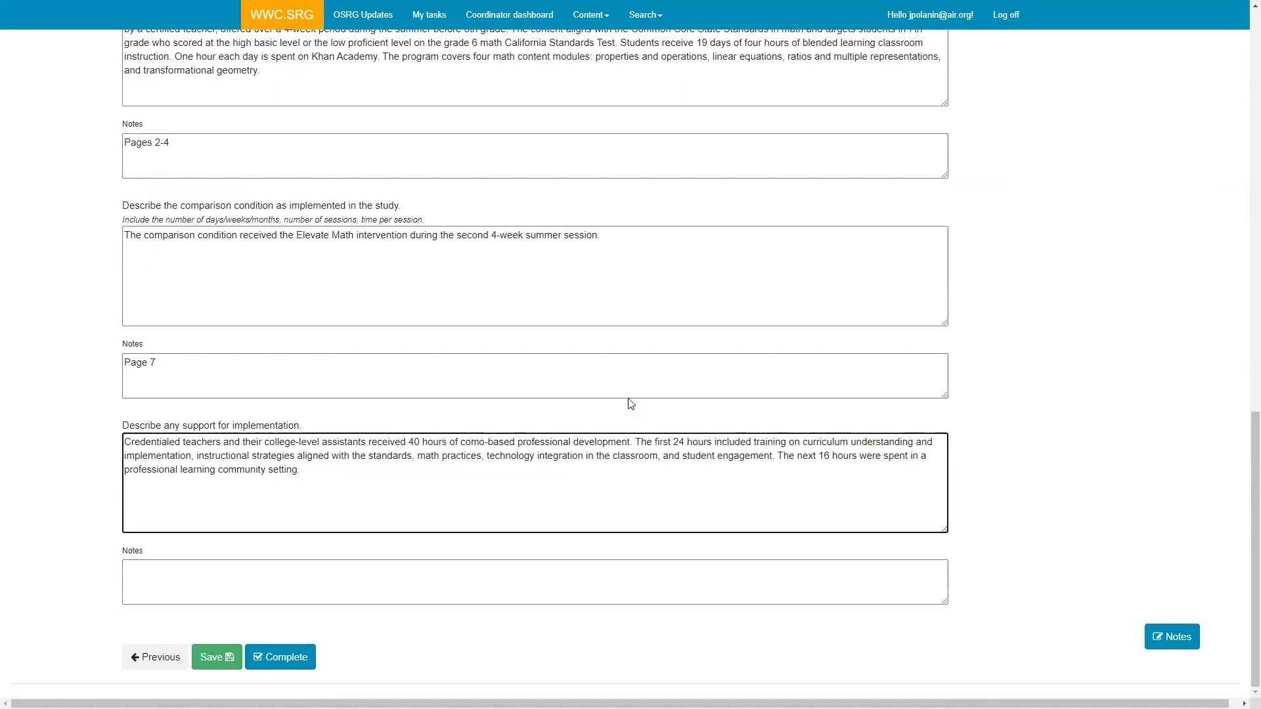
{"action": "type", "text": "Common Core State "}
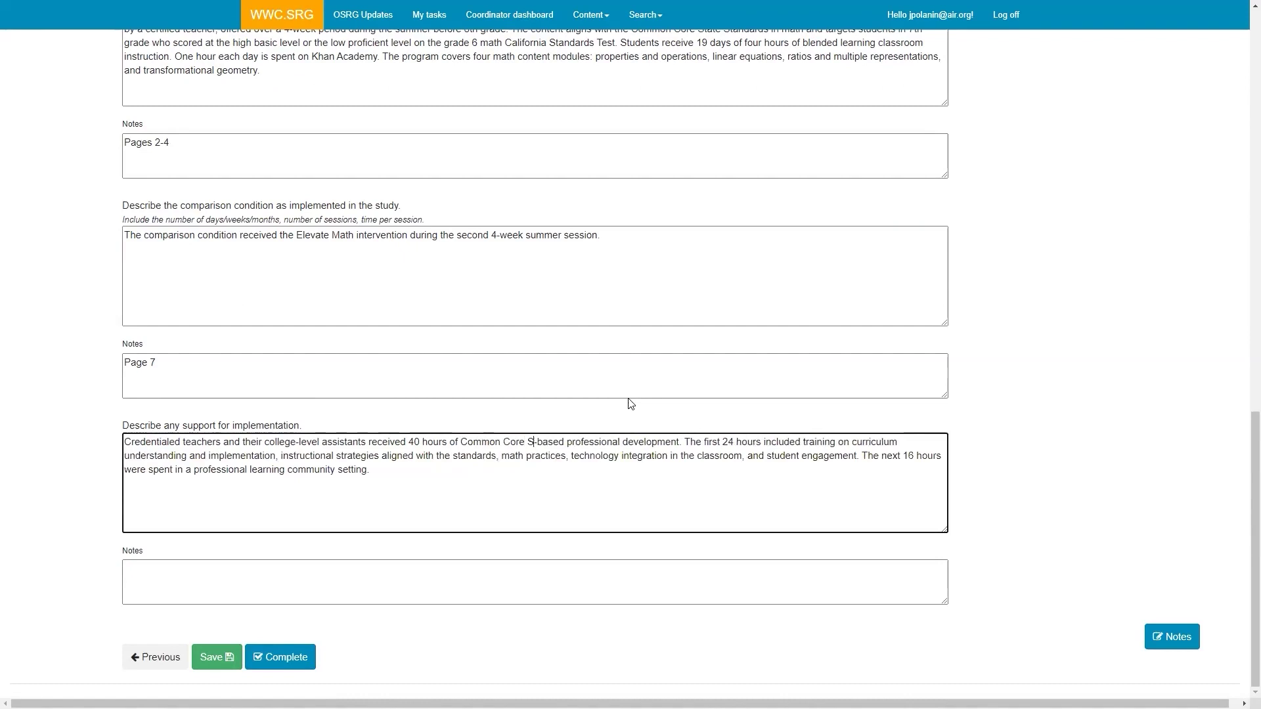
{"action": "type", "text": "Standards"}
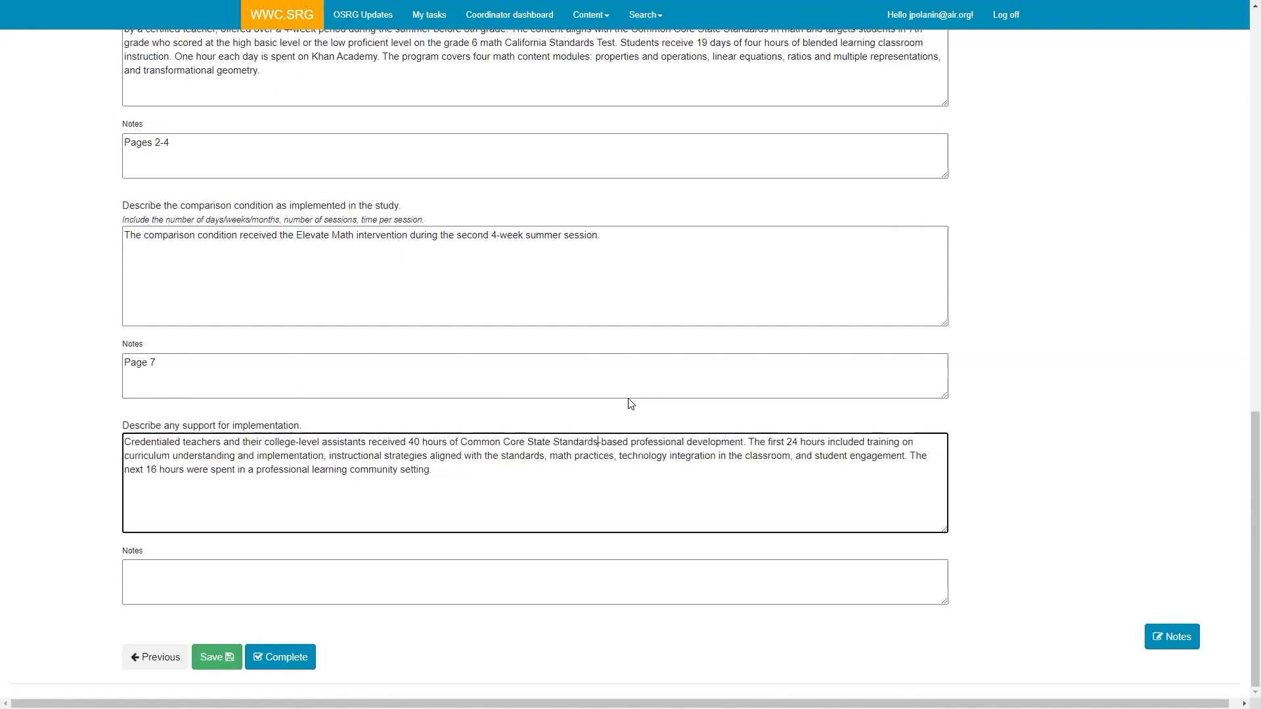
Step: Add the note "Page 3, Box 1." under the implementation support description and save the Narrative page
{"action": "left_click", "coordinate": [474, 561]}
{"action": "type", "text": "3"}
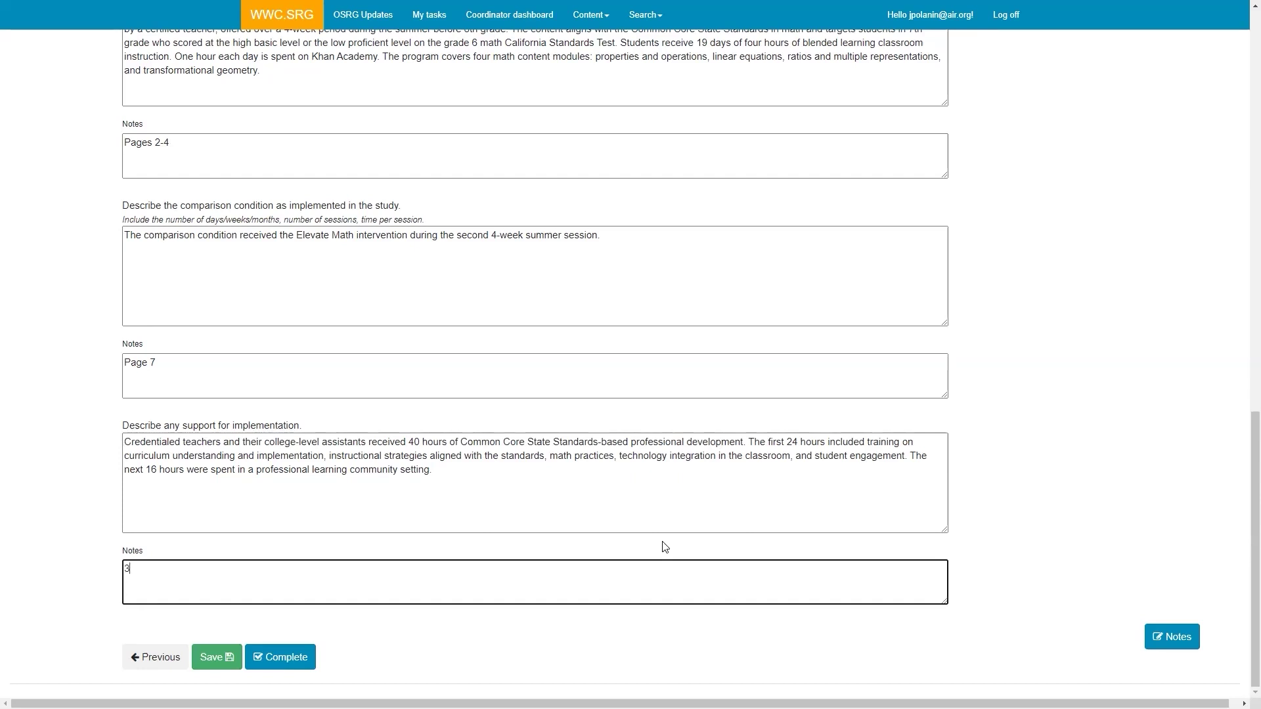
{"action": "key", "text": "BackSpace"}
{"action": "type", "text": "Page 3, Box 1."}
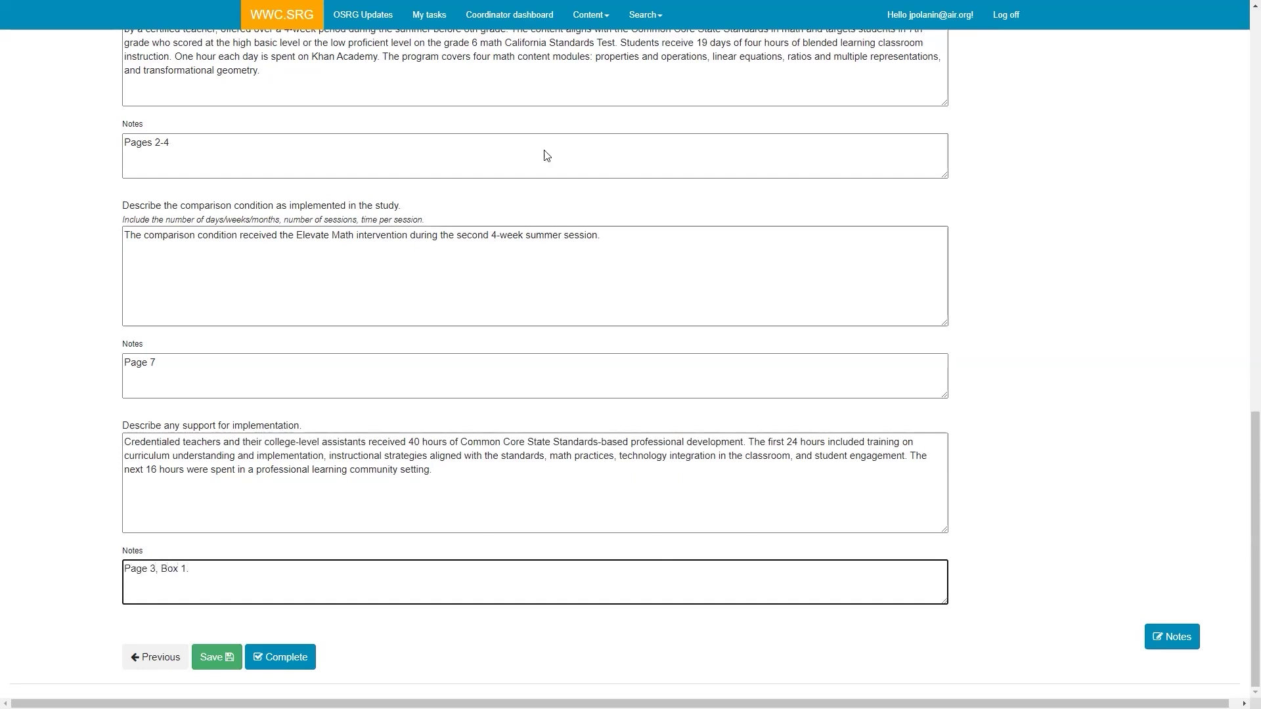
{"action": "left_click", "coordinate": [213, 656]}
Step: Open the confirmation for completing the review and dismiss it without ending the review
{"action": "scroll", "coordinate": [344, 454], "scroll_direction": "down", "scroll_amount": 15}
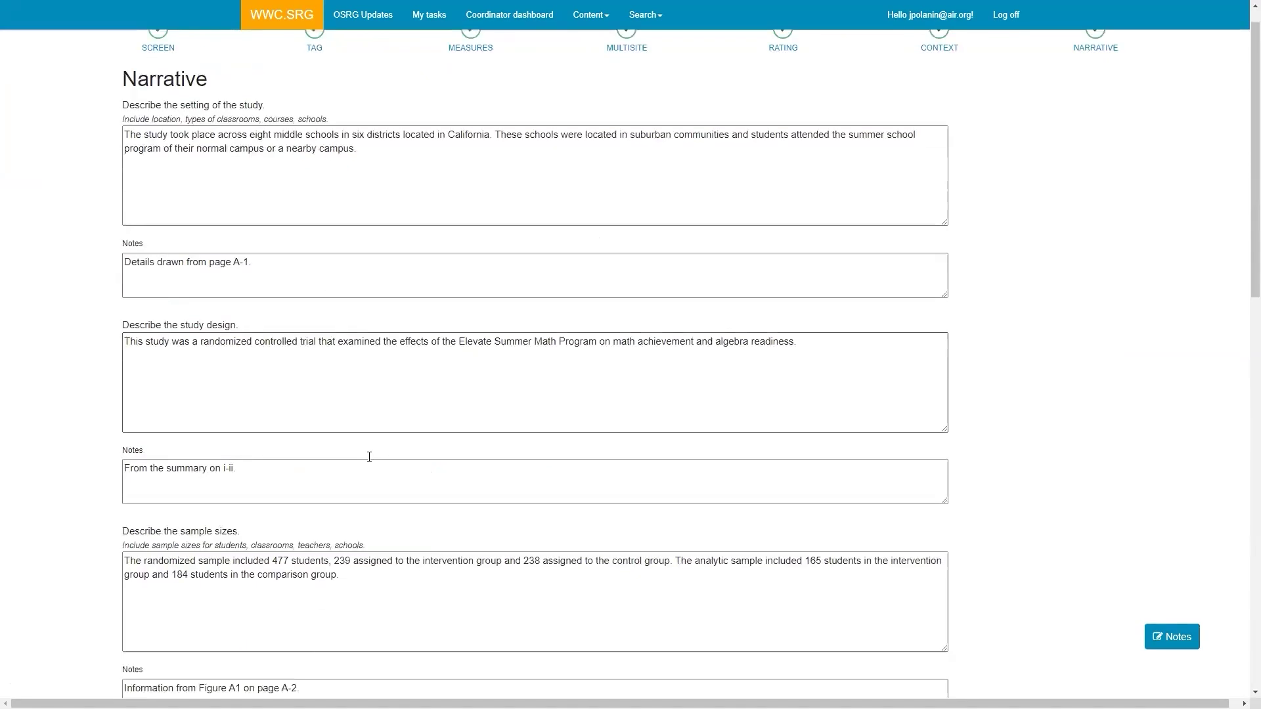
{"action": "scroll", "coordinate": [356, 505], "scroll_direction": "down", "scroll_amount": 1}
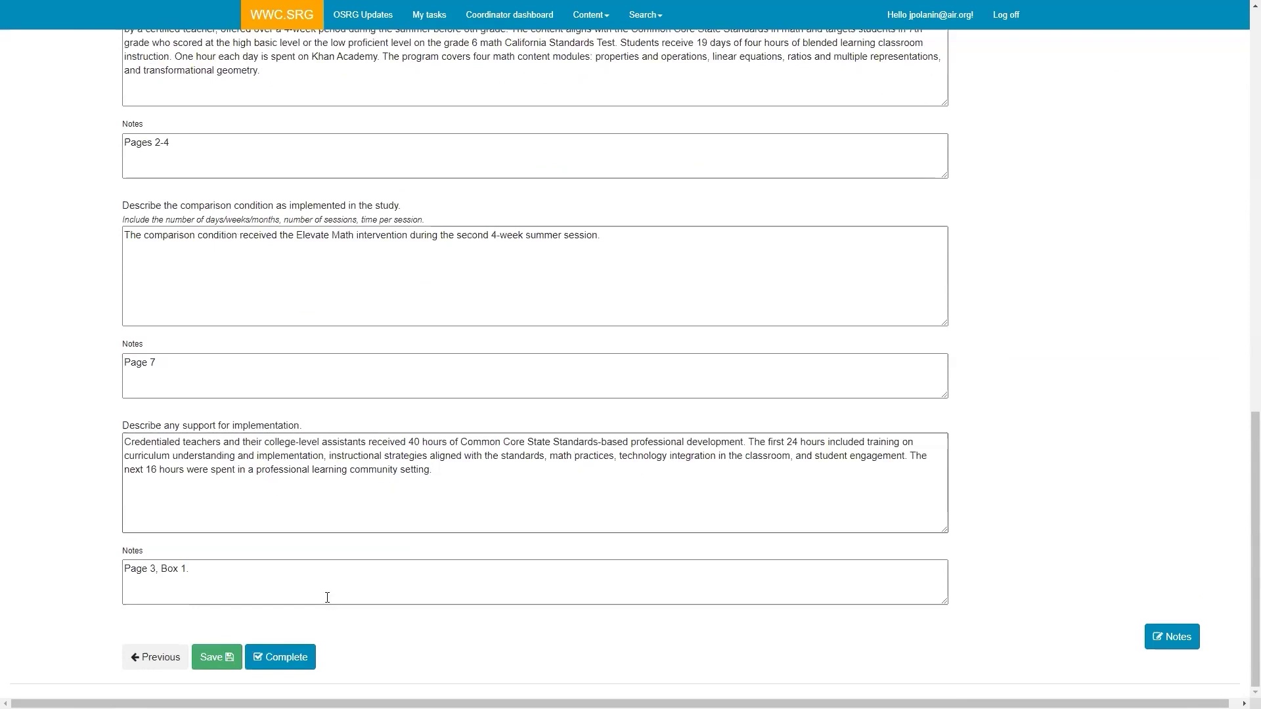
{"action": "left_click", "coordinate": [282, 659]}
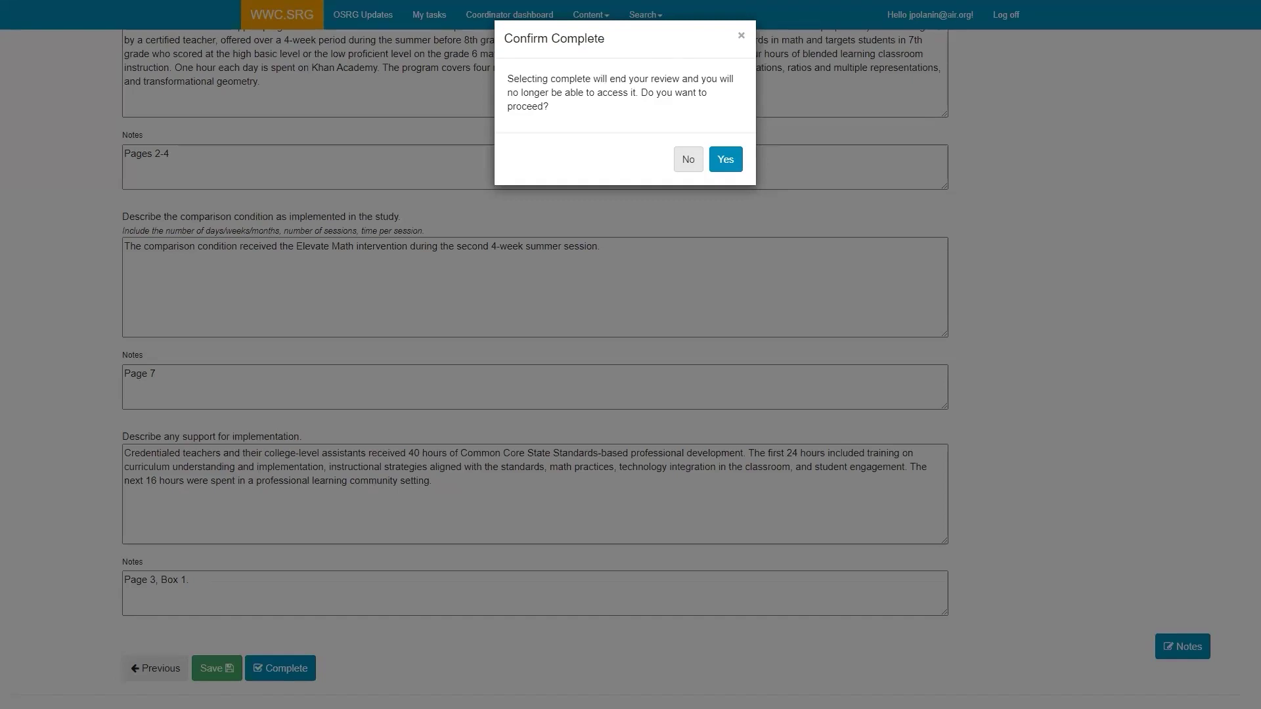
{"action": "left_click", "coordinate": [741, 36]}
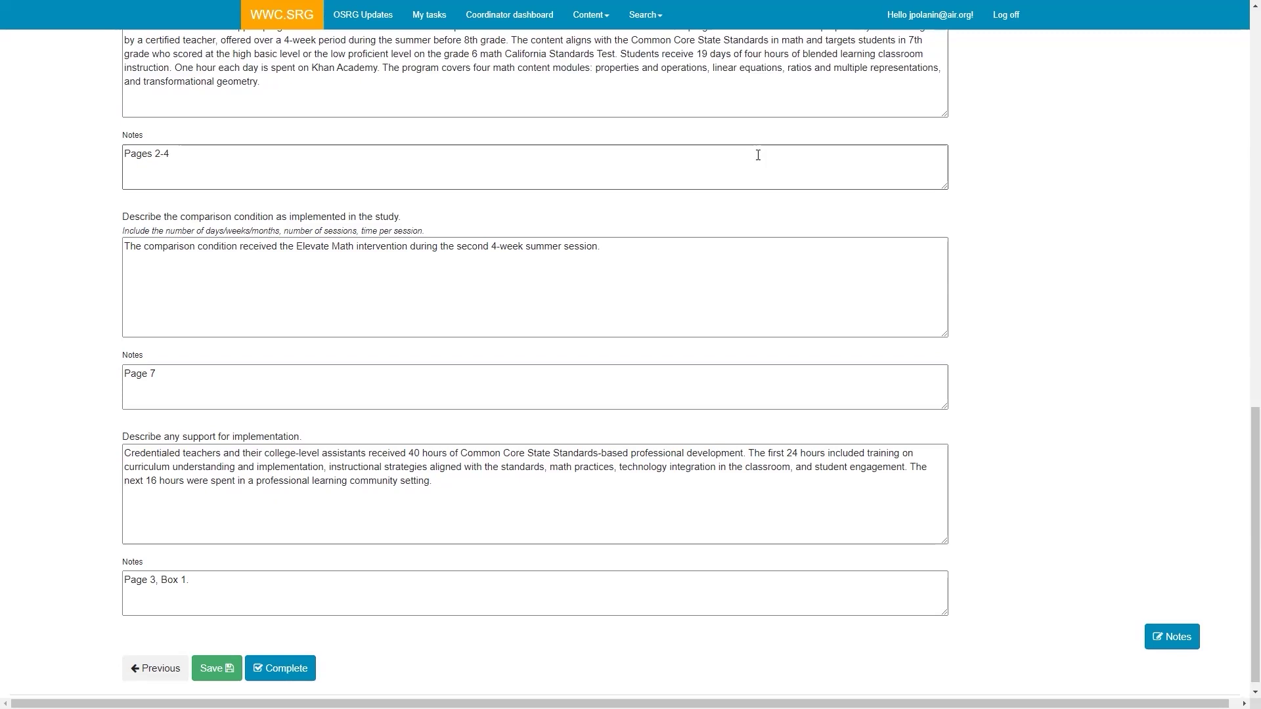
Step: Save the Narrative page again, leaving the review open, and dismiss the list of search options
{"action": "left_click", "coordinate": [209, 670]}
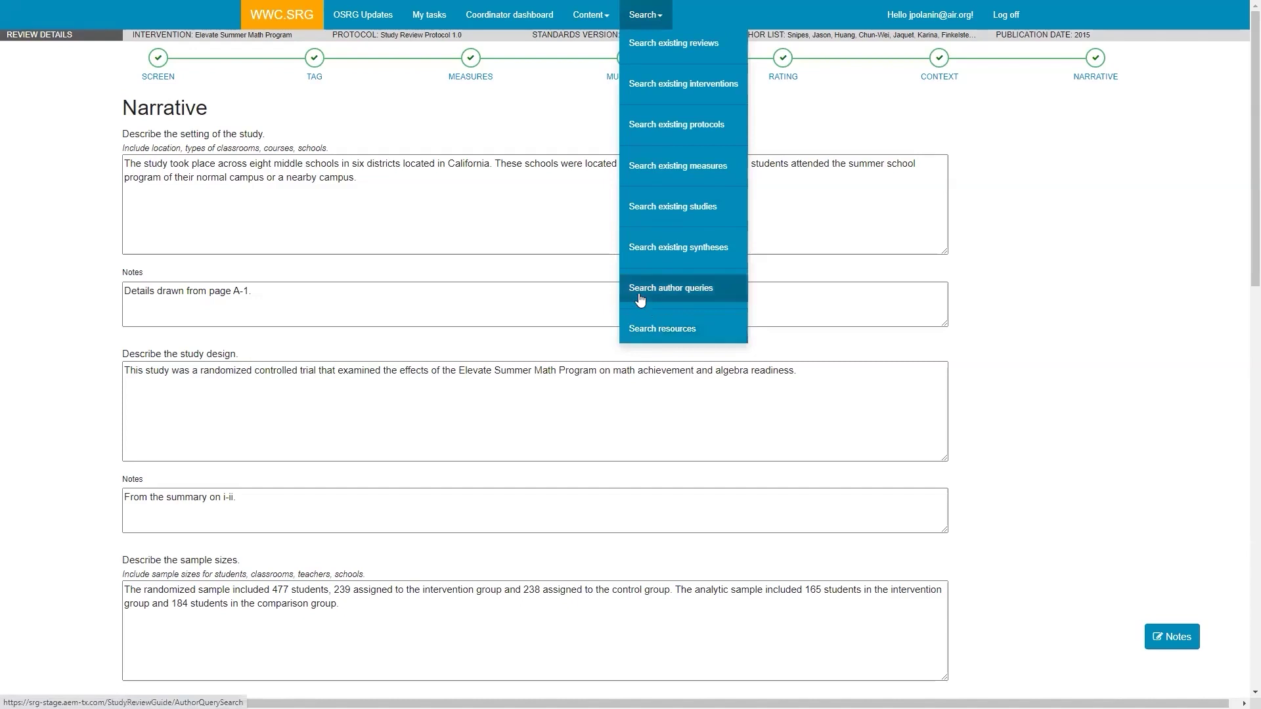
{"action": "left_click", "coordinate": [559, 127]}
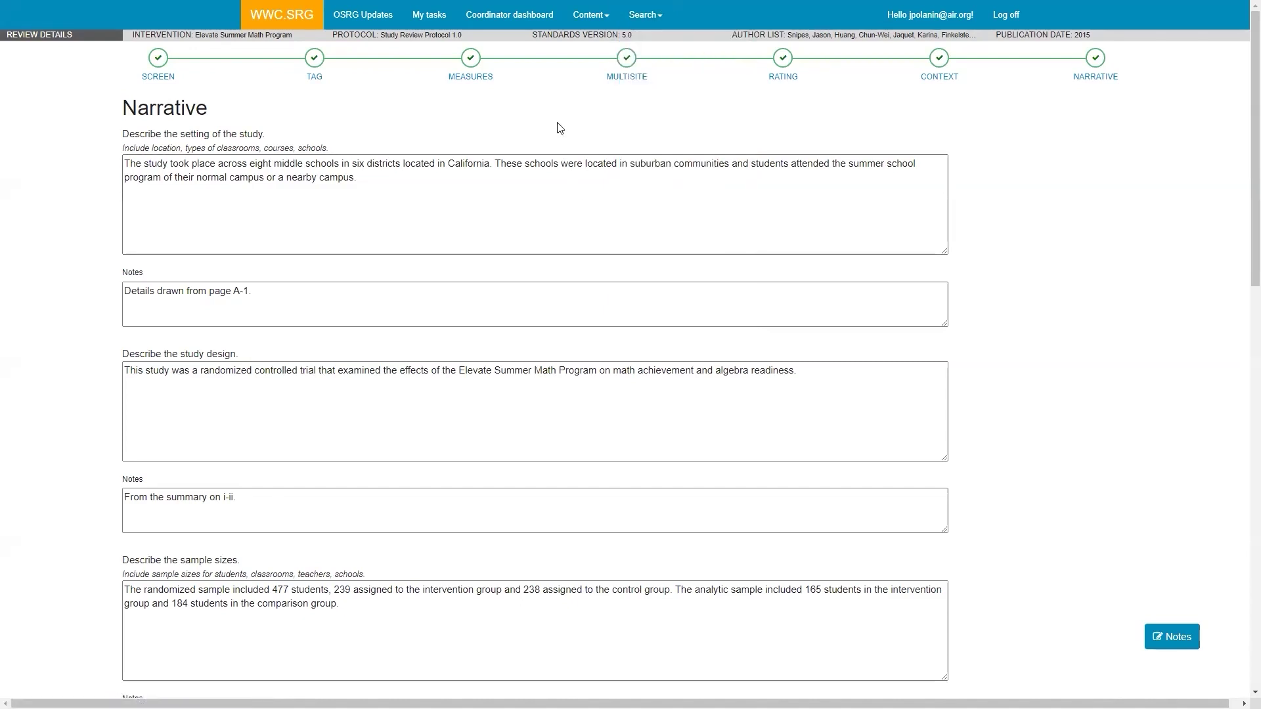